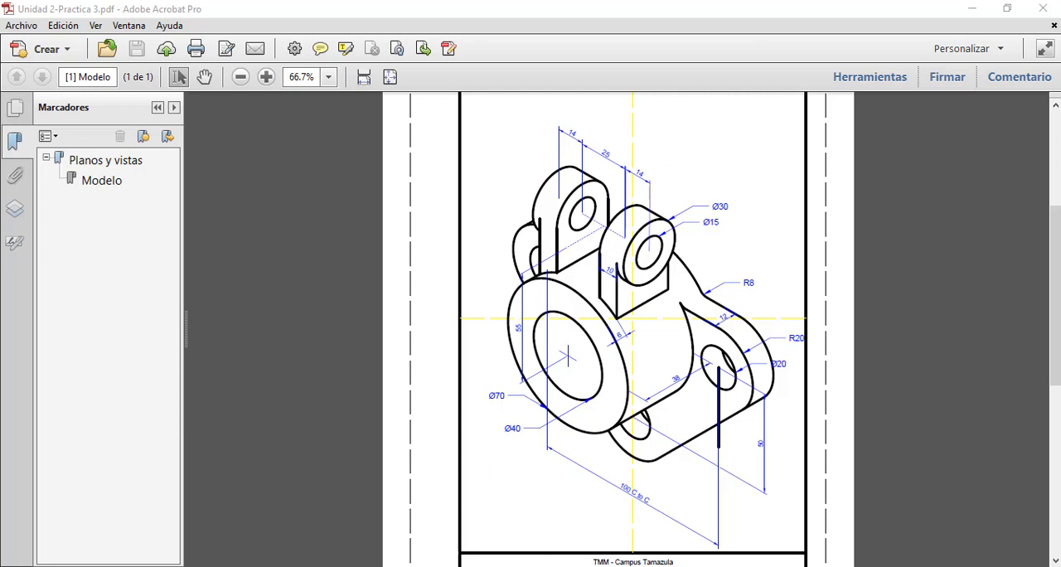
Switch to the browser and enlarge the room perspective sketches in Wikipedia's Perspectiva article, returning to the article after viewing them
click(551, 565)
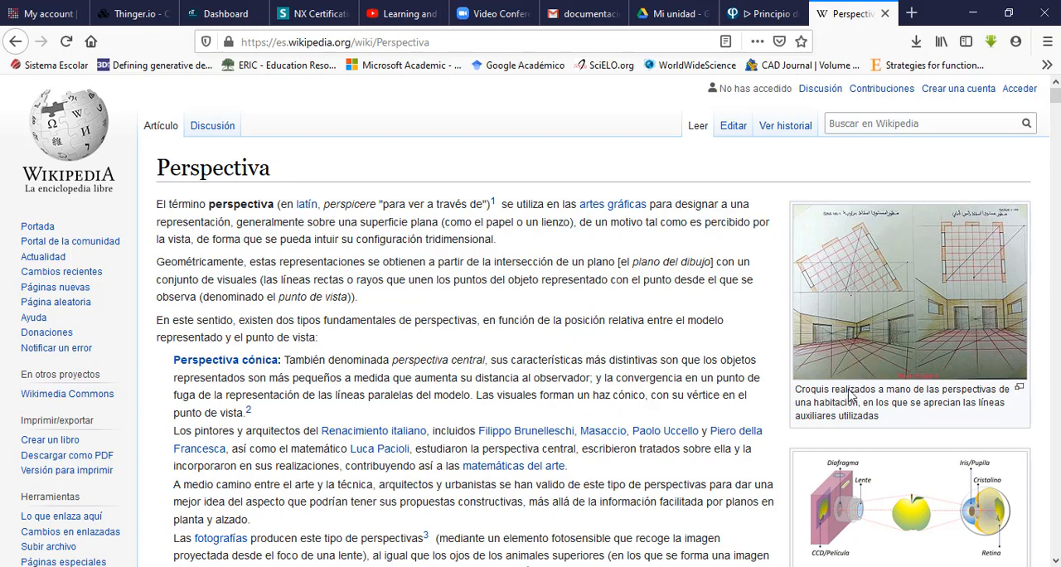
click(900, 303)
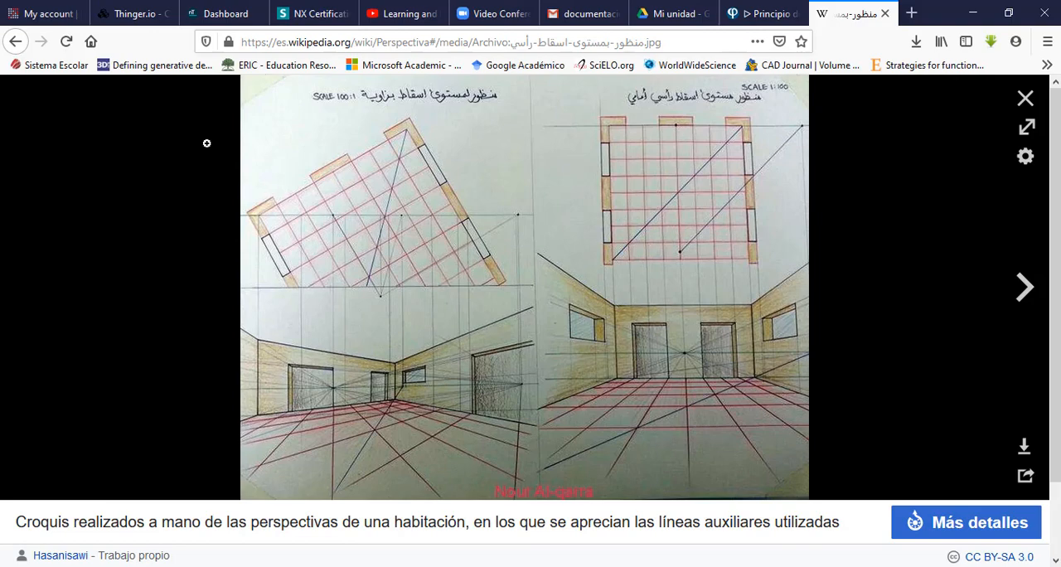
click(16, 42)
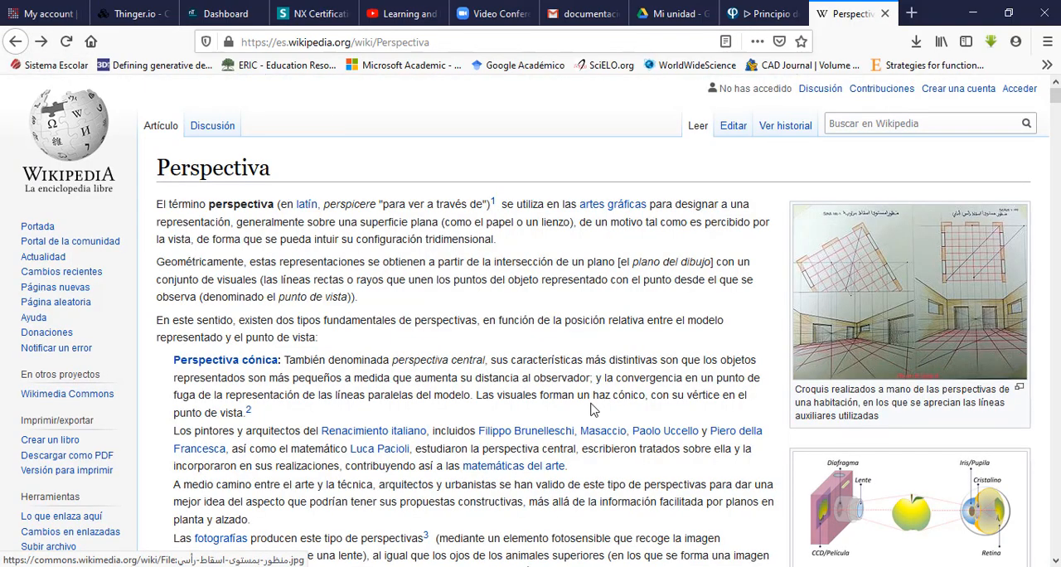
Examine the Perspectiva article's text and figures on conic and axonometric perspective, vanishing points and historical development
scroll(594, 446, down, 3)
scroll(593, 446, down, 3)
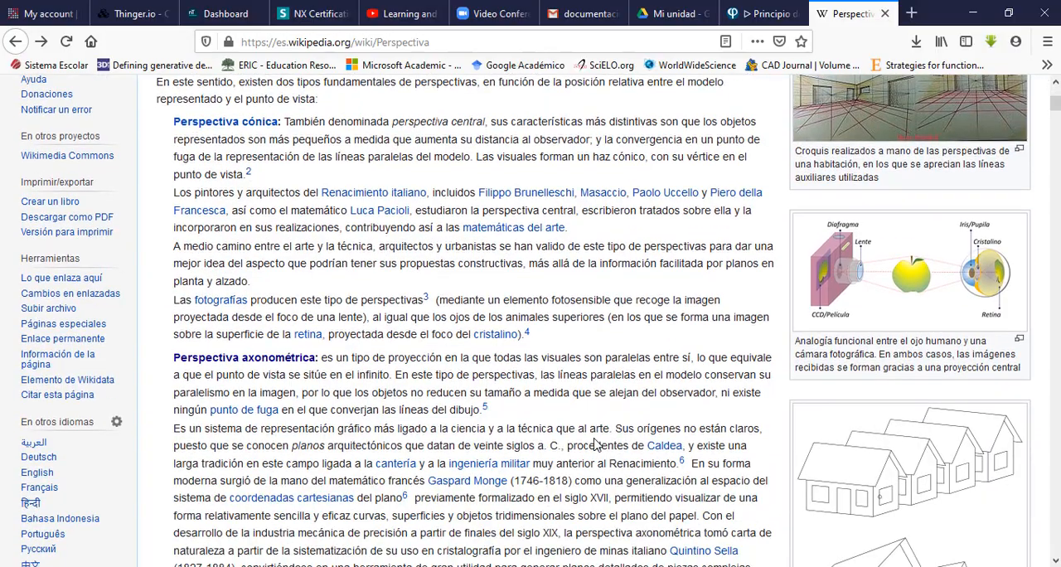
scroll(594, 446, down, 5)
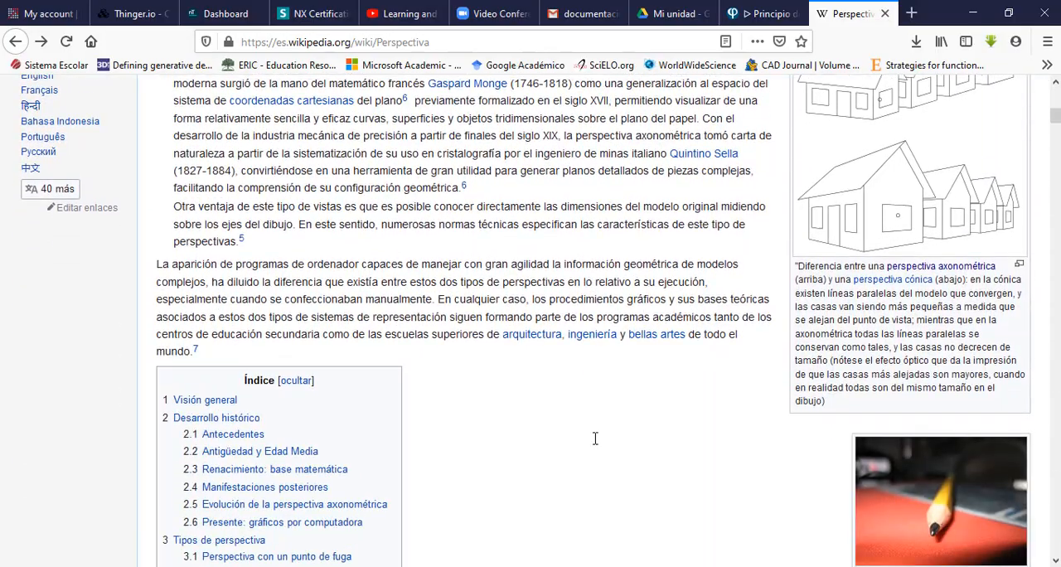
scroll(594, 446, up, 5)
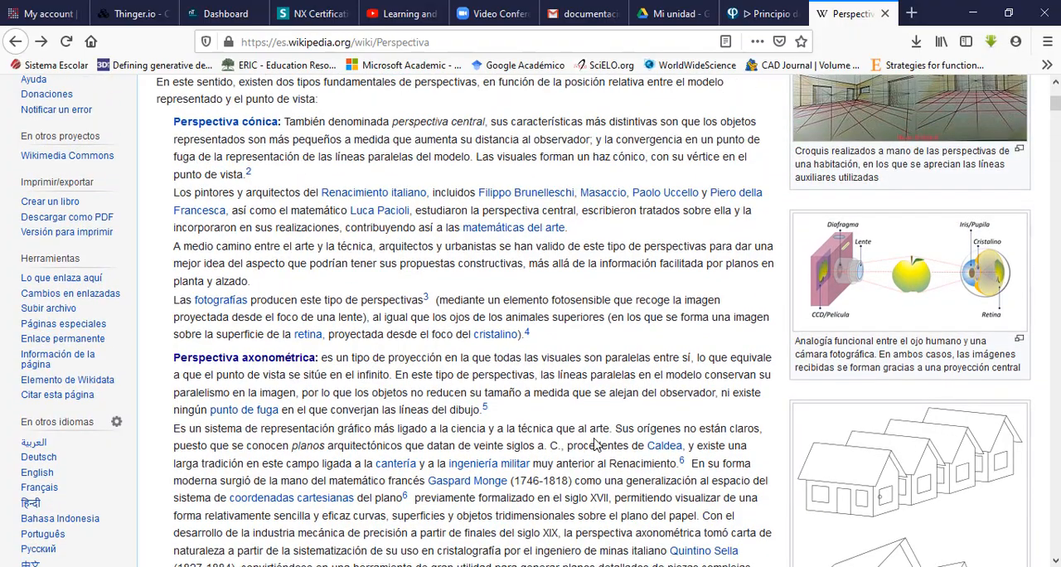
scroll(594, 446, down, 5)
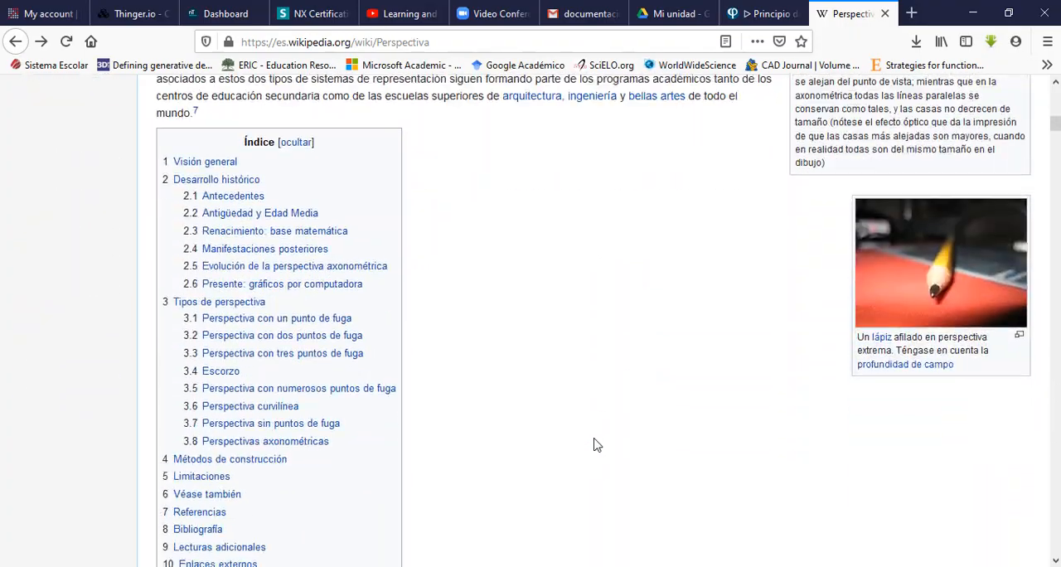
scroll(593, 446, down, 6)
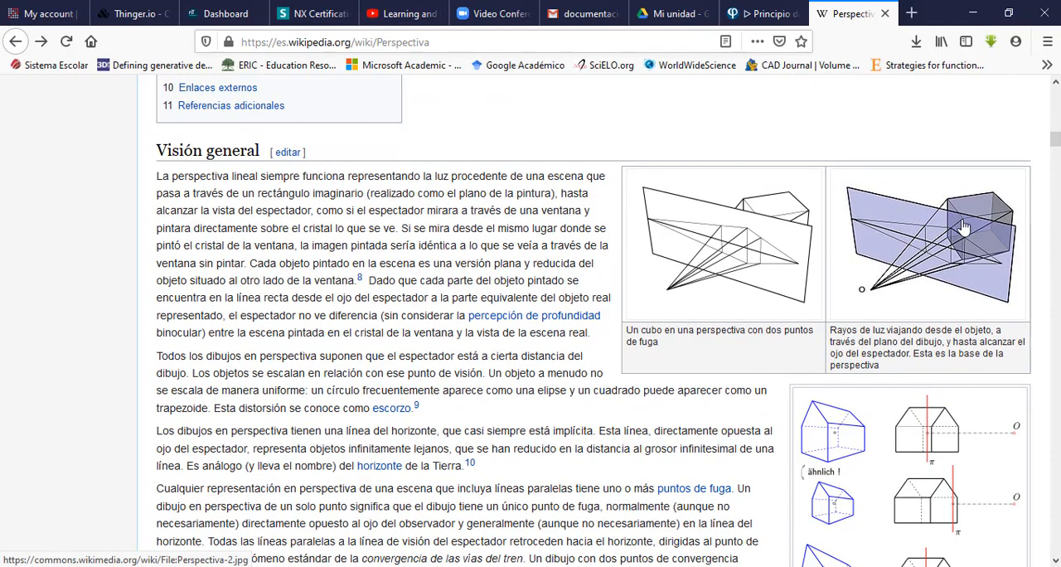
scroll(768, 397, down, 4)
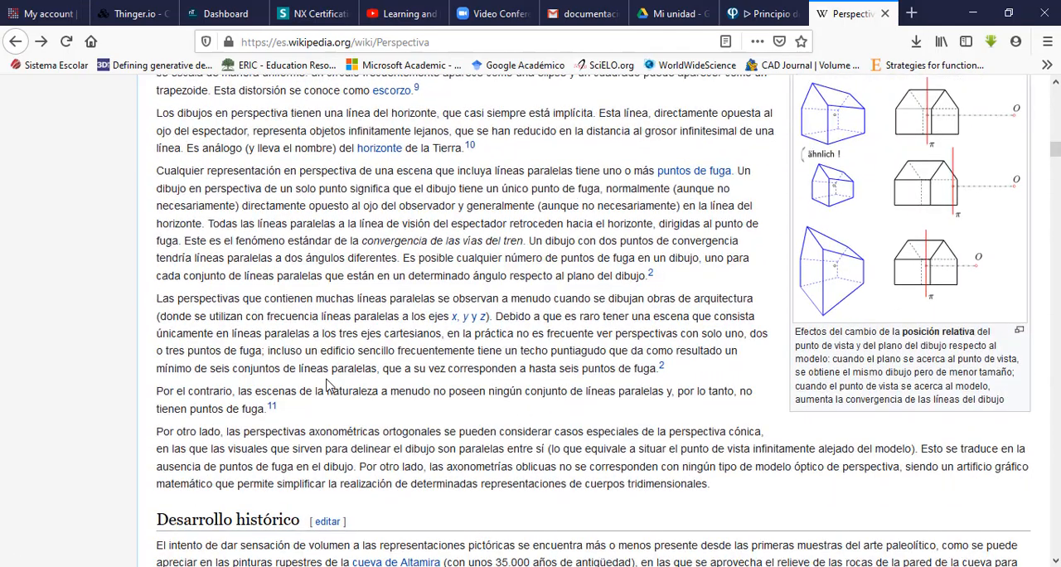
scroll(327, 384, down, 5)
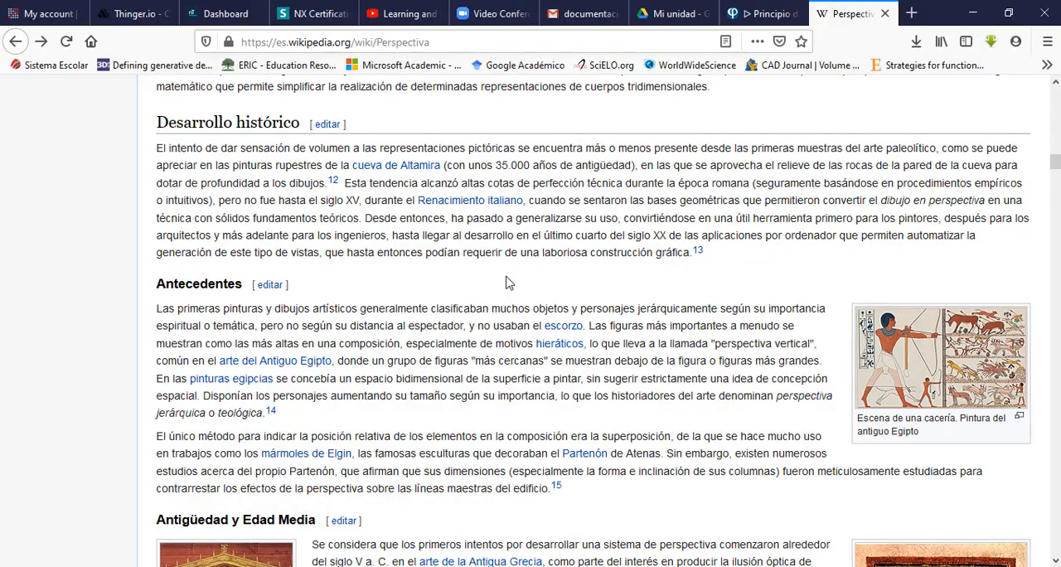
scroll(506, 284, up, 20)
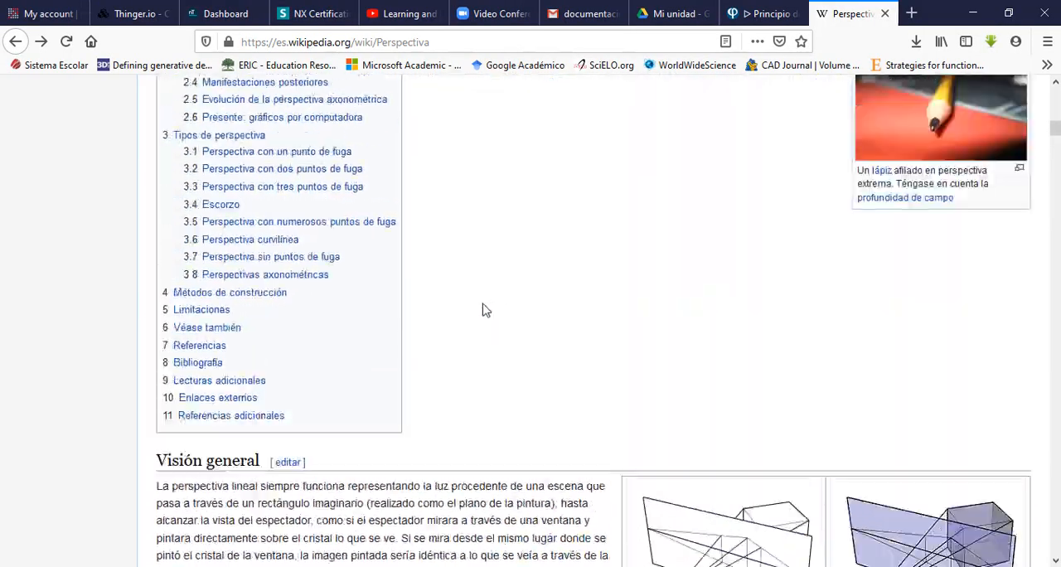
scroll(481, 311, up, 3)
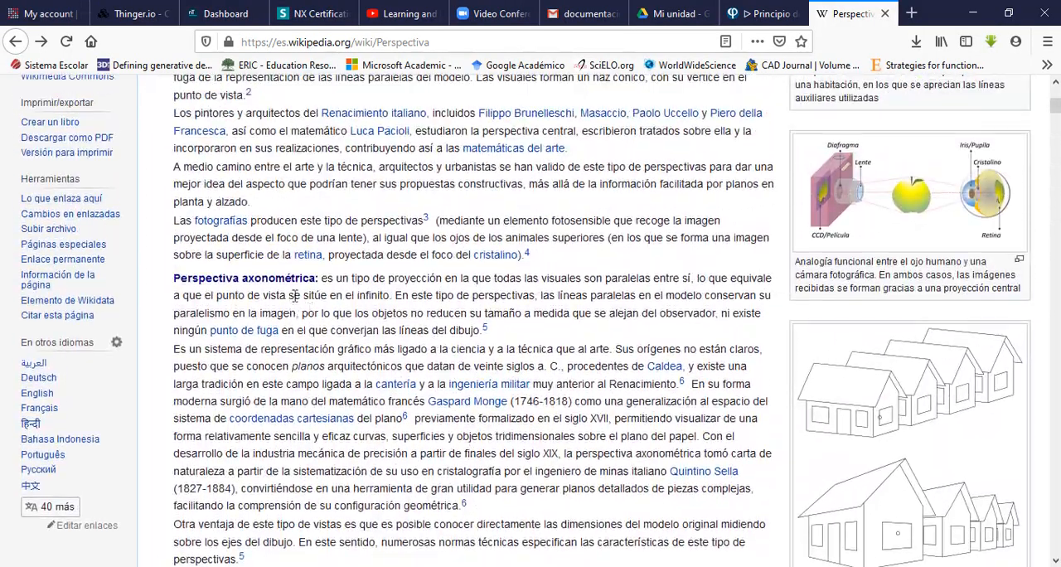
View the perspective classification diagram in Wikipedia's Proyección isométrica article and switch to the dimensioned part drawing in Adobe Acrobat
click(66, 41)
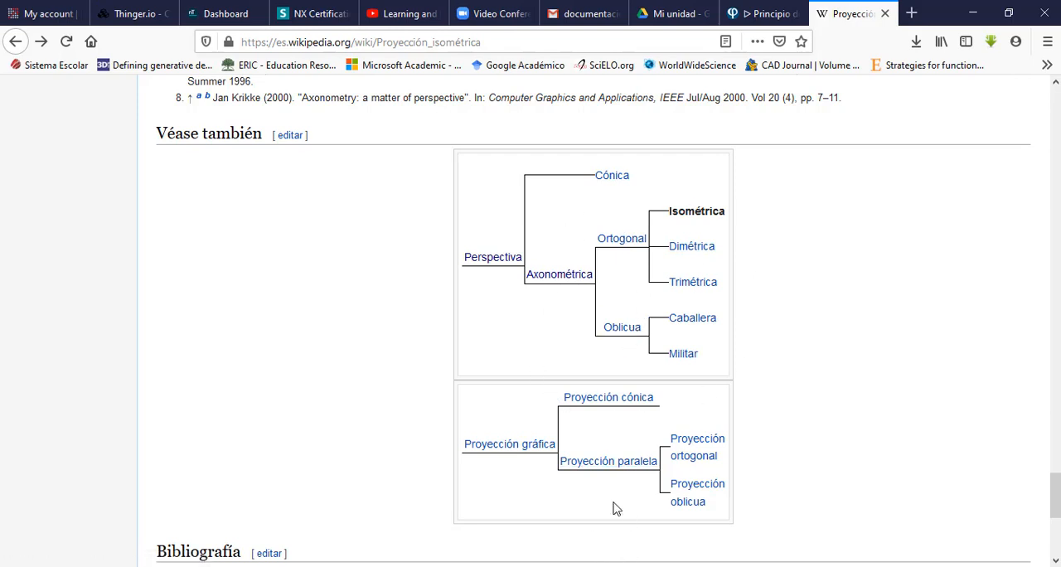
key(alt+Tab)
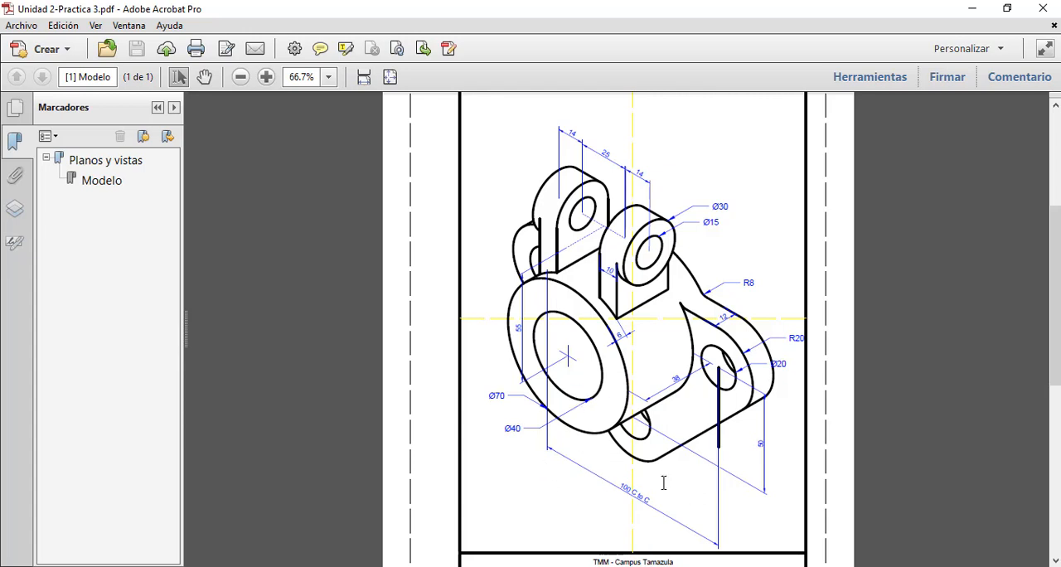
Switch to AutoCAD, close the PLANTILLA A.dwt file and start a new drawing from the PLANTILLA A template
key(alt+Tab)
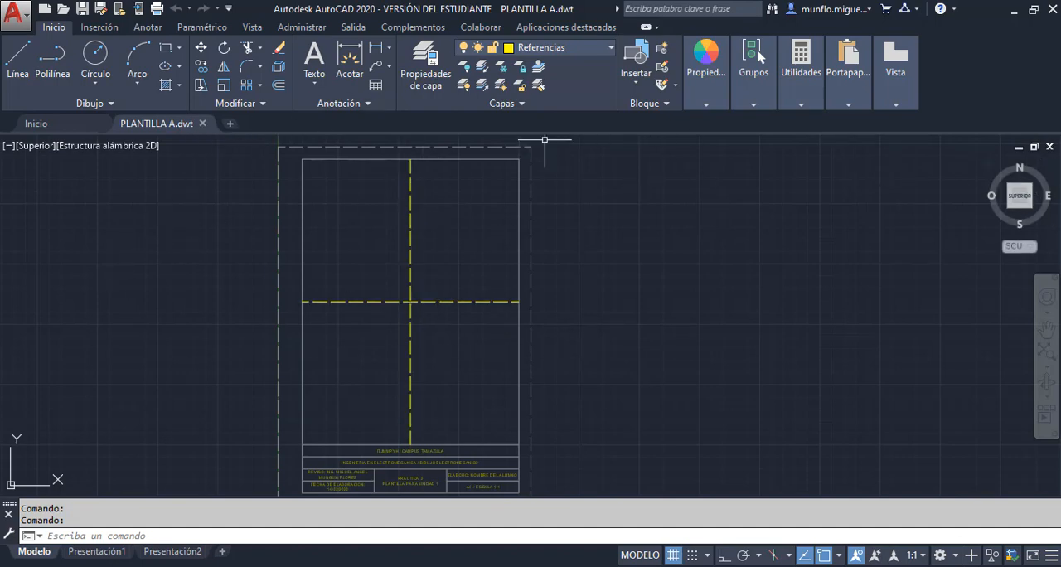
click(206, 124)
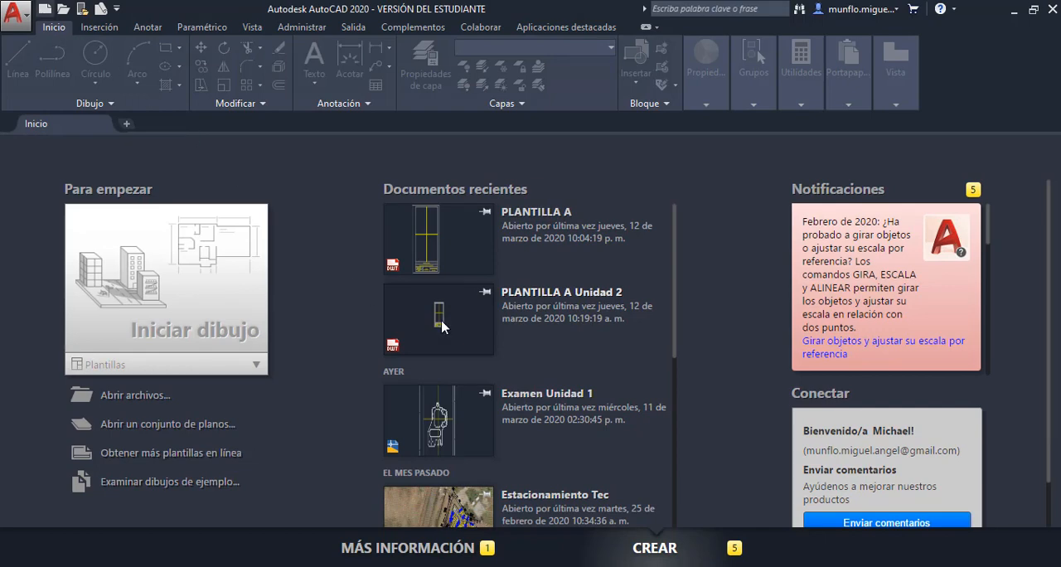
key(ctrl+n)
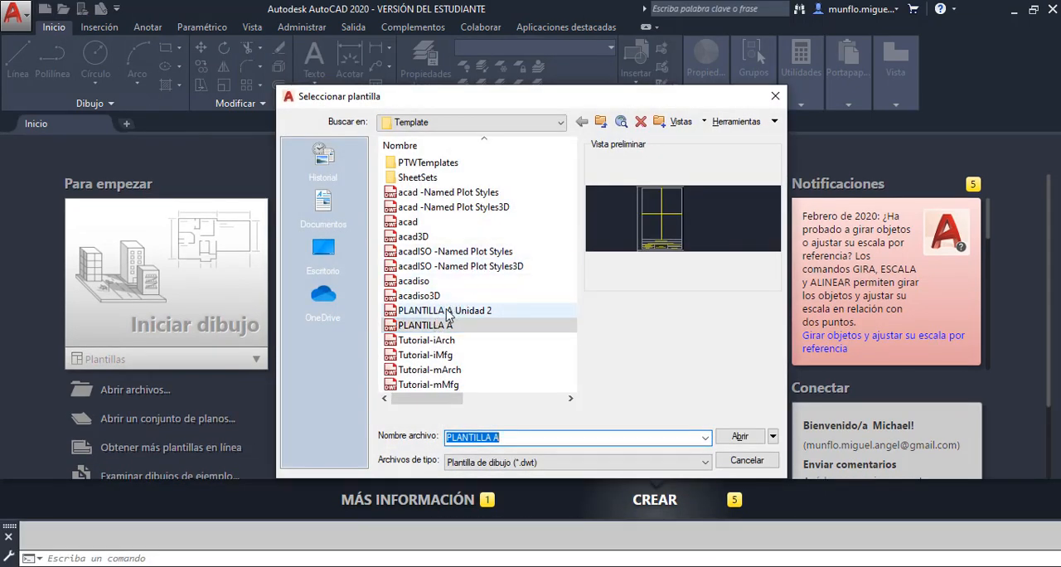
click(431, 325)
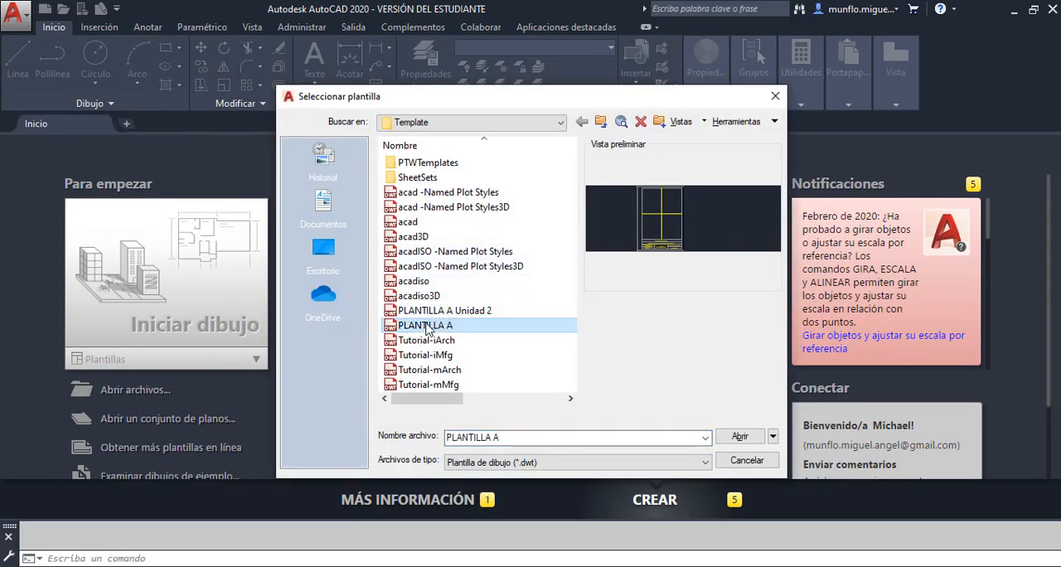
click(740, 437)
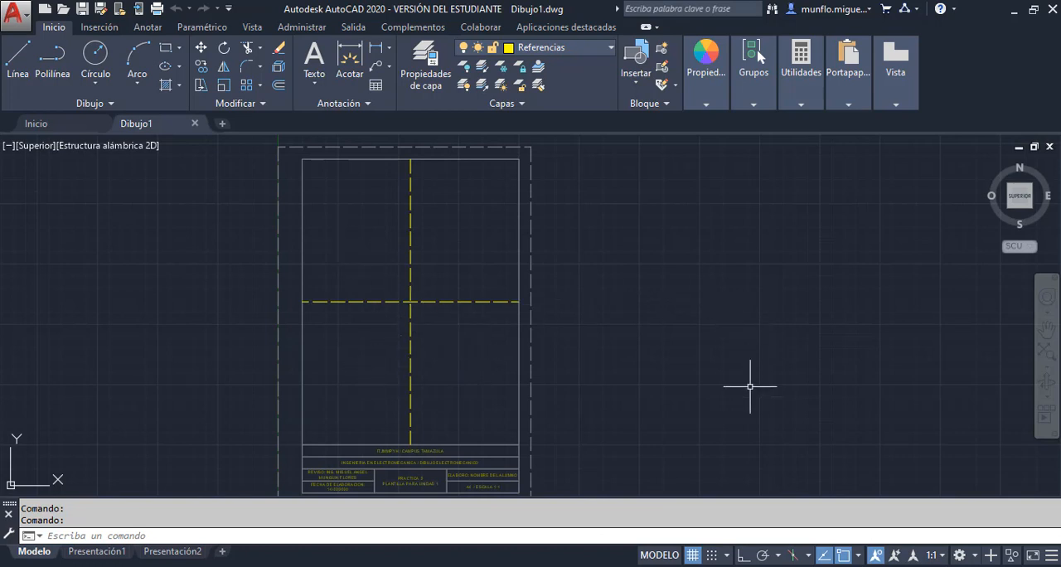
Set the grid snap type to isometric in the drafting settings, review the object snap modes and accept the settings
right_click(695, 558)
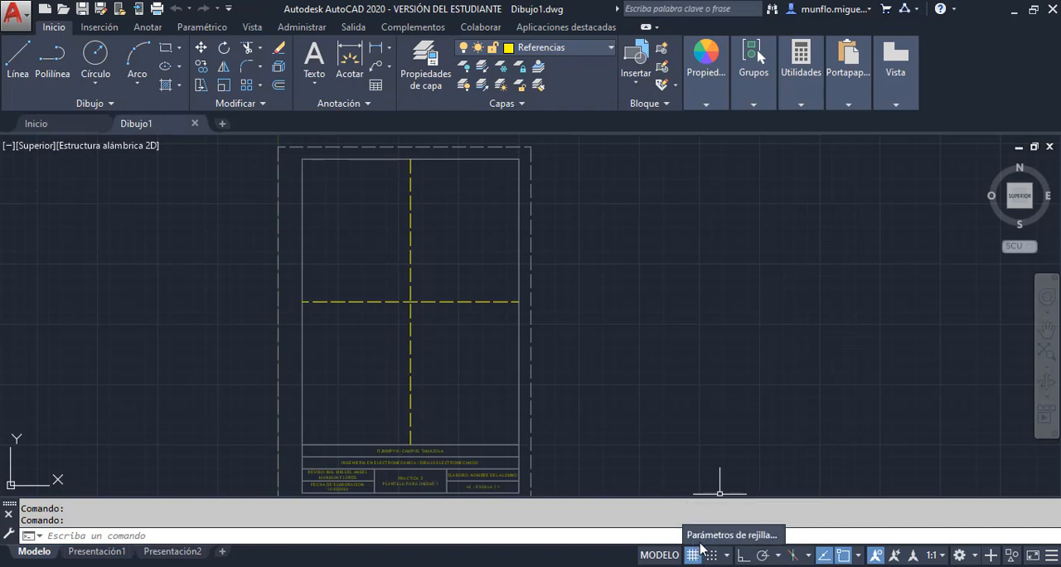
click(705, 539)
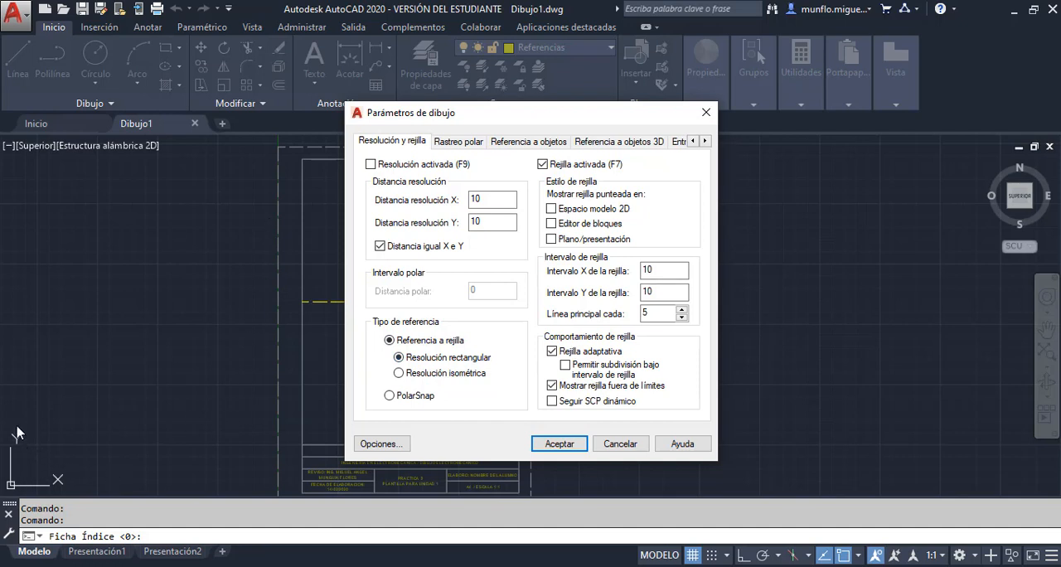
click(399, 374)
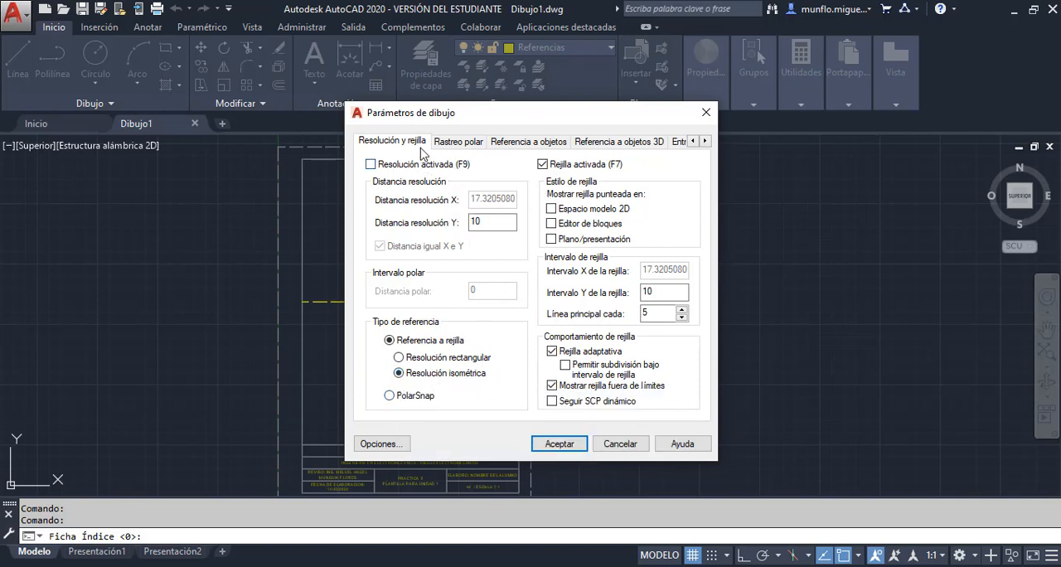
click(509, 143)
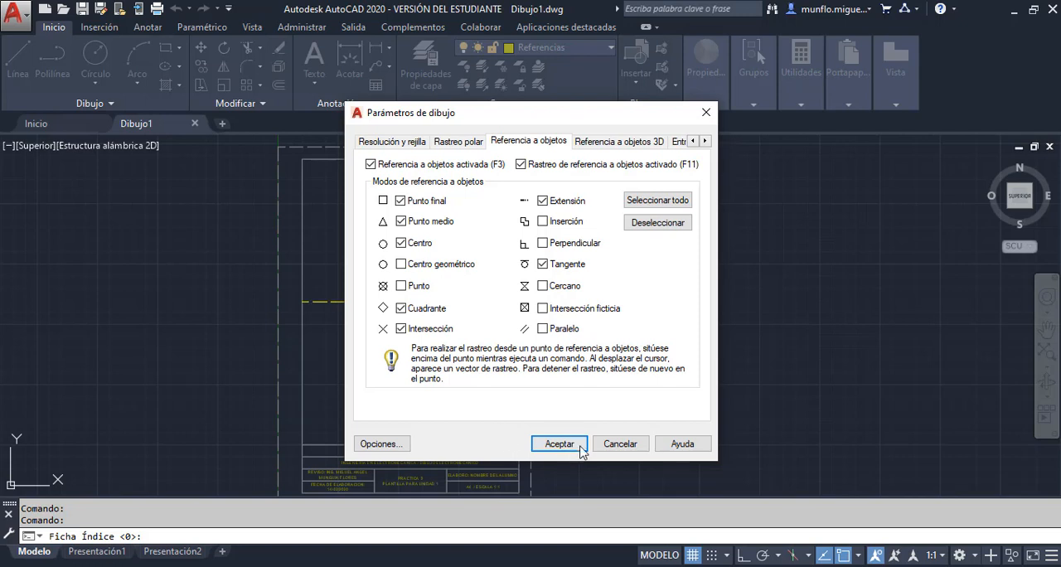
click(381, 143)
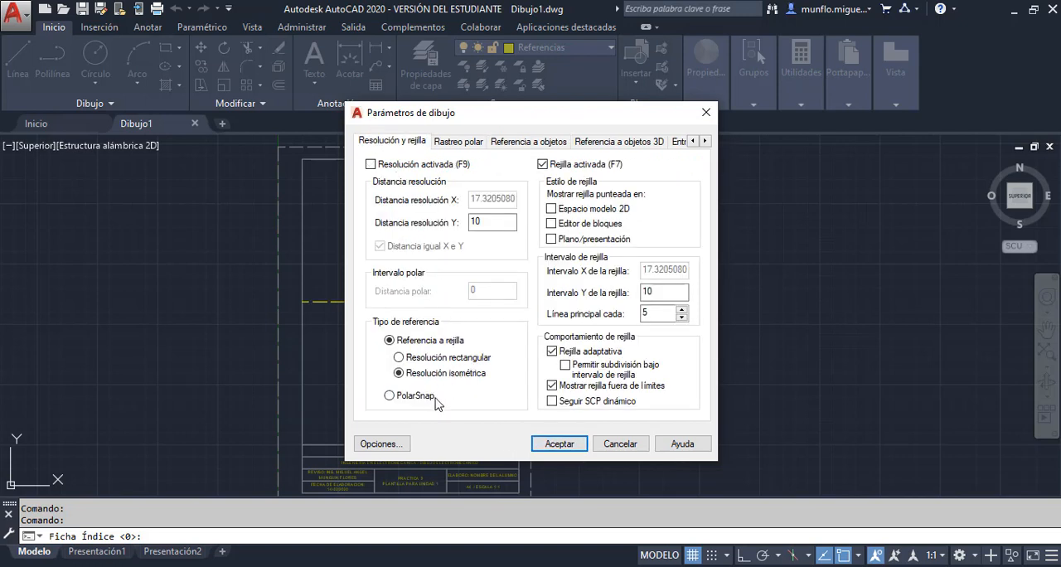
click(540, 141)
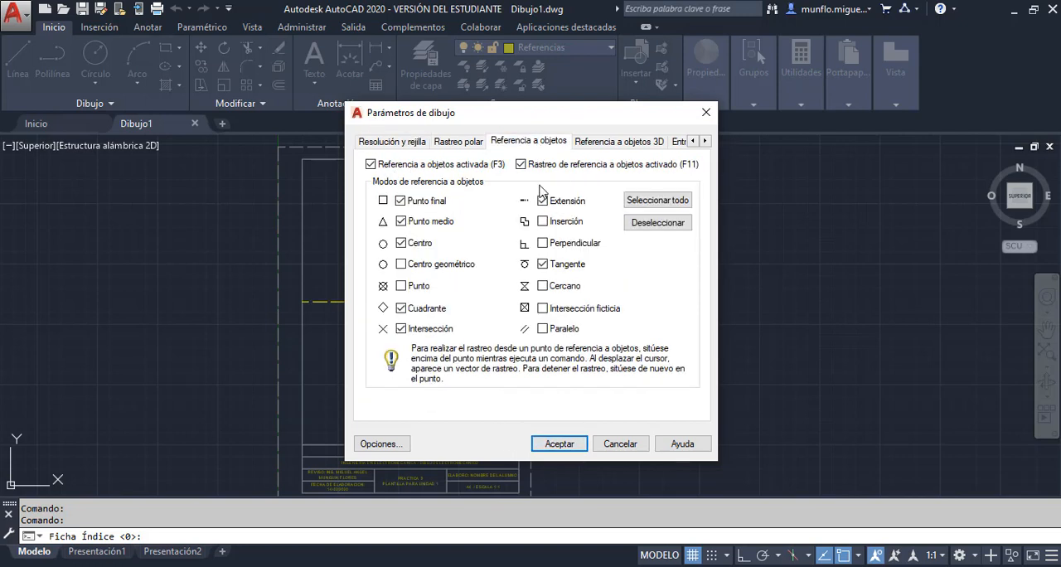
click(559, 444)
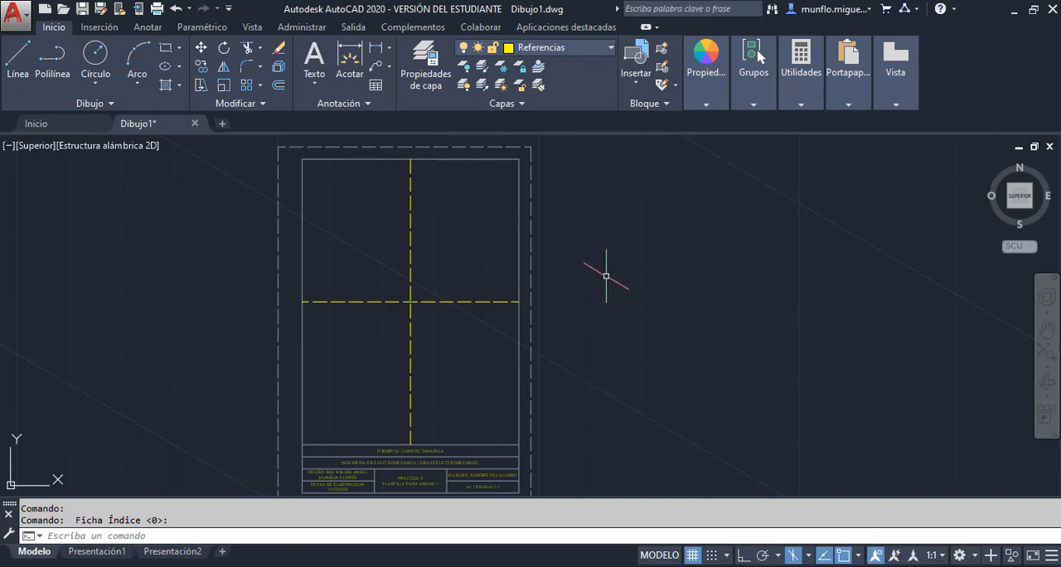
Set the isometric drawing plane to Derecho with the ISOPLANO command
text(isopl)
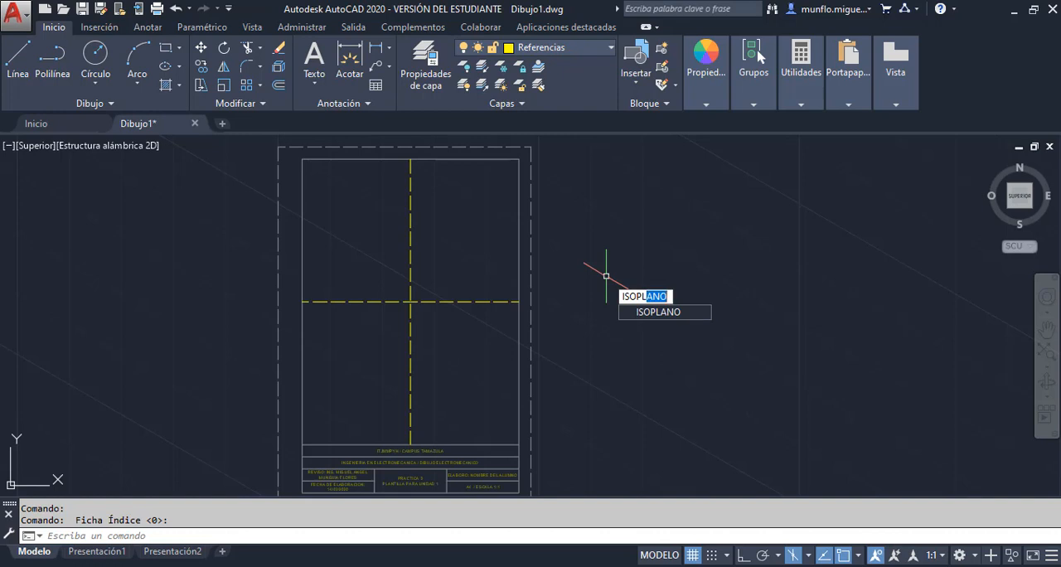
key(Return)
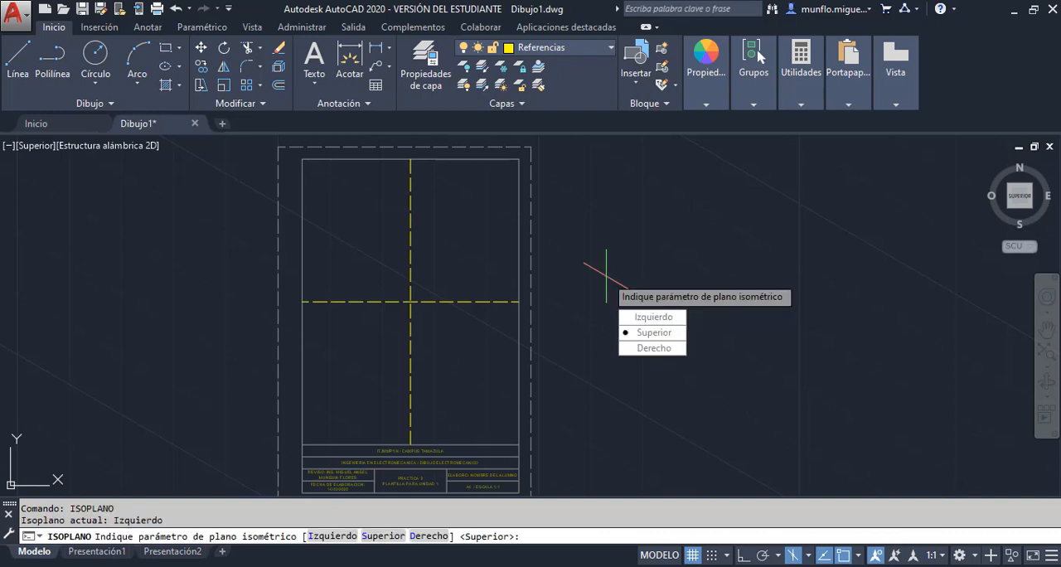
text(d)
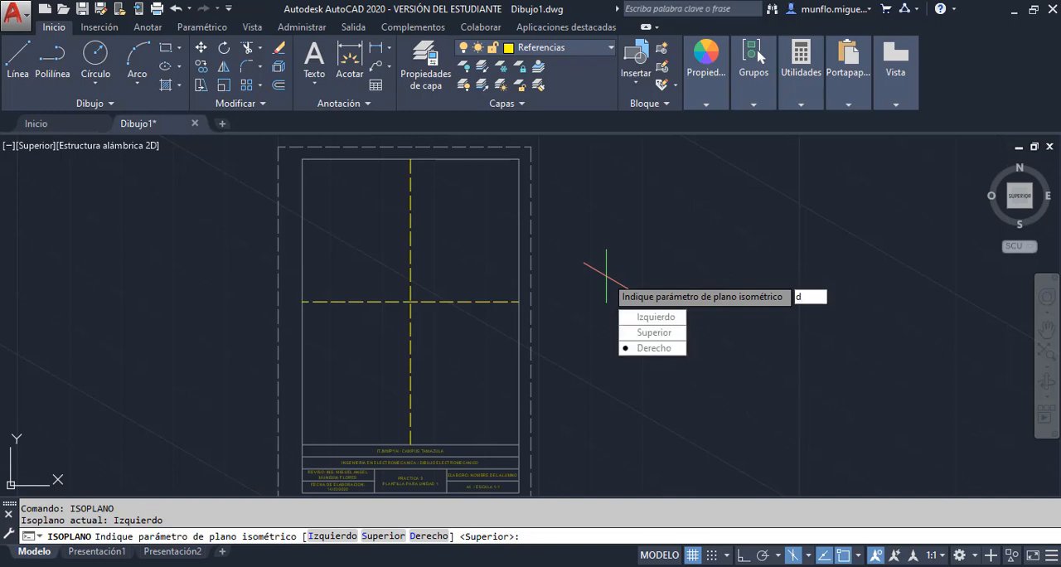
key(Return)
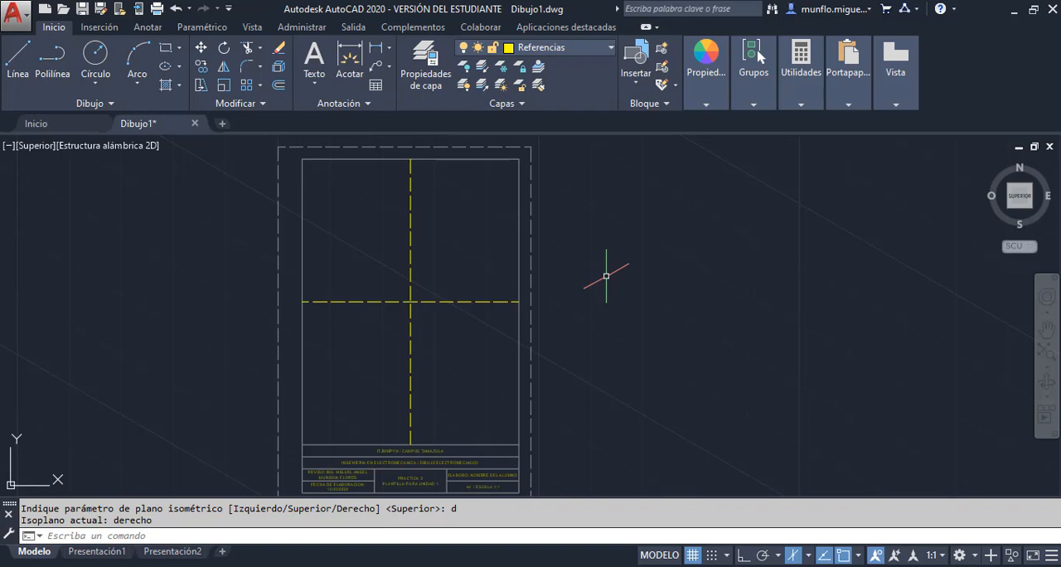
Change the isometric drawing plane to Superior with the ISOPLANO command
text(i)
key(Return)
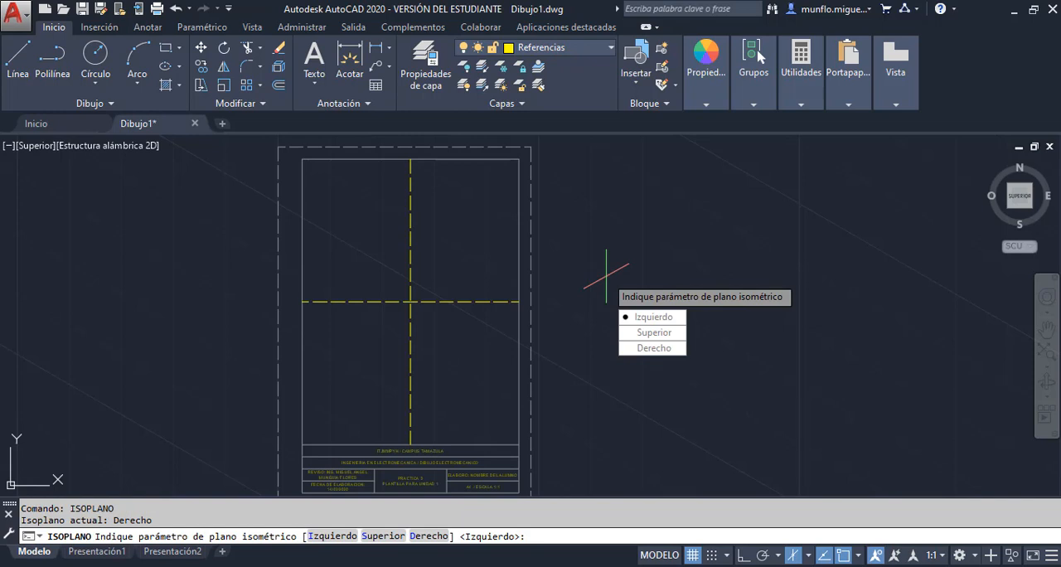
text(s)
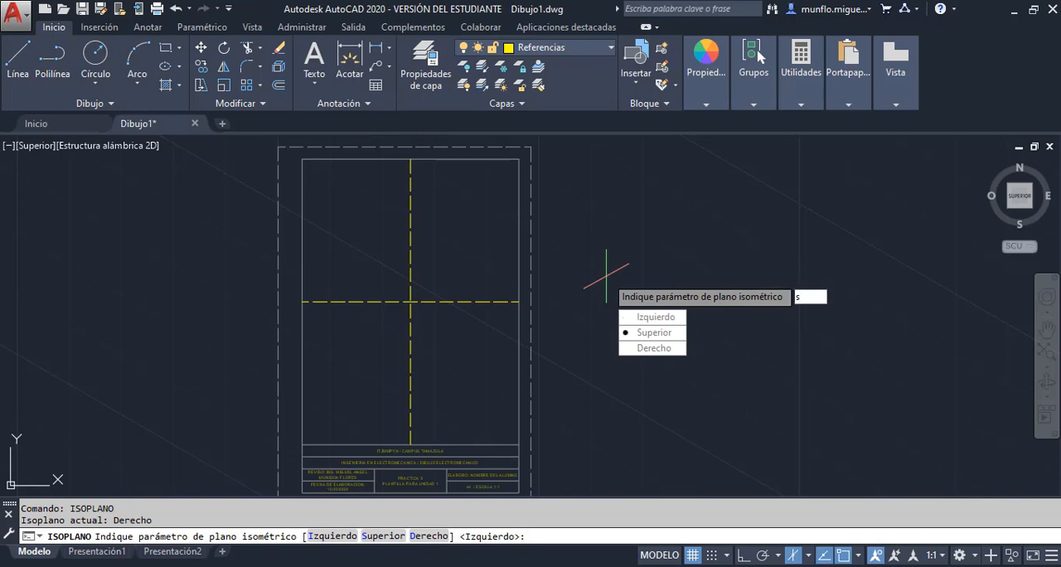
key(Return)
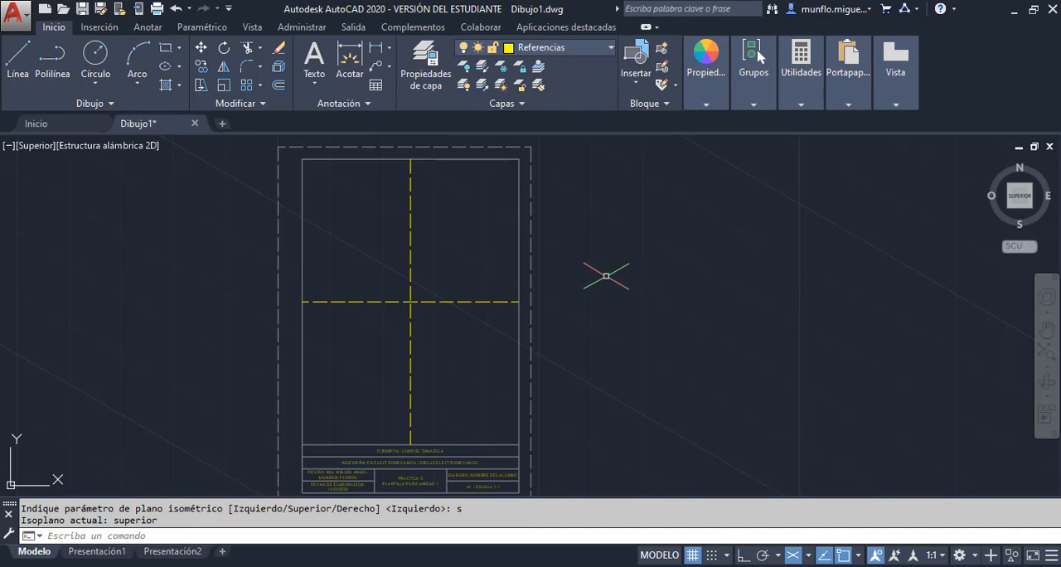
Repeat the ISOPLANO command and set the isometric drawing plane to Izquierdo
key(Return)
text(is)
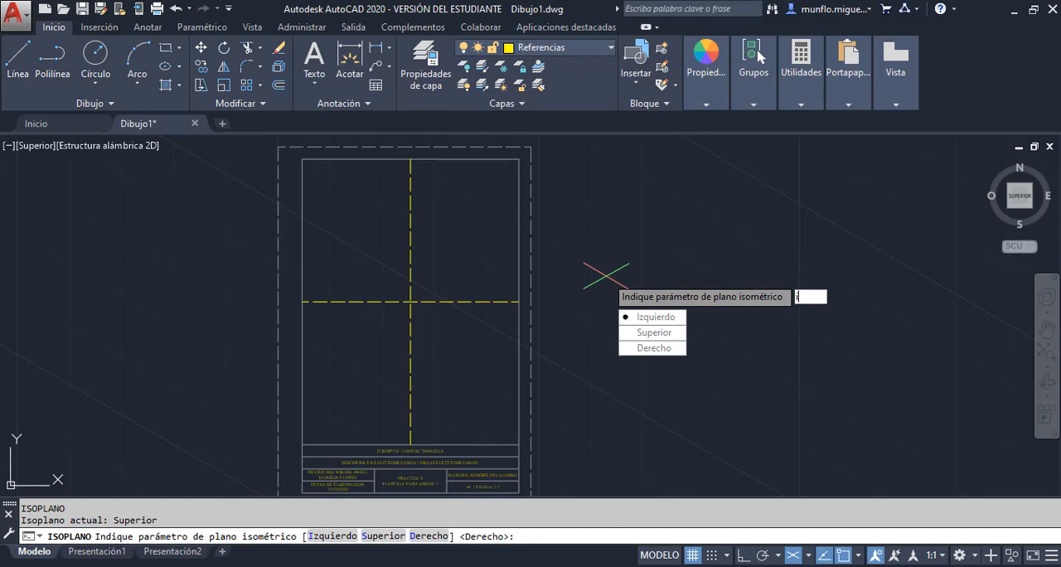
key(Return)
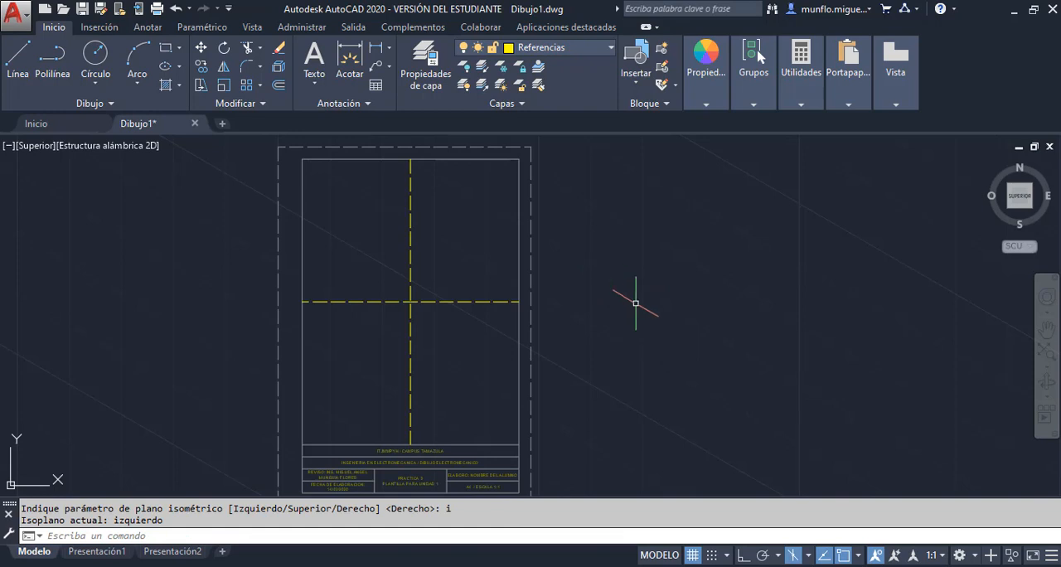
Switch the isometric drawing plane to isoplano Superior, followed by isoplano Derecho
click(810, 555)
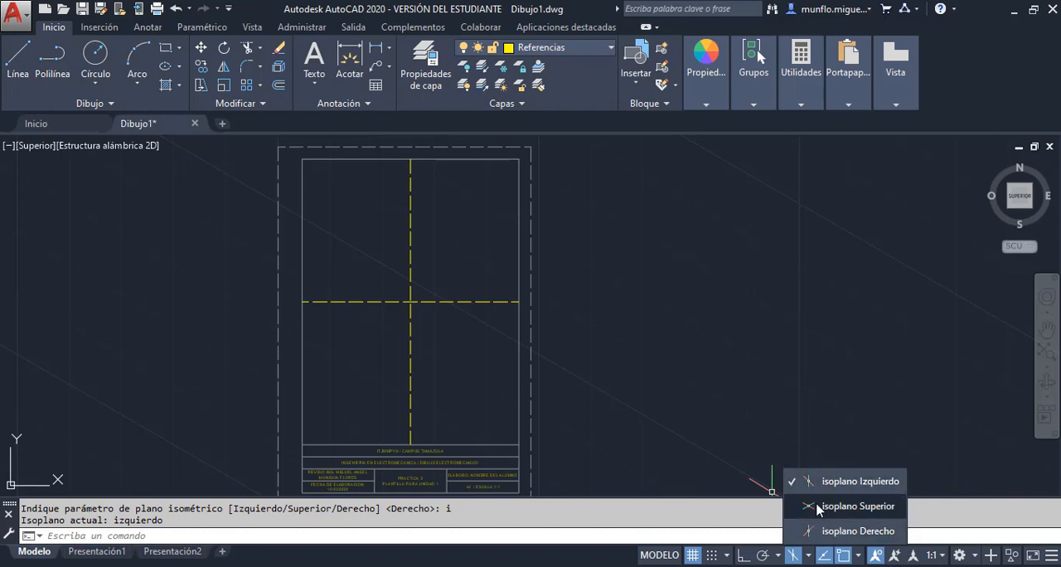
click(854, 505)
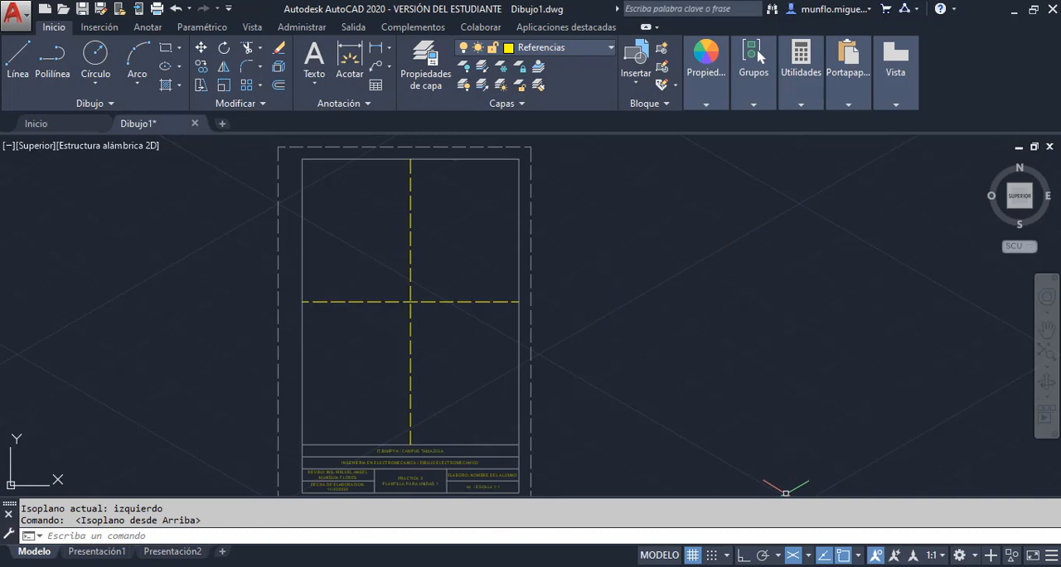
click(809, 559)
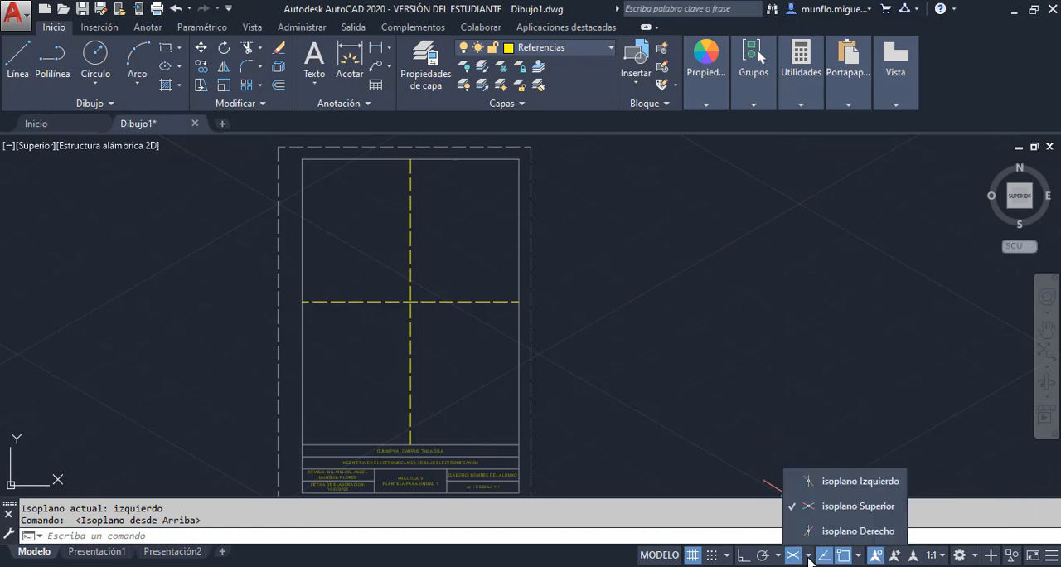
click(829, 531)
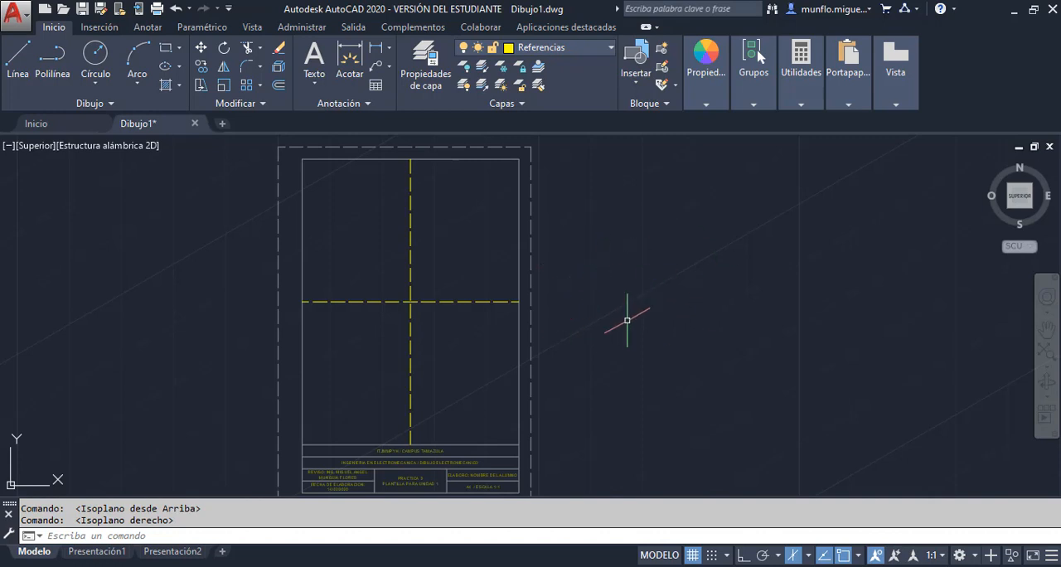
Cycle the isometric drawing plane repeatedly through Izquierdo, Superior and Derecho, ending on Derecho
key(F5)
key(F5)
key(F5)
key(F5)
key(F5)
key(F5)
key(F5)
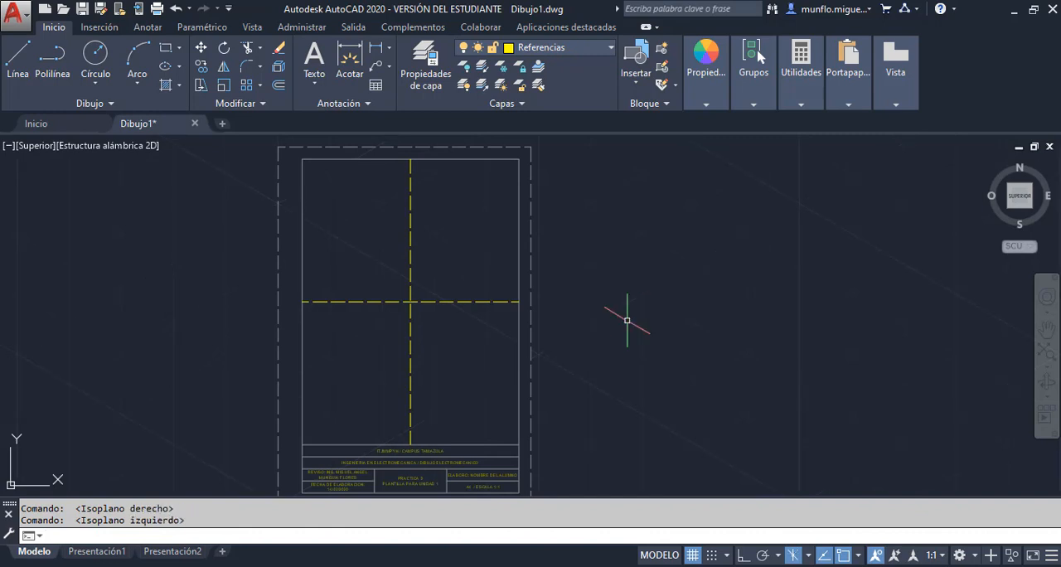
key(F5)
key(F5)
key(F5)
key(F5)
key(F5)
key(F5)
key(F5)
key(F5)
key(F5)
key(F5)
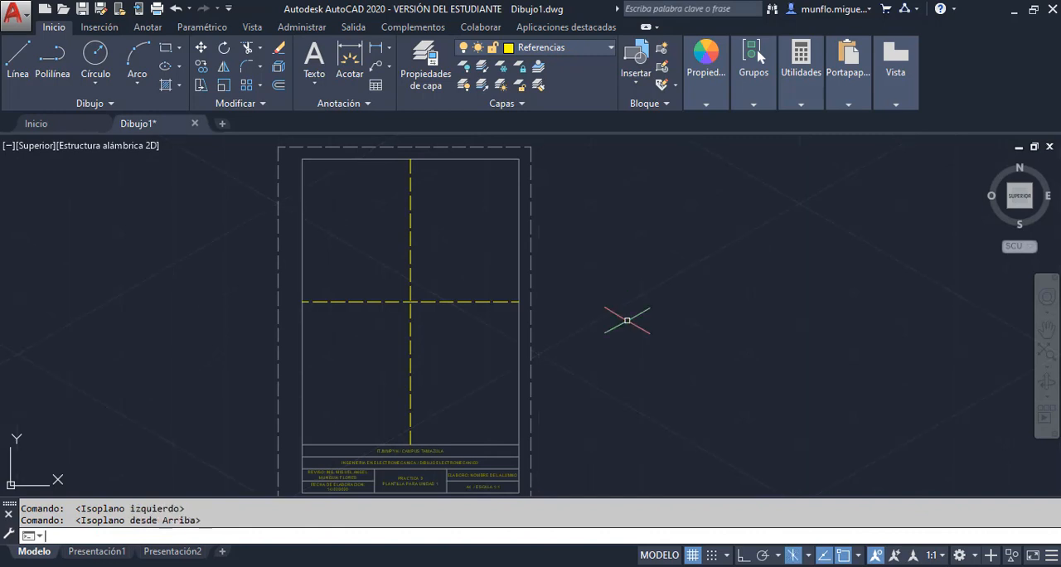
key(F5)
key(F5)
key(F5)
key(F5)
key(F5)
key(F5)
key(F5)
key(F5)
key(F5)
key(F5)
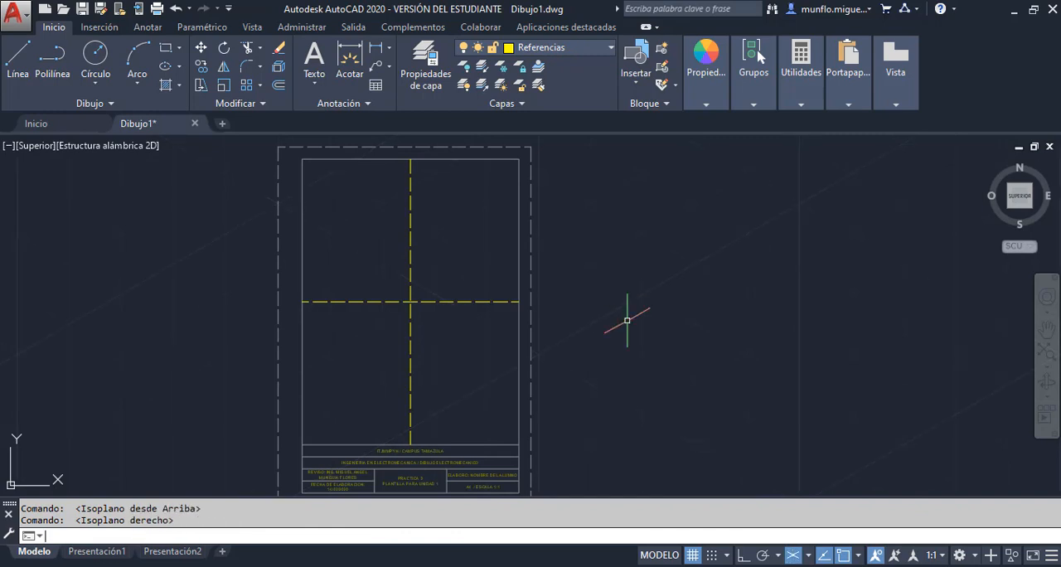
key(F5)
key(F5)
key(F5)
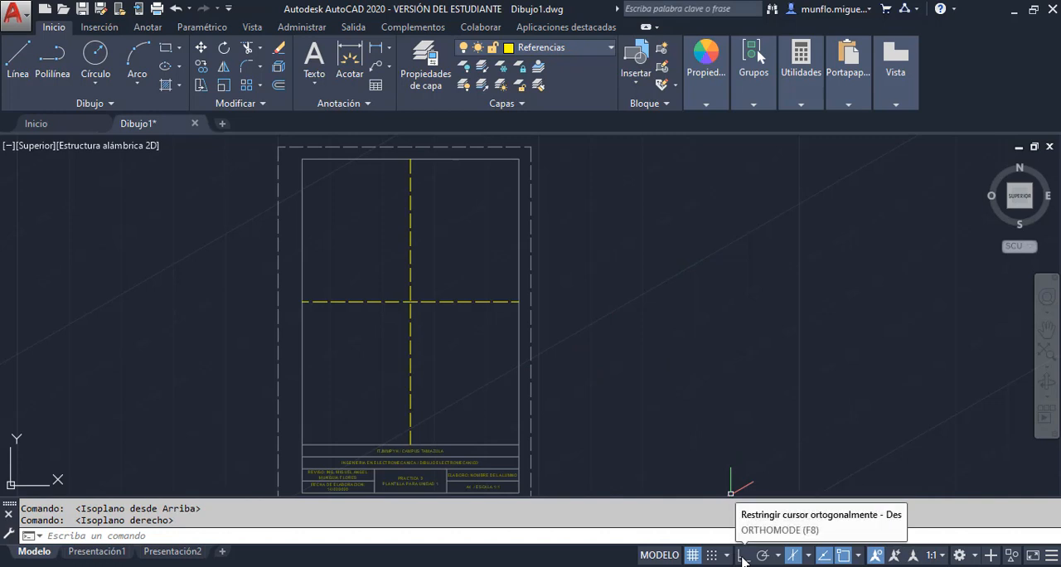
Start a trial line in the empty area beside the sheet and turn on ortho mode
click(19, 58)
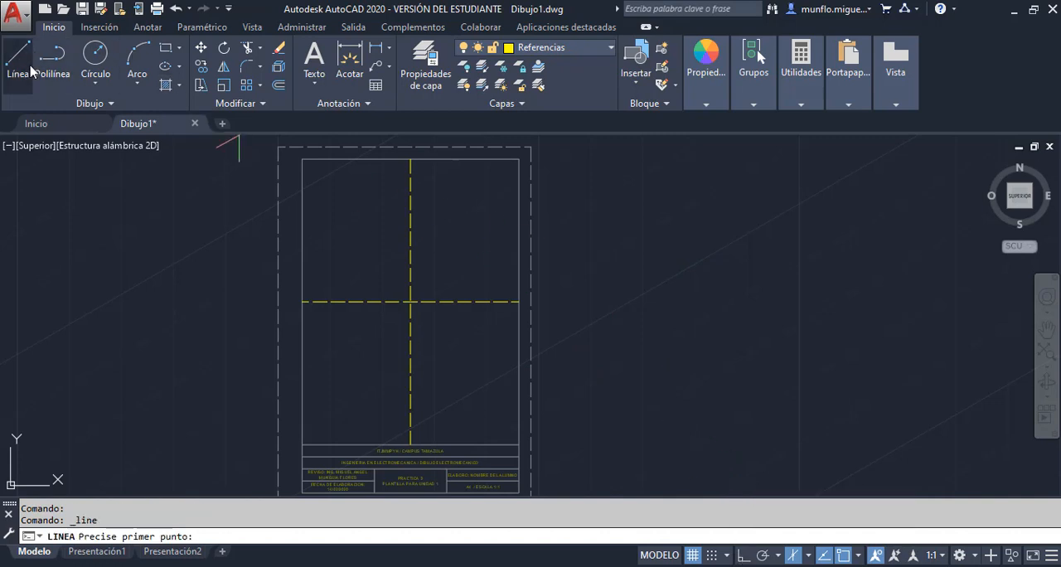
click(685, 341)
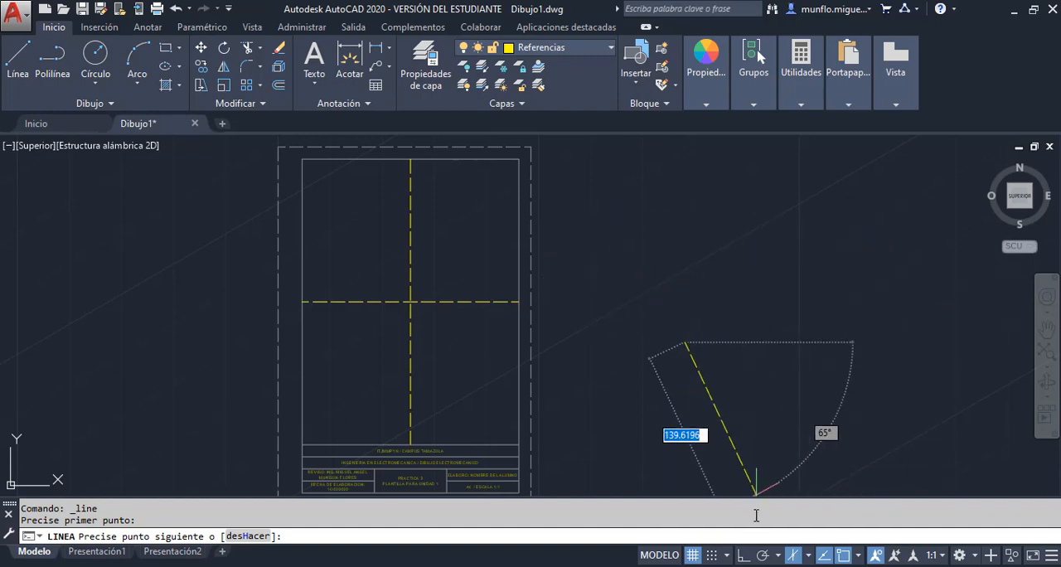
click(743, 556)
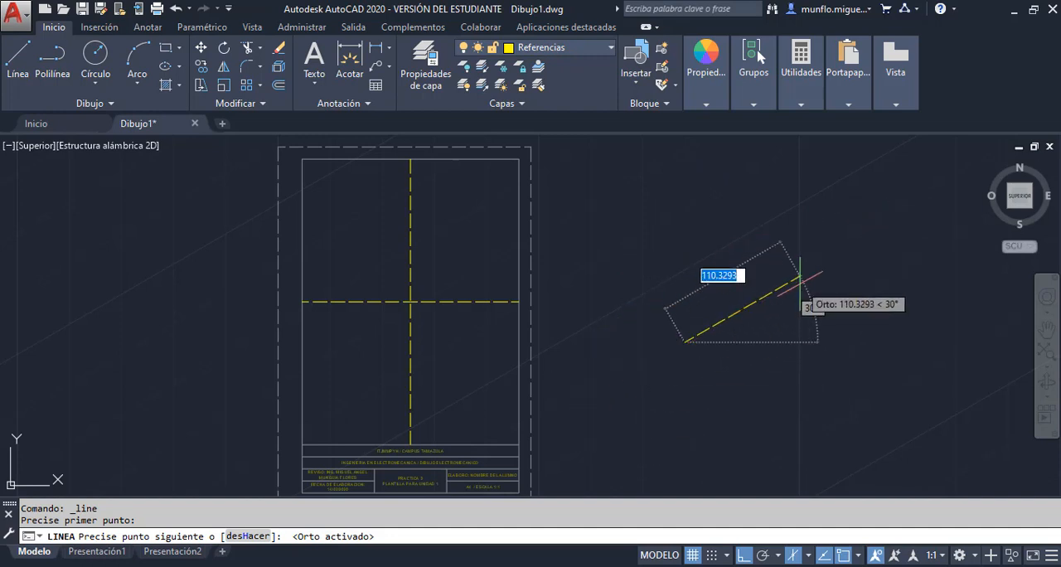
Preview the trial line's ortho directions on the Izquierdo, Superior and Derecho isoplanes and cancel the line
key(F5)
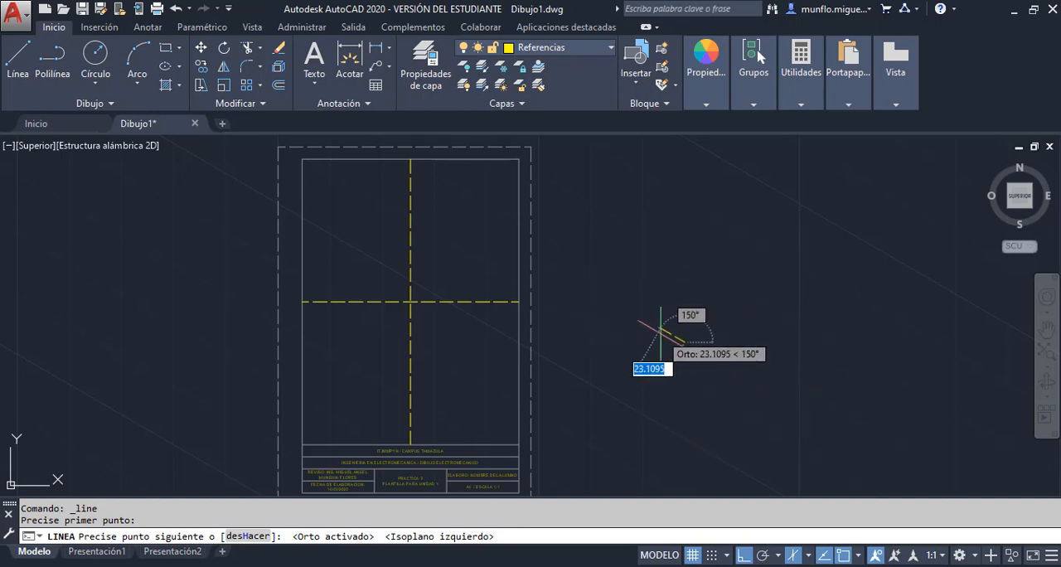
key(F5)
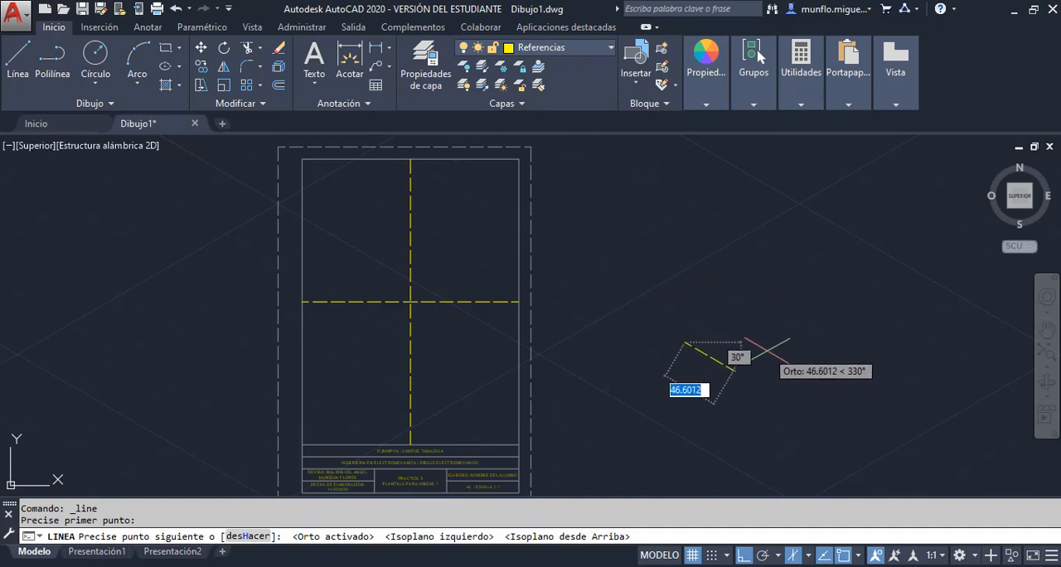
key(F5)
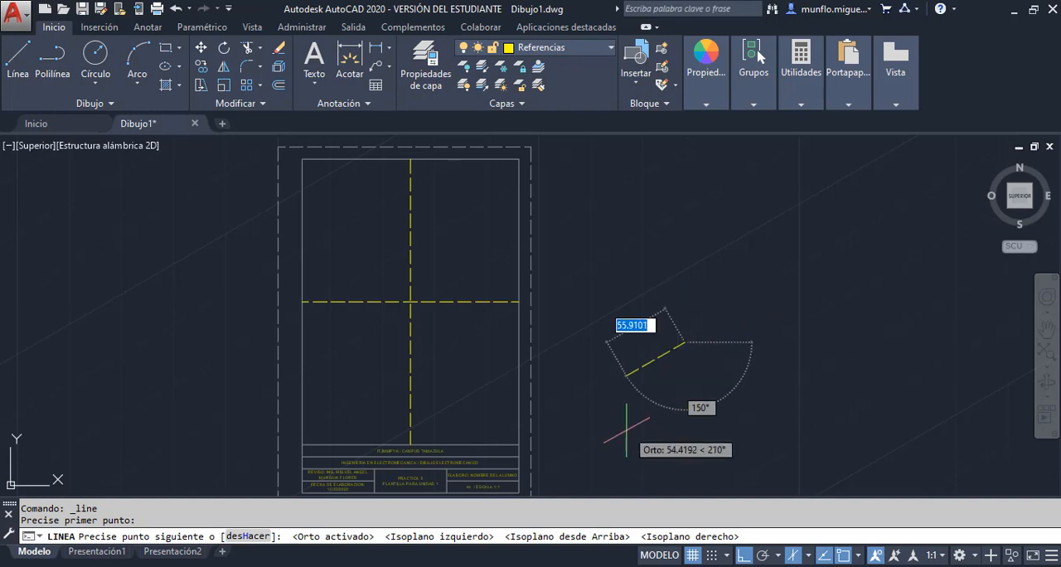
key(Escape)
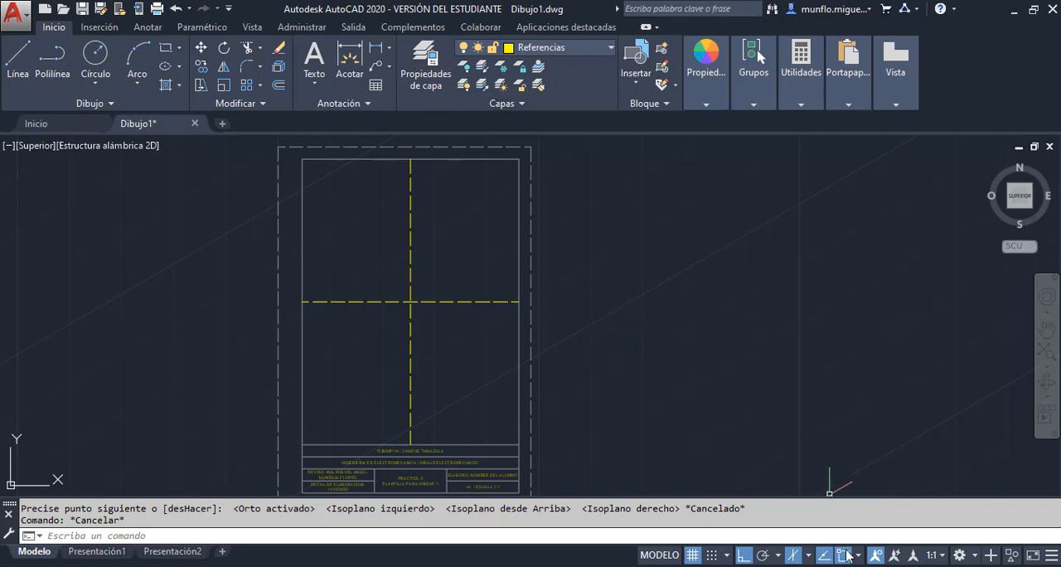
Lock the Referencias layer, unlock layer 0 and make layer 0 current
click(612, 52)
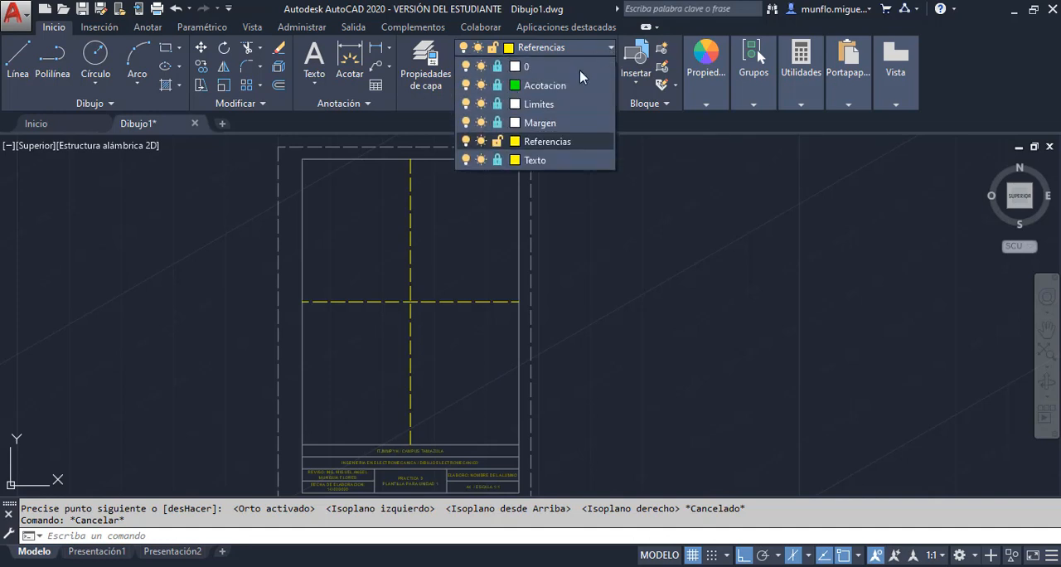
click(498, 143)
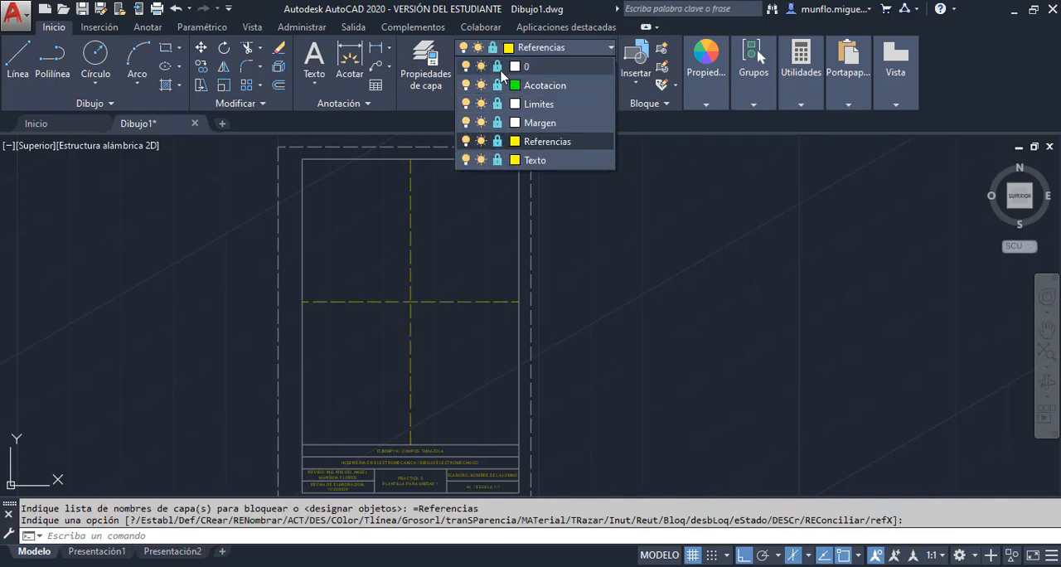
click(499, 68)
click(553, 71)
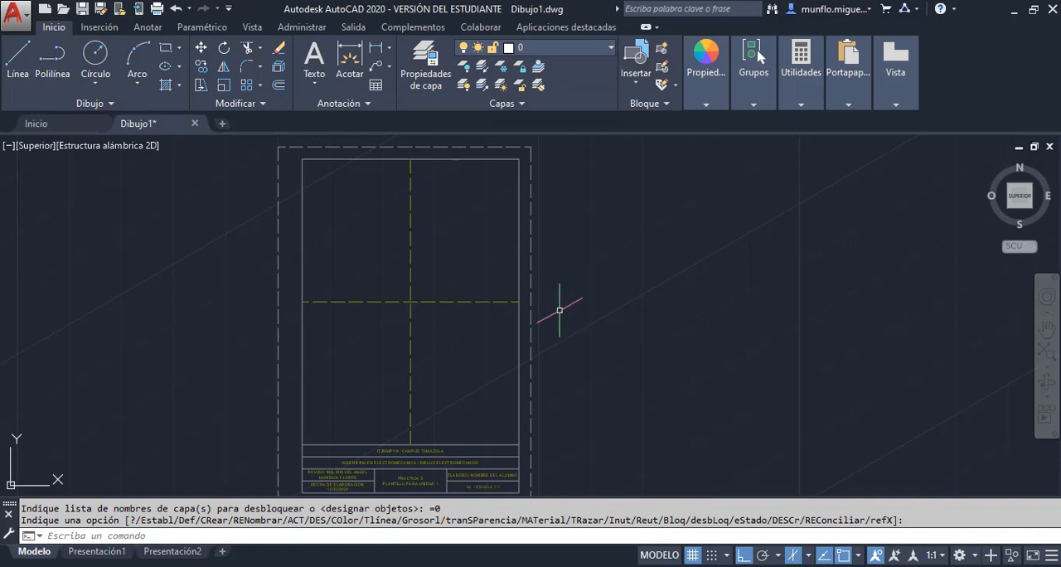
Save the drawing as a DWT template over the existing PLANTILLA A Unidad 2, accepting the metric template options
click(19, 20)
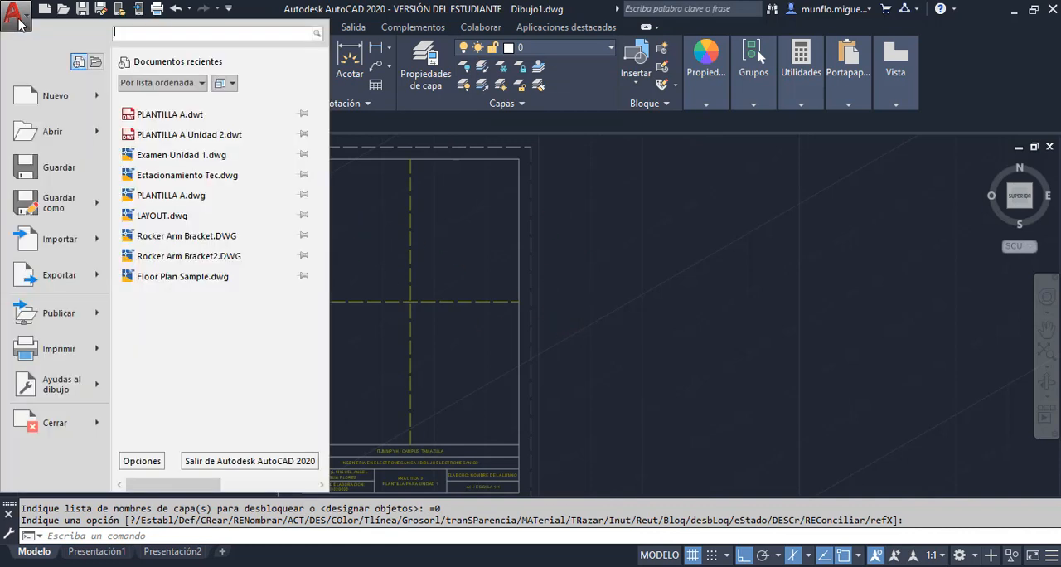
mouse_move(60, 214)
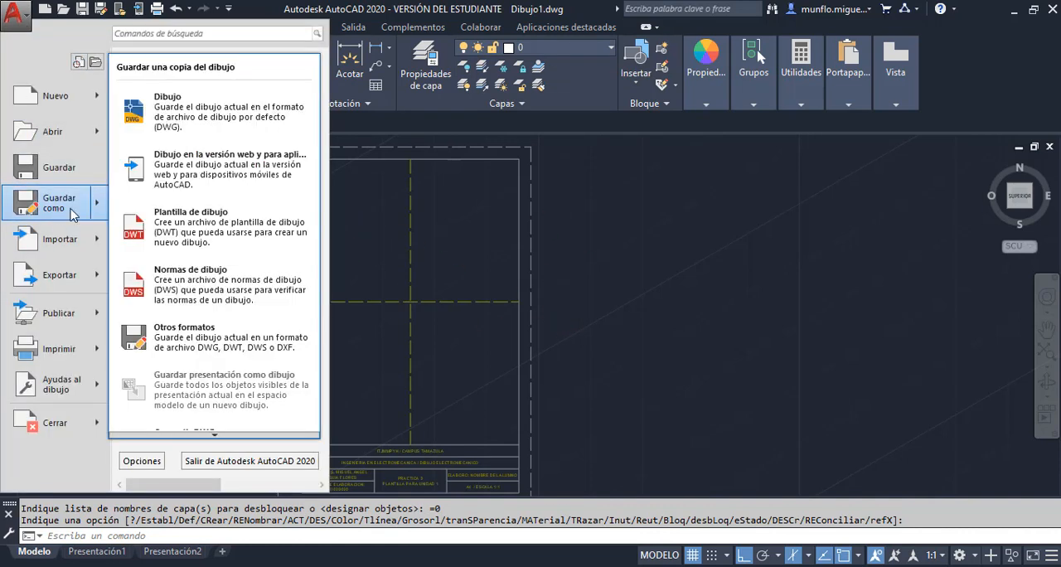
click(231, 241)
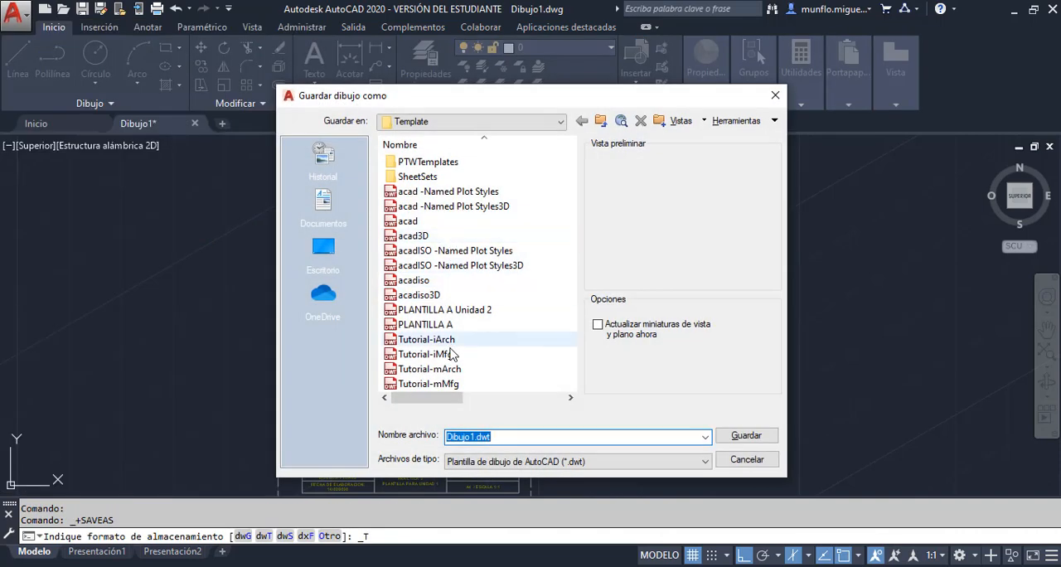
click(466, 310)
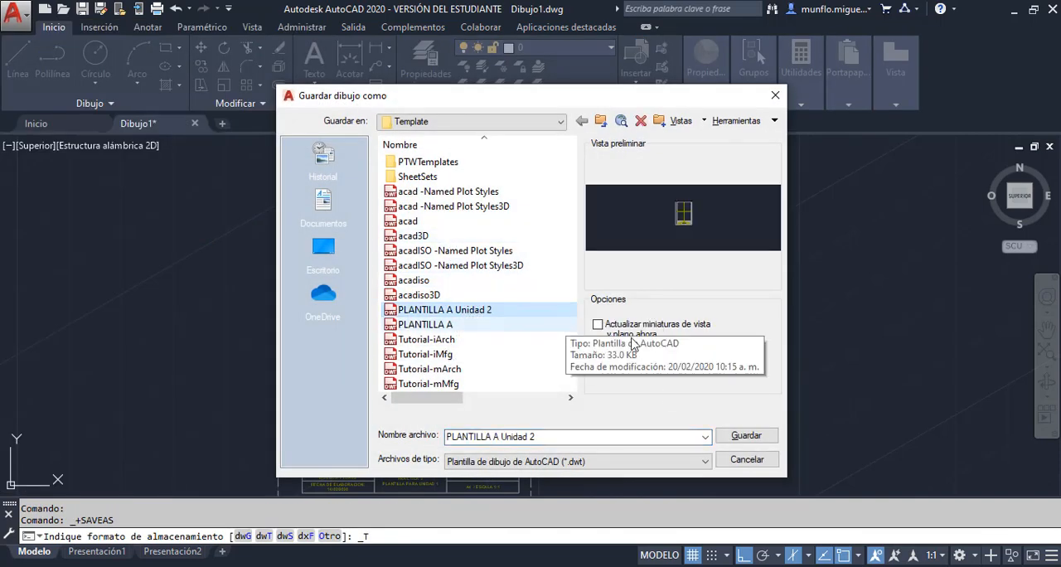
click(746, 437)
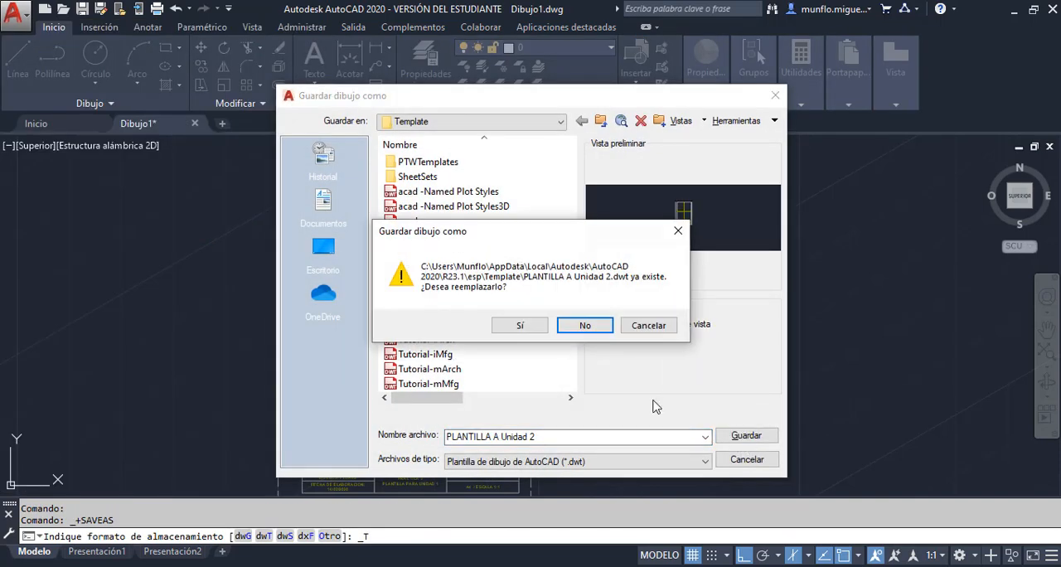
click(521, 325)
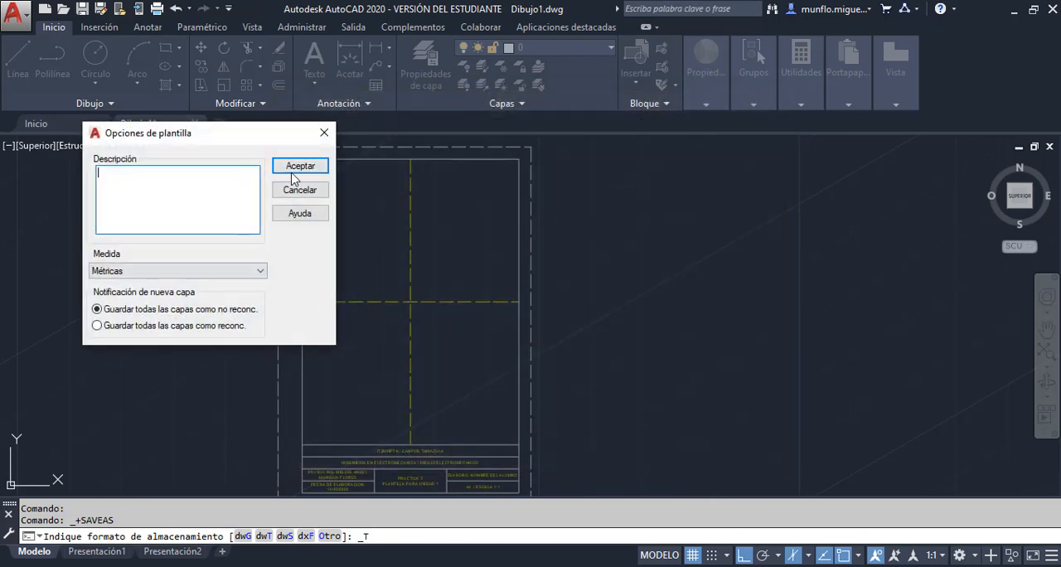
click(300, 169)
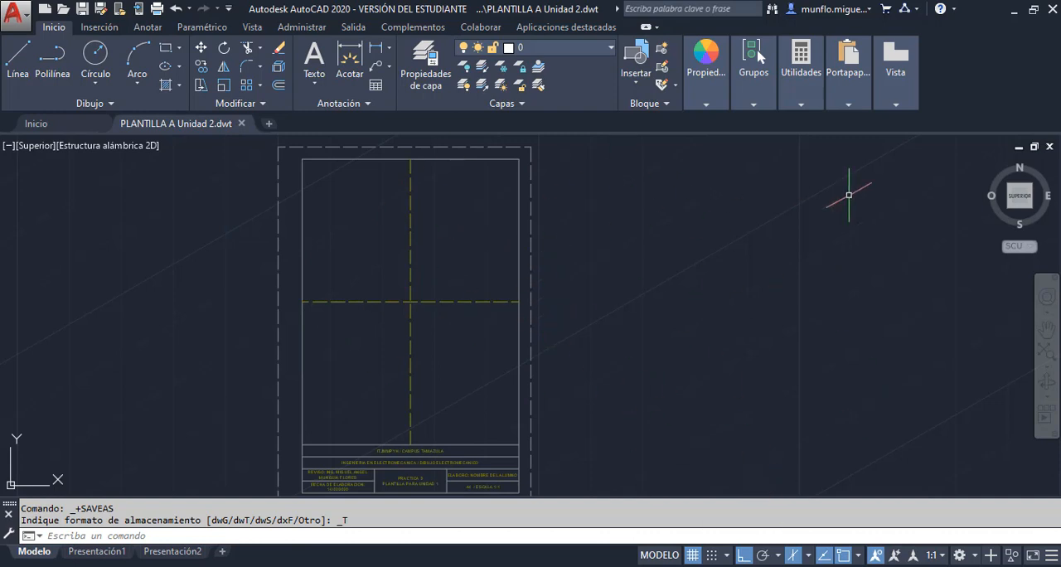
Close the template file, create a new drawing from PLANTILLA A Unidad 2 and dismiss the CCleaner and SUPERAntiSpyware pop-ups
click(243, 122)
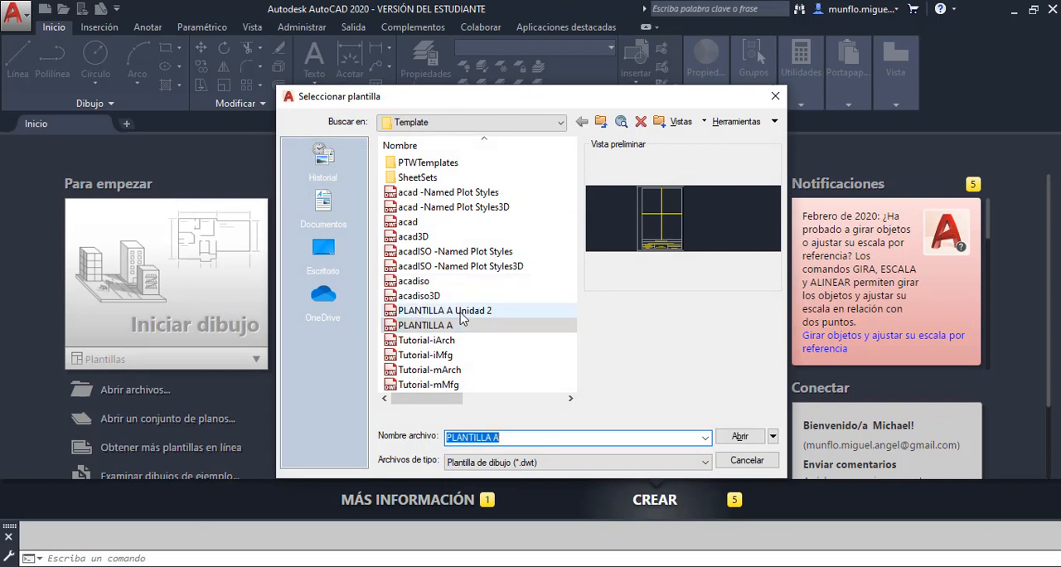
click(461, 313)
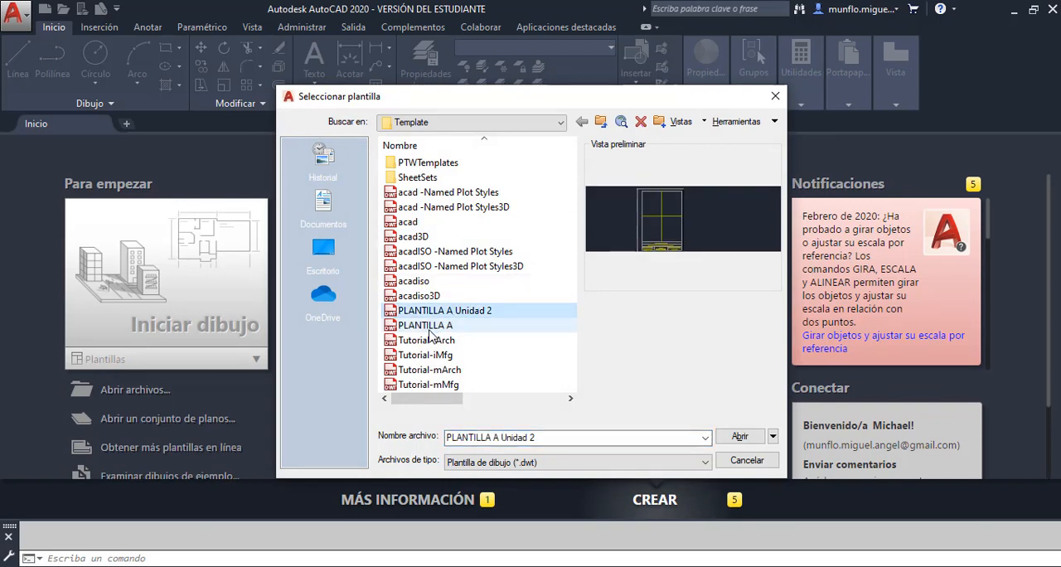
click(433, 326)
click(431, 314)
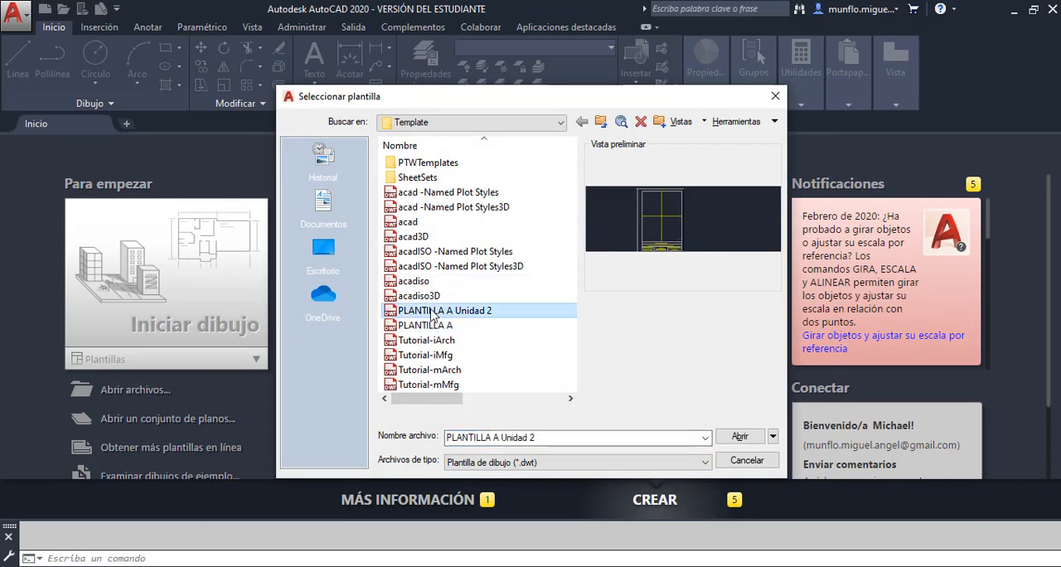
click(740, 437)
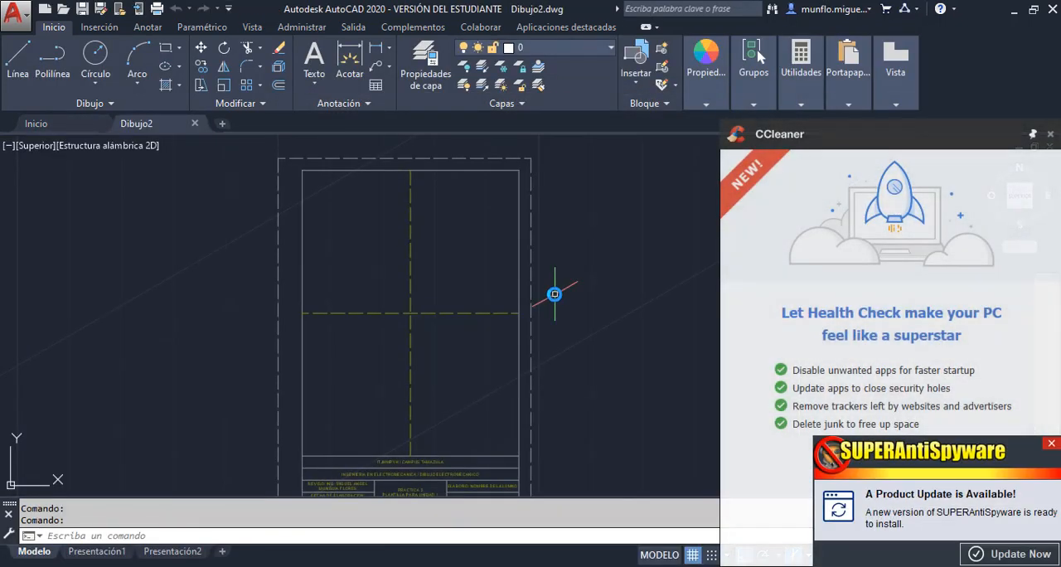
click(1050, 135)
click(1051, 445)
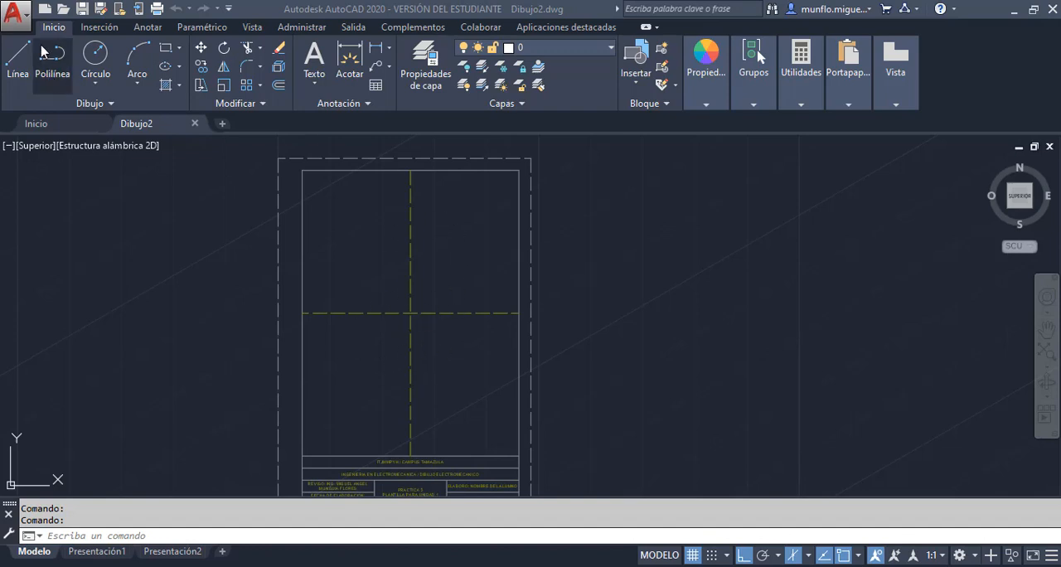
click(14, 13)
mouse_move(67, 207)
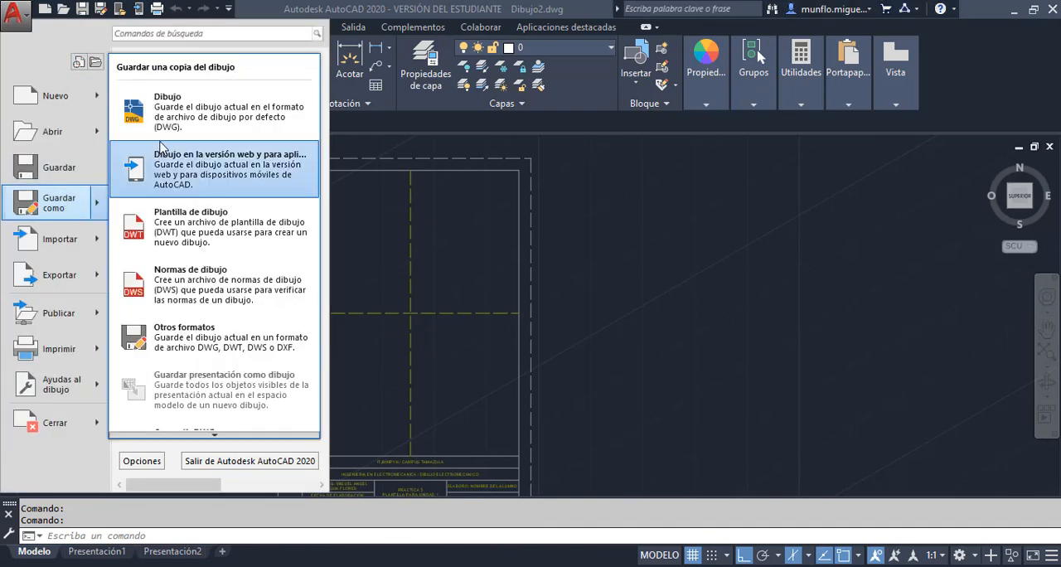
click(149, 72)
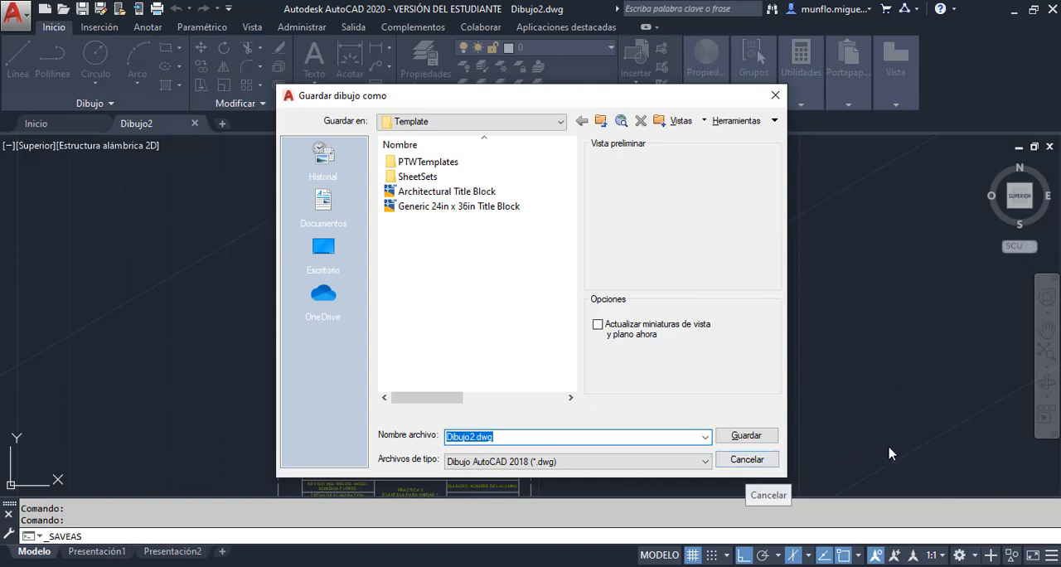
click(747, 461)
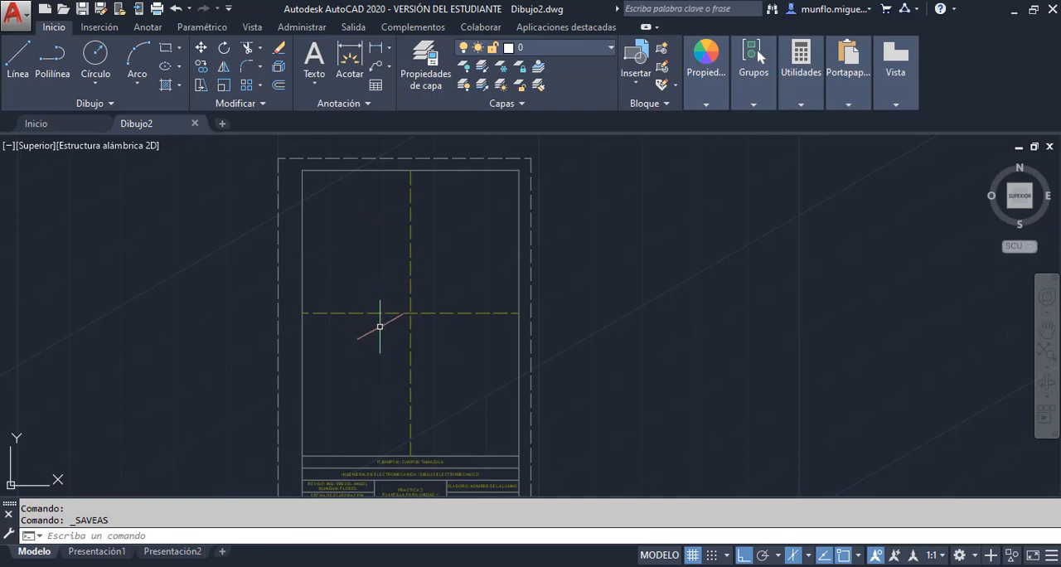
Draw a circle of radius 30 centred on the intersection of the dashed centre lines
scroll(393, 311, up, 5)
scroll(398, 299, down, 5)
scroll(403, 280, up, 3)
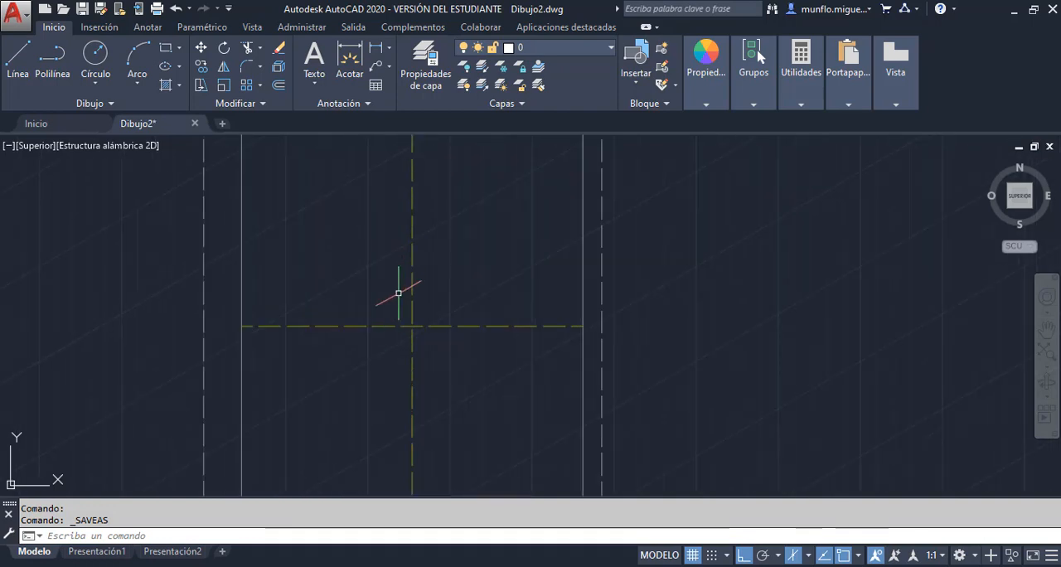
scroll(402, 291, down, 5)
click(96, 66)
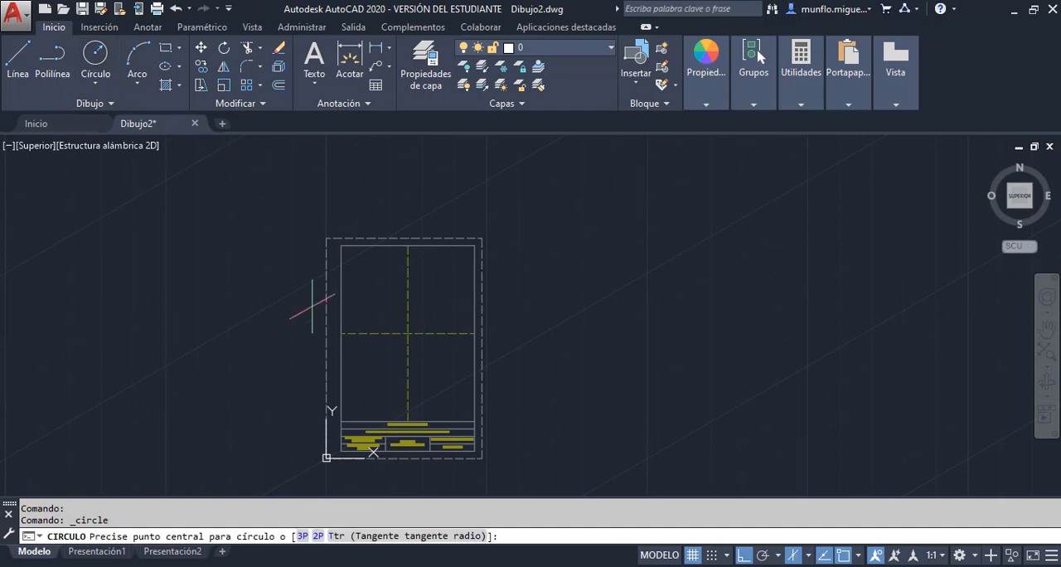
scroll(406, 327, up, 4)
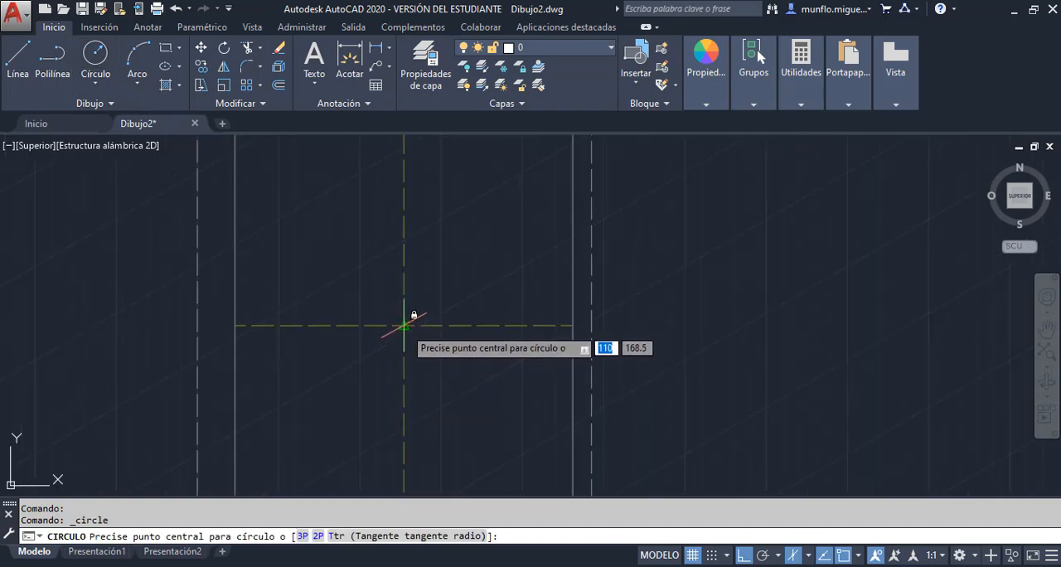
click(404, 325)
text(30)
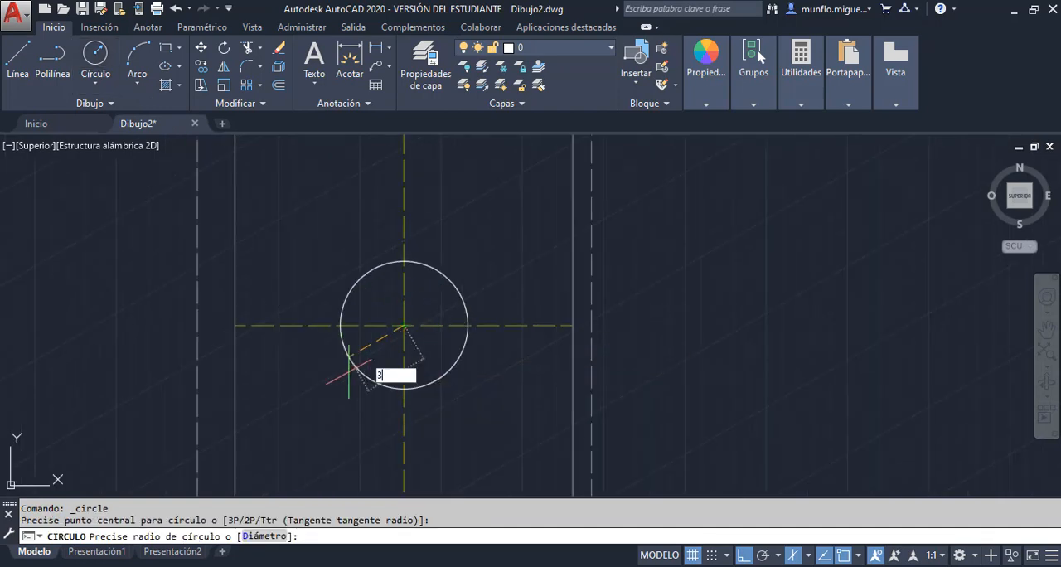
key(Return)
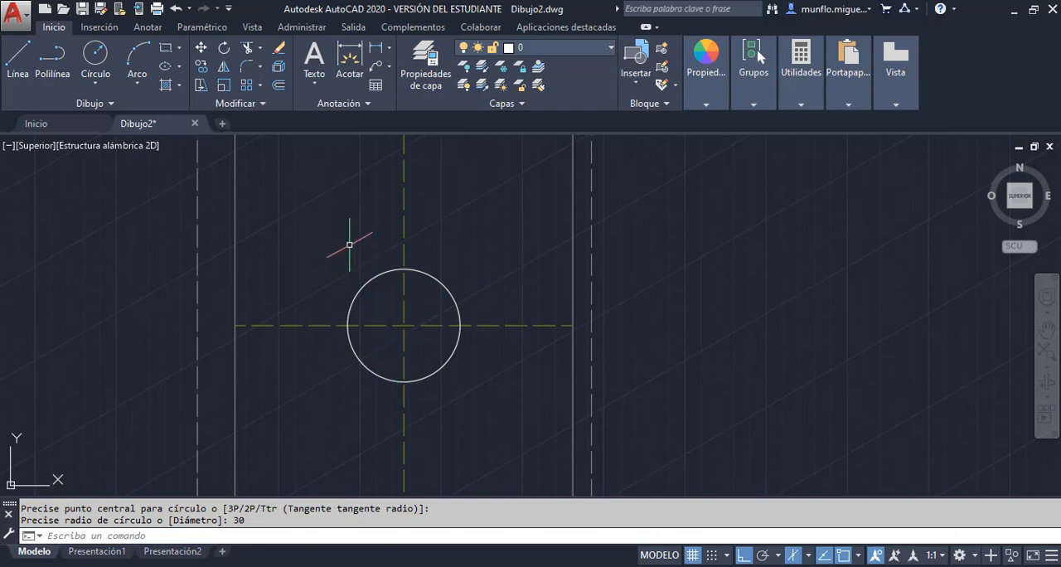
key(Escape)
key(Escape)
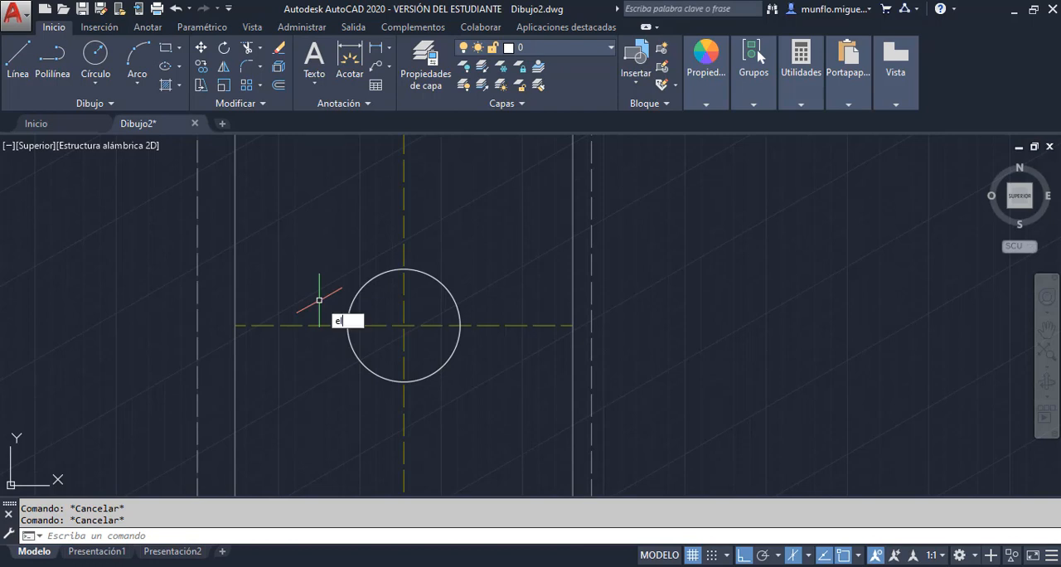
Draw an isocircle of radius 30 with the Ellipse command on the right isoplane, centred on the centre-line intersection
text(lip)
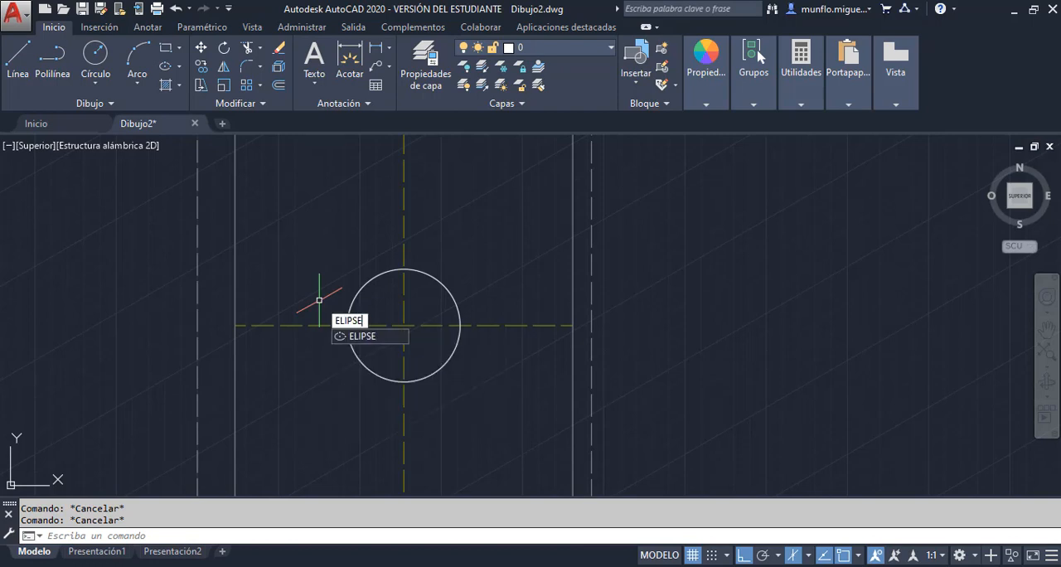
key(Return)
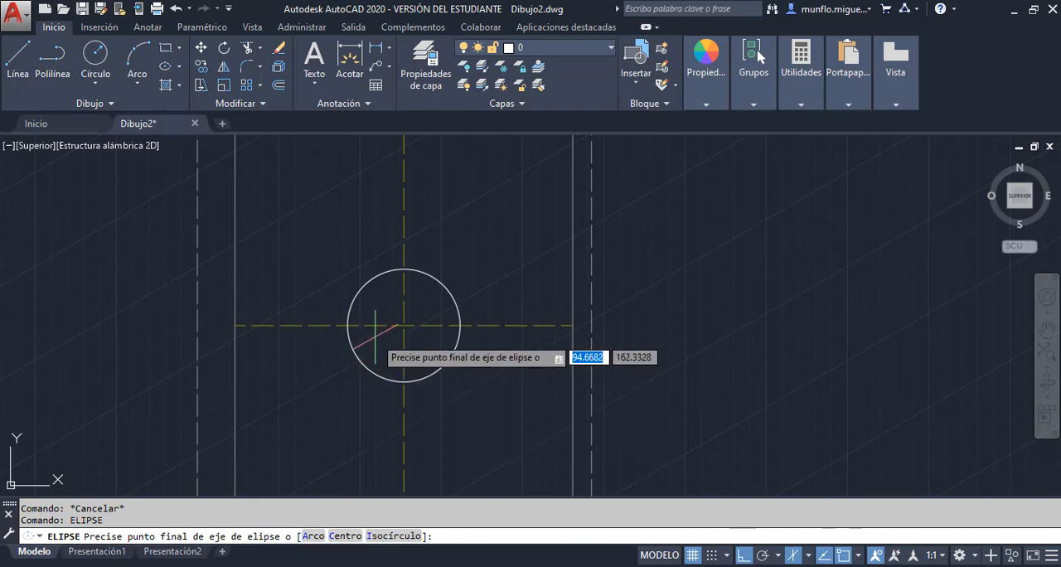
text(i)
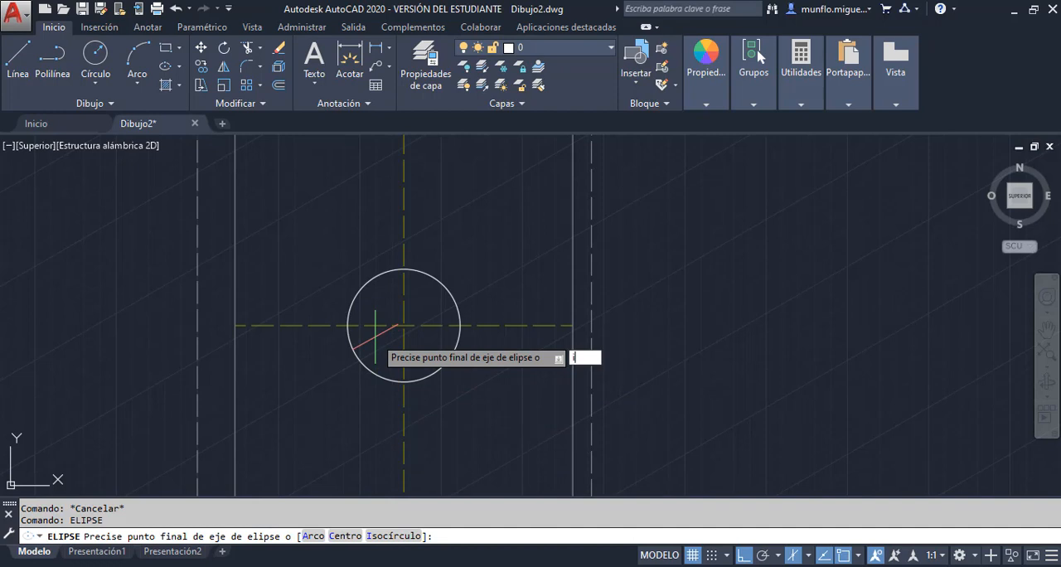
key(Return)
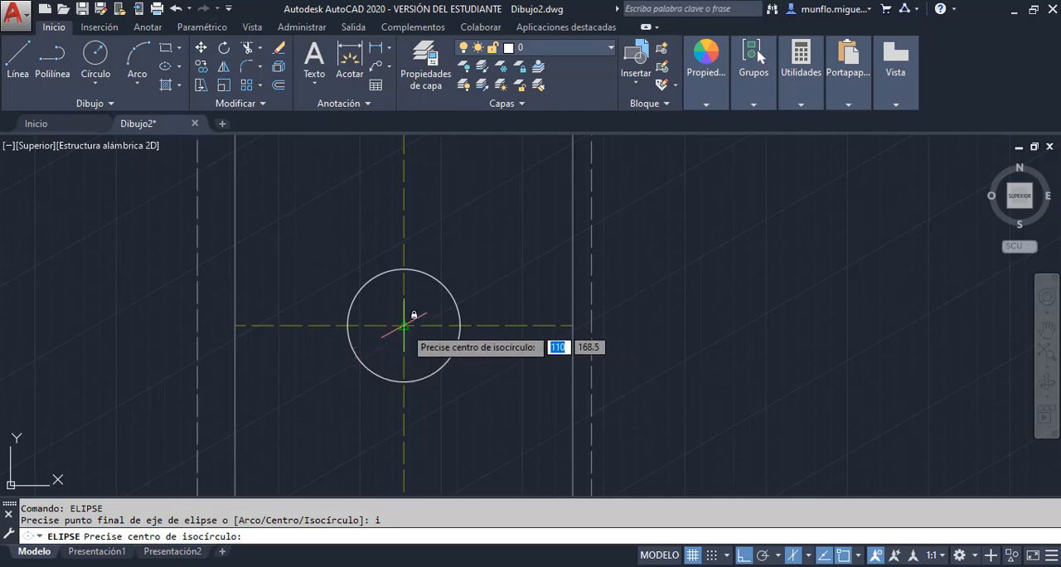
click(404, 325)
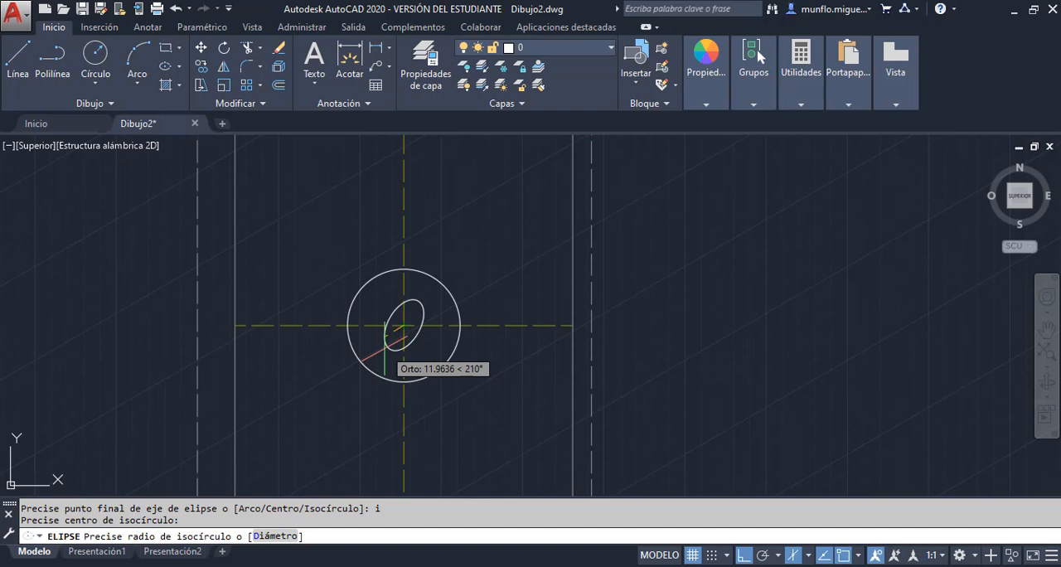
text(30)
key(Return)
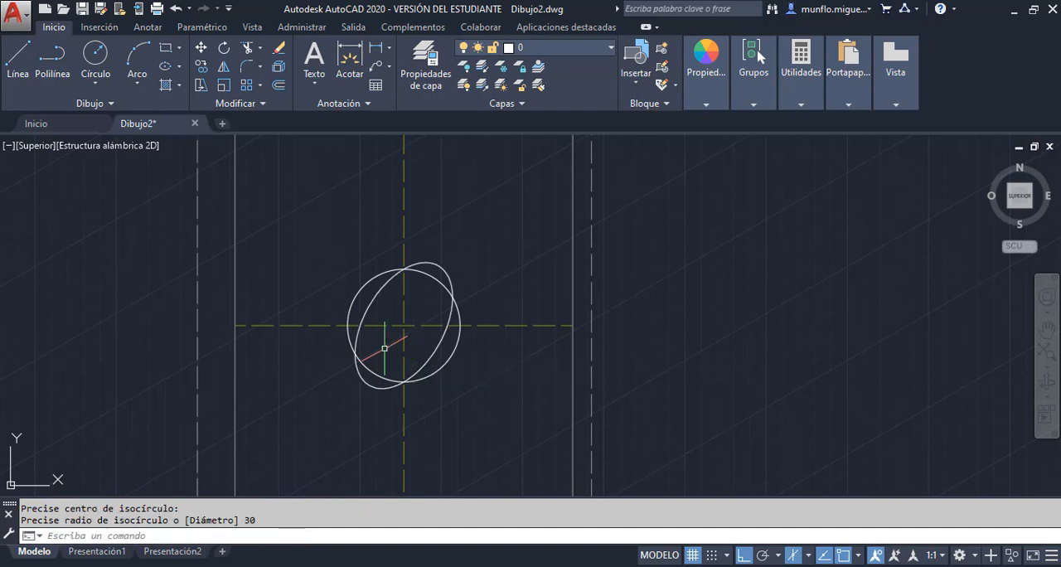
key(Escape)
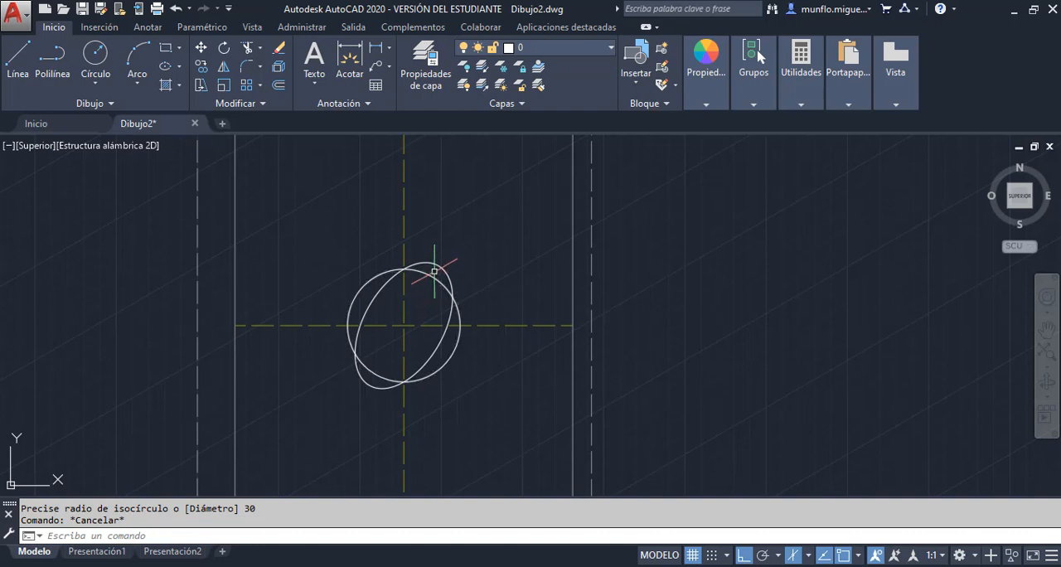
click(437, 265)
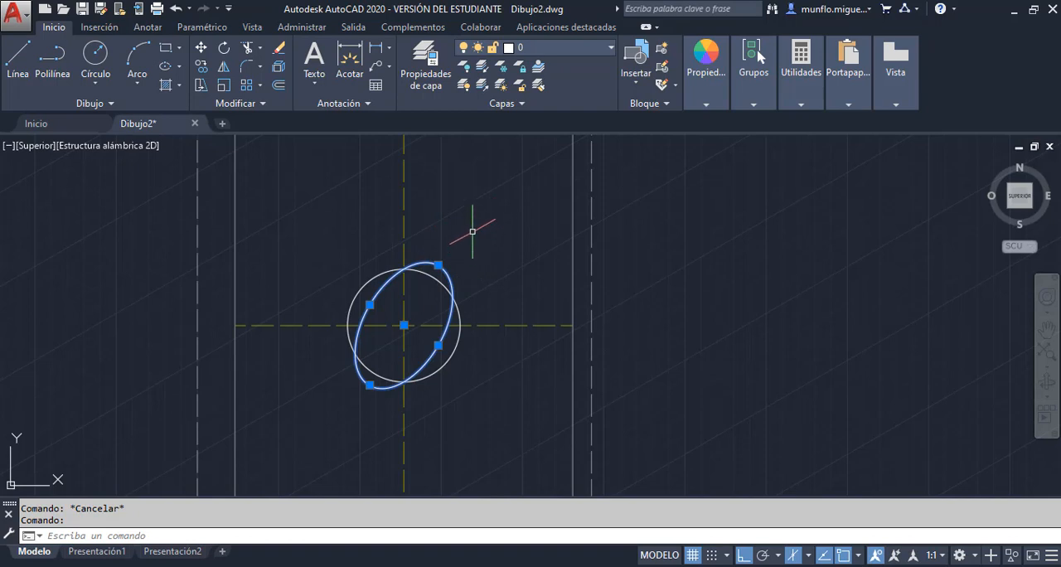
key(Escape)
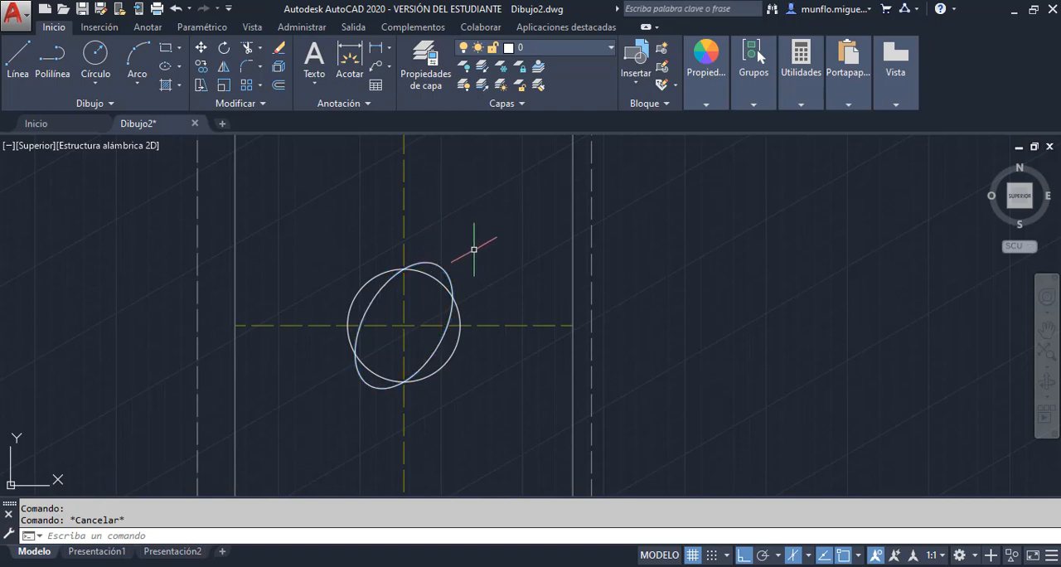
Switch to the left isoplane and draw an isocircle of radius 30 at the same centre with the Ellipse command
key(F5)
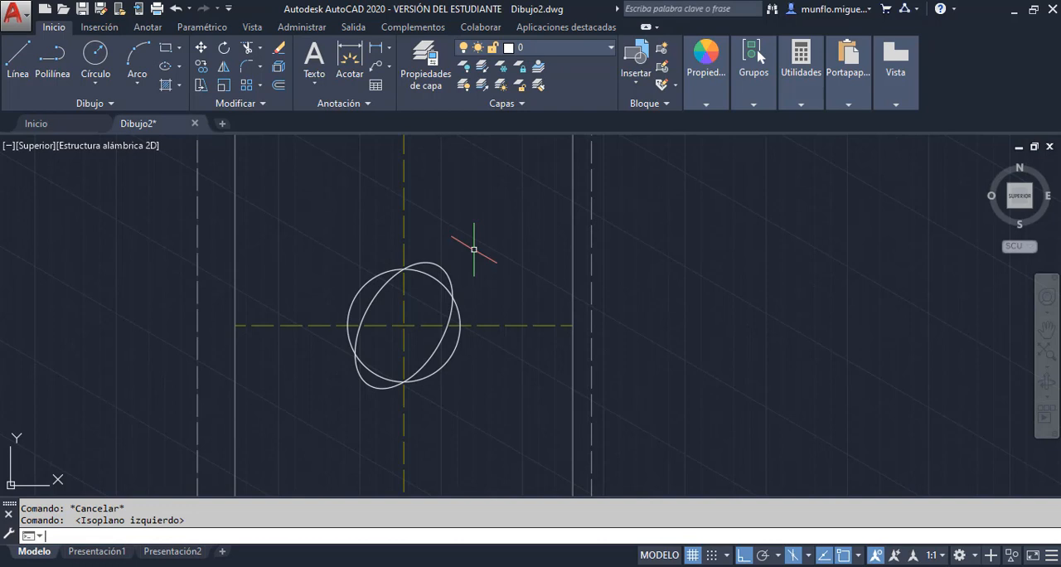
text(e)
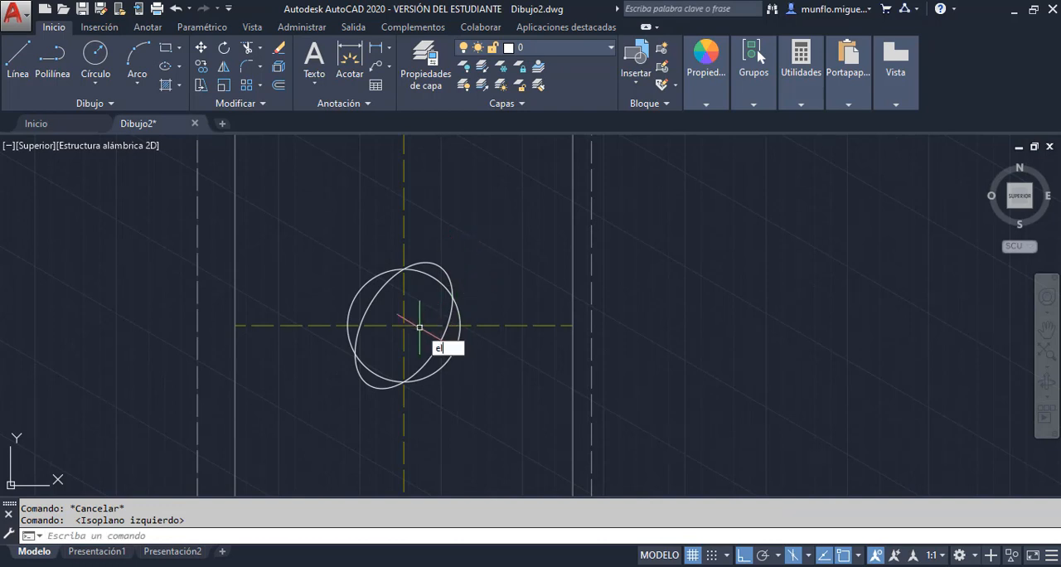
text(lipse)
key(Return)
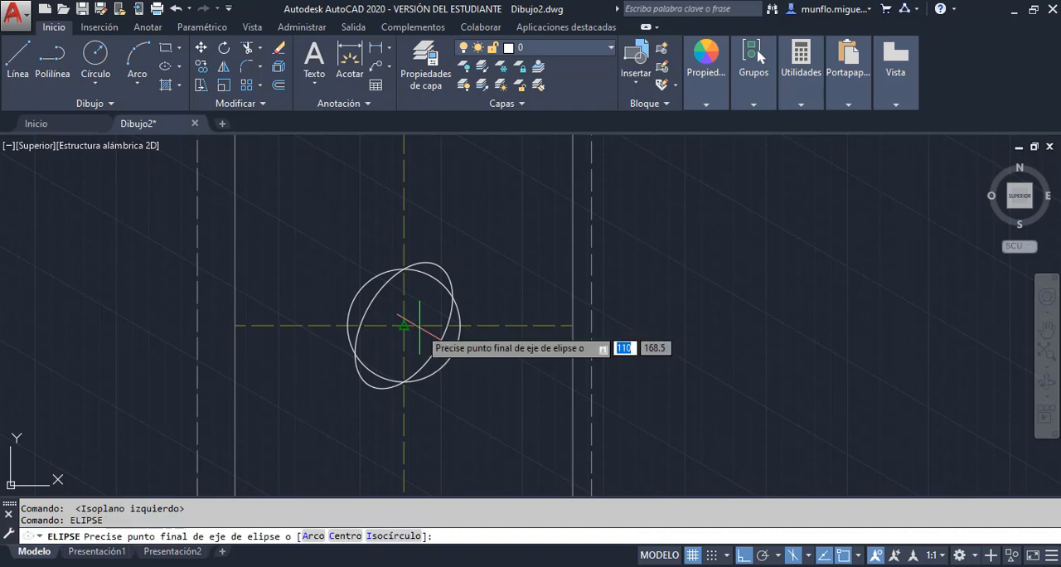
text(i)
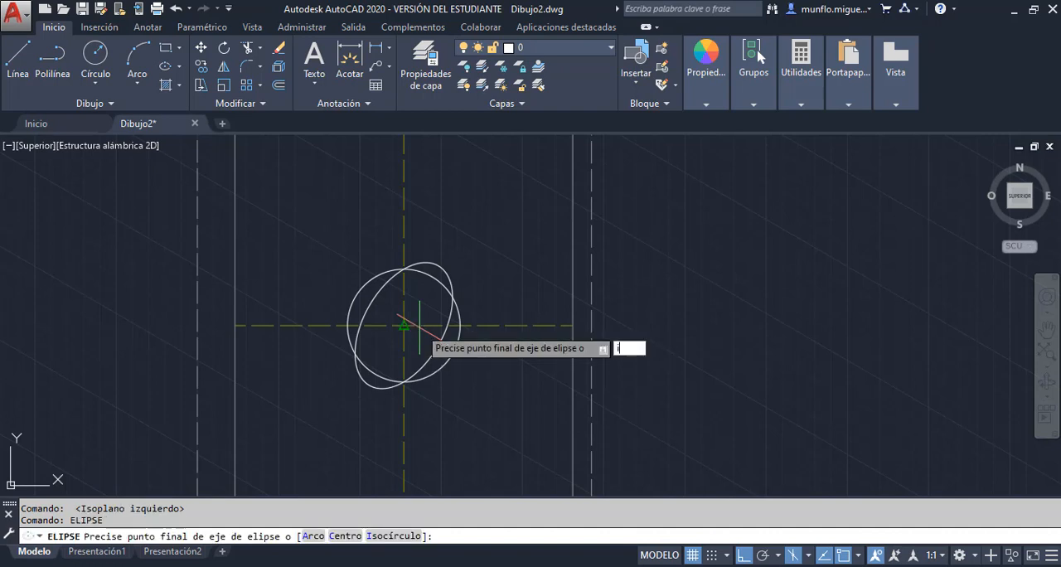
key(Return)
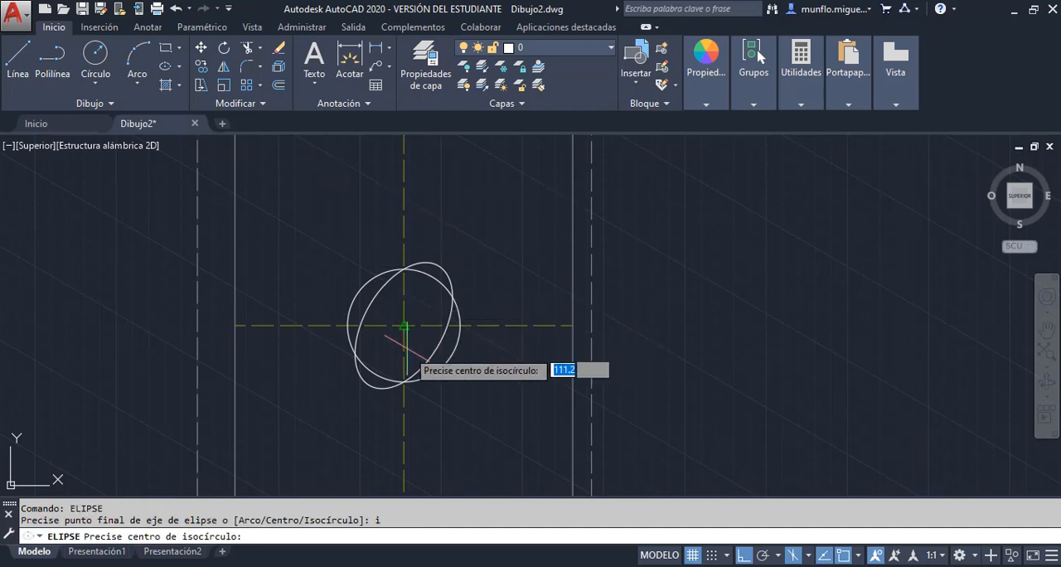
click(404, 325)
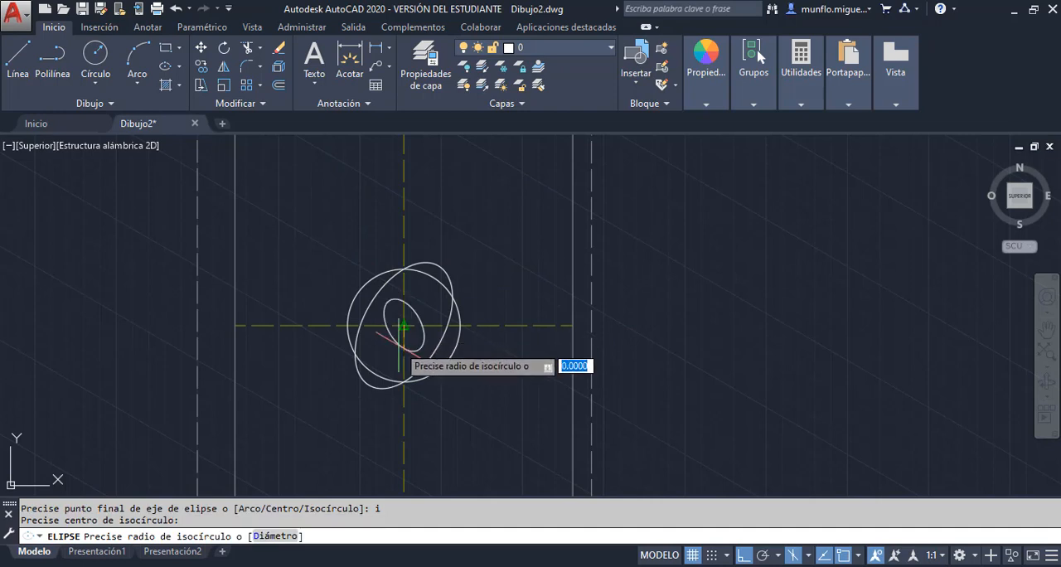
text(30)
key(Return)
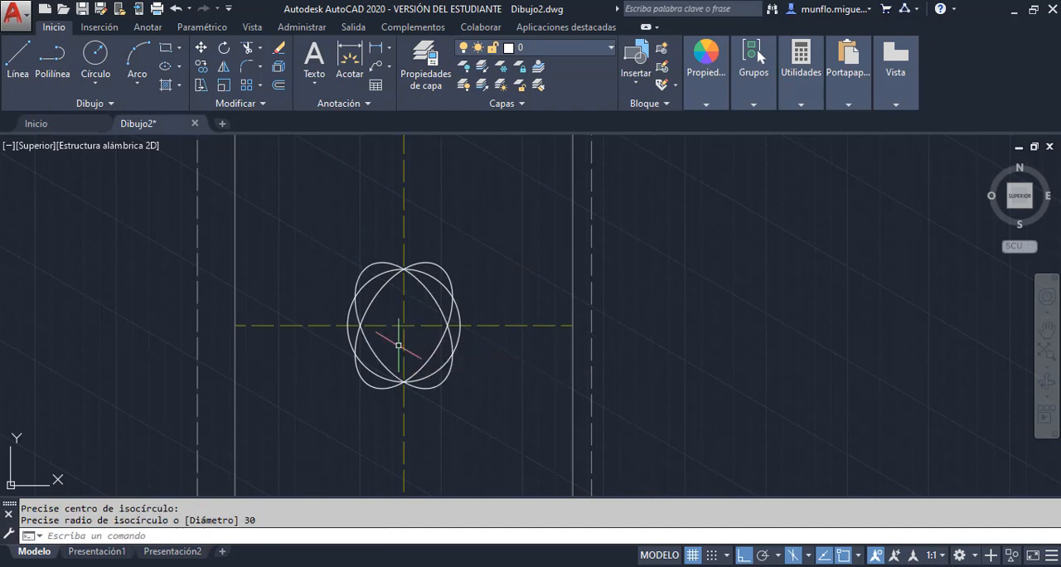
click(439, 307)
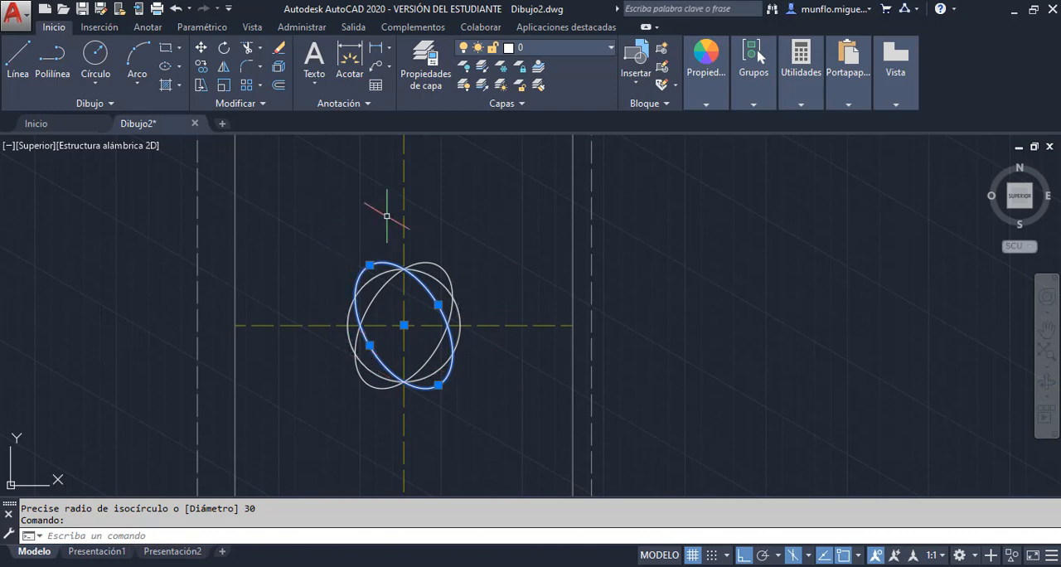
key(Escape)
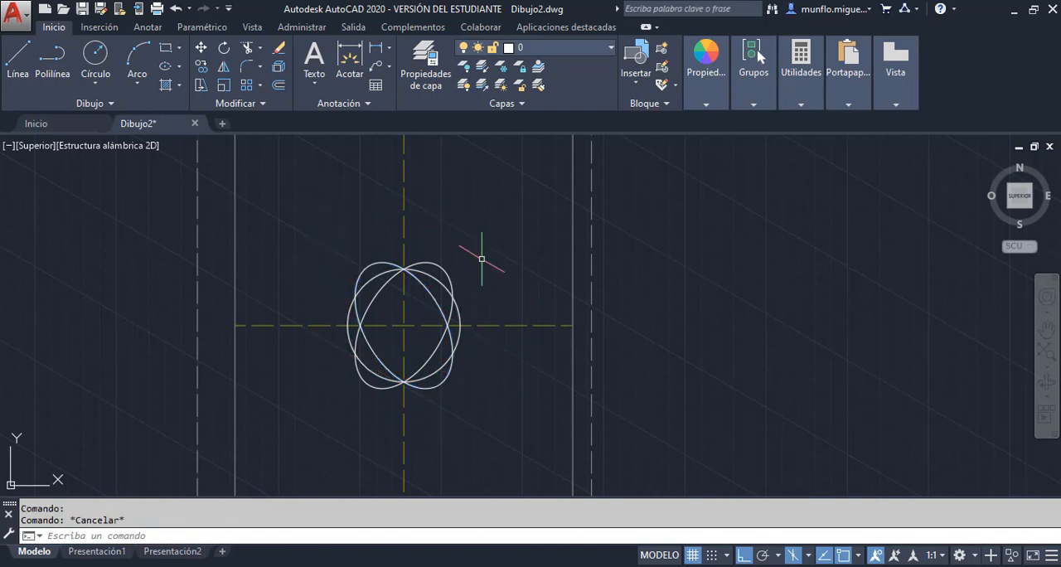
Switch to the top isoplane, draw an isocircle of radius 30 at the same centre, and highlight it and the plain circle for comparison
key(F5)
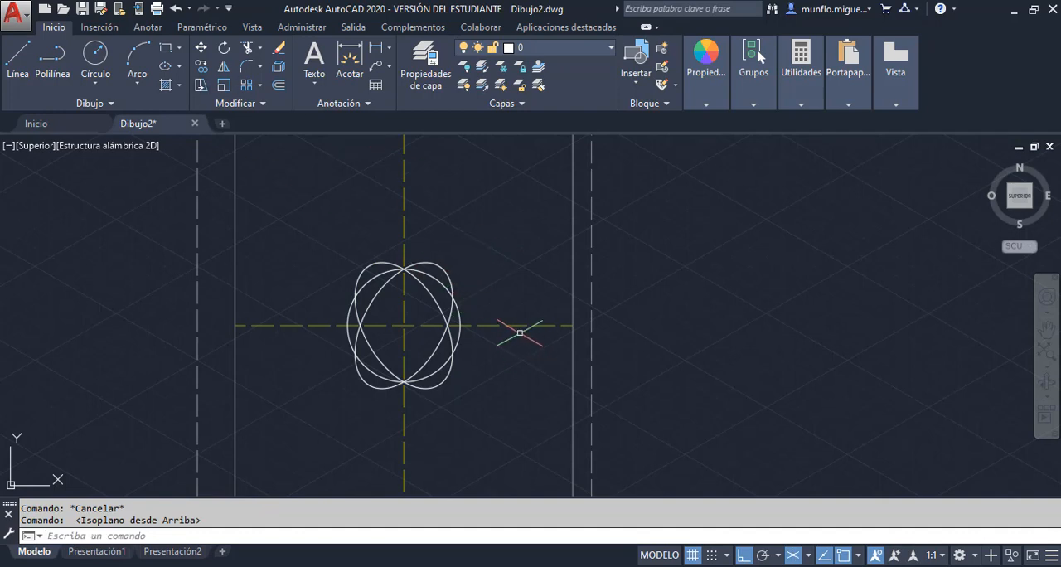
text(el)
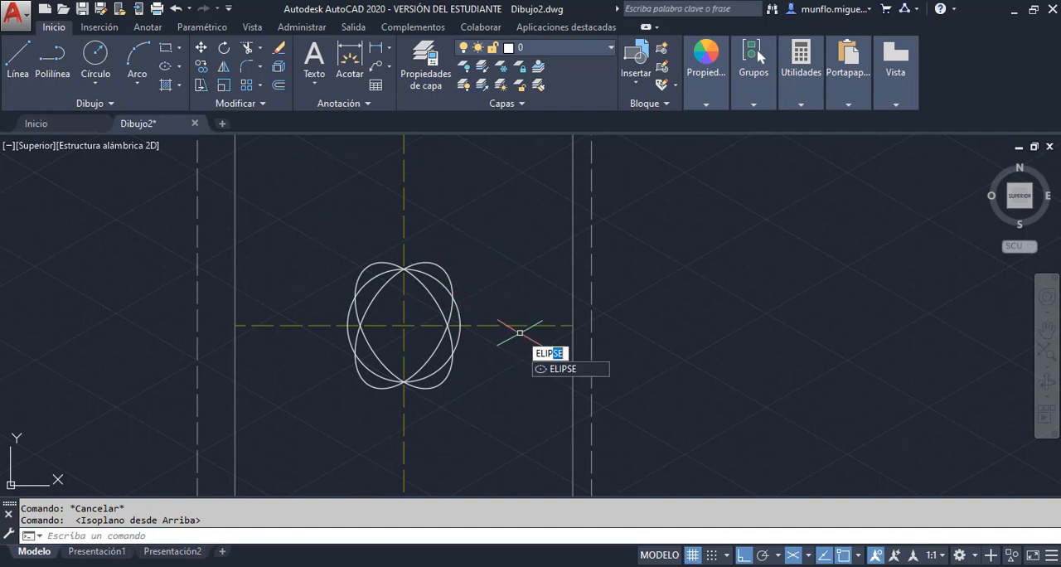
key(Return)
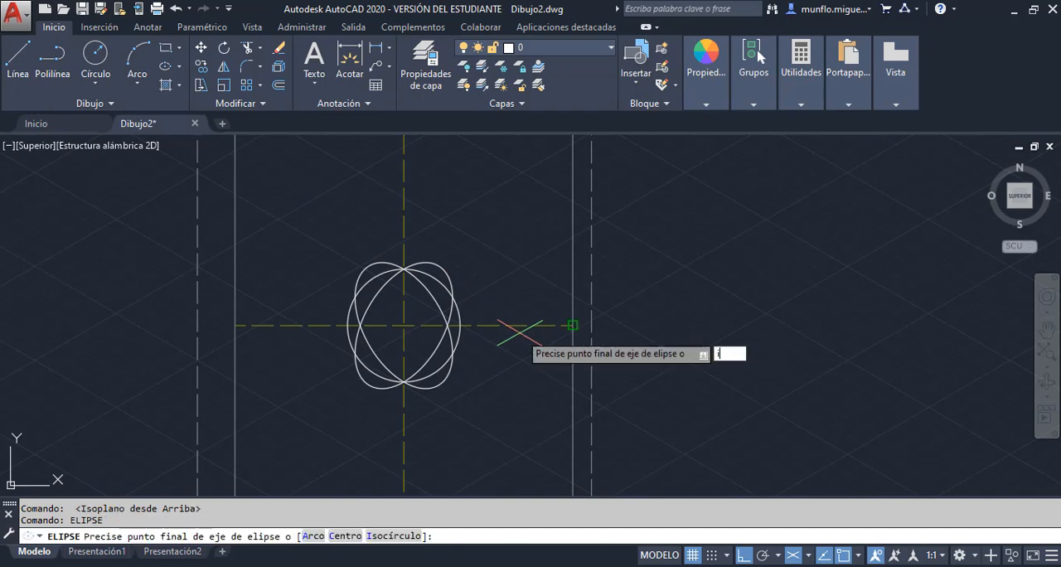
text(i)
key(Return)
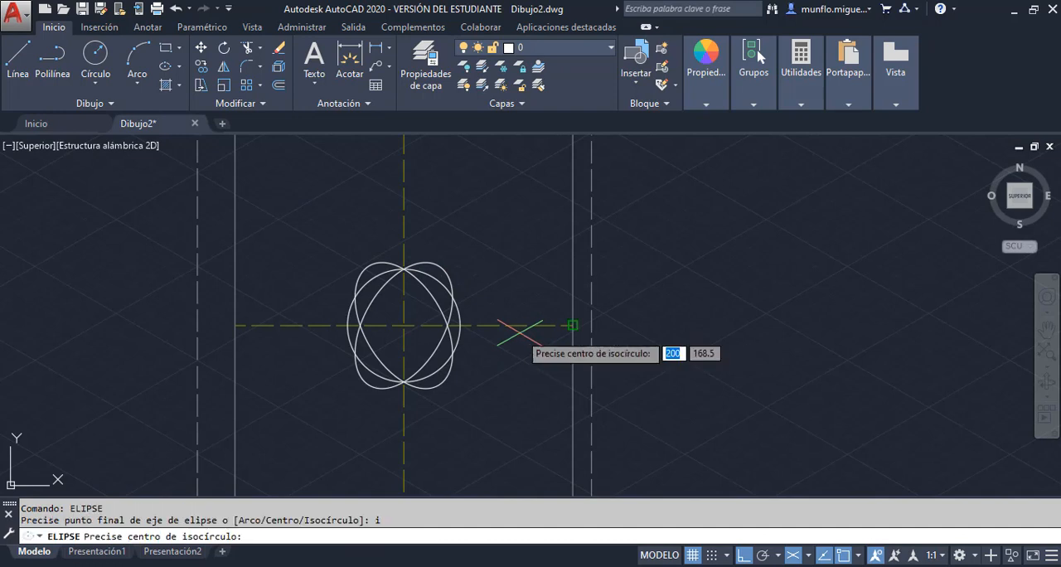
click(404, 325)
text(30)
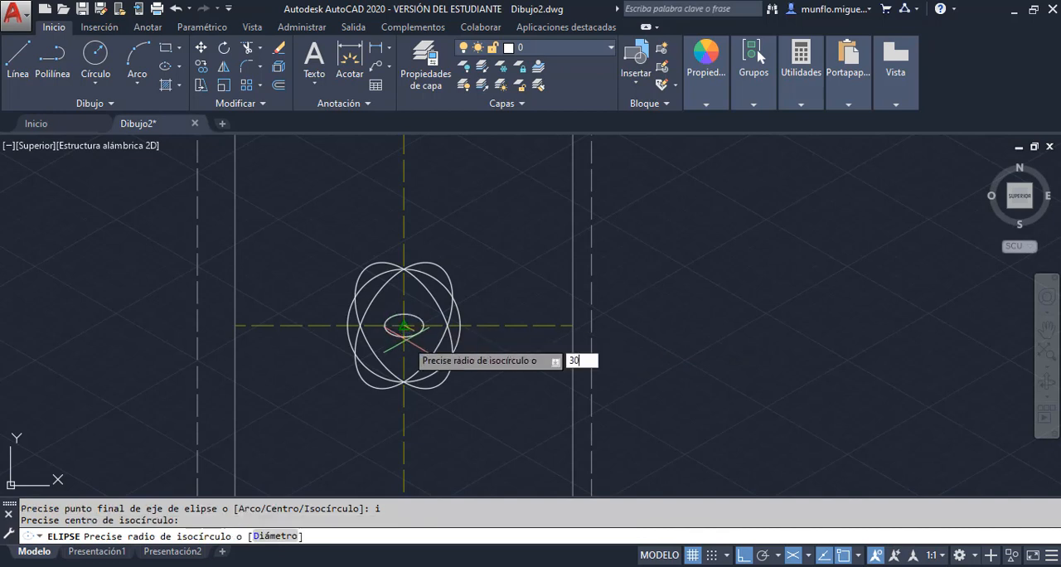
key(Return)
key(Escape)
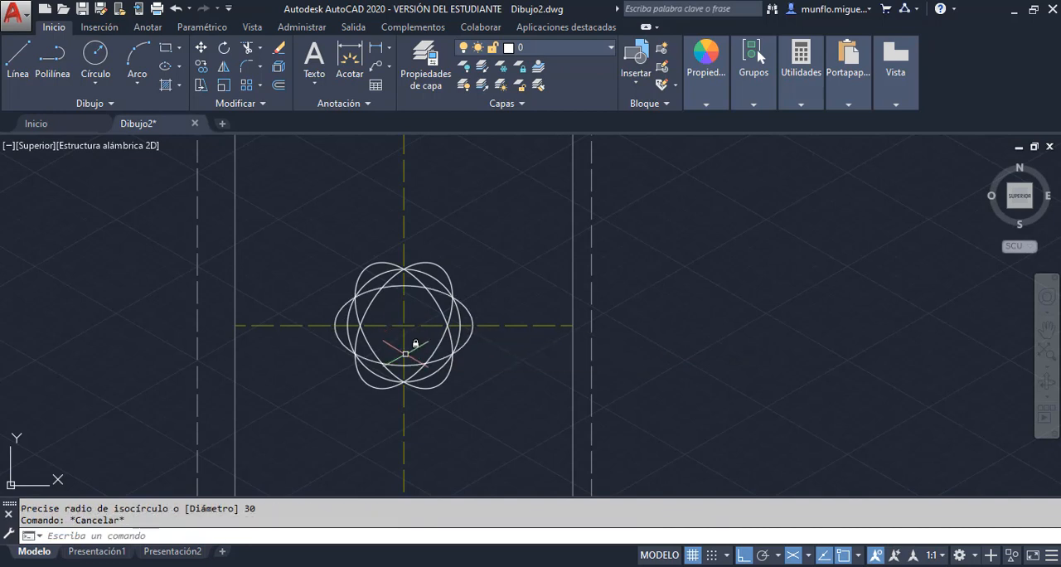
click(392, 365)
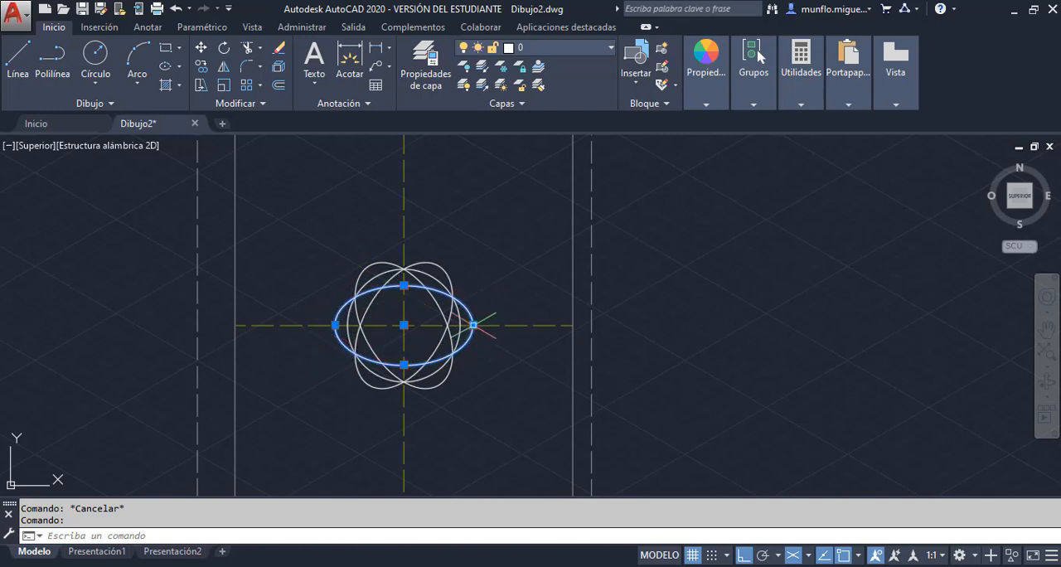
key(Escape)
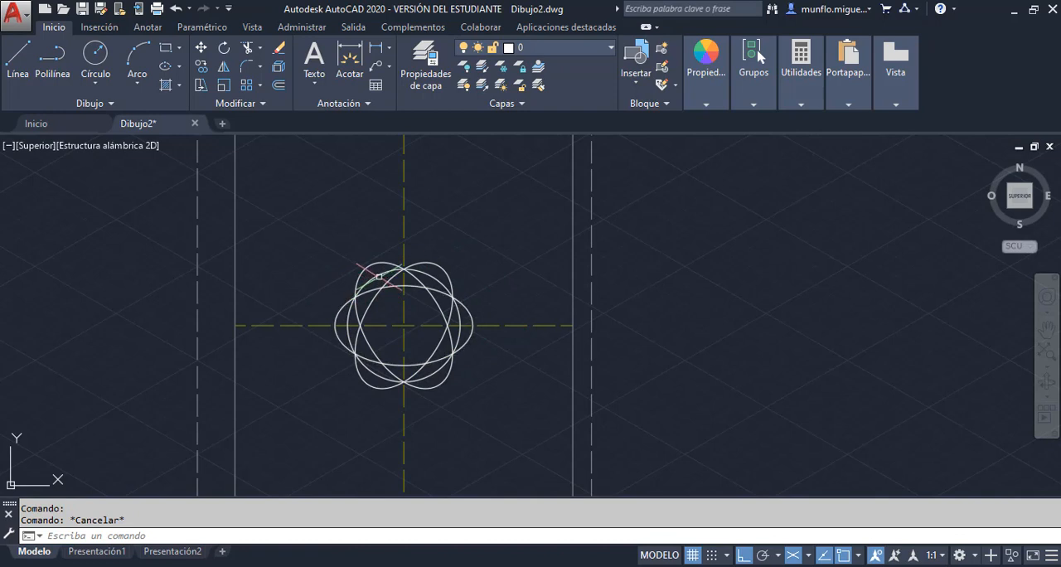
click(363, 286)
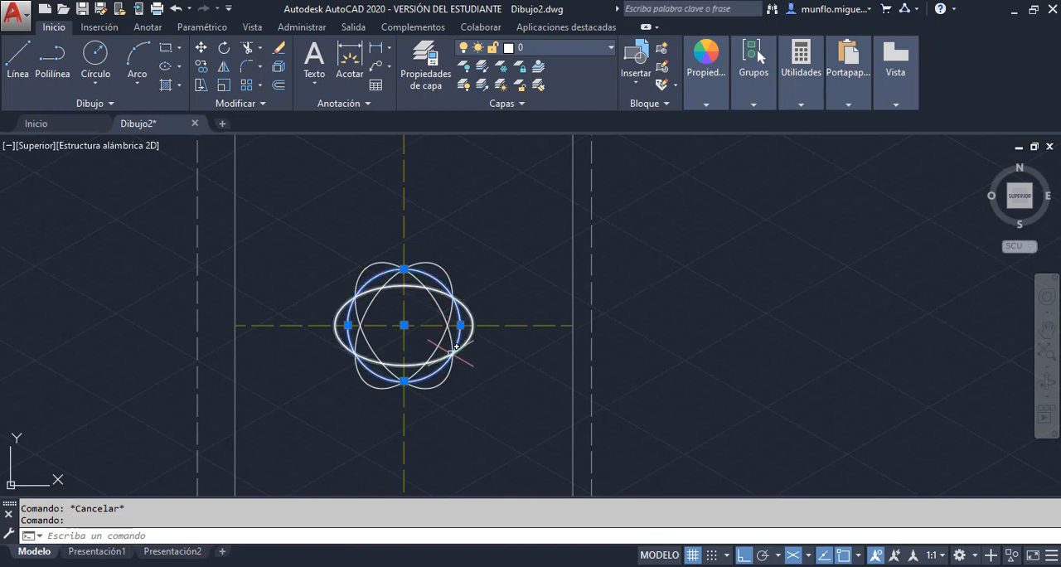
key(Escape)
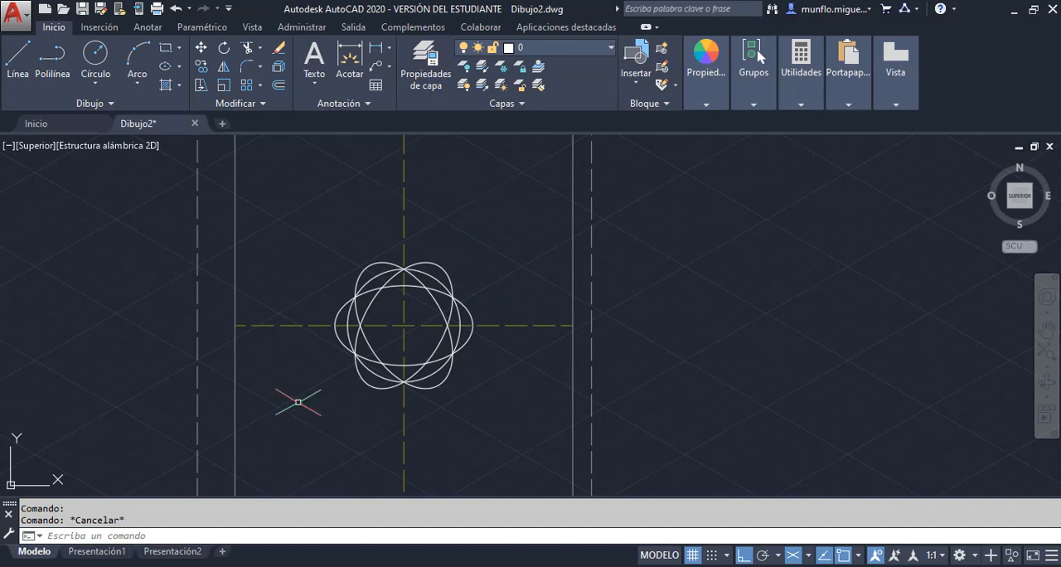
click(15, 13)
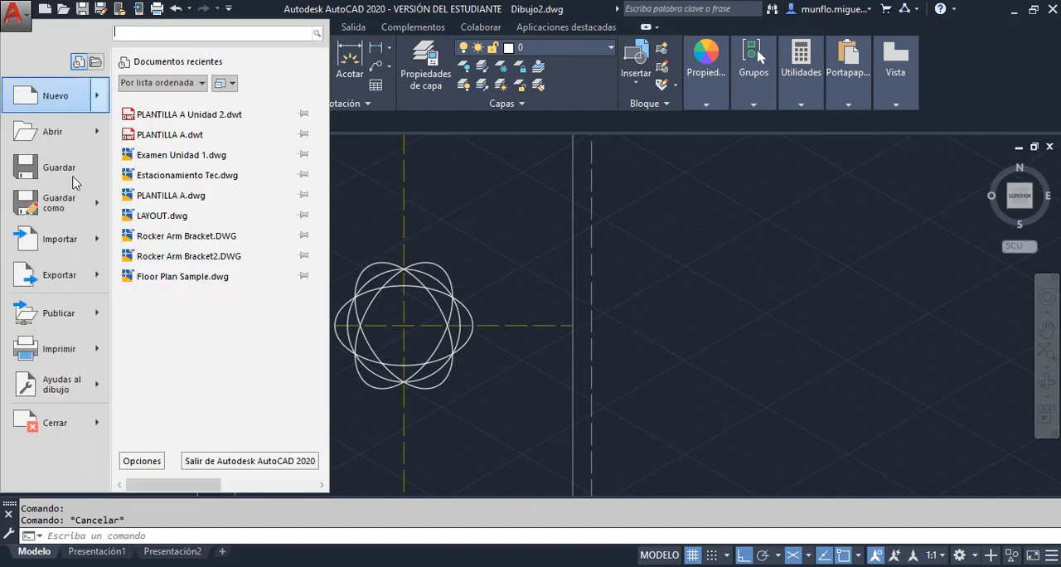
mouse_move(87, 203)
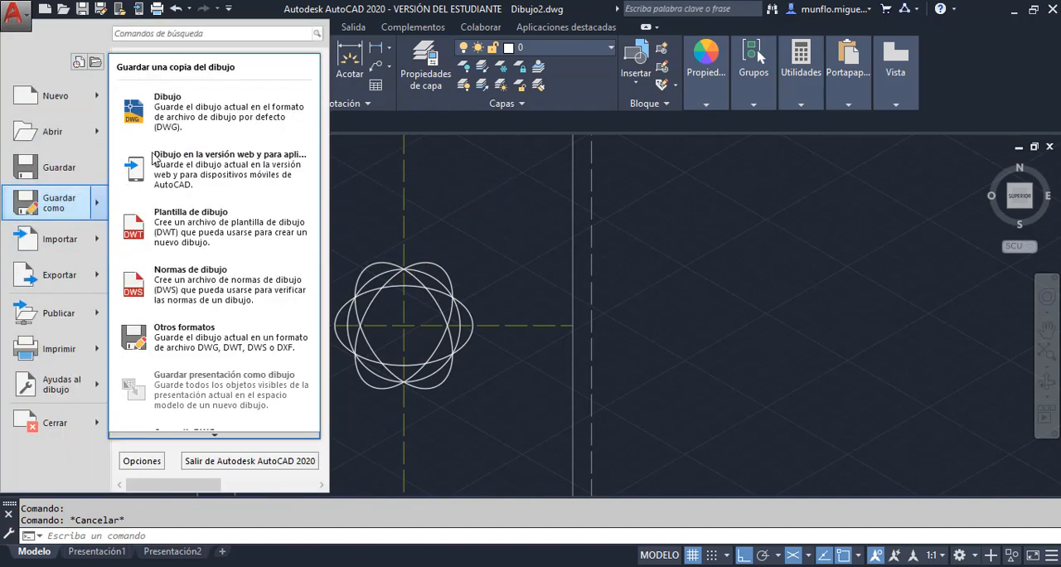
click(191, 108)
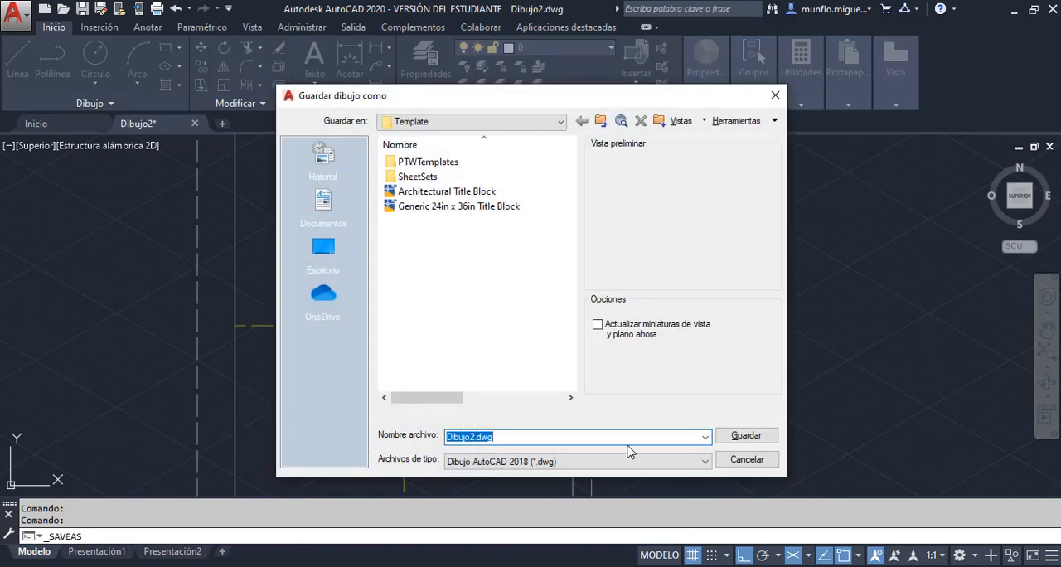
click(745, 467)
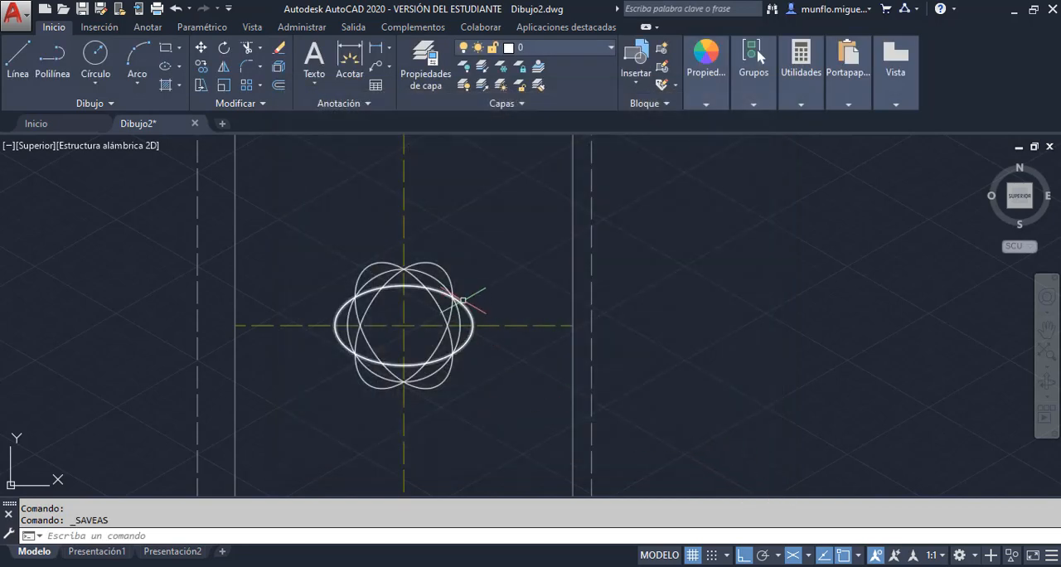
Delete the circle and the three isocircles at the centre-line intersection
scroll(483, 290, up, 1)
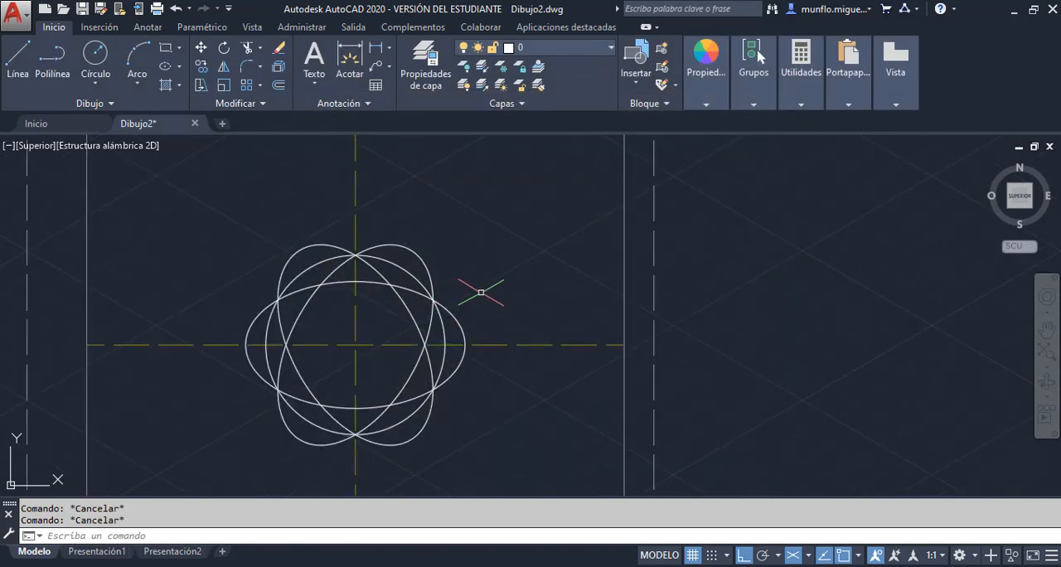
scroll(484, 290, down, 3)
click(497, 284)
mouse_move(497, 285)
mouse_down()
mouse_move(387, 362)
mouse_move(407, 252)
mouse_move(427, 263)
mouse_up()
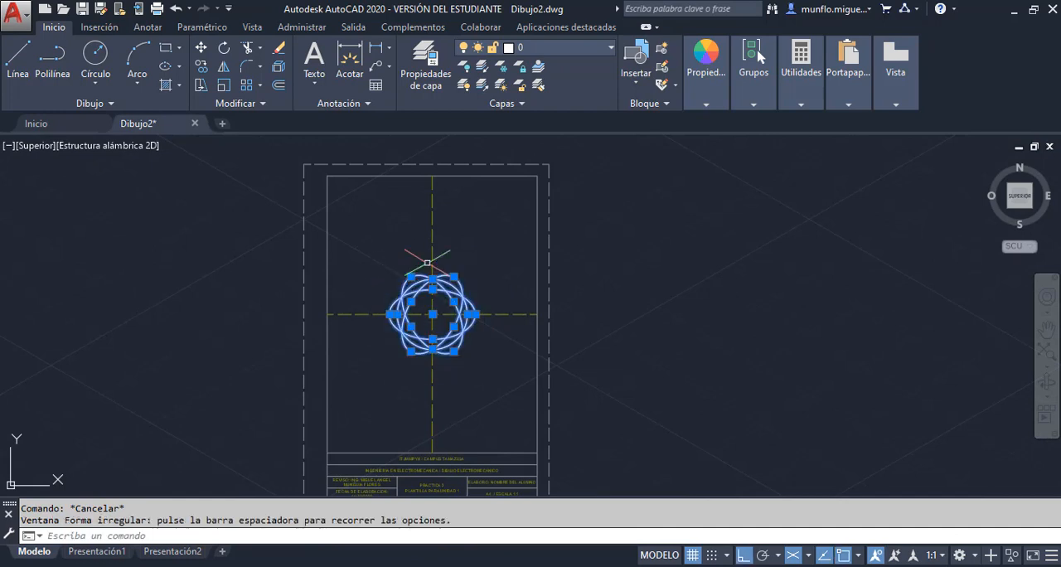
key(Delete)
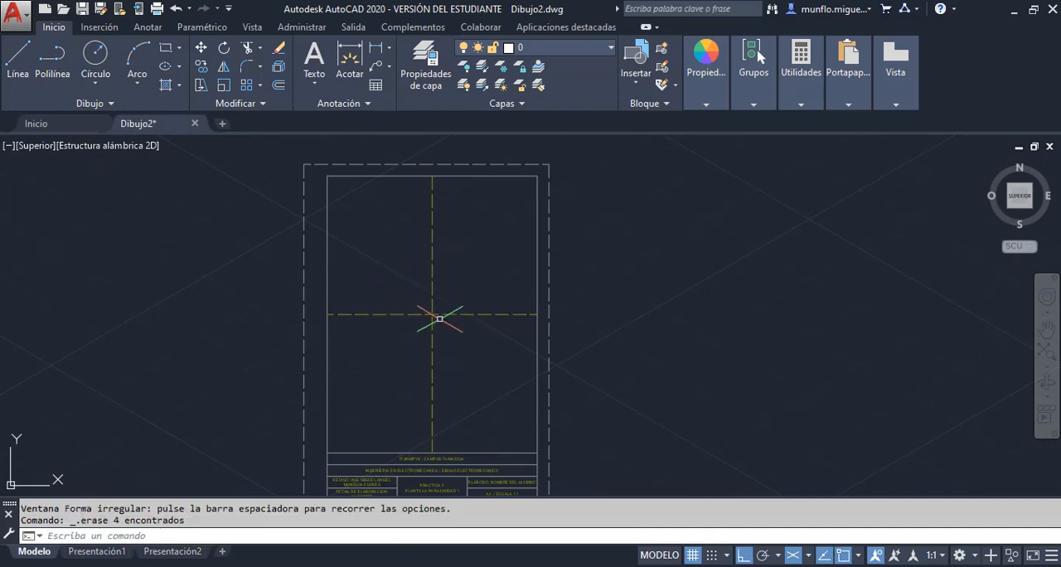
scroll(440, 315, up, 2)
scroll(447, 314, down, 2)
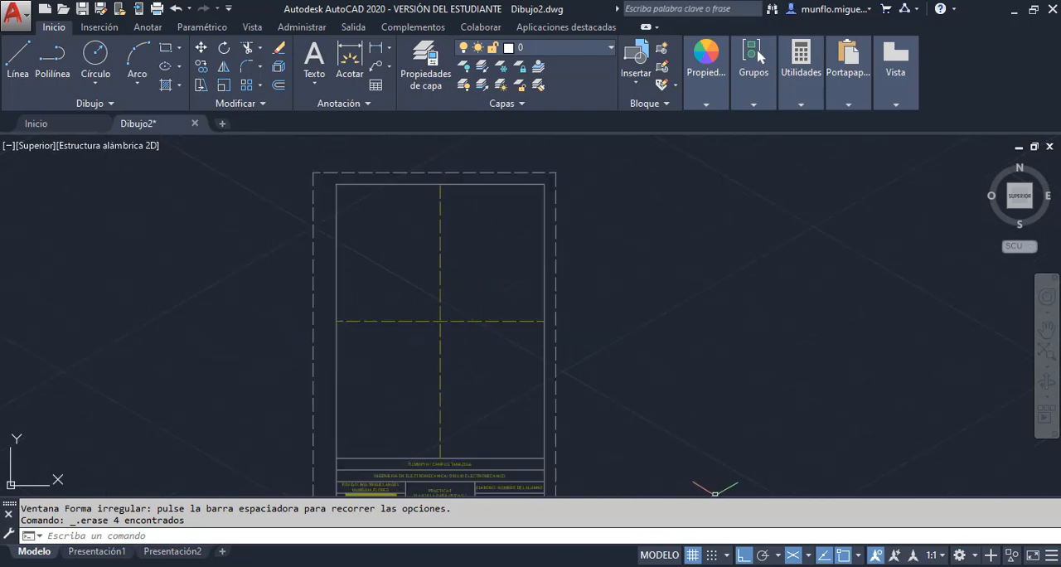
Switch from AutoCAD to the Ejercicios Unidad II folder and open the Unidad 2-Practica 2 PDF in Adobe Acrobat Pro
click(1014, 11)
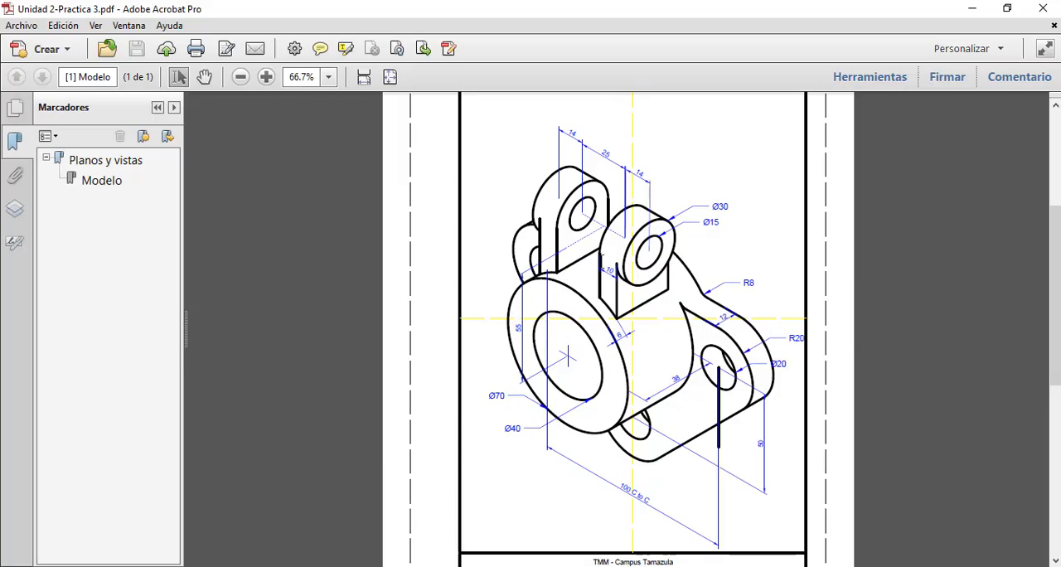
scroll(604, 269, up, 2)
scroll(604, 269, down, 1)
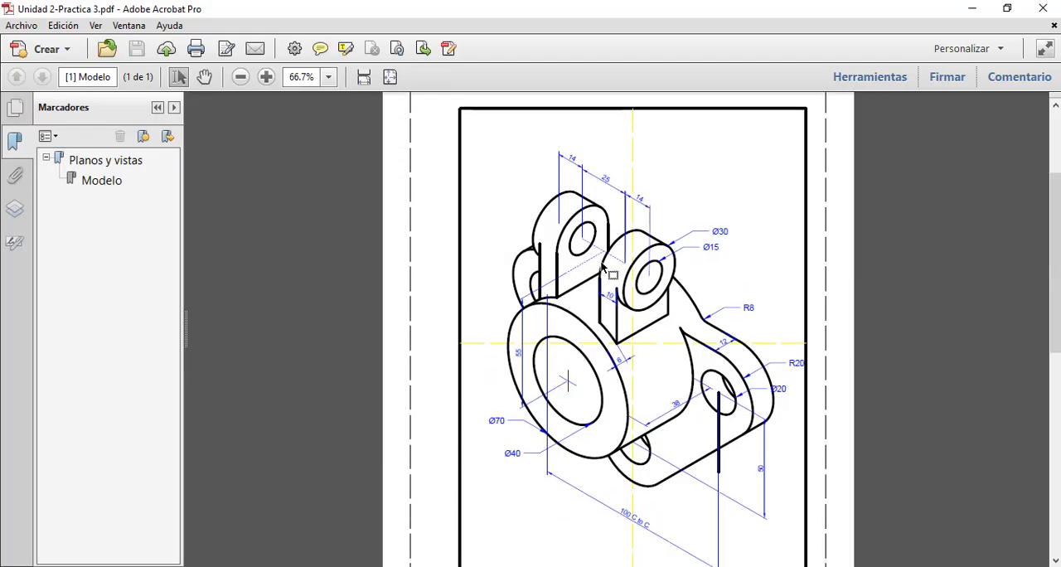
scroll(605, 270, up, 1)
scroll(604, 270, down, 2)
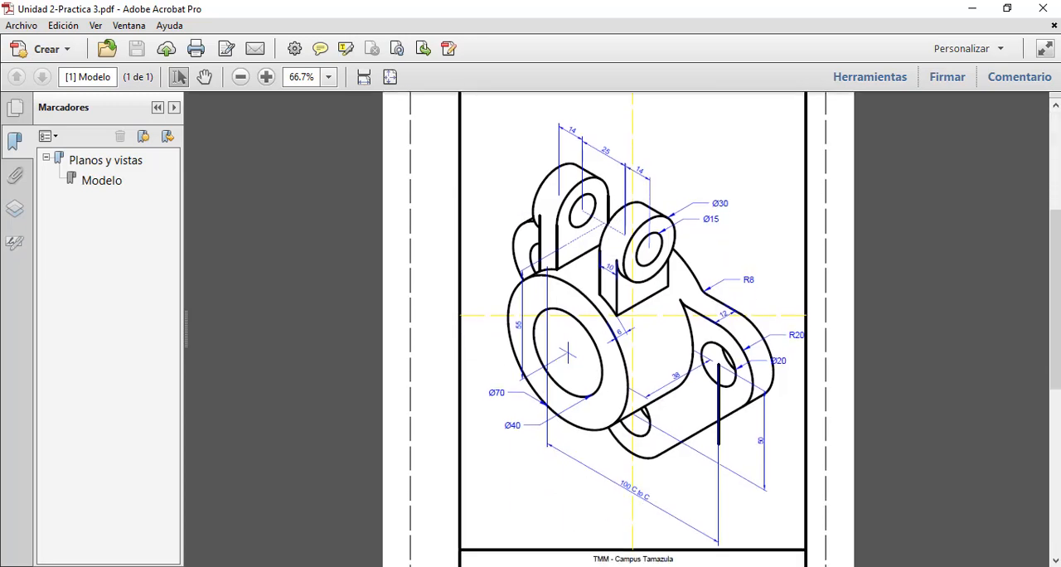
click(407, 512)
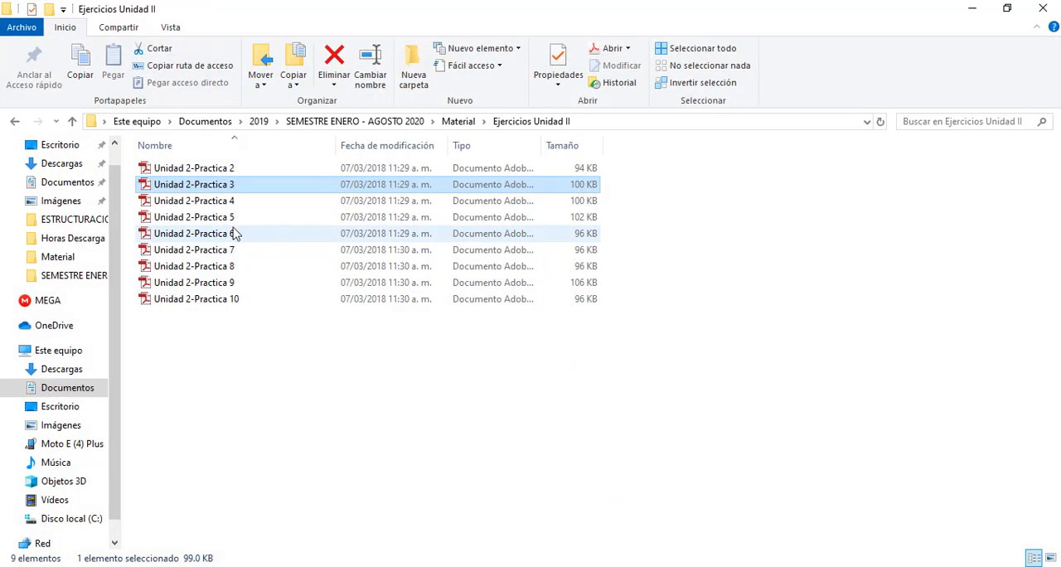
double_click(194, 167)
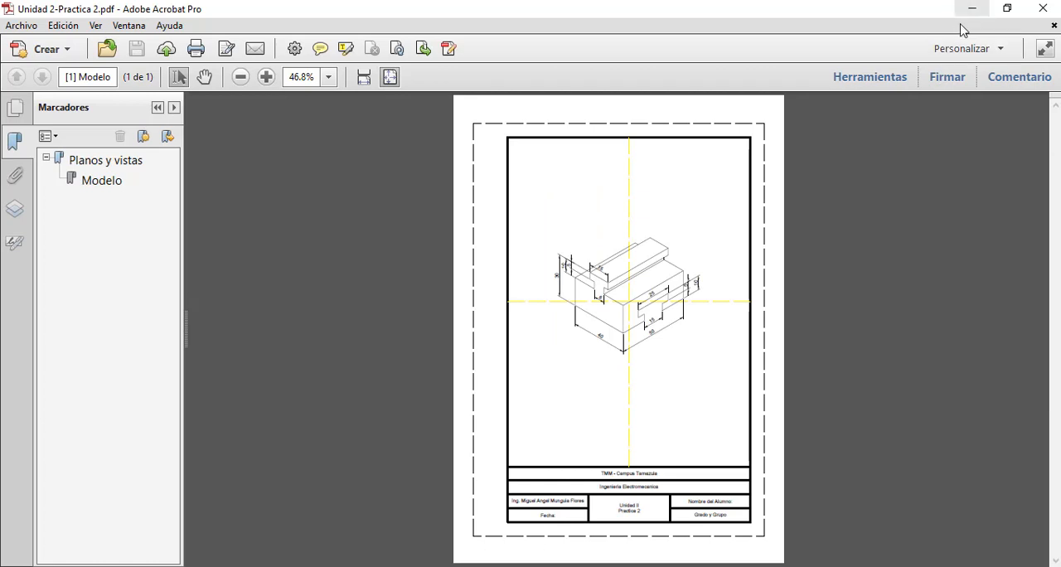
Enlarge the Practica 2 drawing to 150%, collapse the bookmarks pane, and examine the dimensions of the isometric block
click(266, 77)
click(266, 76)
click(266, 76)
click(267, 78)
scroll(824, 282, down, 5)
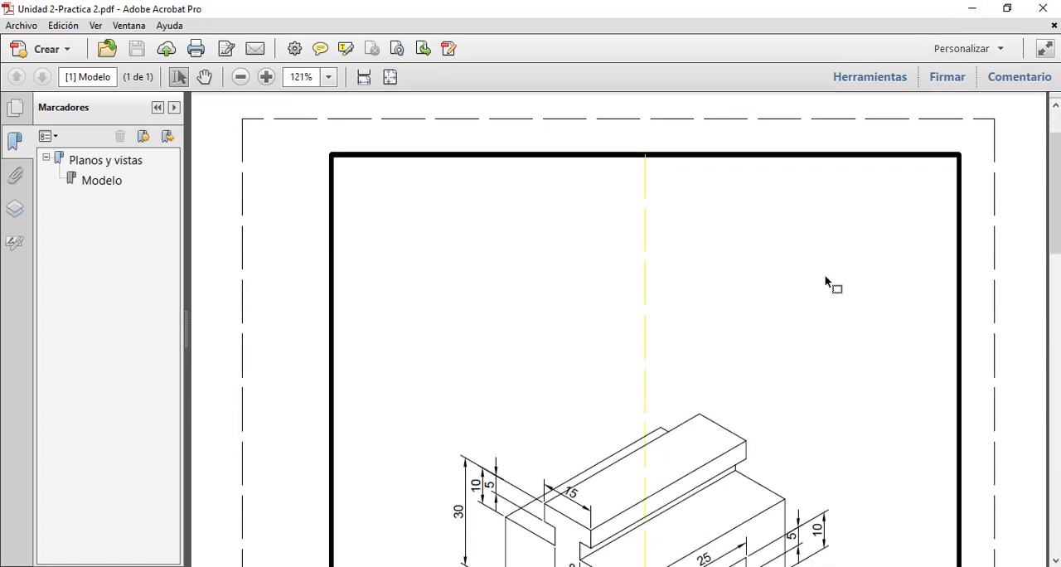
click(266, 77)
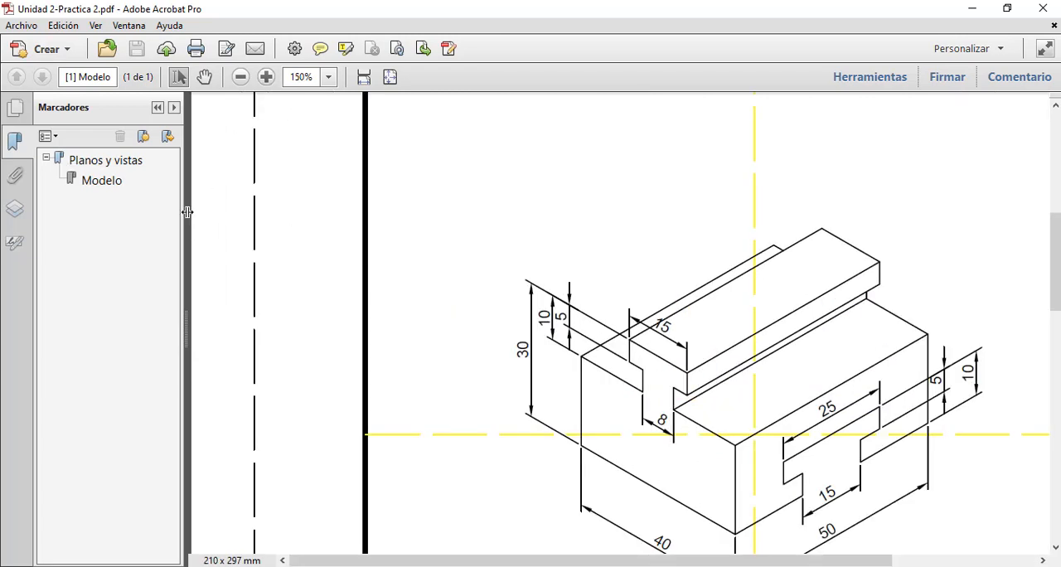
drag(187, 212, 15, 214)
scroll(625, 270, down, 2)
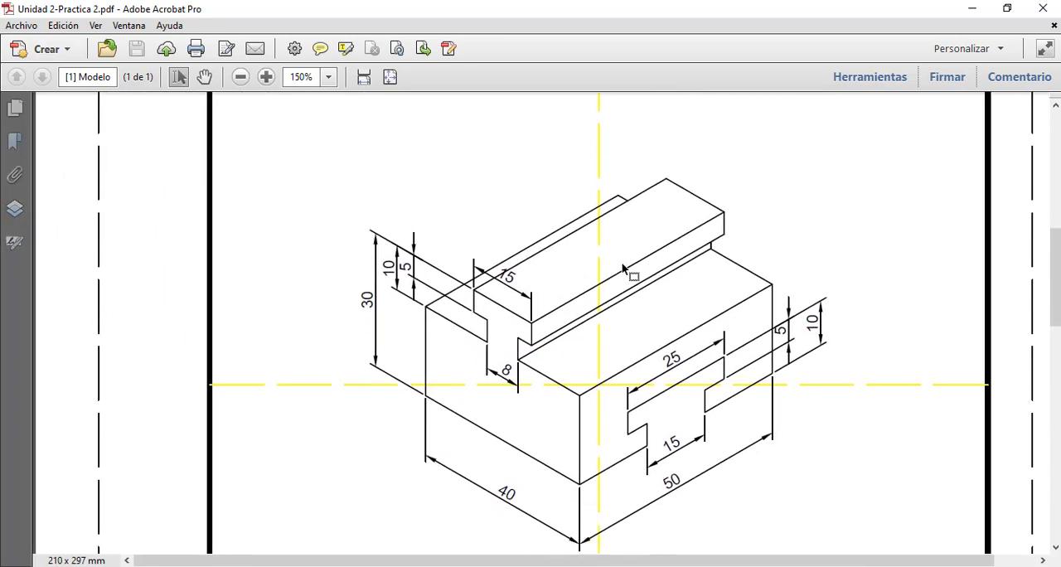
scroll(623, 269, down, 1)
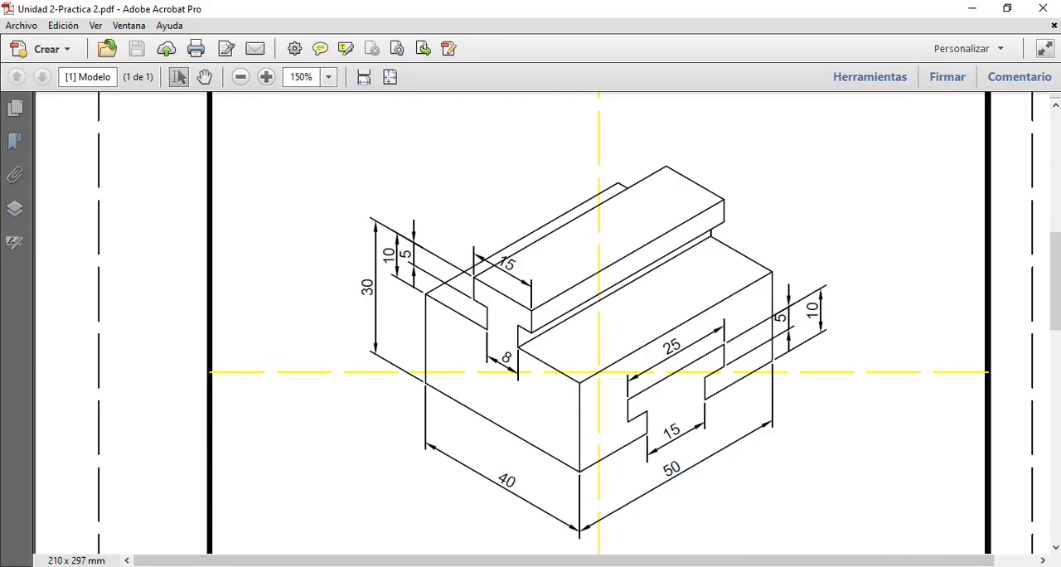
Switch back to AutoCAD, activate the left isoplane, and draw a line 20 units straight down from the centre-line intersection
click(634, 566)
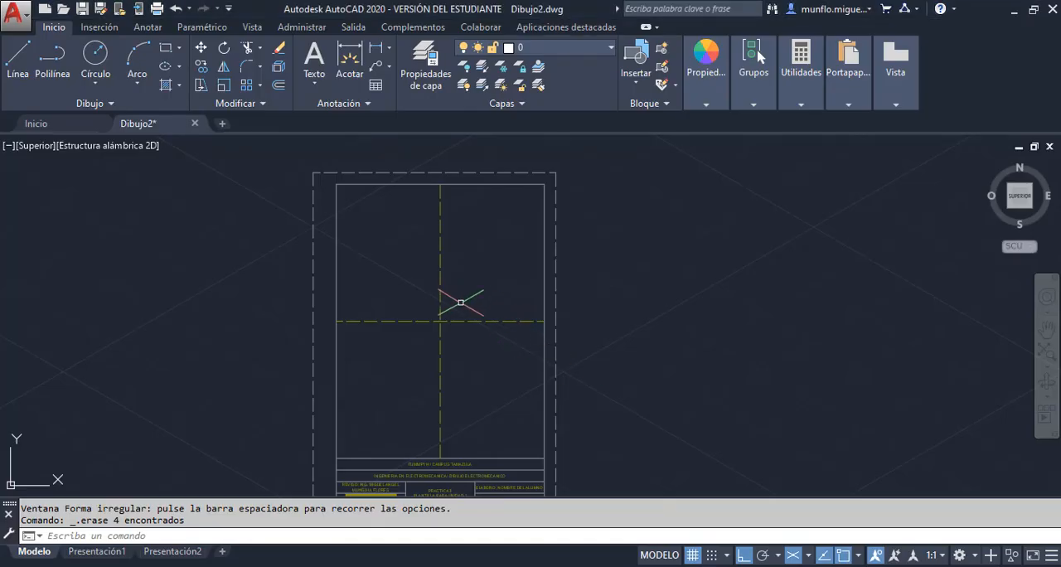
key(F5)
key(F5)
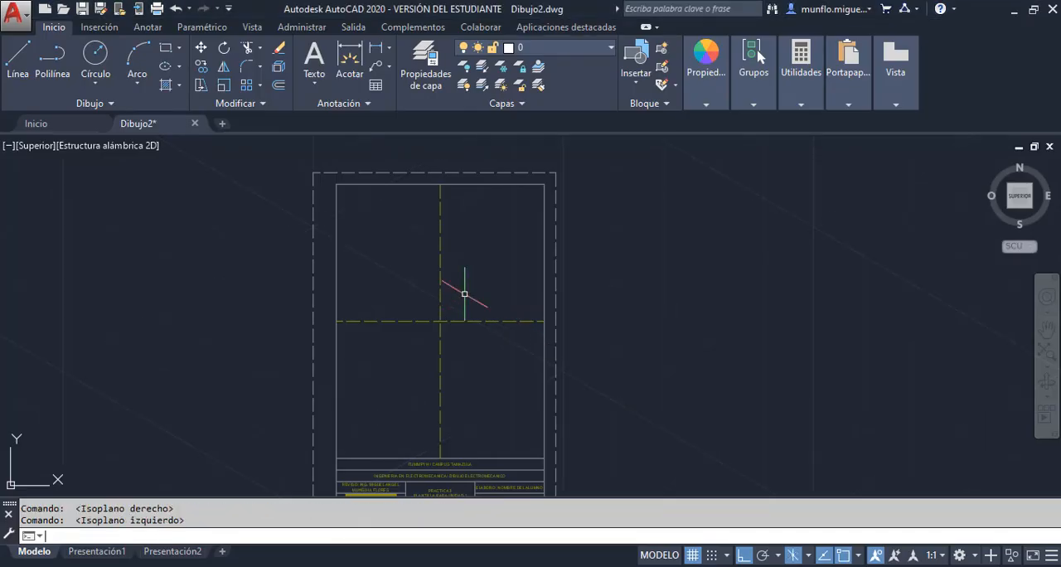
scroll(428, 319, down, 3)
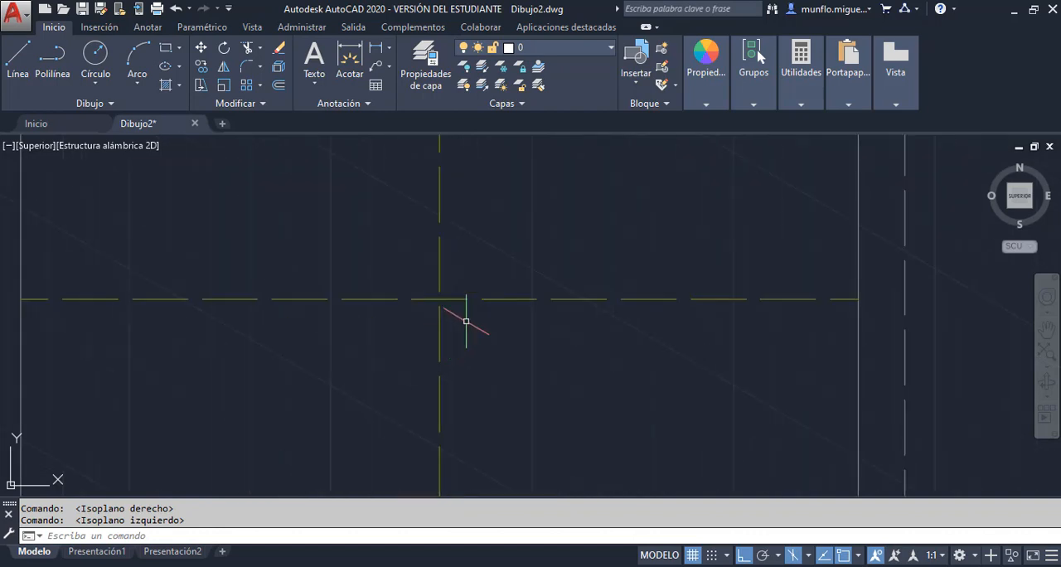
scroll(473, 317, up, 6)
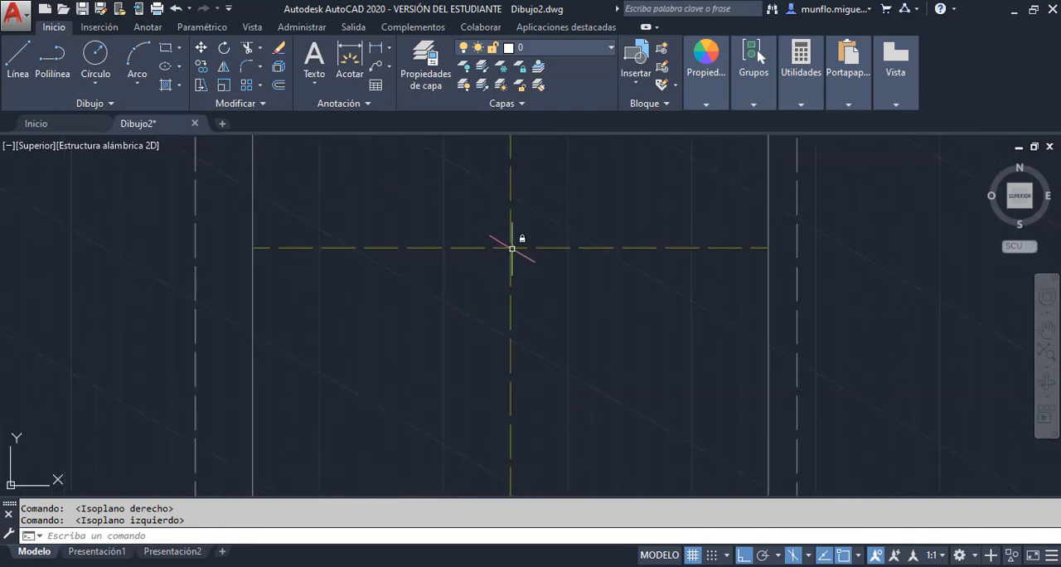
click(18, 65)
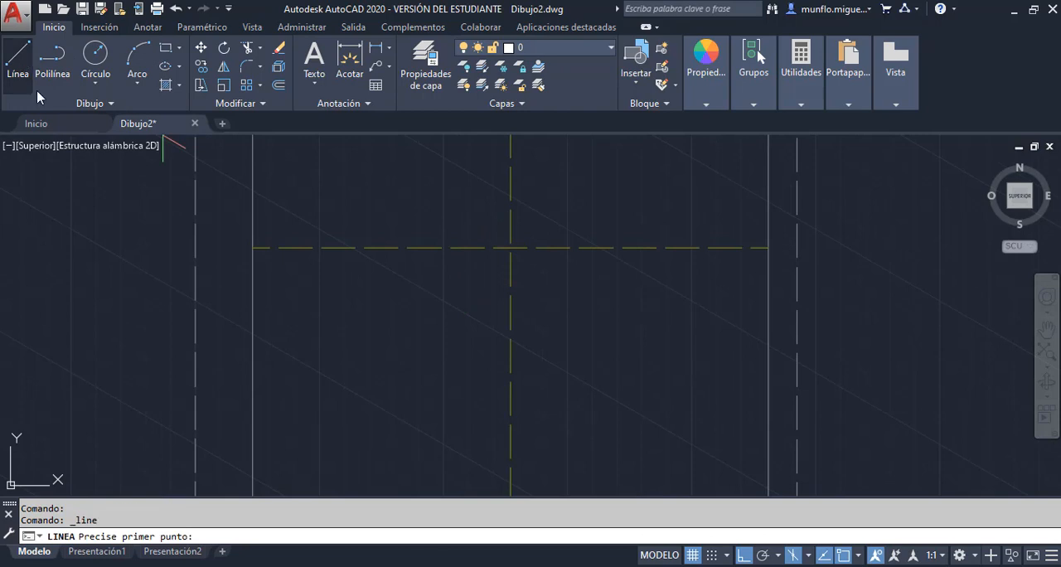
click(510, 247)
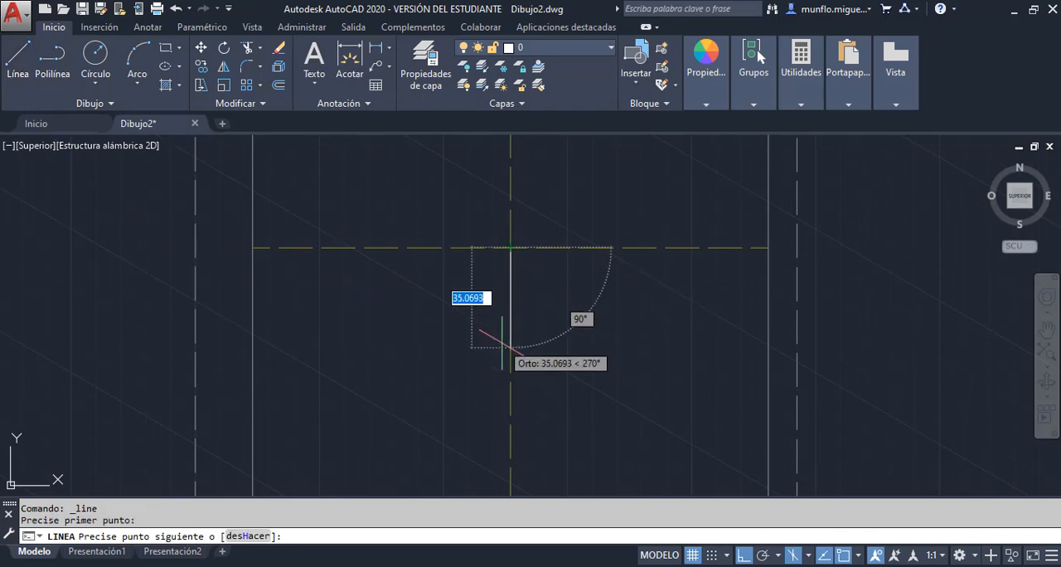
text(20)
key(Return)
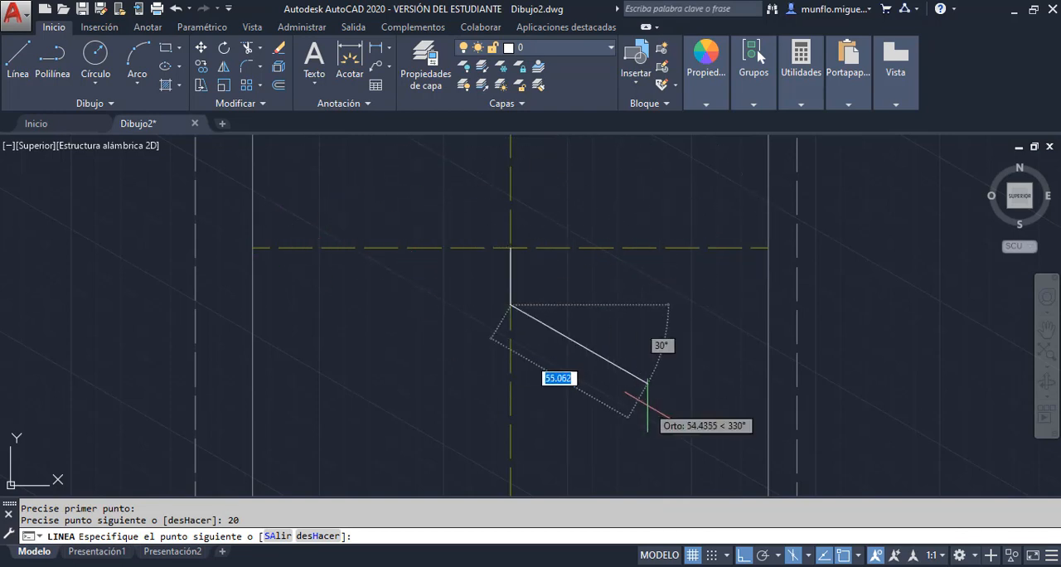
Continue the line 40 units along 150° for the block's lower left edge and 20 units straight up
scroll(562, 375, down, 2)
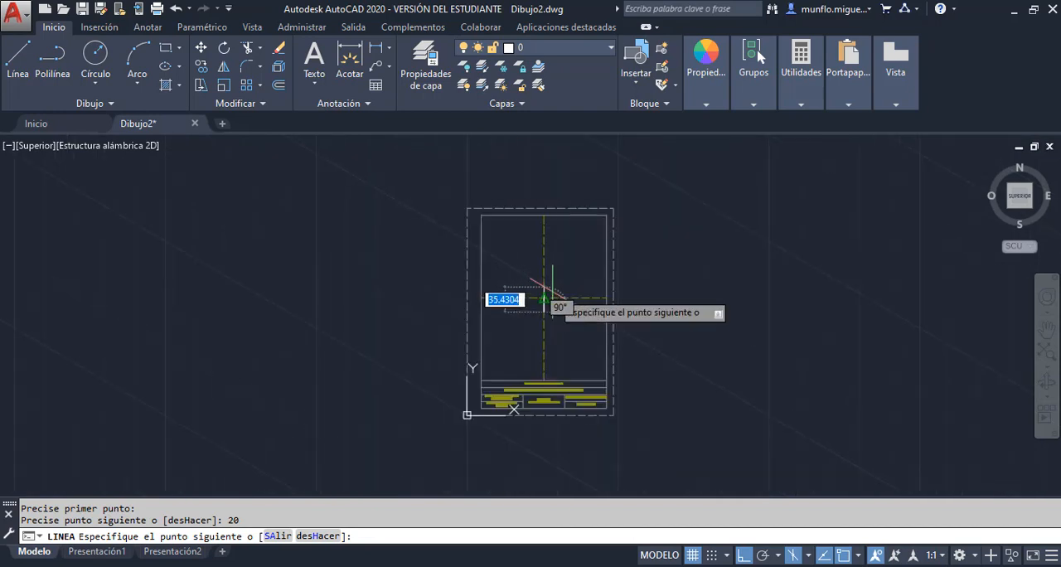
scroll(552, 306, up, 2)
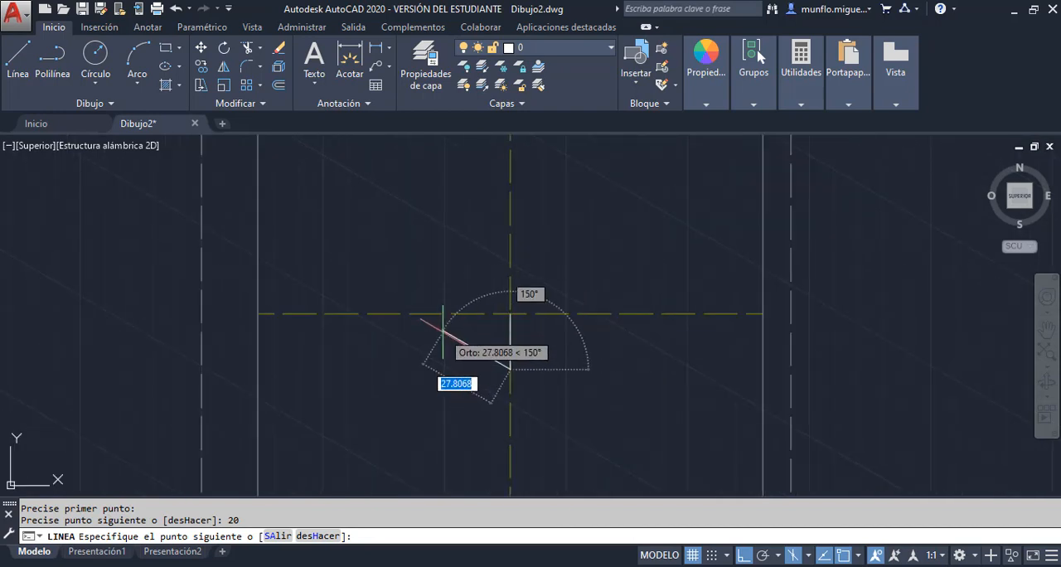
text(40)
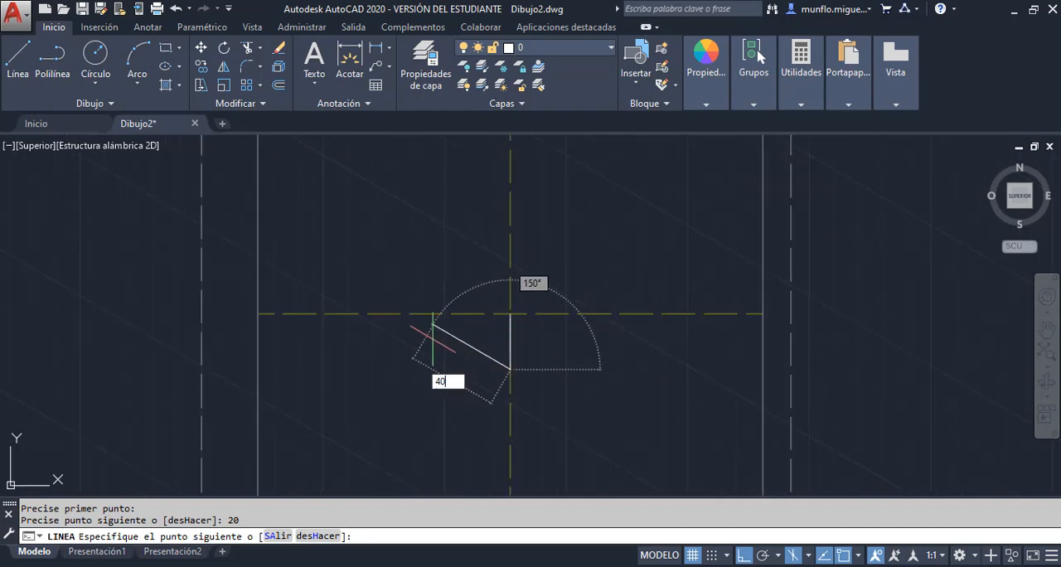
key(Return)
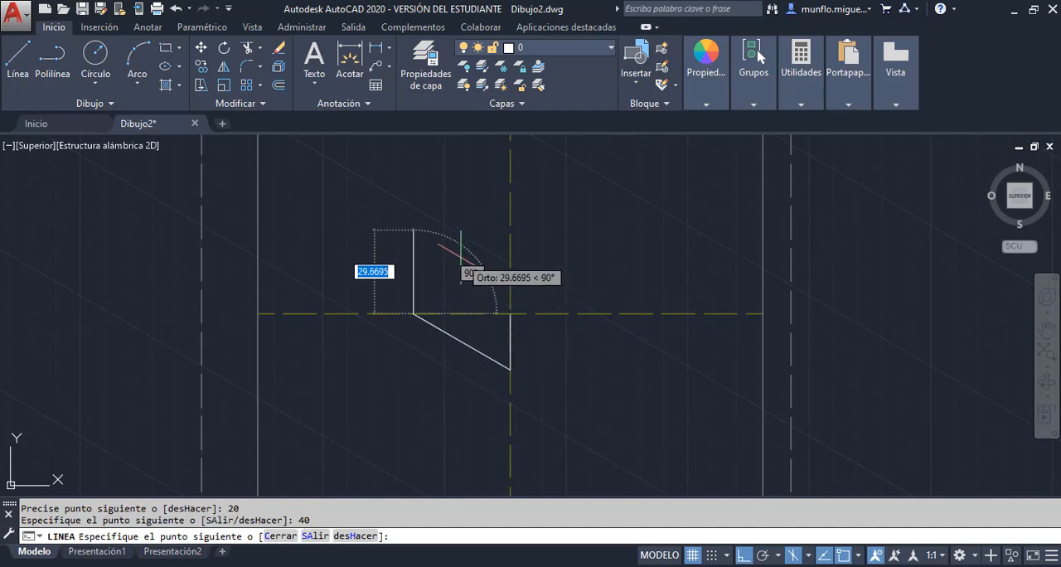
text(20)
key(Return)
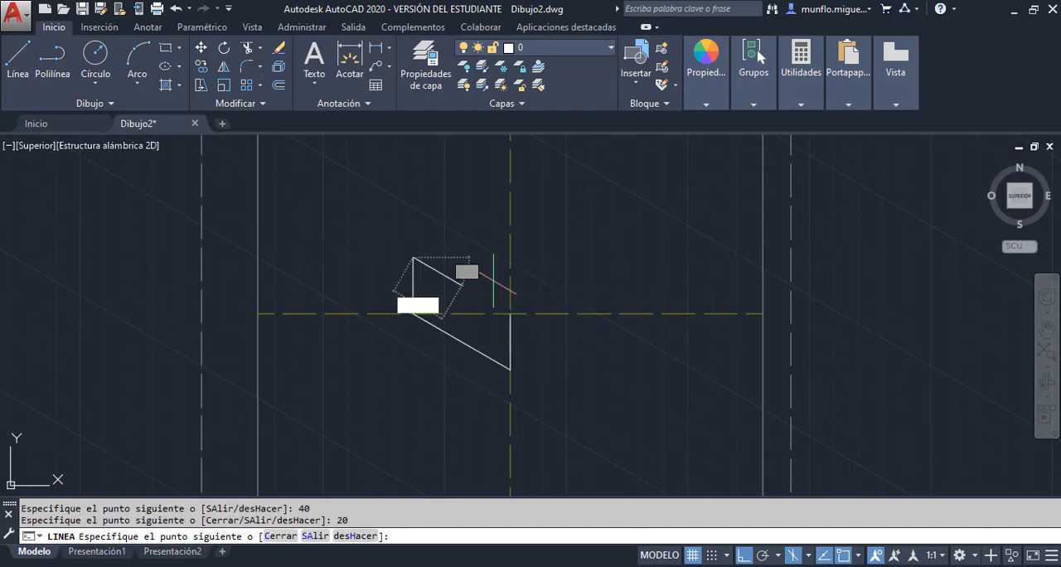
Extend the left-face outline 16 units along 330° and 5 units straight up to form the bottom of the slot
text(16)
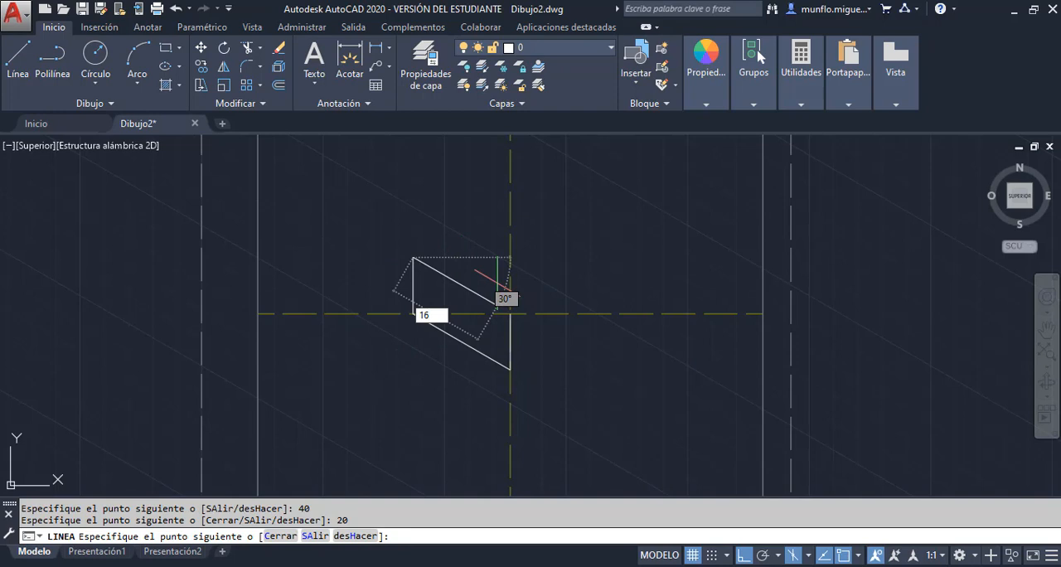
key(Return)
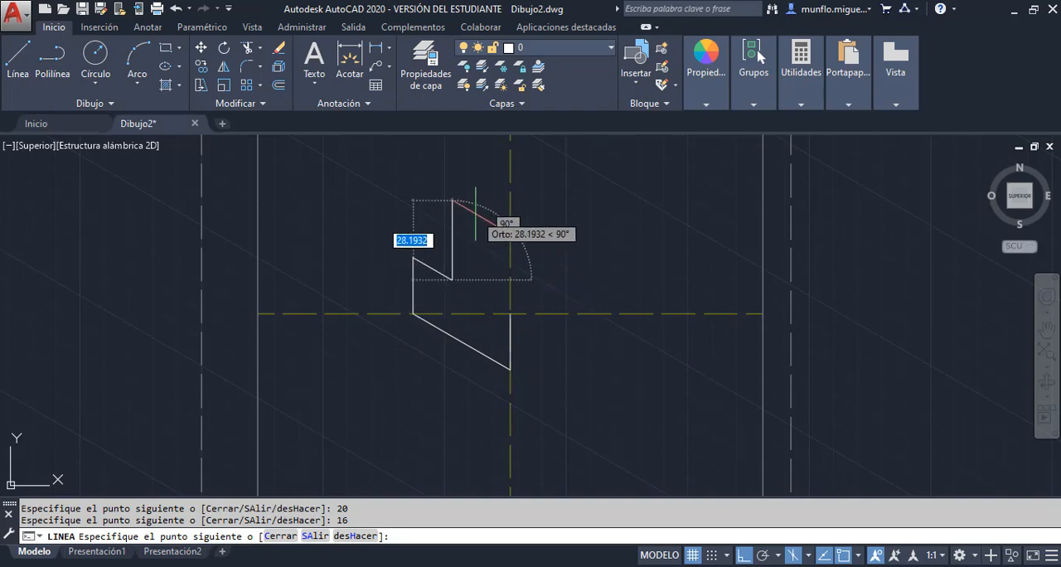
text(5)
key(Return)
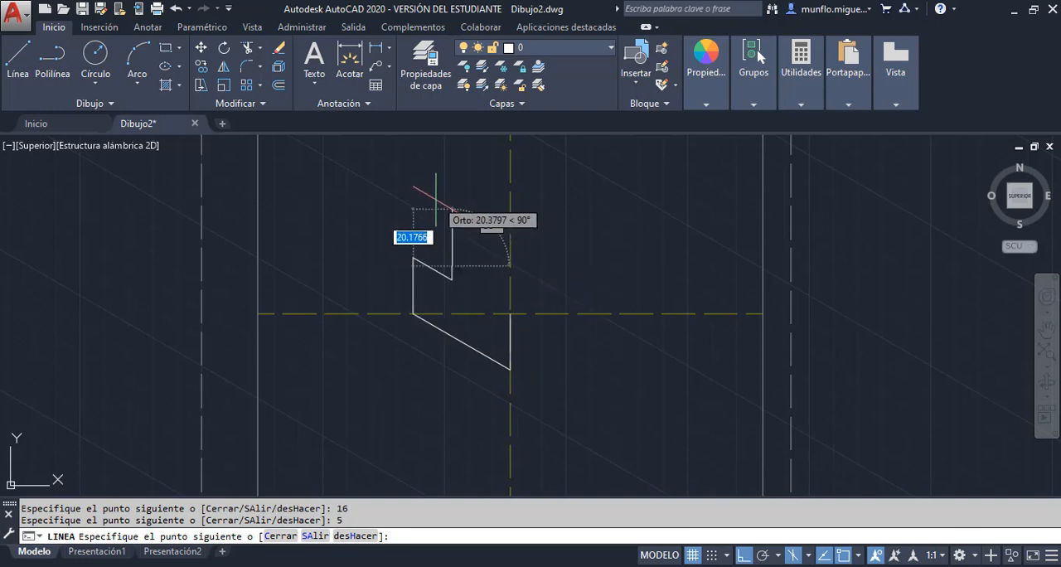
Add the outline's 3.5-unit overhang step along 150° and a 5-unit segment straight up
text(3)
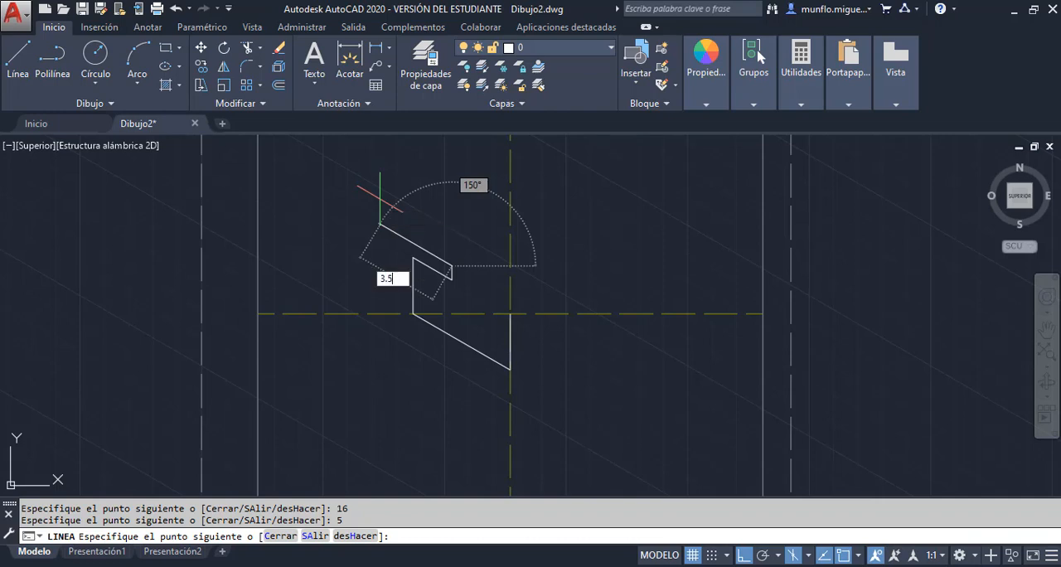
text(.5)
key(Return)
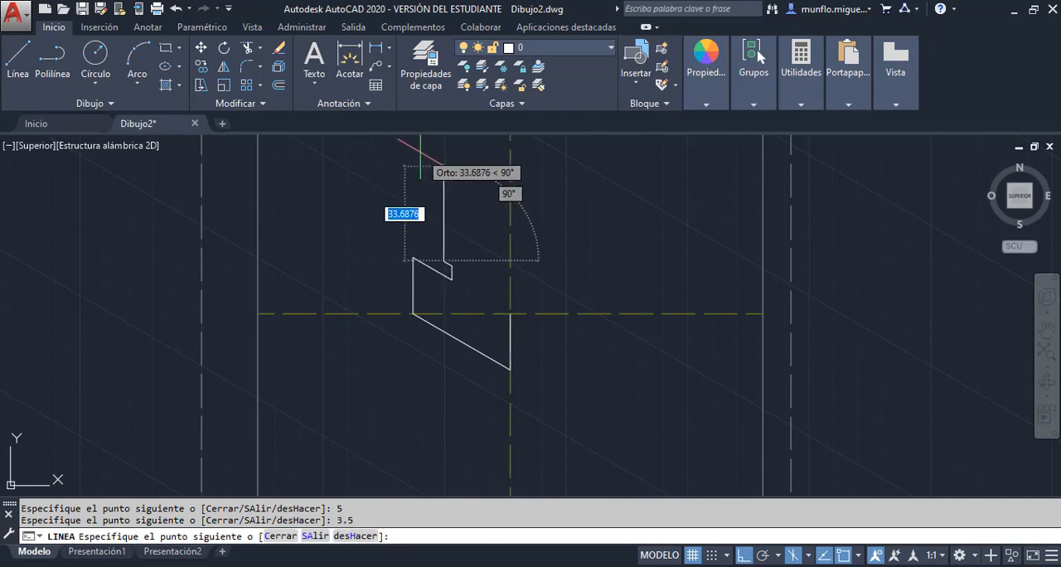
text(5)
key(Return)
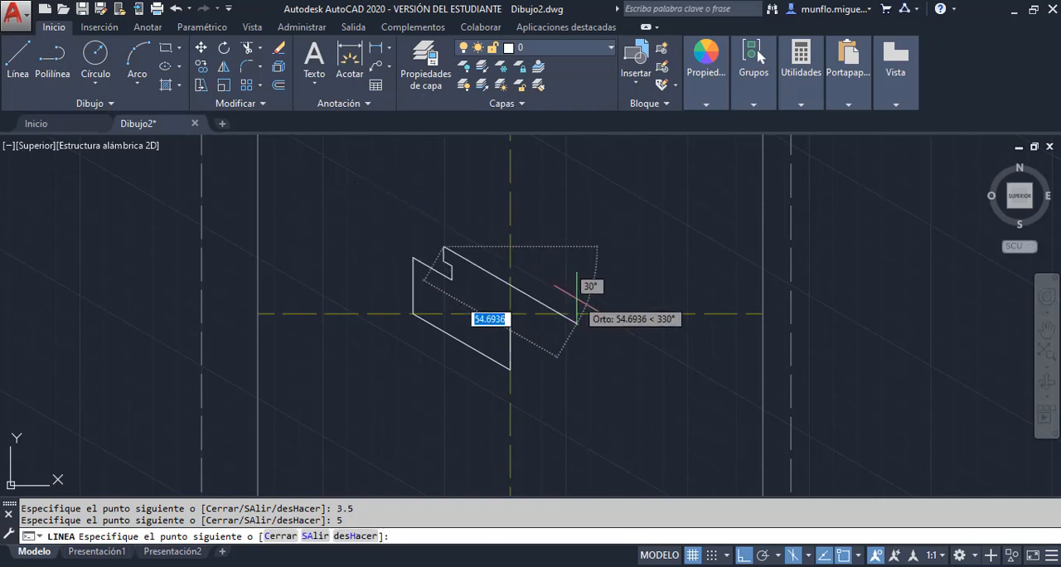
Continue the left-face outline 15 units along 330° for the top of the T-shaped rail and 5 units straight down
text(15)
key(Return)
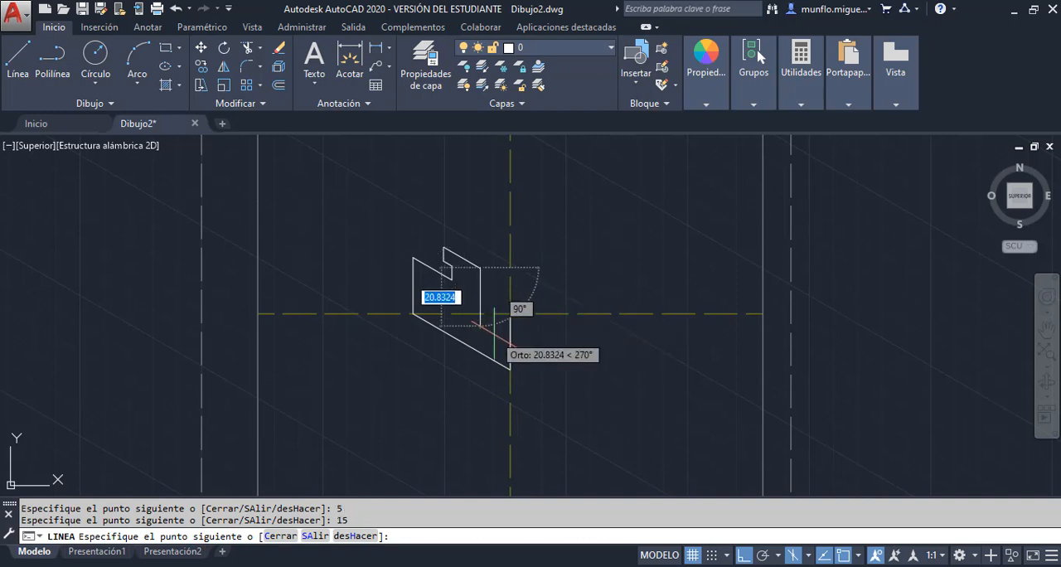
text(5)
key(Return)
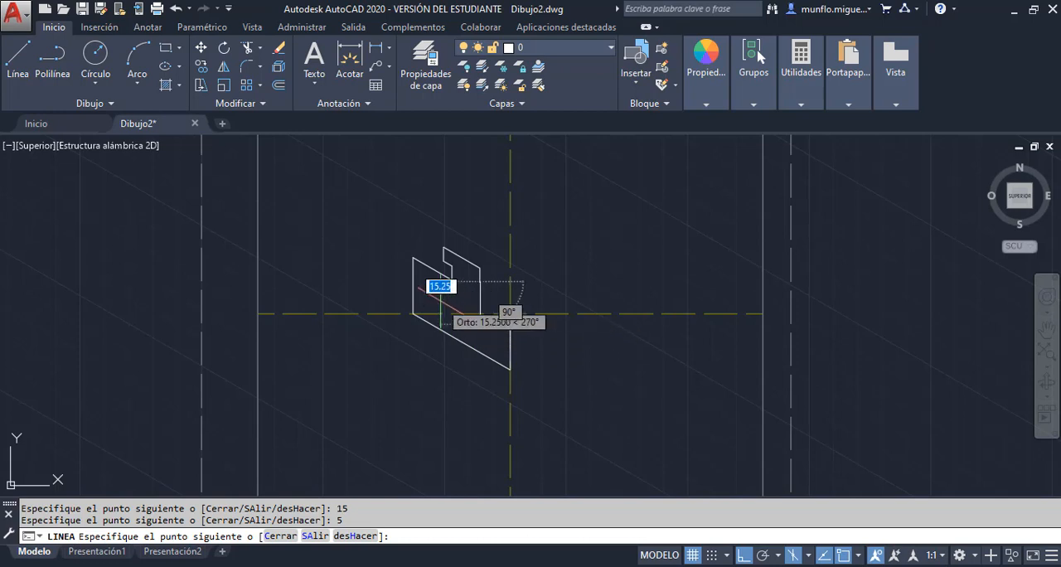
Close the left-face outline with segments of 3.5 units along 150°, 5 units straight down and 16 units along 330°
text(3.5)
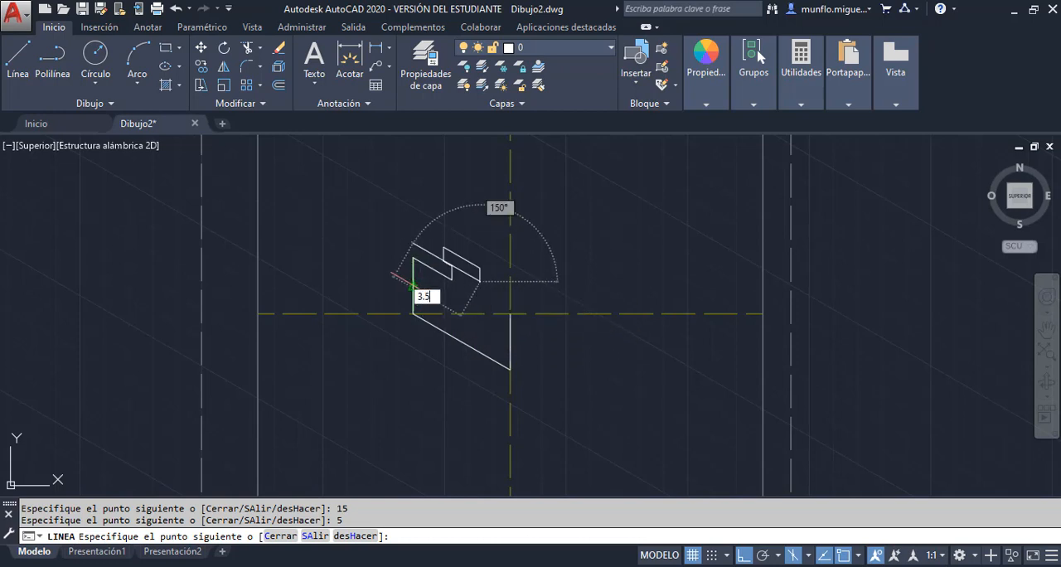
key(Return)
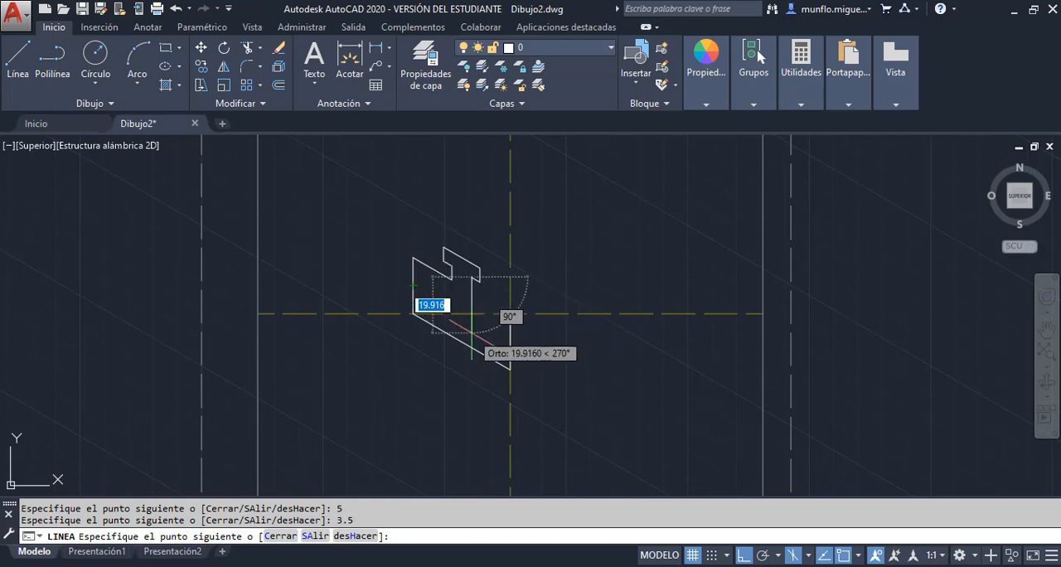
text(5)
key(Return)
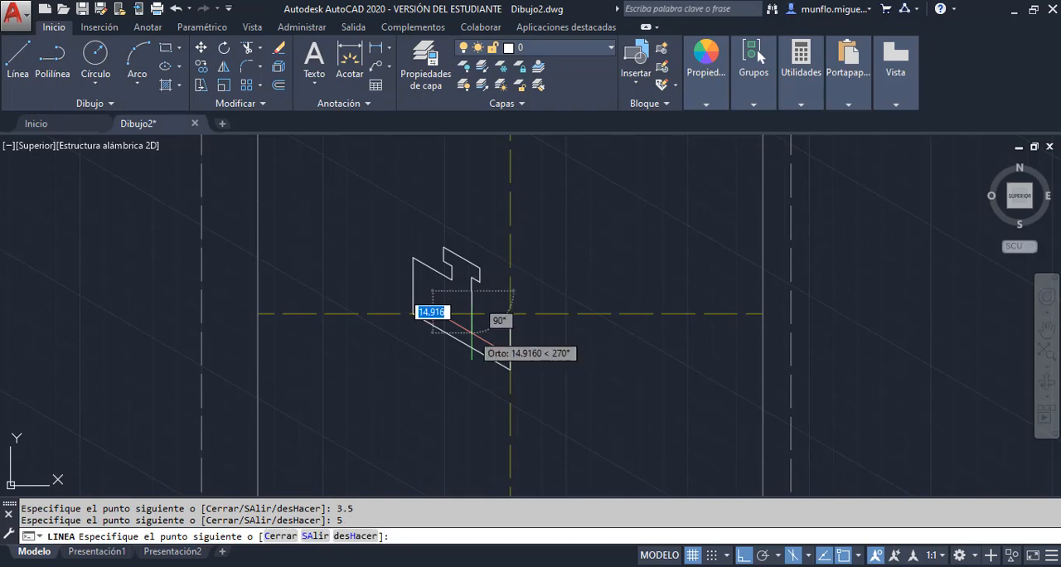
text(16)
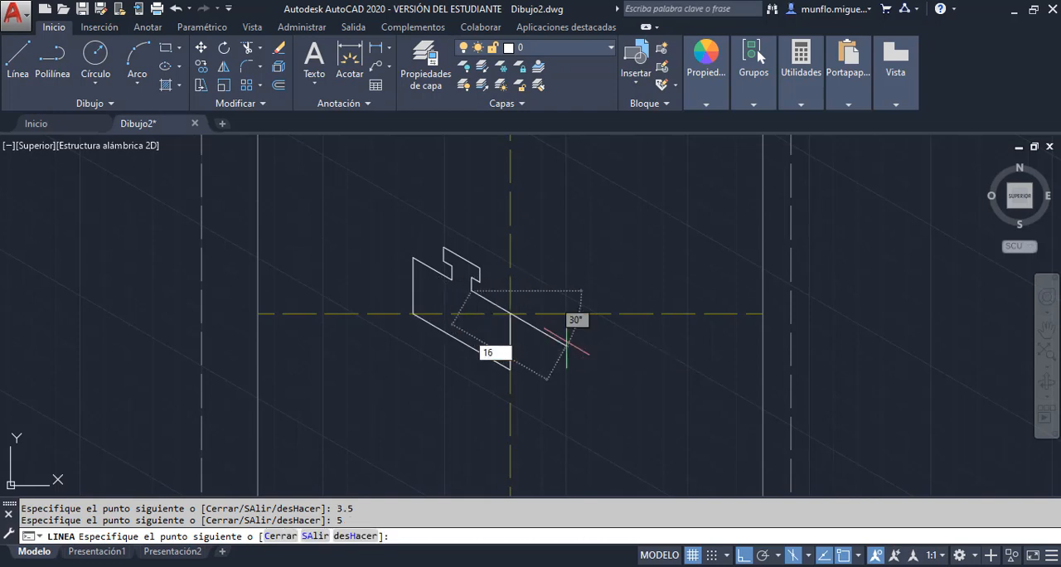
key(Return)
key(Escape)
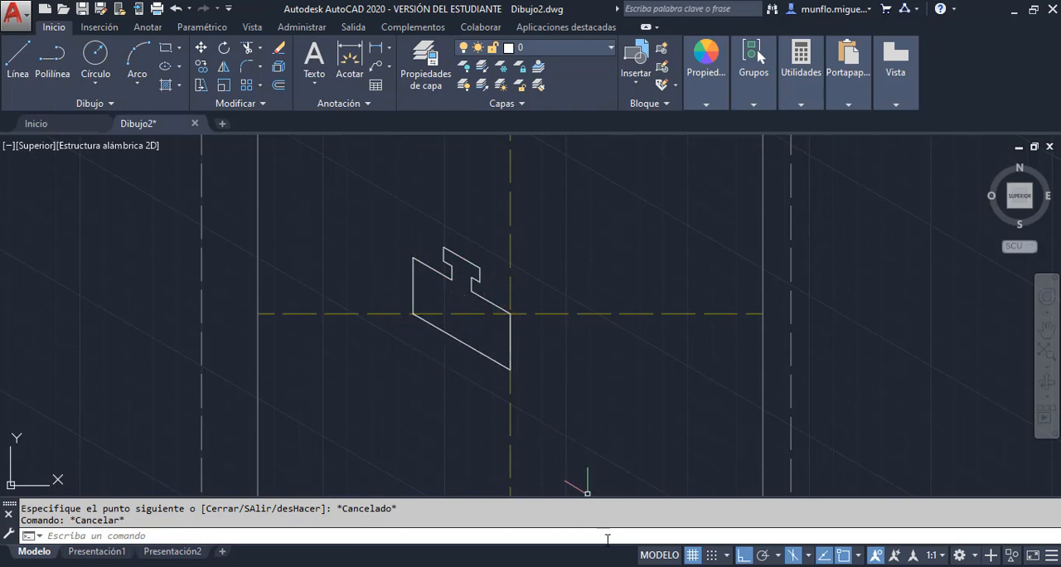
Check the right-face dimensions in Unidad 2-Practica 2.pdf and return to AutoCAD
mouse_move(592, 563)
click(680, 510)
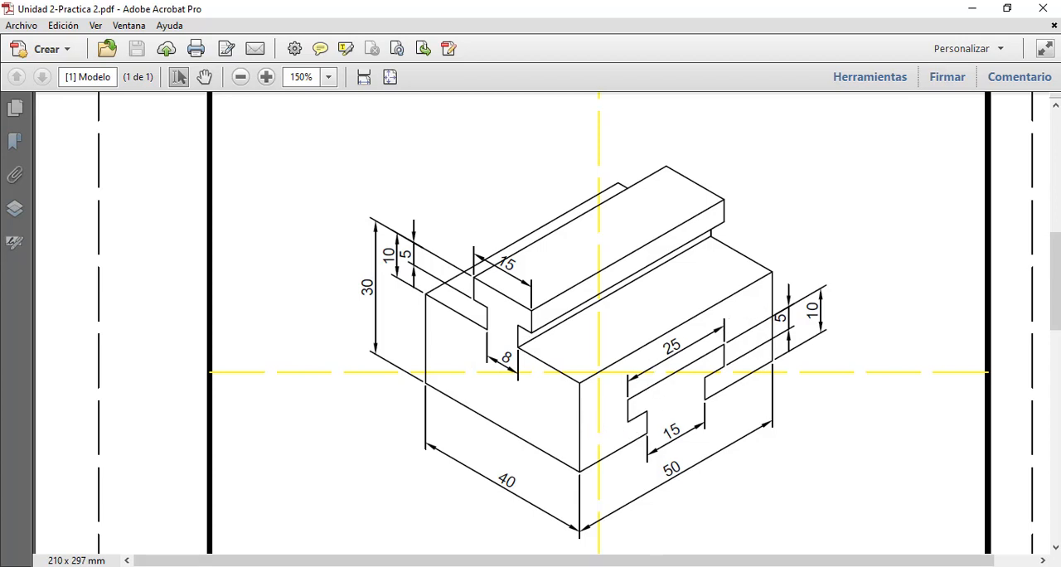
key(alt+Tab)
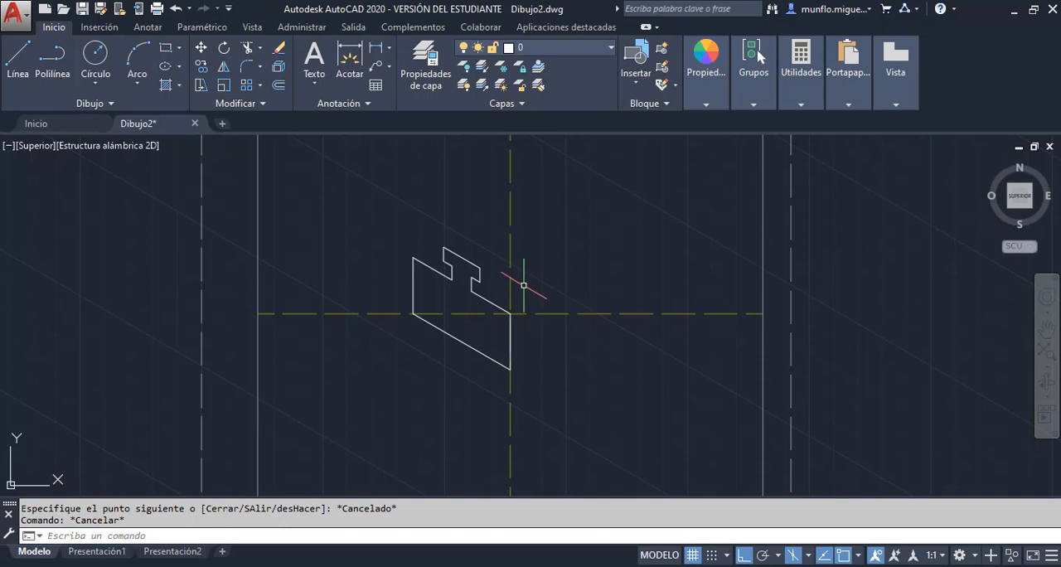
Activate the right isoplane and draw a line 17.5 units along 30° from the block's lowest front corner
key(F5)
key(F5)
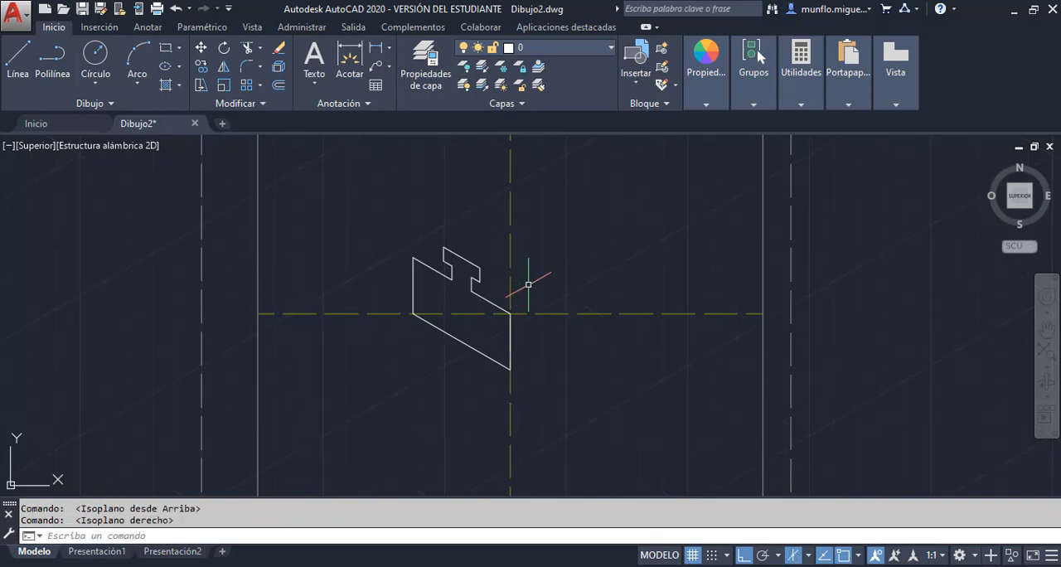
scroll(564, 353, up, 2)
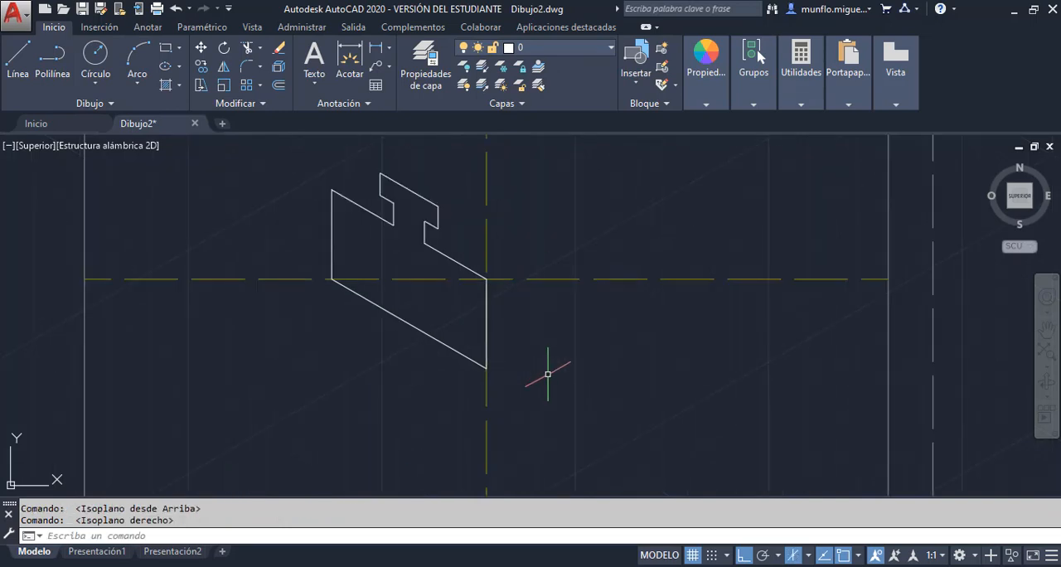
scroll(580, 332, down, 3)
scroll(572, 315, up, 3)
scroll(497, 410, down, 1)
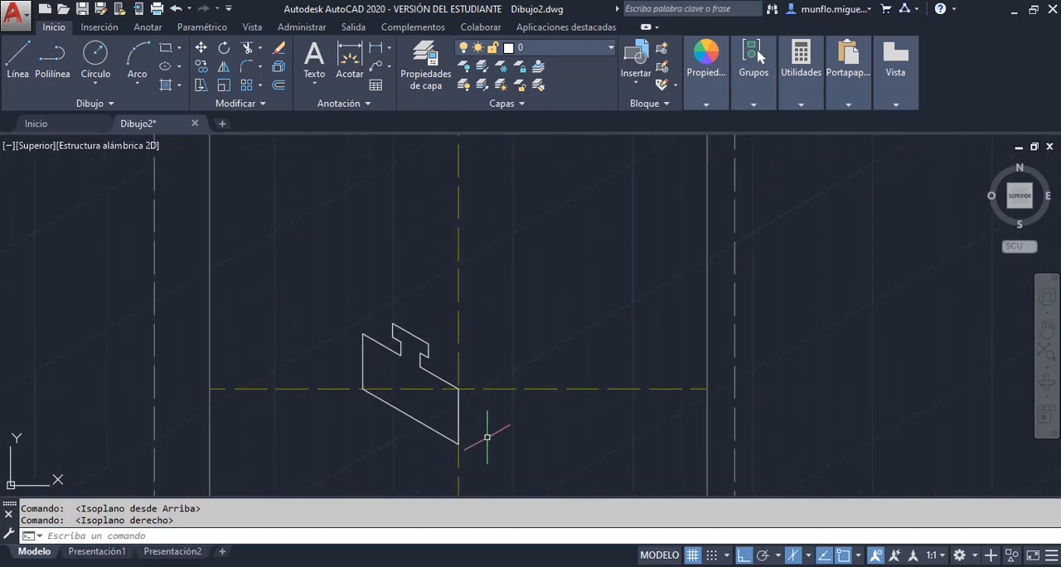
scroll(485, 439, up, 1)
click(17, 65)
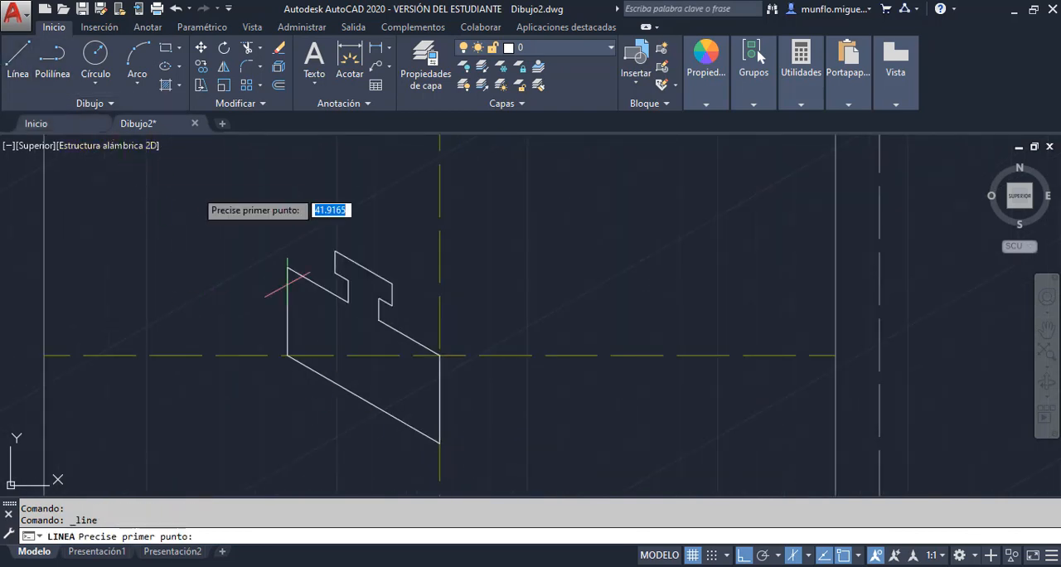
click(440, 443)
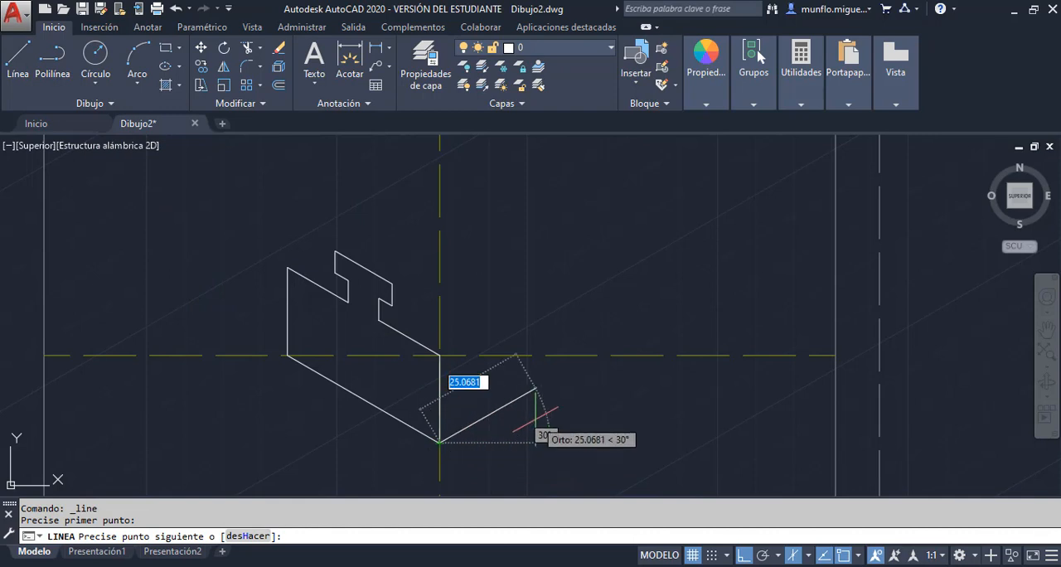
text(17.5)
key(Return)
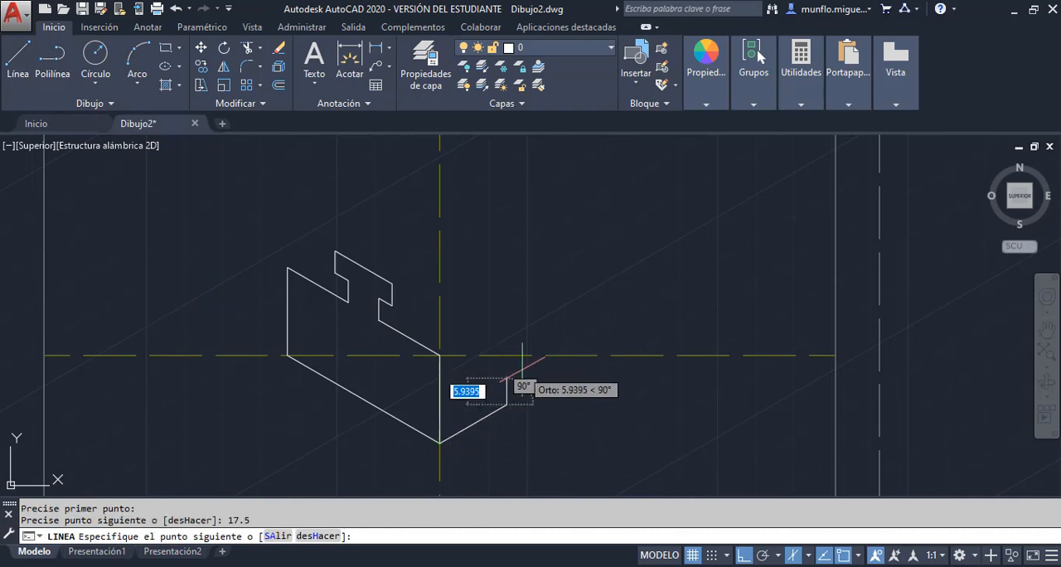
Outline the right-face slot's near side with 5 units up, 5 along 210° and 5 up, plus its 25-unit top edge along 30°
text(5)
key(Return)
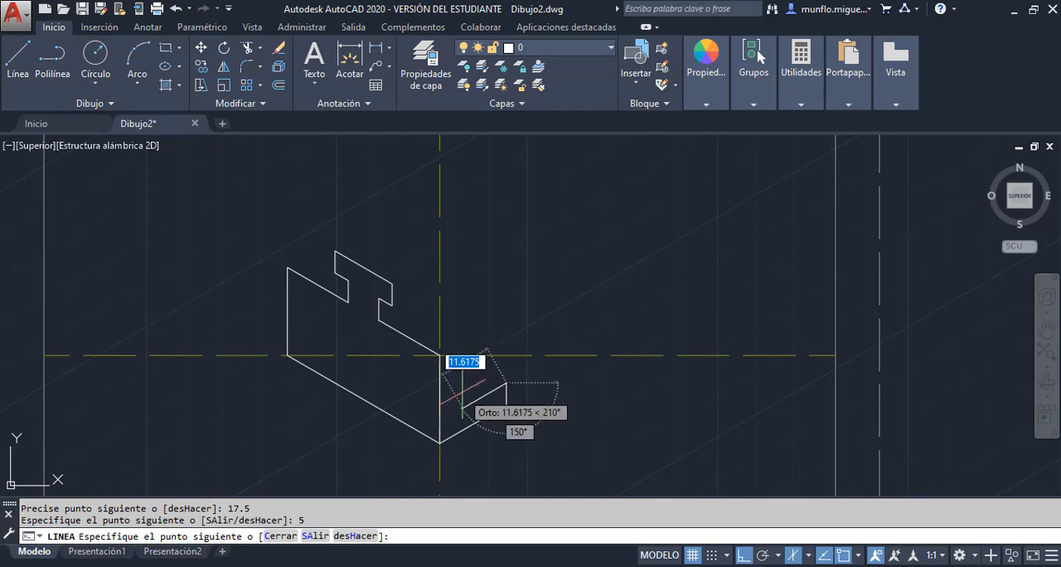
text(5)
key(Return)
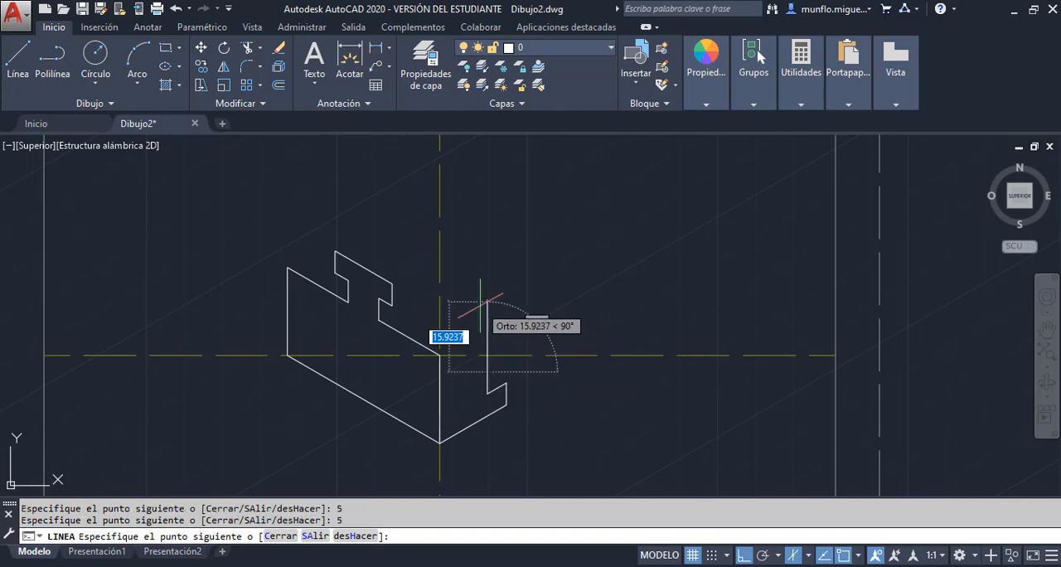
text(25)
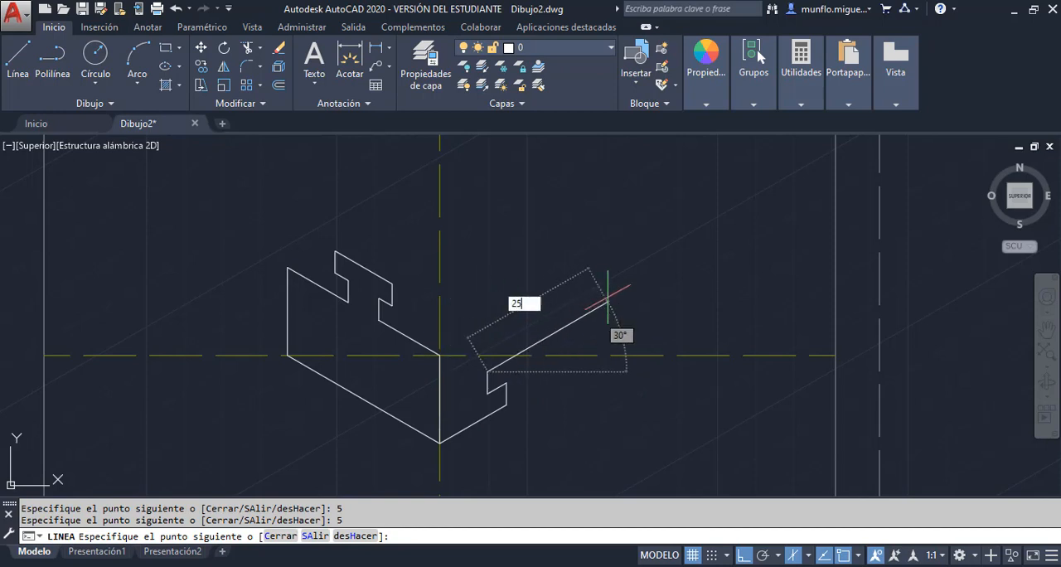
key(Return)
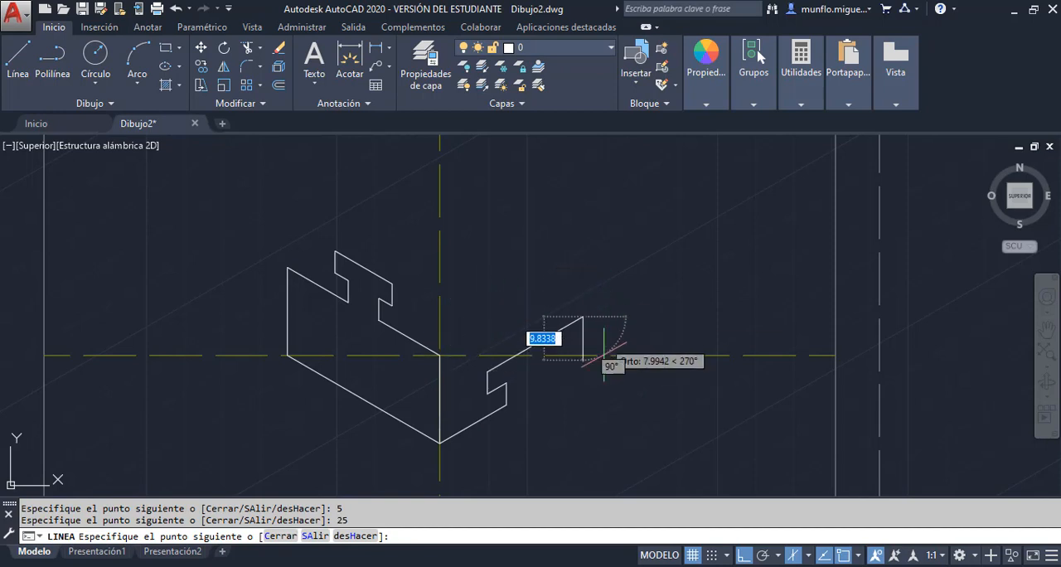
Draw the slot's far side with segments of 5 units straight down, 5 units along 210° and 5 units straight down
text(5)
key(Return)
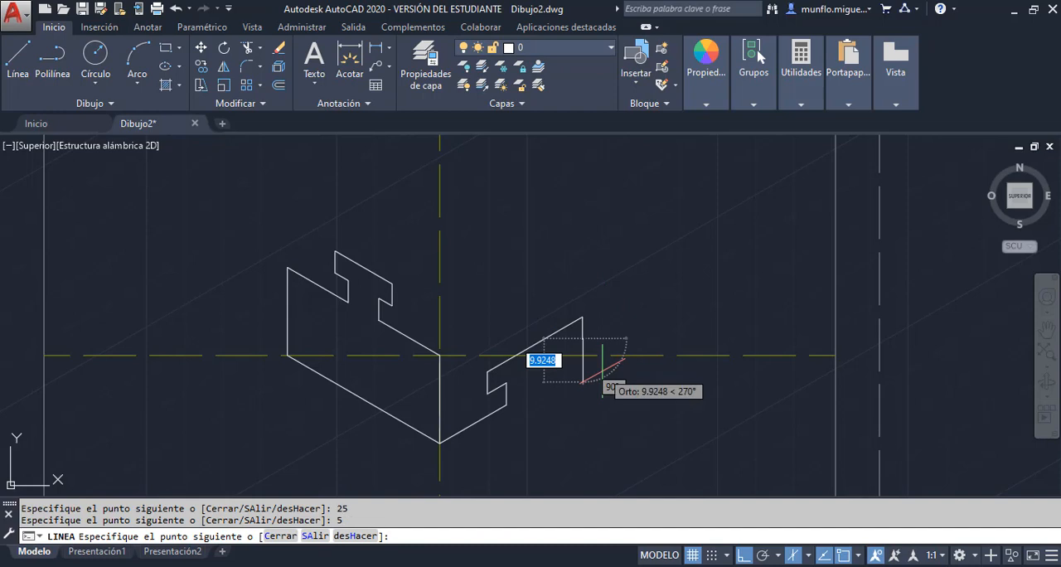
text(5)
key(Return)
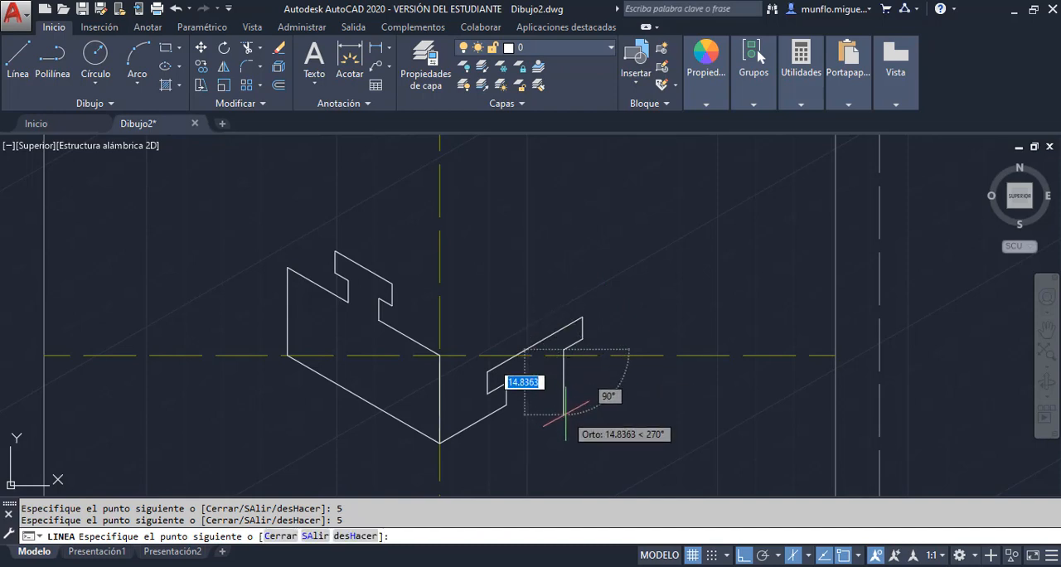
text(5)
key(Return)
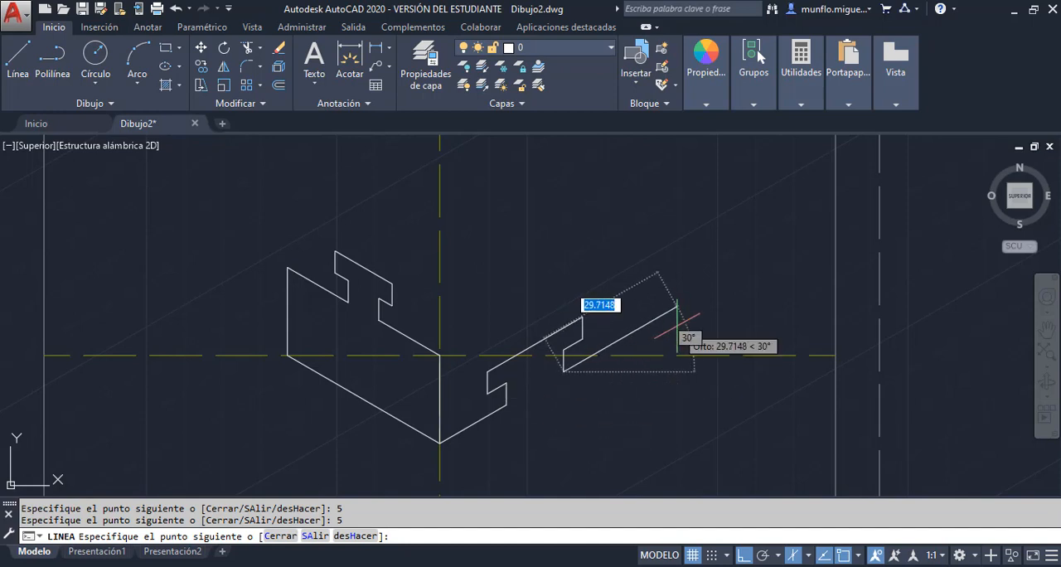
Close the right-face outline with segments of 17.5 units along 30°, 20 units straight up and 50 units along 210°
text(17.5)
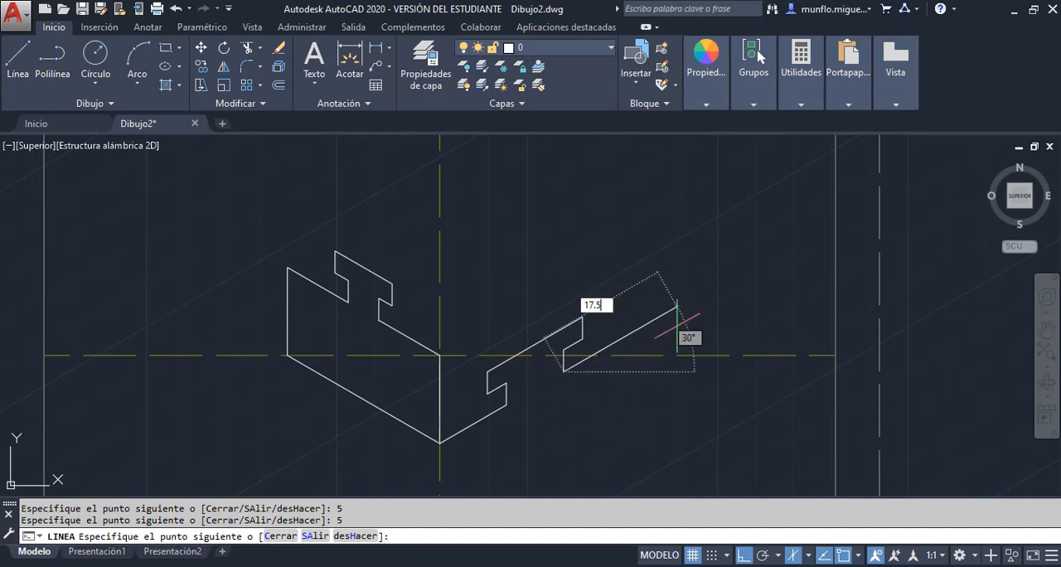
key(Return)
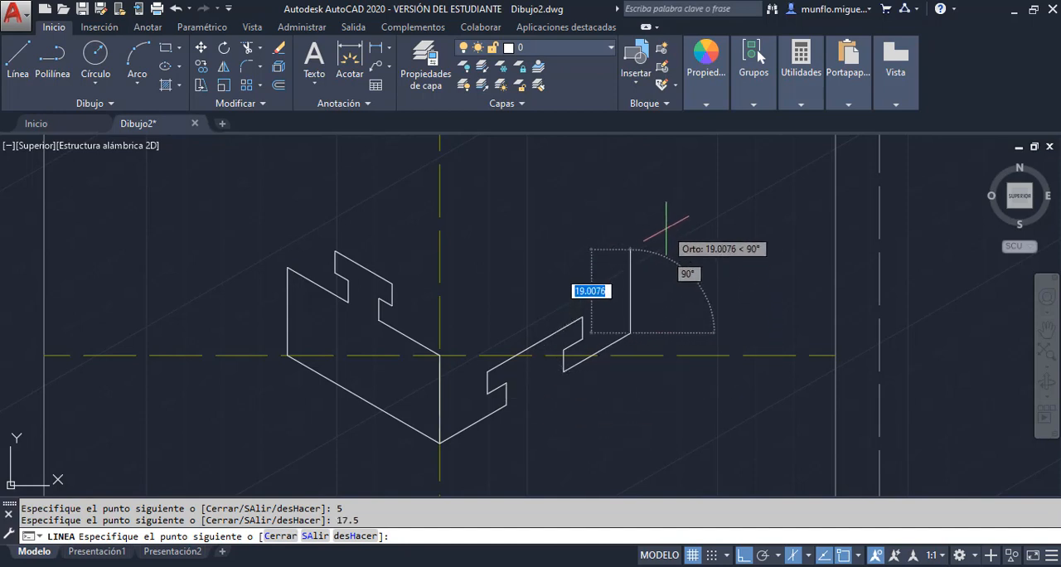
text(20)
key(Return)
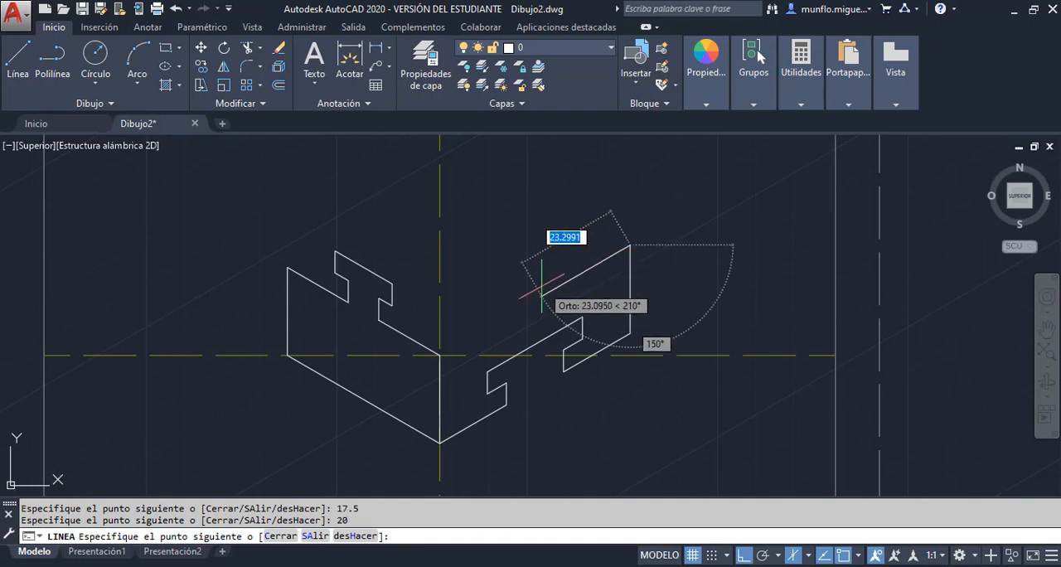
text(5)
key(Return)
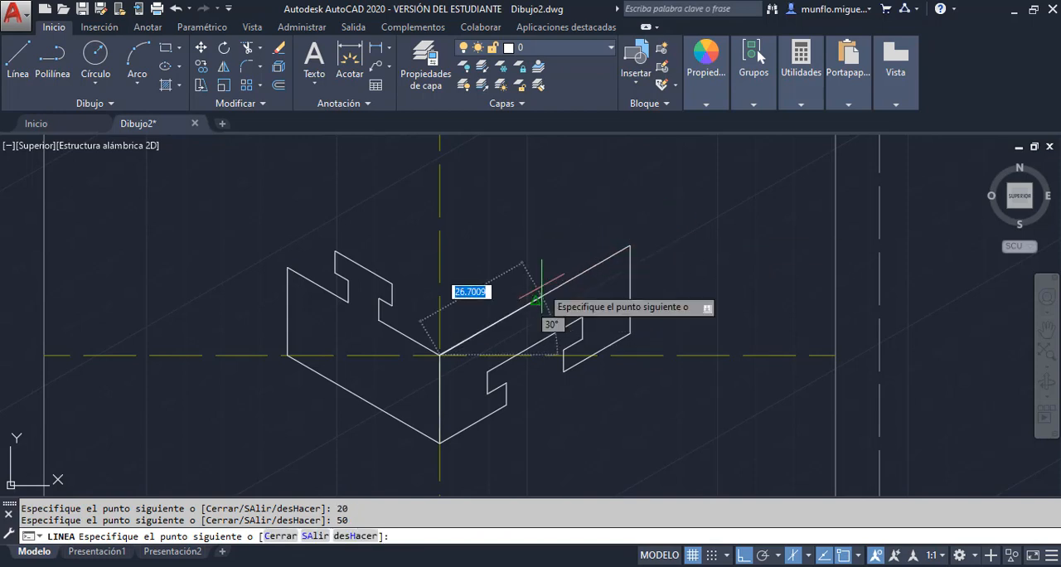
key(Escape)
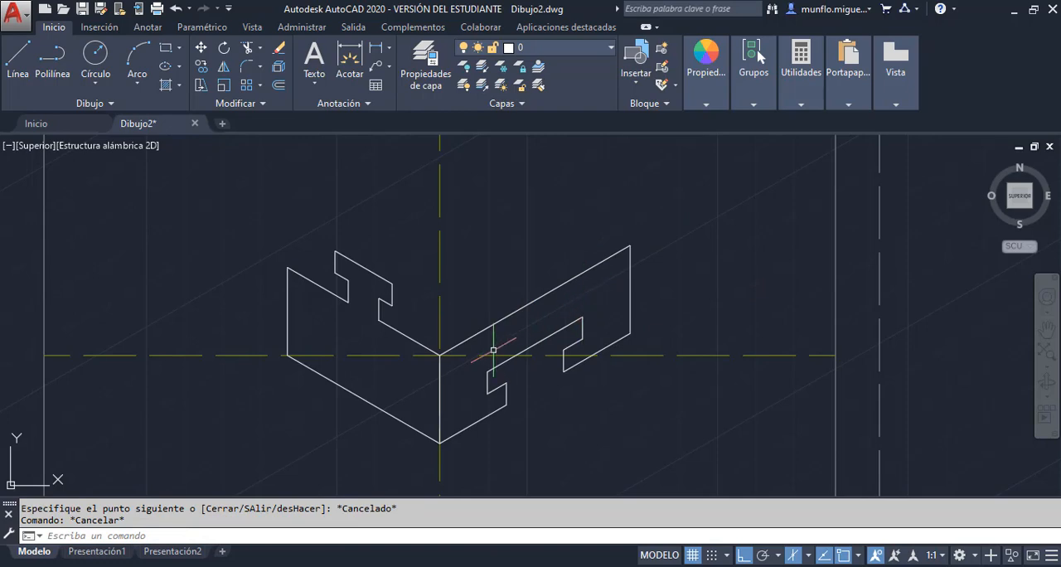
Check the block's top edges in Unidad 2-Practica 2.pdf and return to AutoCAD
mouse_move(581, 561)
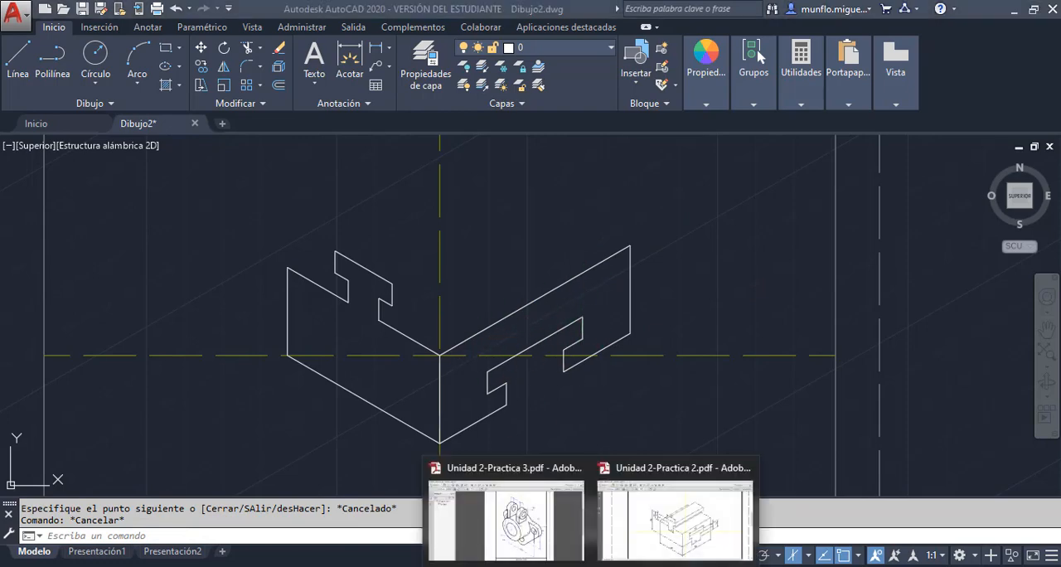
click(696, 543)
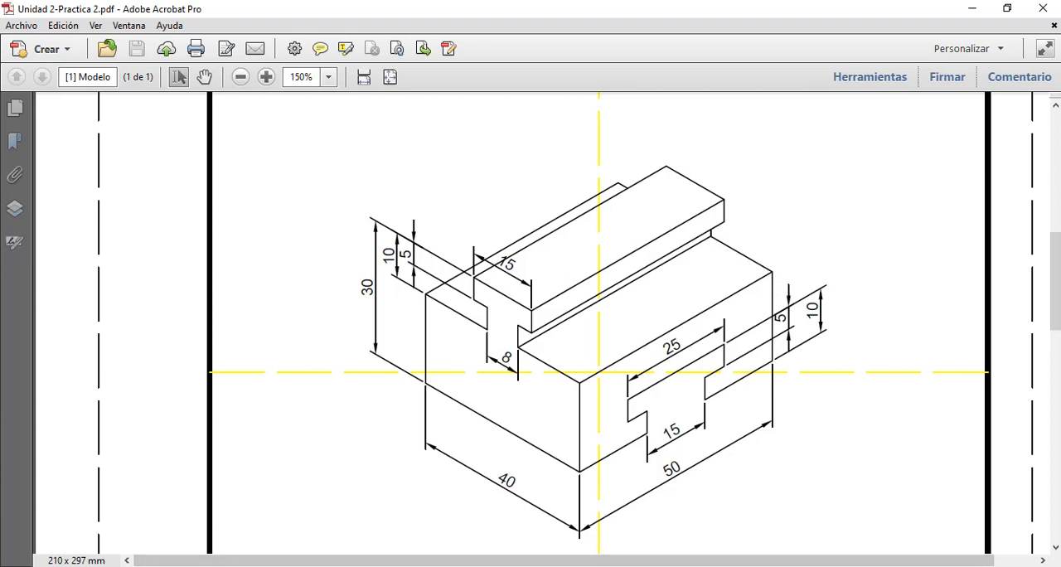
click(661, 566)
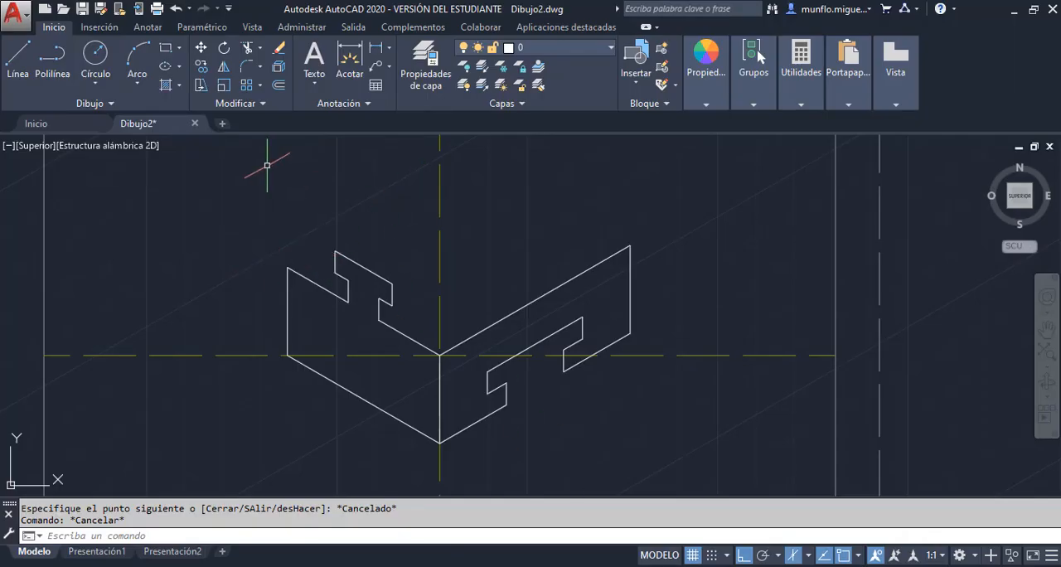
Draw a 50-unit line along 30° from the left face's upper outer corner for the block's rear top edge
click(18, 58)
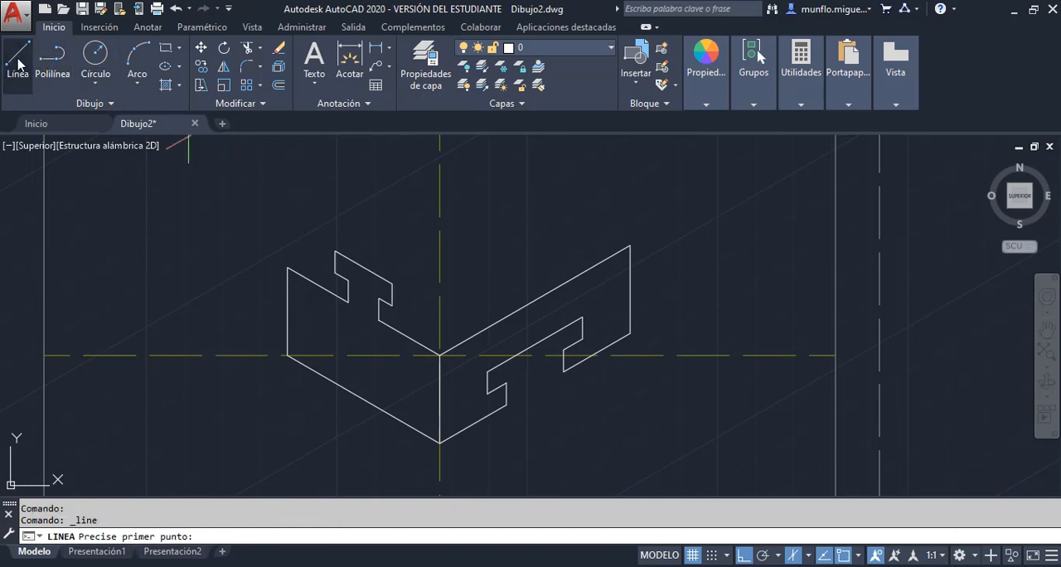
click(287, 267)
text(50)
key(Return)
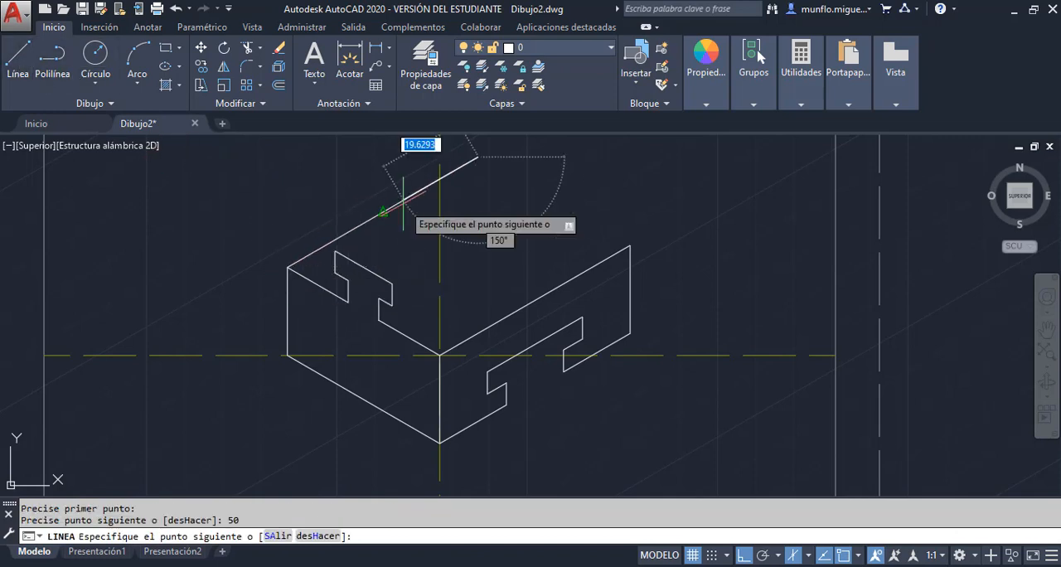
key(Escape)
Draw a 50-unit line along 30° from the upper left corner of the T-shaped rail
click(19, 58)
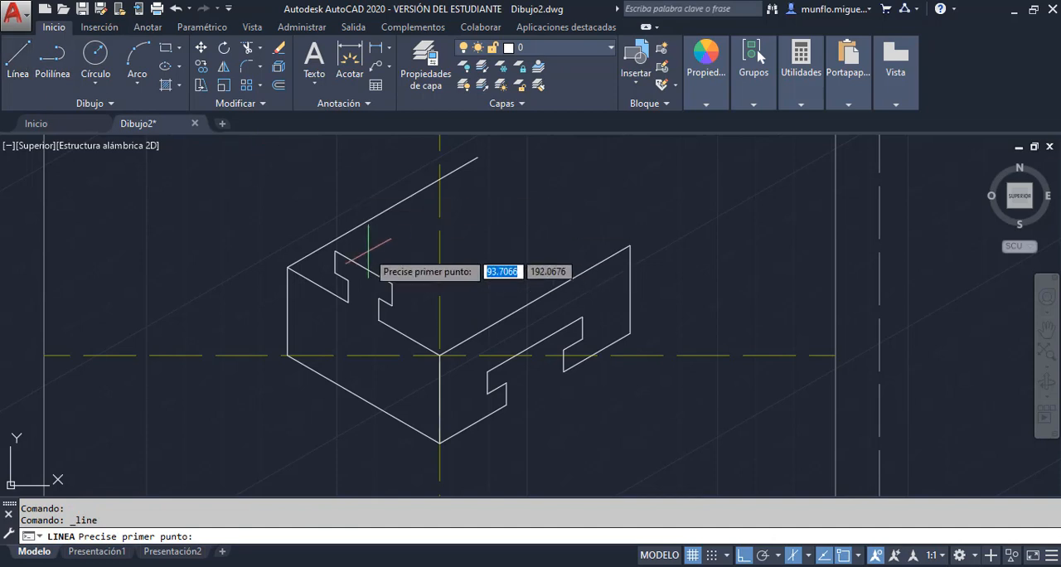
click(335, 249)
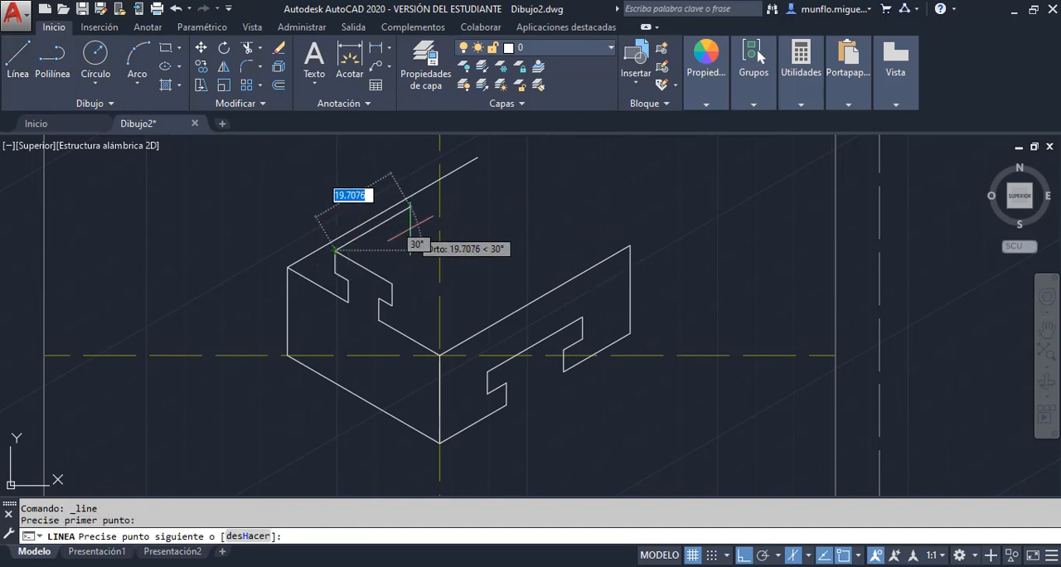
text(50)
key(Return)
key(Escape)
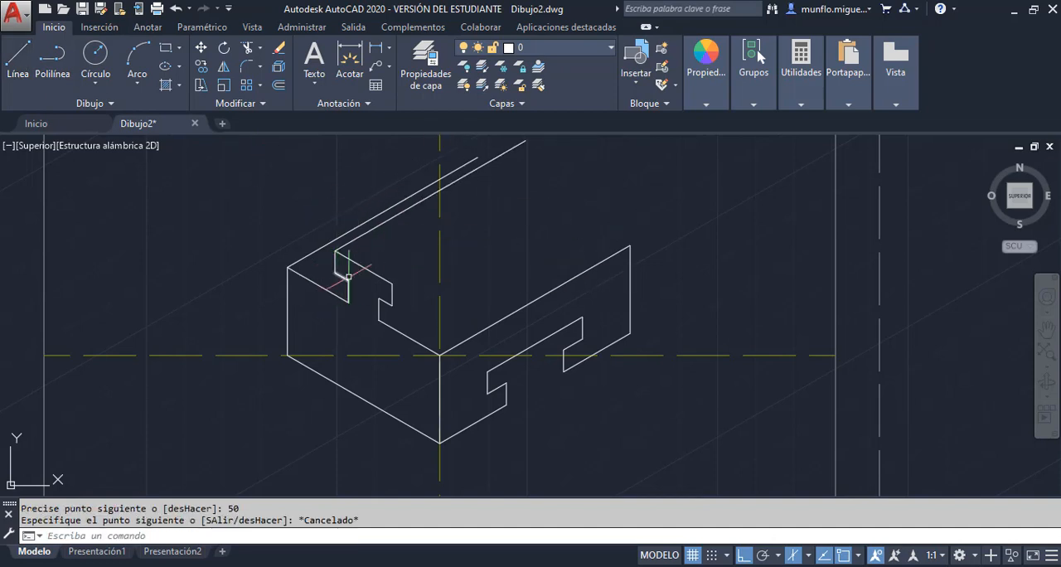
Draw a 50-unit line along 30° from the upper right corner of the T-shaped rail's front profile
click(18, 58)
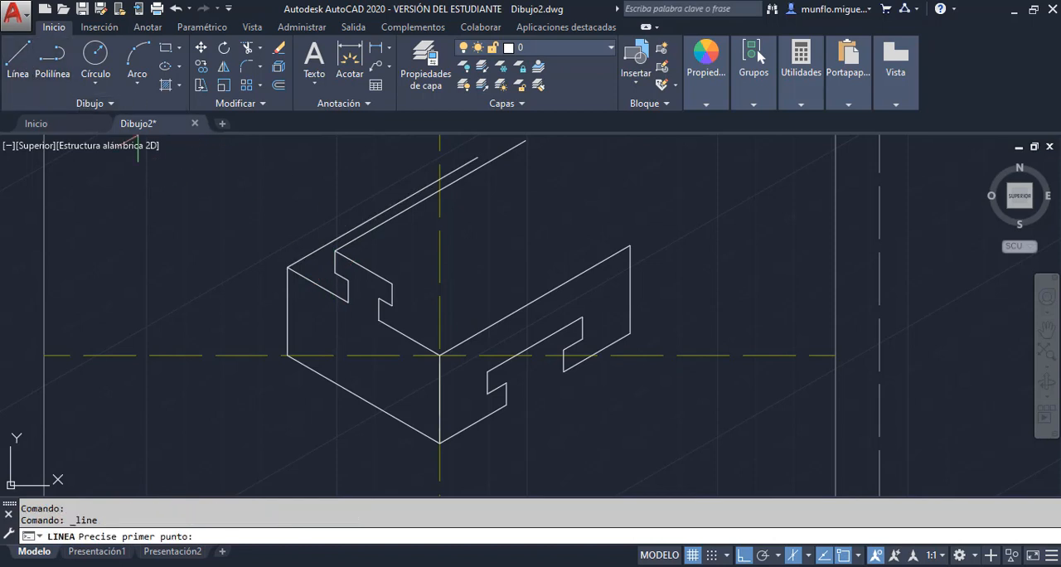
click(392, 283)
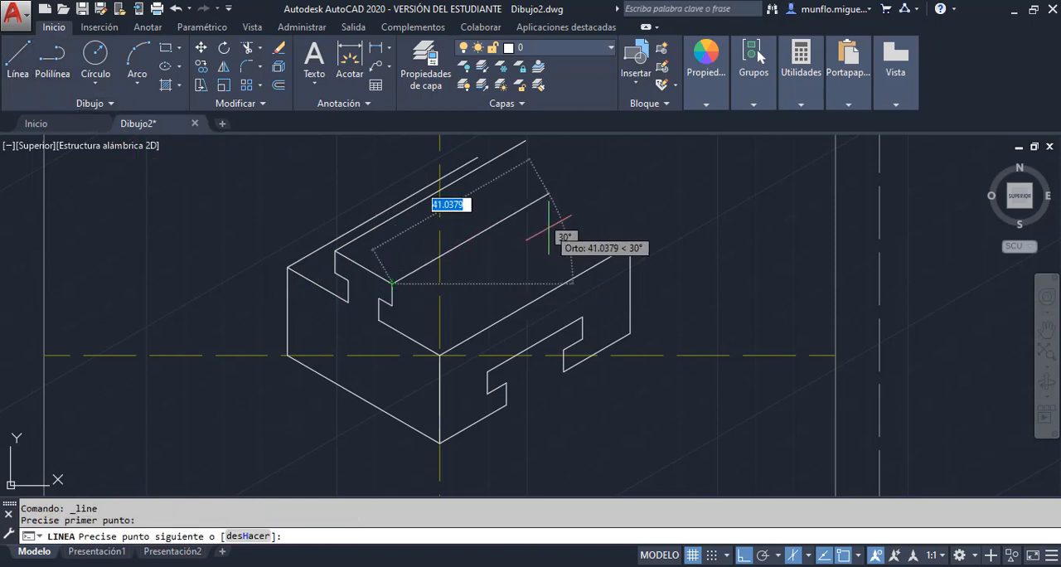
text(50)
key(Return)
key(Escape)
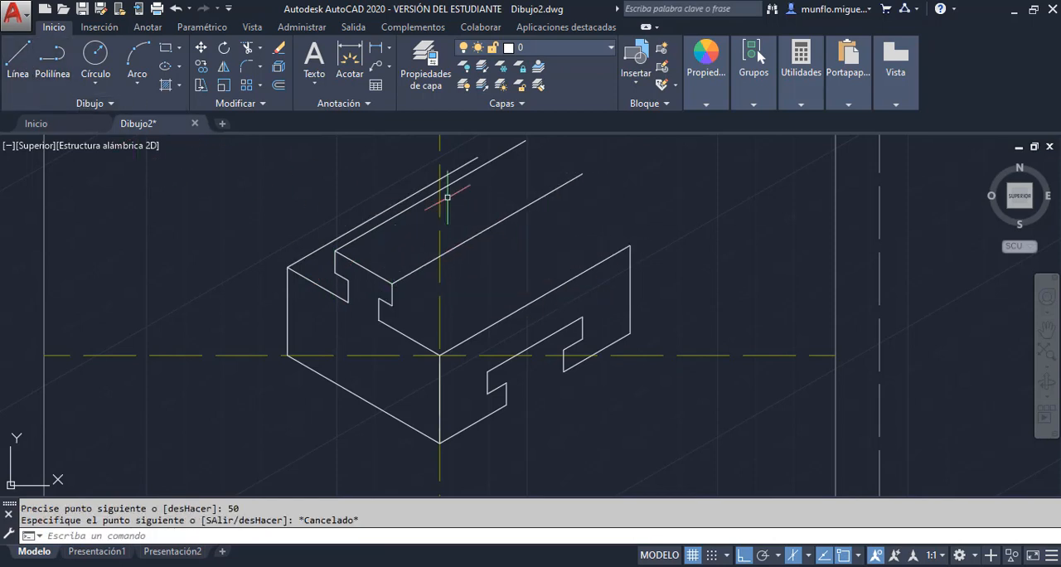
Draw a 50-unit line along 30° from the lower right corner of the T-shaped rail's head
click(19, 72)
click(392, 305)
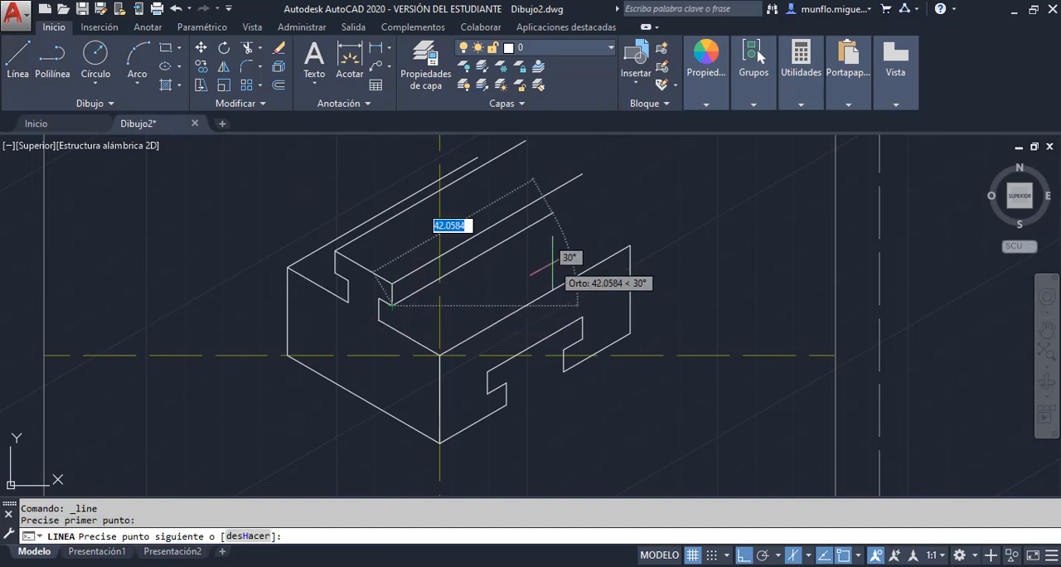
text(50)
key(Return)
key(Escape)
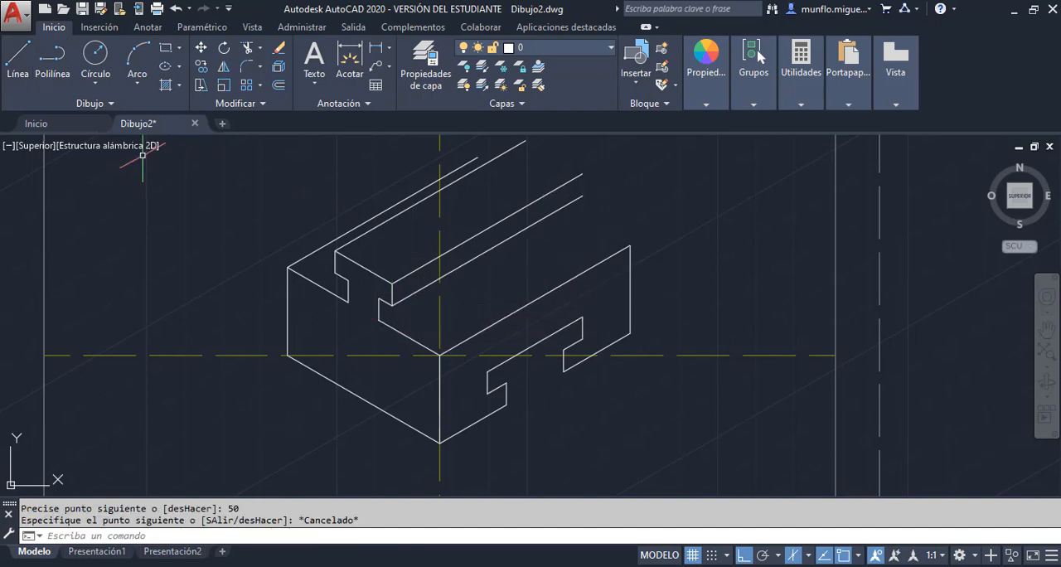
Draw a 50-unit line along 30° from the foot of the rail's neck, where it meets the block's top face
click(18, 73)
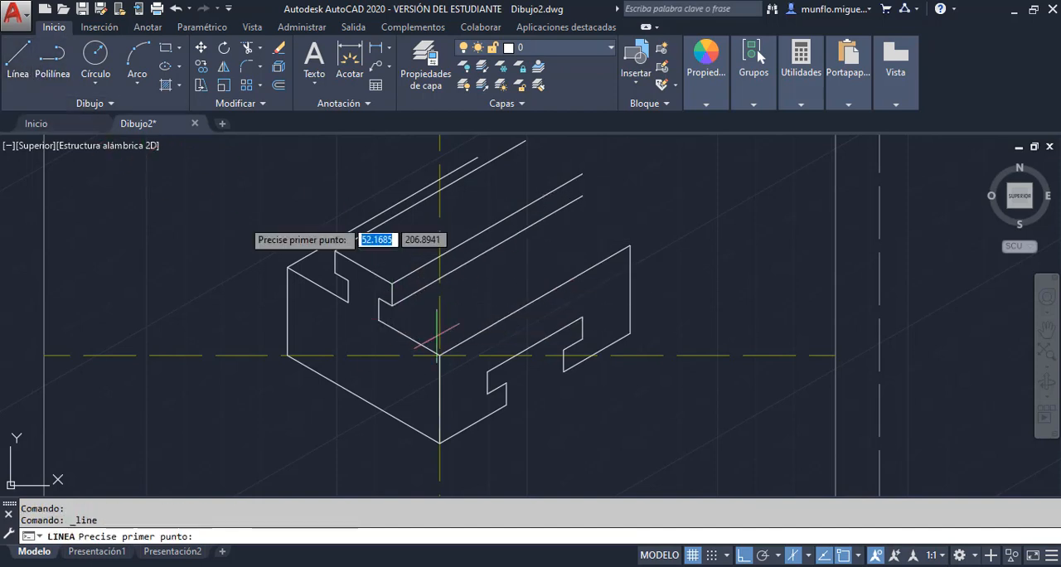
click(379, 319)
text(50)
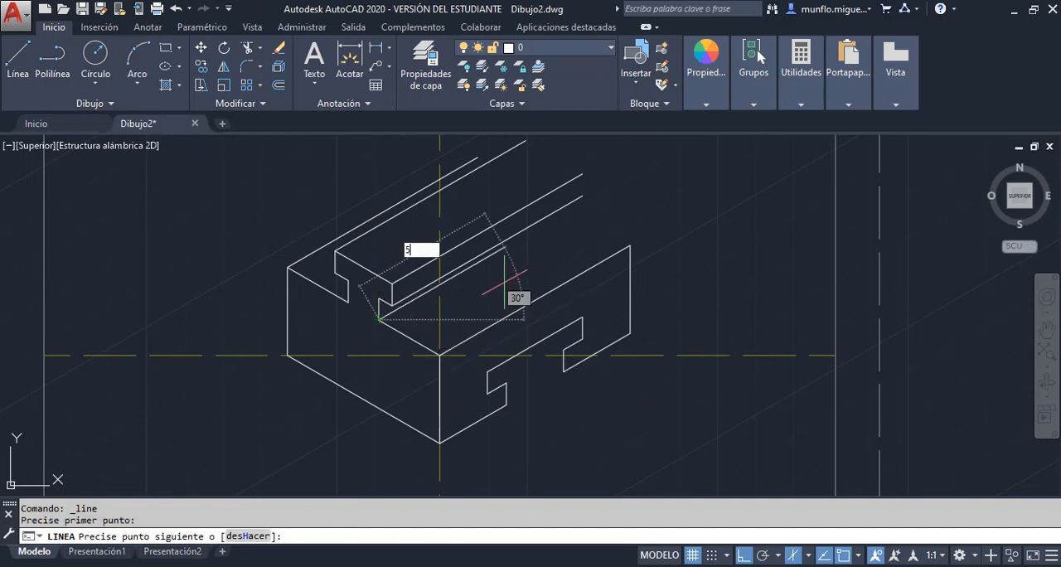
key(Return)
key(Escape)
Draw the block's rear top edge from the far end of the outer left edge to the right face's upper rear corner
scroll(507, 288, up, 2)
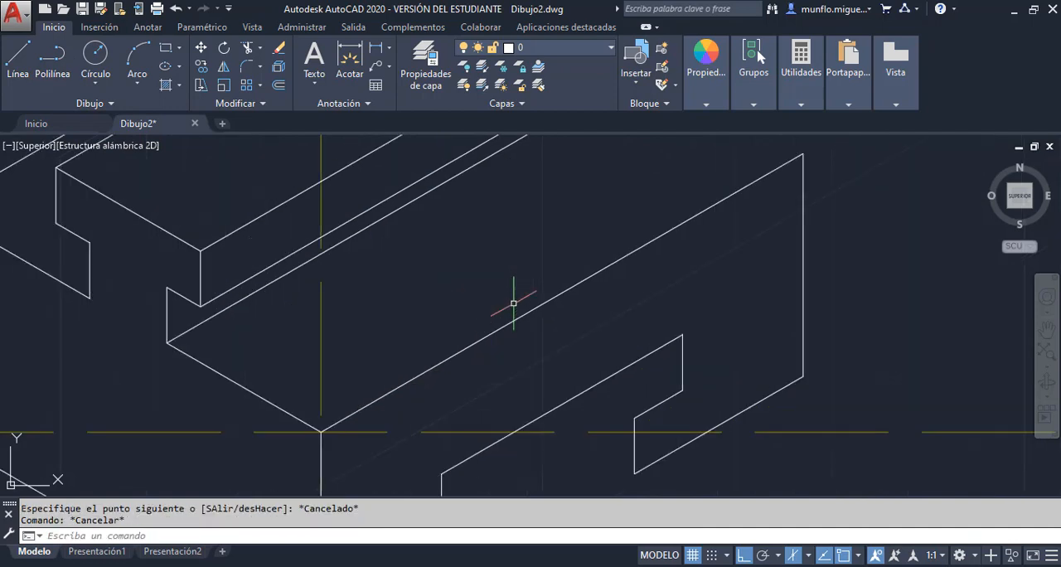
scroll(621, 237, down, 5)
scroll(539, 252, up, 3)
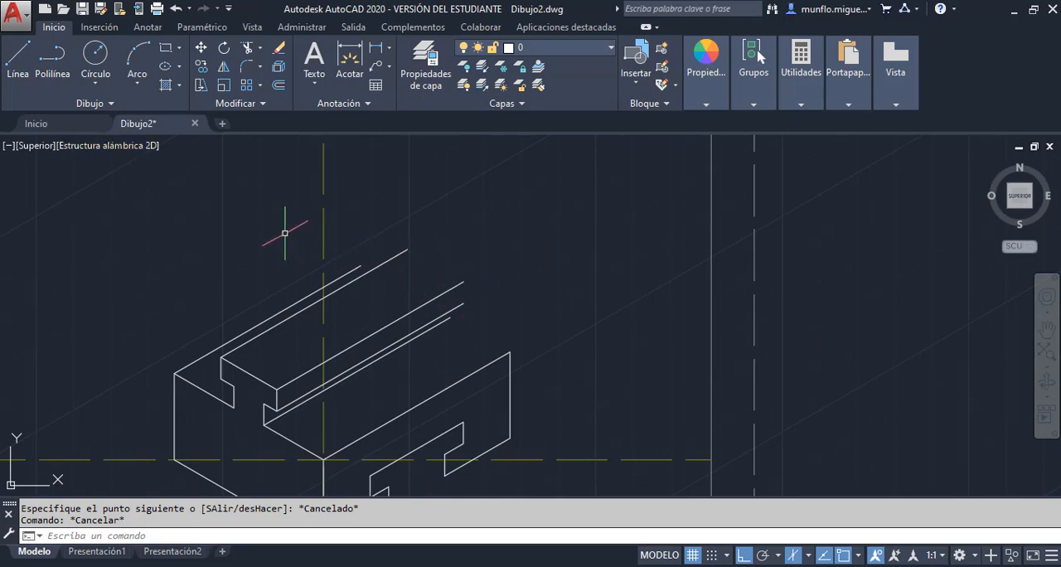
click(10, 58)
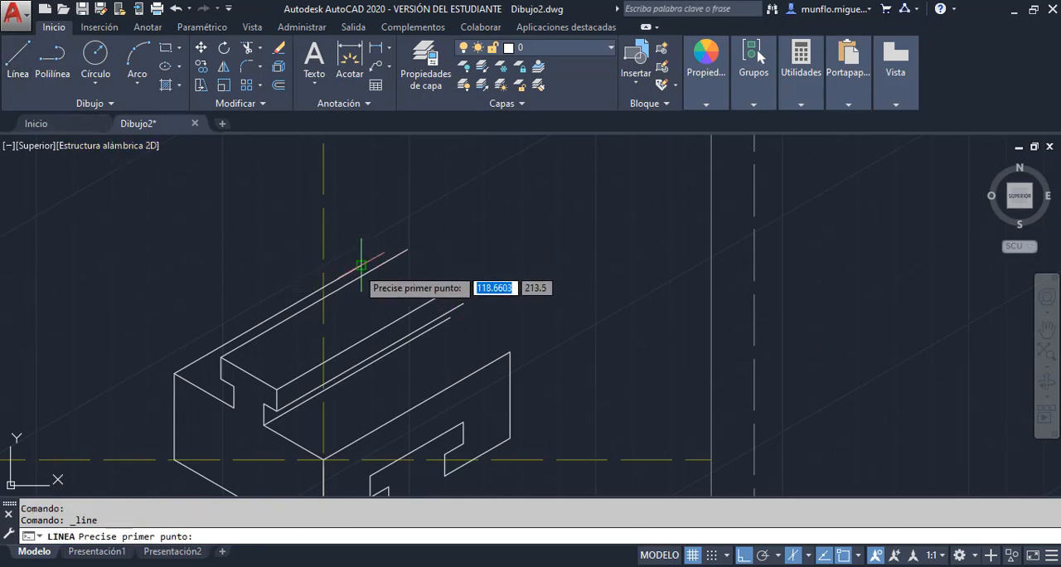
click(361, 265)
click(510, 352)
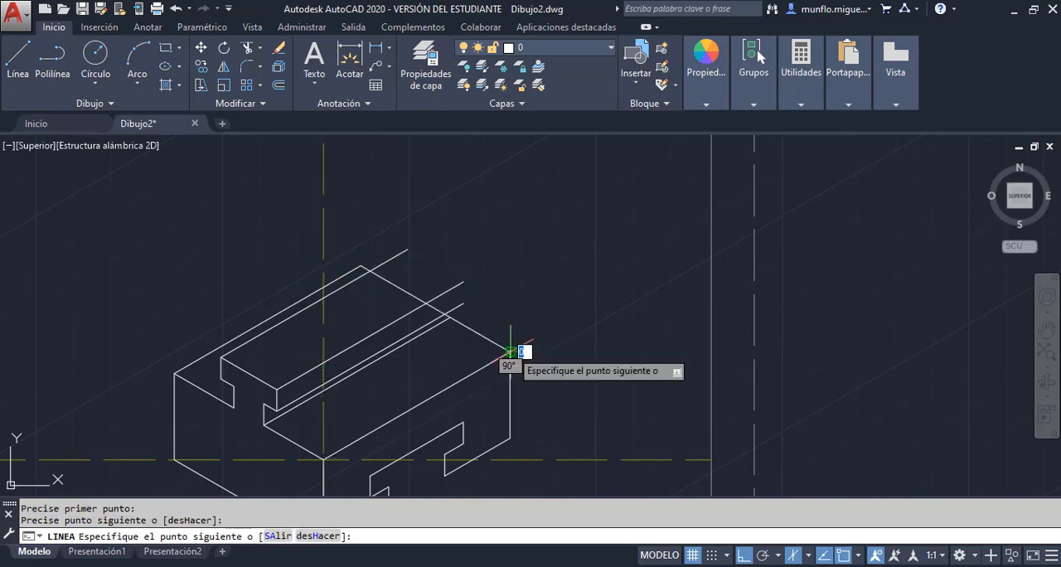
key(Escape)
Close the rail head's rear end by joining the far endpoints of its three 30° edges with two line segments
scroll(440, 266, down, 4)
scroll(439, 267, up, 4)
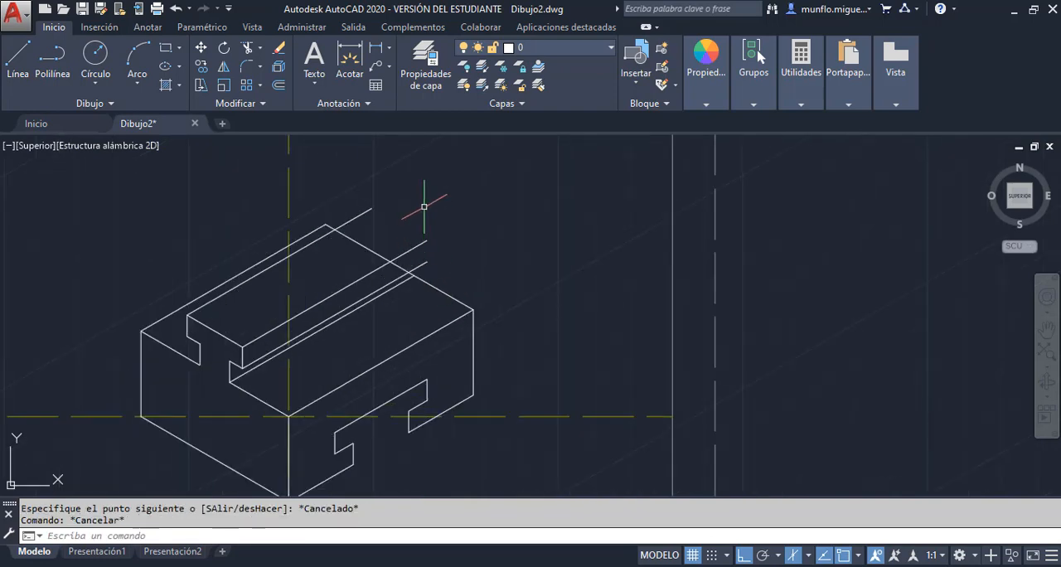
click(18, 57)
click(372, 207)
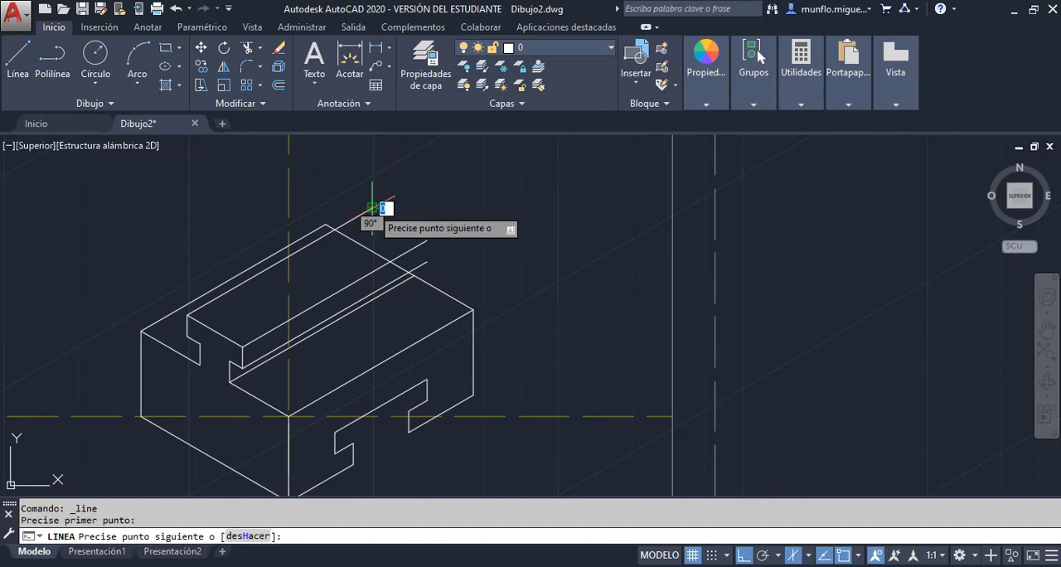
click(427, 239)
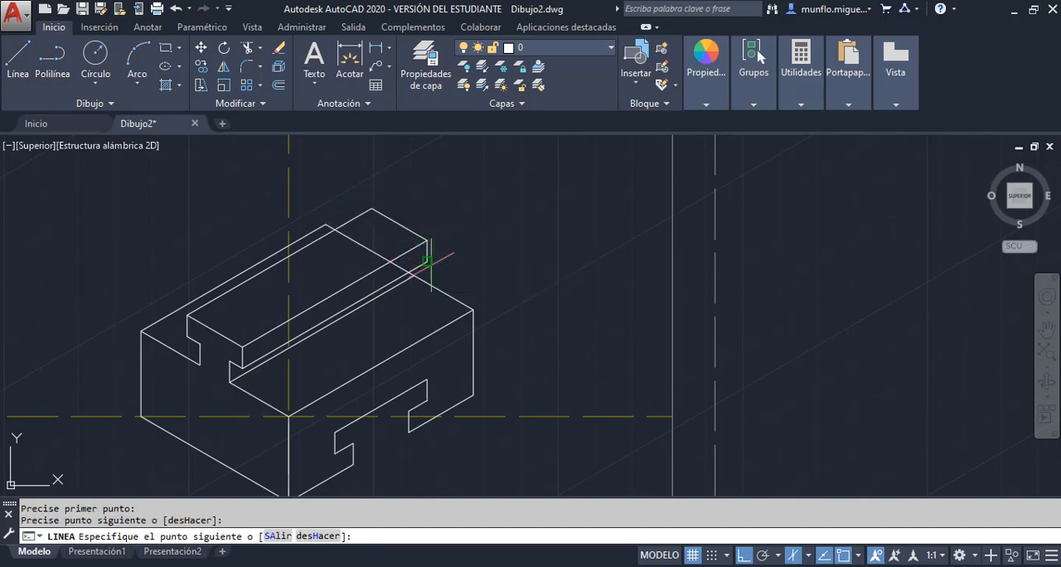
key(Escape)
key(Escape)
Draw a short vertical line upward from the rear end of the rail's base edge, past the rail head's lower edge
scroll(419, 265, down, 3)
scroll(410, 275, up, 8)
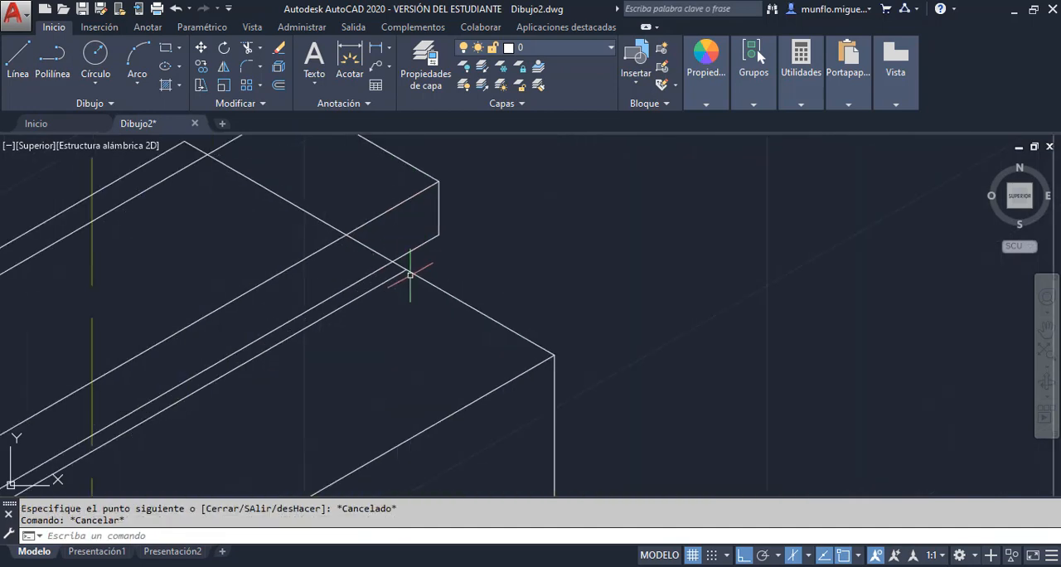
scroll(409, 275, up, 2)
click(19, 56)
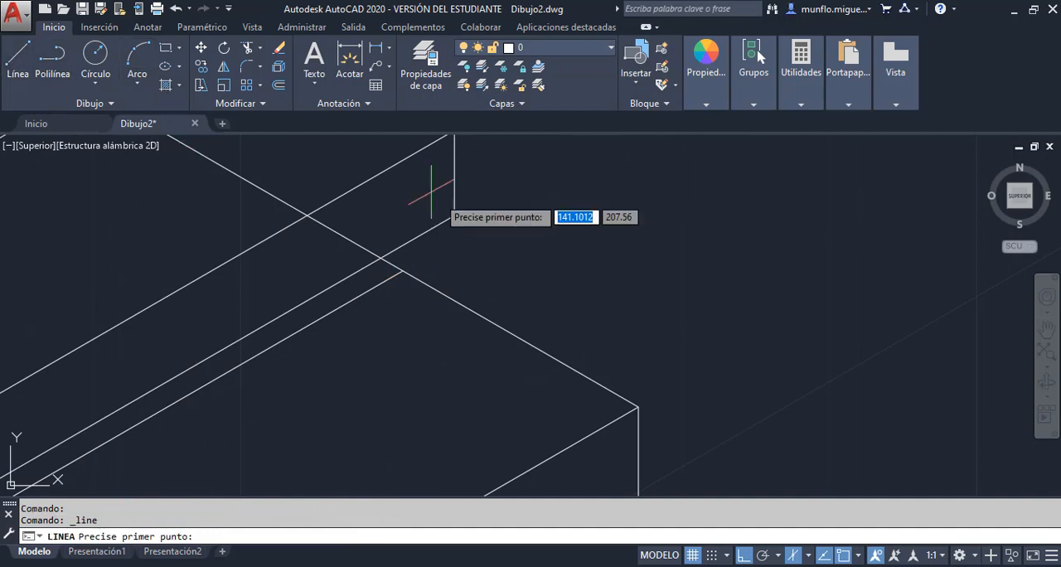
click(402, 271)
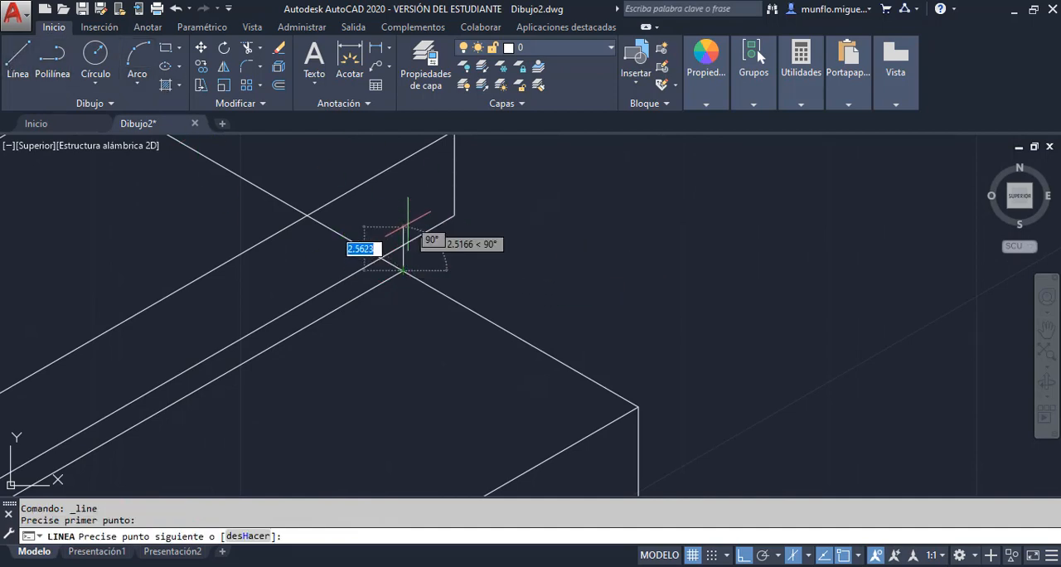
click(403, 217)
key(Escape)
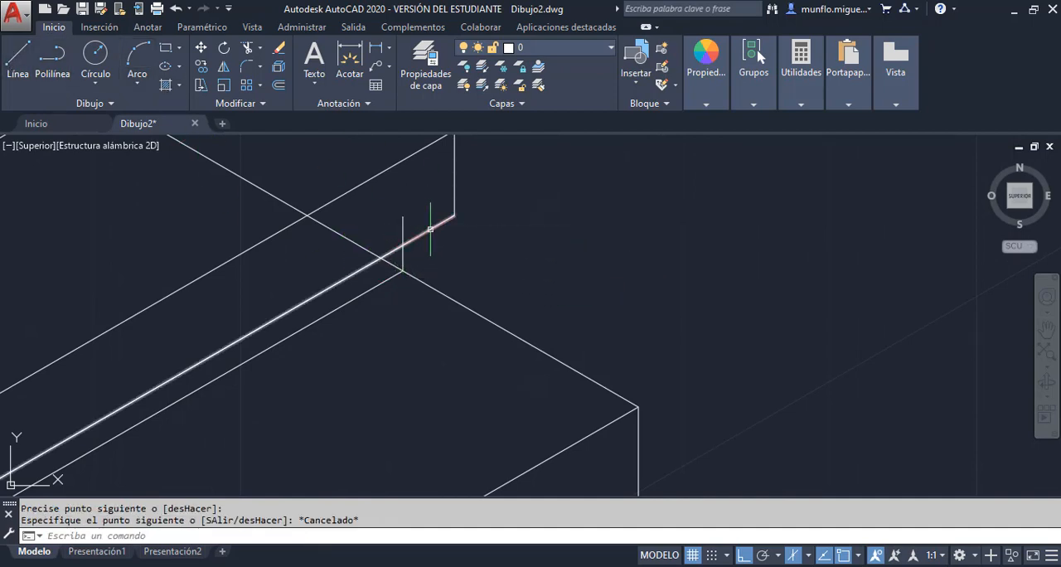
Trim the parts of the block's rear top edge and the short vertical neck line that are hidden behind the rail
scroll(517, 282, down, 3)
scroll(468, 277, up, 1)
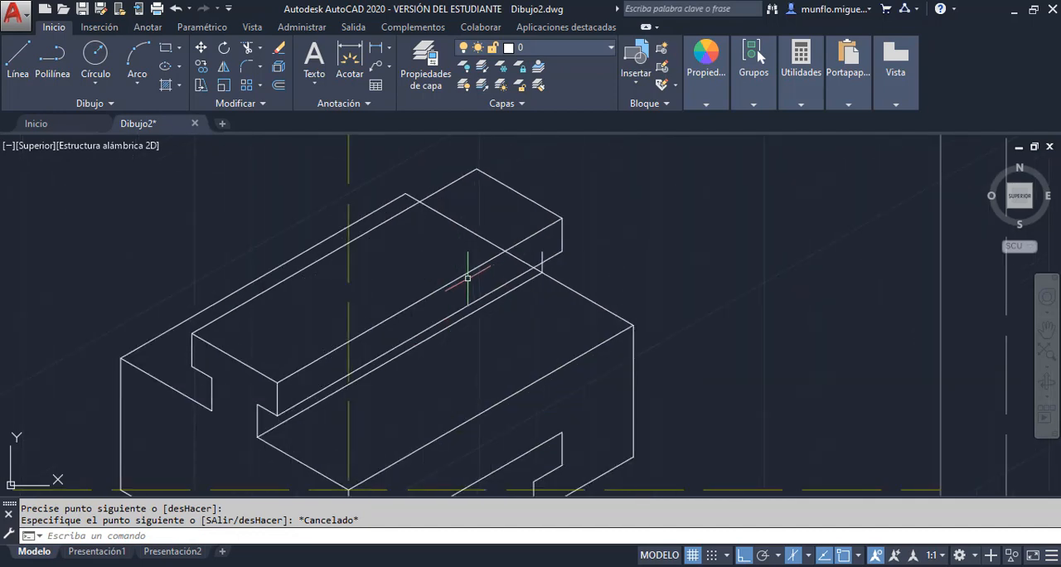
click(246, 47)
key(Return)
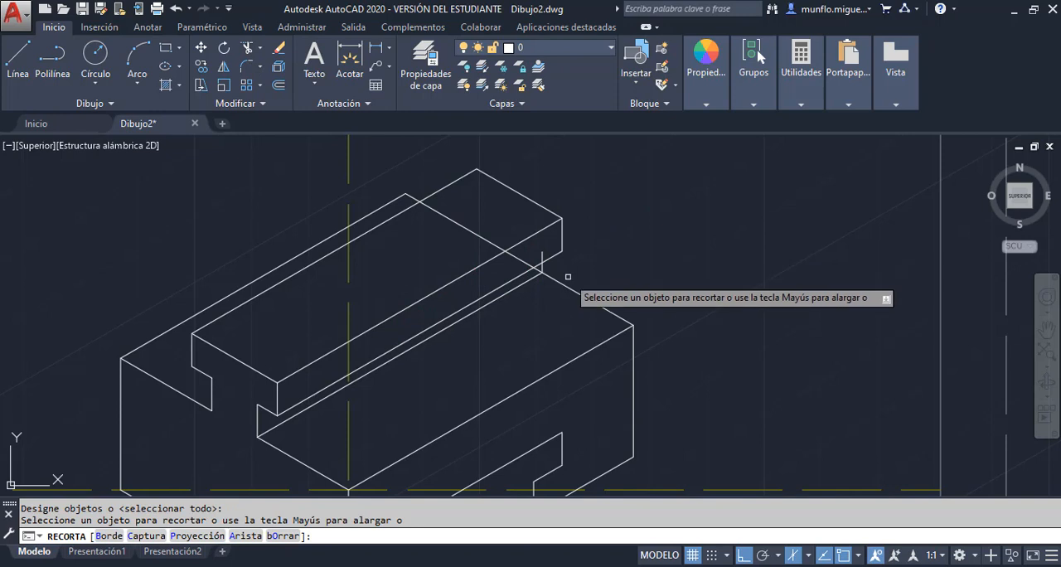
scroll(543, 280, up, 4)
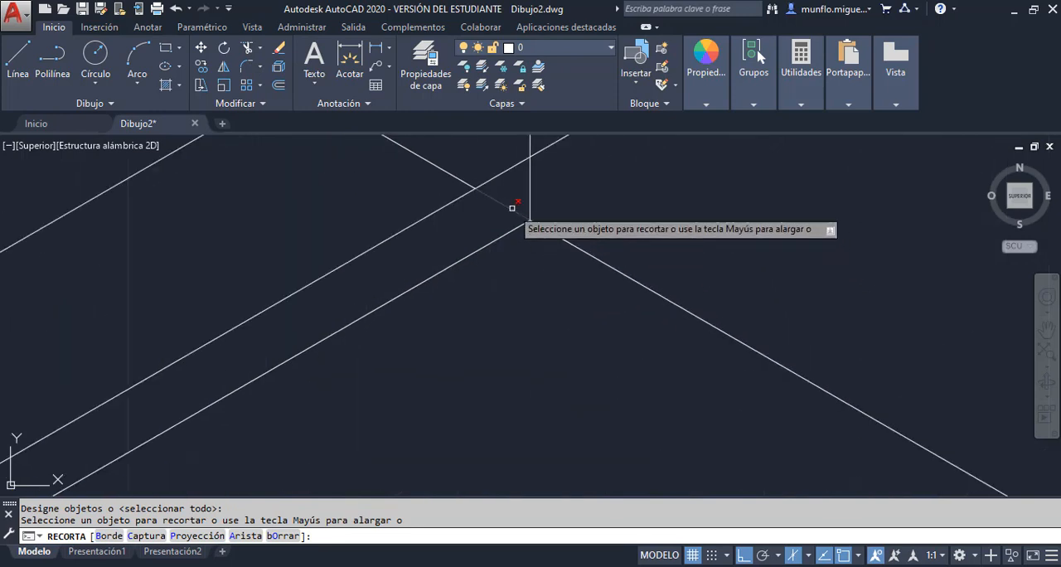
click(511, 208)
scroll(518, 219, down, 3)
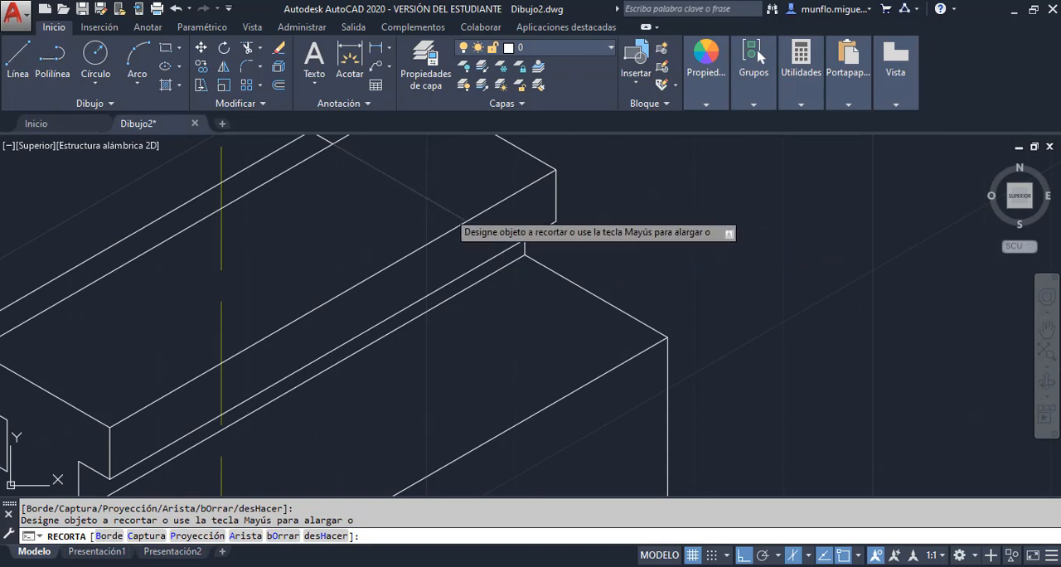
click(448, 213)
scroll(655, 253, down, 4)
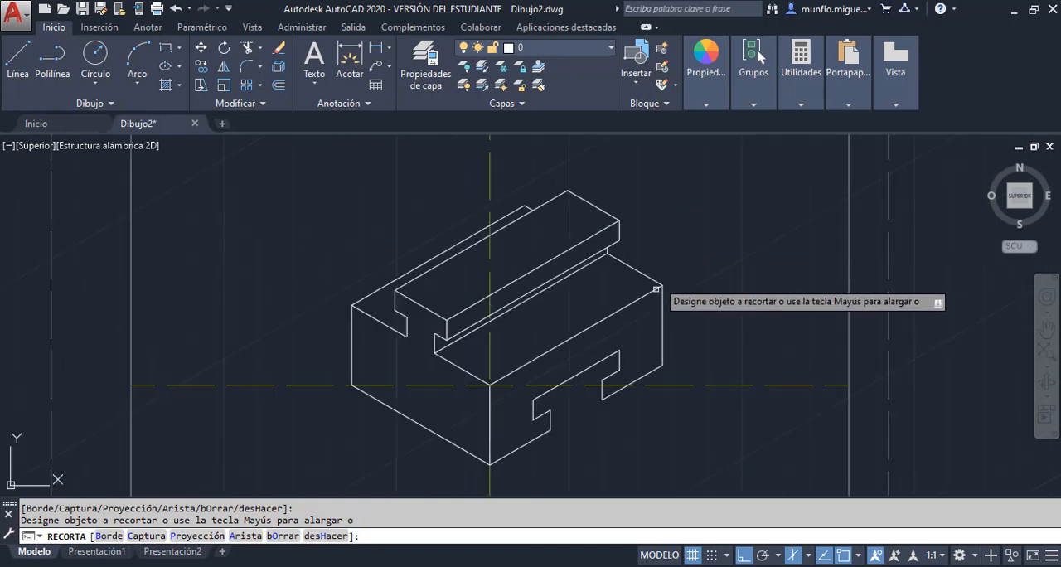
scroll(647, 384, up, 3)
scroll(646, 385, down, 3)
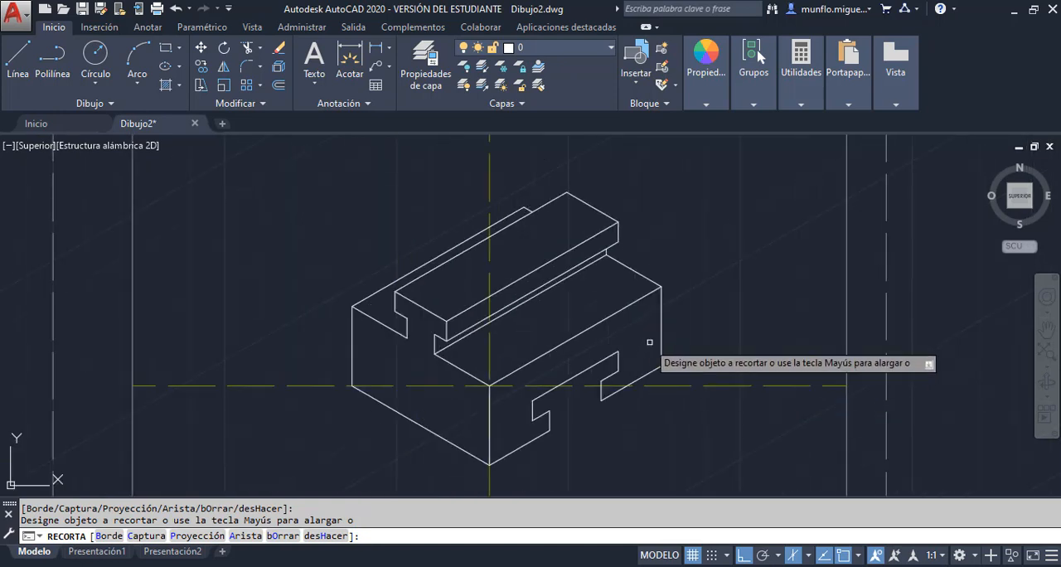
key(Escape)
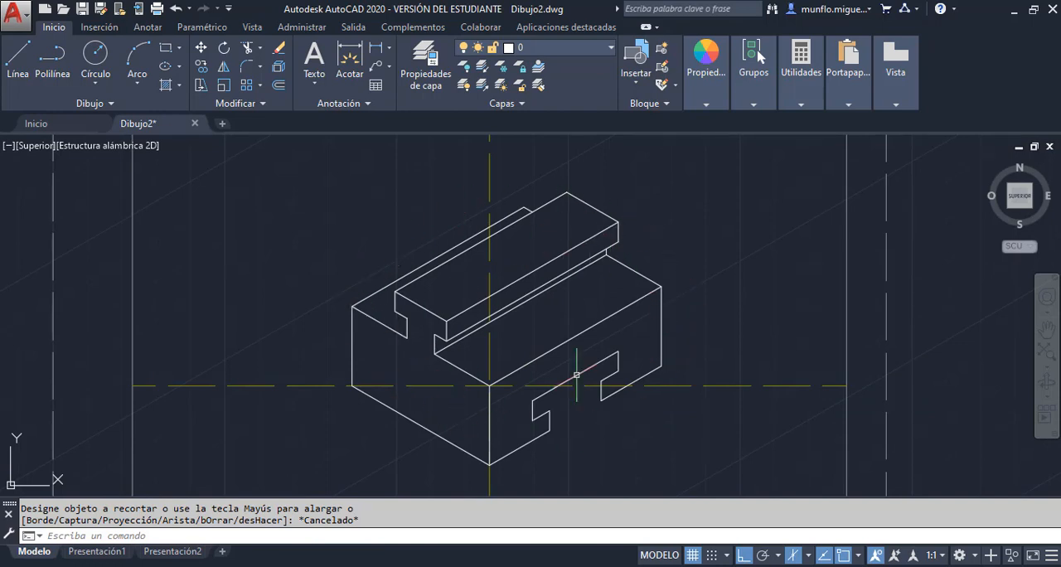
Switch to the left isoplane and draw a depth line along 150° from the lower right corner of the slot's wide part
scroll(613, 377, up, 3)
scroll(601, 389, down, 3)
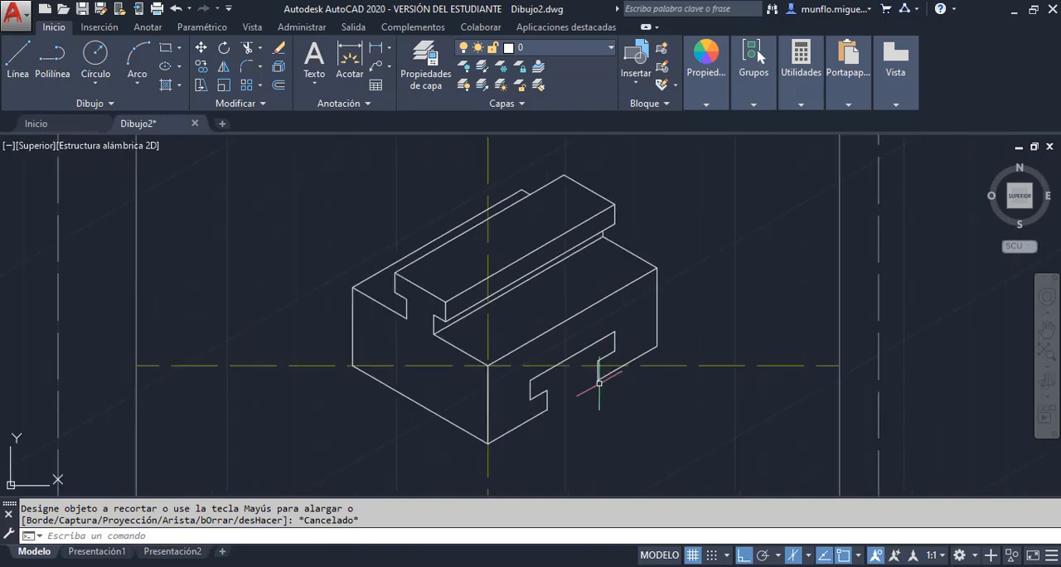
scroll(598, 382, up, 4)
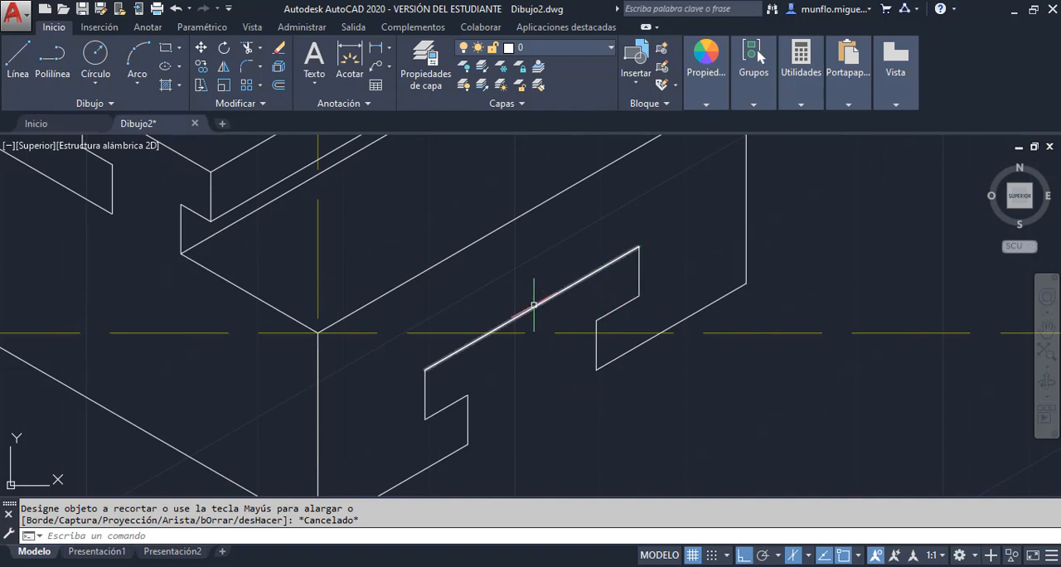
key(F5)
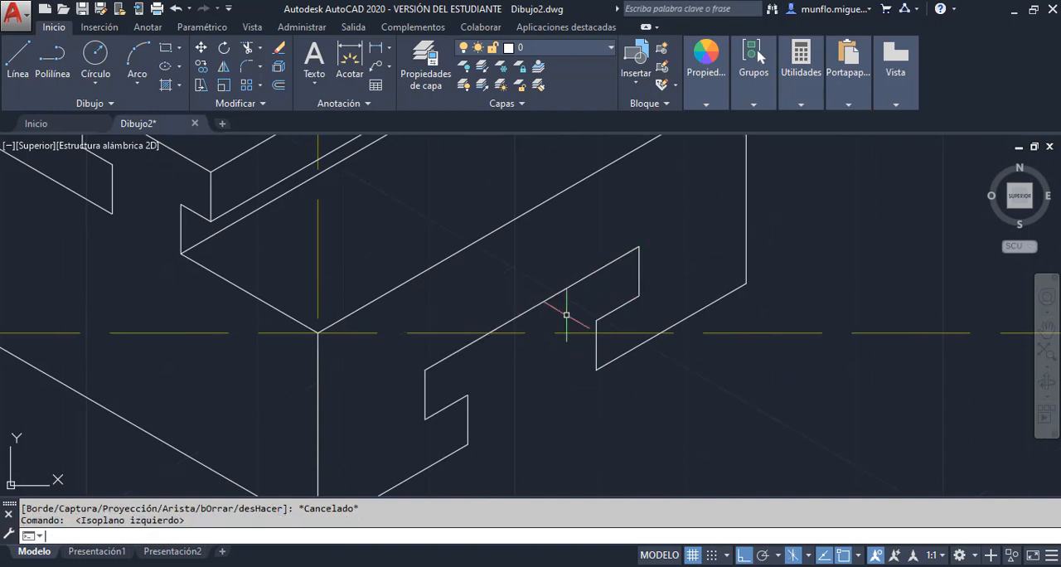
click(37, 71)
click(639, 295)
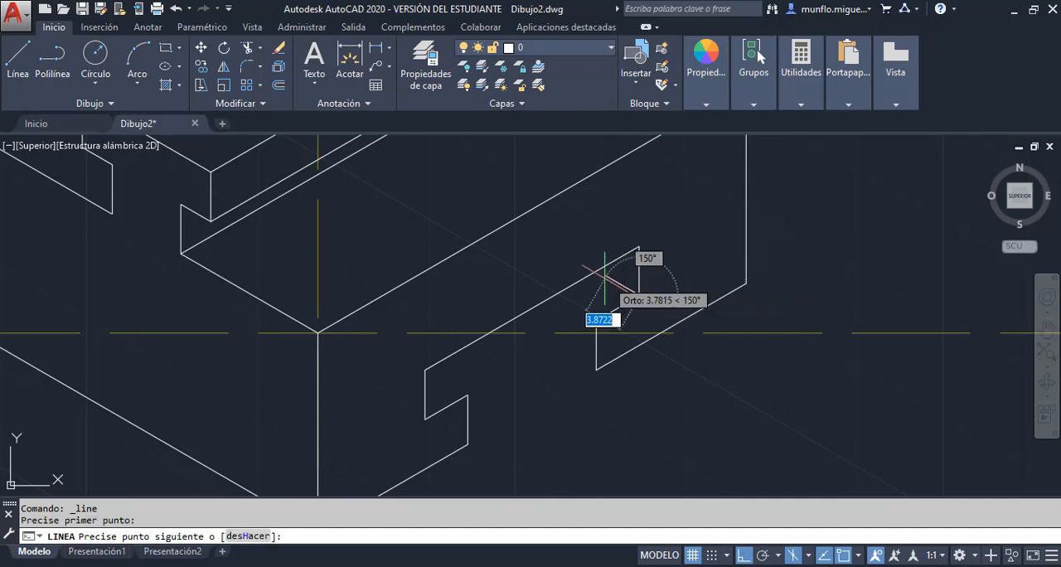
click(573, 262)
key(Escape)
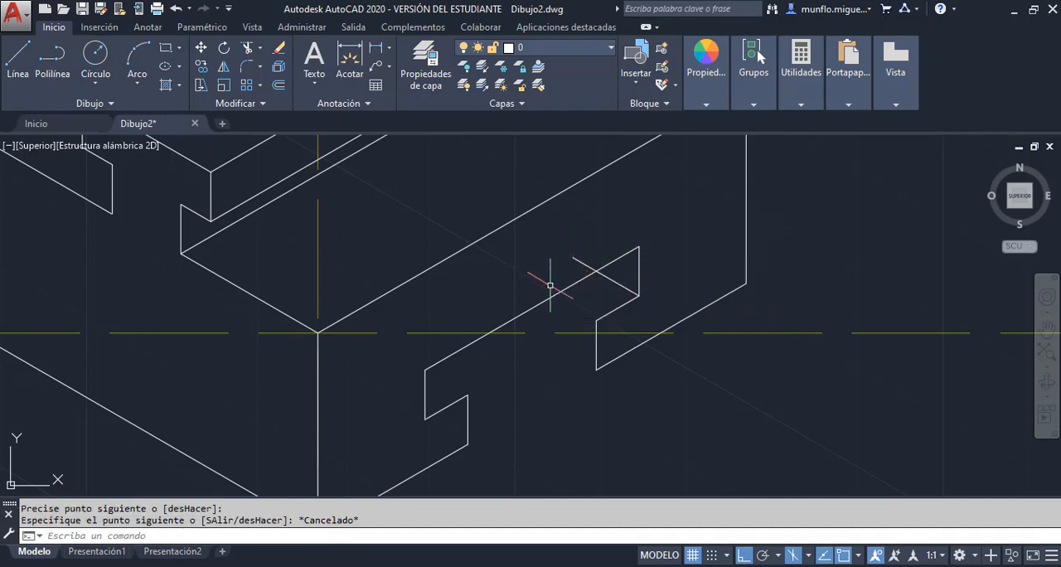
Draw depth lines along 150° from the upper and lower corners of the slot opening's right side
click(18, 60)
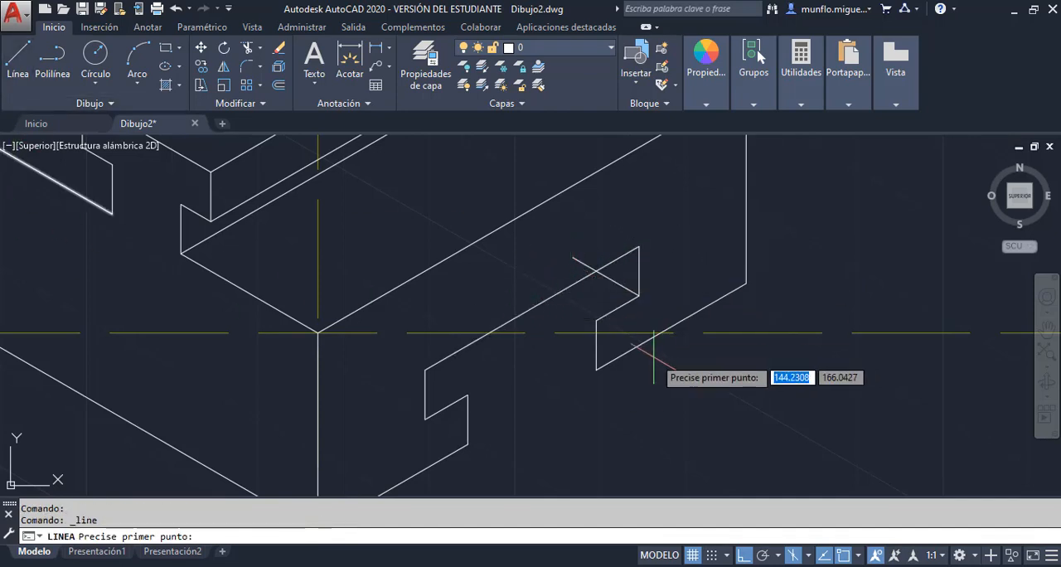
click(596, 320)
key(Escape)
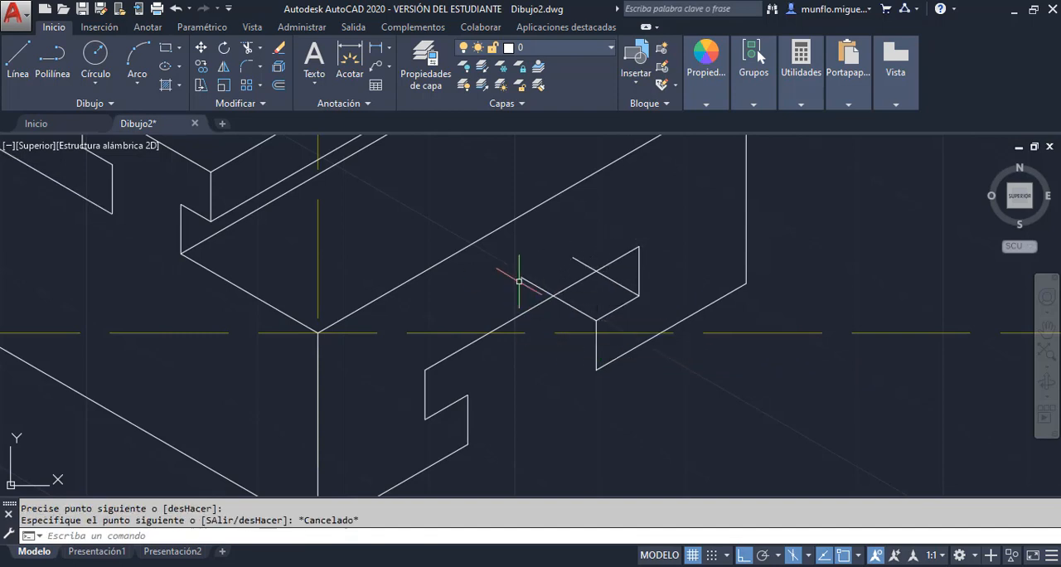
key(Return)
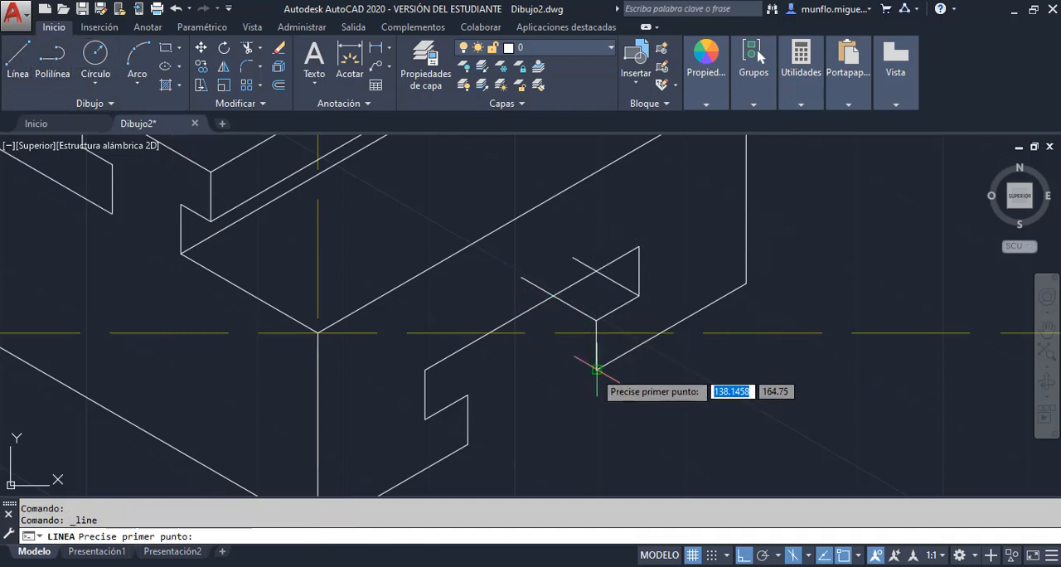
click(594, 367)
key(Escape)
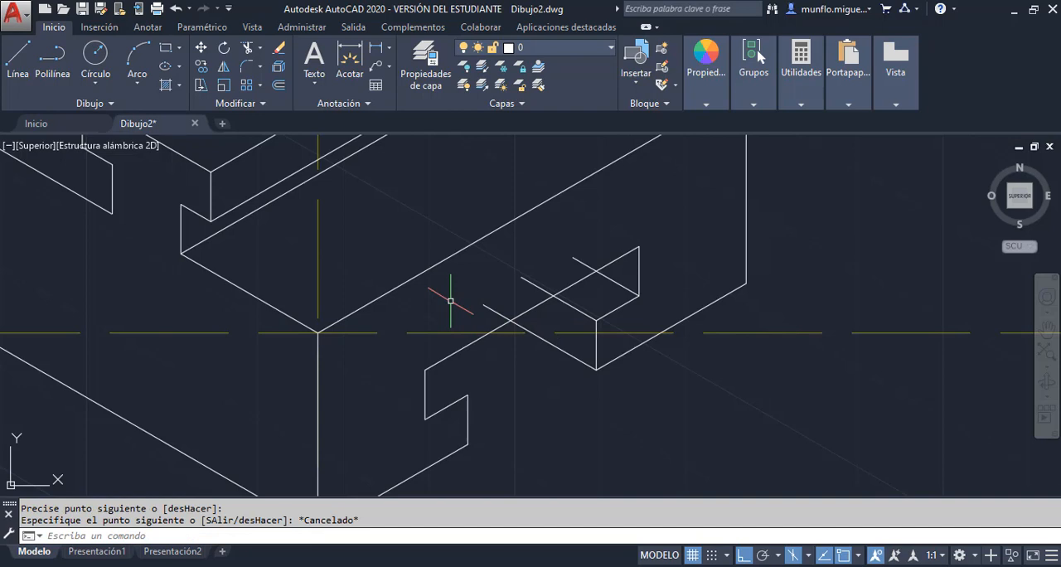
Draw a depth line along 150° from the upper end of the slot neck's left edge, past the slot opening's upper left corner
click(18, 60)
click(425, 370)
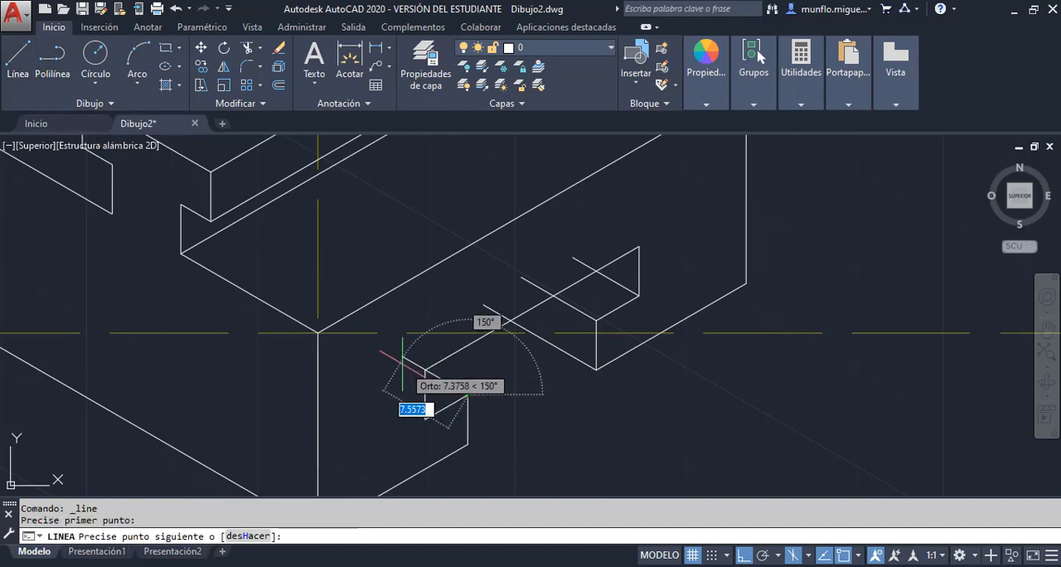
click(403, 358)
key(Escape)
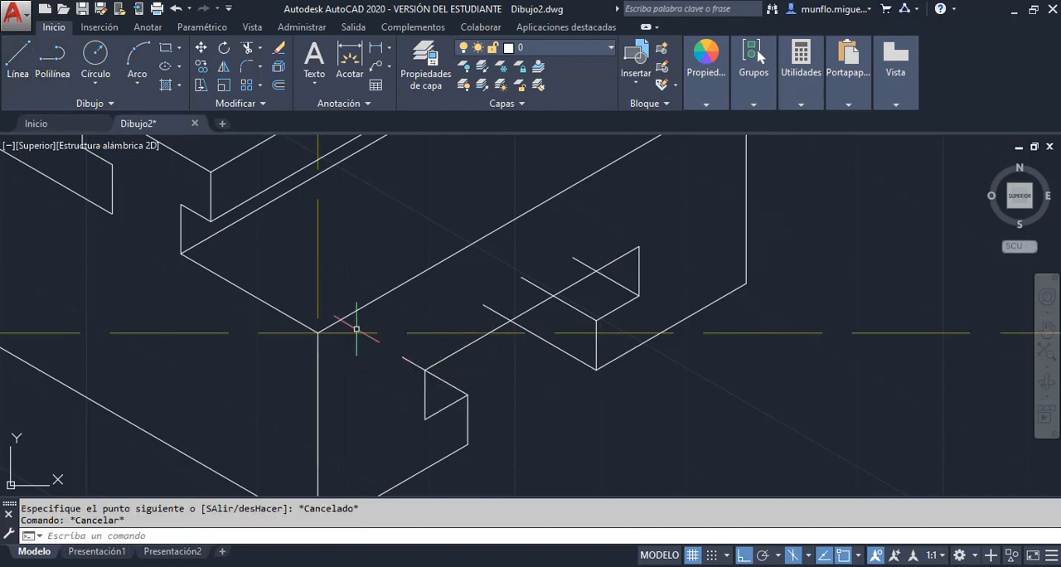
Trim the ends of the four depth lines that extend beyond the slot opening's outline on the front face
click(240, 50)
key(Return)
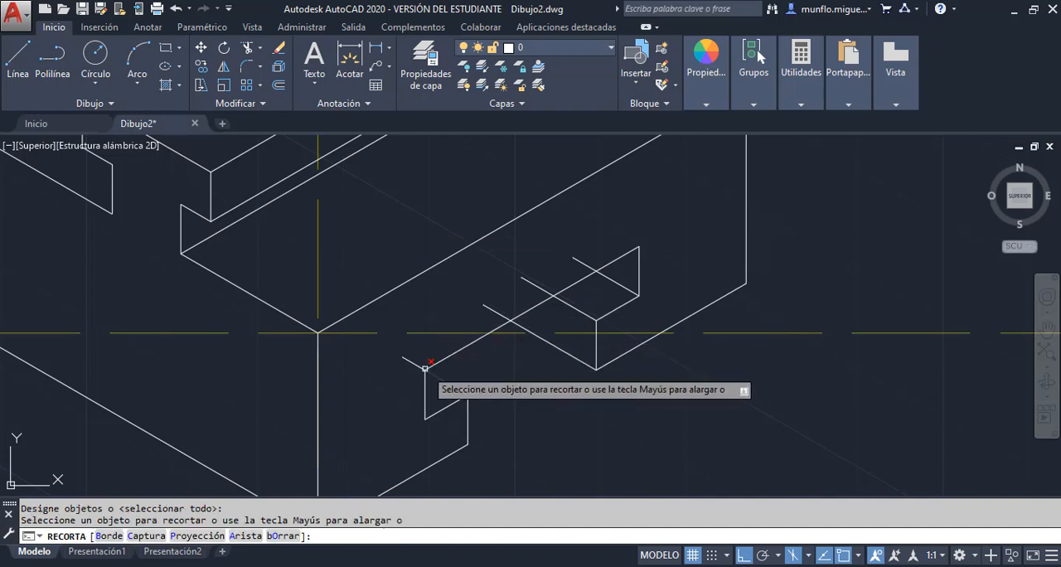
click(421, 366)
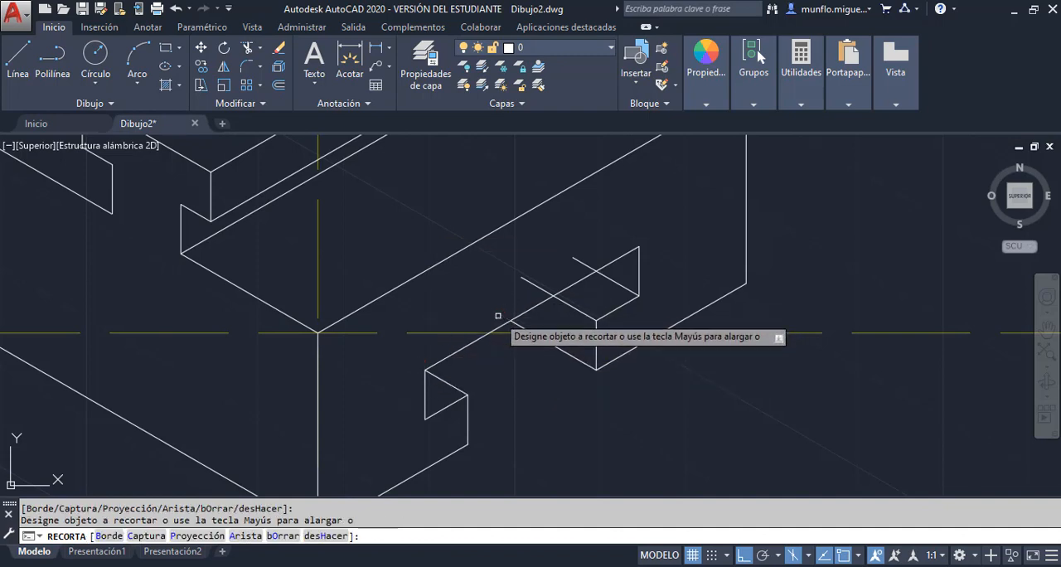
click(535, 286)
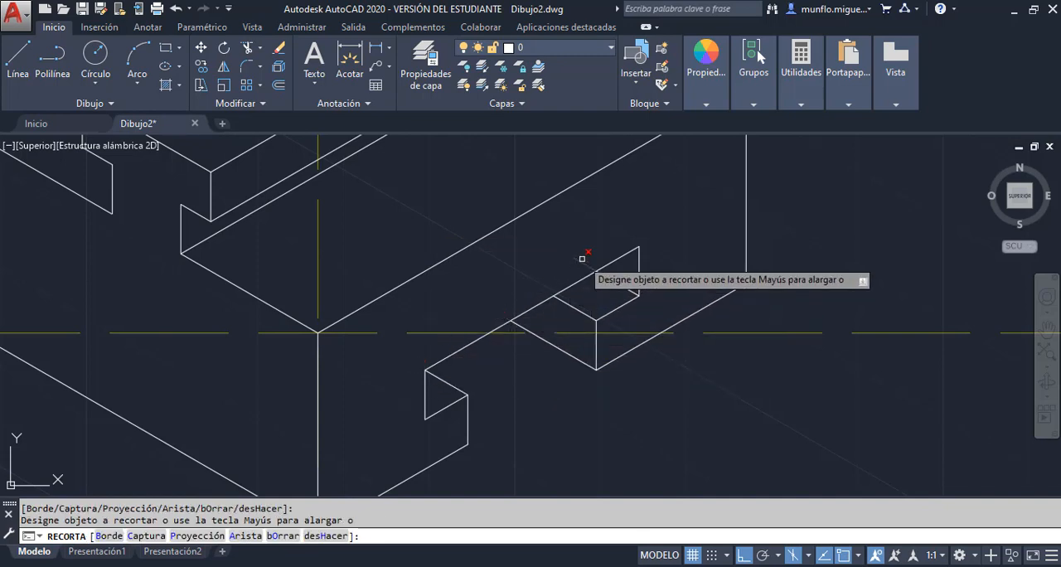
key(Escape)
Examine the whole finished block and compare it with the Unidad 2-Practica 2 PDF
scroll(729, 306, down, 2)
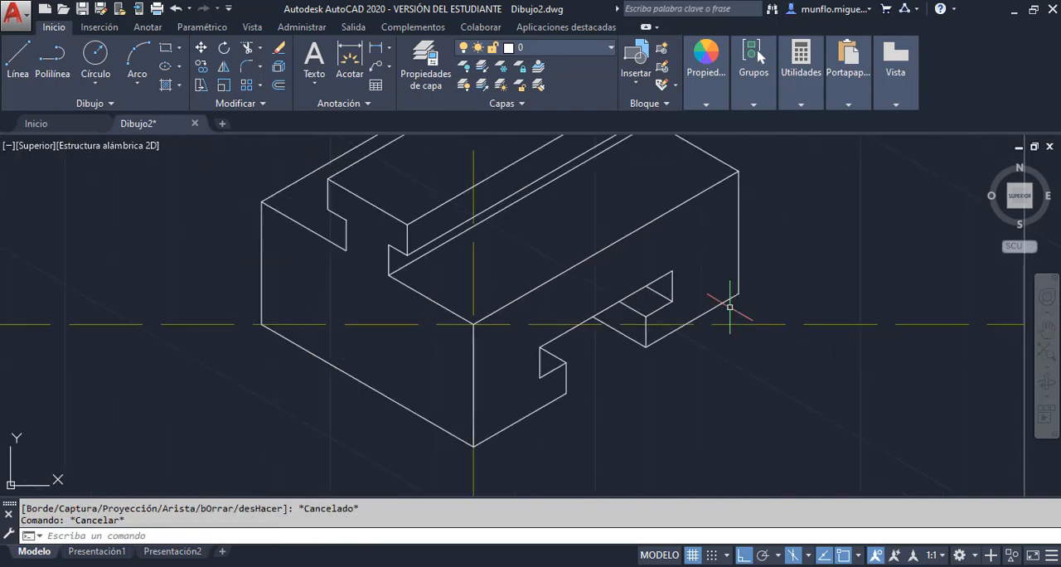
scroll(730, 307, down, 2)
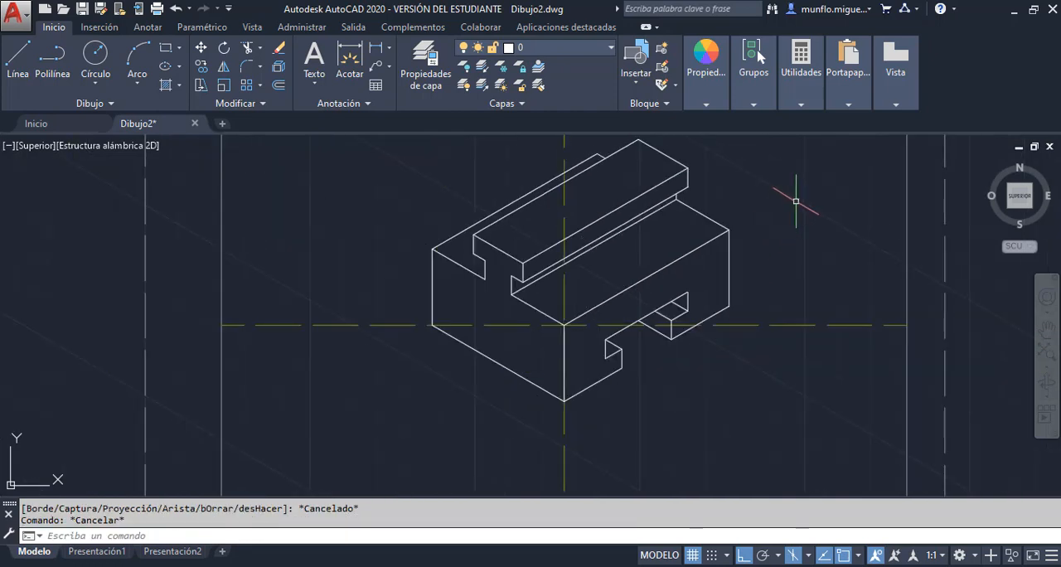
scroll(775, 225, down, 2)
scroll(819, 167, up, 2)
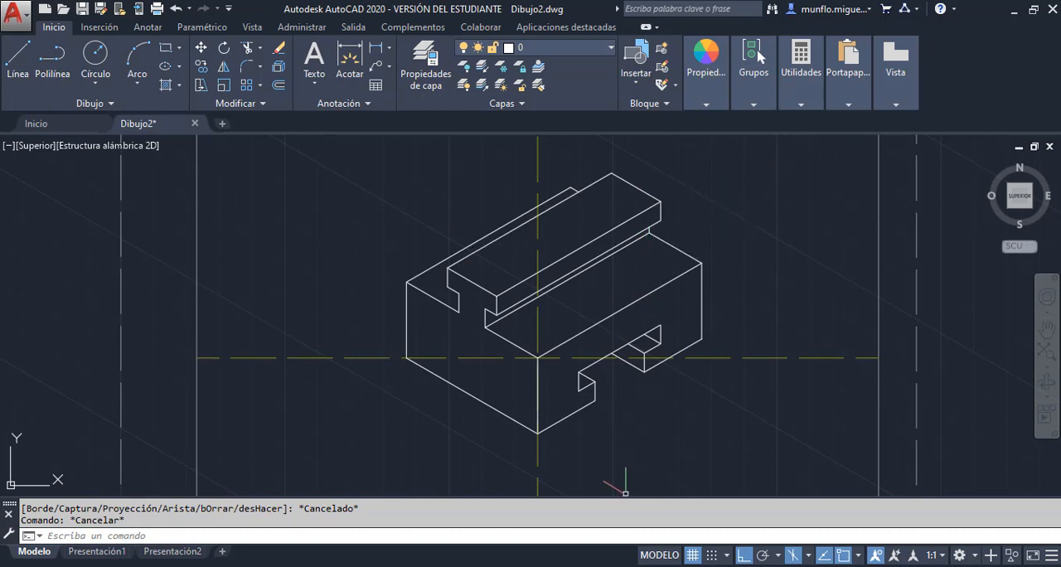
key(alt+Tab)
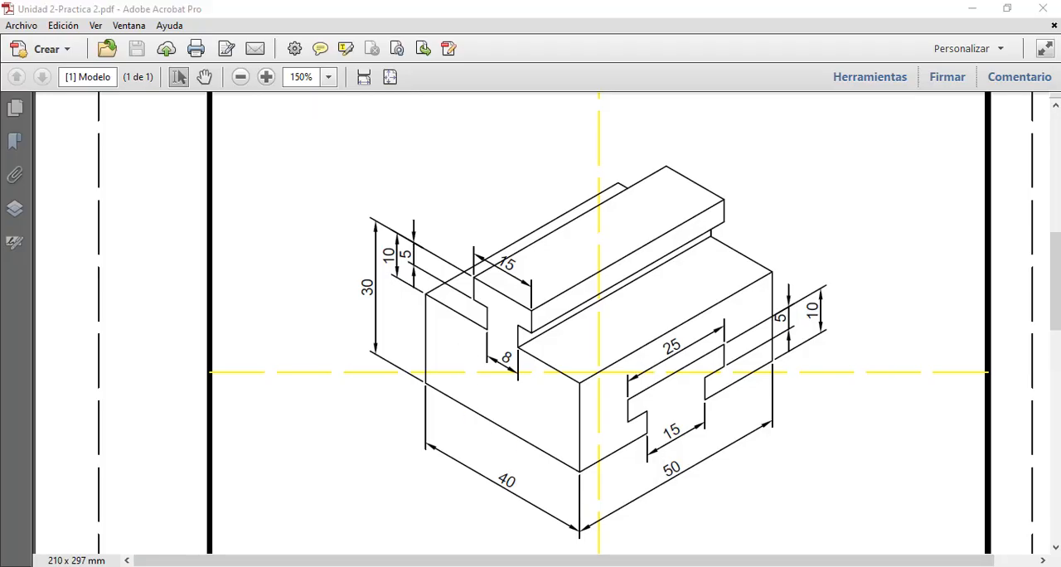
key(alt+Tab)
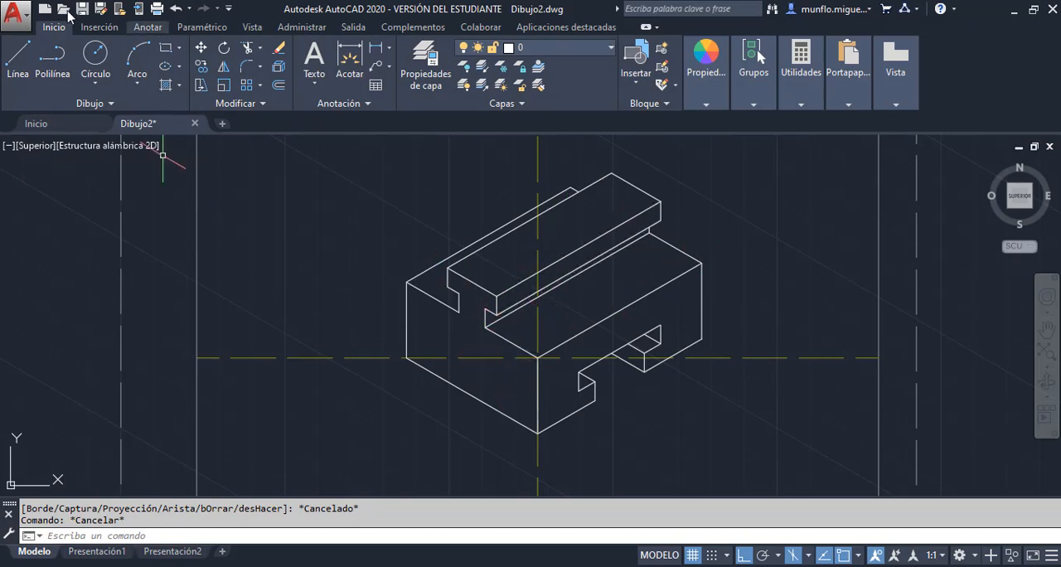
click(14, 14)
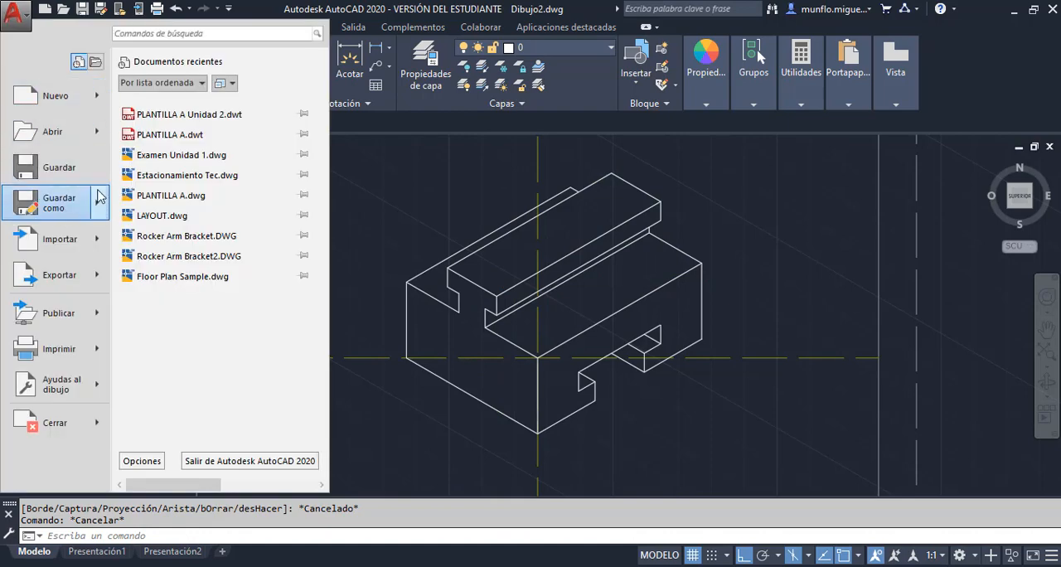
mouse_move(100, 196)
click(380, 246)
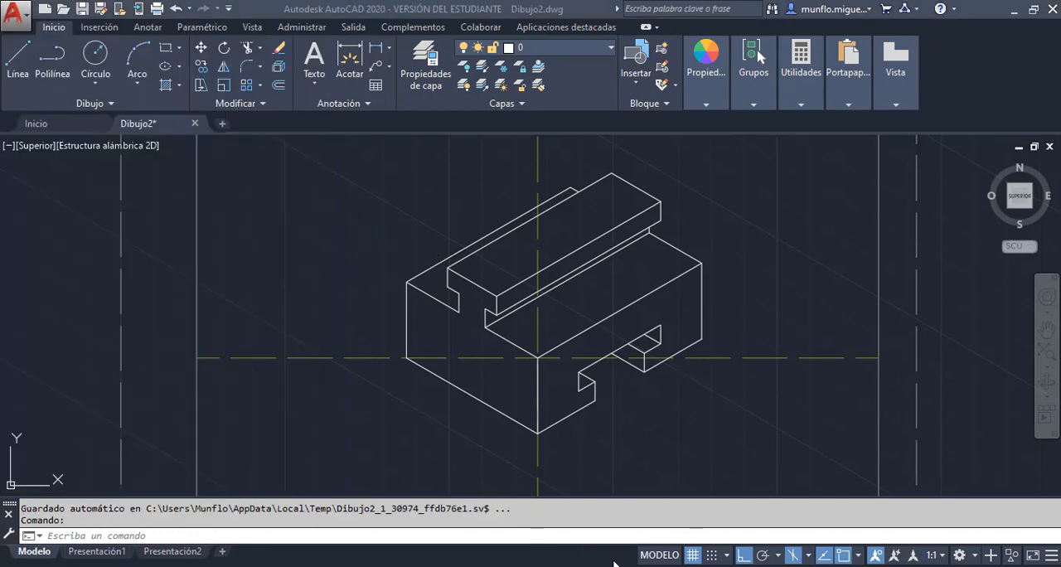
Close the Unidad 2-Practica 2 PDF and bring up the Unidad 2-Practica 3 PDF
mouse_move(591, 566)
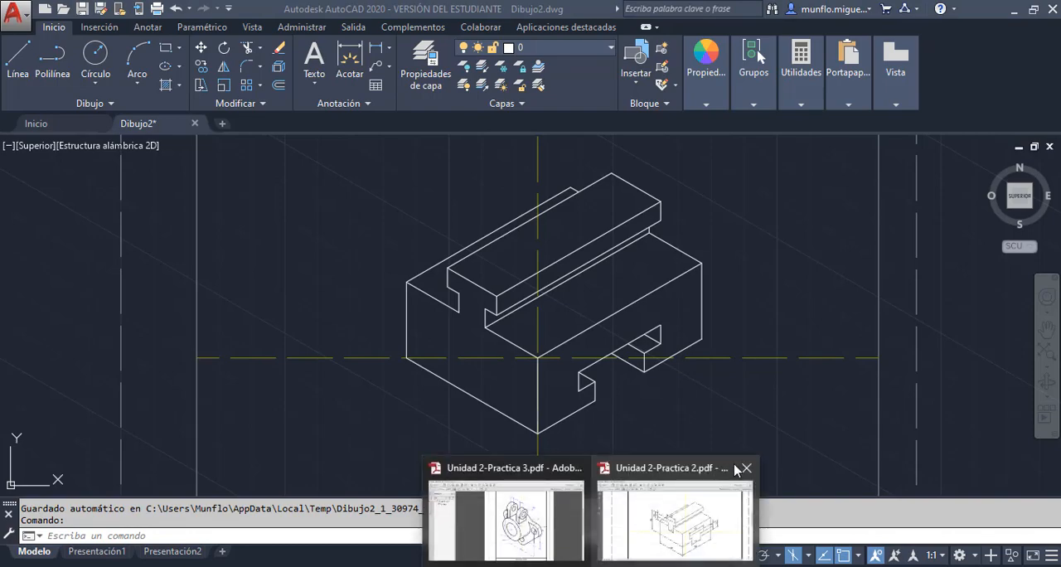
click(745, 469)
click(636, 498)
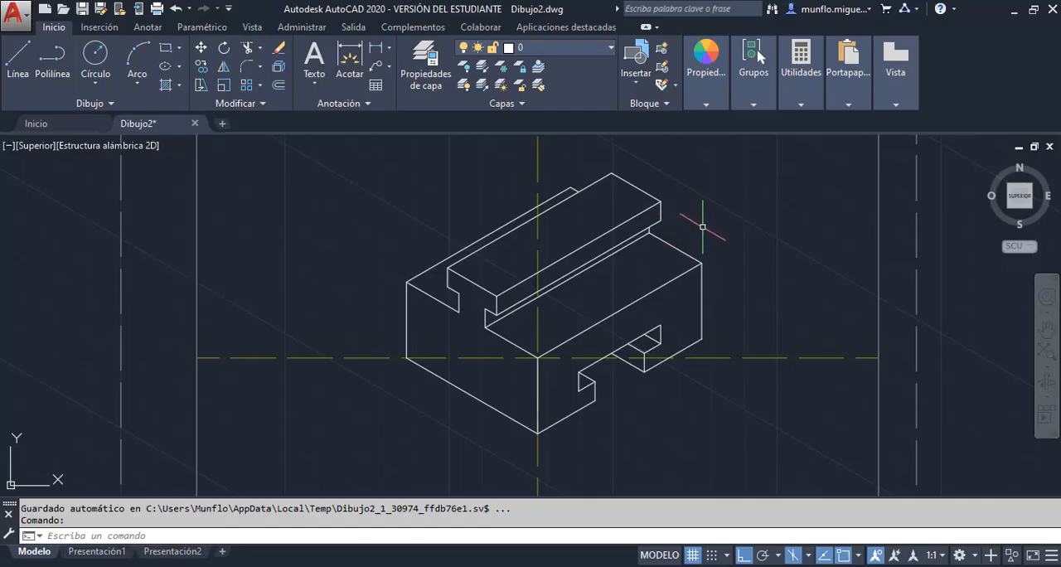
Erase the whole slotted block from the sheet, keeping the template's frame and centre lines
mouse_move(786, 214)
mouse_down()
mouse_move(682, 426)
mouse_move(315, 218)
mouse_move(572, 174)
mouse_move(618, 152)
mouse_move(746, 184)
mouse_move(783, 219)
mouse_up()
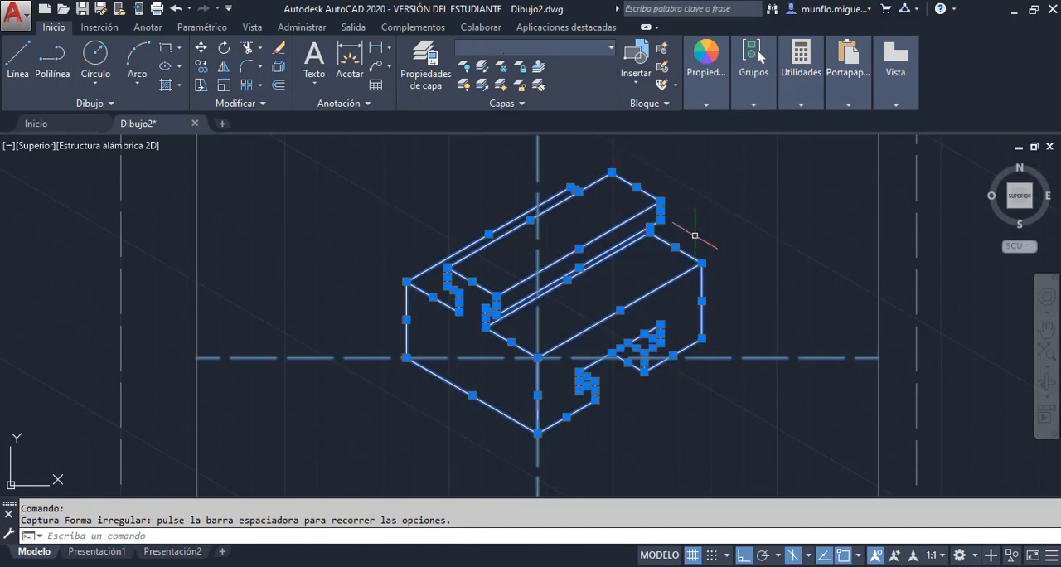
key(Delete)
scroll(590, 302, down, 2)
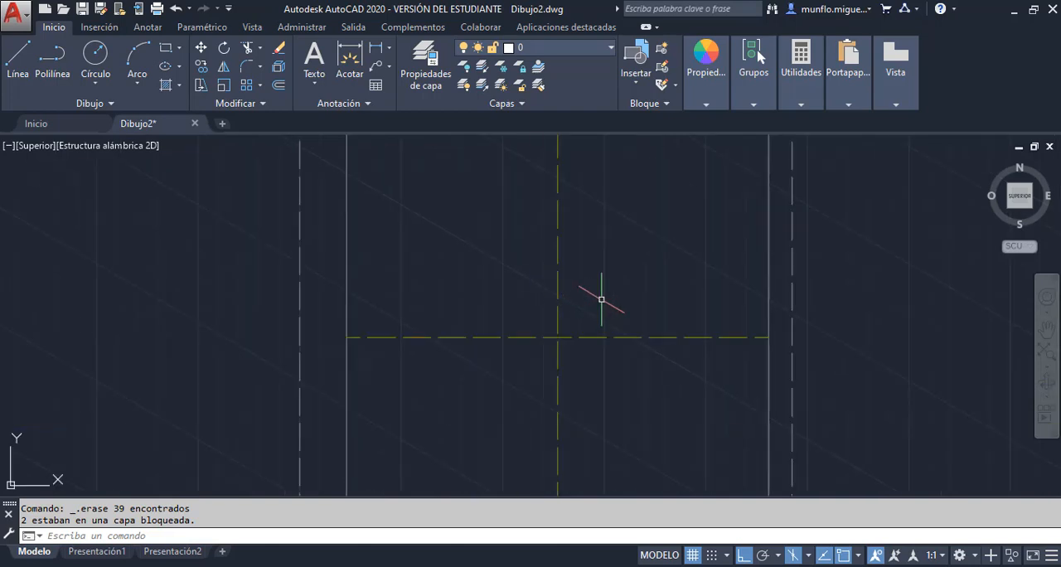
scroll(601, 299, down, 2)
scroll(666, 213, up, 2)
scroll(669, 208, down, 2)
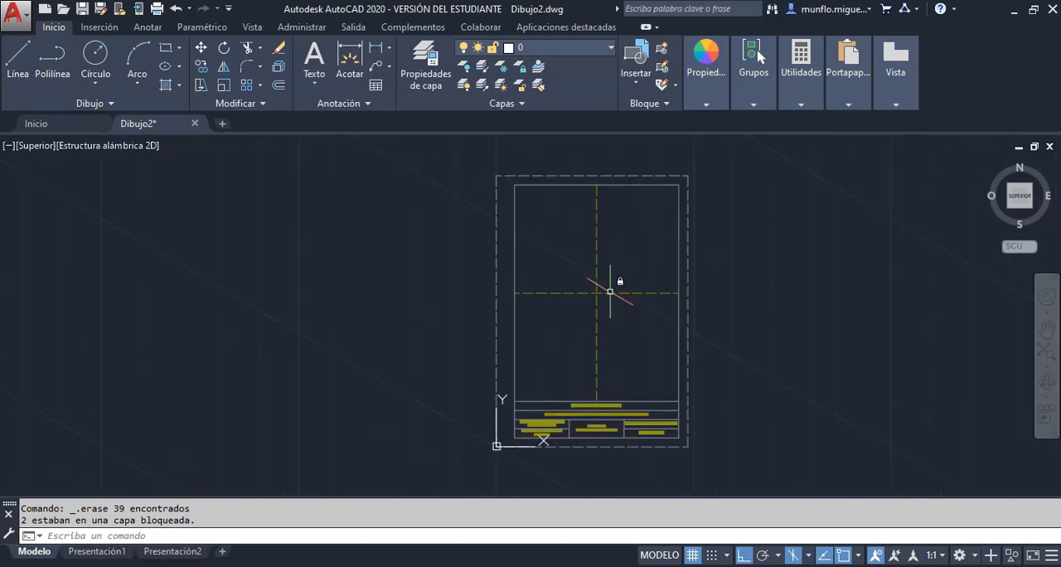
scroll(610, 290, up, 3)
scroll(609, 240, down, 2)
scroll(616, 336, up, 1)
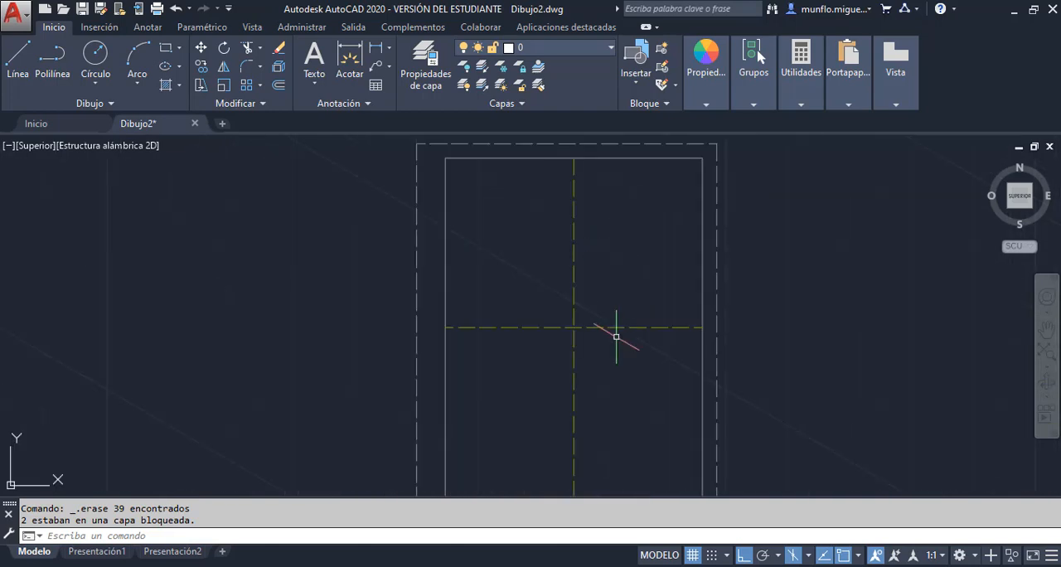
Consult the Unidad 2-Practica 3 PDF and draw a left-isoplane isocircle of radius 35 centred on the crossing of the centre lines
click(637, 566)
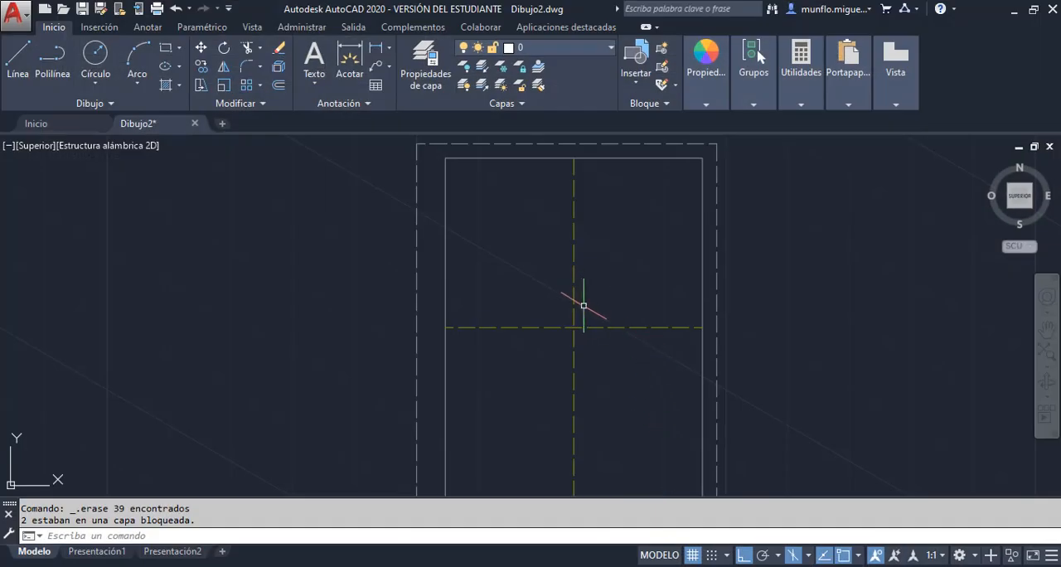
text(ELIPSE)
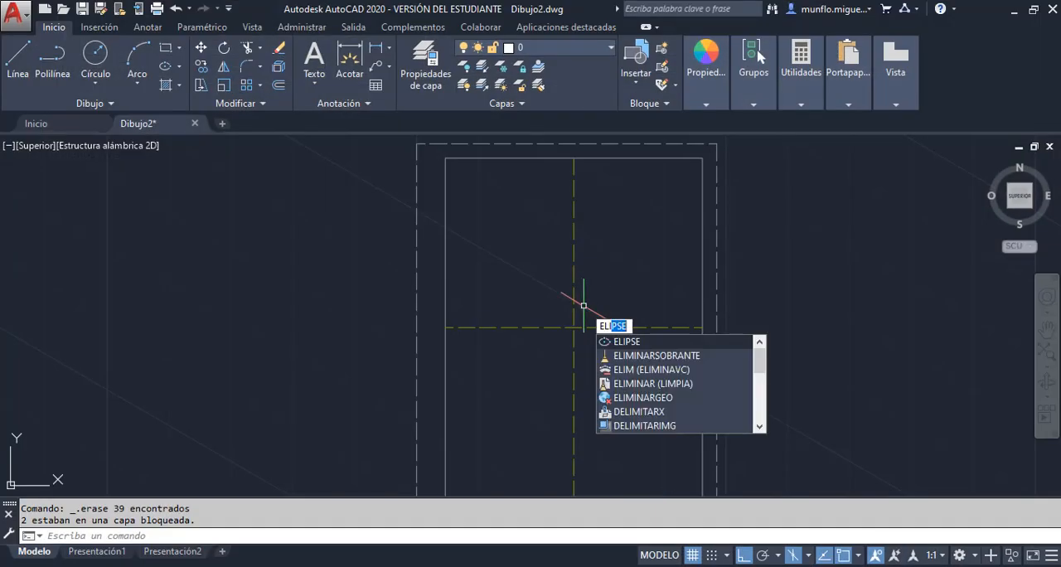
key(Return)
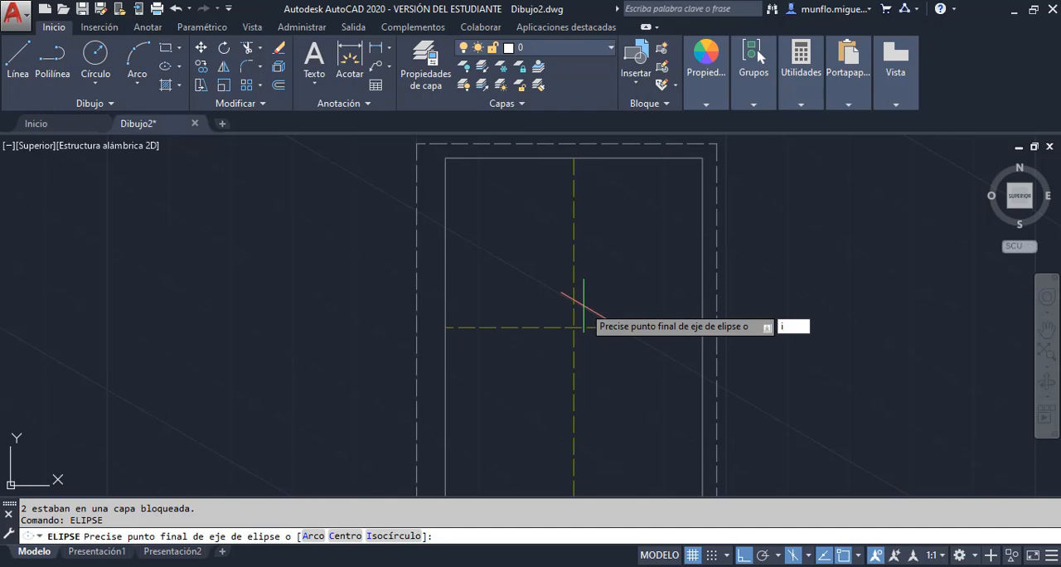
key(Return)
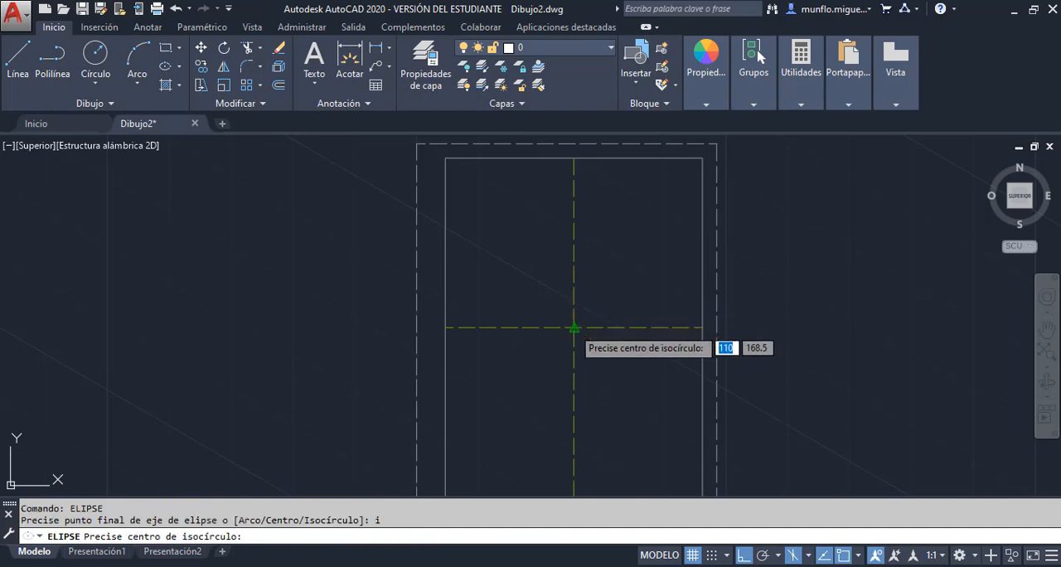
click(573, 327)
text(3)
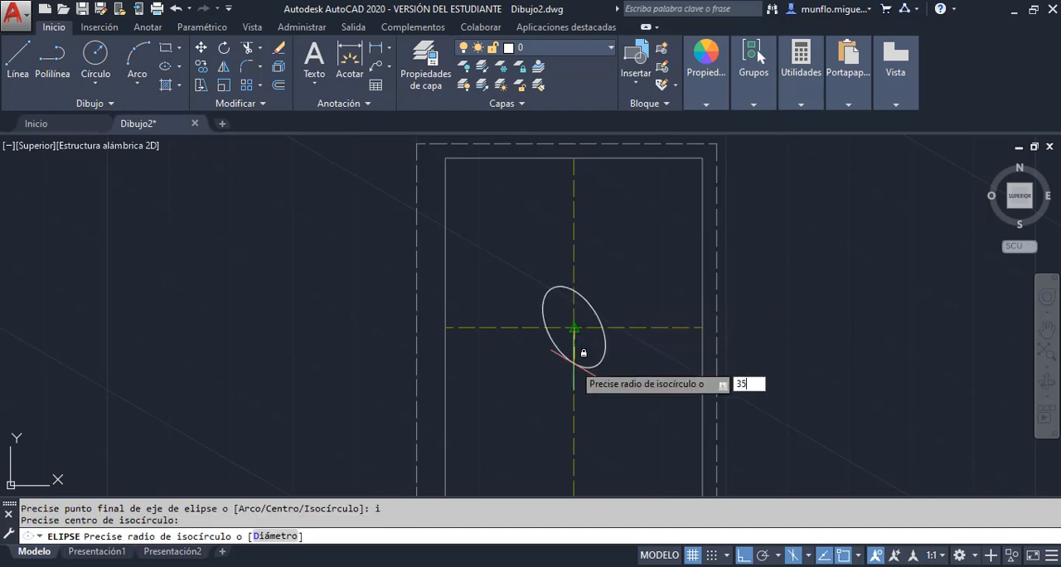
text(5)
key(Return)
scroll(569, 328, down, 2)
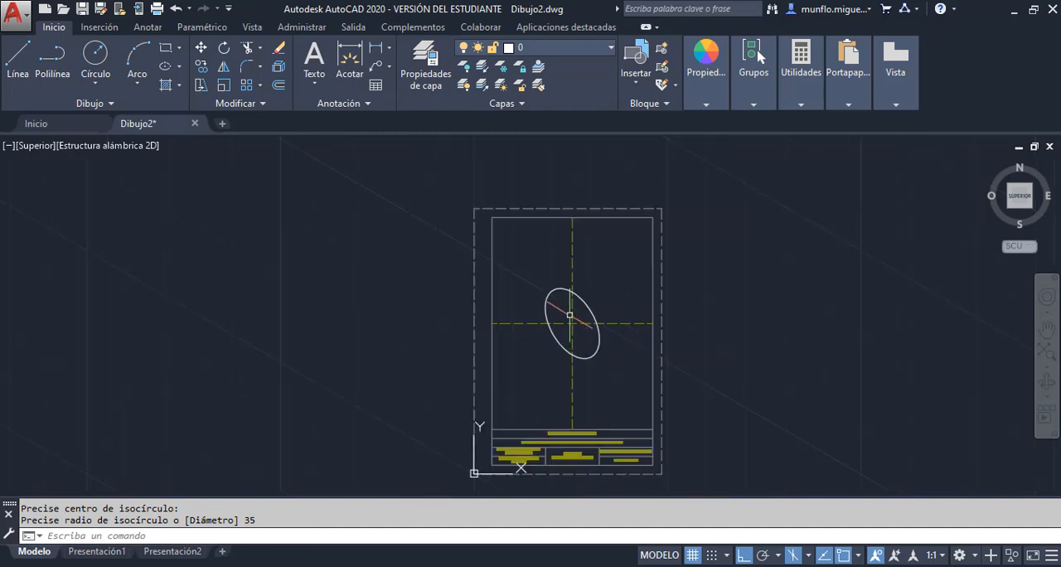
scroll(571, 315, up, 4)
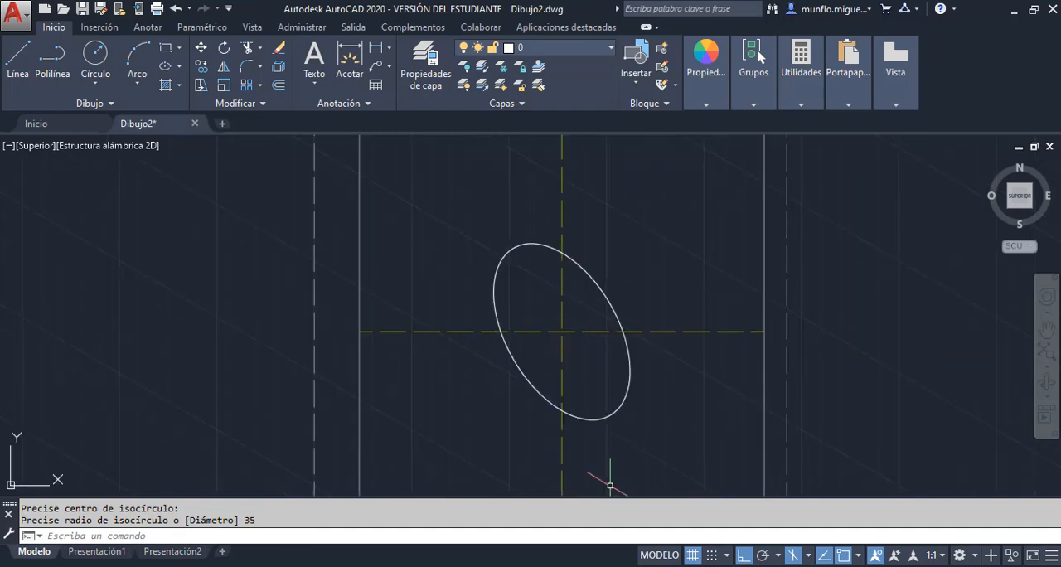
Switch to the right isoplane and draw a 38-unit line along 210° from the isocircle's centre
key(alt+Tab)
key(F5)
key(F5)
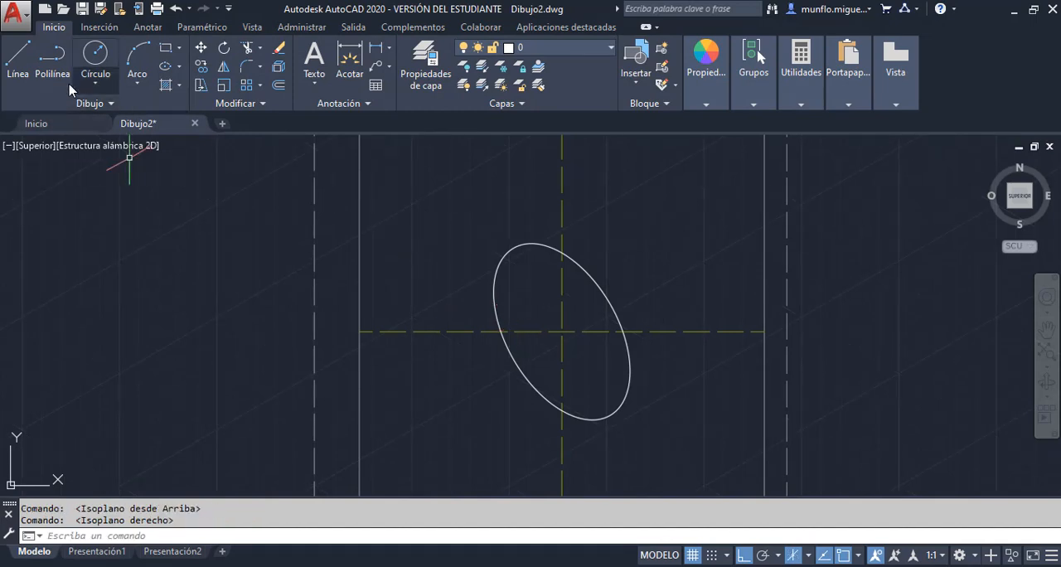
click(14, 62)
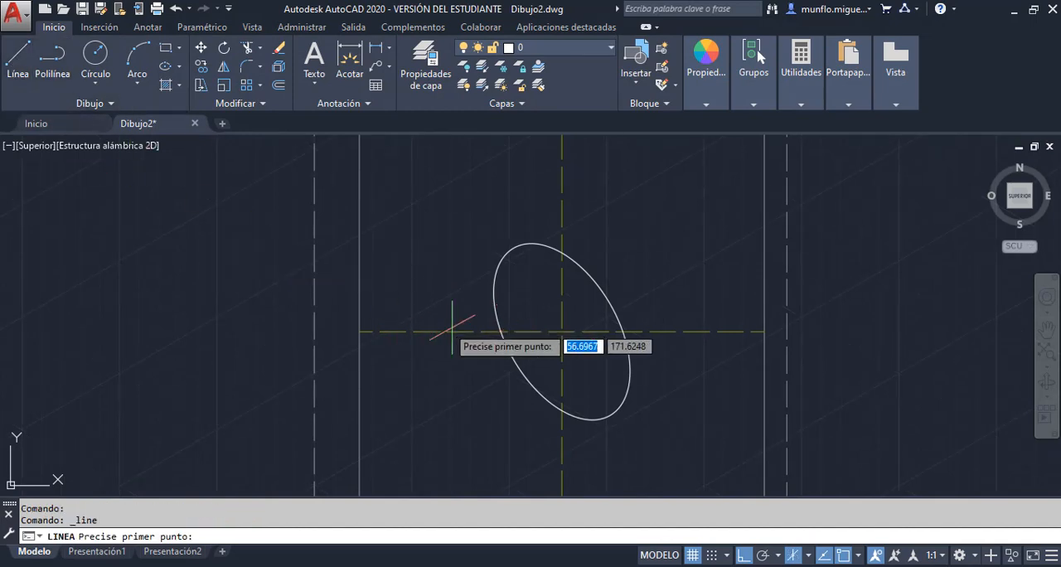
click(562, 332)
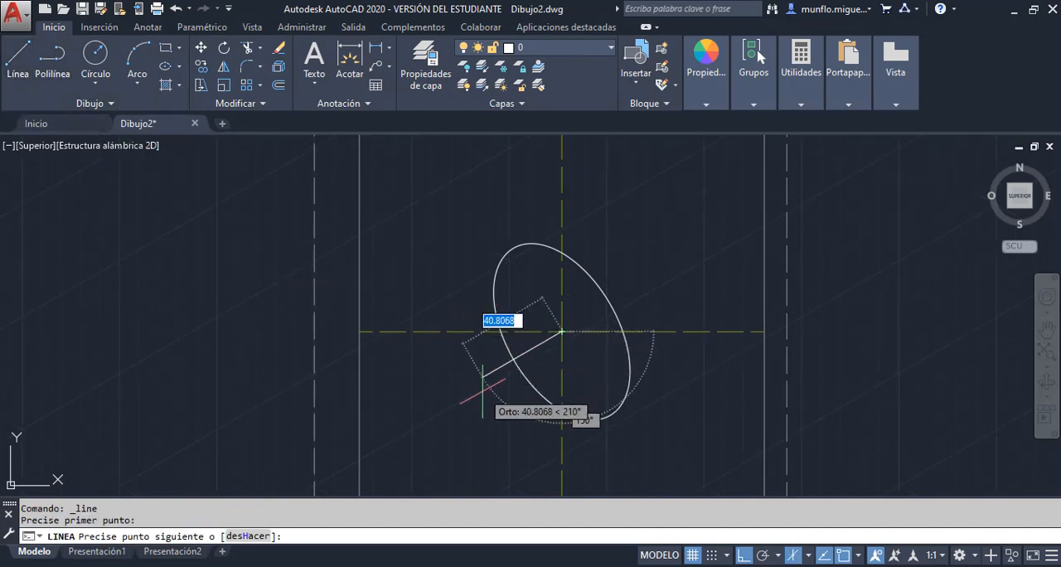
text(38)
key(Return)
key(Escape)
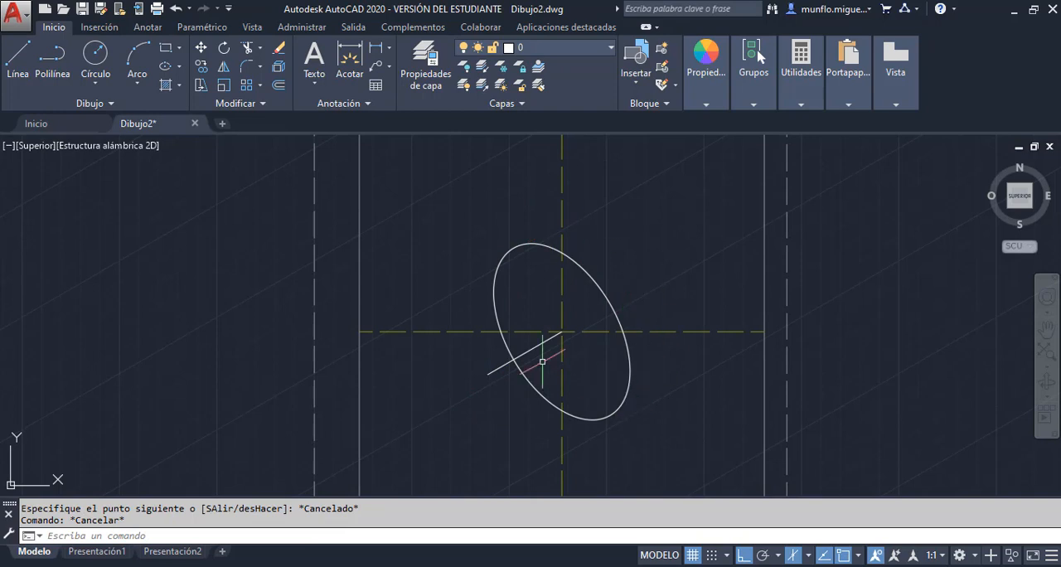
Copy the isocircle from its centre to the far end of the 38-unit line
click(201, 66)
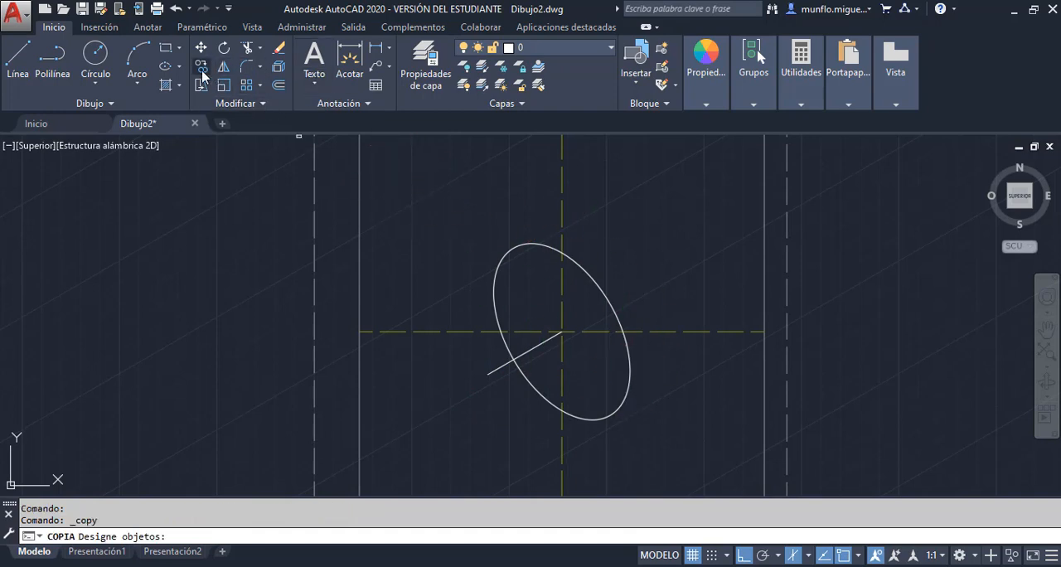
click(523, 244)
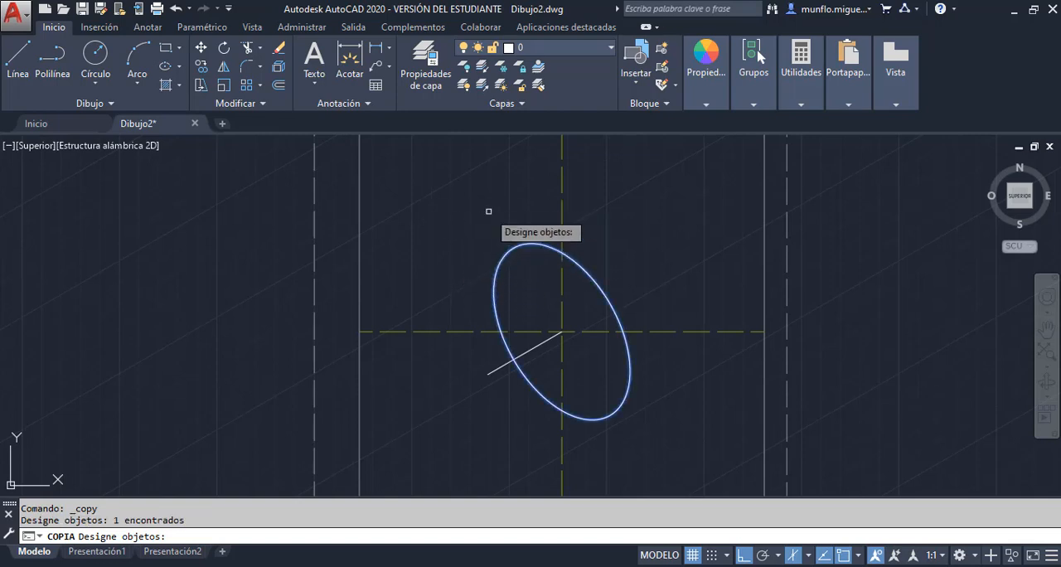
key(Return)
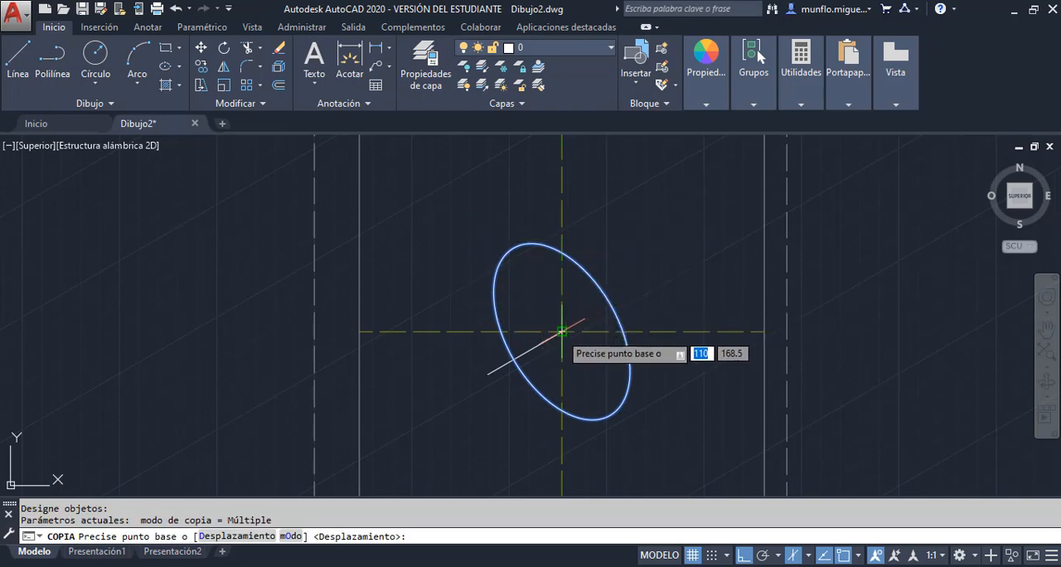
click(563, 331)
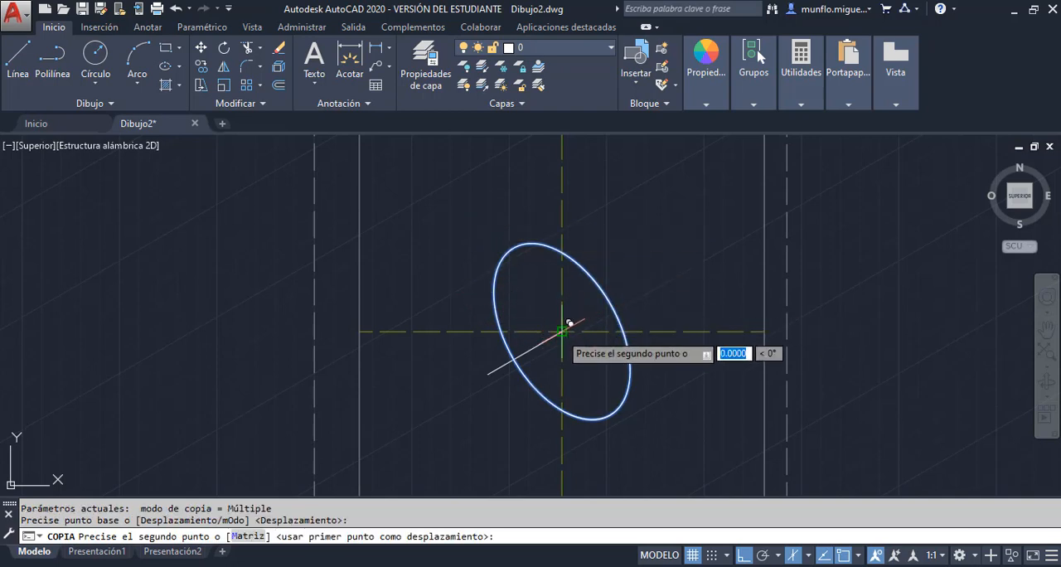
click(496, 366)
key(Escape)
key(Escape)
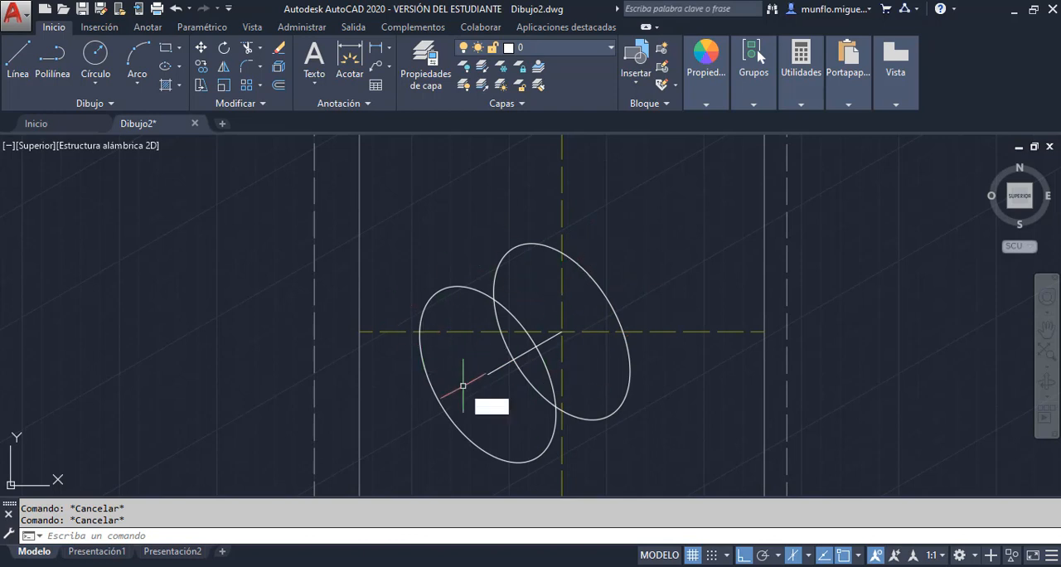
Draw a left-isoplane isocircle of radius 20 at the far end of the 38-unit line, consulting the Practica 3 PDF for its size
key(Return)
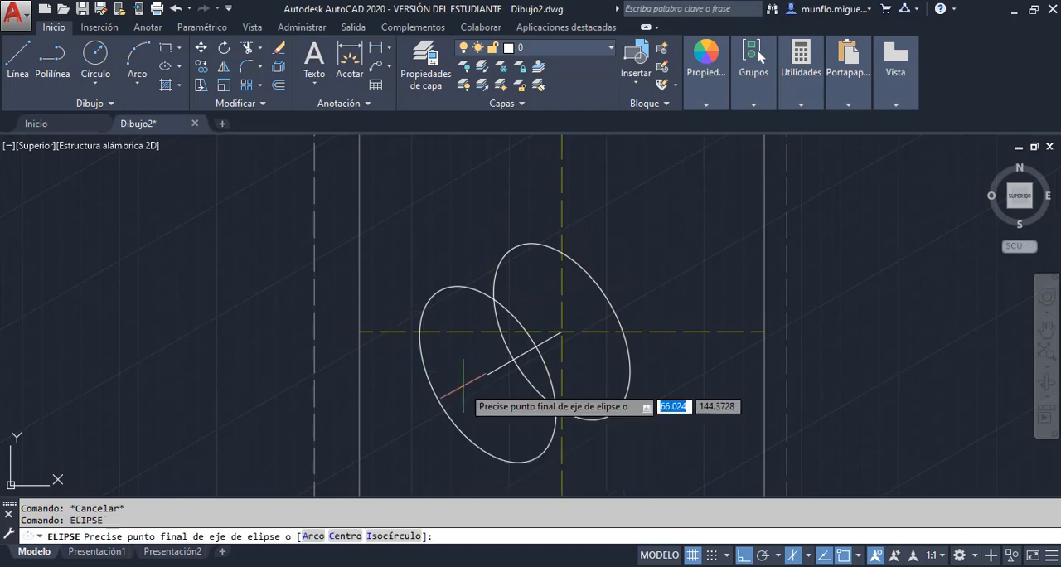
text(i)
key(Return)
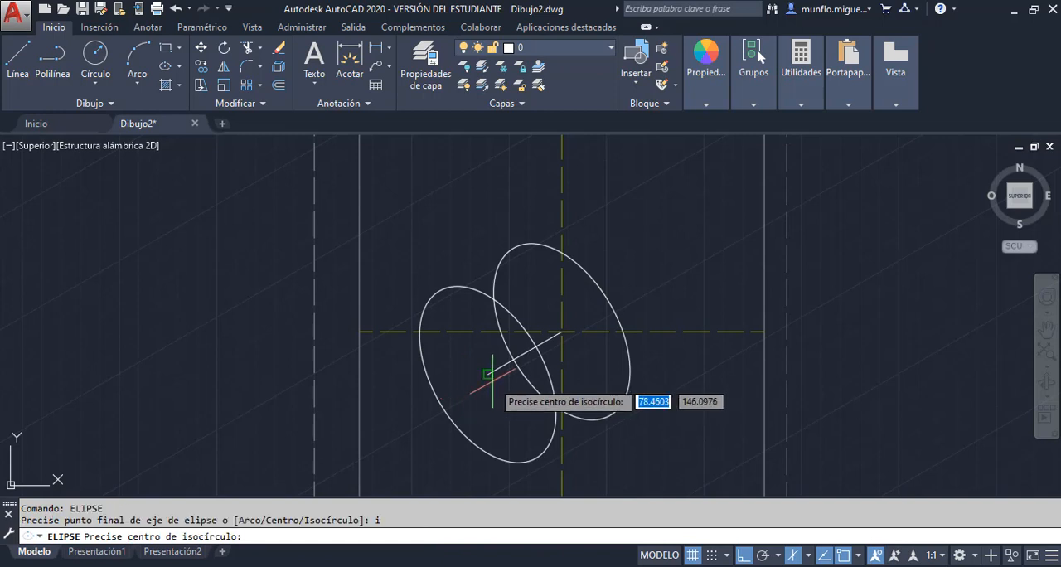
click(488, 373)
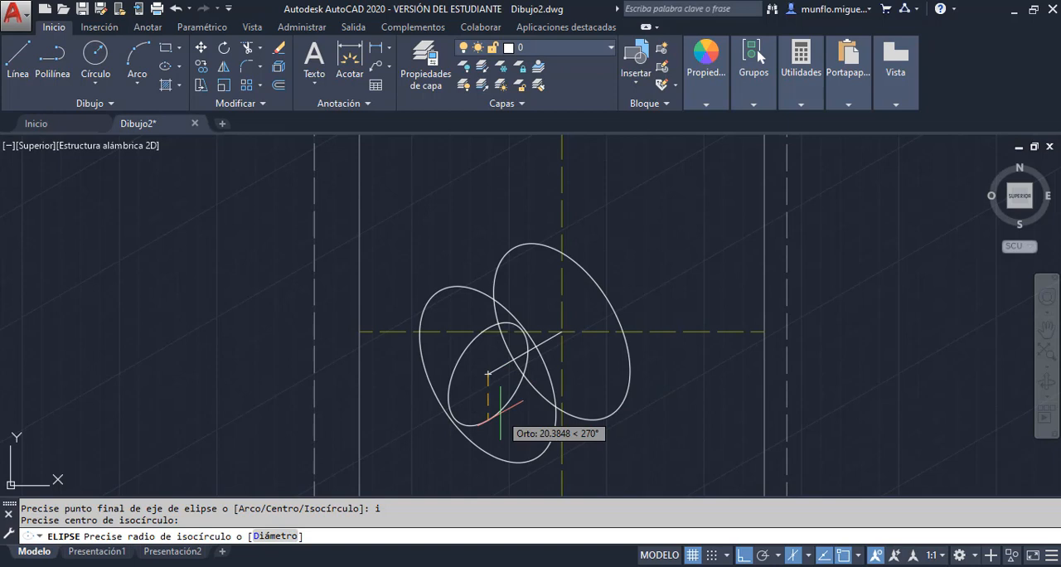
key(F5)
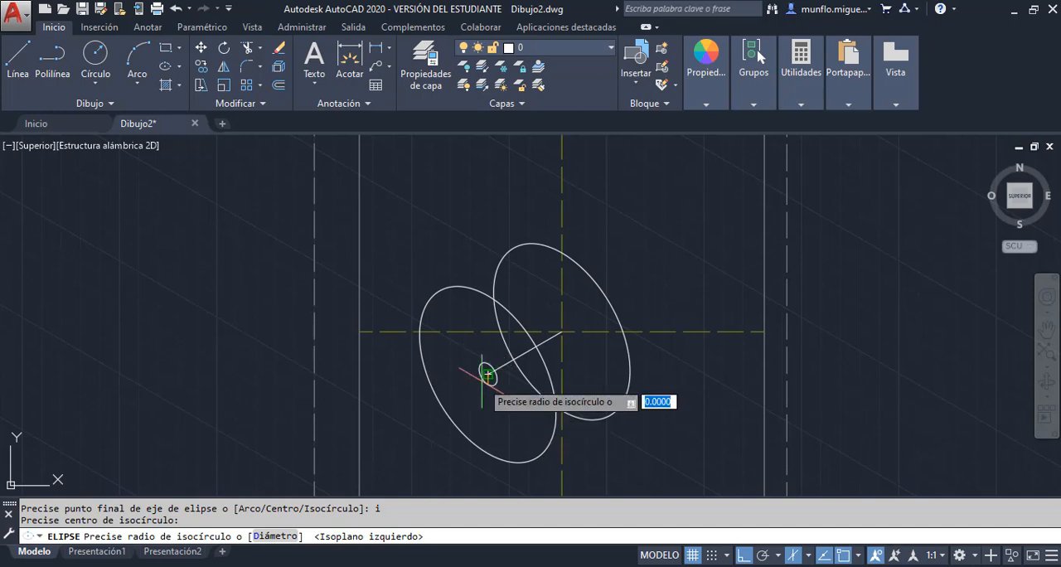
key(alt+Tab)
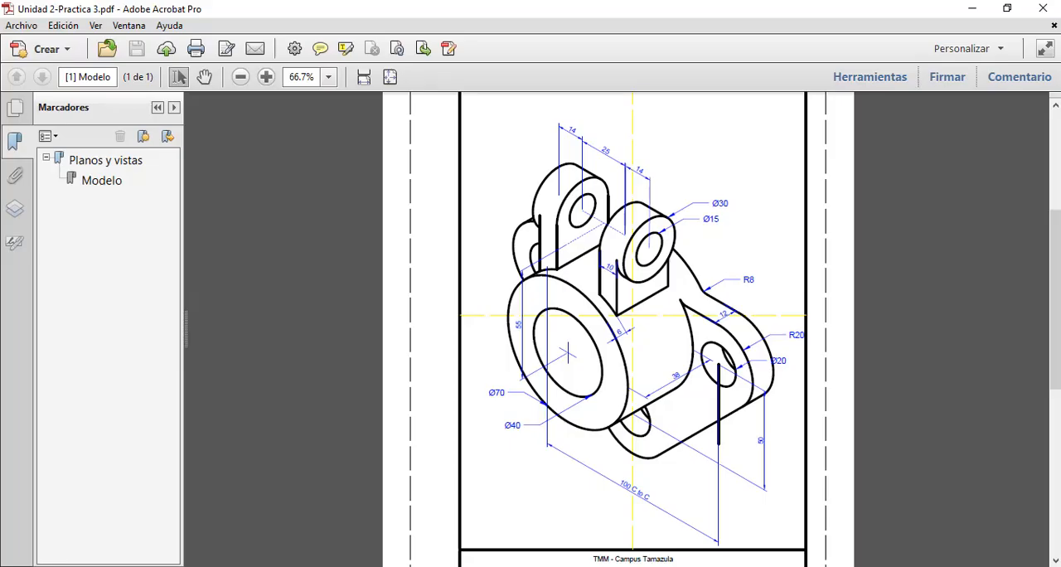
key(alt+Tab)
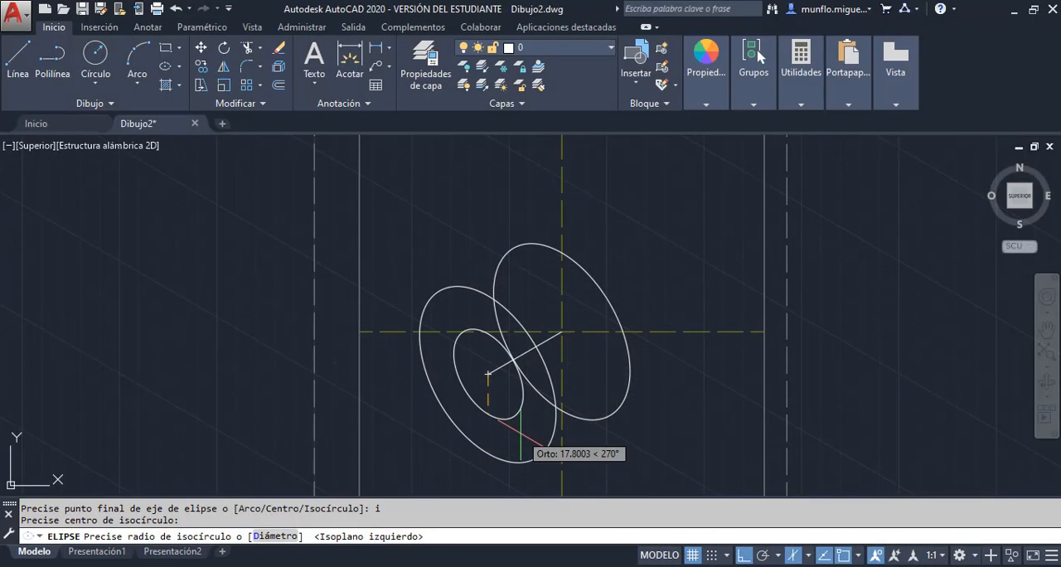
text(20)
key(Return)
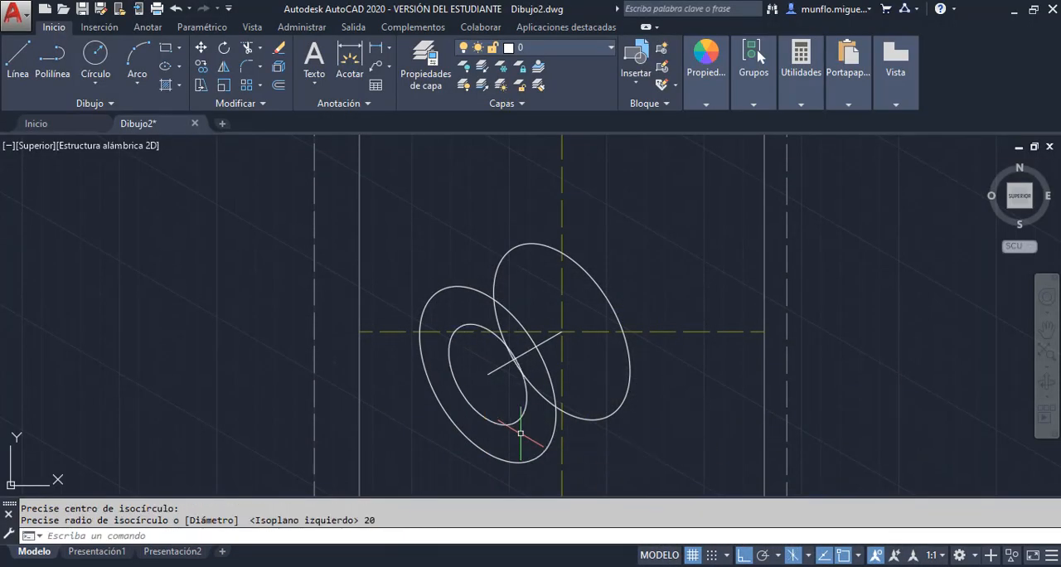
key(Escape)
key(Escape)
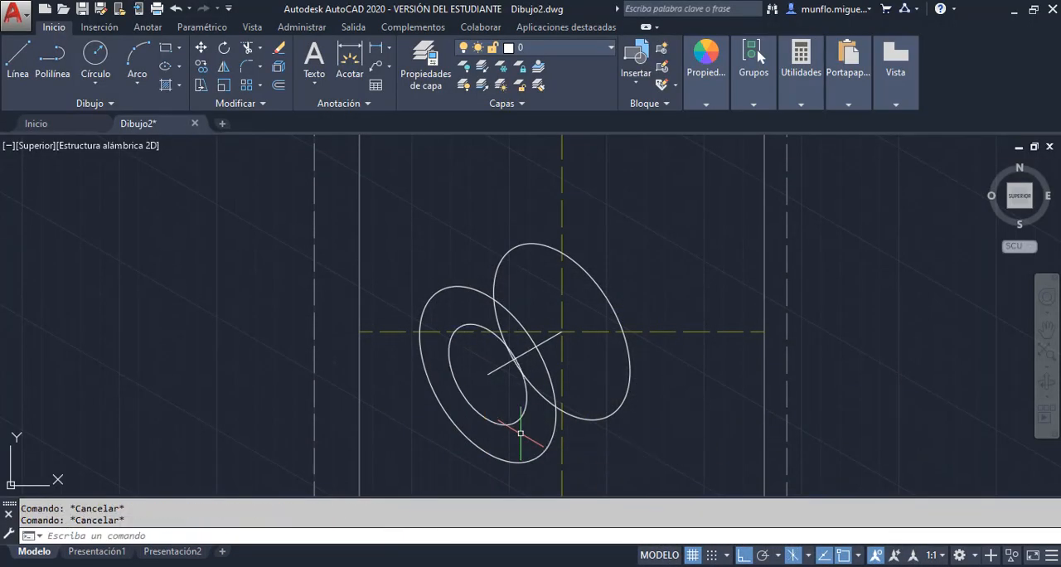
Erase the 38-unit construction line between the centres of the two large isocircles
click(497, 368)
key(Delete)
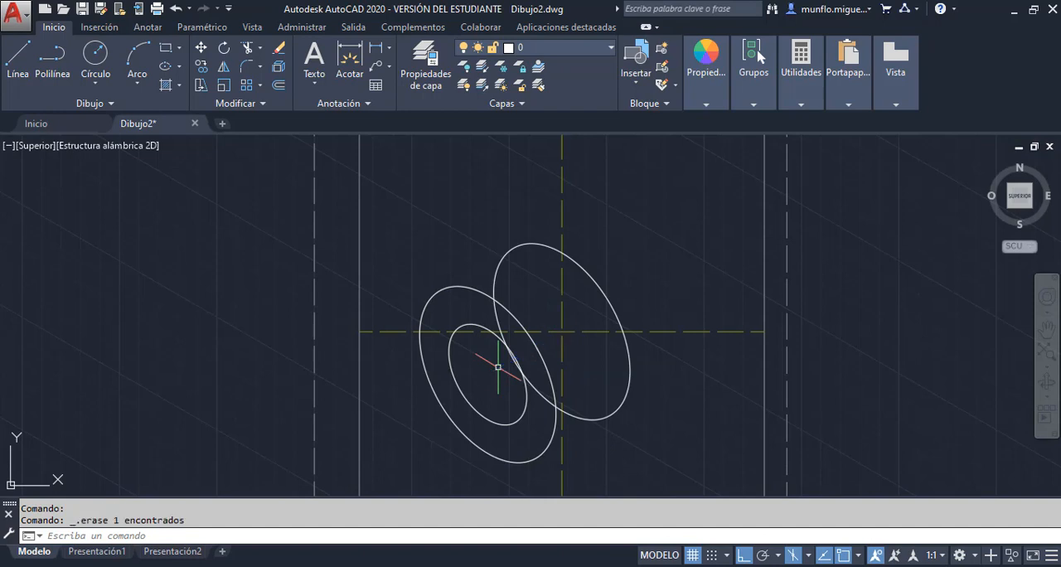
scroll(509, 398, up, 2)
scroll(510, 391, down, 4)
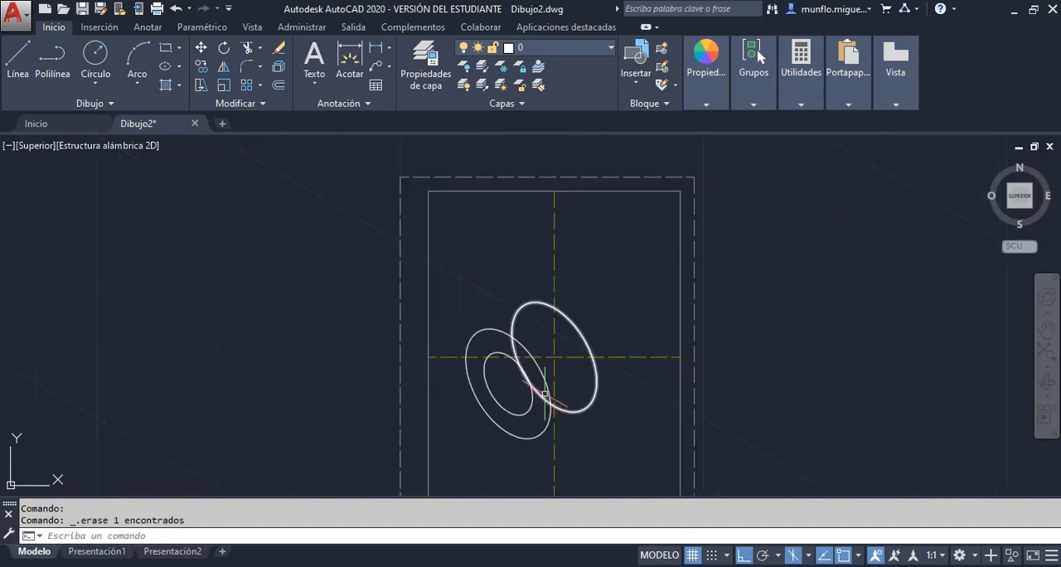
scroll(578, 418, up, 4)
scroll(577, 418, down, 2)
scroll(585, 423, up, 2)
scroll(590, 408, down, 2)
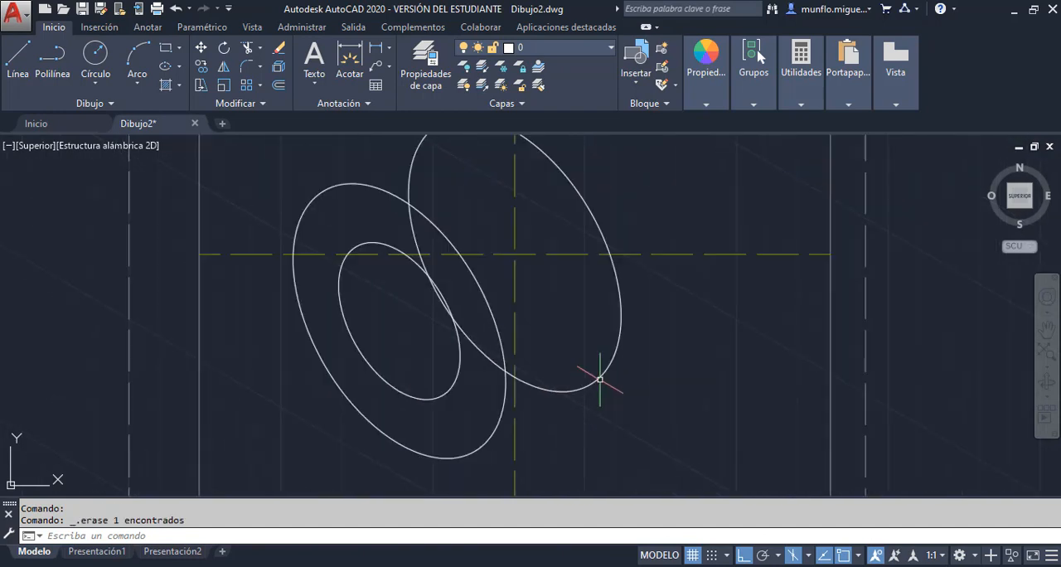
Consult the reference PDF and draw a line joining the lower quadrant points of the front and rear large isocircles
key(alt+Tab)
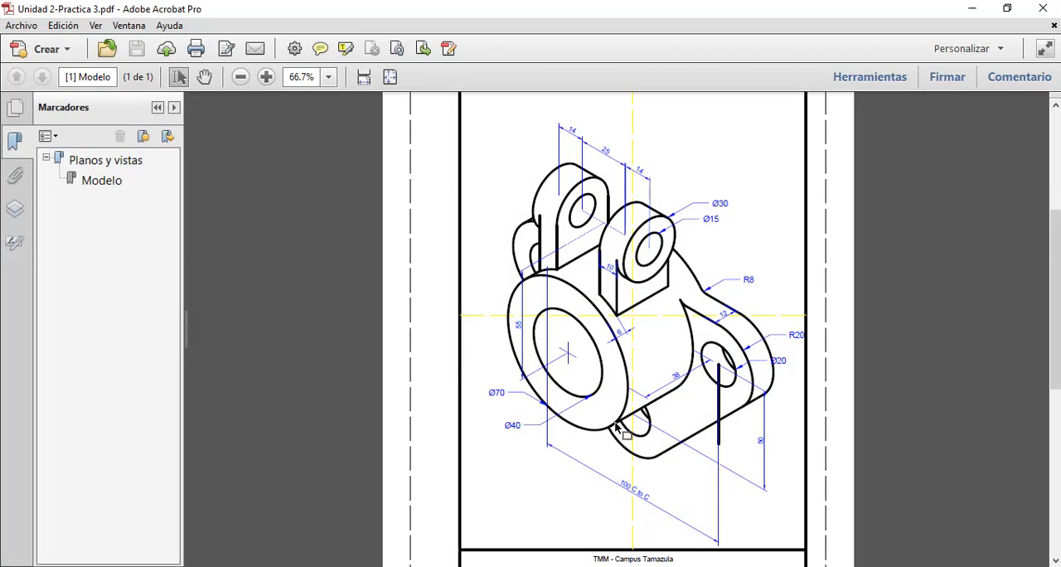
key(alt+Tab)
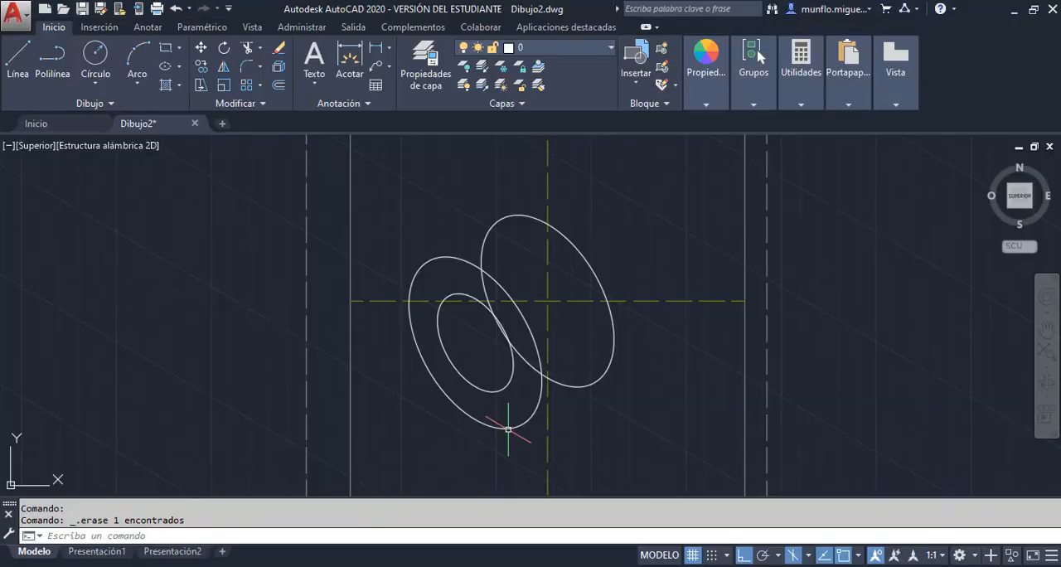
click(19, 60)
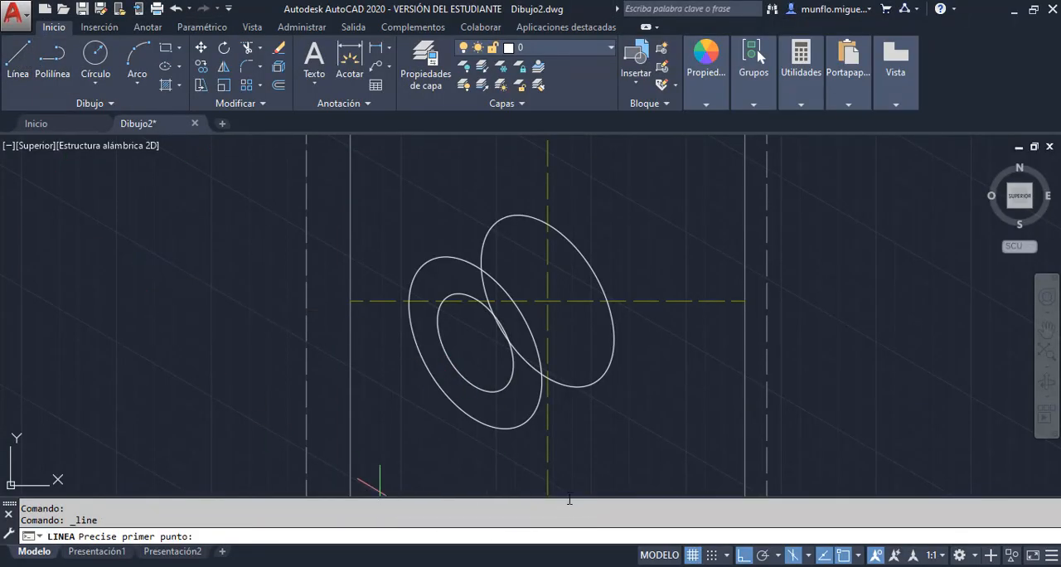
scroll(522, 424, up, 2)
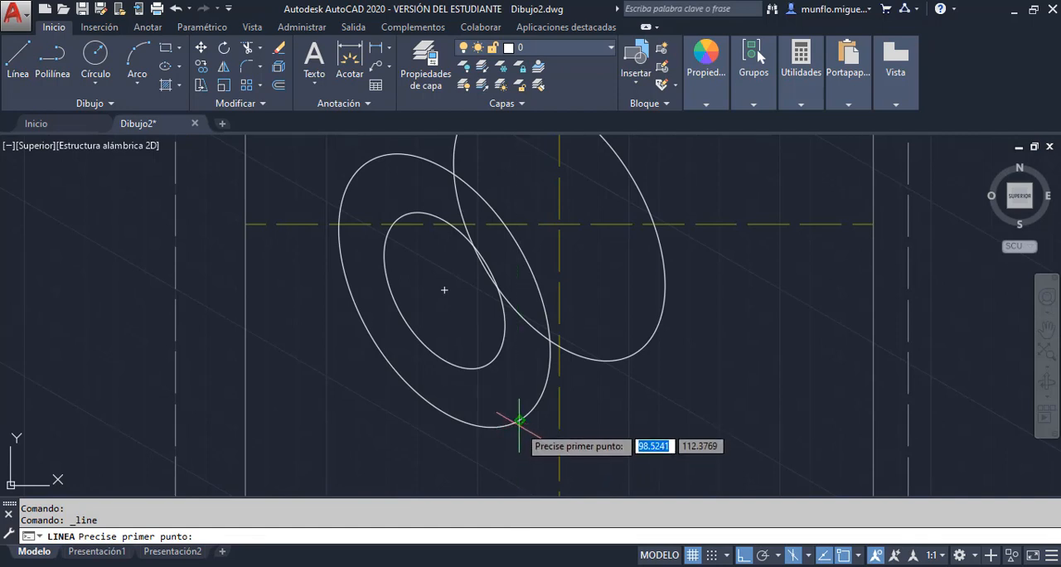
click(520, 420)
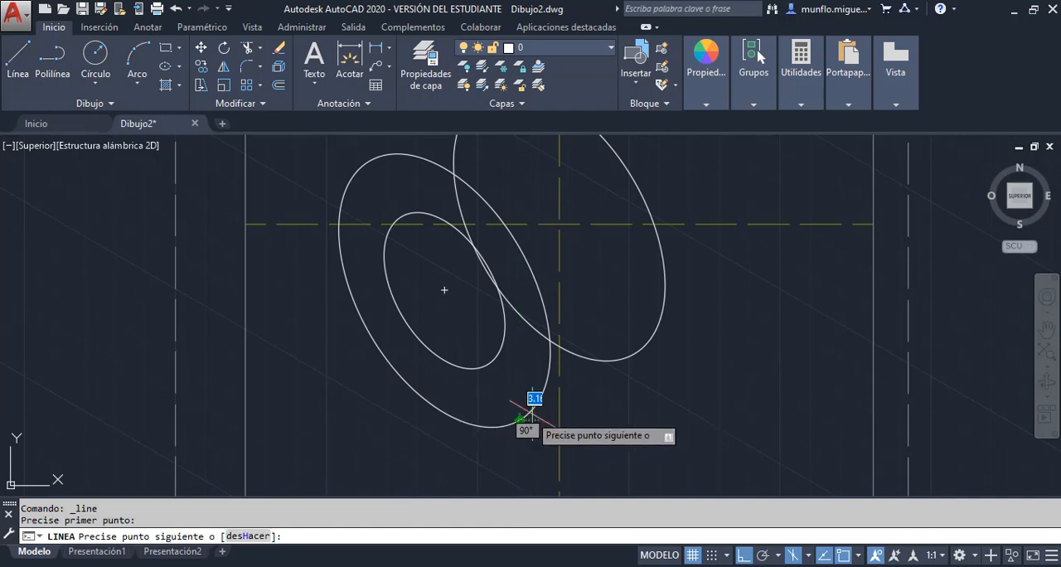
click(629, 360)
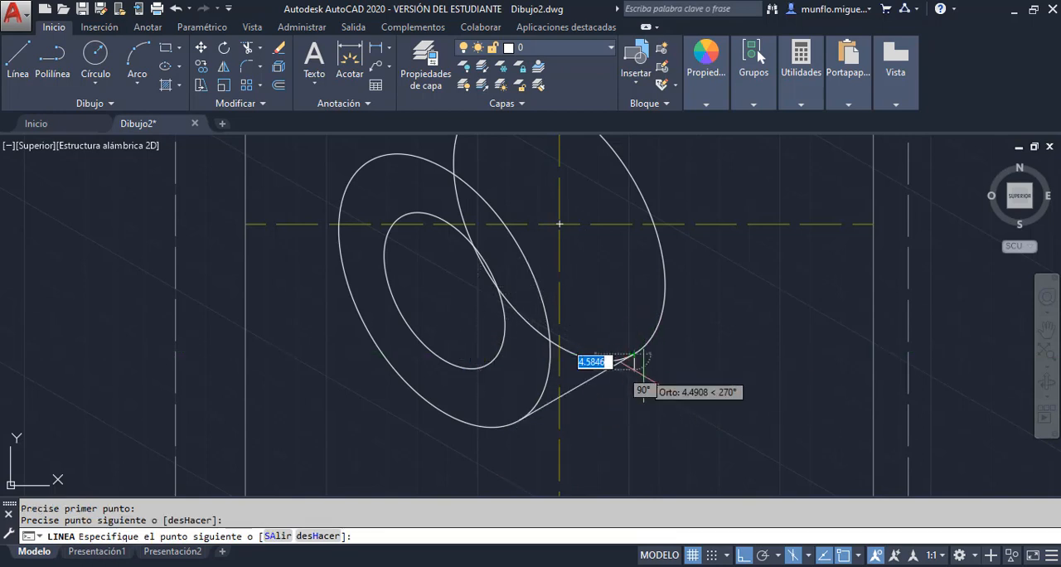
key(Escape)
scroll(648, 388, up, 2)
scroll(647, 398, down, 4)
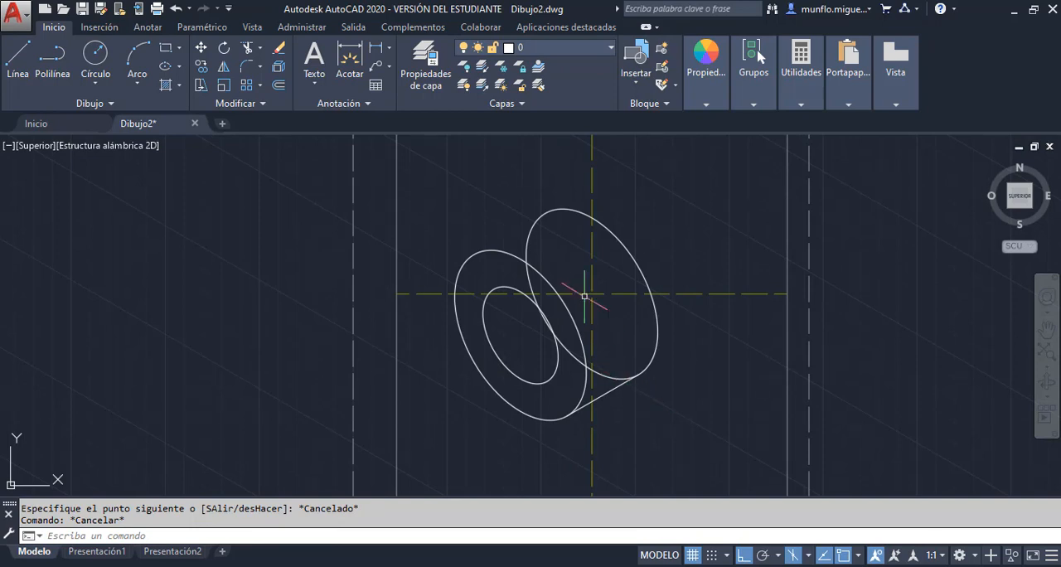
Trim away the arcs of the rear isocircle hidden behind the front isocircle and the cylinder's lower edge line
scroll(594, 330, up, 2)
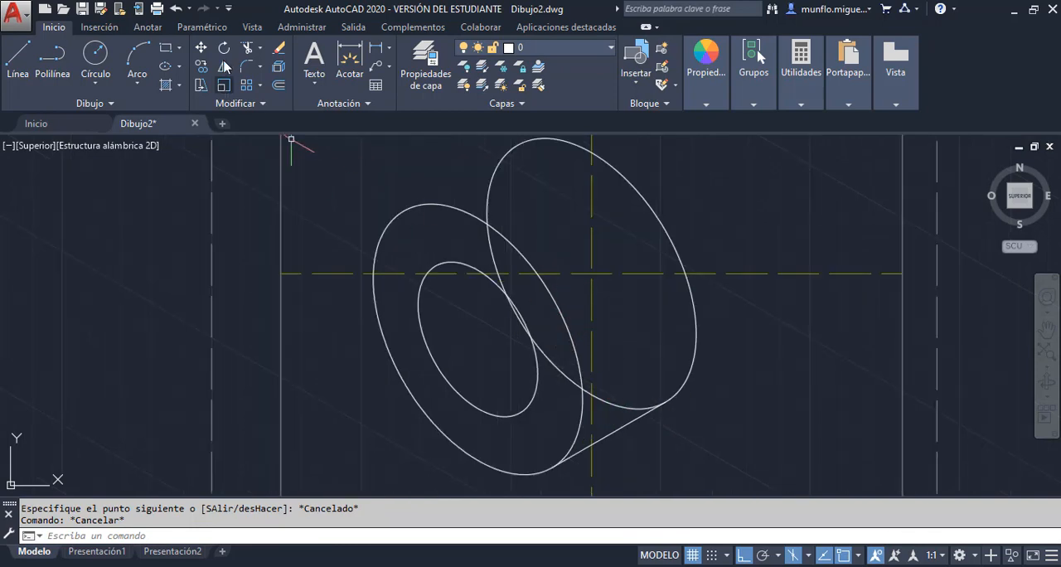
click(246, 50)
key(Return)
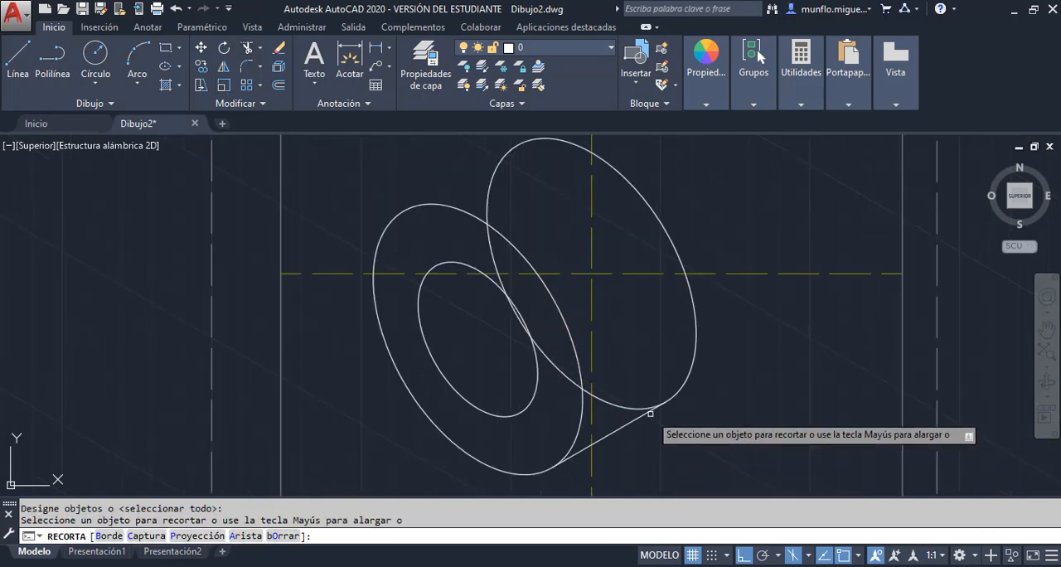
click(645, 409)
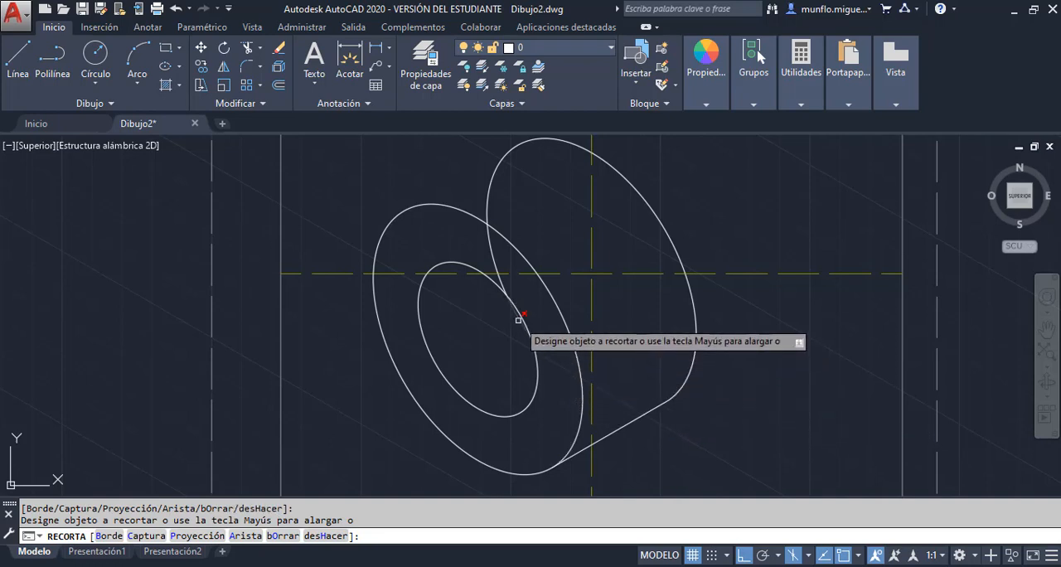
click(490, 245)
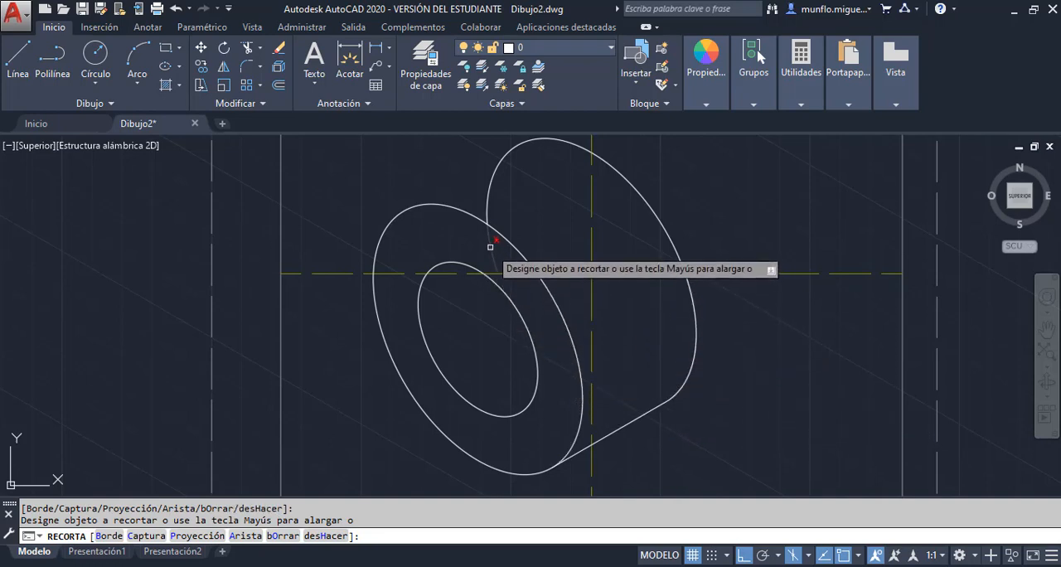
key(Escape)
key(Escape)
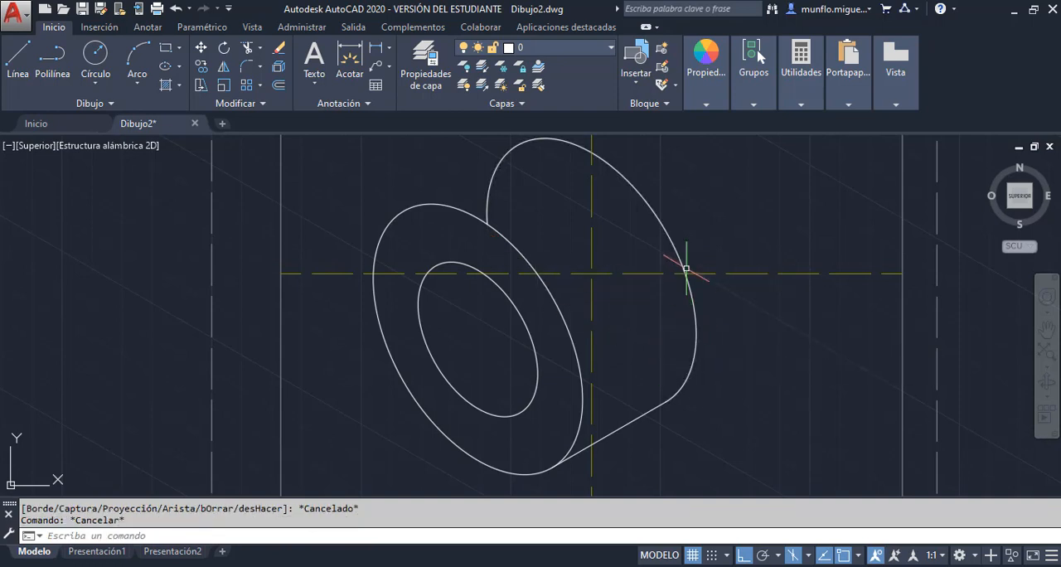
Consult the reference PDF, switch to the right isoplane and draw a 6-unit line along 30° from the front isocircles' centre
scroll(733, 304, down, 6)
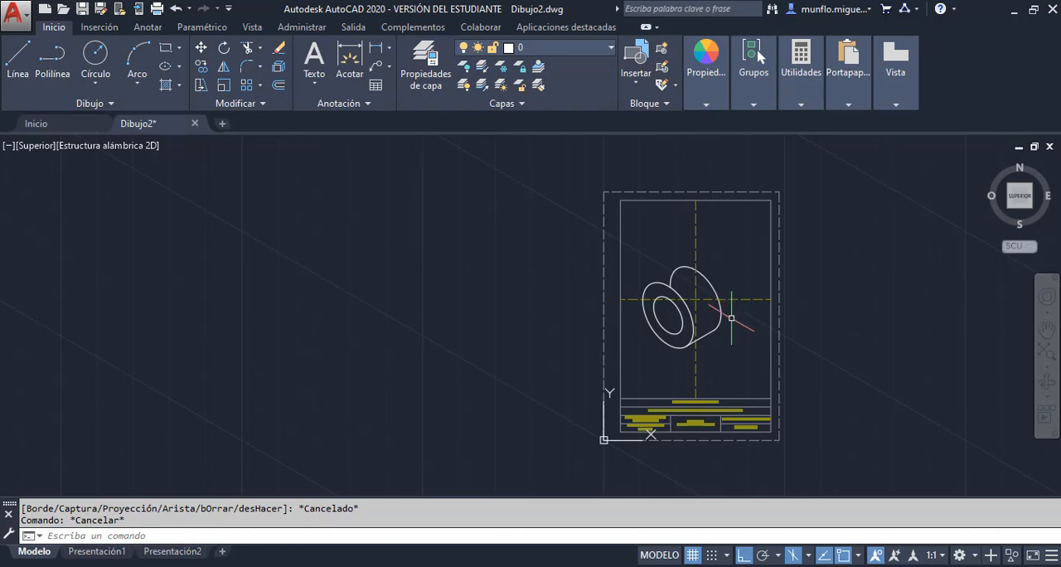
scroll(732, 318, up, 4)
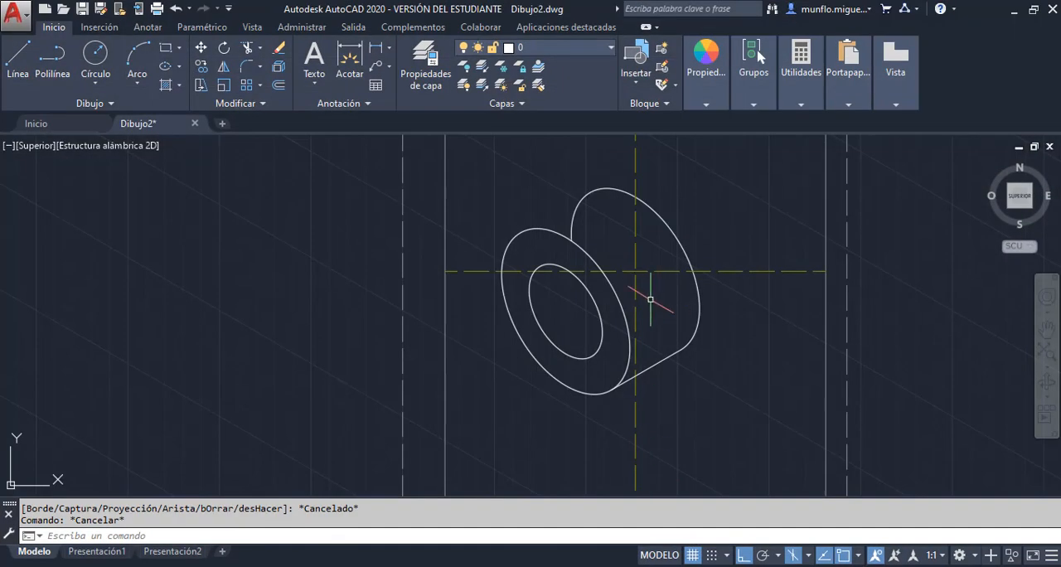
scroll(651, 299, up, 1)
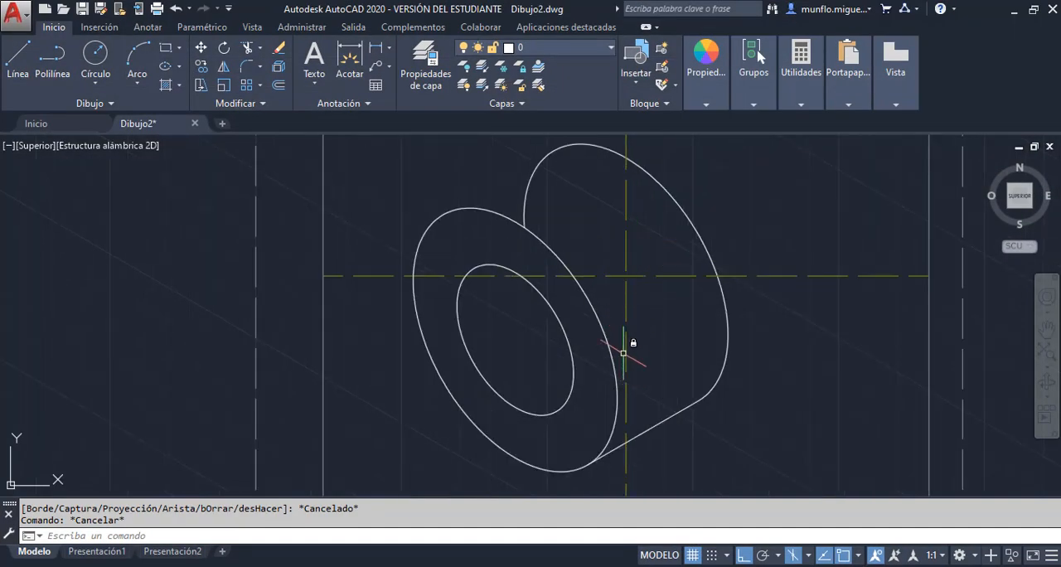
scroll(633, 348, down, 2)
scroll(670, 249, up, 1)
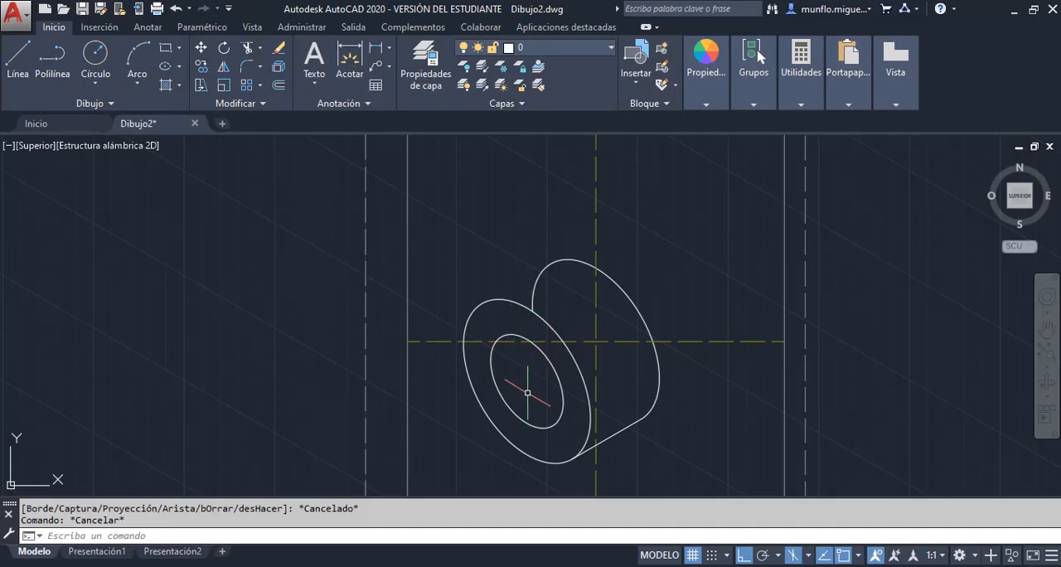
key(F5)
key(F5)
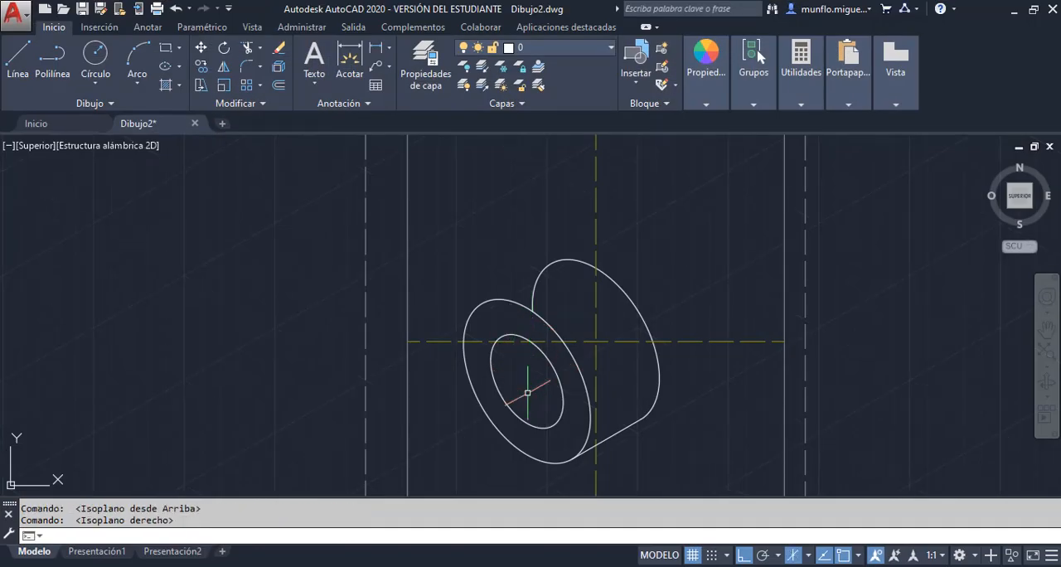
scroll(600, 353, down, 2)
scroll(599, 354, up, 4)
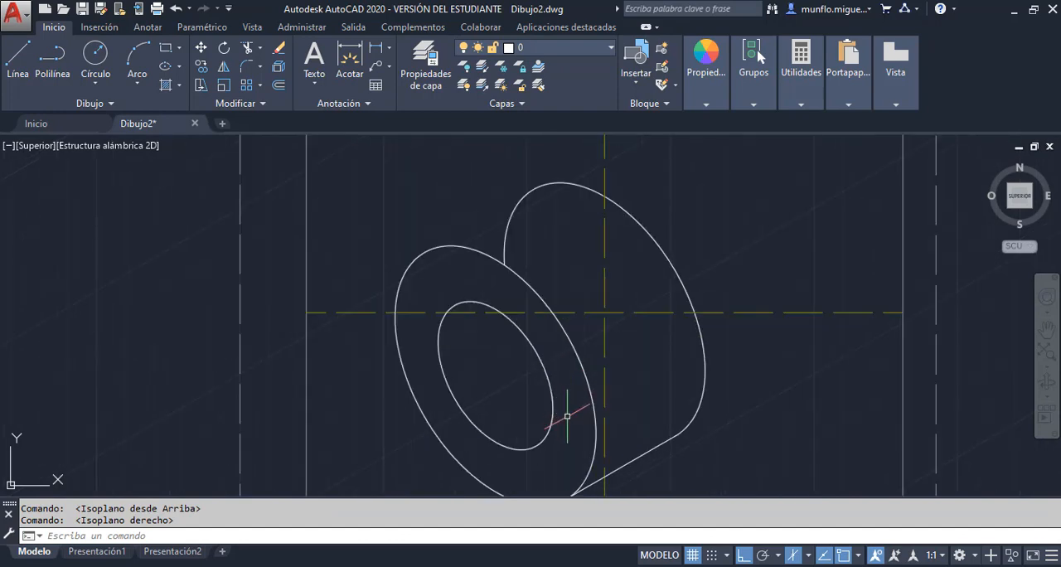
click(19, 56)
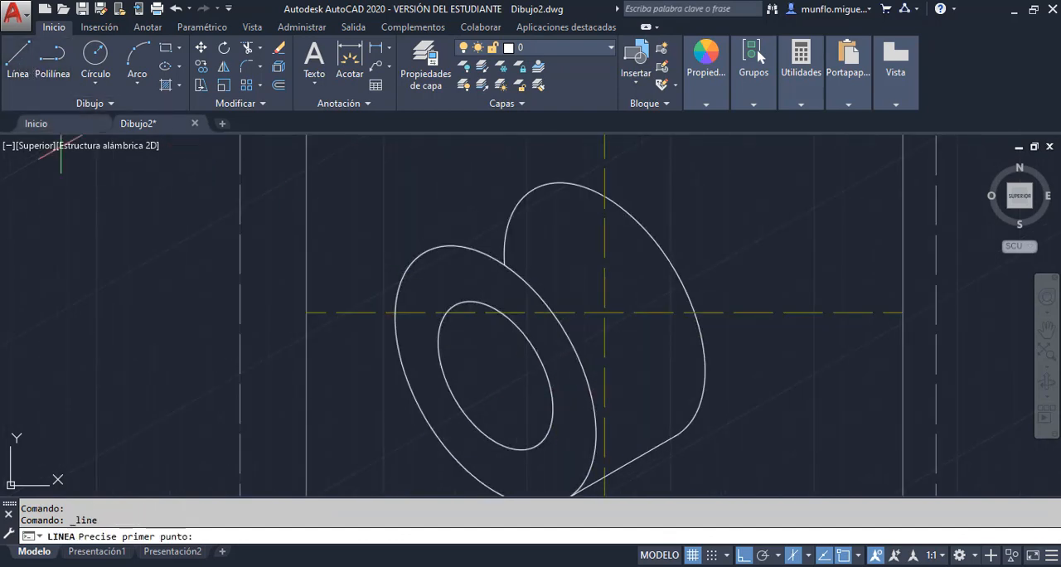
click(496, 375)
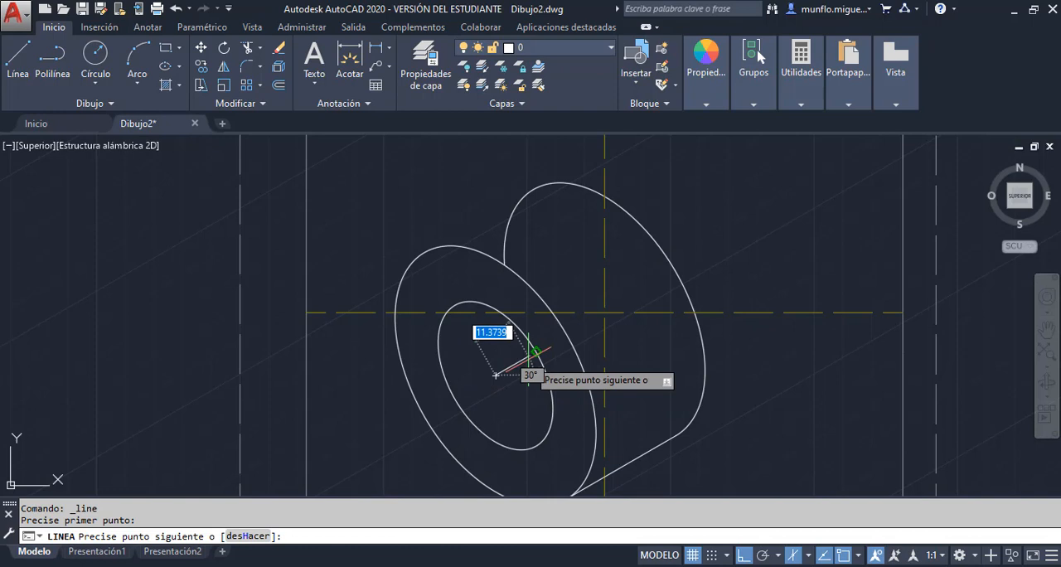
text(6)
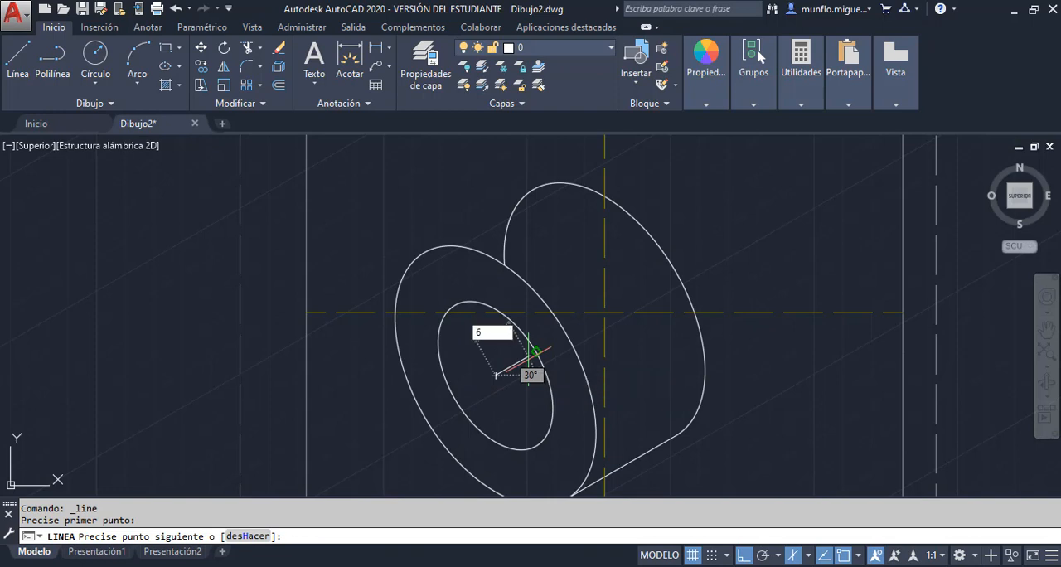
key(Return)
key(Escape)
key(Escape)
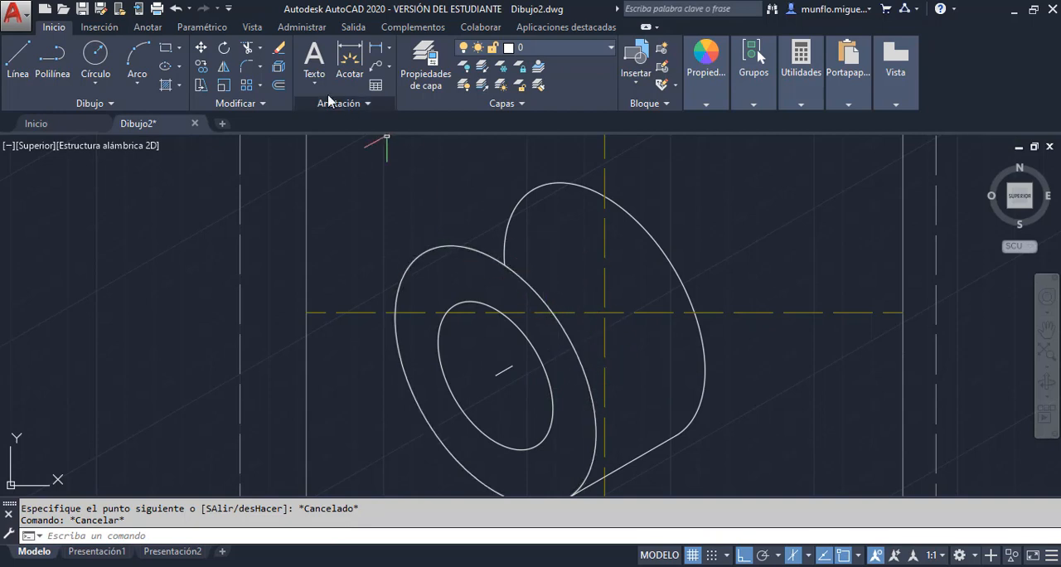
Copy the front large isocircle 6 units along 30°, from one end of the short centre line to the other
click(202, 66)
click(465, 246)
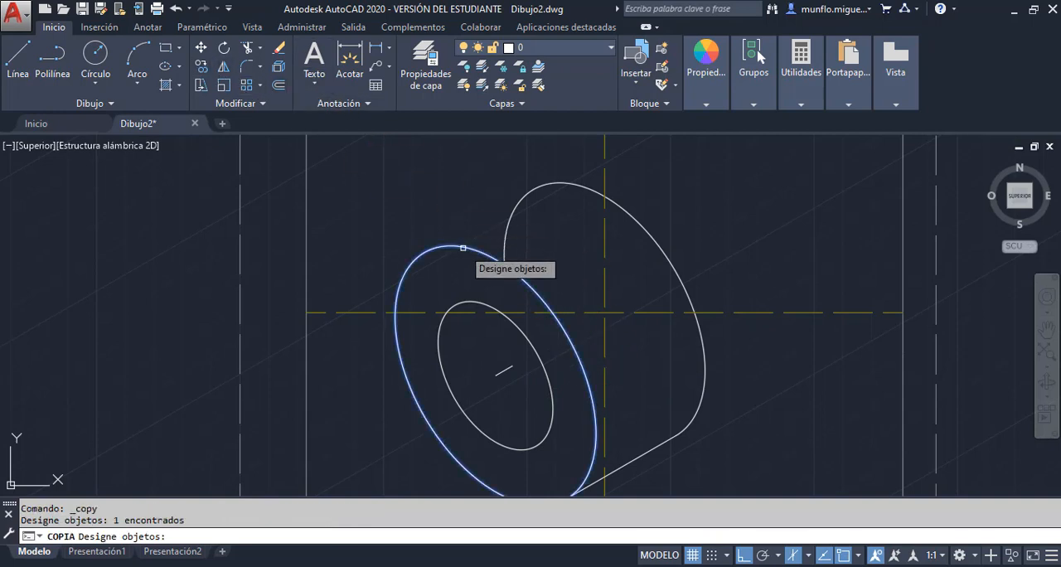
key(Return)
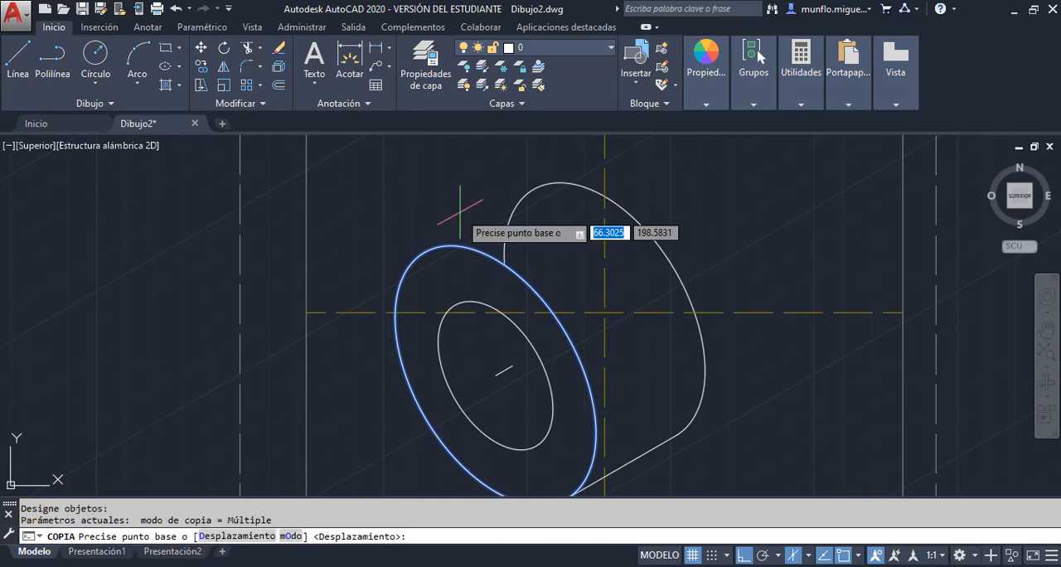
click(495, 374)
click(520, 356)
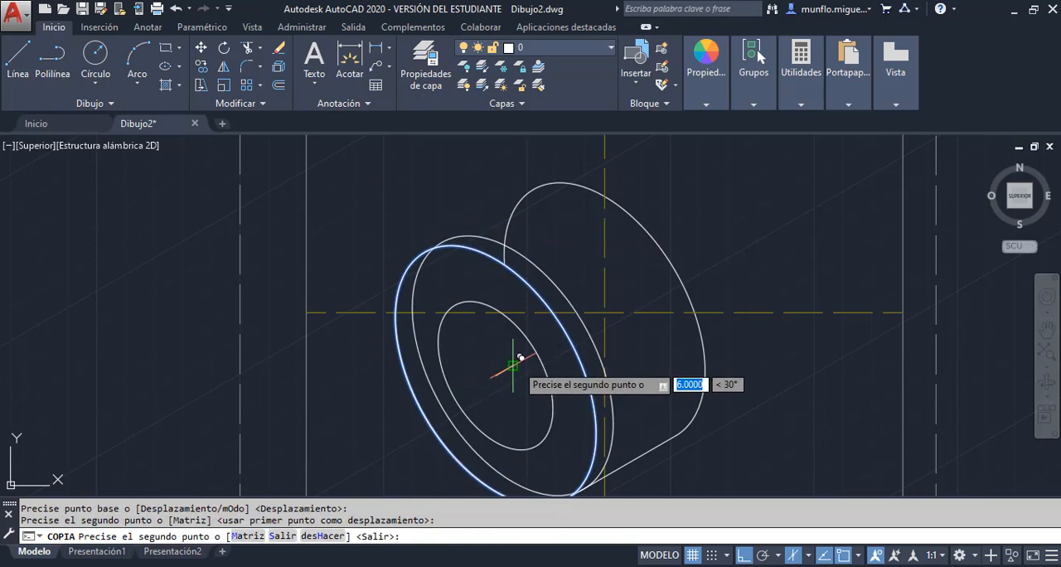
key(Escape)
key(Escape)
key(Escape)
Trim away the part of the copied large isocircle that lies hidden behind the front isocircle
scroll(511, 365, down, 3)
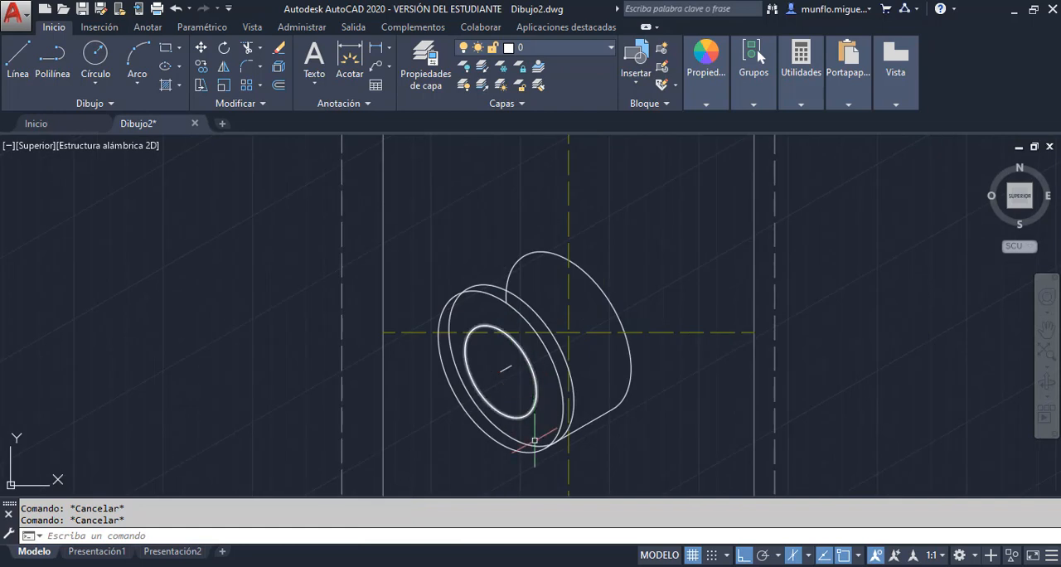
scroll(533, 439, up, 3)
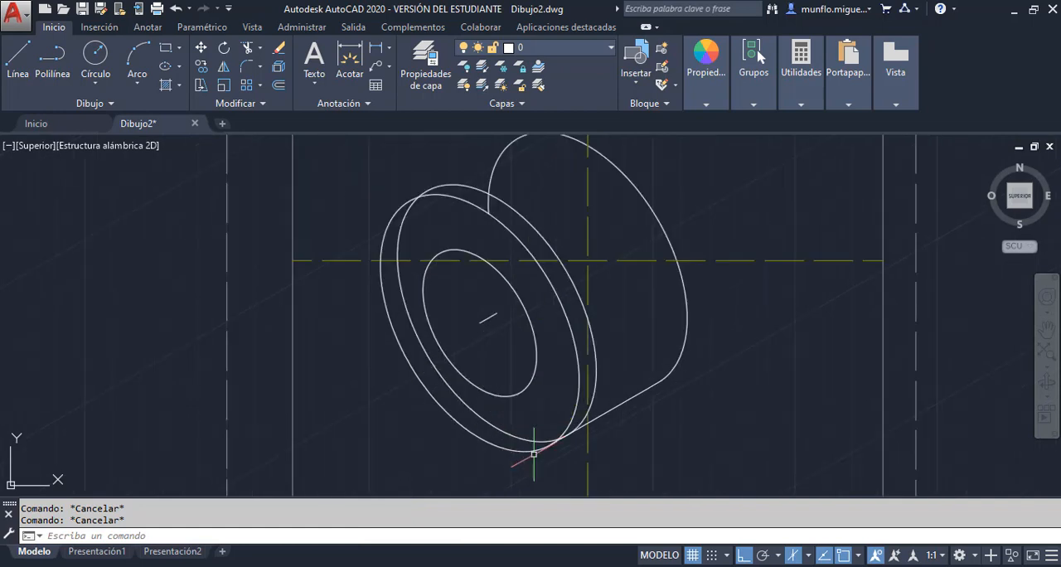
click(247, 48)
key(Return)
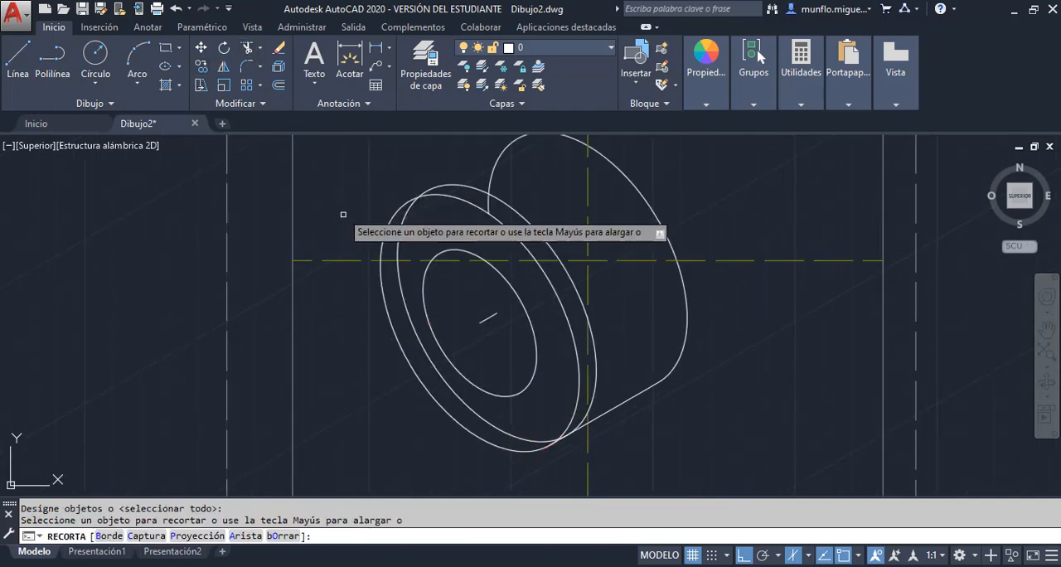
click(404, 227)
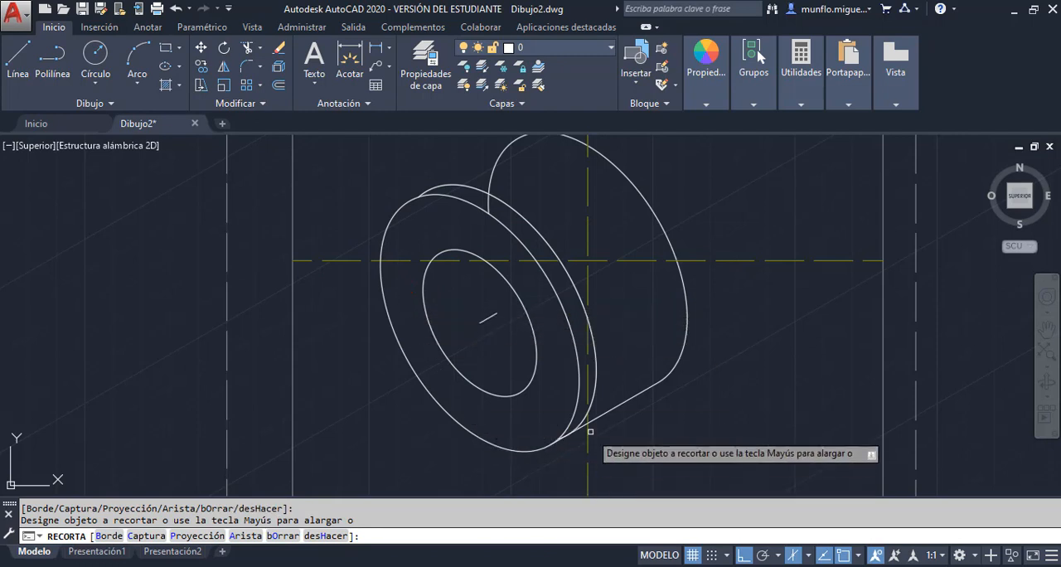
key(Escape)
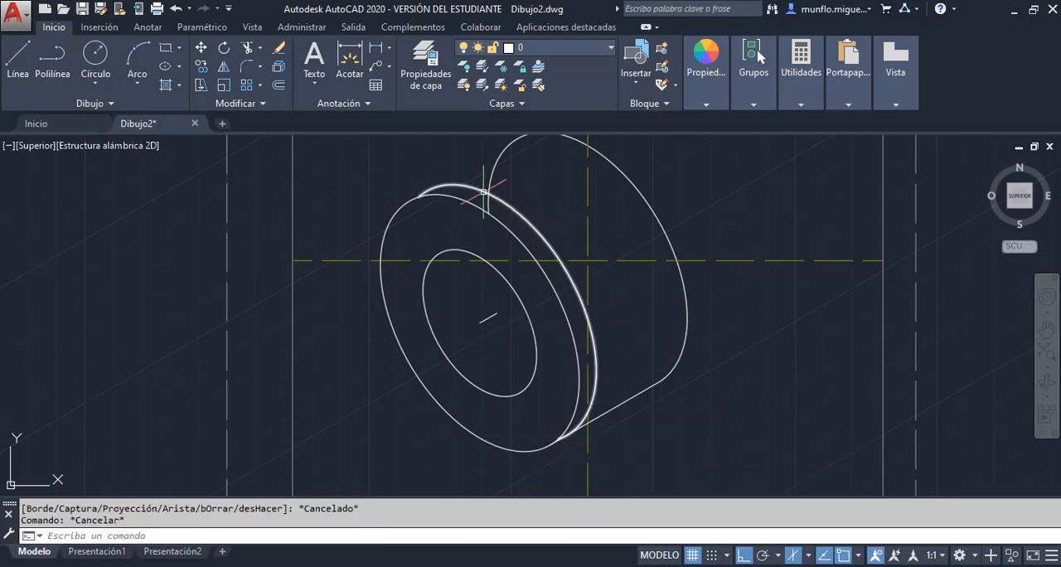
Trim the rear isocircle's arc end that crosses the 6-unit rim between the front isocircle and its copy
click(247, 50)
key(Return)
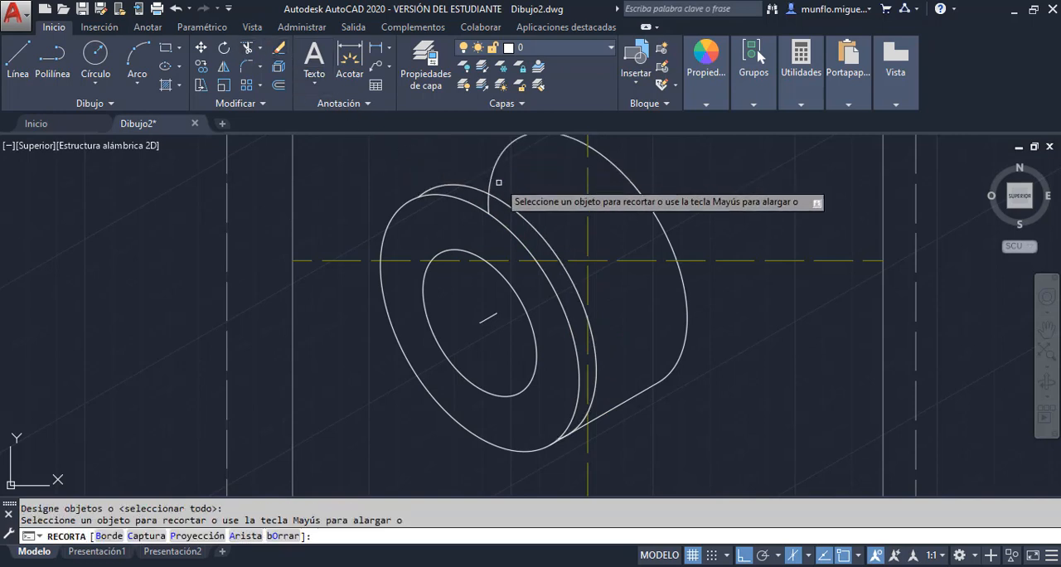
key(Escape)
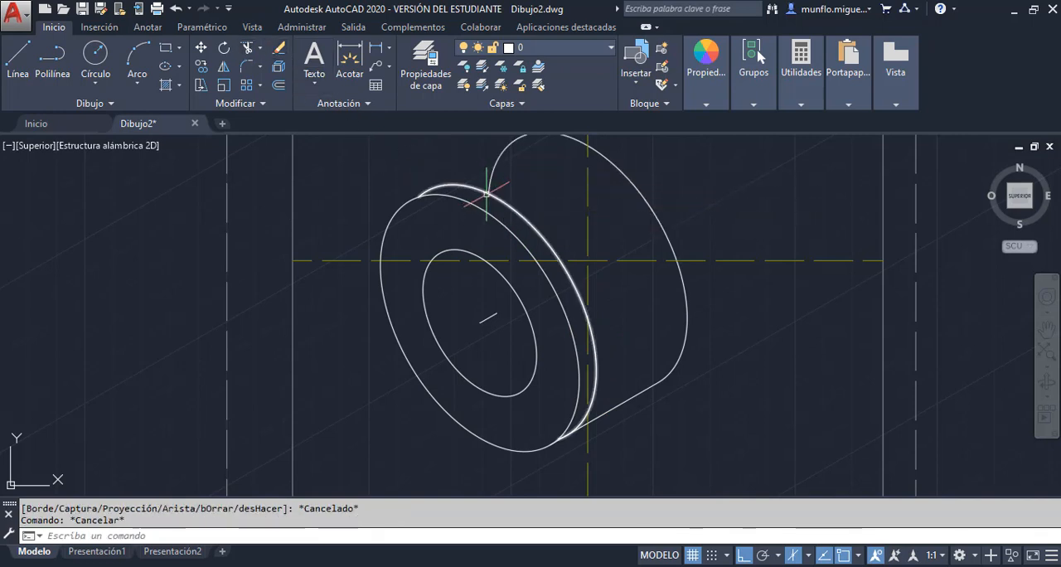
Erase the 6-unit construction line at the centre of the front isocircles
click(489, 317)
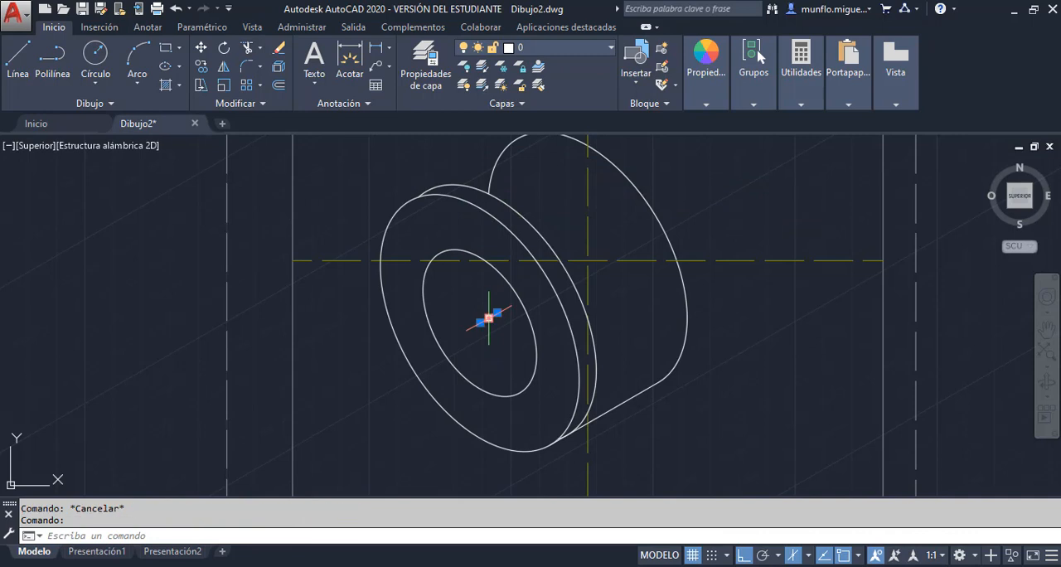
key(Delete)
key(Escape)
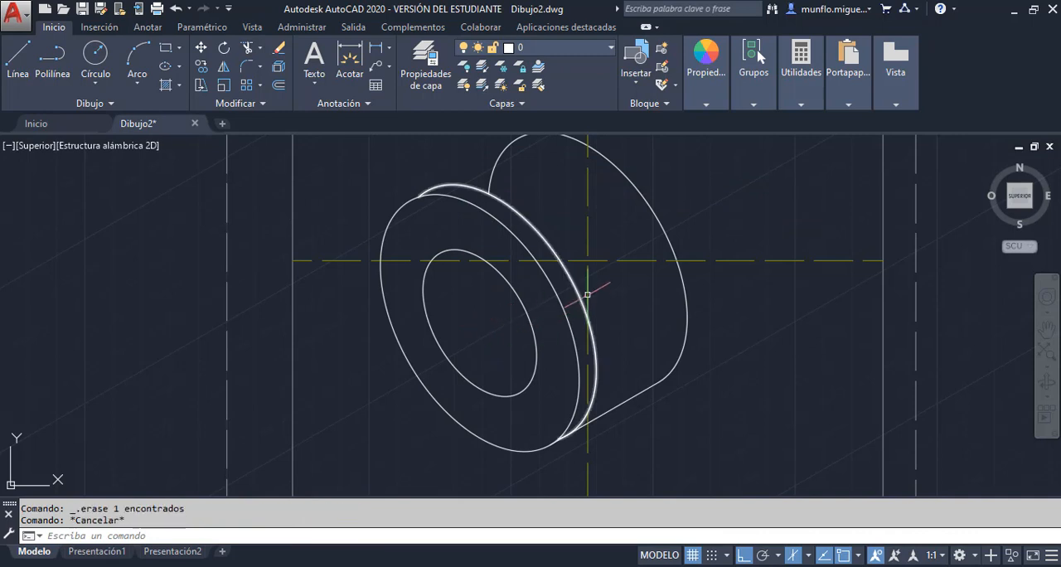
Switch to the Unidad 2-Practica 3 PDF in Adobe Acrobat Pro to consult the part's dimensions
scroll(583, 297, up, 2)
scroll(580, 340, down, 6)
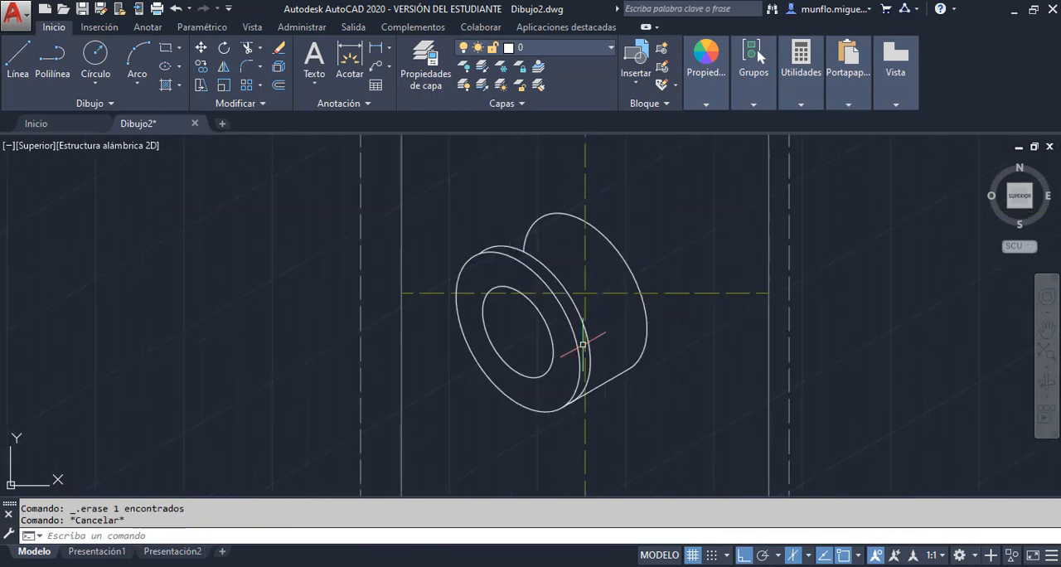
scroll(603, 316, up, 2)
key(alt+Tab)
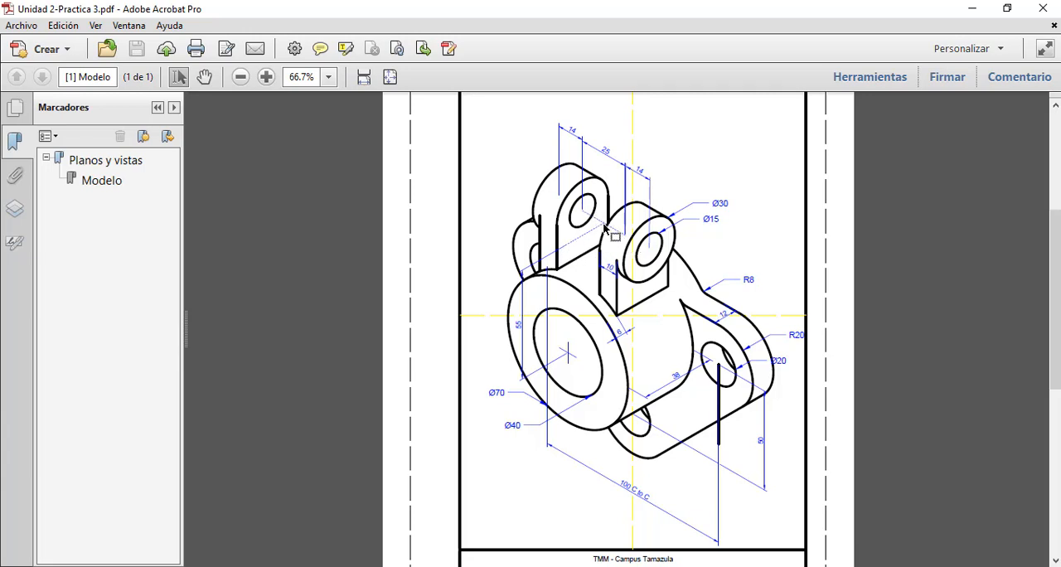
Return to AutoCAD and draw construction lines 55 units up from the front isocircles' centre, then 21 units along the 30° isometric direction
scroll(606, 232, up, 1)
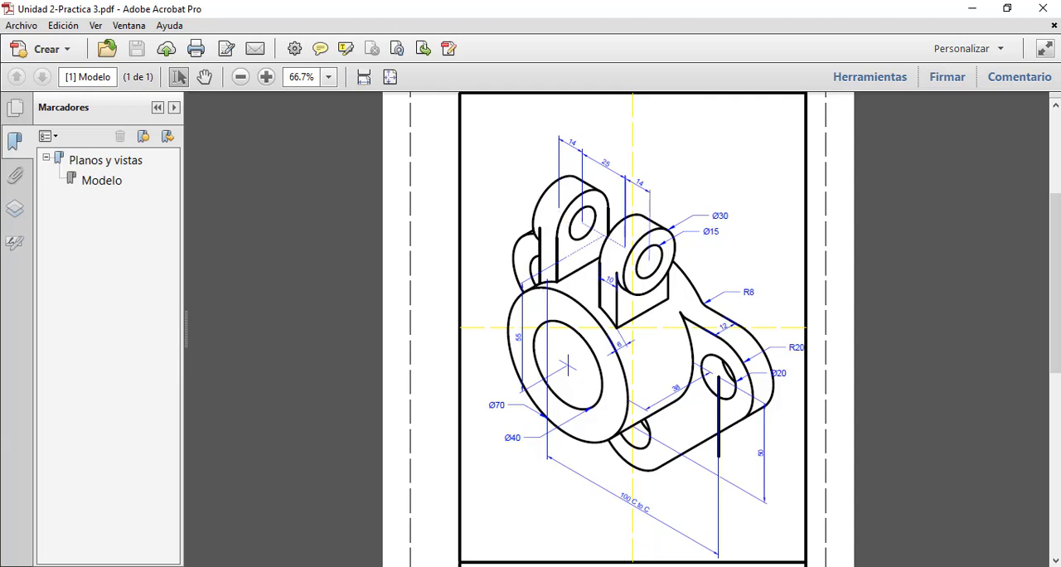
click(627, 566)
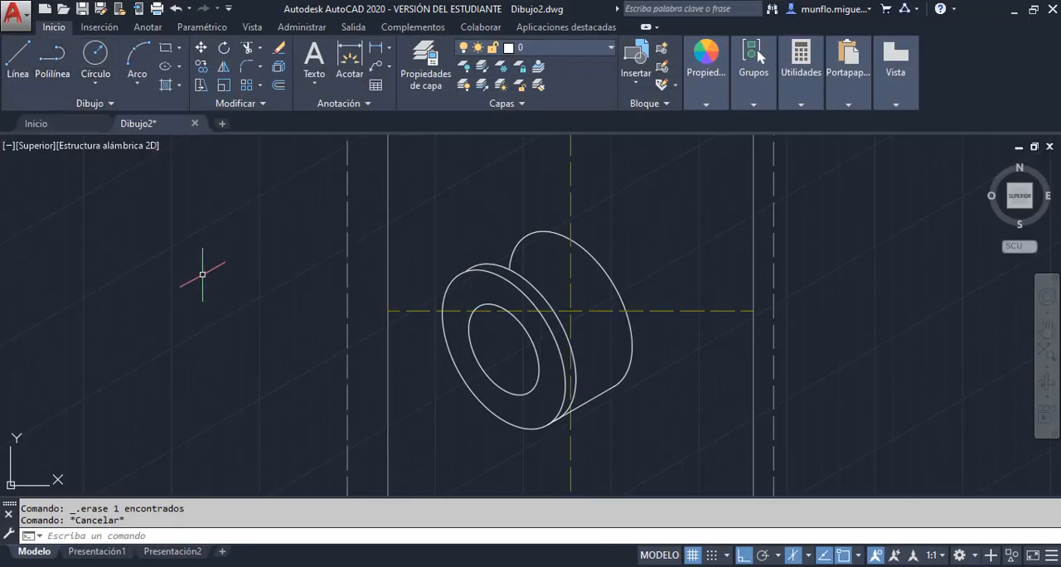
click(20, 63)
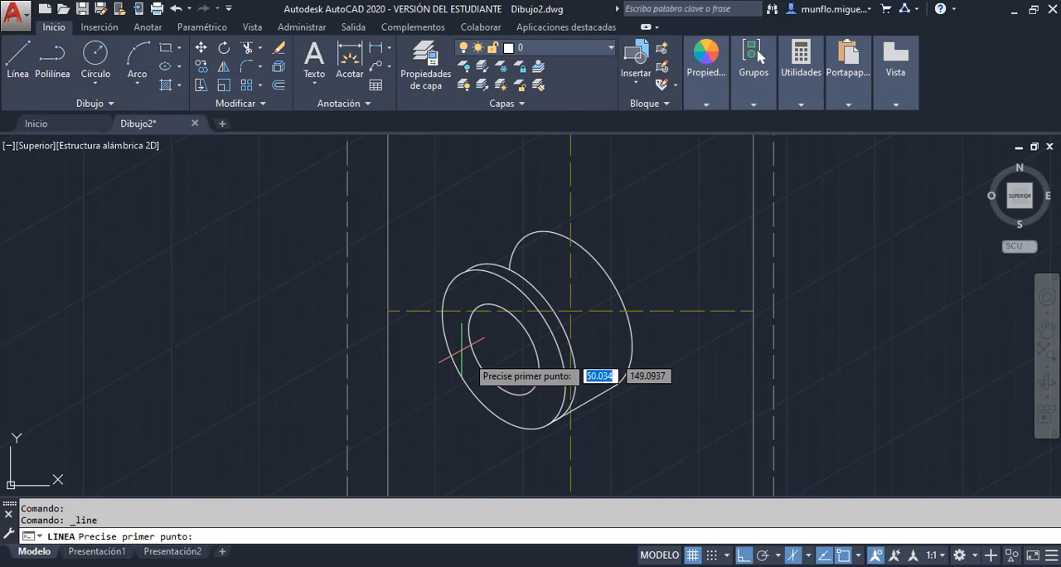
click(504, 349)
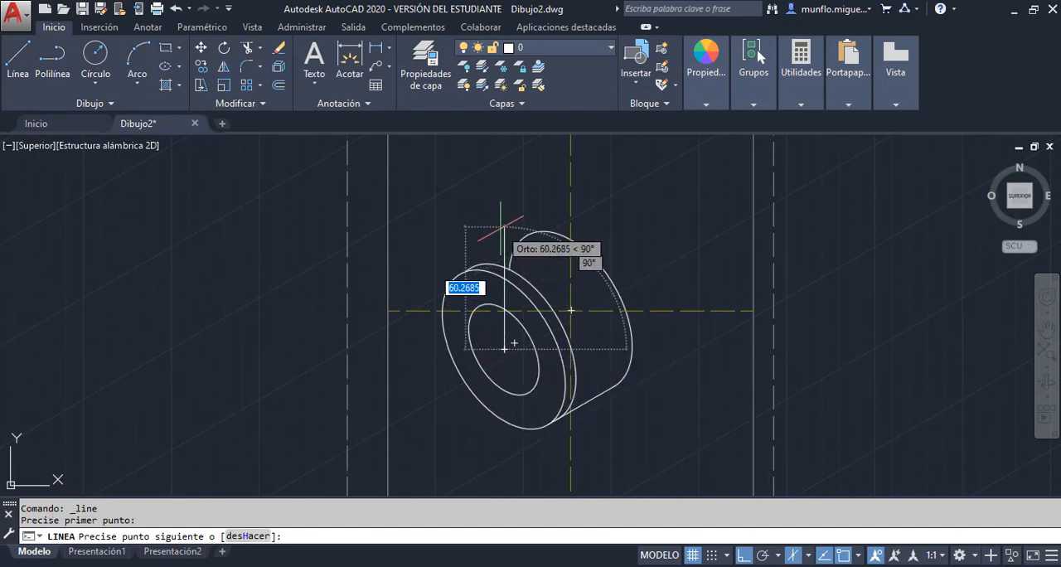
text(55)
key(Return)
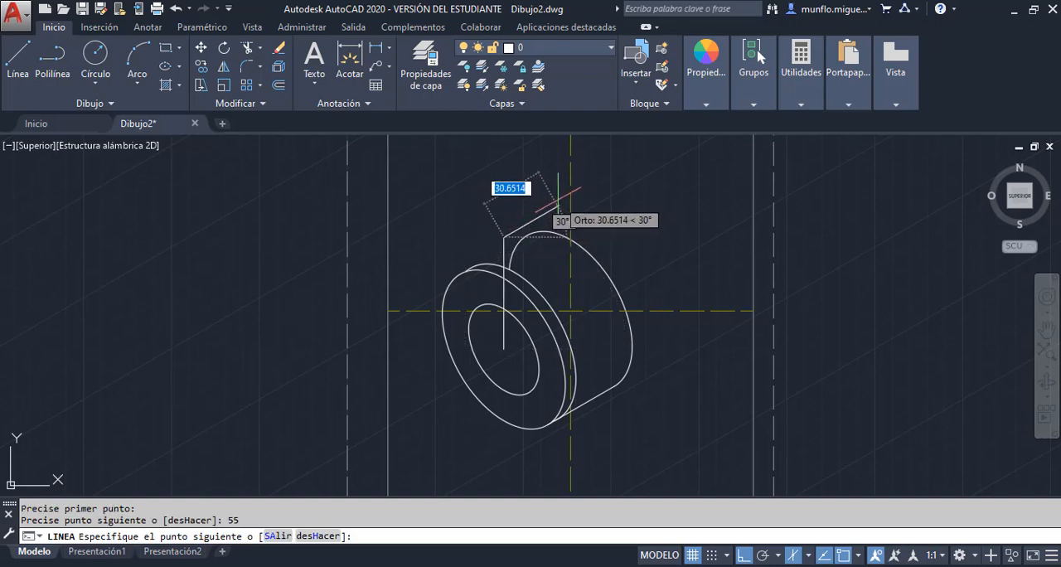
text(21)
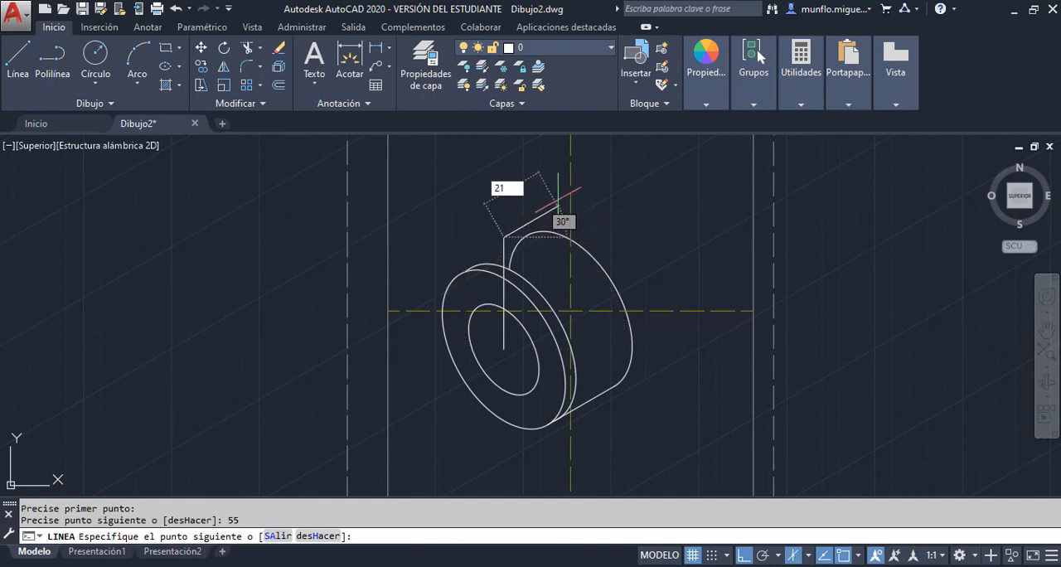
key(Return)
key(Escape)
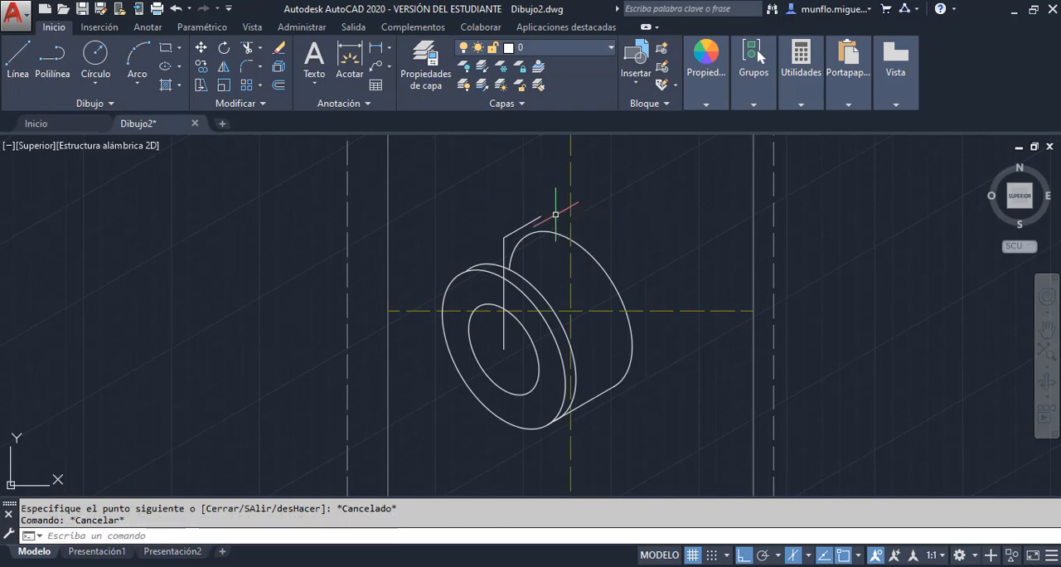
On the left isoplane, draw a 12.5-unit construction line at 150° from the free end of the 21-unit line
scroll(554, 217, up, 2)
scroll(552, 220, down, 6)
scroll(548, 217, up, 4)
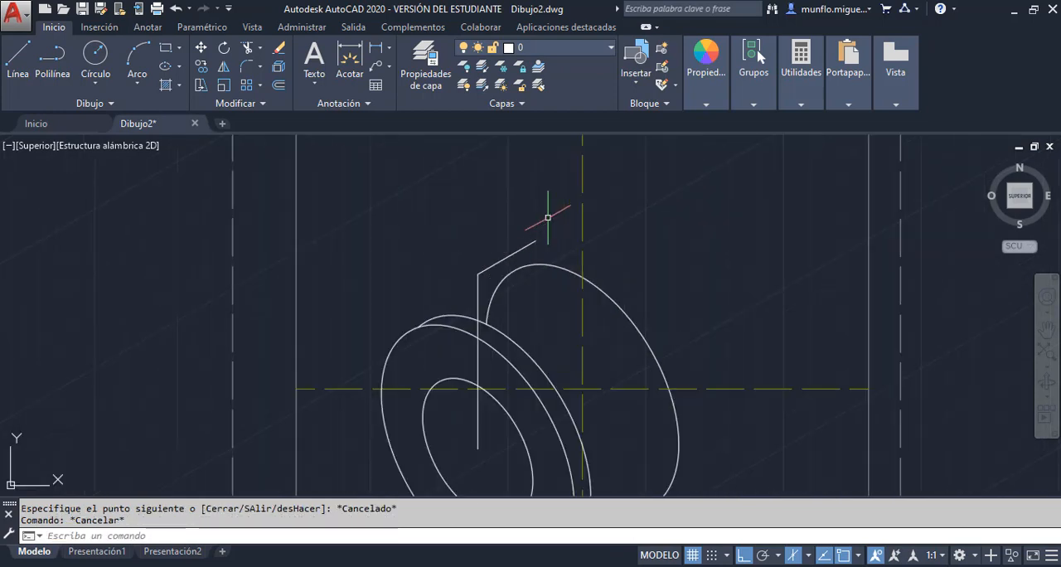
key(F5)
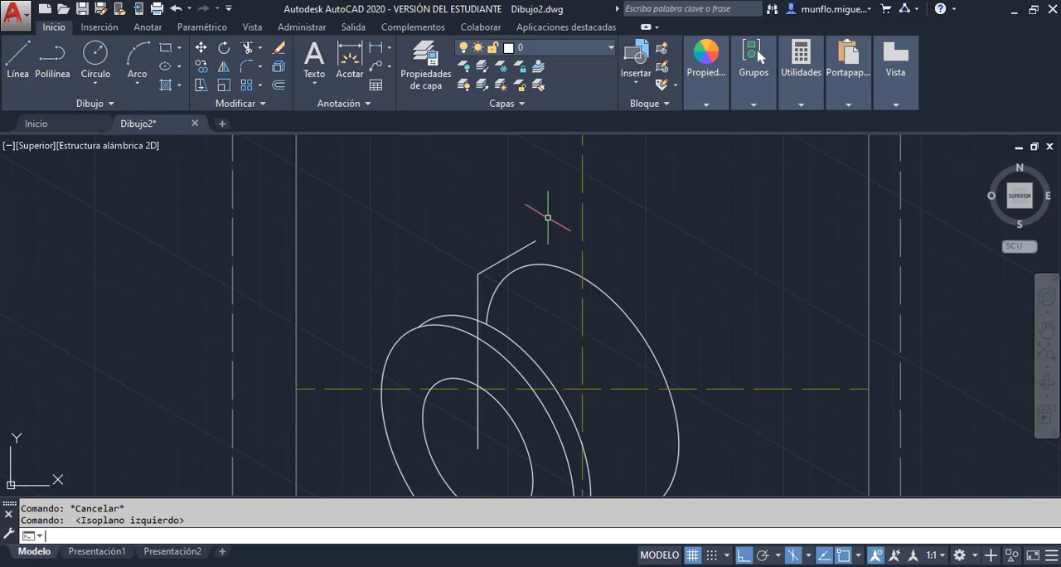
scroll(547, 217, down, 2)
scroll(544, 217, up, 2)
scroll(543, 214, down, 2)
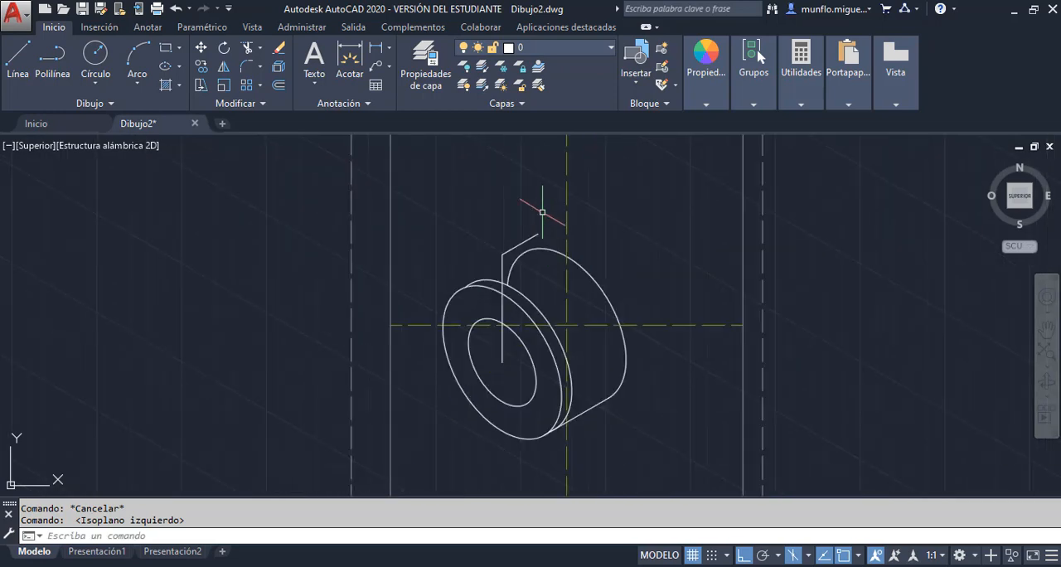
scroll(543, 212, up, 1)
click(18, 62)
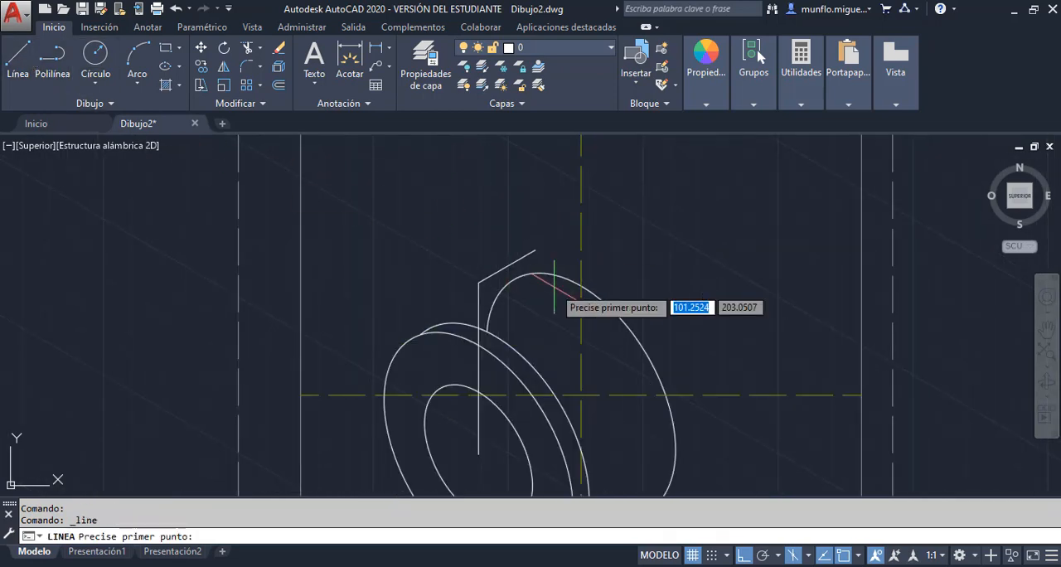
click(535, 249)
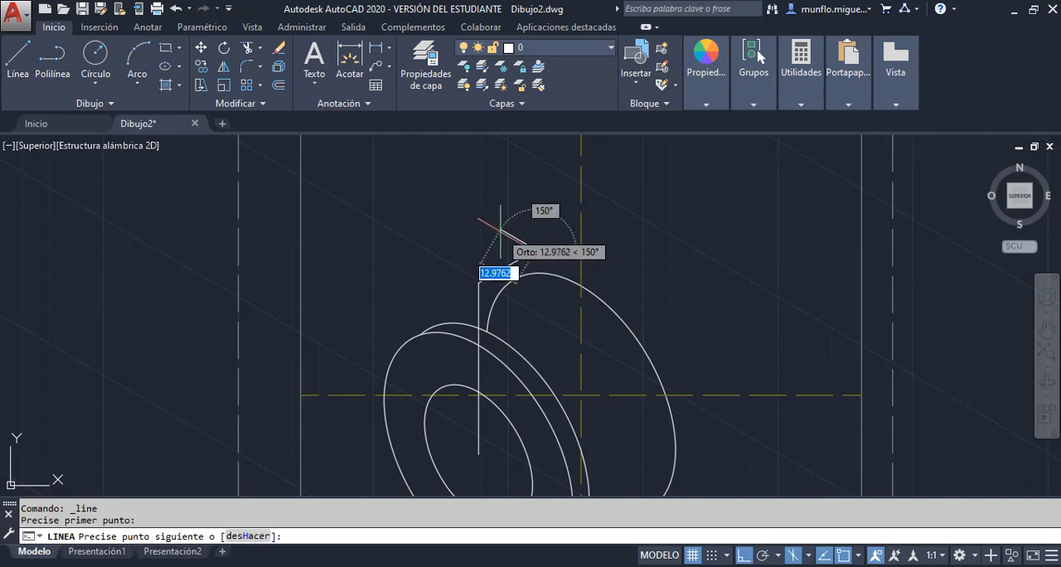
text(12.5)
key(Return)
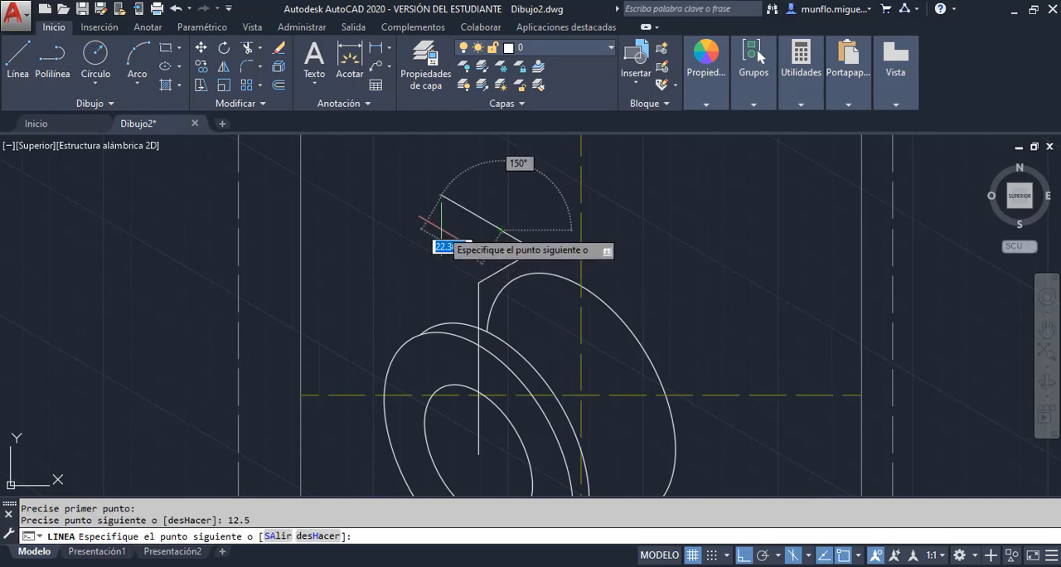
key(Escape)
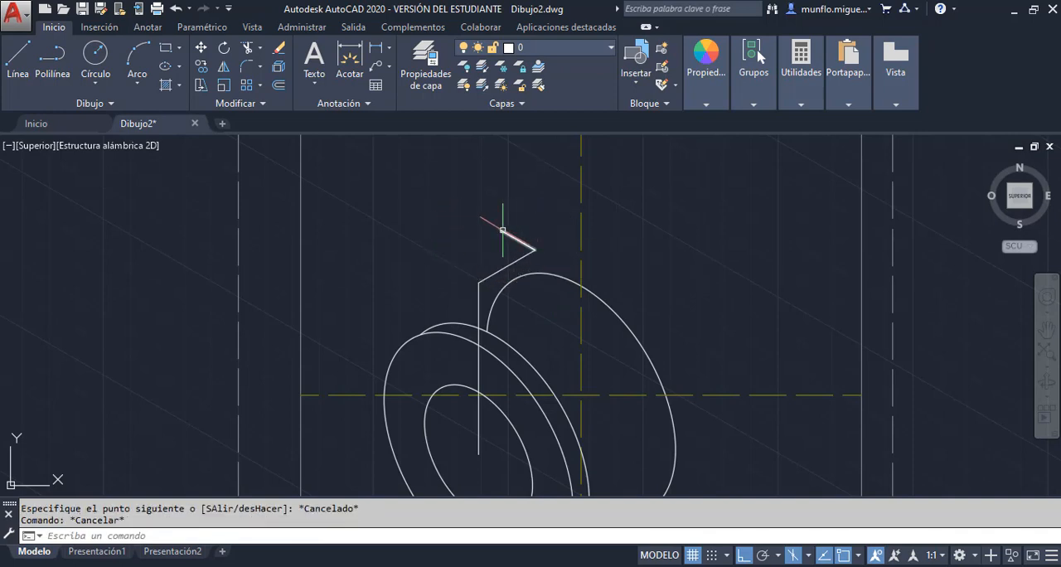
After consulting the PDF for the lug diameters, draw a radius 7.5 isocircle on the right isoplane at the free end of the 12.5-unit line
key(alt+Tab)
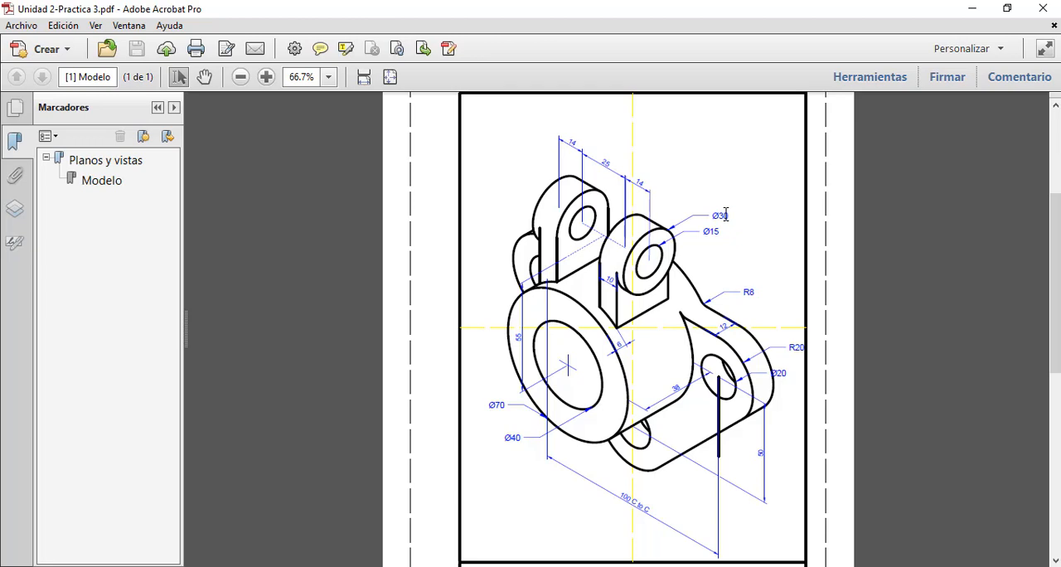
key(alt+Tab)
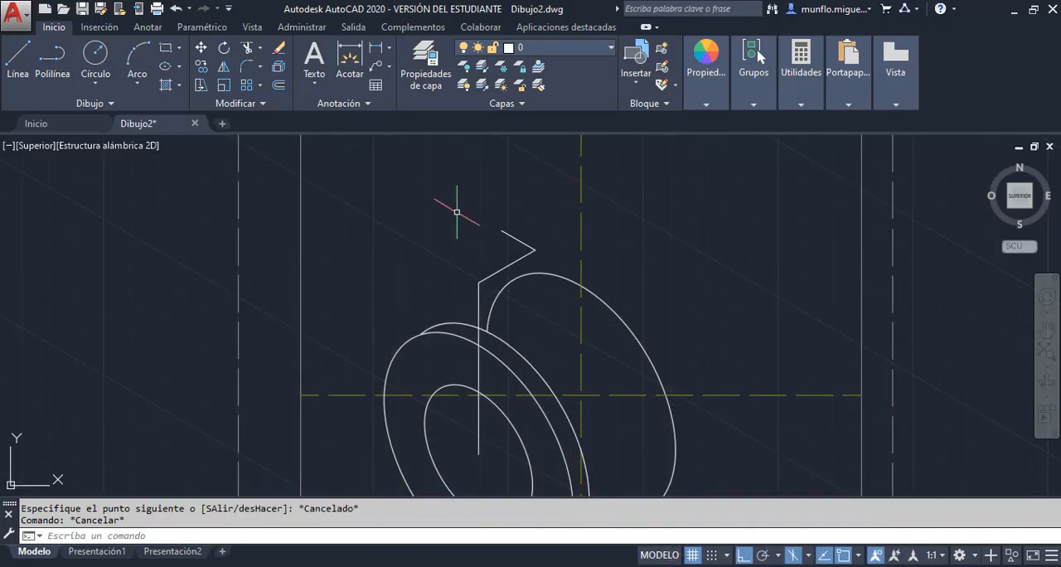
key(F5)
key(F5)
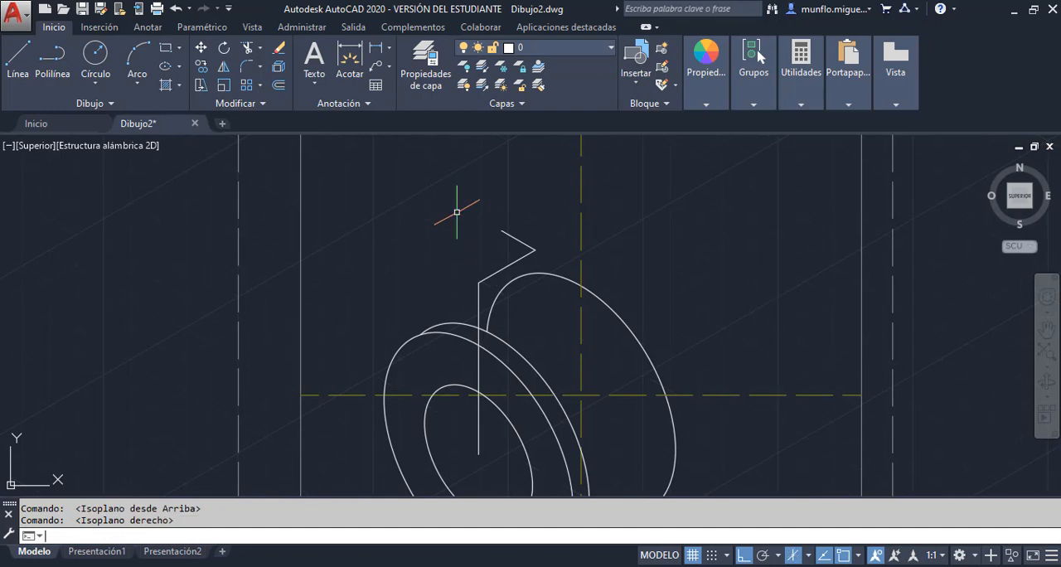
text(ELIPSE)
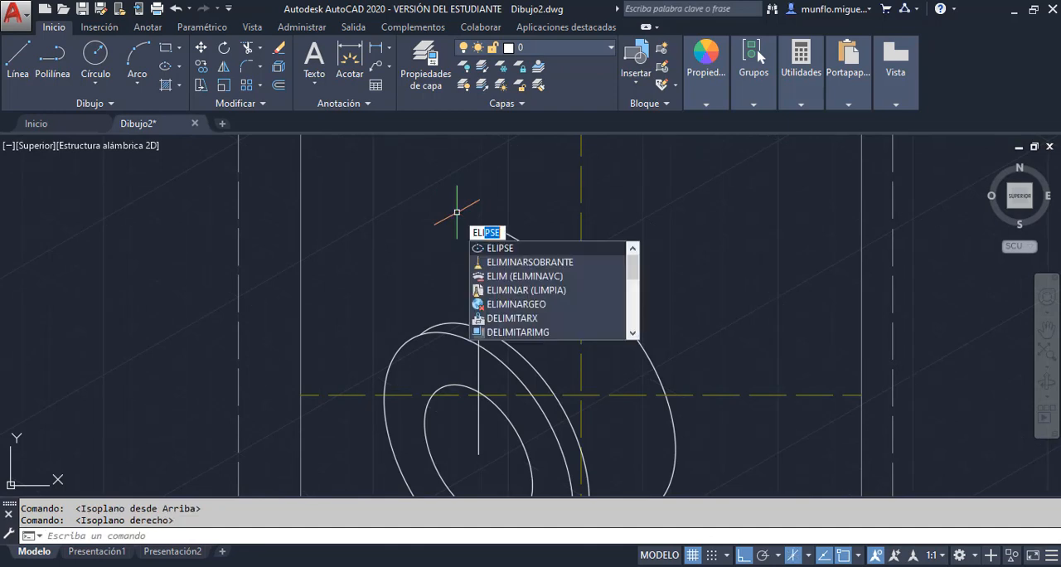
key(Return)
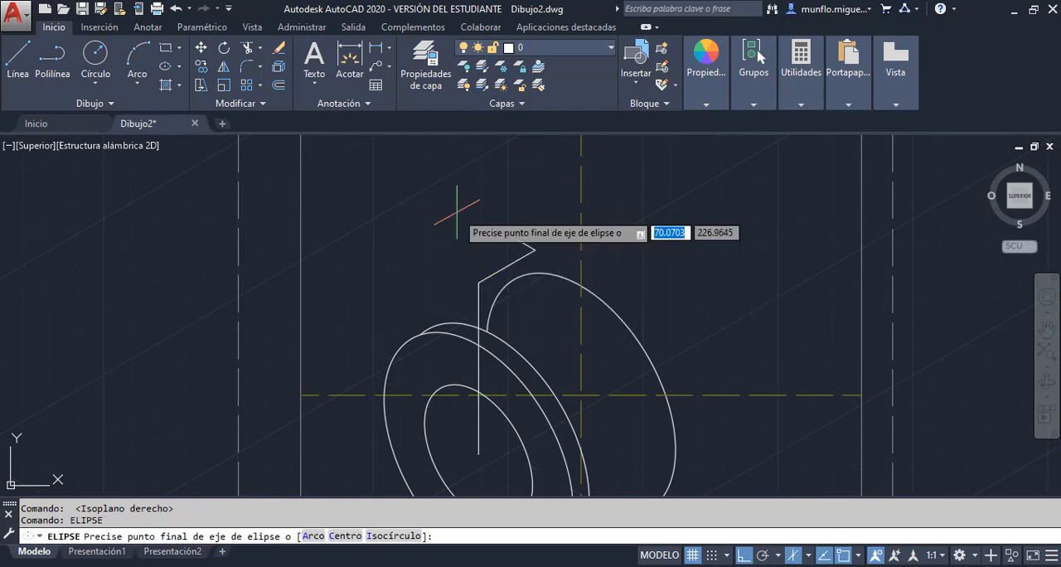
text(i)
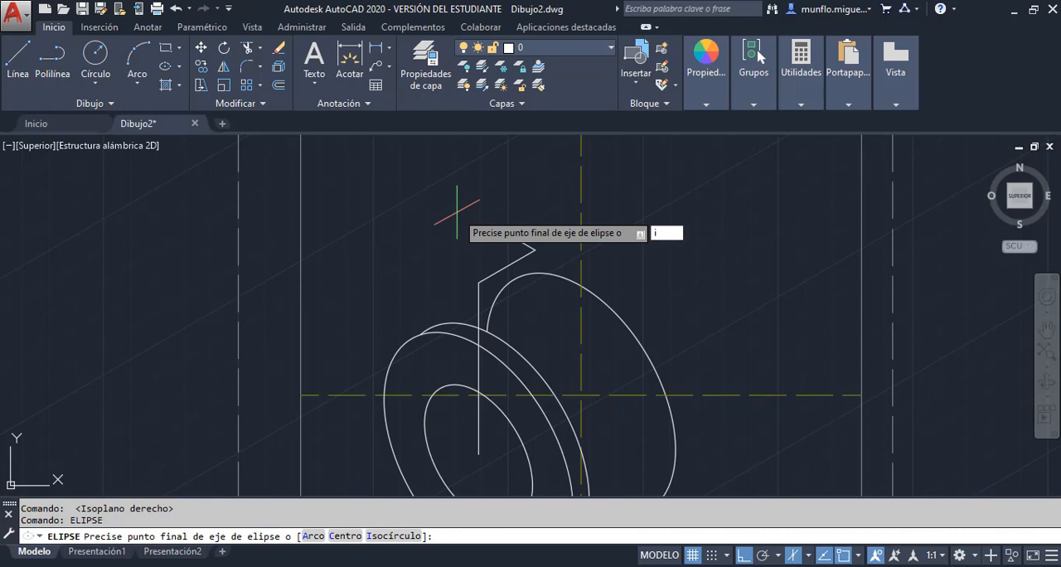
key(Return)
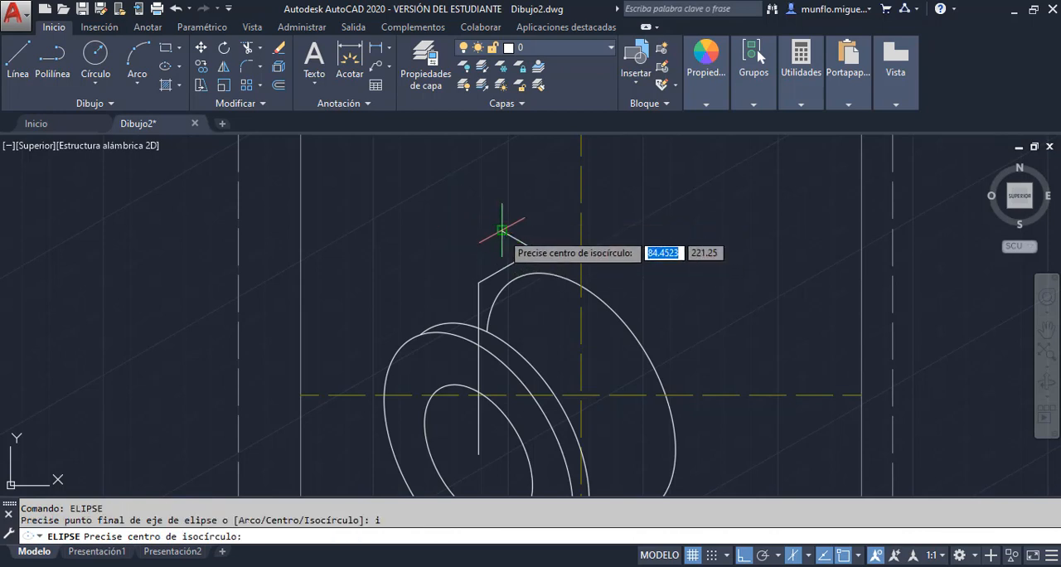
click(502, 229)
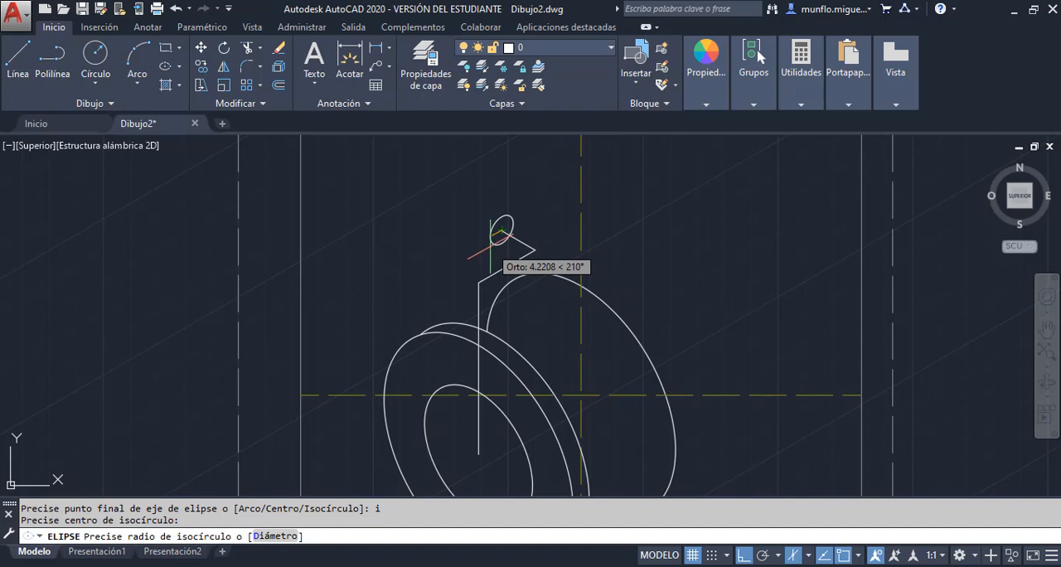
text(7)
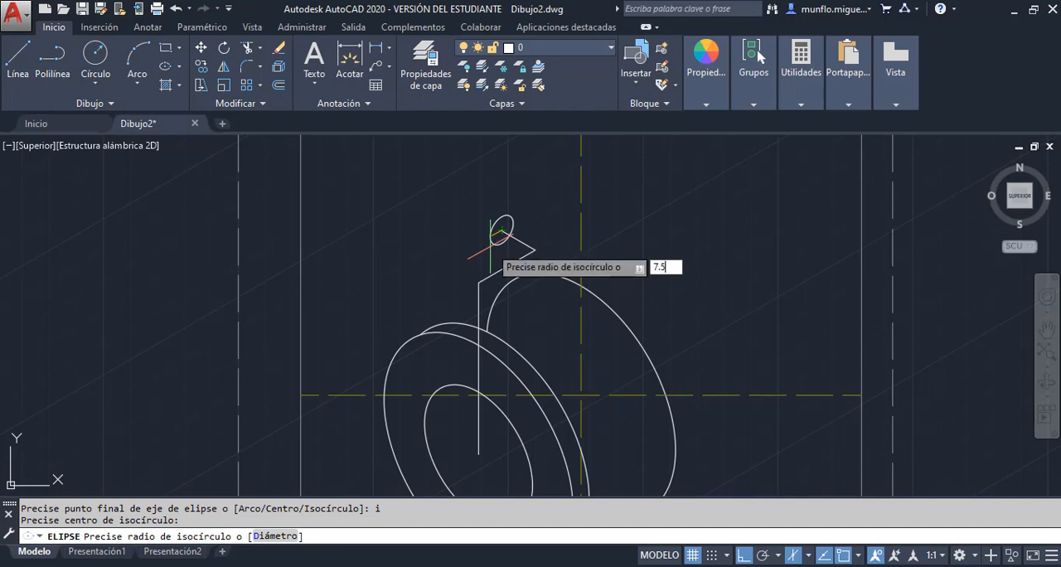
text(.5)
key(Return)
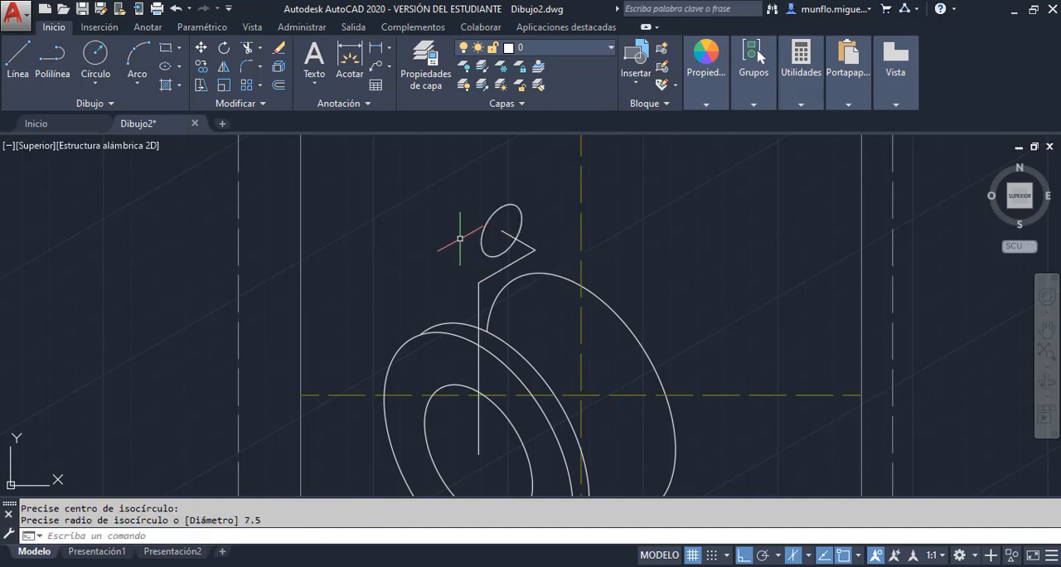
Draw a concentric isocircle of radius 15 around the 7.5-radius isocircle on the right isoplane
text(eli´p)
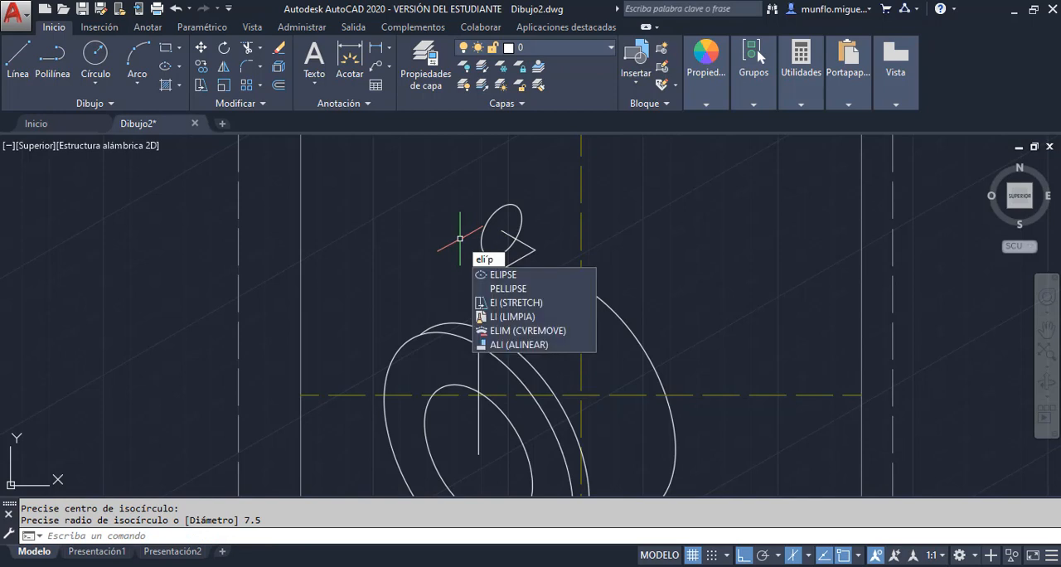
key(Return)
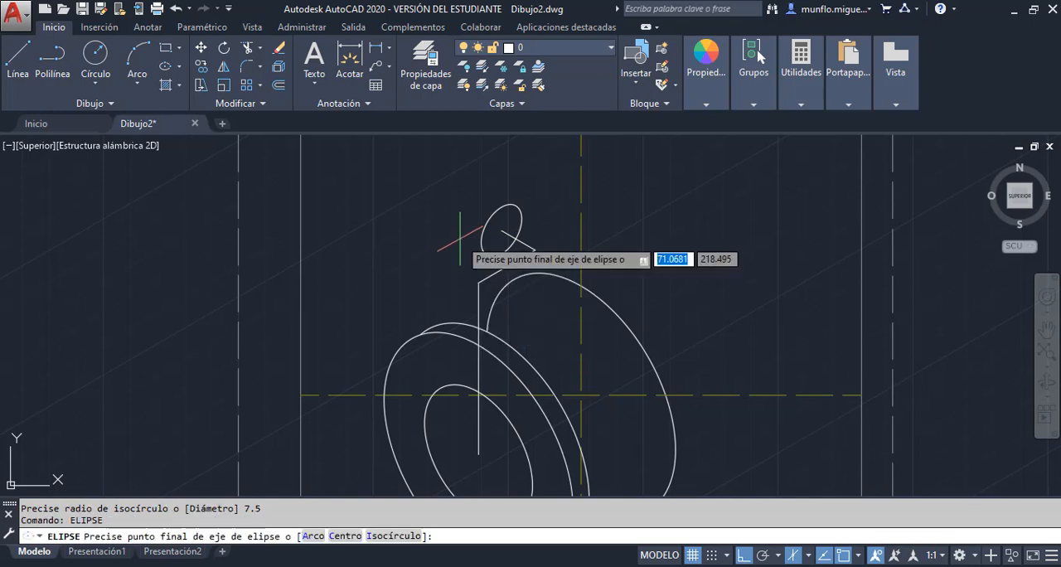
text(i)
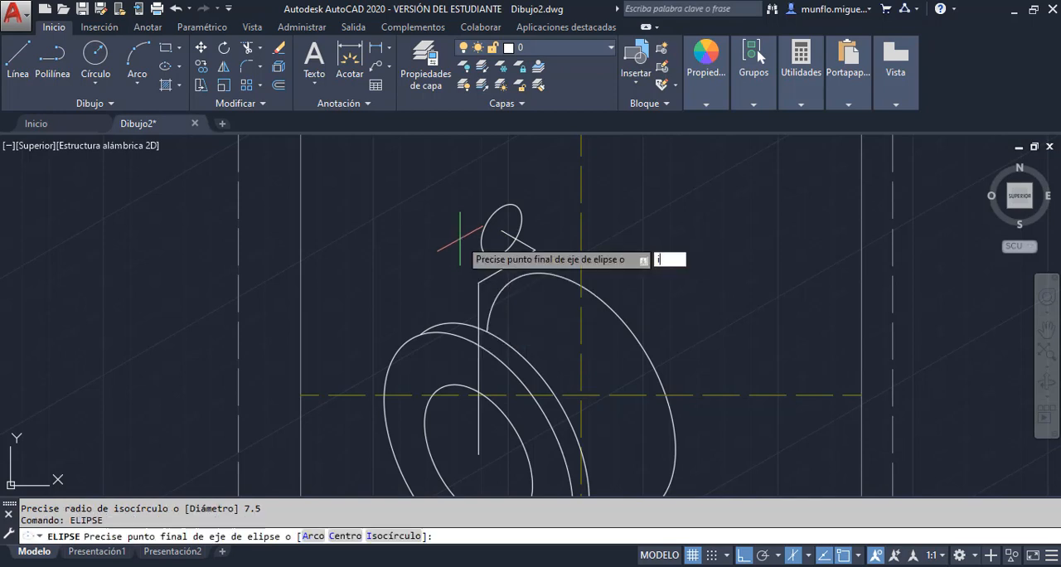
key(Return)
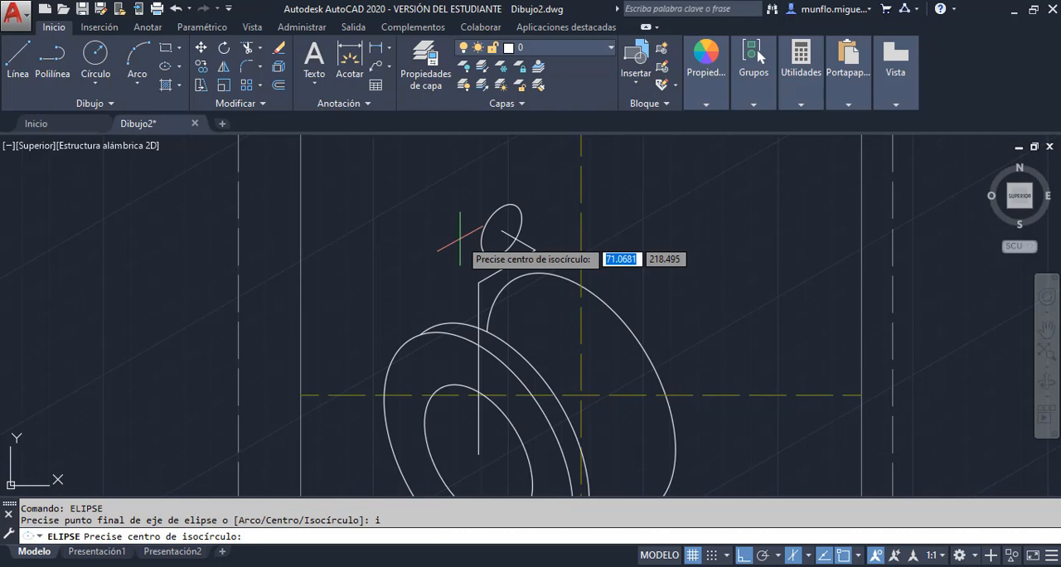
click(502, 230)
text(15)
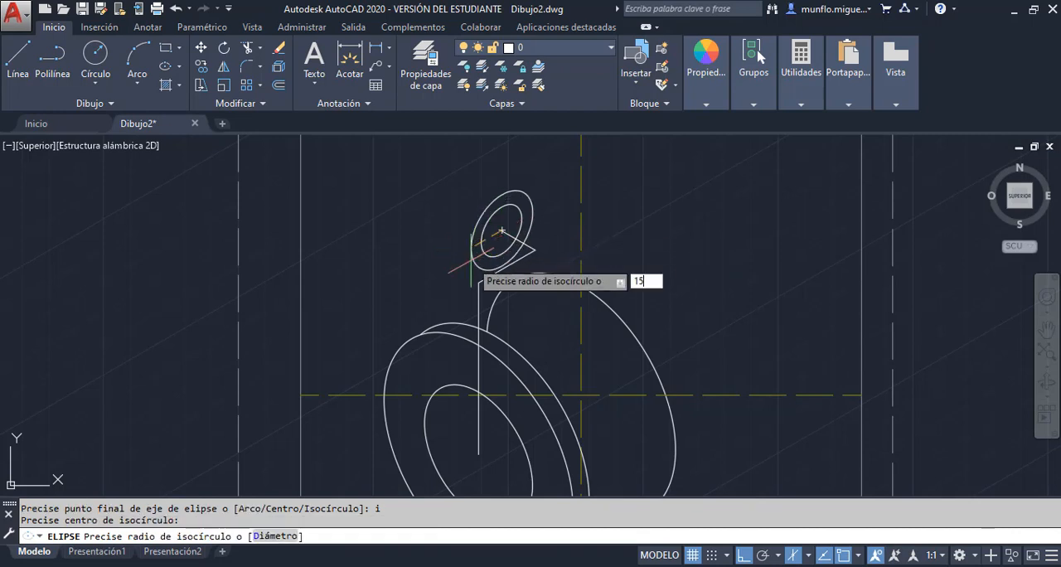
key(Return)
key(Escape)
key(Escape)
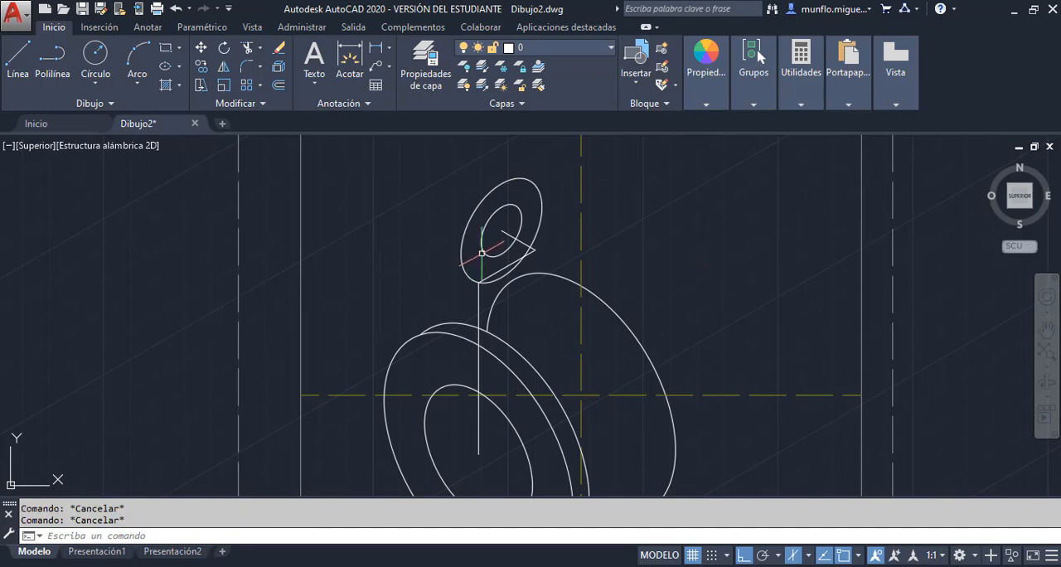
Erase the 12.5-unit construction line running from the lug isocircles' centre
click(528, 243)
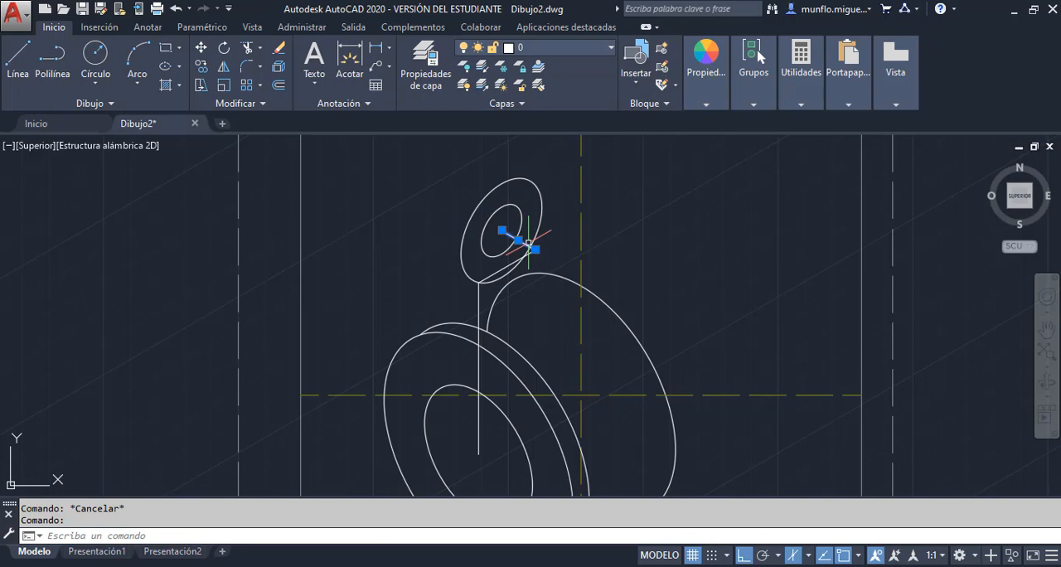
key(Delete)
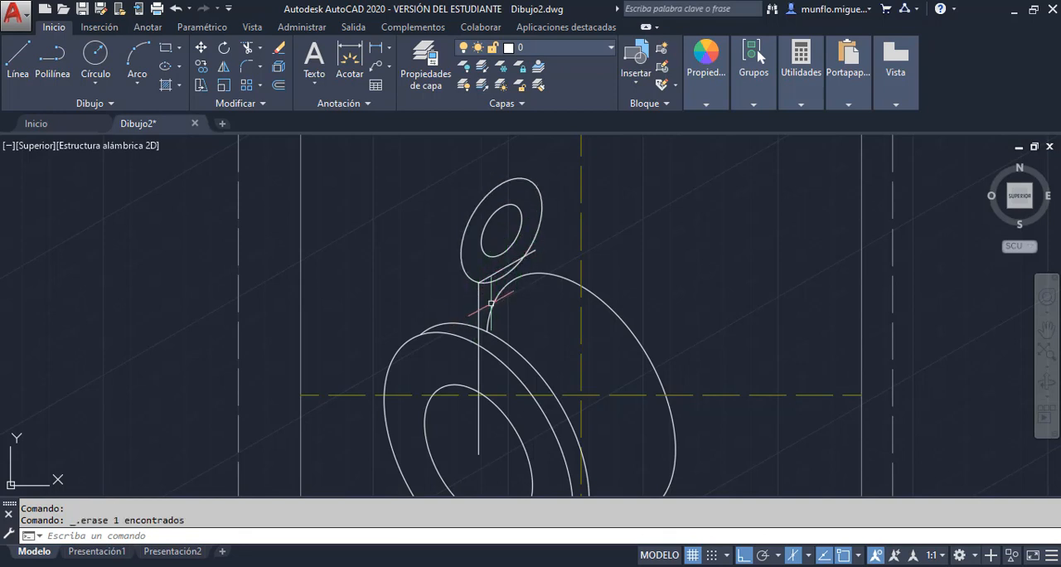
After consulting the PDF for the lug thickness, draw a 10-unit construction line at 150° from the lug isocircles' centre on the left isoplane
scroll(540, 301, up, 2)
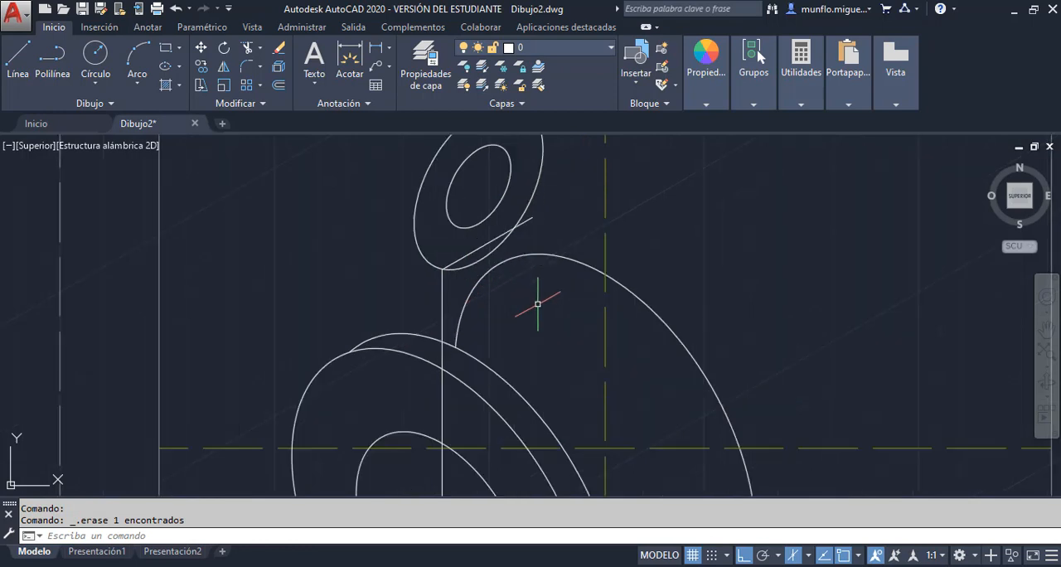
scroll(540, 302, down, 4)
scroll(487, 232, up, 2)
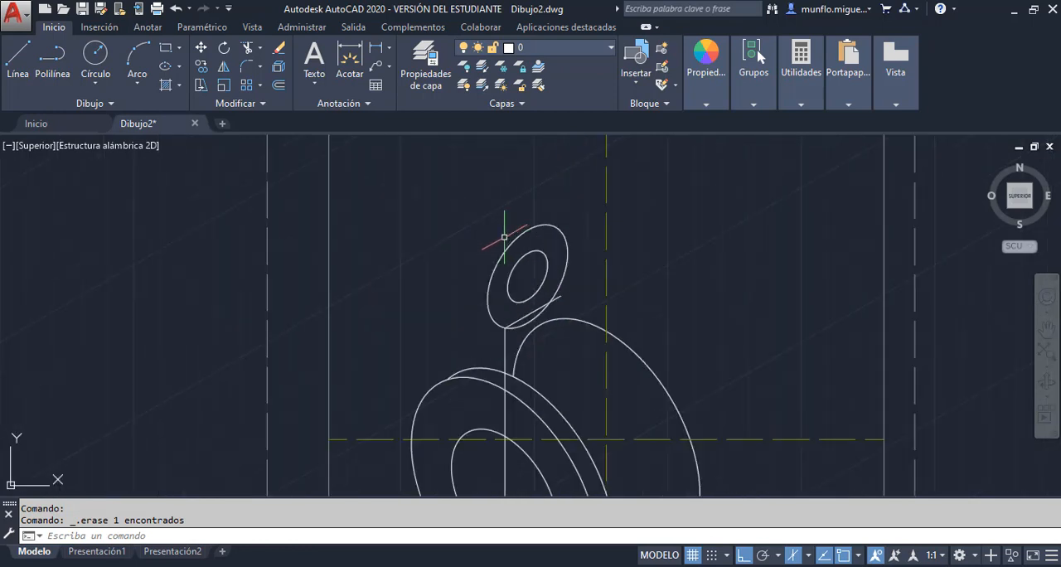
click(595, 497)
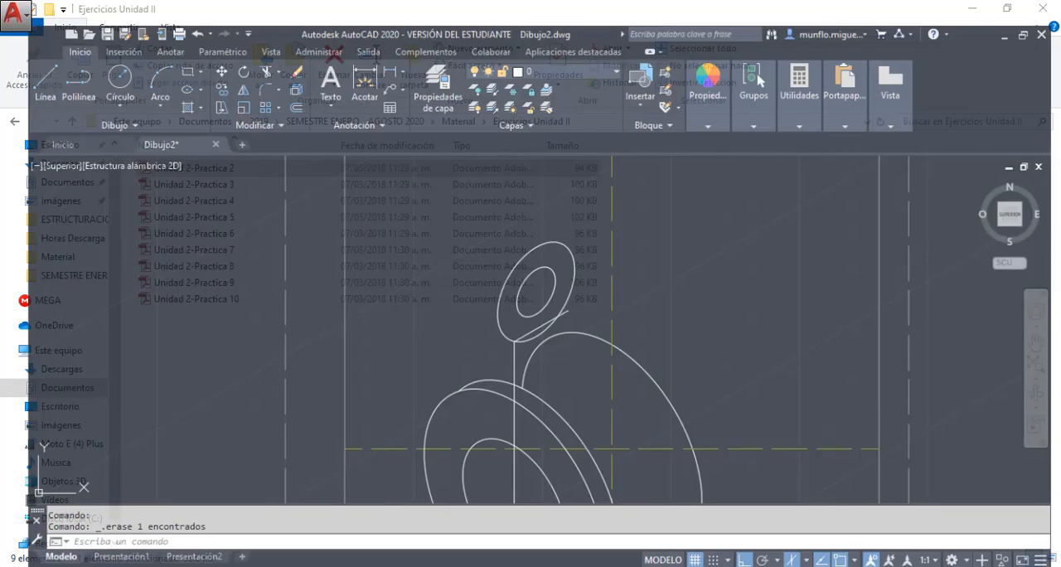
click(497, 564)
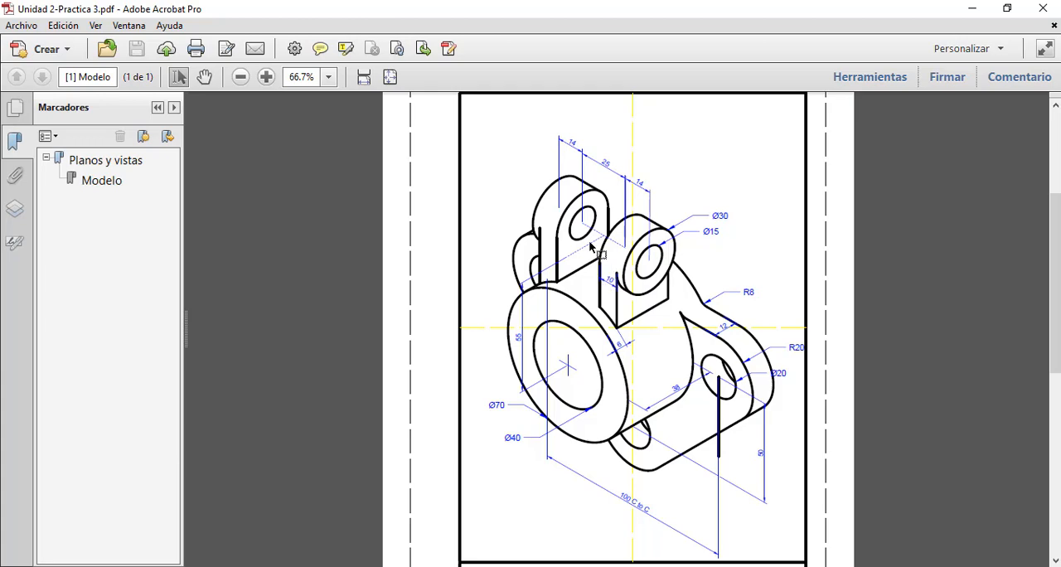
click(564, 566)
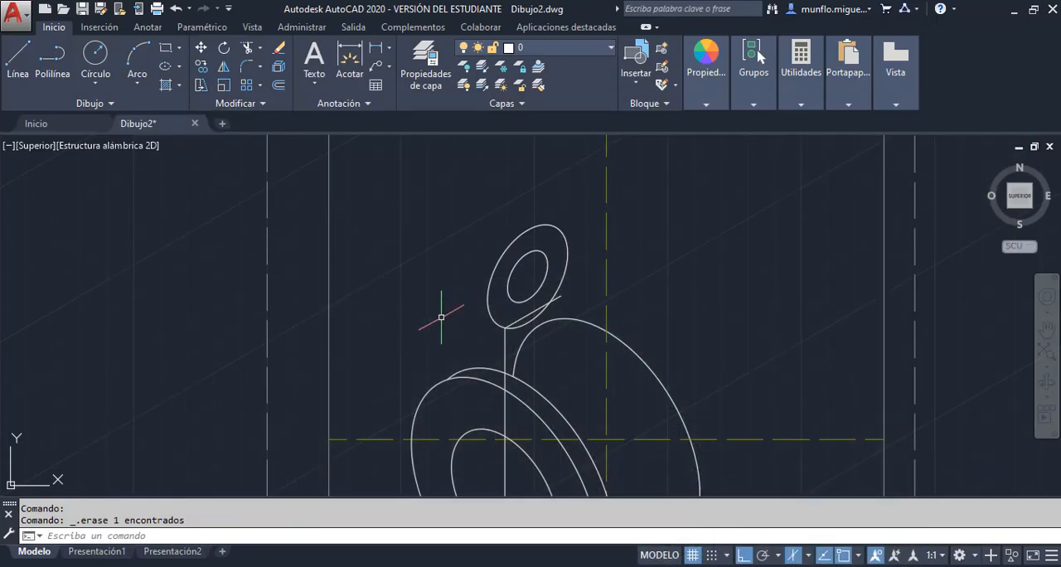
key(F5)
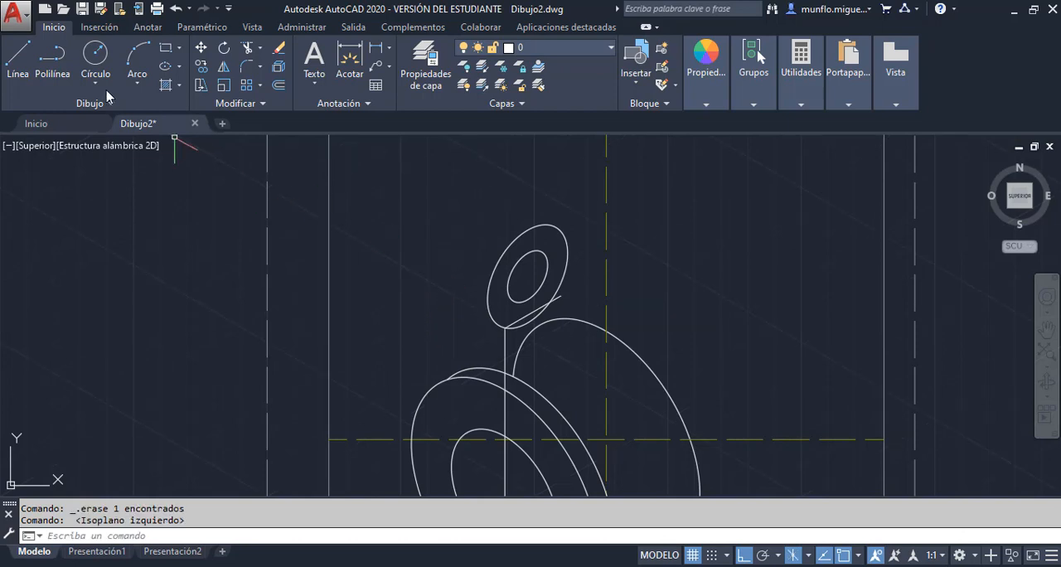
click(18, 56)
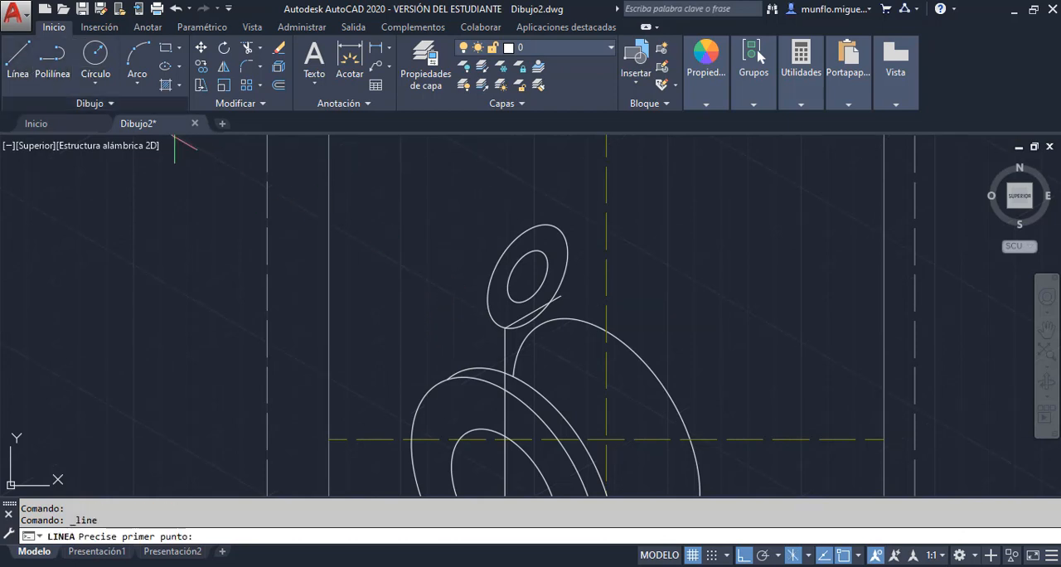
click(527, 276)
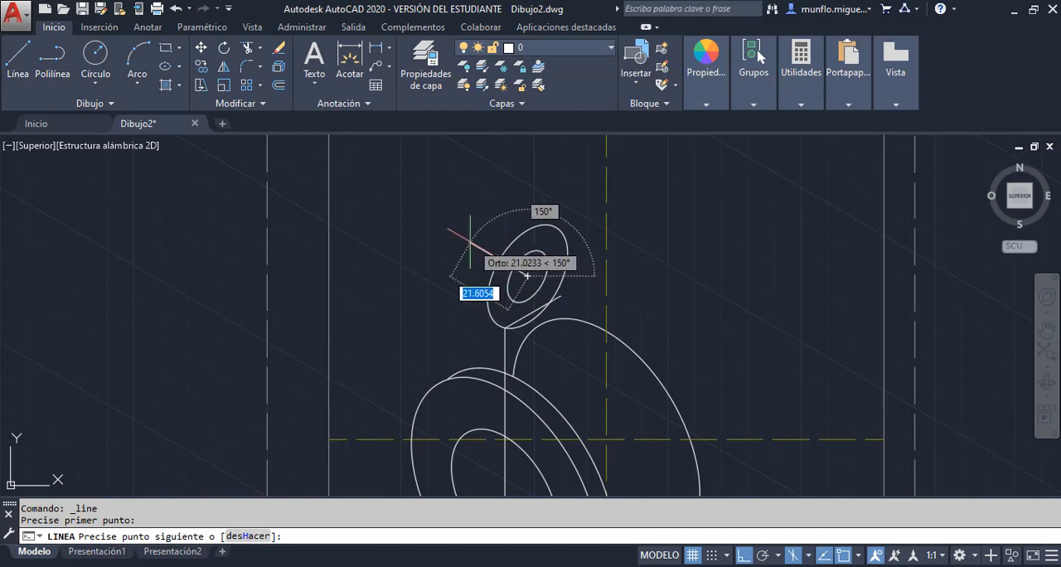
text(10)
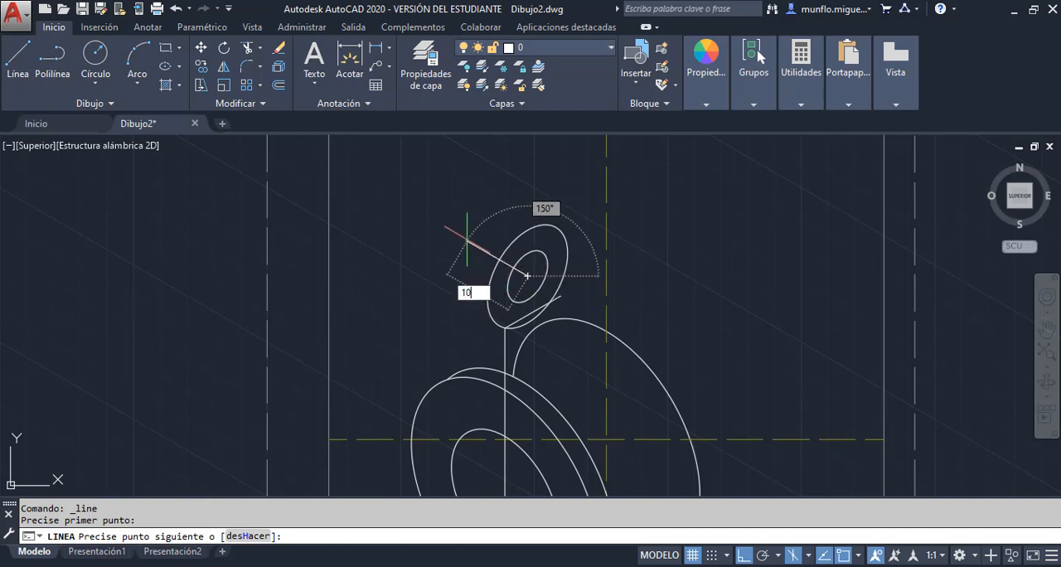
key(Return)
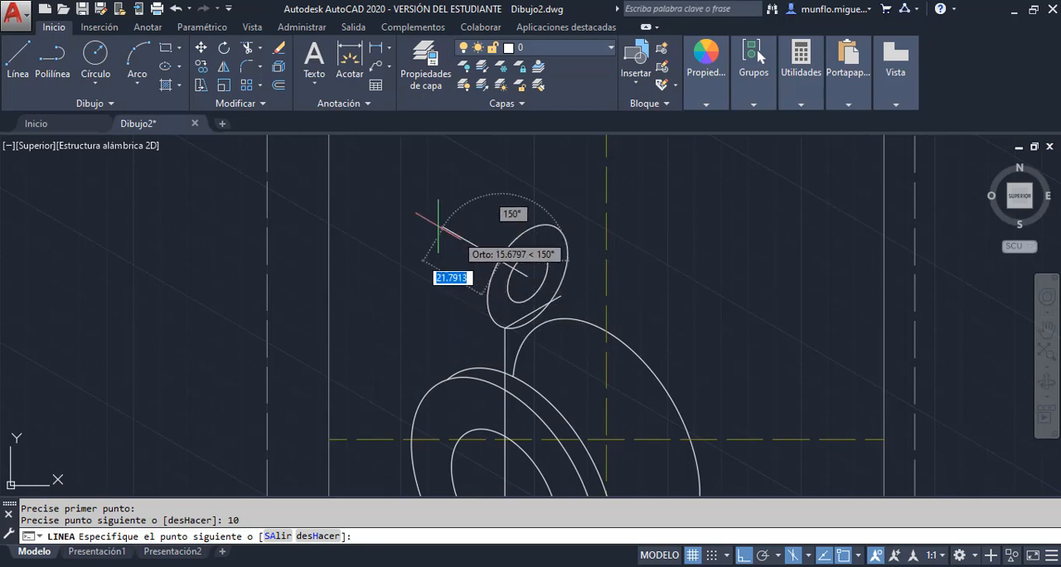
Continue from the end of the 10-unit line with a collinear 4-unit construction line at 150°
text(4)
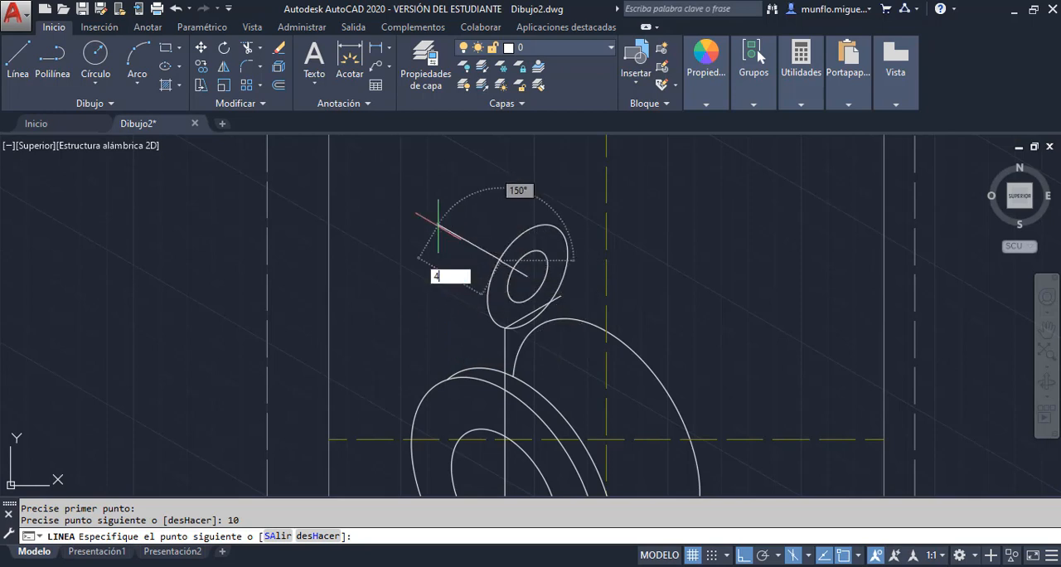
key(Return)
key(Escape)
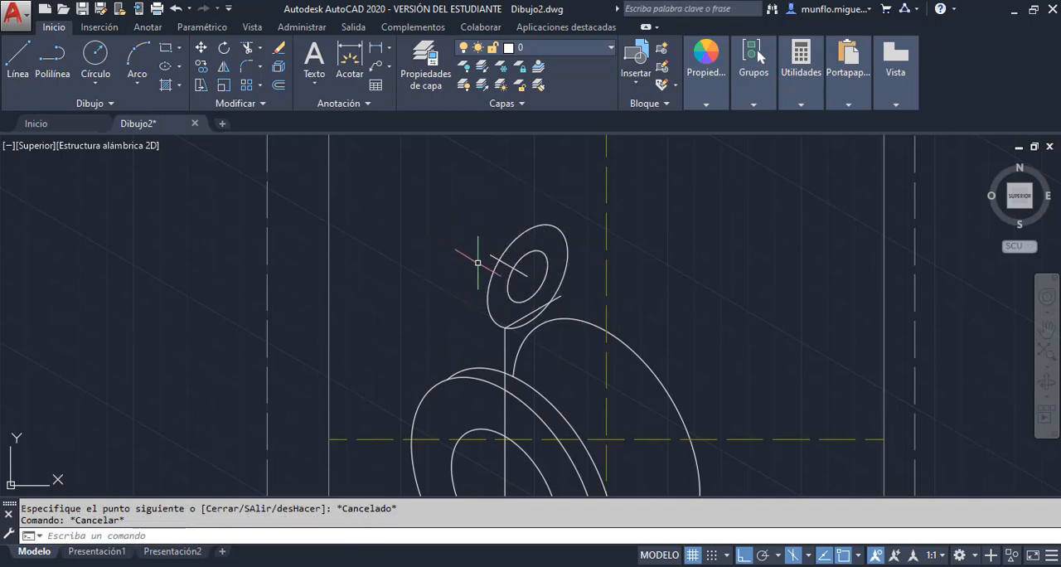
Erase the 10-unit construction line that starts at the lug isocircles' centre
scroll(531, 264, down, 2)
scroll(531, 264, up, 3)
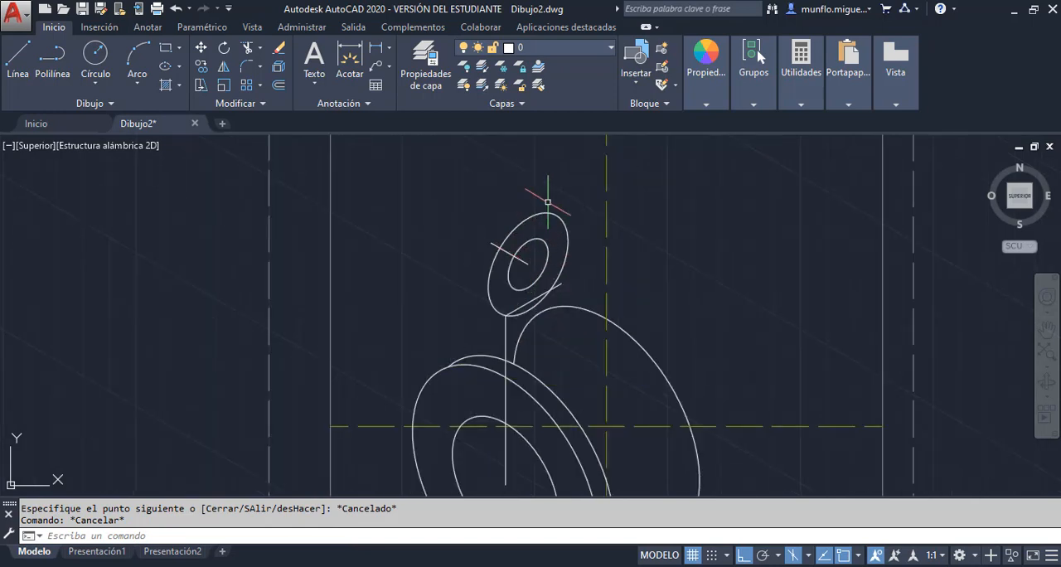
scroll(523, 222, up, 2)
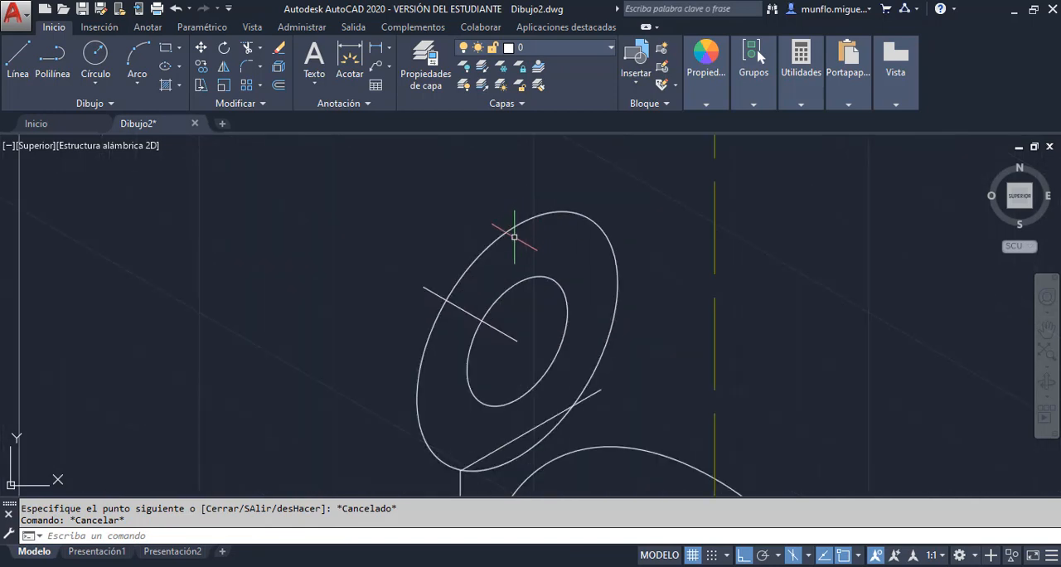
click(471, 313)
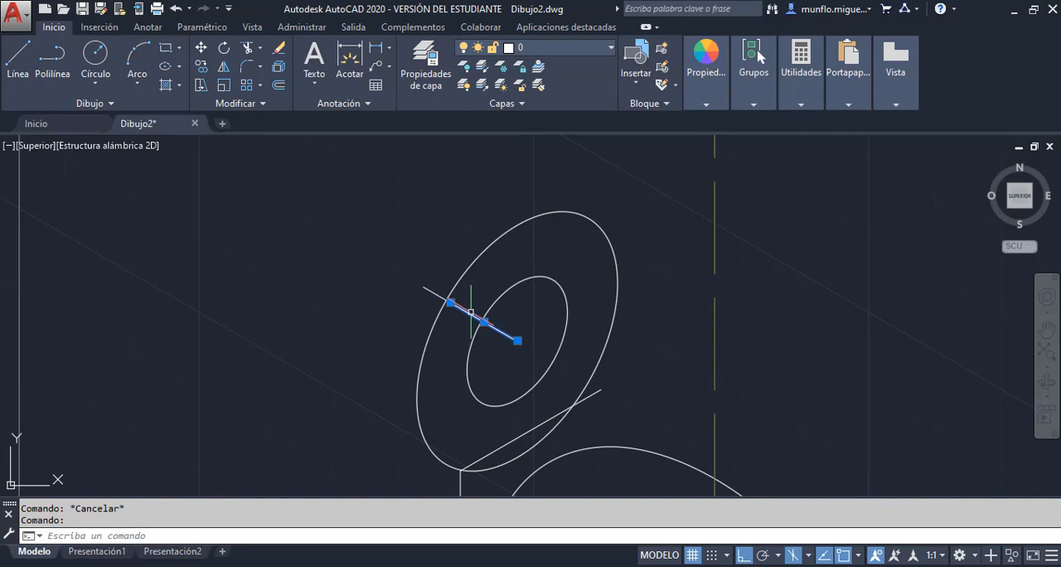
key(Delete)
scroll(471, 311, up, 3)
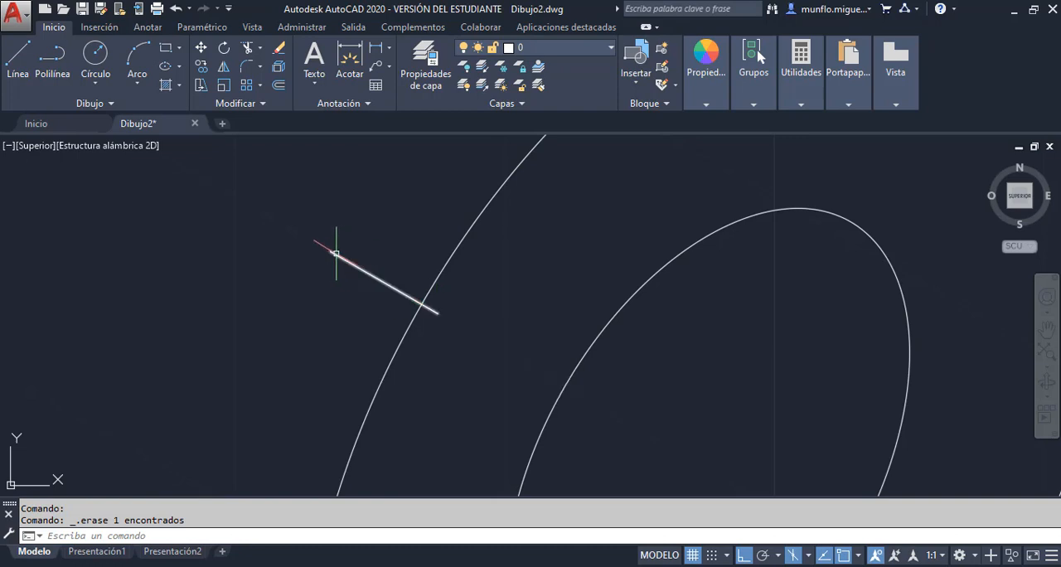
scroll(470, 304, down, 3)
scroll(471, 303, down, 2)
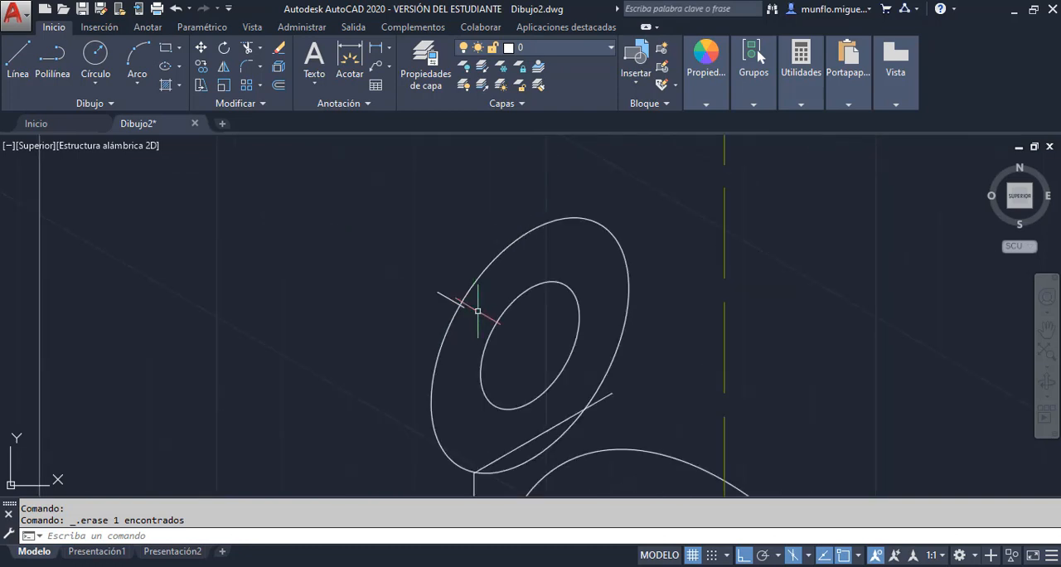
Copy the outer lug isocircle from its centre to both ends of the 4-unit line, at 10 and 14 units along 150°
click(201, 67)
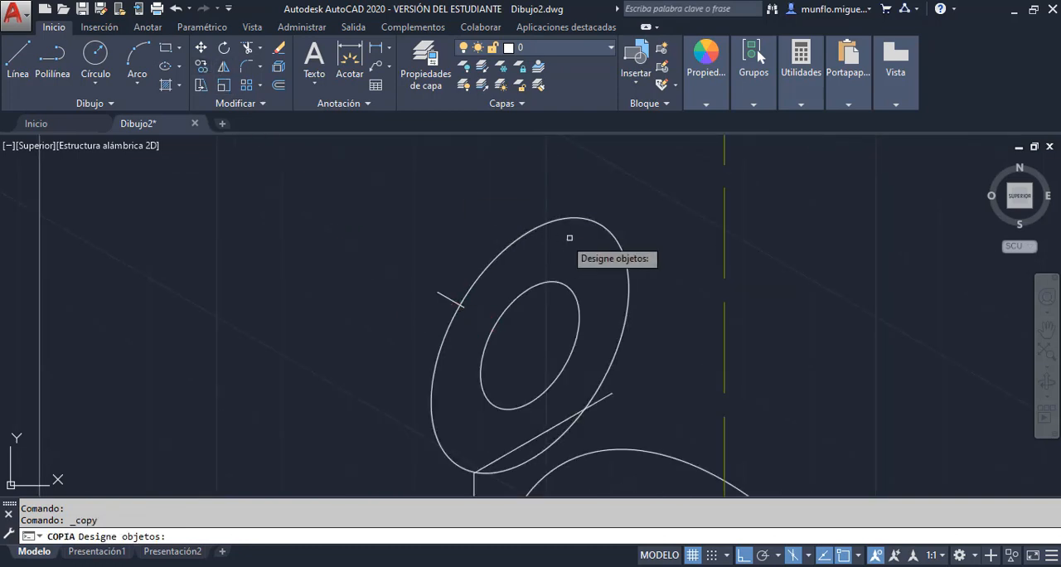
click(598, 223)
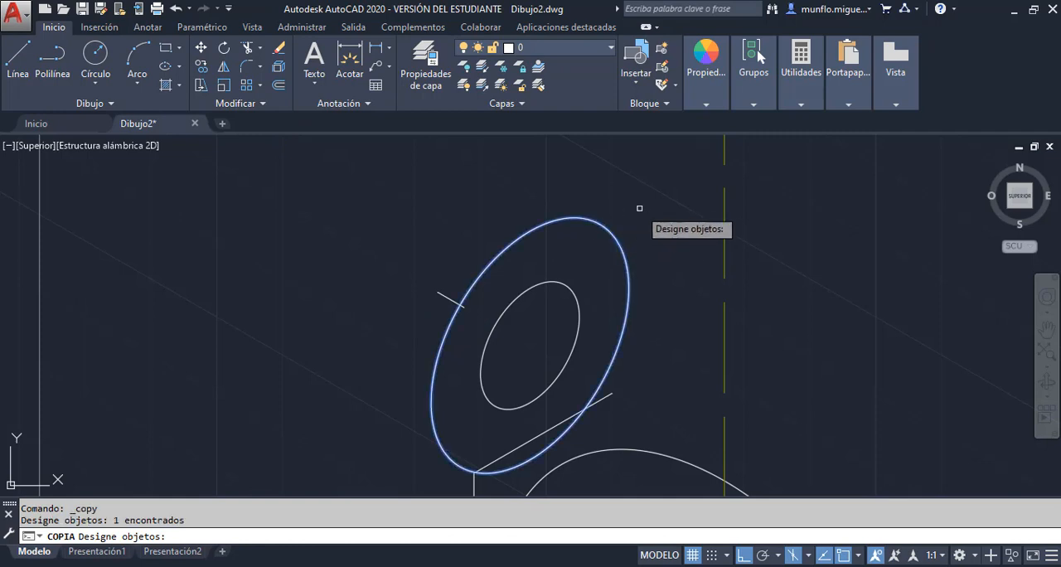
key(Return)
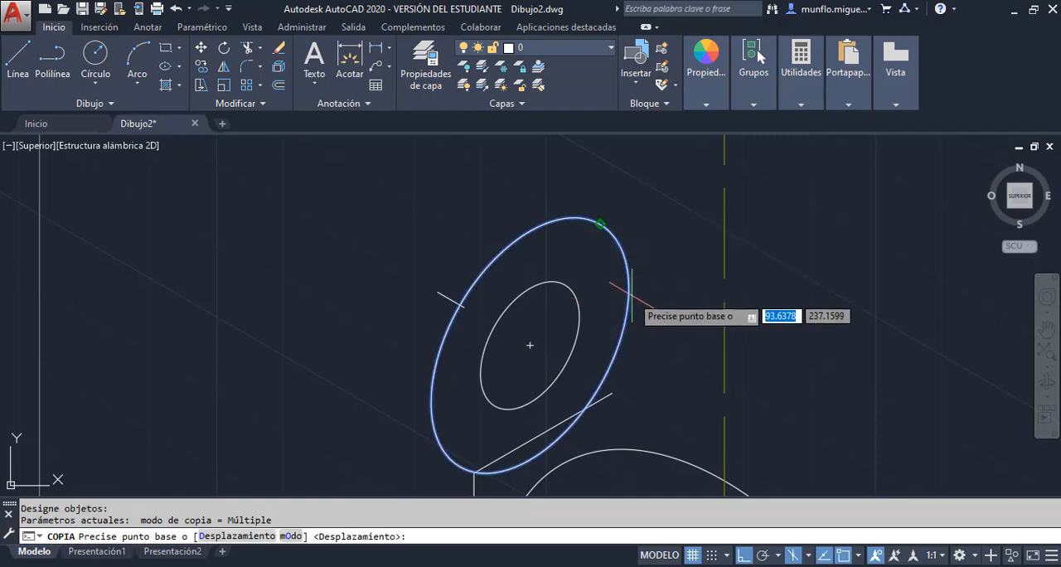
click(531, 344)
scroll(539, 336, up, 2)
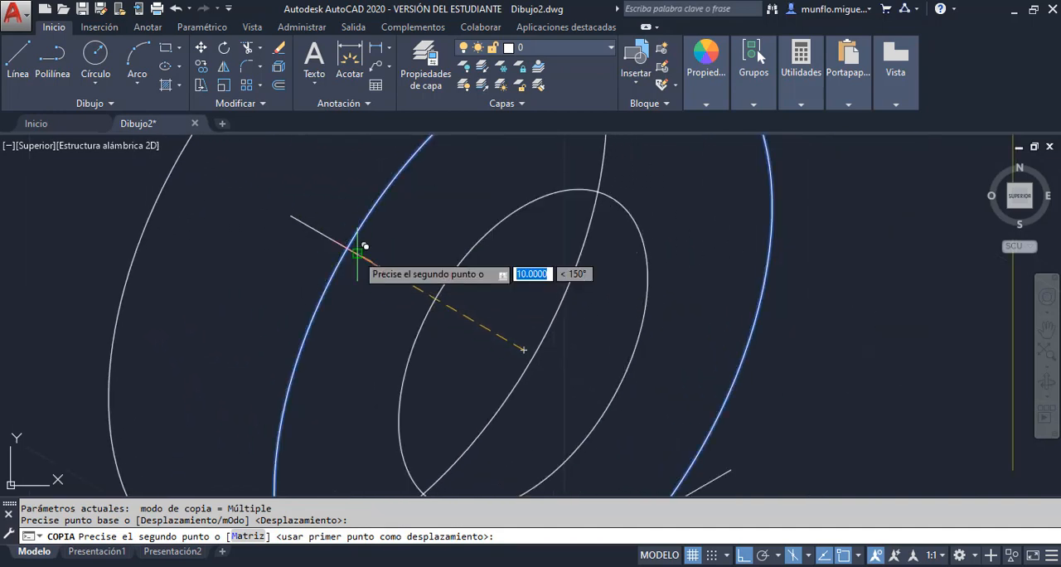
click(372, 250)
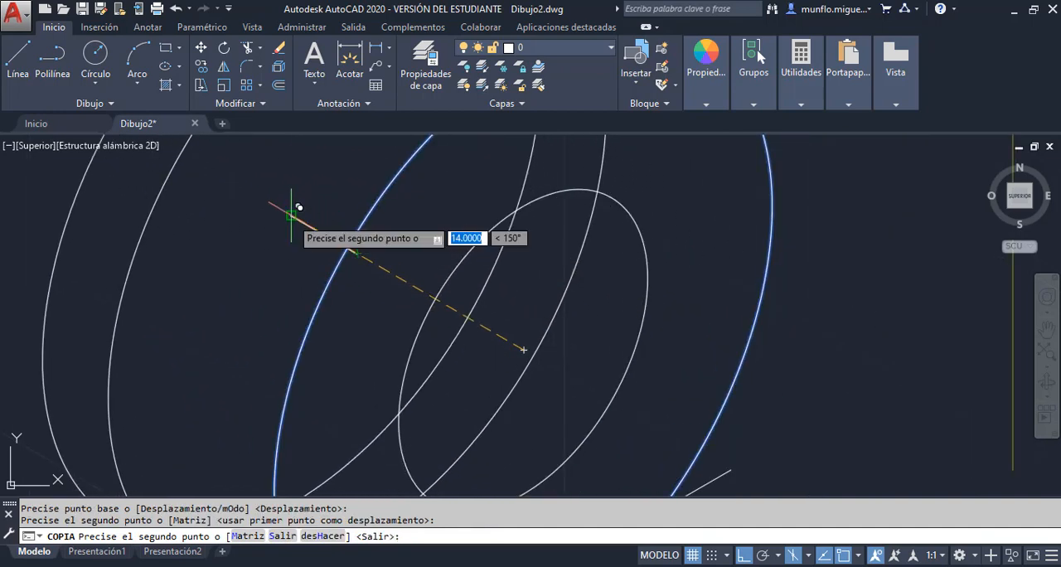
key(Escape)
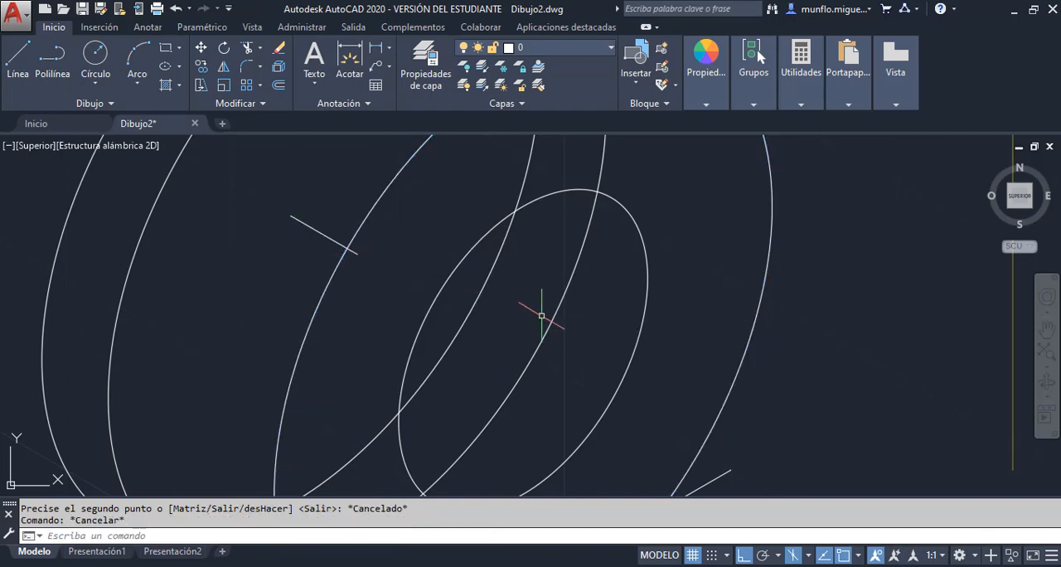
Erase the 4-unit construction line left between the two copied isocircle centres
scroll(542, 315, down, 5)
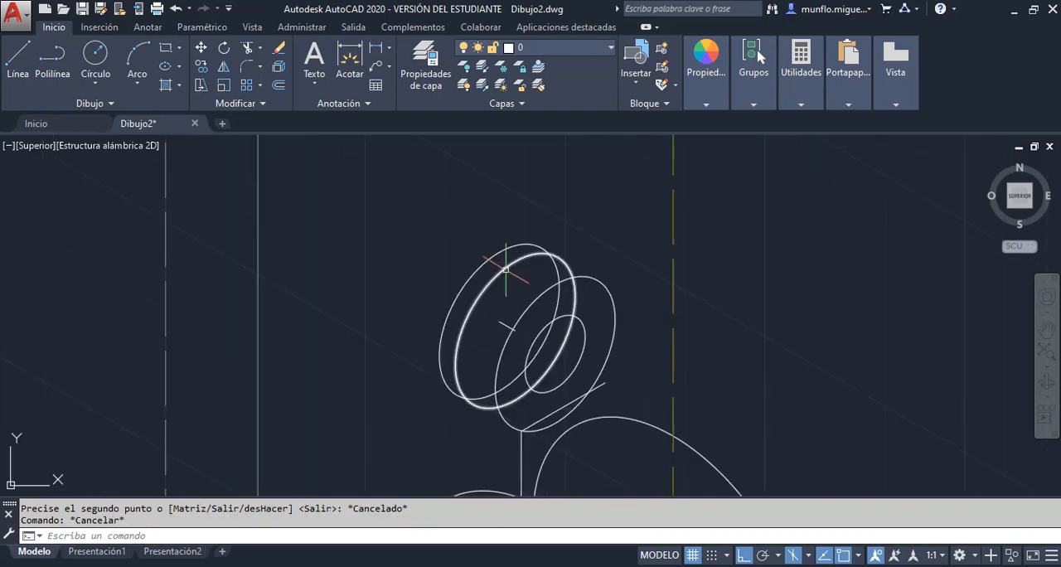
scroll(514, 290, up, 2)
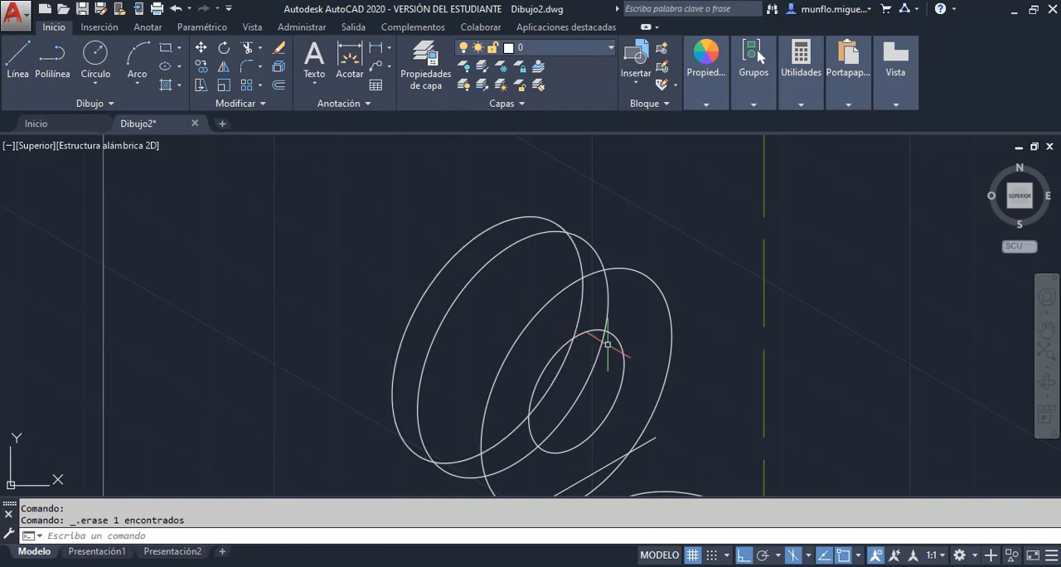
scroll(633, 243, up, 1)
scroll(627, 229, down, 3)
scroll(631, 232, up, 2)
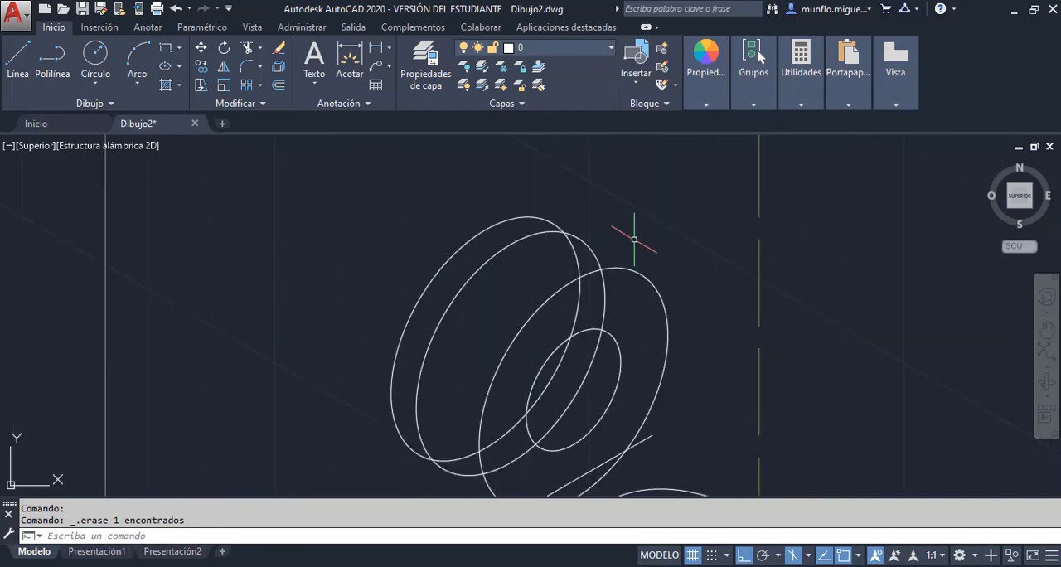
Examine the lower edges of the drawn lug and compare them with the lug outline in the Unidad 2-Practica 3 PDF
scroll(638, 236, down, 1)
scroll(634, 241, down, 3)
scroll(599, 249, up, 3)
scroll(580, 348, up, 1)
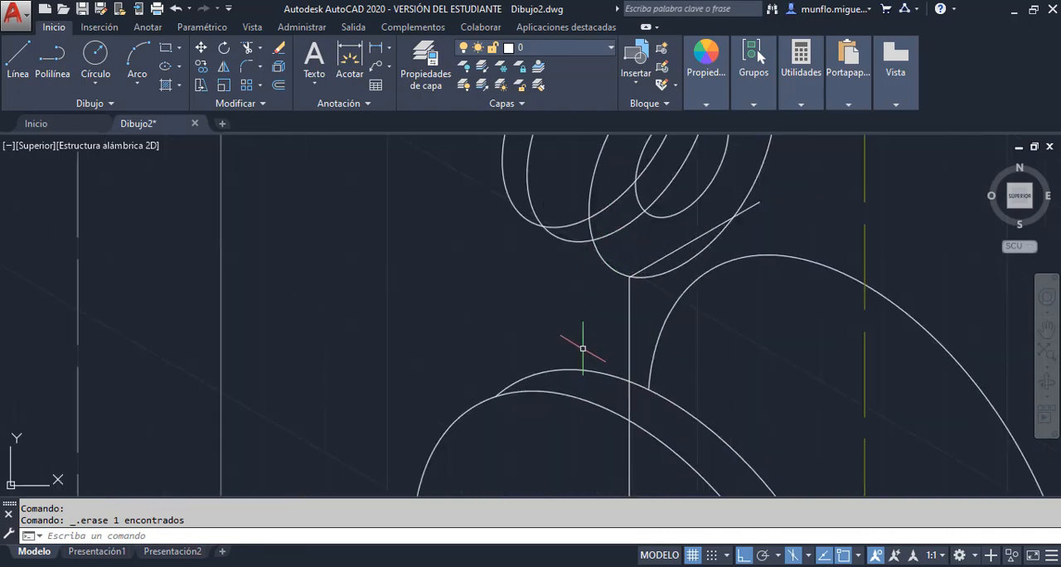
scroll(598, 301, down, 4)
scroll(598, 299, up, 3)
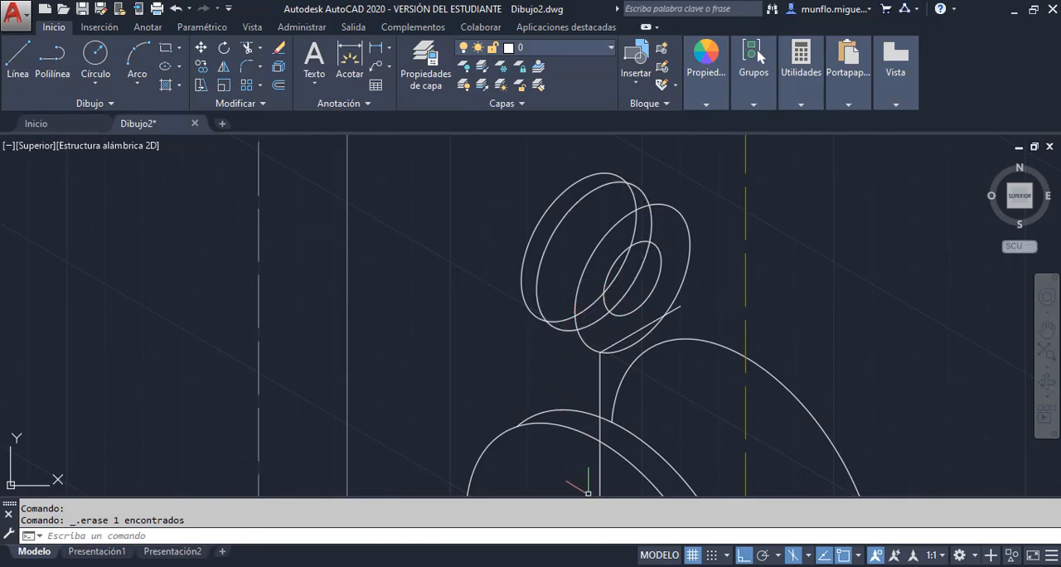
key(alt+Tab)
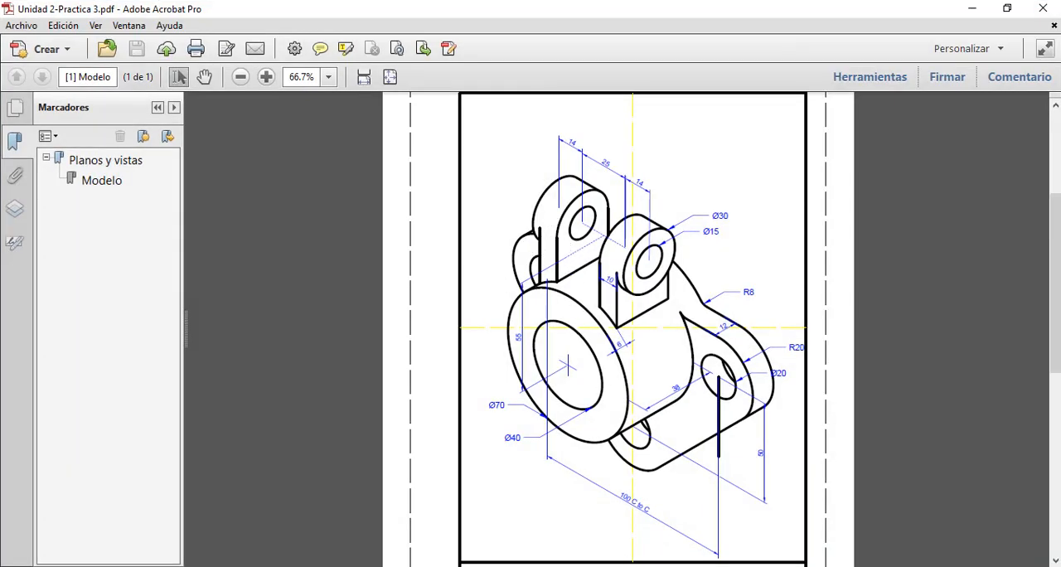
key(alt+Tab)
scroll(594, 224, down, 2)
scroll(594, 223, up, 2)
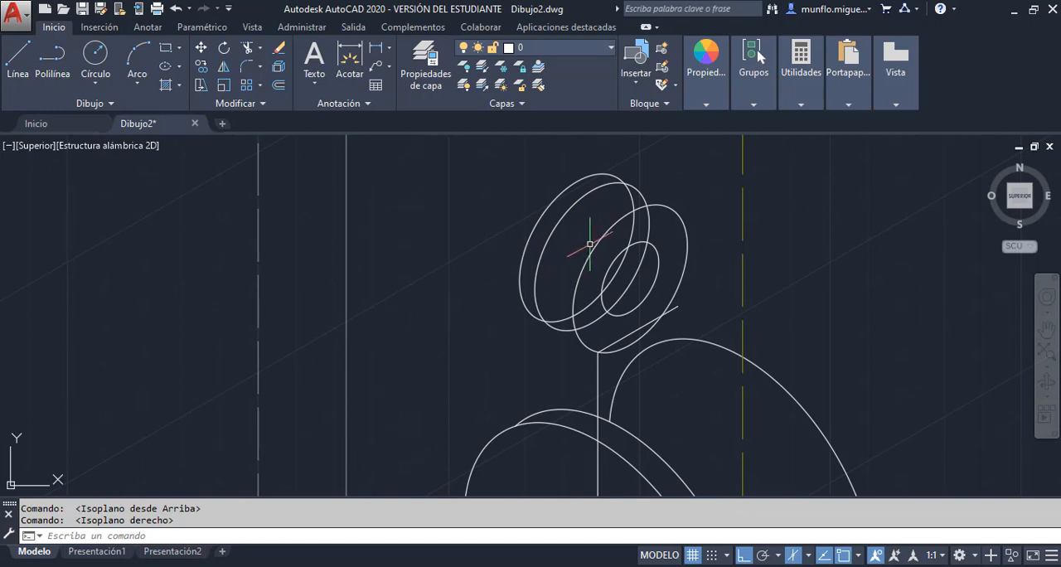
On the right isoplane, draw a line about 17 units long at 210° from the centre of the nearer copied lug isocircle
click(18, 58)
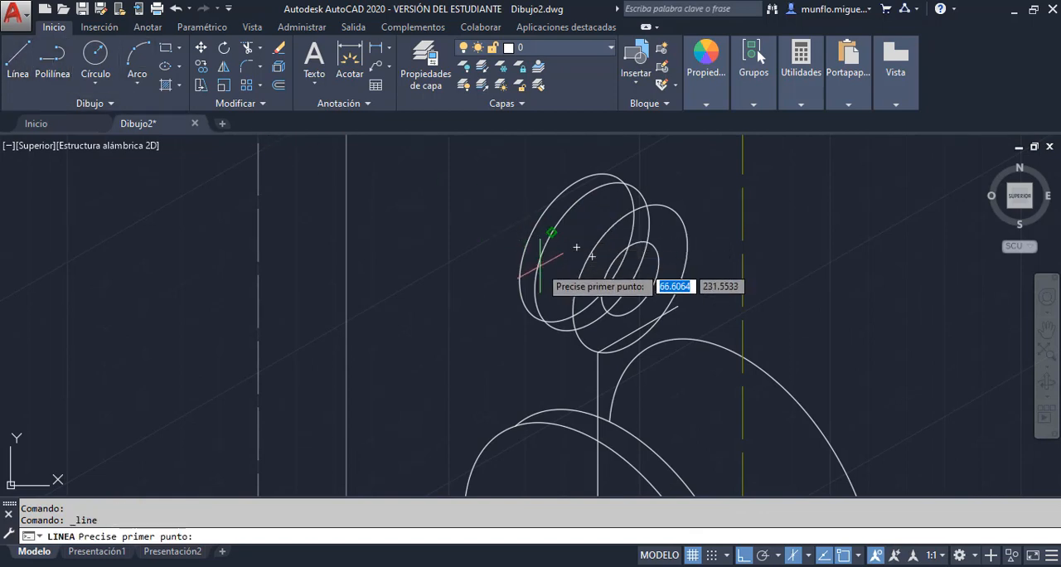
click(591, 256)
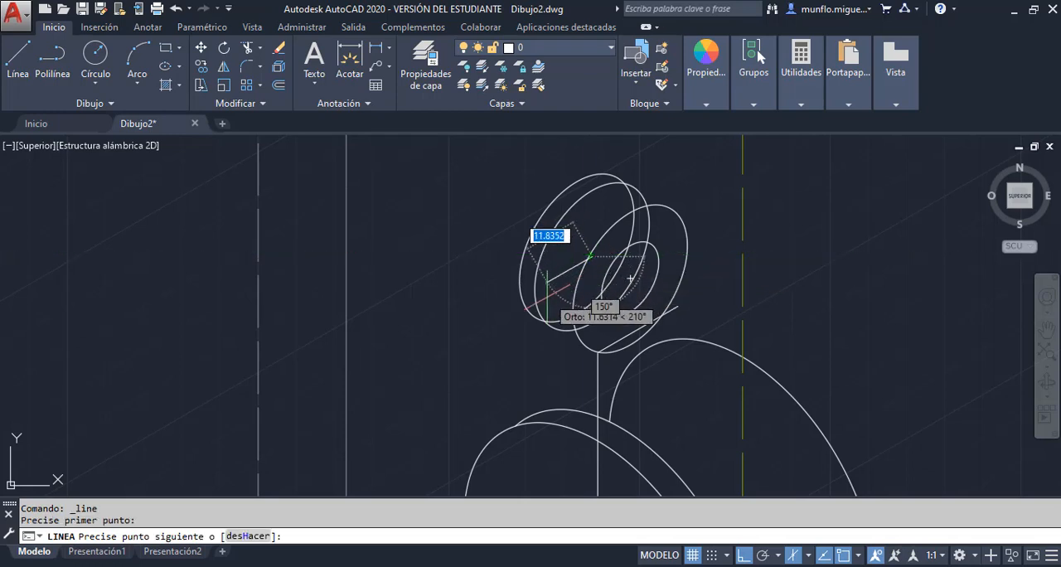
scroll(529, 308, up, 3)
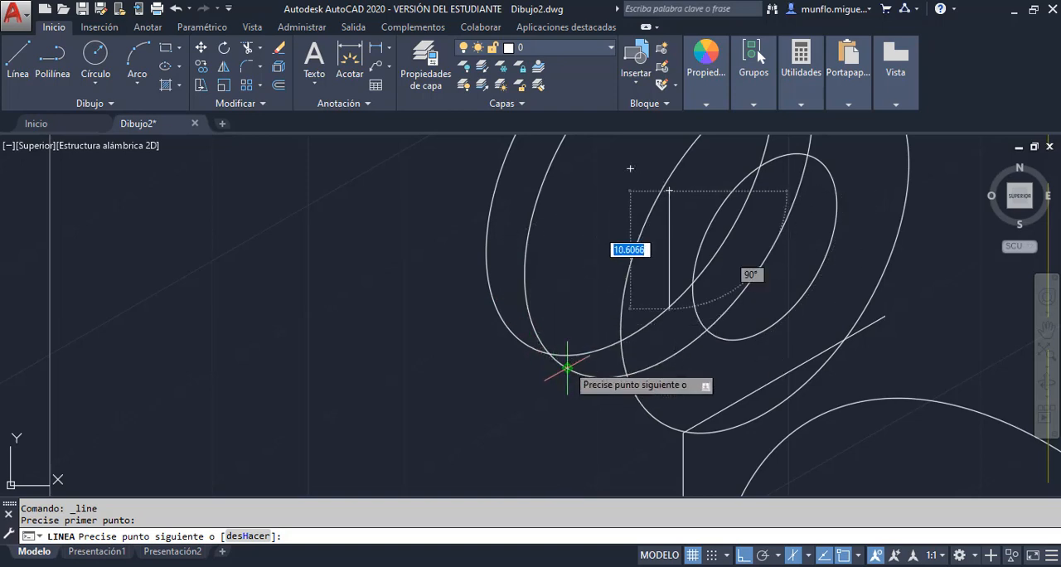
click(505, 284)
key(Escape)
key(Escape)
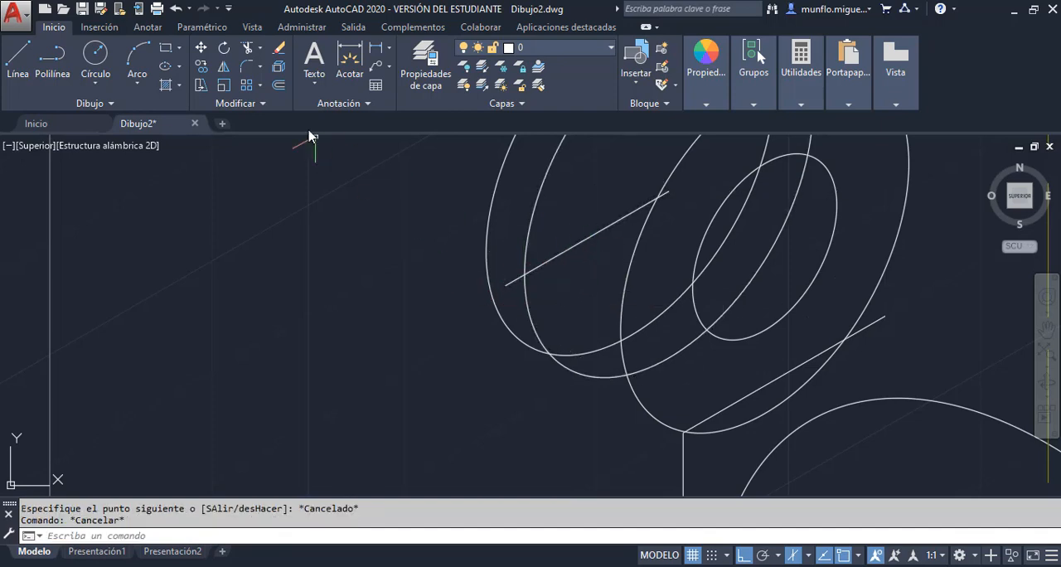
Trim the end of the 210° line that extends beyond the nearer copied lug isocircle
click(246, 48)
key(Return)
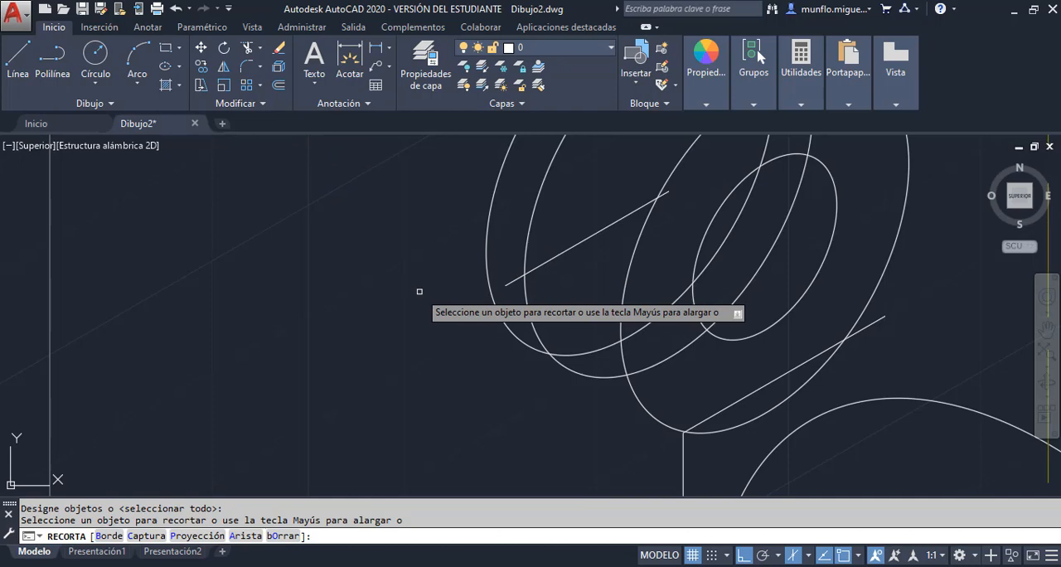
click(519, 280)
key(Escape)
key(Escape)
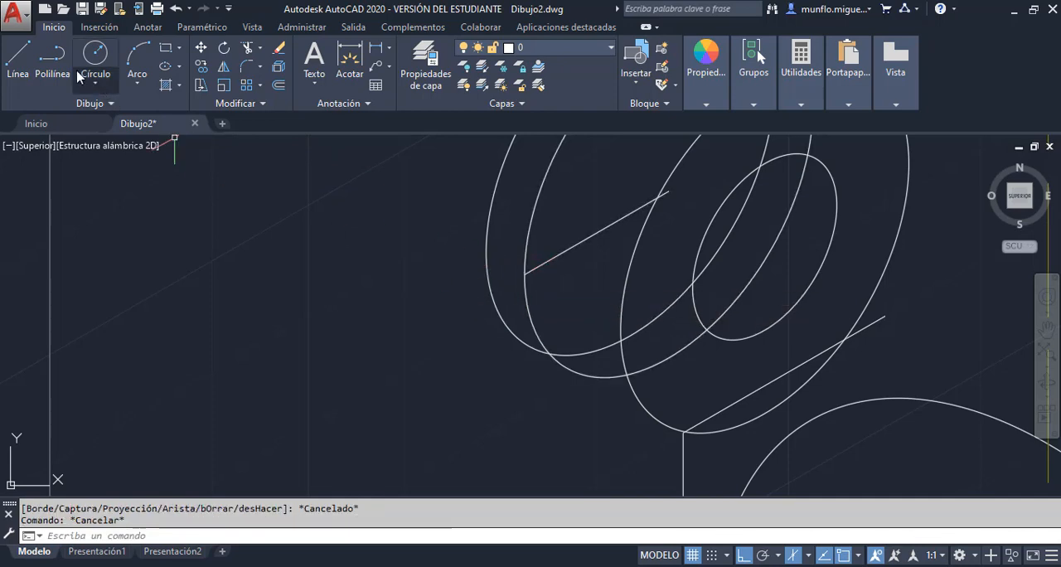
Draw a vertical line about 29 units long at 270° from the trimmed line's outer end down past the front disc's rear arc
click(18, 56)
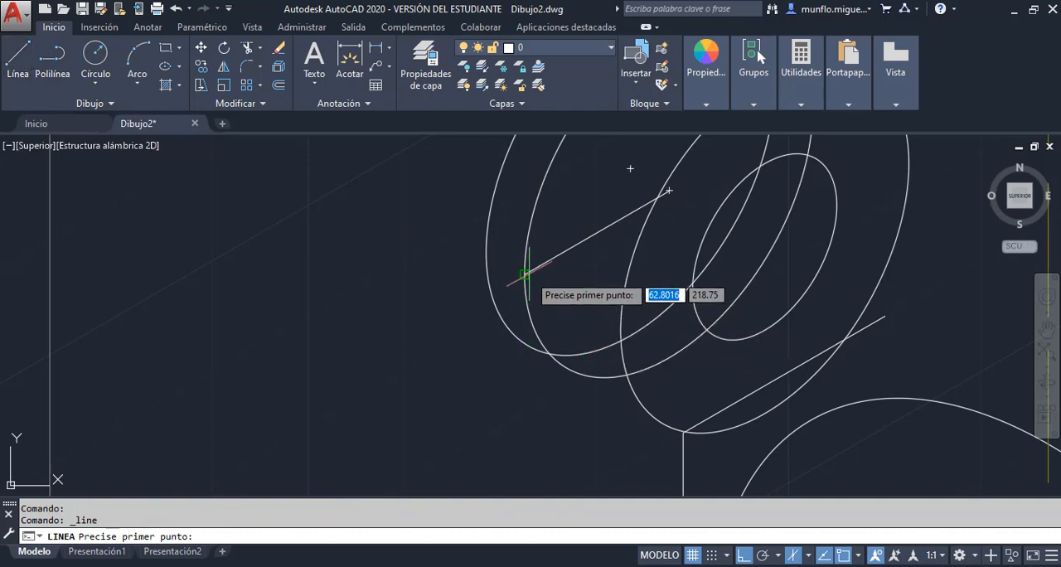
click(524, 274)
scroll(524, 274, down, 5)
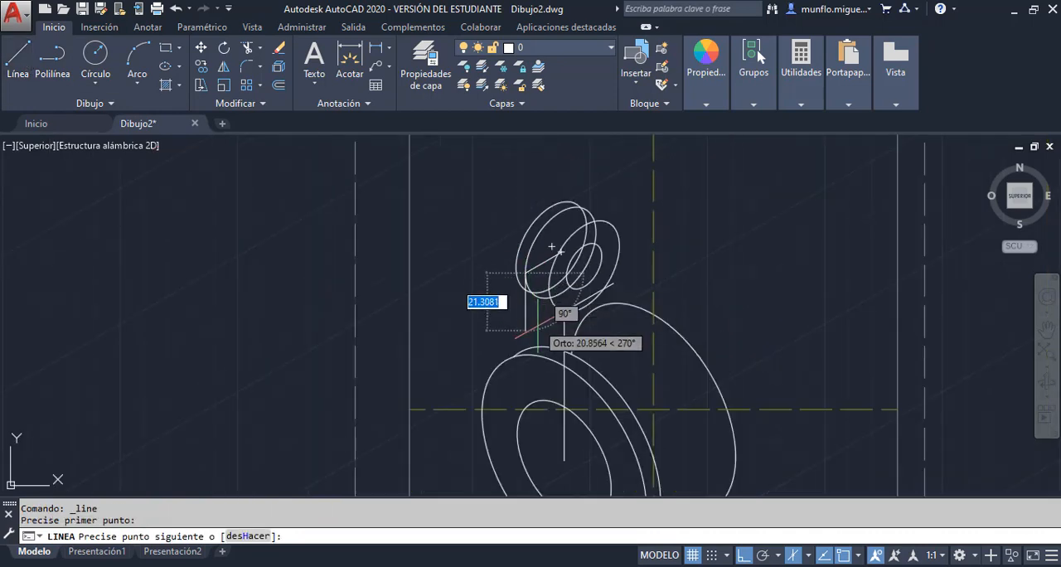
scroll(539, 328, up, 8)
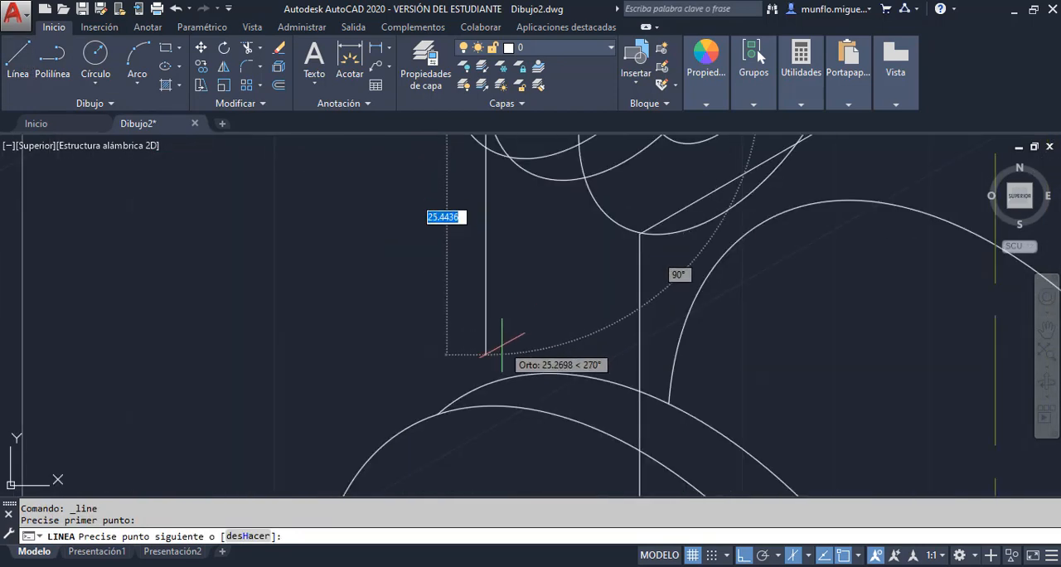
scroll(477, 394, up, 5)
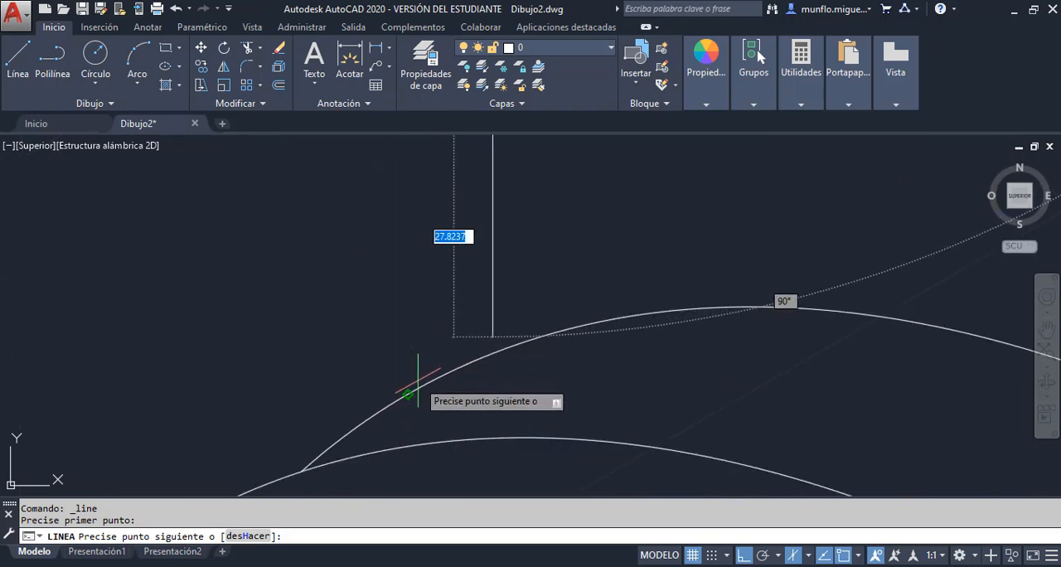
click(519, 385)
key(Escape)
key(Escape)
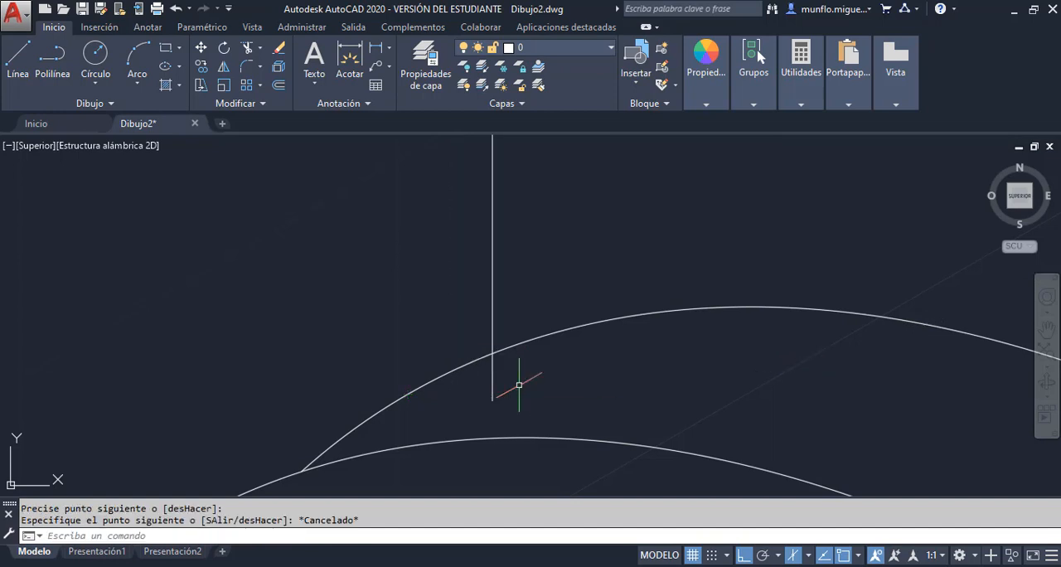
Erase the slanted construction line inside the nearer copied lug isocircle
scroll(519, 385, up, 5)
scroll(519, 380, down, 5)
scroll(519, 379, down, 4)
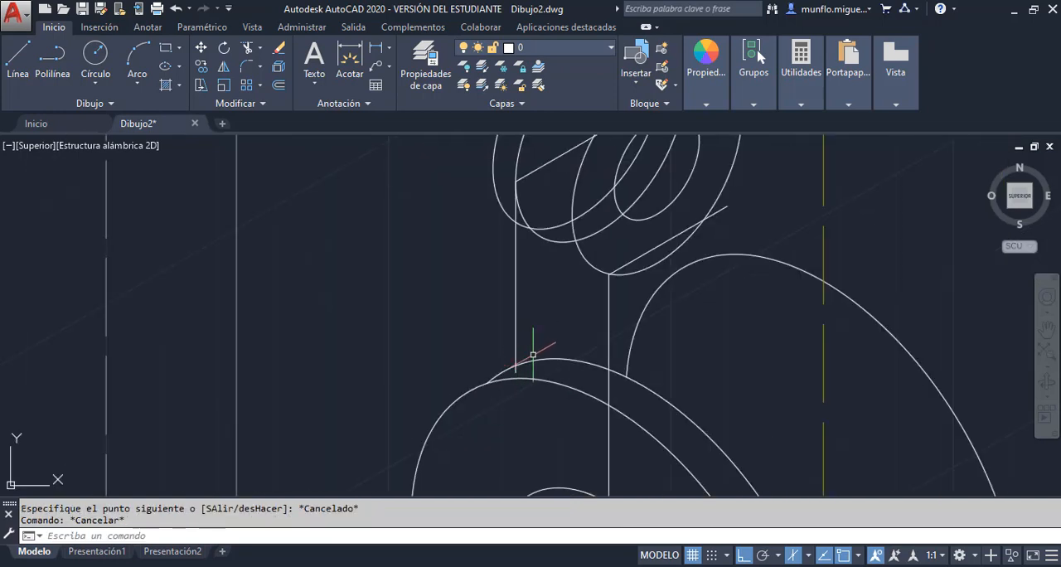
scroll(533, 354, down, 3)
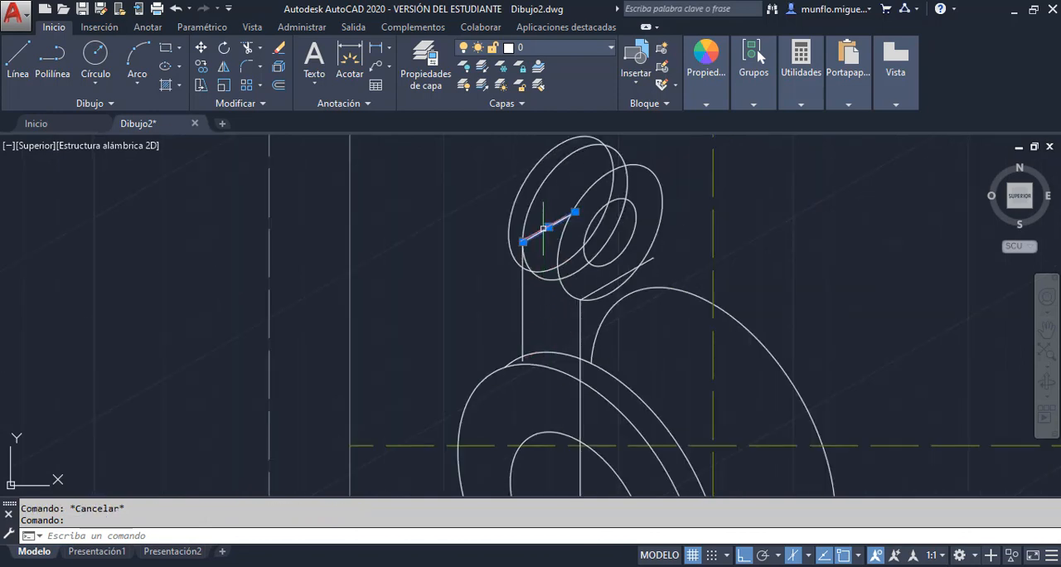
scroll(501, 389, down, 3)
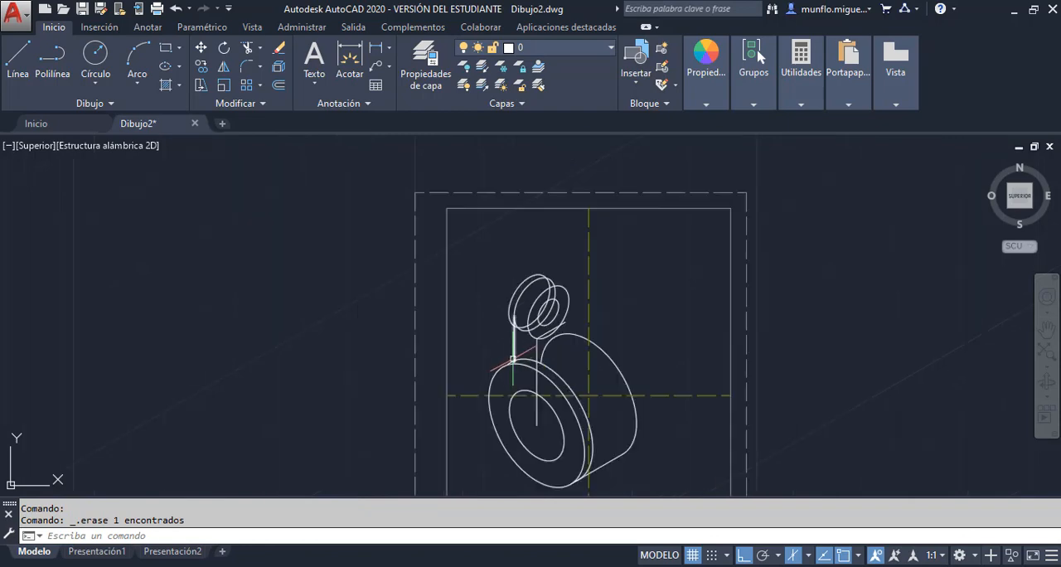
Trim the end of the new vertical lug edge that extends below the front disc's rear arc
scroll(513, 359, up, 7)
click(251, 48)
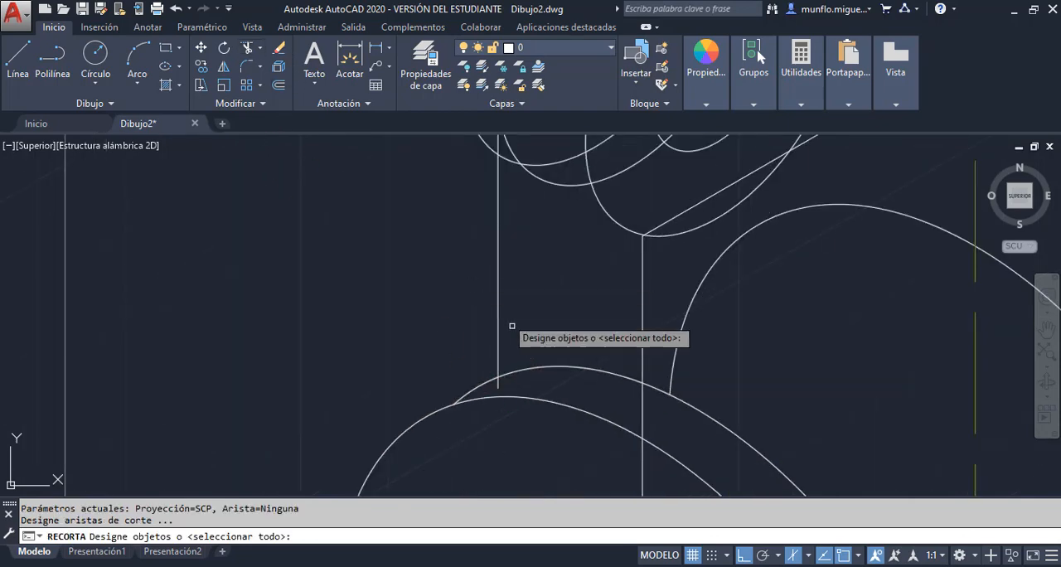
key(Return)
scroll(547, 392, down, 5)
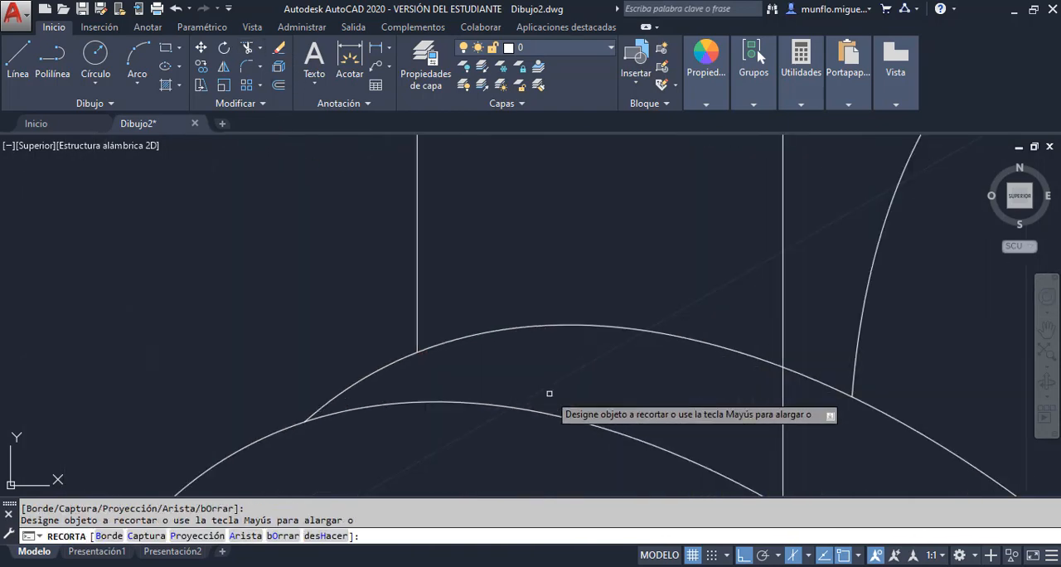
key(Escape)
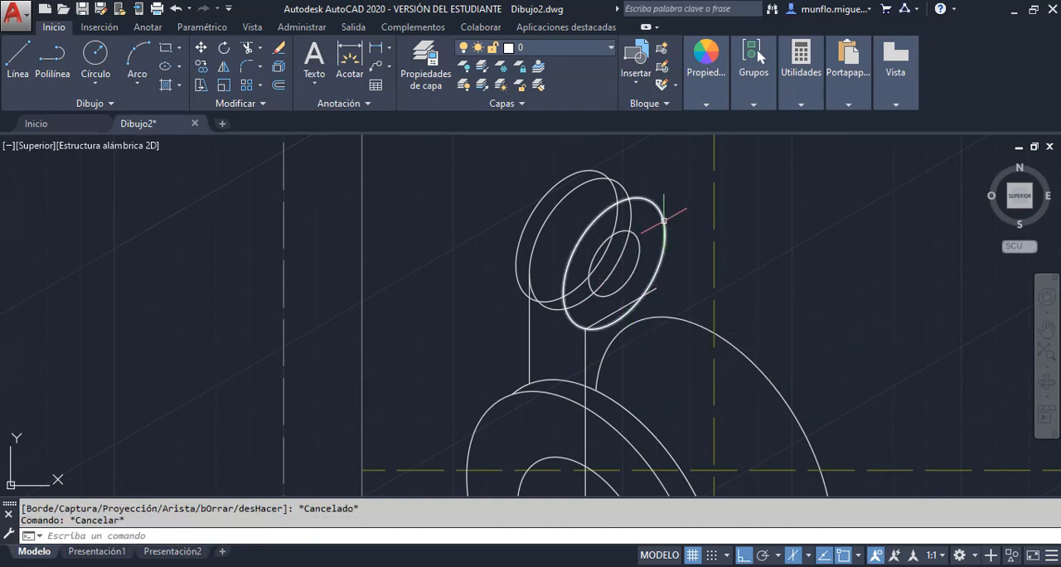
Draw a line about 17 units long at 210° from the front lug isocircle's centre to beyond its outer edge
click(19, 68)
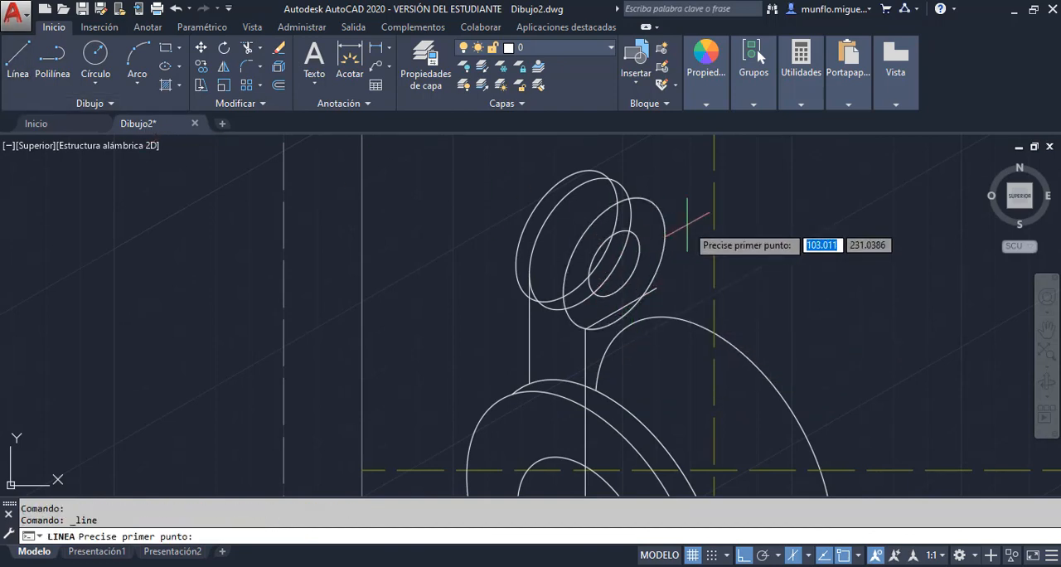
click(613, 264)
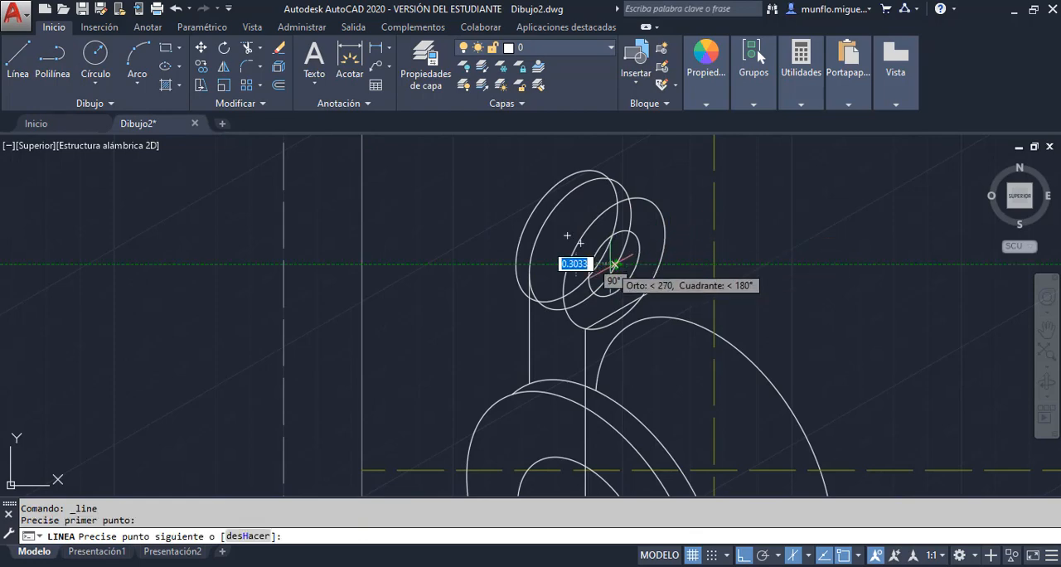
scroll(548, 315, up, 5)
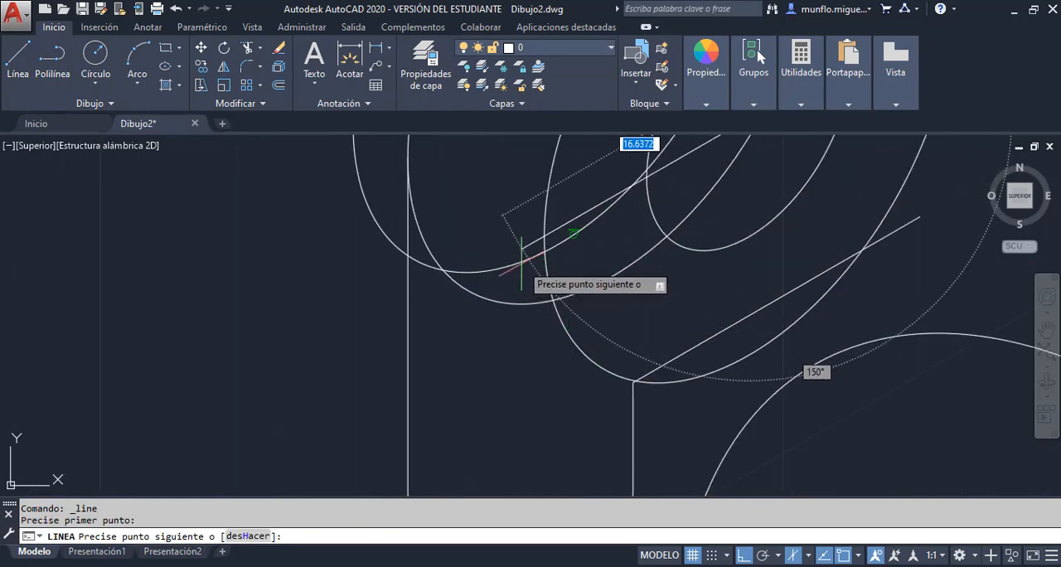
click(518, 249)
key(Escape)
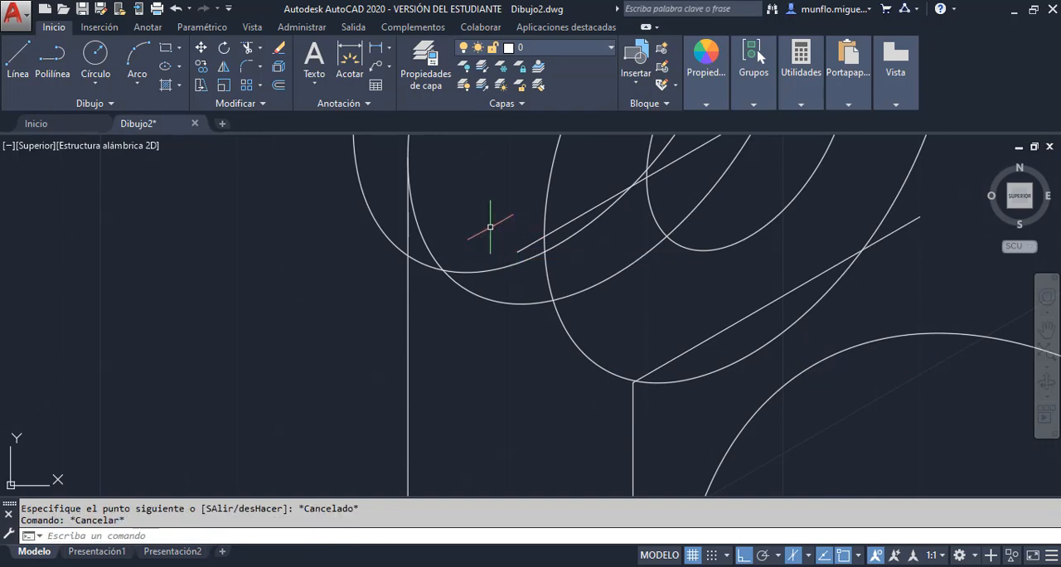
Trim the end of the 210° line that extends beyond the front lug isocircle
click(246, 47)
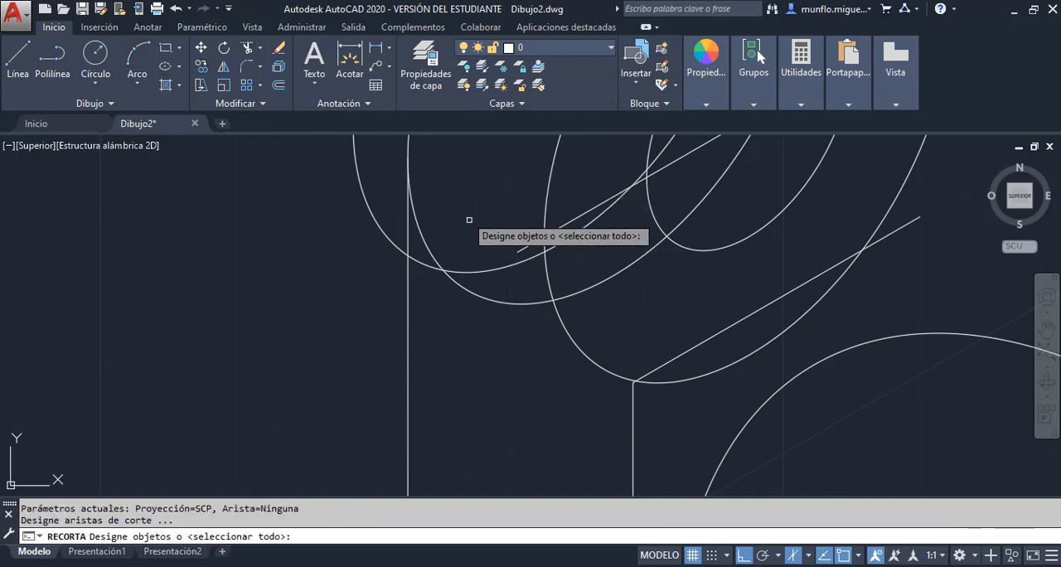
key(Return)
click(532, 244)
key(Escape)
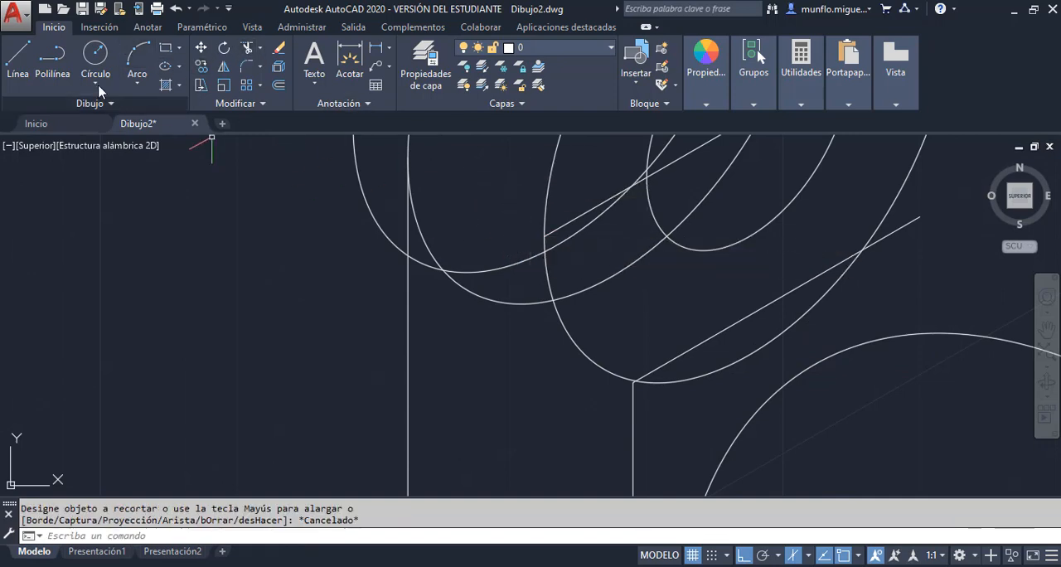
Draw a vertical line at 270° from the trimmed line's end on the front lug isocircle down past the front disc's rear arc
click(18, 56)
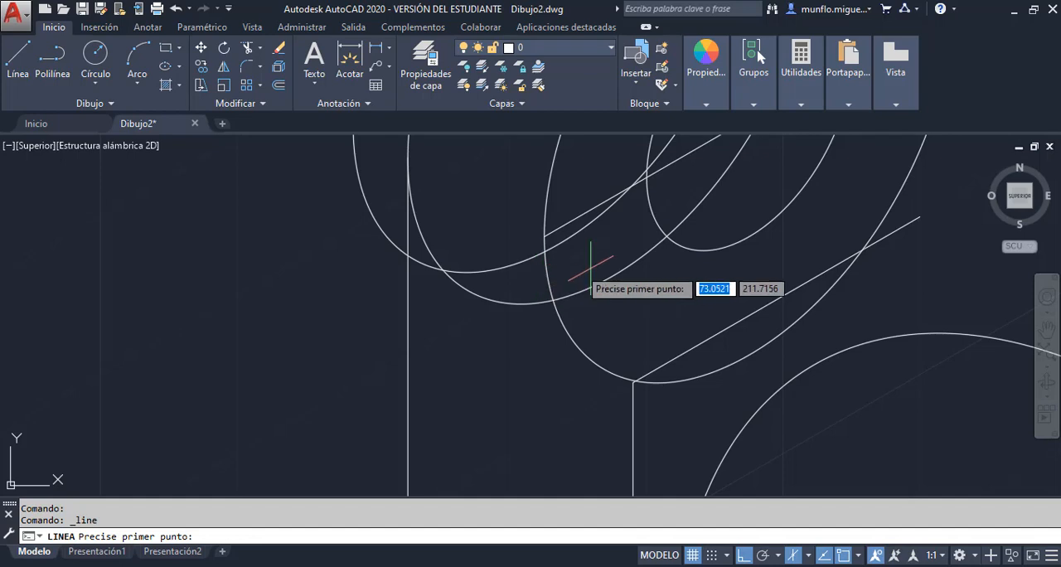
click(548, 234)
scroll(551, 237, down, 5)
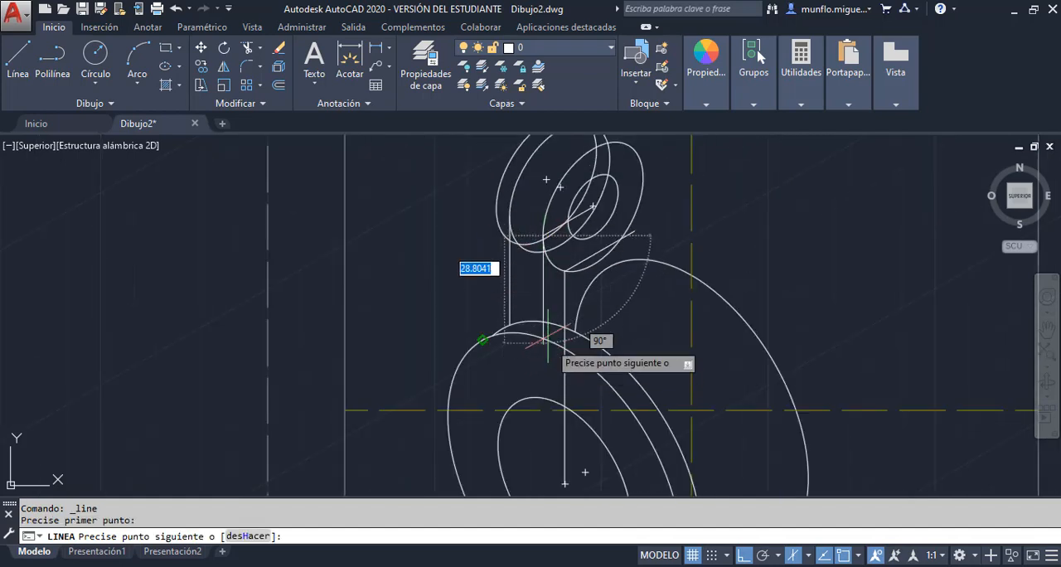
scroll(546, 338, up, 5)
click(519, 318)
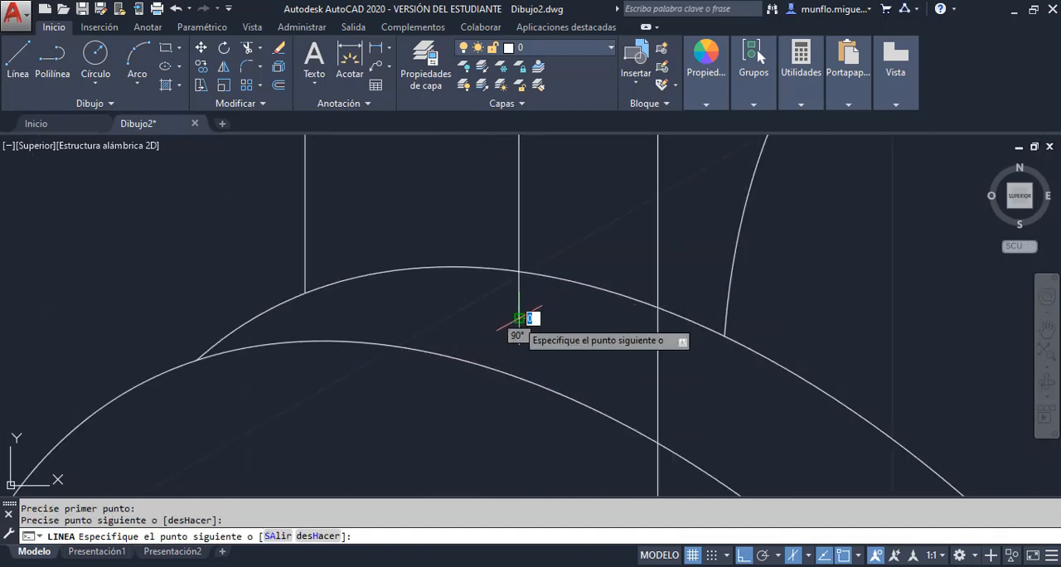
key(Escape)
Trim the end of the middle vertical lug edge that extends below the front disc's rear arc
click(246, 52)
key(Return)
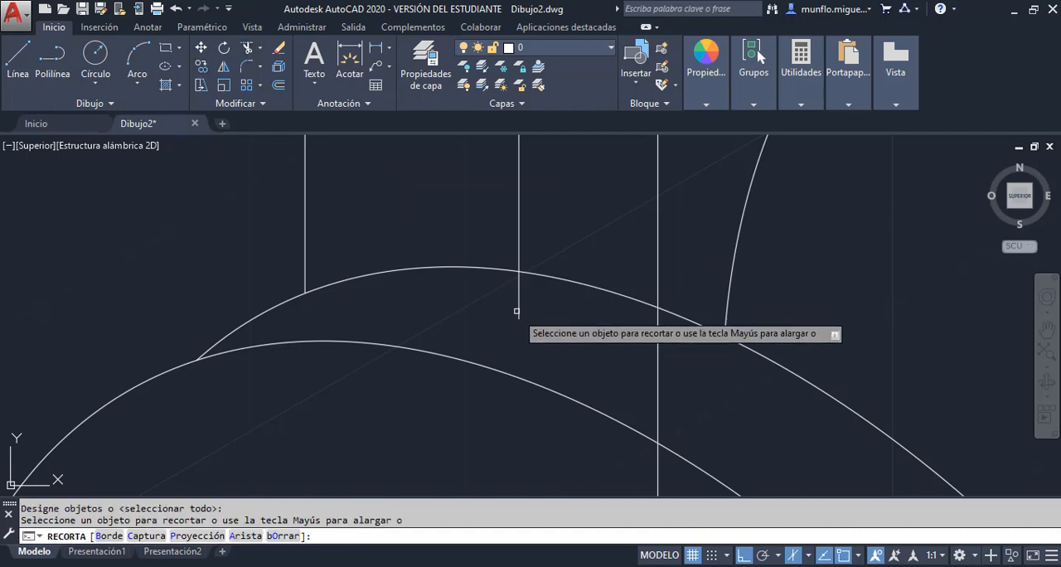
click(519, 300)
scroll(517, 303, up, 6)
scroll(531, 330, down, 5)
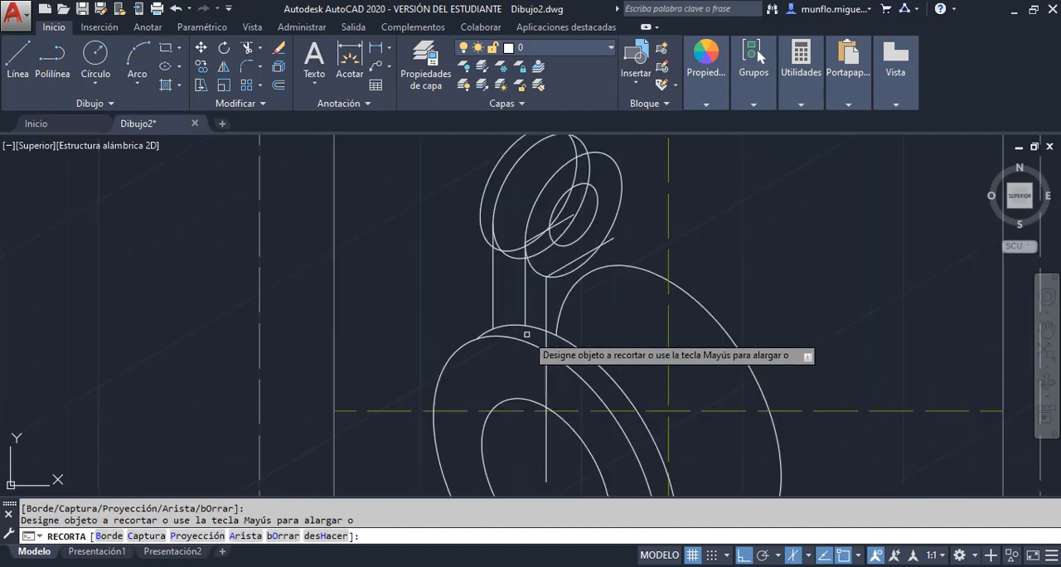
scroll(573, 207, down, 2)
scroll(575, 198, up, 4)
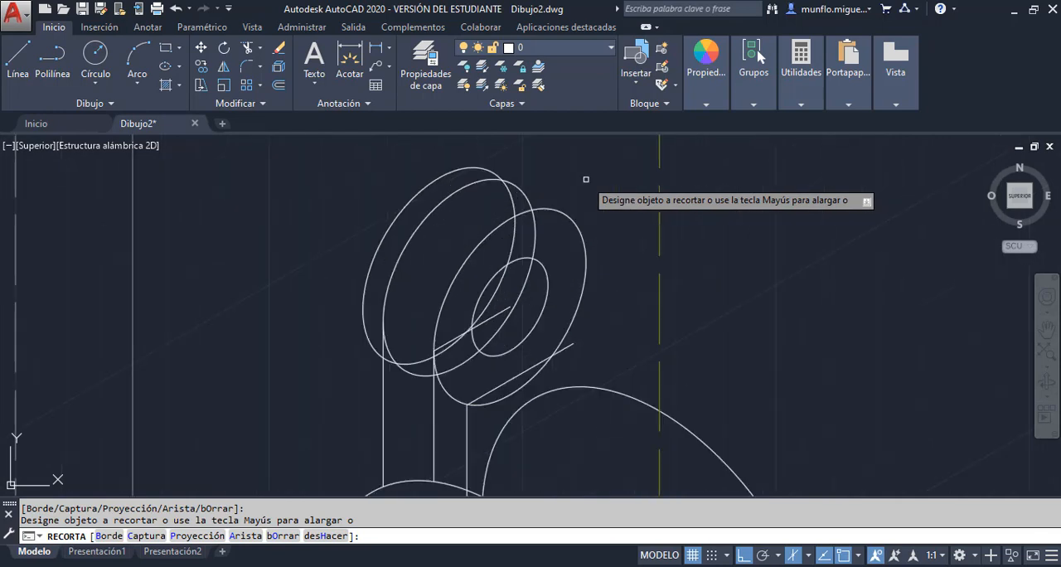
key(Escape)
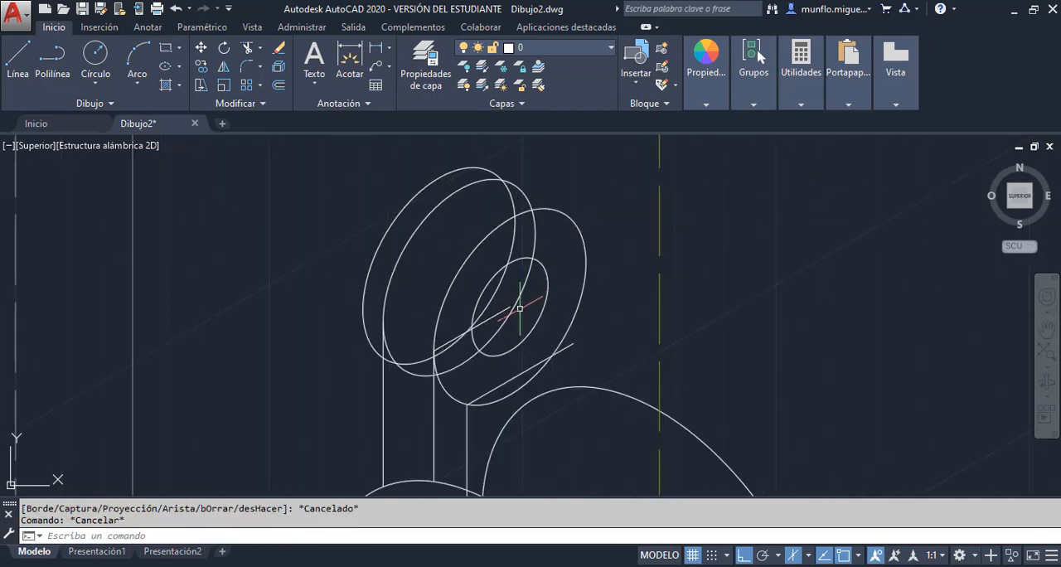
Erase the slanted construction line from the front lug isocircle's centre and the nearer copied lug isocircle
click(503, 315)
click(501, 312)
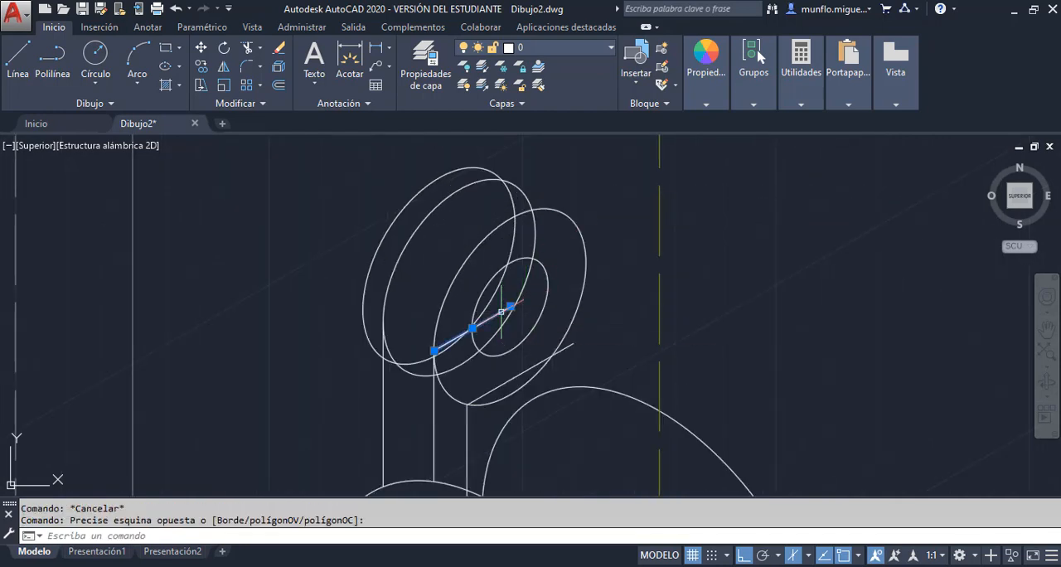
key(Delete)
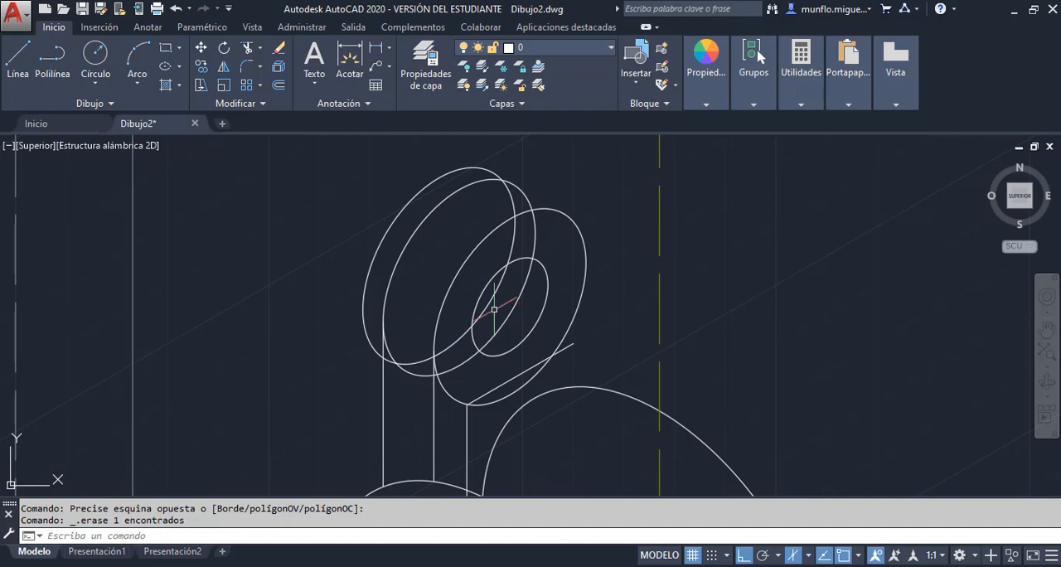
click(421, 225)
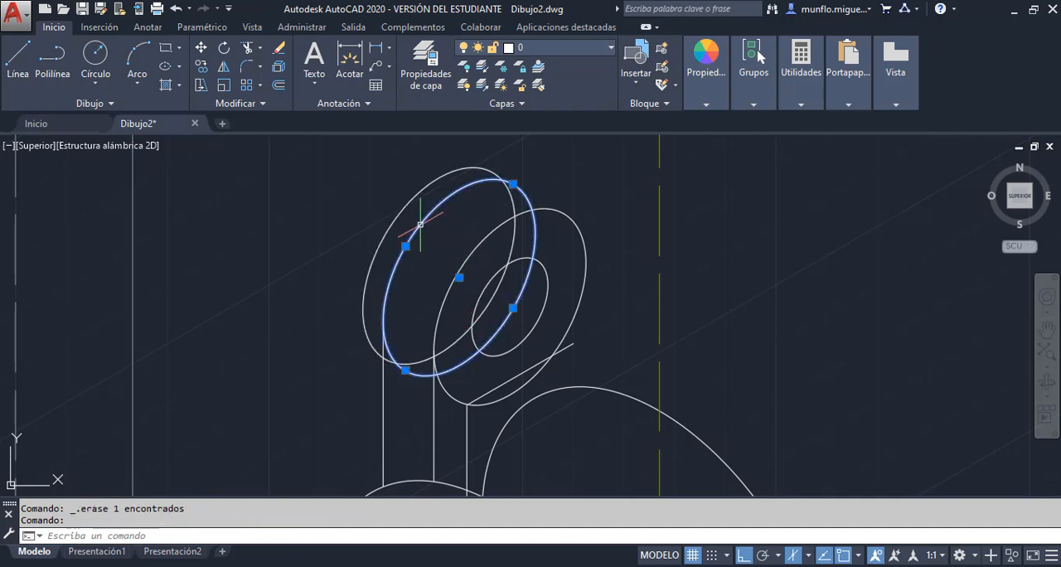
key(Delete)
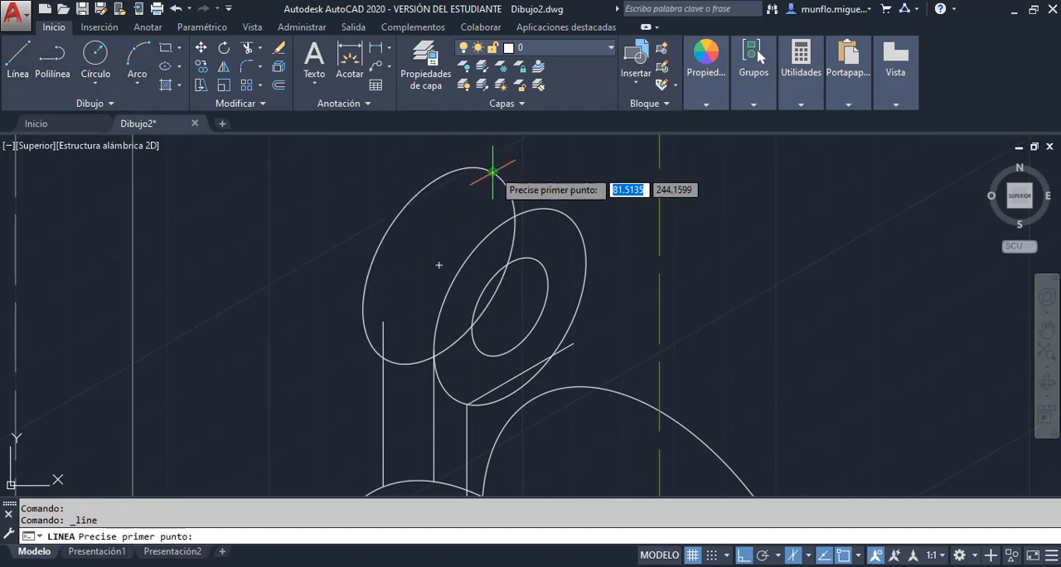
Draw a line joining the upper edges of the rear copied isocircle and the front lug isocircle
click(492, 171)
click(567, 214)
key(Escape)
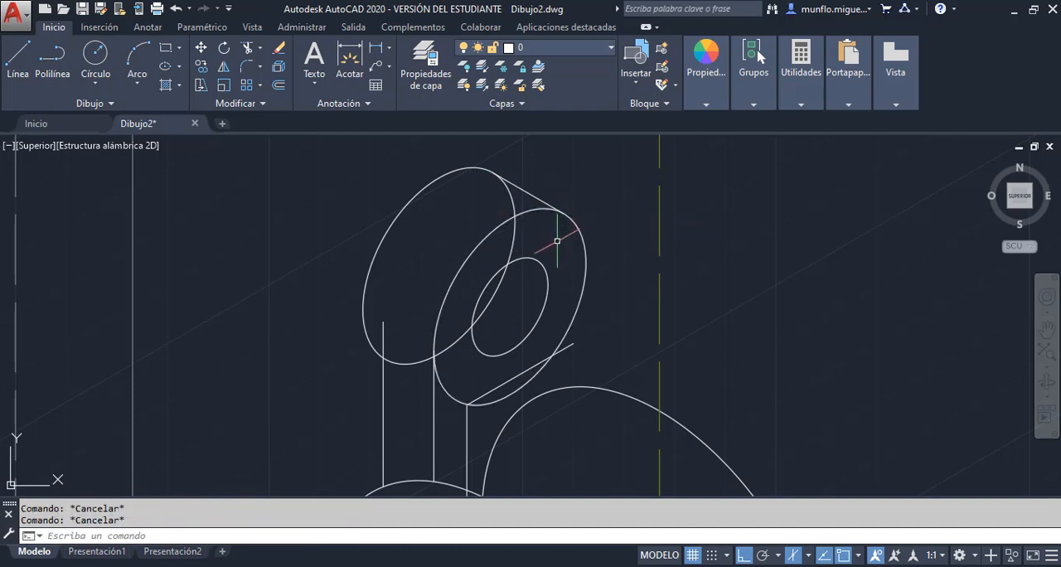
Draw a line at 30° from the front lug isocircle's centre to beyond its outer edge
scroll(577, 242, up, 2)
scroll(577, 241, down, 6)
scroll(616, 294, up, 2)
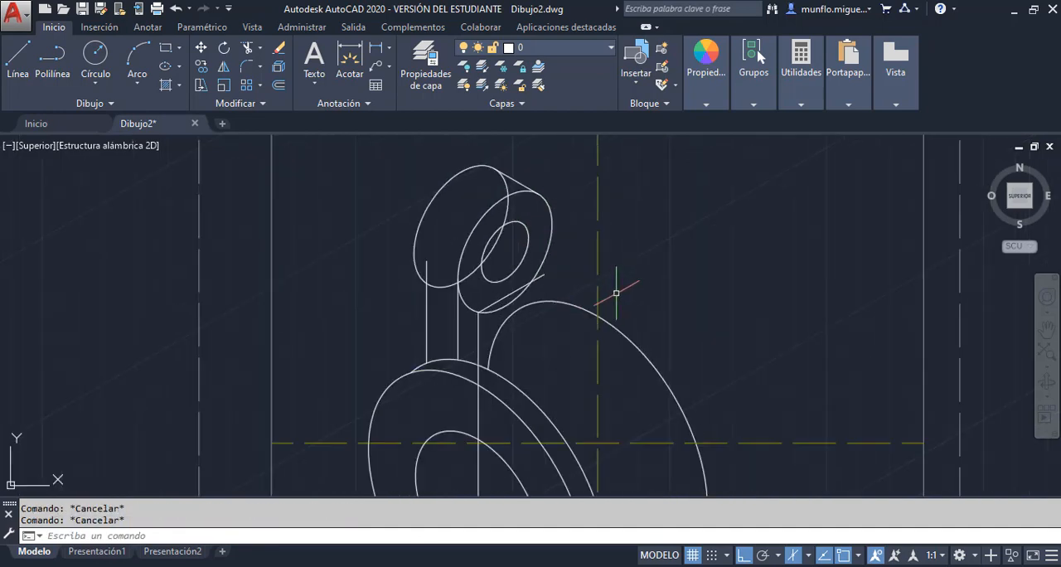
click(18, 58)
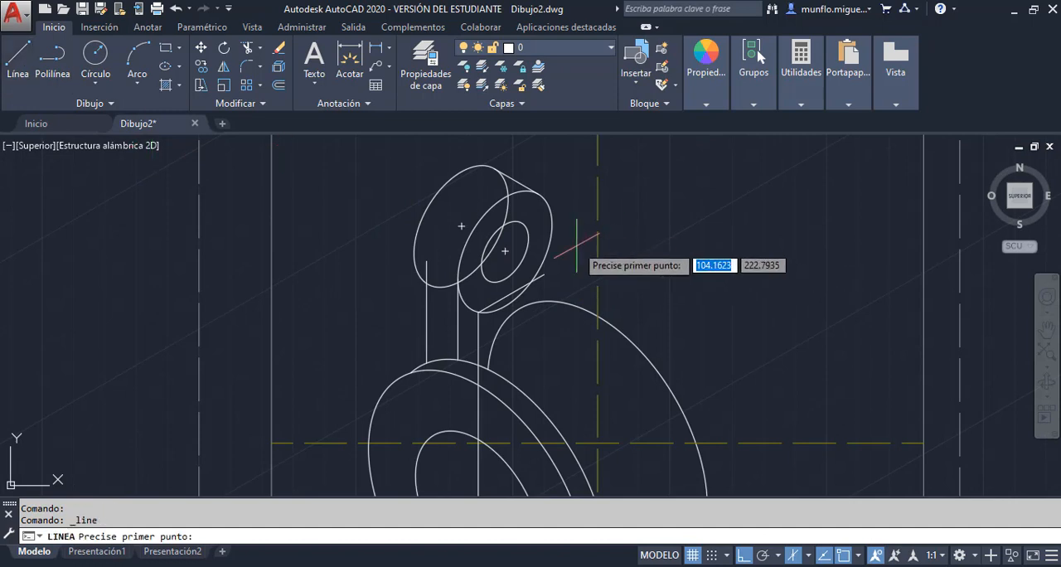
click(505, 251)
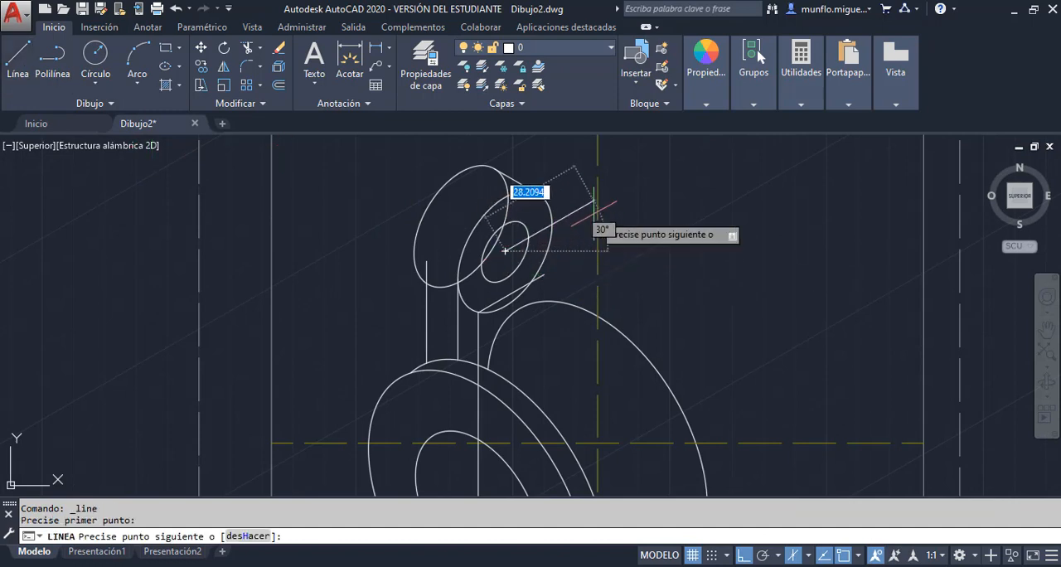
click(577, 209)
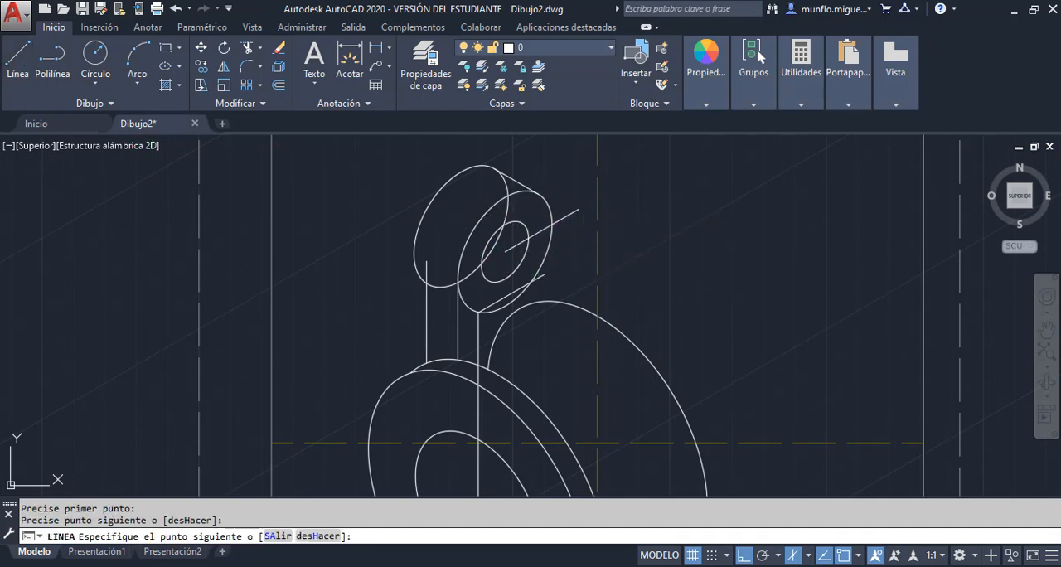
Trim the 30° line's end that extends beyond the front lug isocircle's outer edge
key(Escape)
click(250, 51)
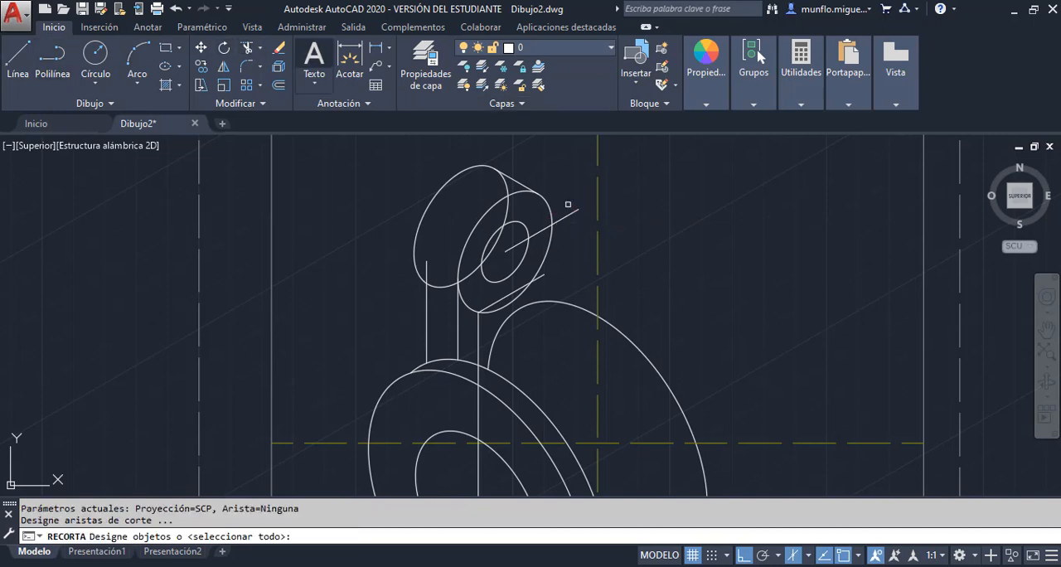
key(Return)
key(Escape)
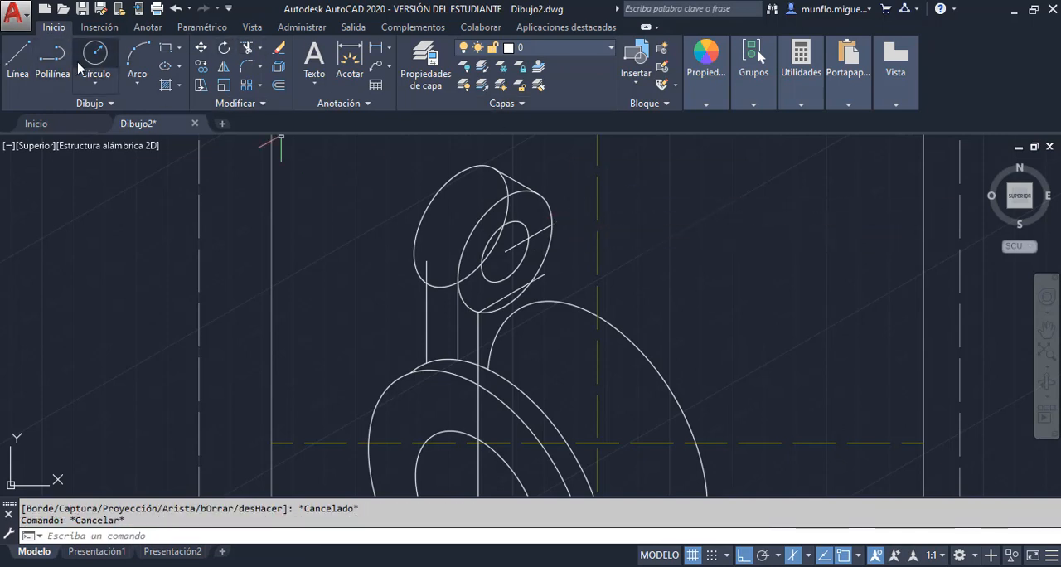
Draw a vertical line from the trimmed 30° line's outer end down past the rear disc's arc
click(18, 56)
click(552, 223)
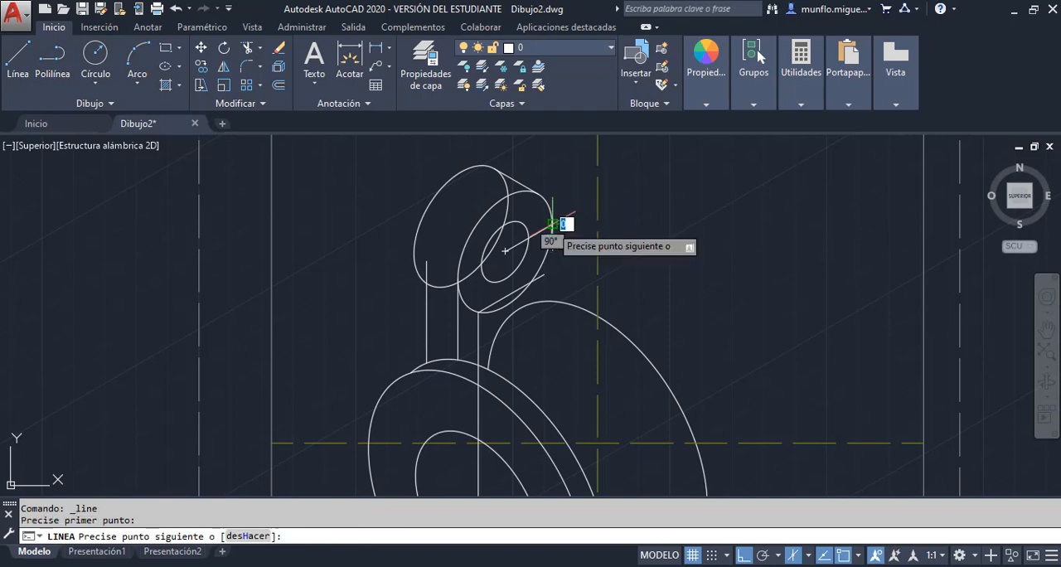
click(553, 344)
key(Escape)
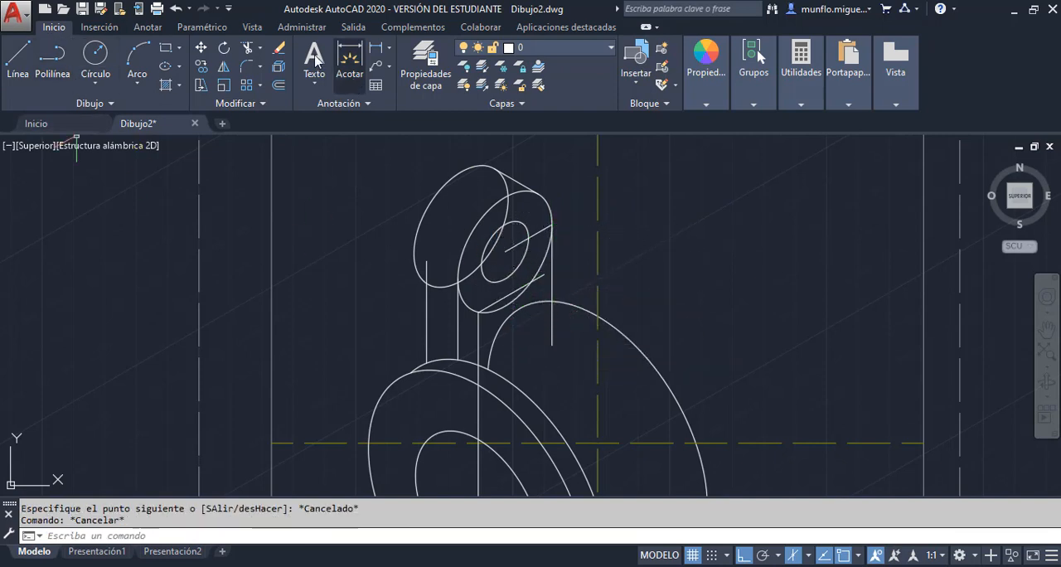
Trim the new vertical lug edge at the rear disc's arc and erase the 30° construction line
click(243, 51)
key(Return)
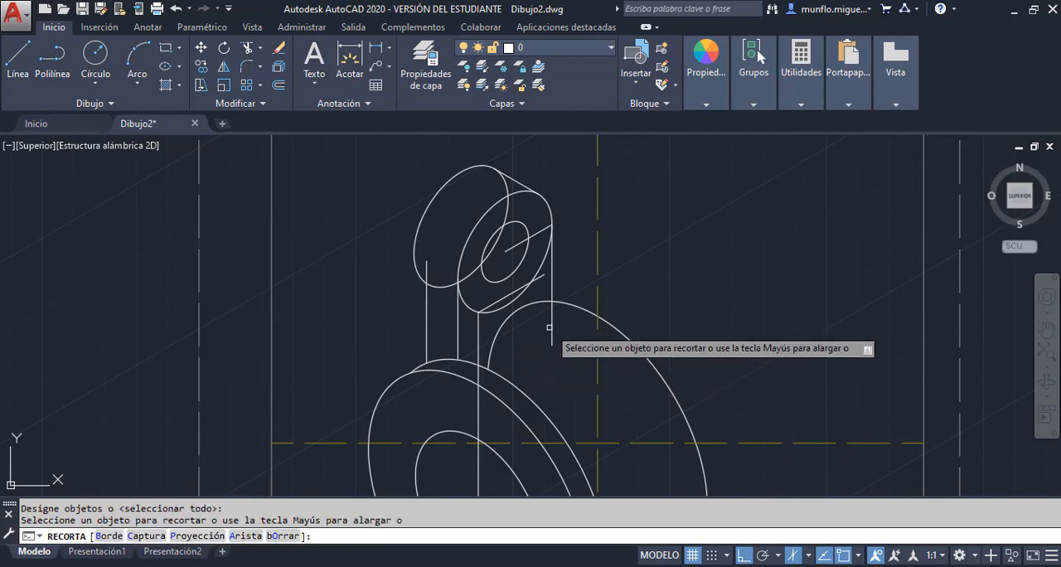
key(Escape)
key(Escape)
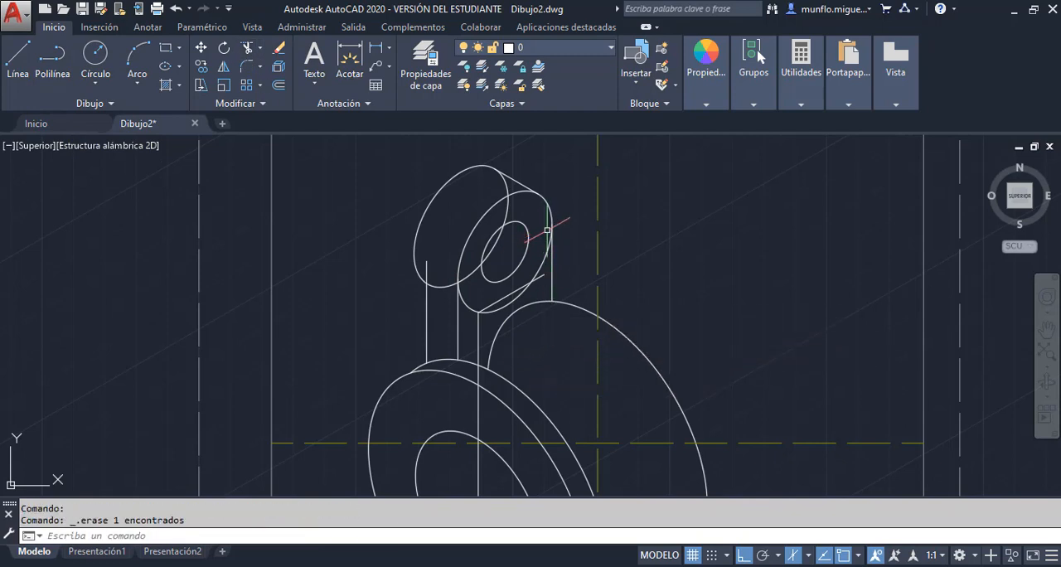
Trim the rear lug isocircle's hidden arcs and the lower arc of the front lug isocircle, keeping the rounded upper outline and hole
scroll(501, 202, down, 2)
scroll(505, 196, up, 3)
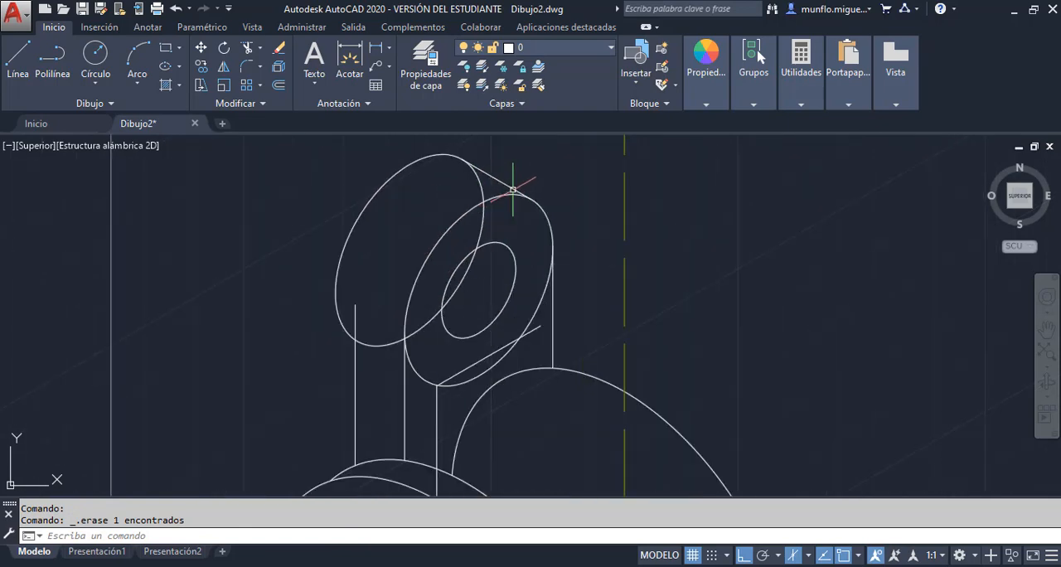
scroll(525, 190, down, 4)
scroll(542, 171, up, 3)
scroll(437, 307, up, 2)
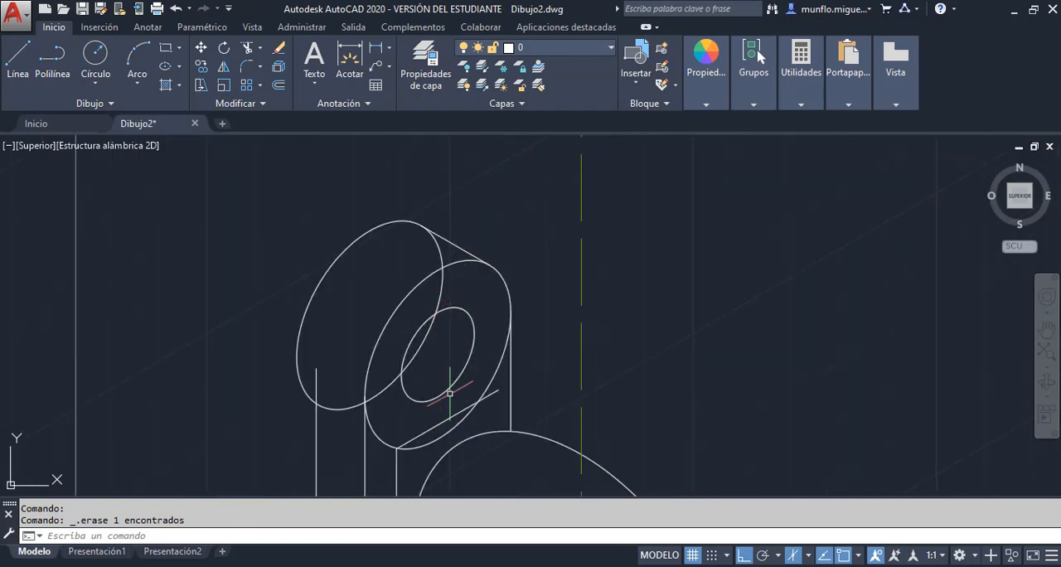
scroll(472, 265, down, 2)
scroll(482, 330, up, 2)
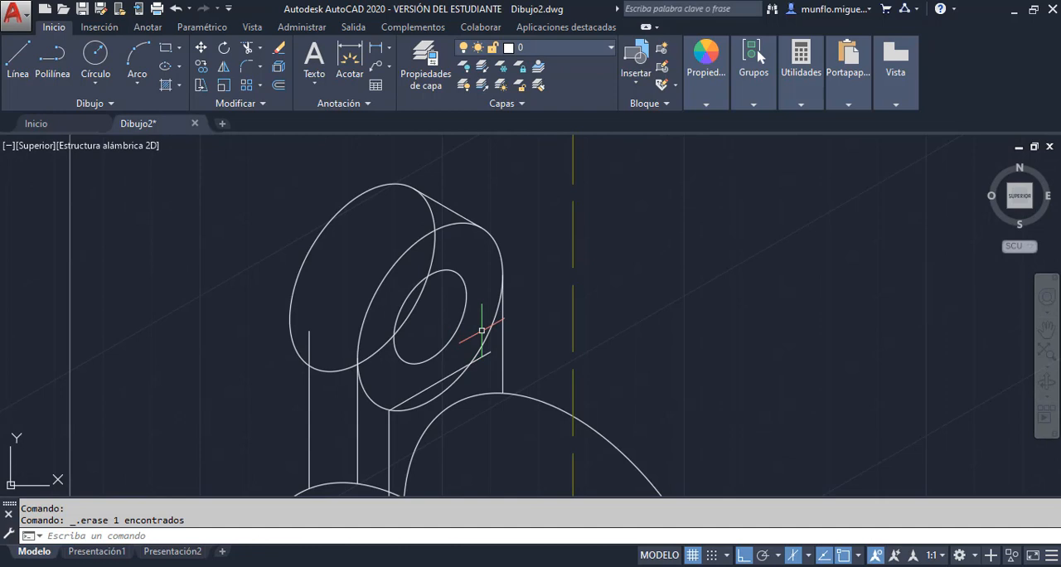
click(246, 51)
key(Return)
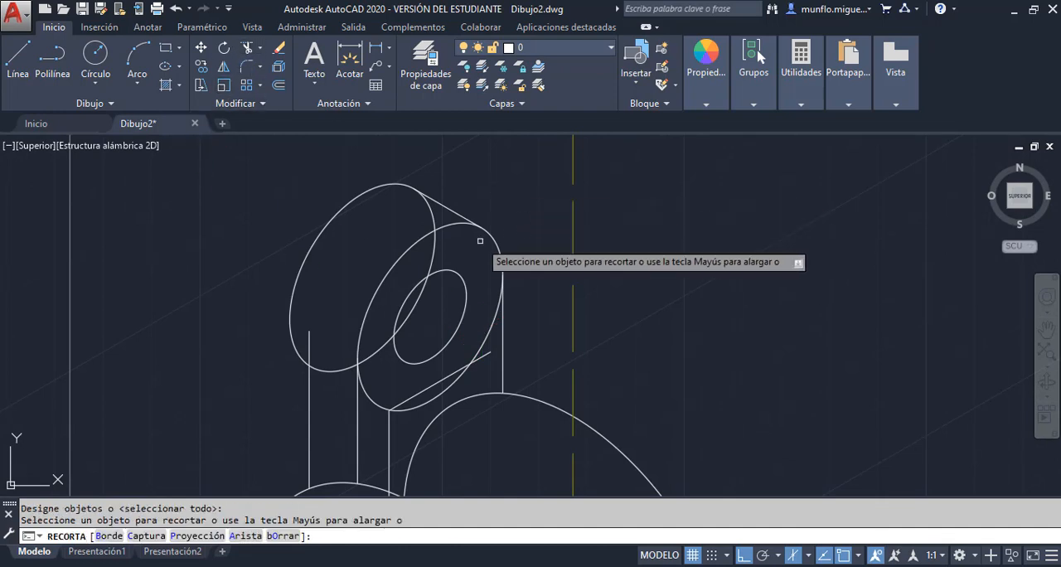
click(432, 210)
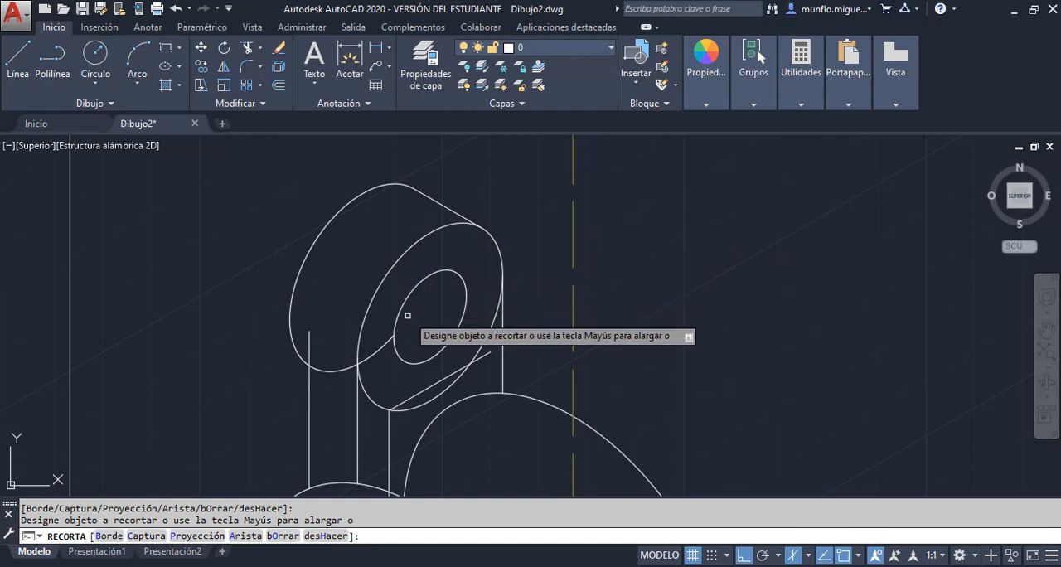
click(330, 368)
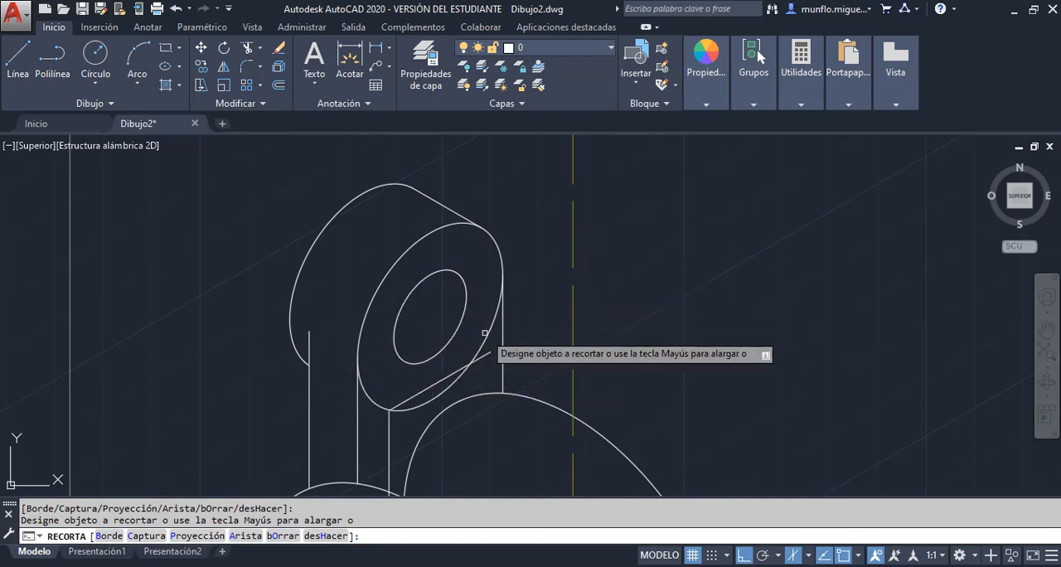
click(421, 396)
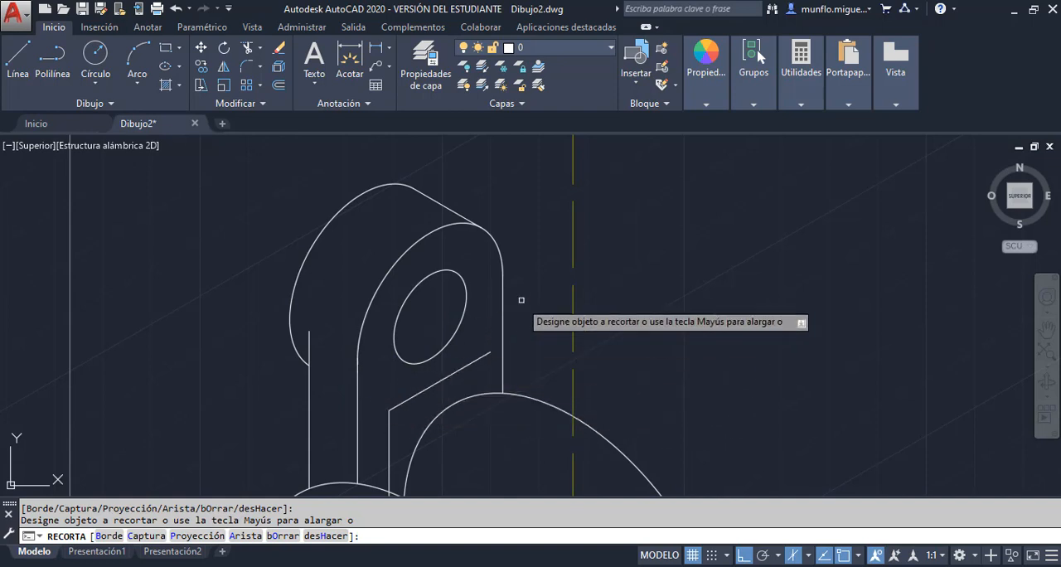
key(Escape)
Compare the lug with the Unidad 2-Practica 3 PDF and erase the slanted line below its hole and the long vertical line crossing the front disc
scroll(544, 294, up, 1)
scroll(549, 275, down, 3)
scroll(549, 275, down, 3)
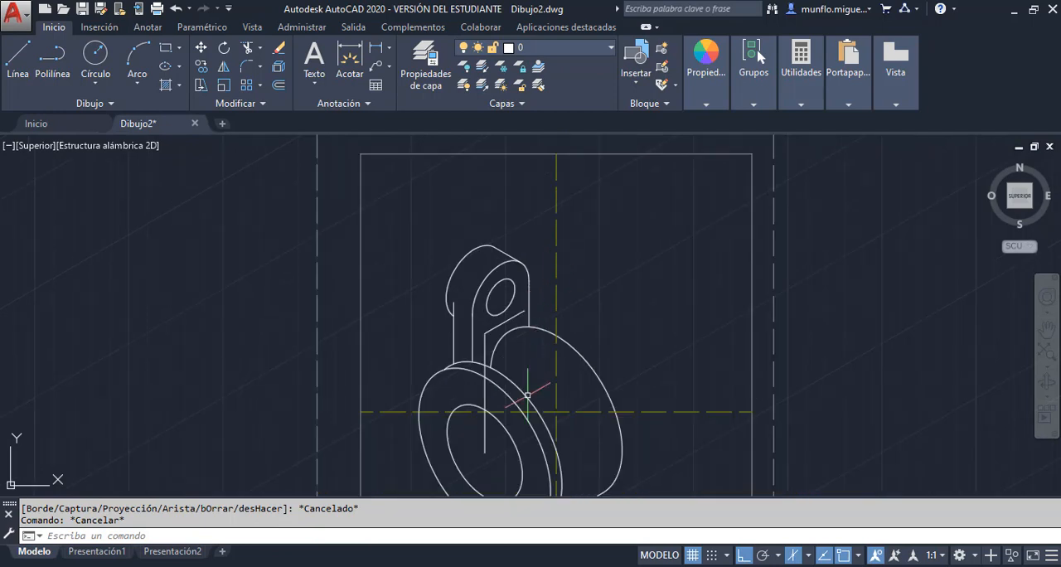
scroll(520, 385, up, 4)
scroll(520, 386, down, 4)
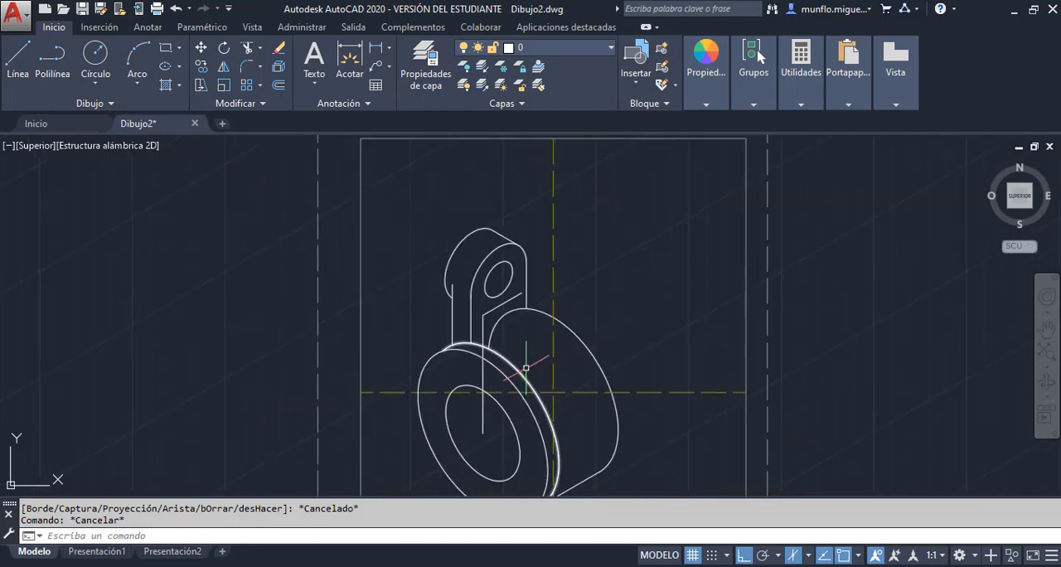
scroll(527, 332, up, 3)
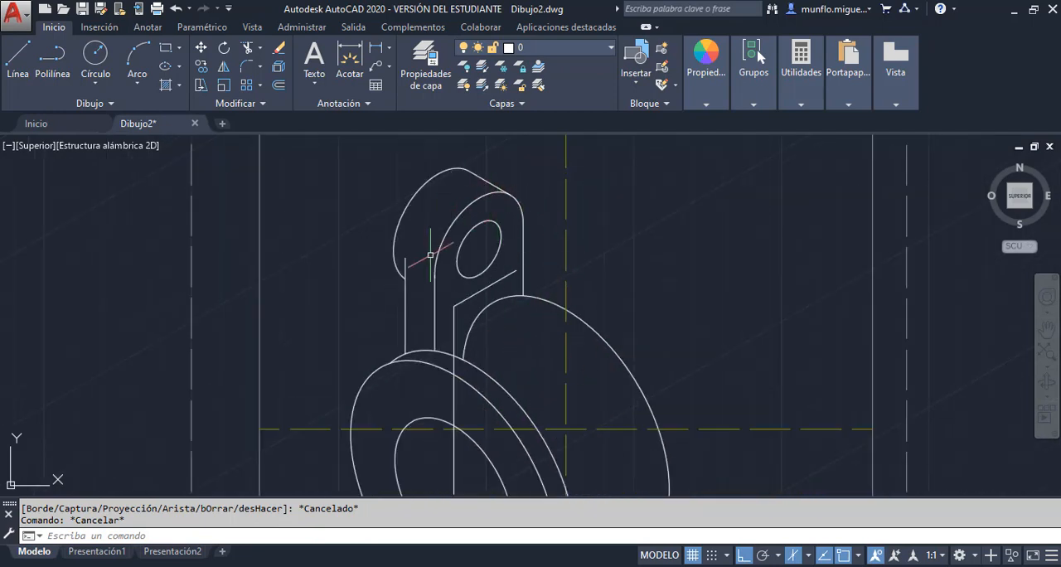
key(alt+Tab)
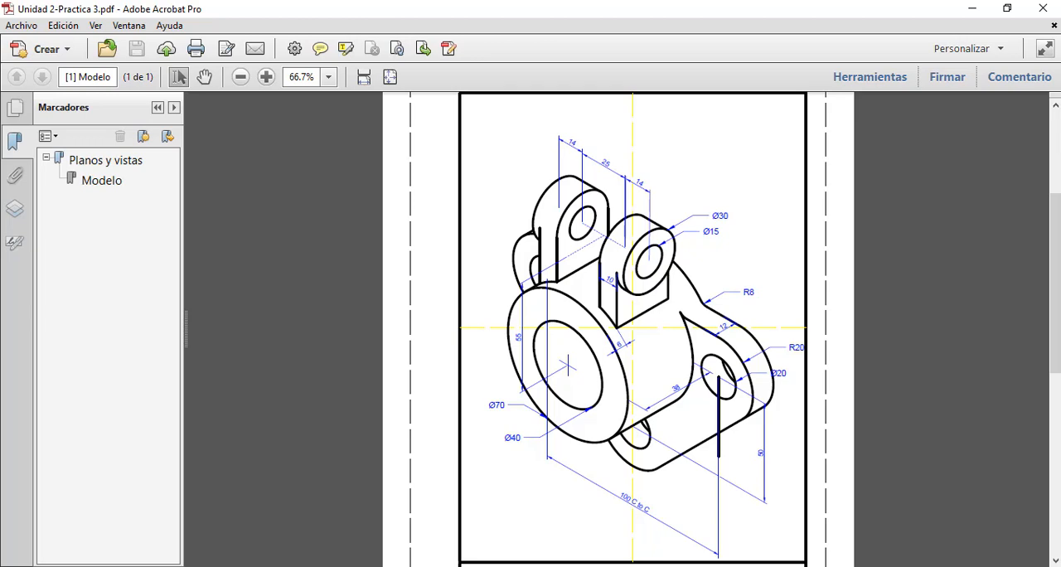
key(alt+Tab)
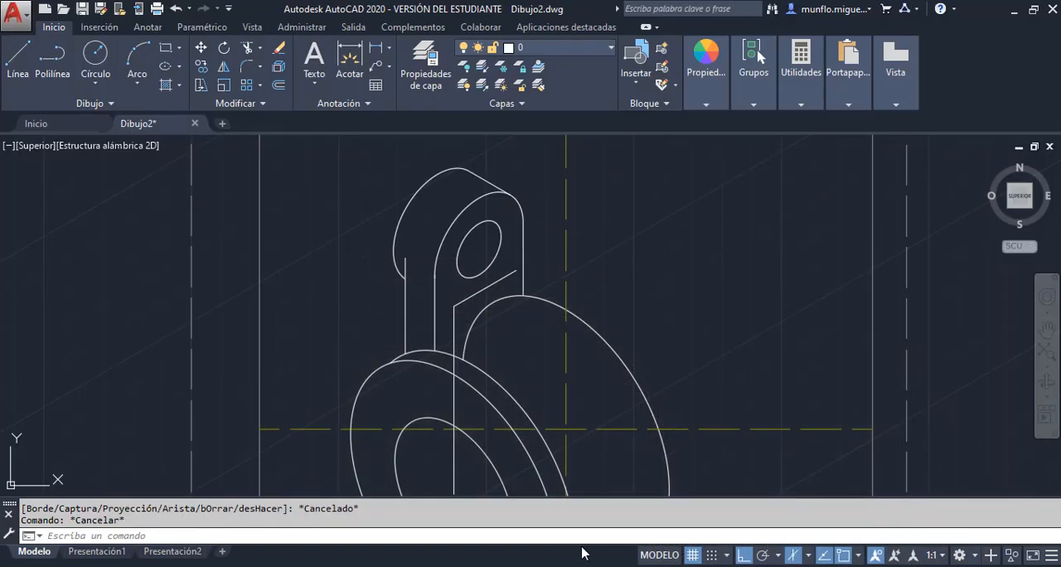
click(480, 290)
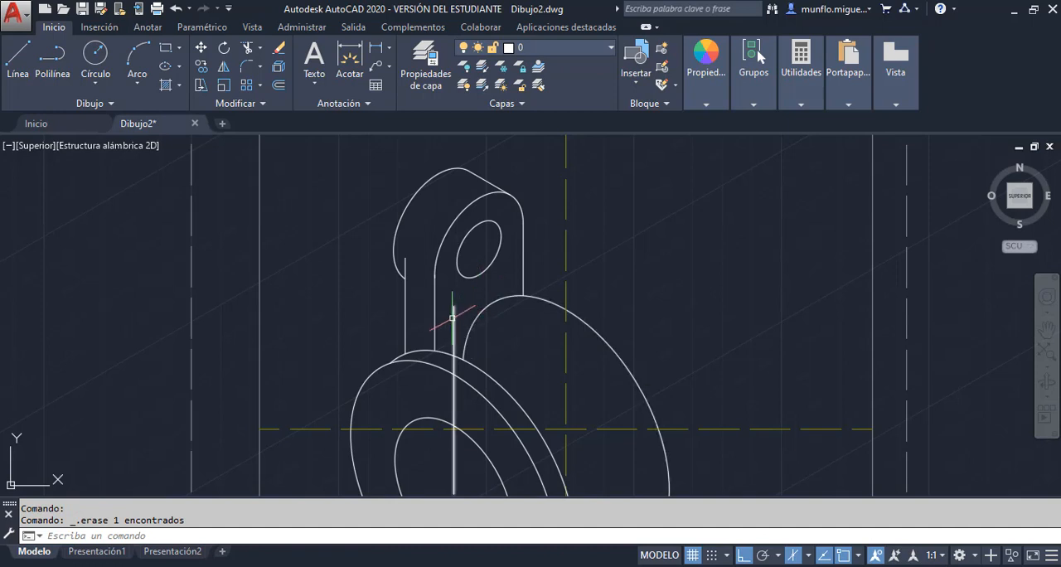
click(454, 318)
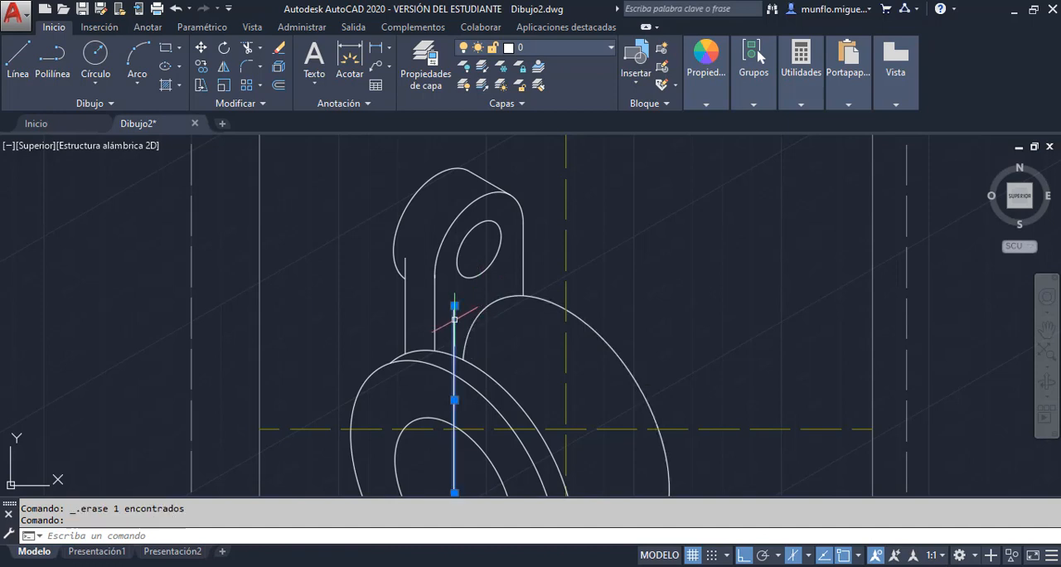
key(Delete)
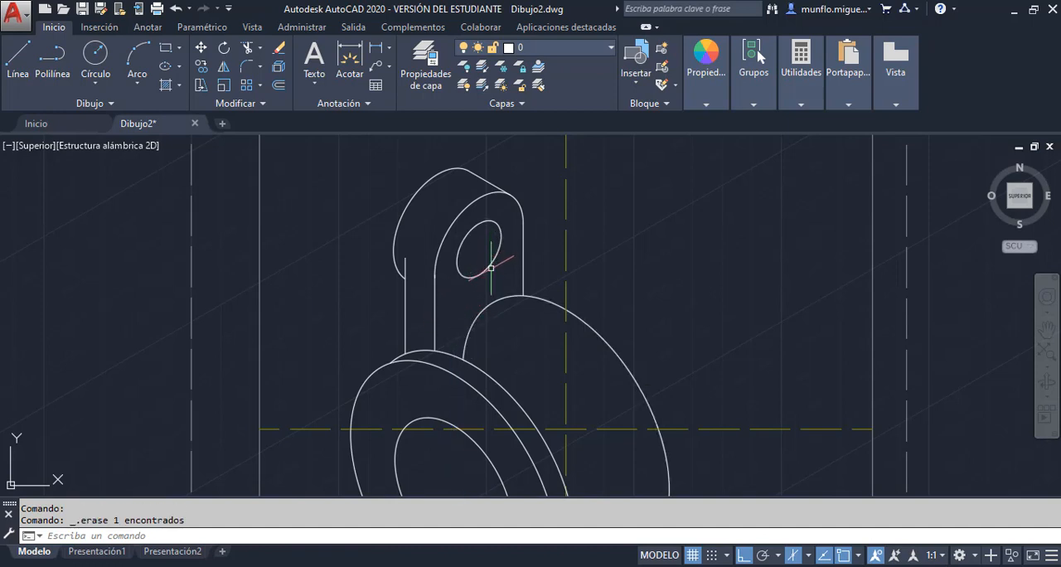
Draw a 25-unit line from the lug hole's centre, sloping down towards the second lug along the left isoplane
key(F5)
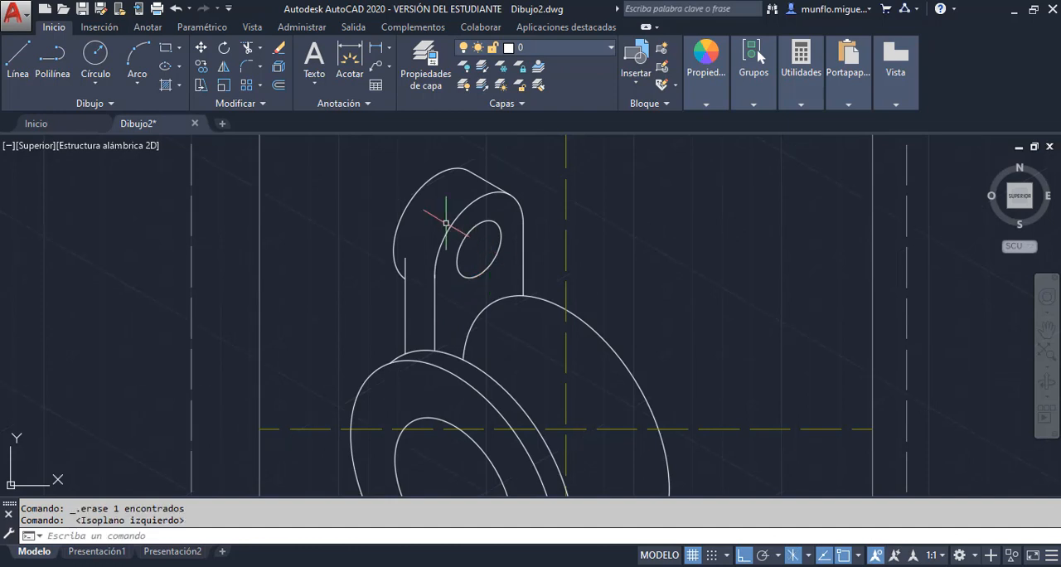
click(21, 60)
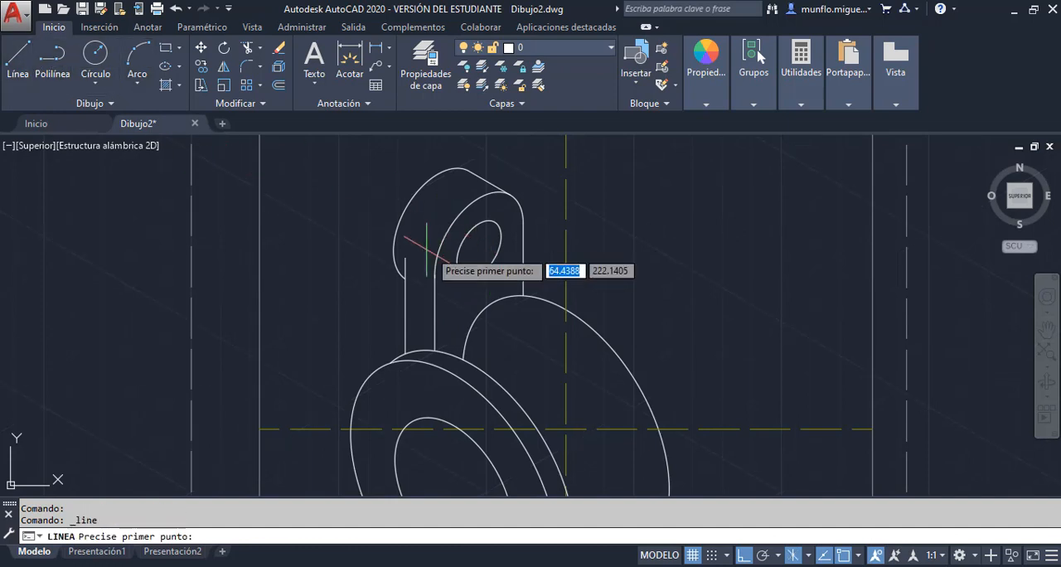
click(479, 249)
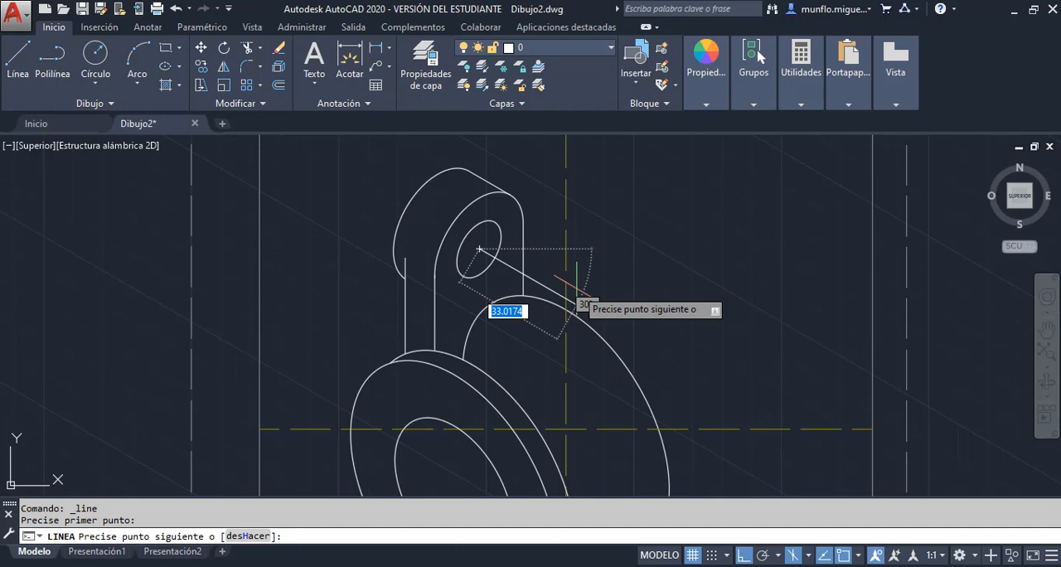
text(25)
key(Return)
key(Escape)
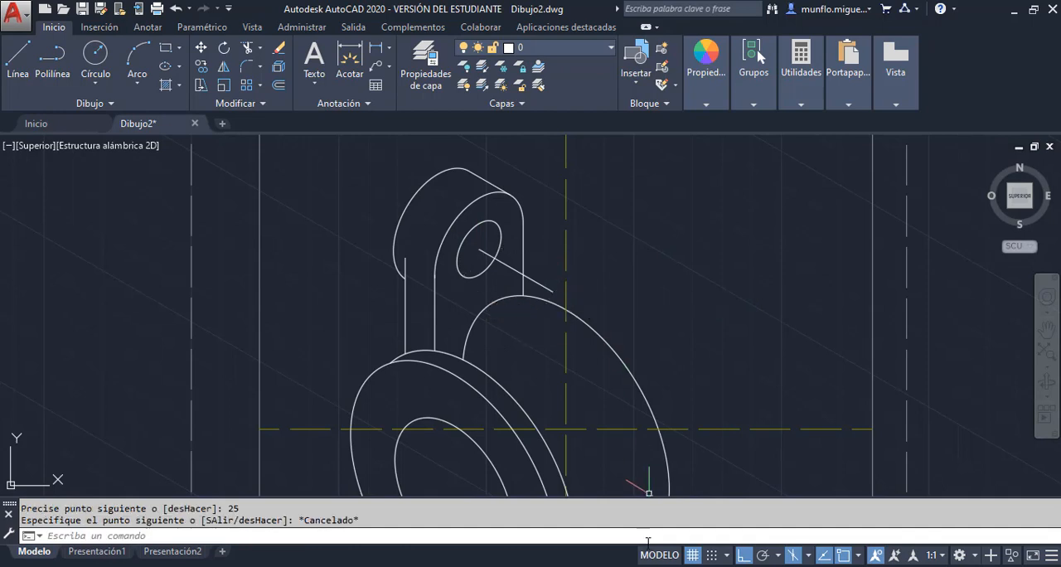
Check the second lug's dimensions in the PDF, continue the 25-unit line with 10- and 4-unit segments, and erase the 10-unit one
key(alt+Tab)
key(alt+Tab)
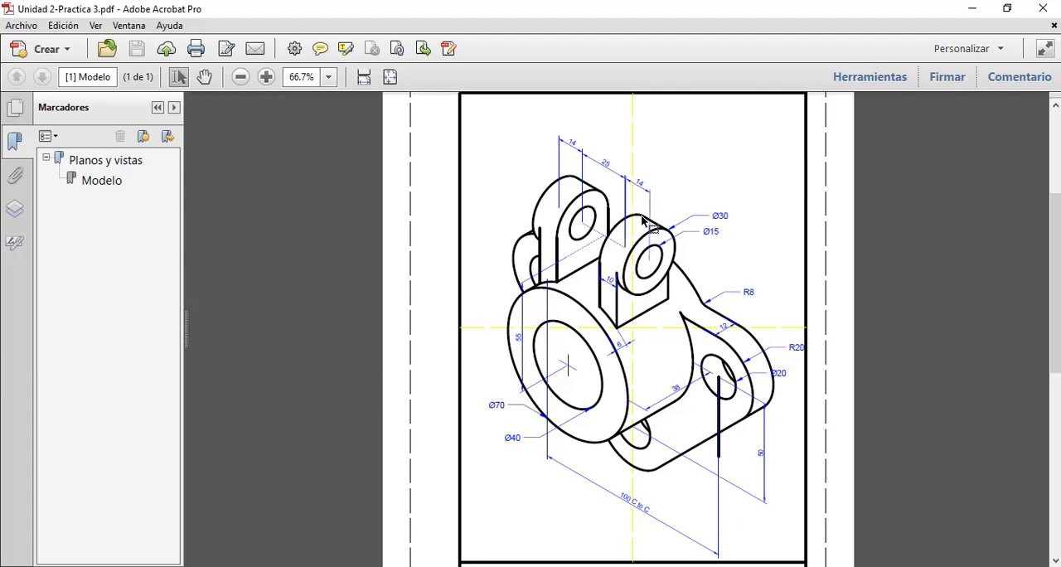
key(alt+Tab)
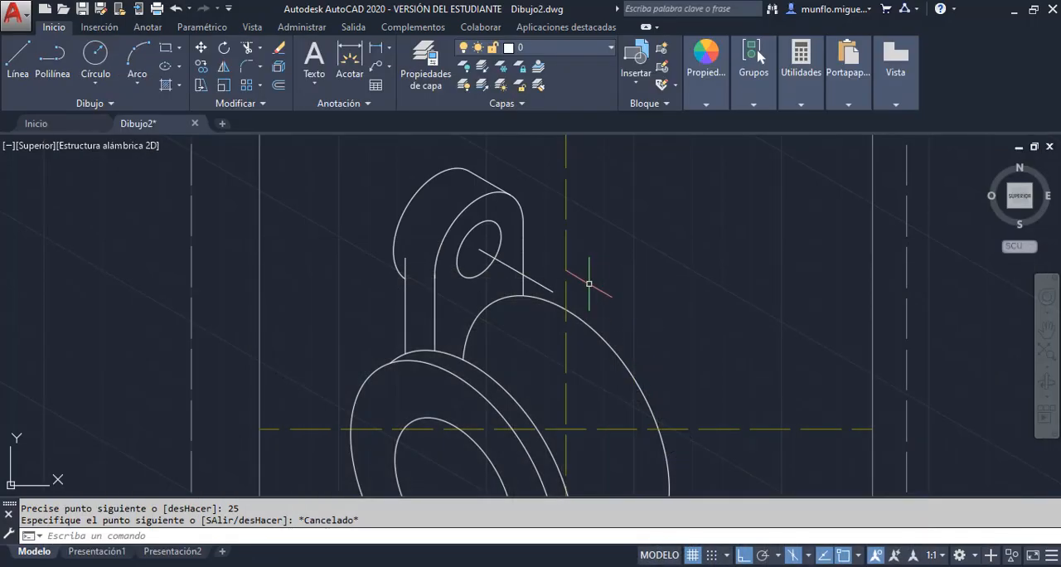
scroll(551, 283, up, 2)
scroll(551, 284, up, 2)
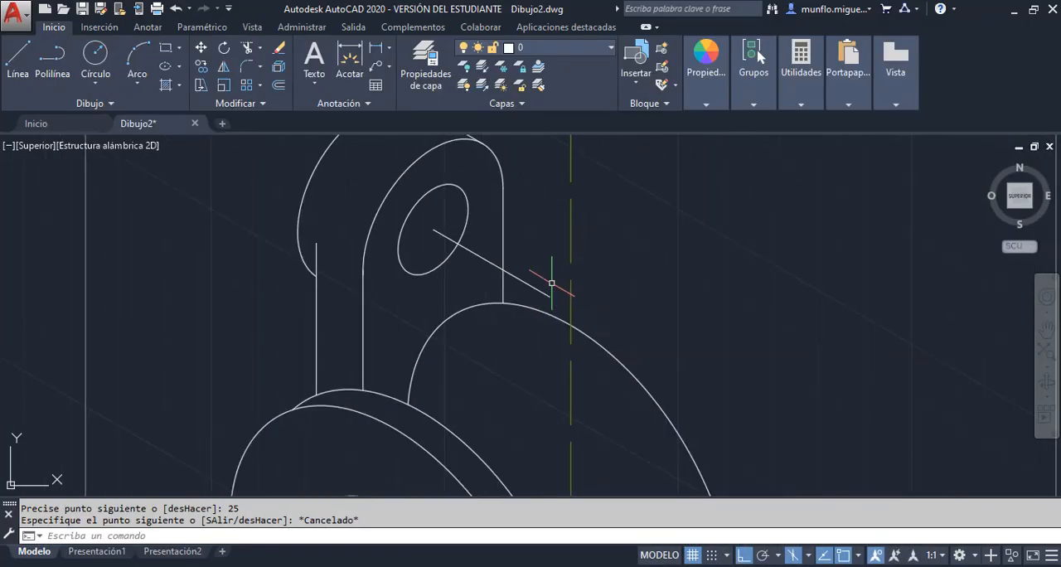
click(18, 58)
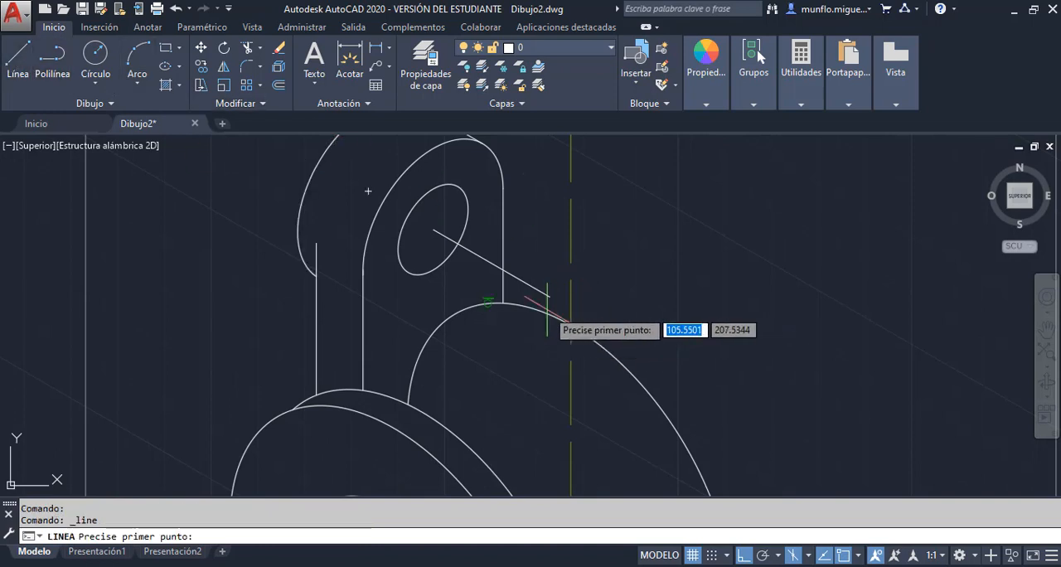
click(551, 299)
text(10)
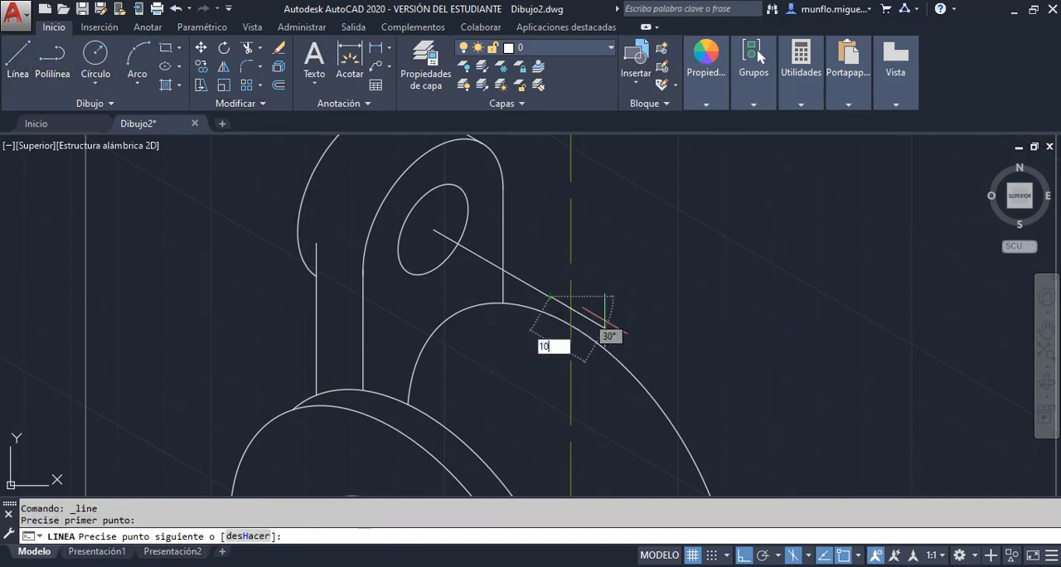
key(Return)
text(4)
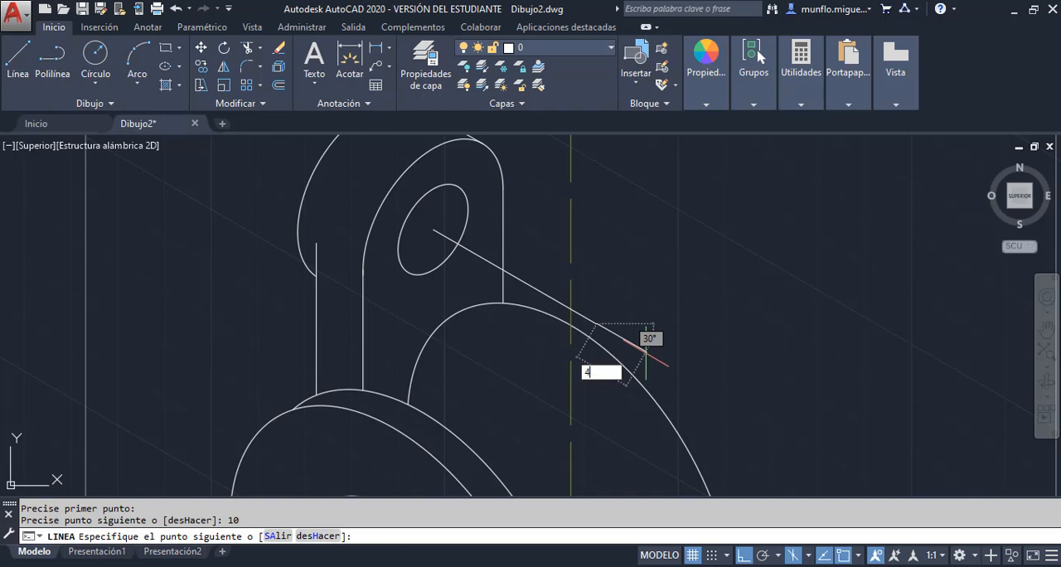
key(Return)
key(Escape)
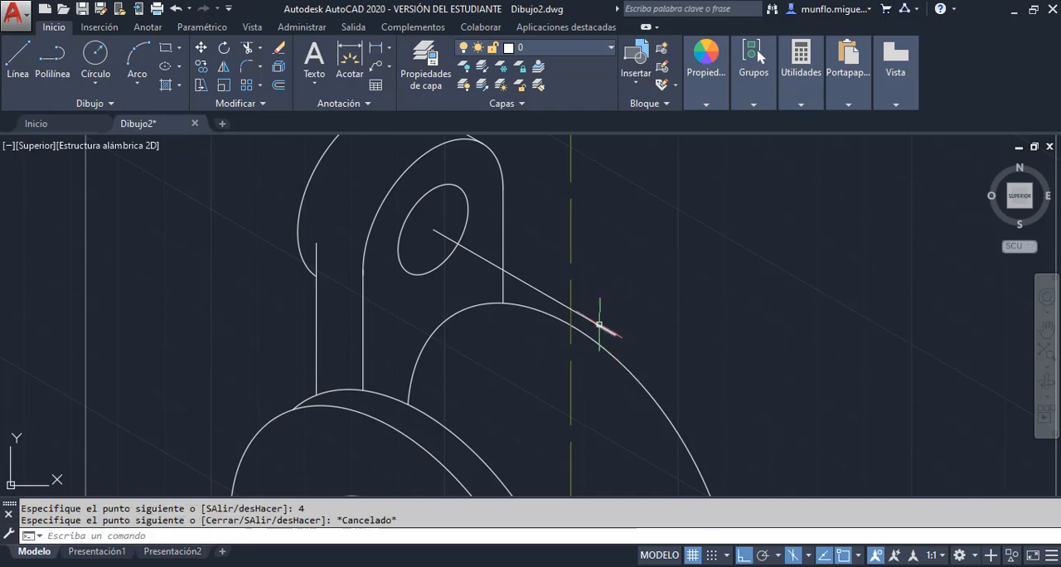
click(589, 318)
key(Delete)
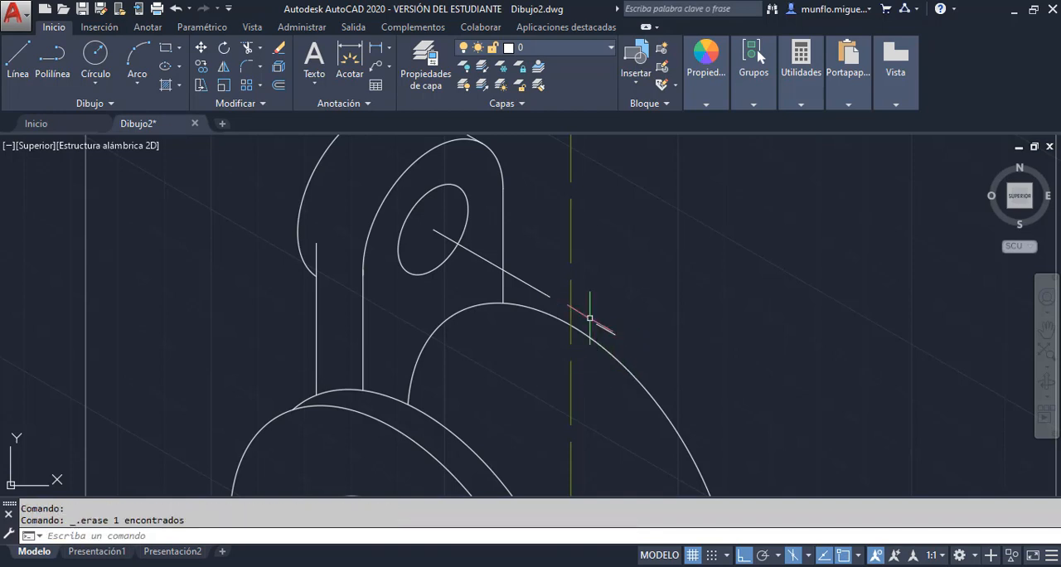
Draw a radius-15 isocircle on the right isoplane, centred at the far end of the 25-unit line
scroll(656, 308, down, 2)
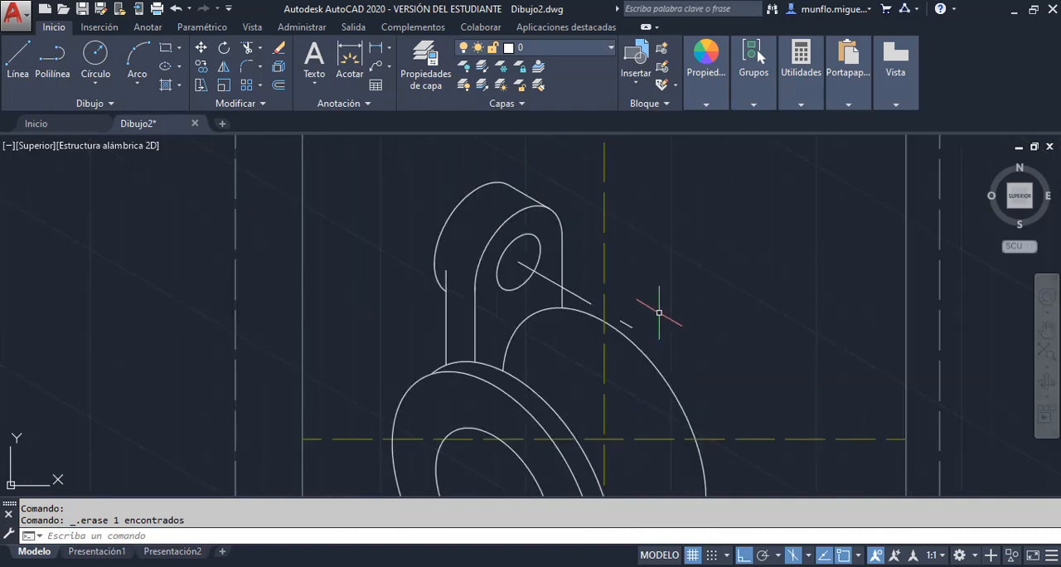
scroll(625, 296, up, 2)
key(F5)
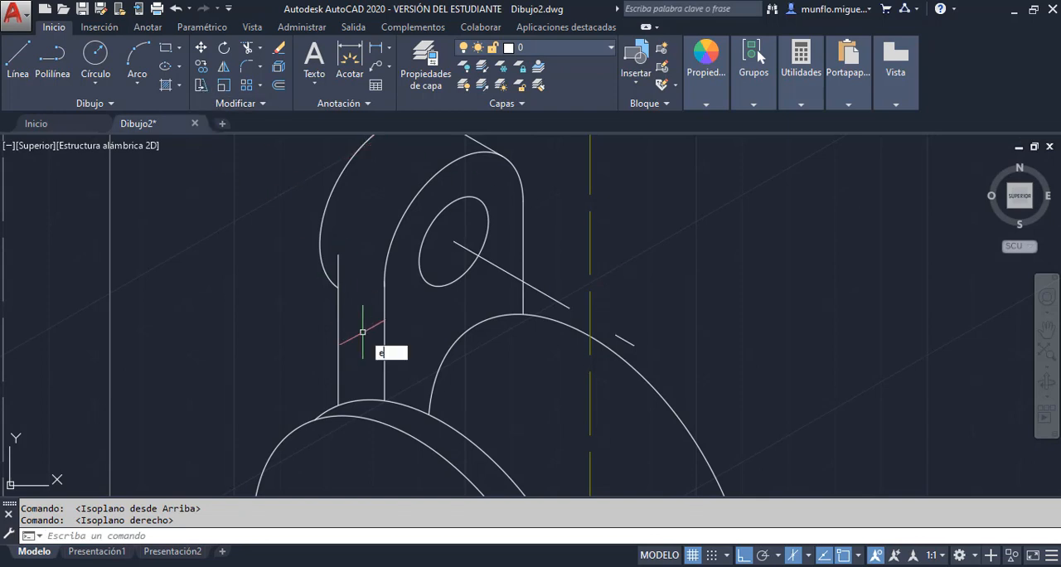
text(i)
key(BackSpace)
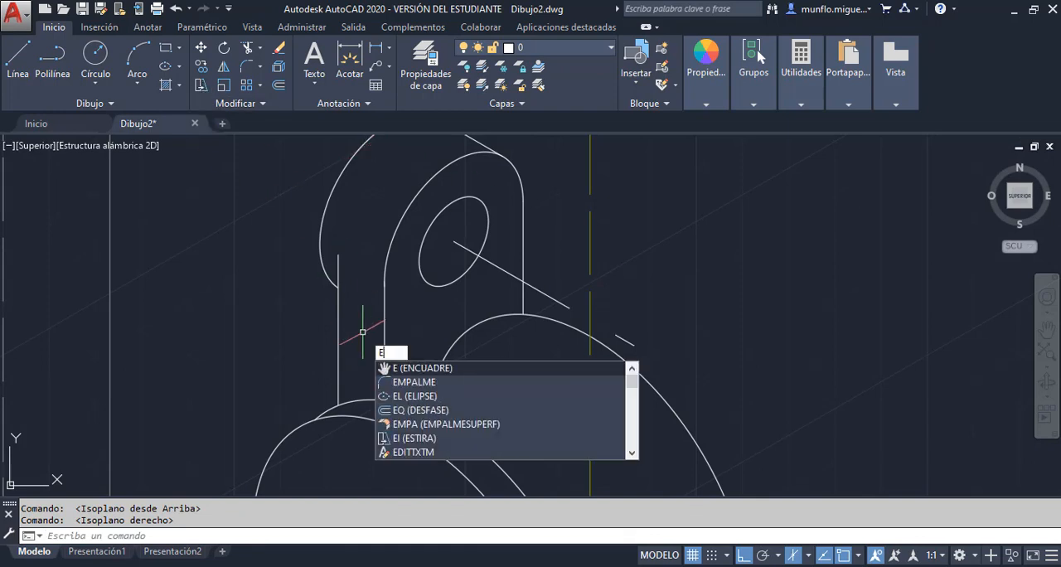
text(LIPSE)
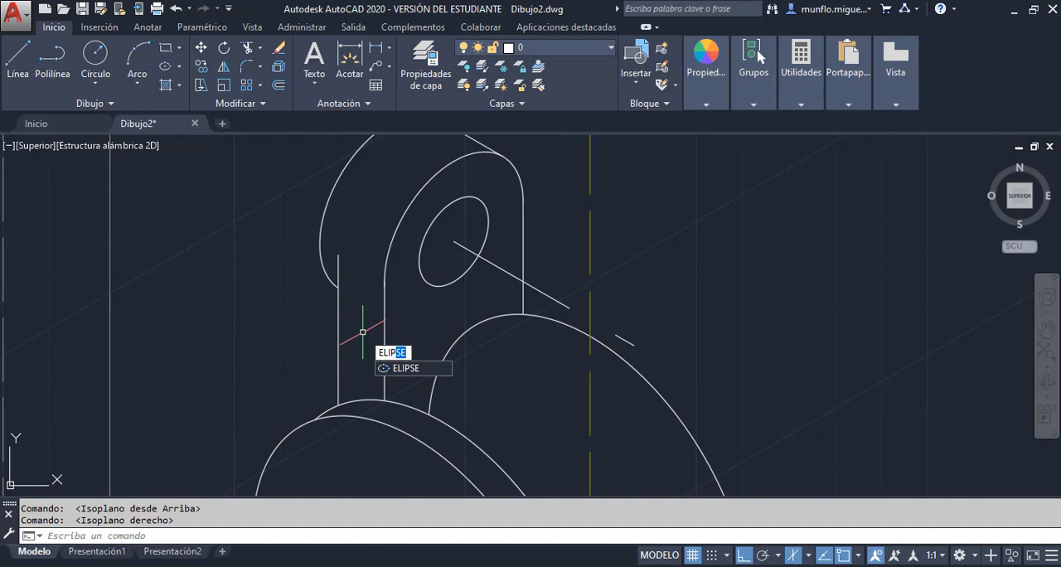
key(Return)
text(i)
key(Return)
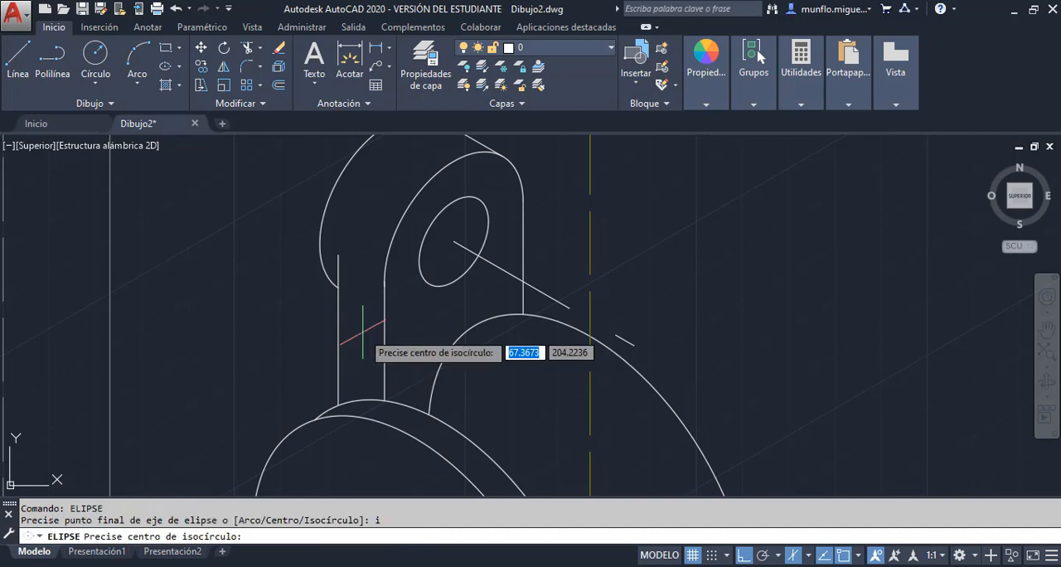
click(567, 307)
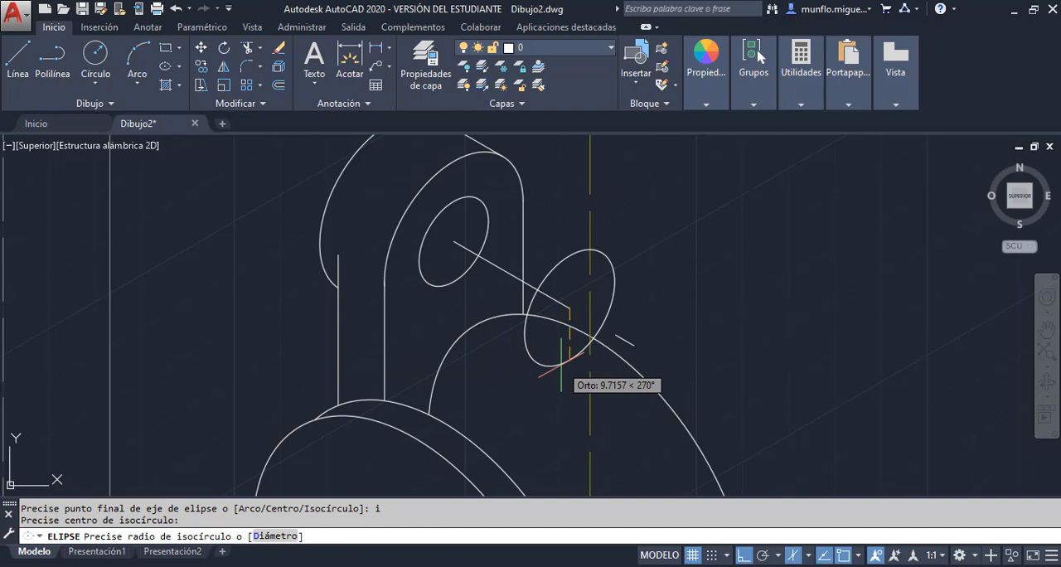
text(15)
key(Return)
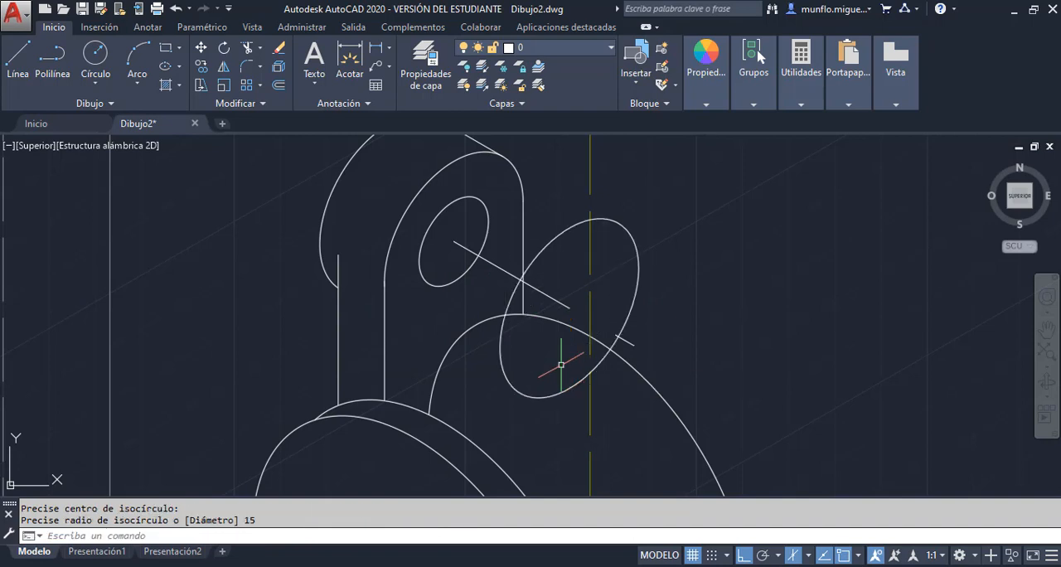
key(Escape)
key(Escape)
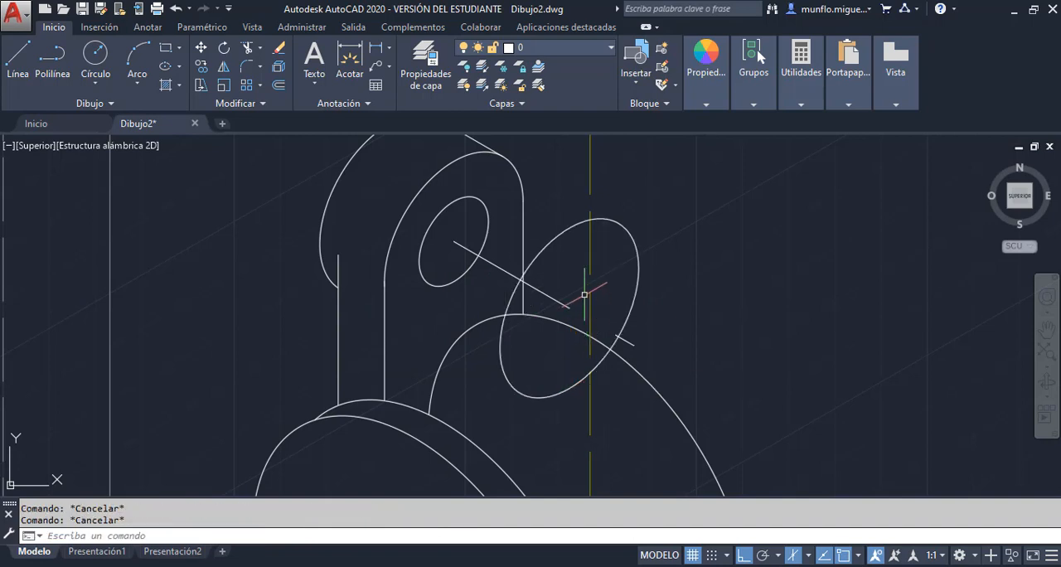
Copy the radius-15 isocircle to both ends of the 4-unit segment, and erase that segment and the 25-unit line
click(204, 67)
click(637, 246)
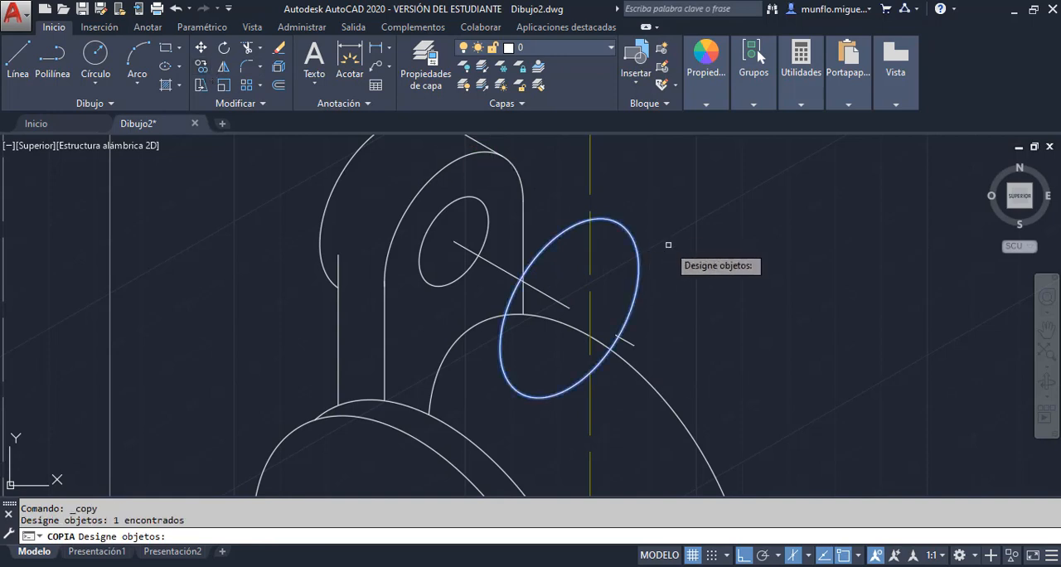
key(Return)
click(571, 308)
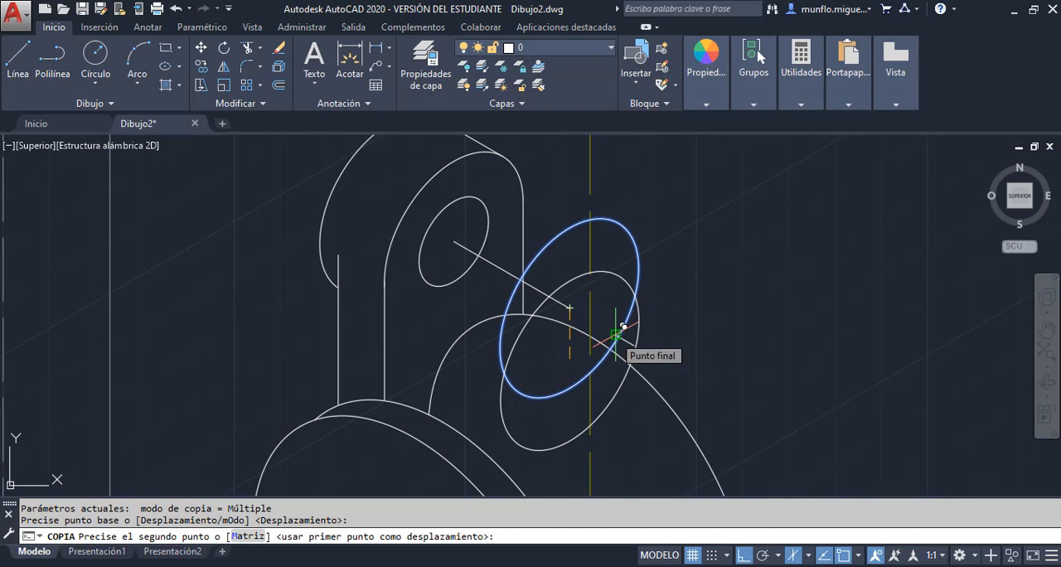
click(623, 327)
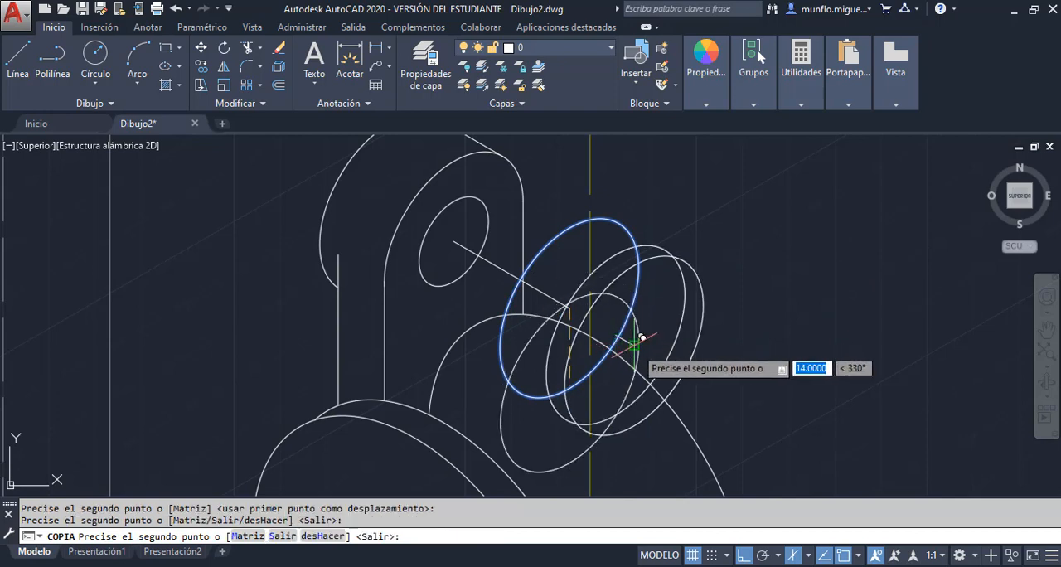
key(Escape)
key(Escape)
key(Escape)
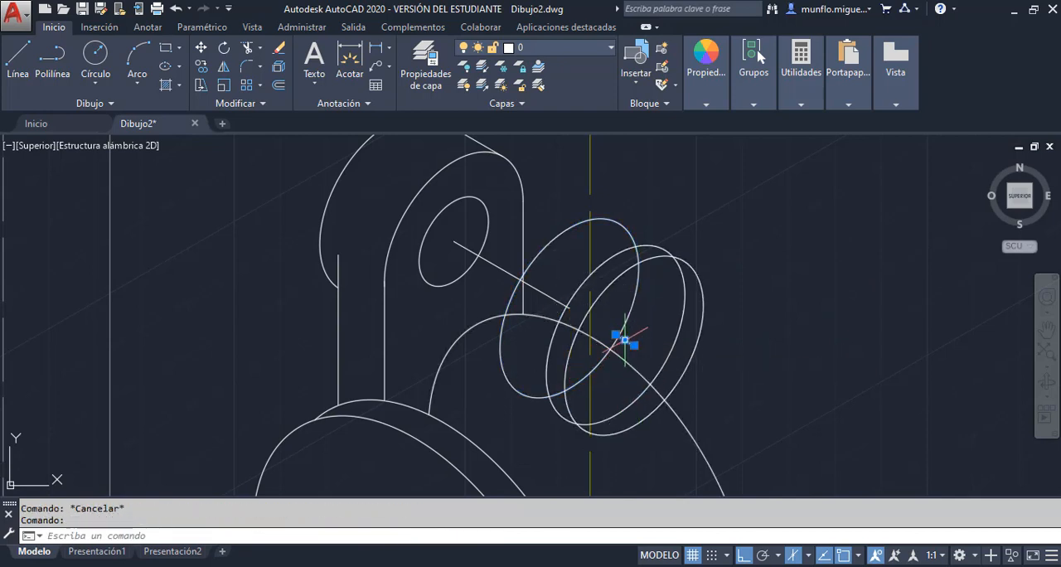
key(Delete)
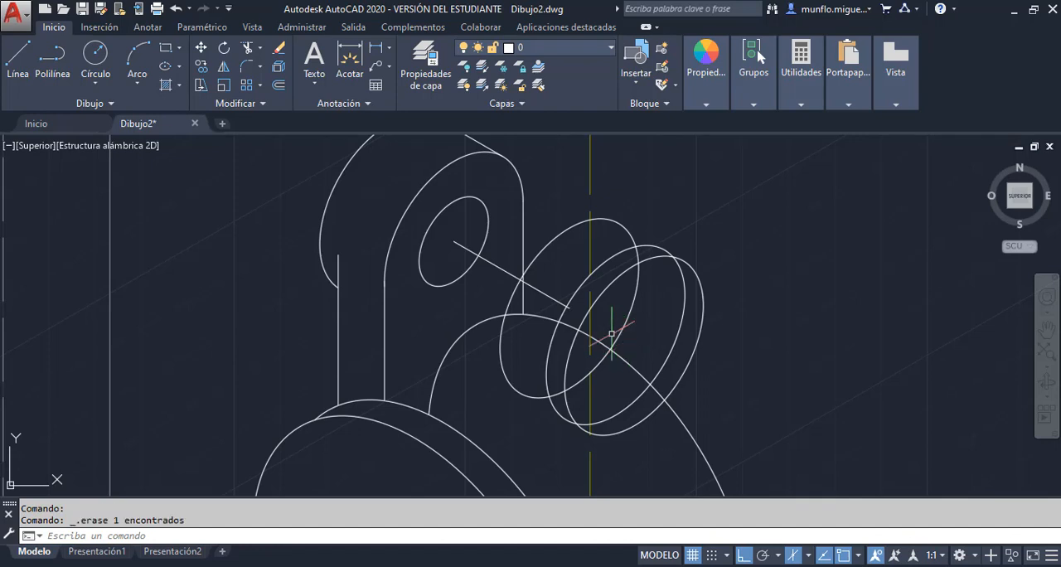
click(539, 289)
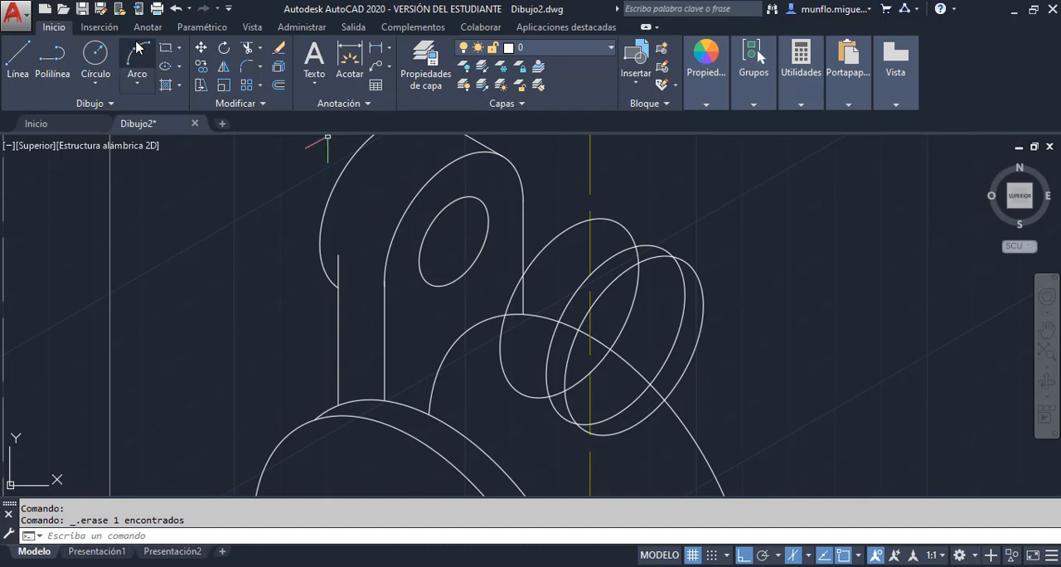
Copy the first lug's hole isocircle from its centre to the centre of the frontmost isocircle of the second lug
click(199, 71)
click(427, 283)
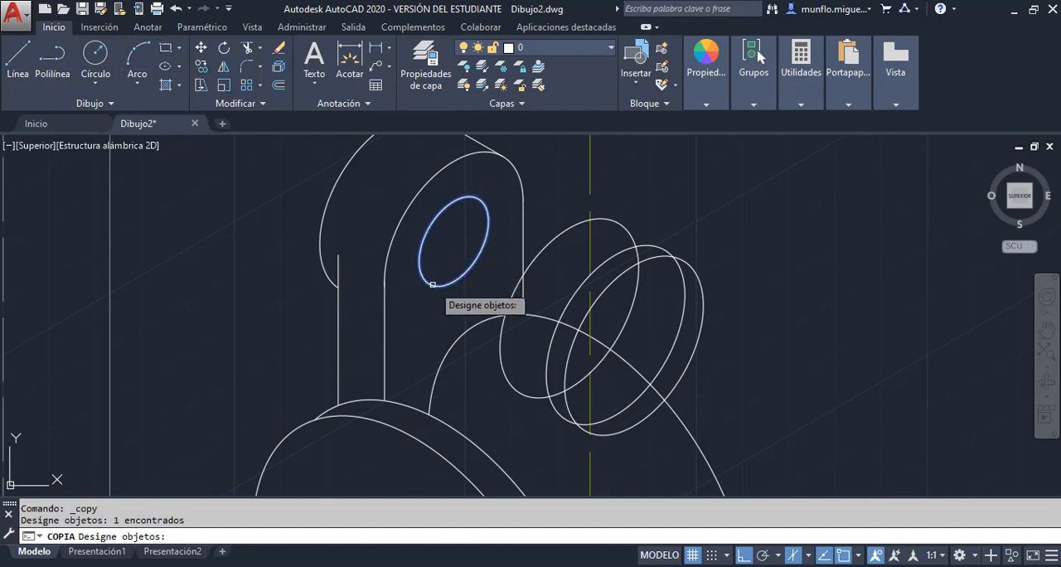
key(Return)
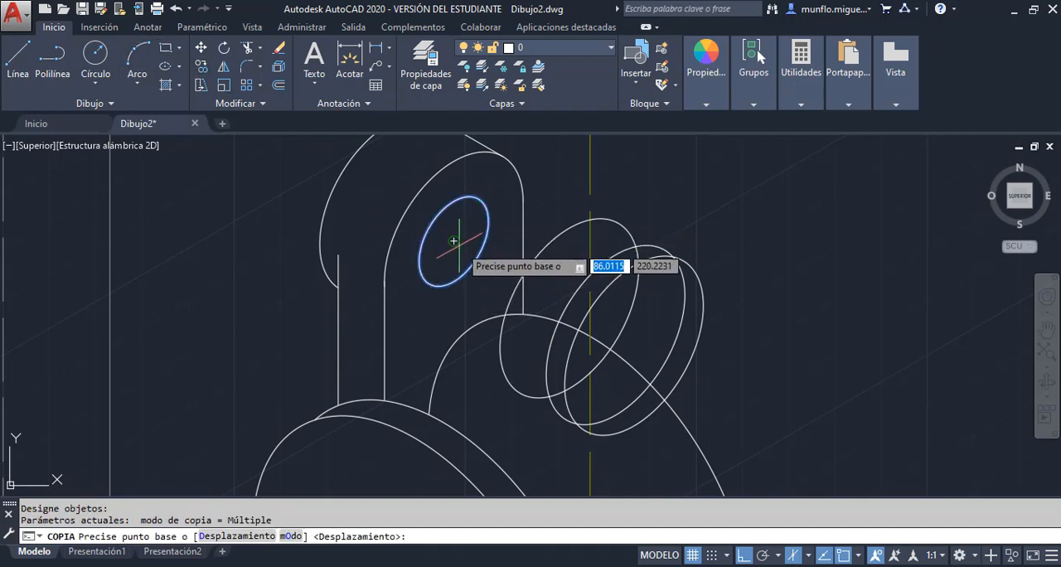
click(464, 233)
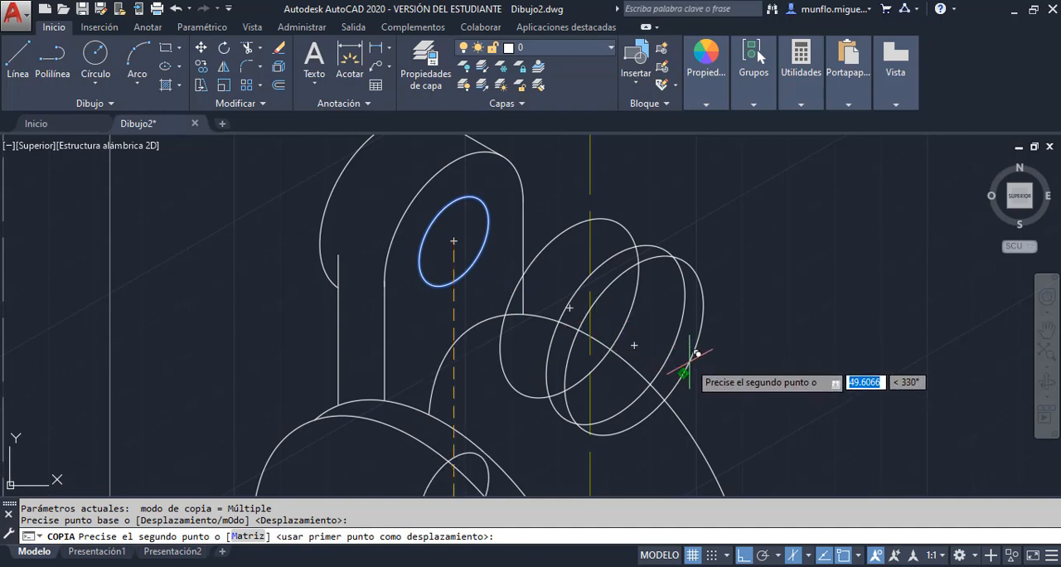
click(635, 342)
key(Escape)
key(Escape)
key(Escape)
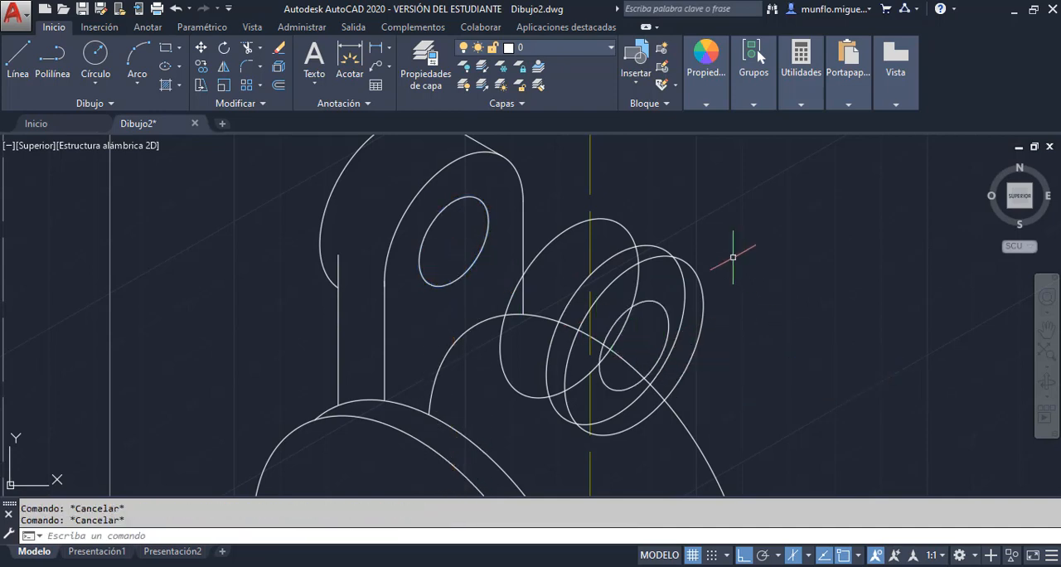
Trim the tiny overhang at the lower end of the first lug's front arc and erase the leftover short slanted line
scroll(732, 257, down, 4)
scroll(711, 281, up, 5)
scroll(711, 281, down, 2)
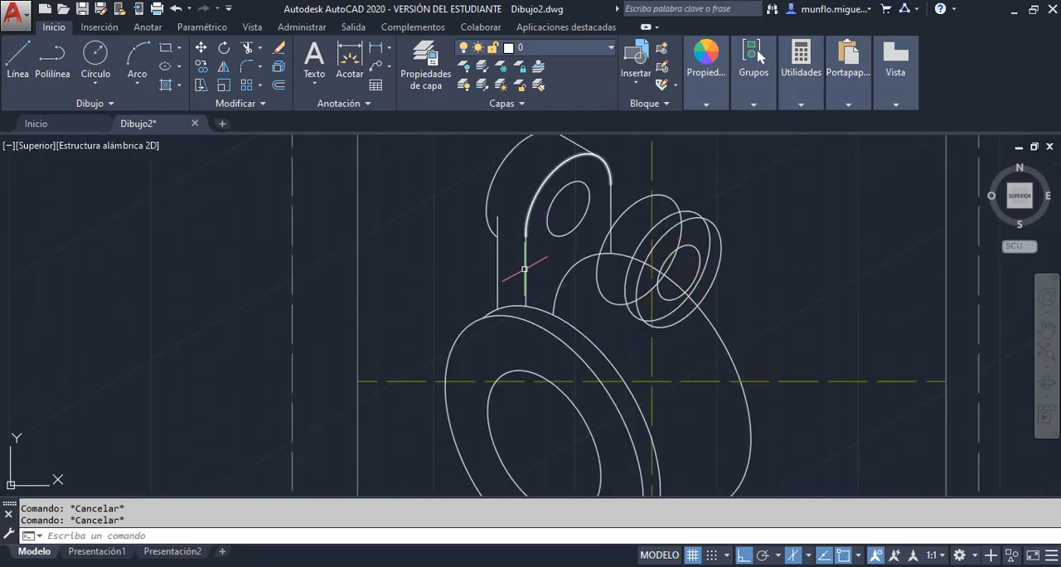
scroll(529, 261, up, 6)
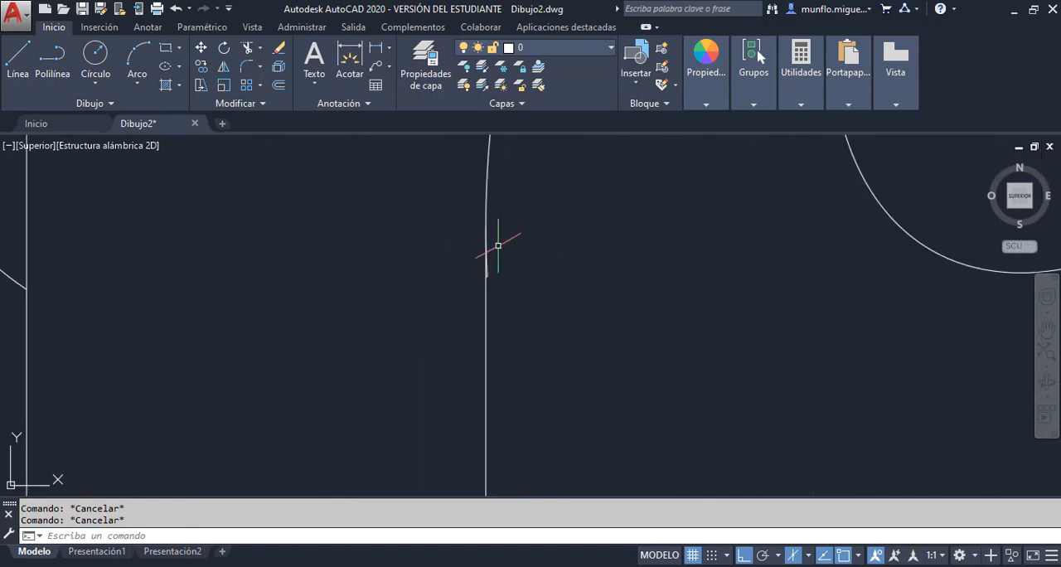
scroll(489, 273, up, 3)
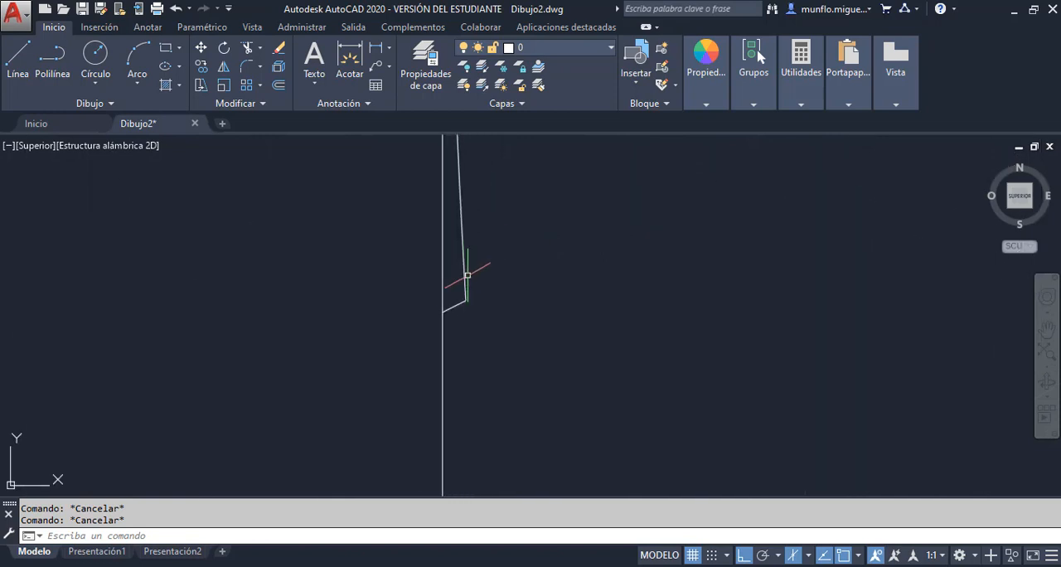
click(250, 52)
key(Return)
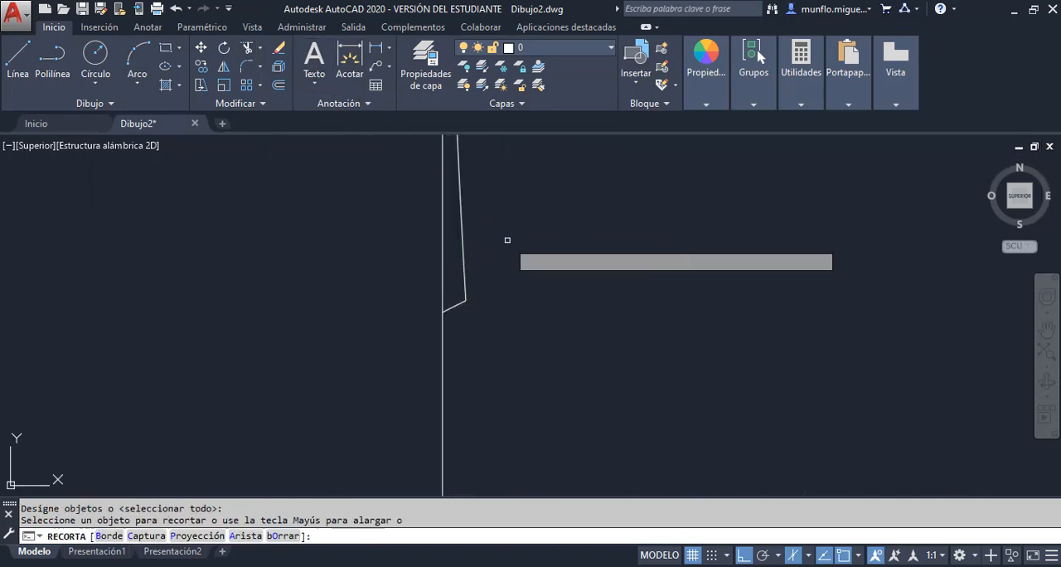
click(462, 283)
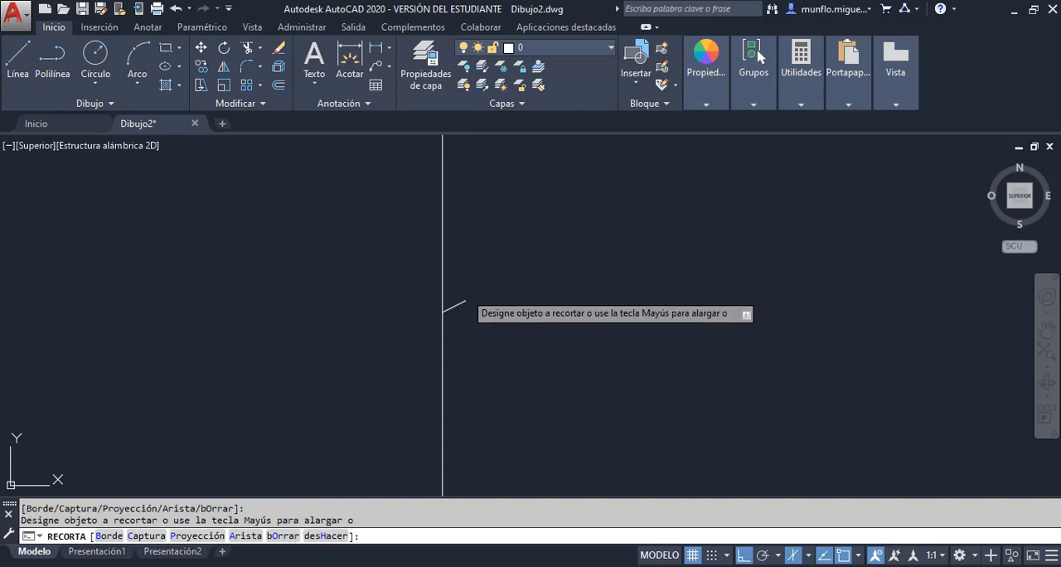
key(Escape)
key(Delete)
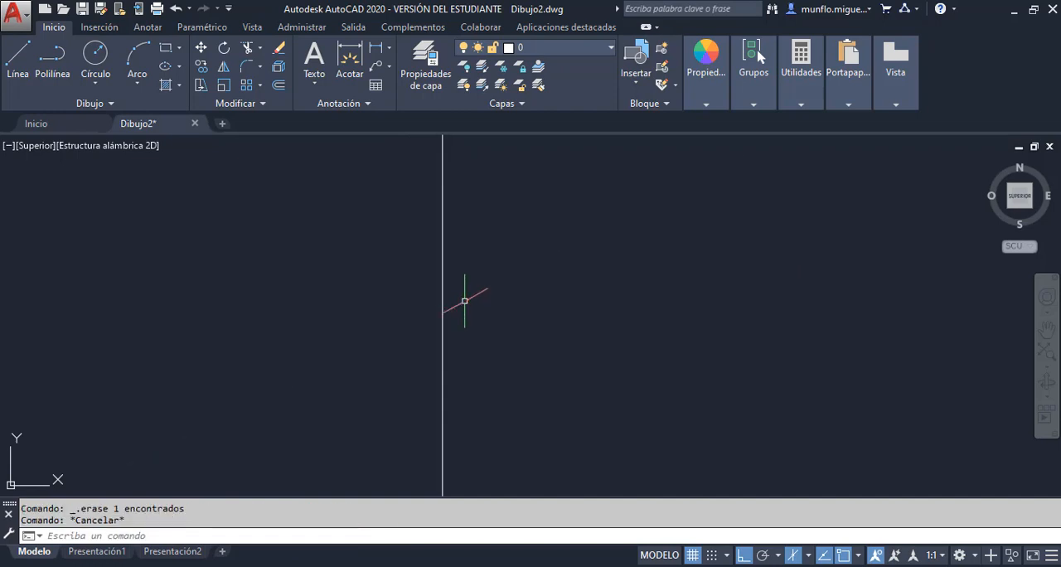
Draw a line from the second lug's rearmost isocircle centre, sloping down along the right isoplane past the isocircle's edge
scroll(465, 301, down, 5)
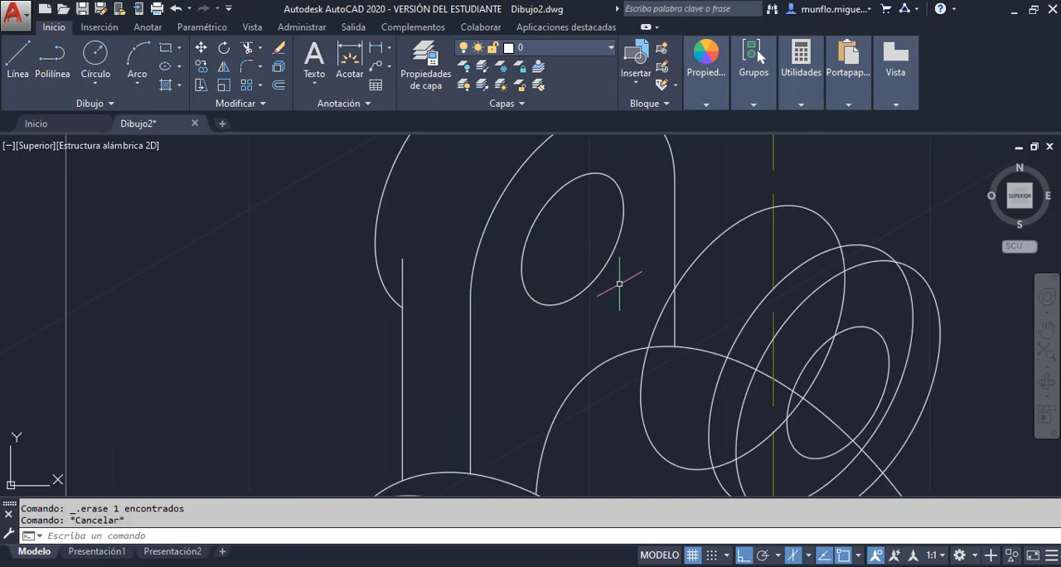
scroll(665, 177, up, 2)
scroll(651, 218, down, 4)
scroll(655, 208, up, 3)
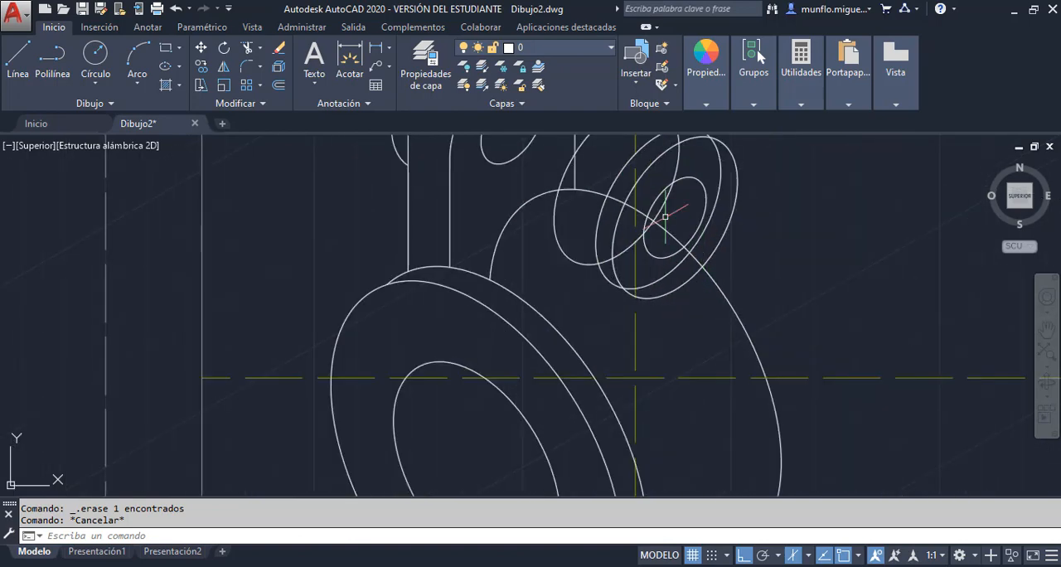
scroll(659, 199, down, 2)
scroll(663, 188, up, 3)
scroll(684, 174, down, 4)
scroll(690, 179, up, 4)
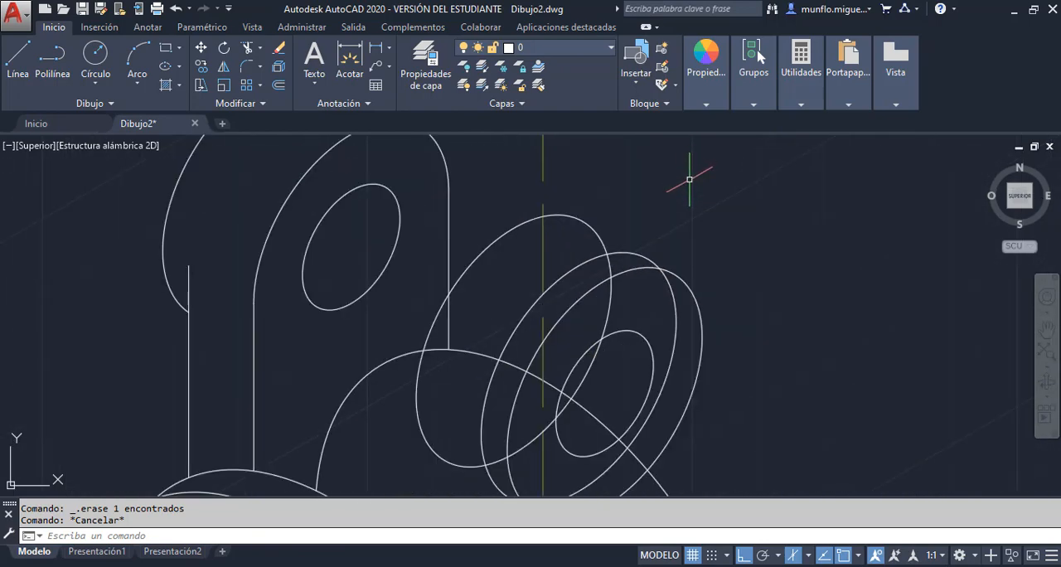
click(18, 58)
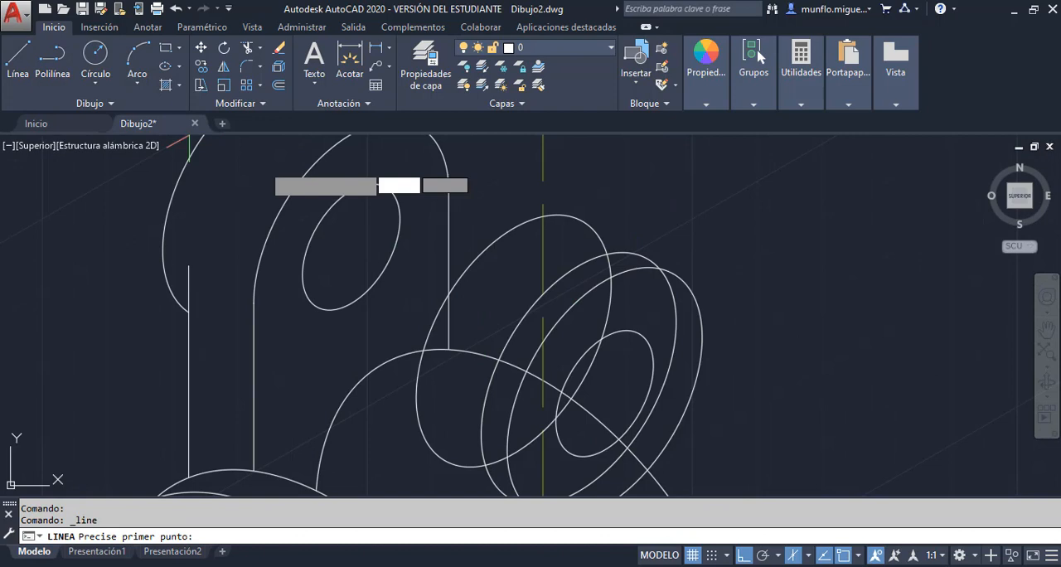
click(512, 340)
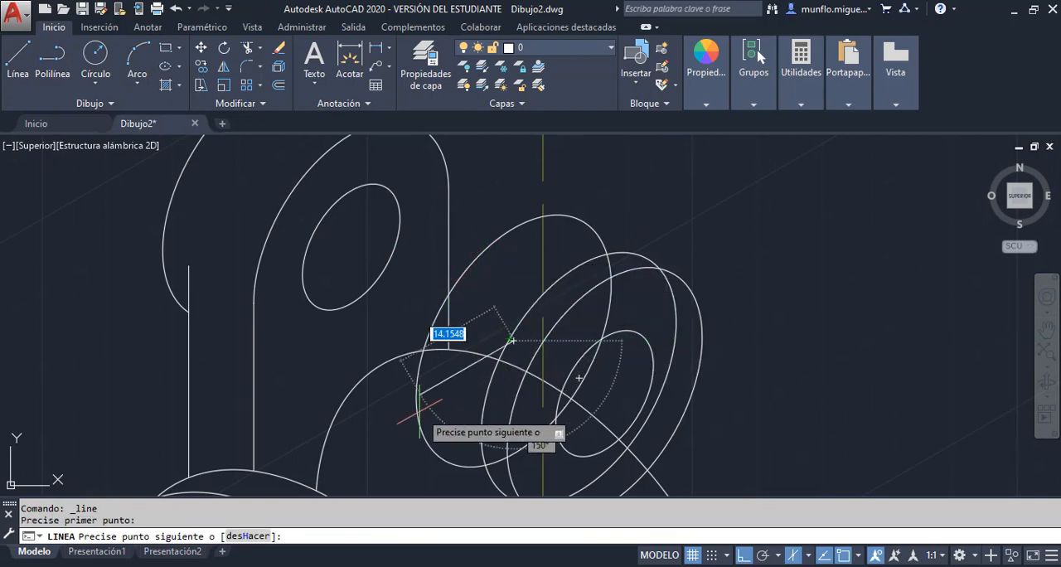
click(392, 424)
key(Escape)
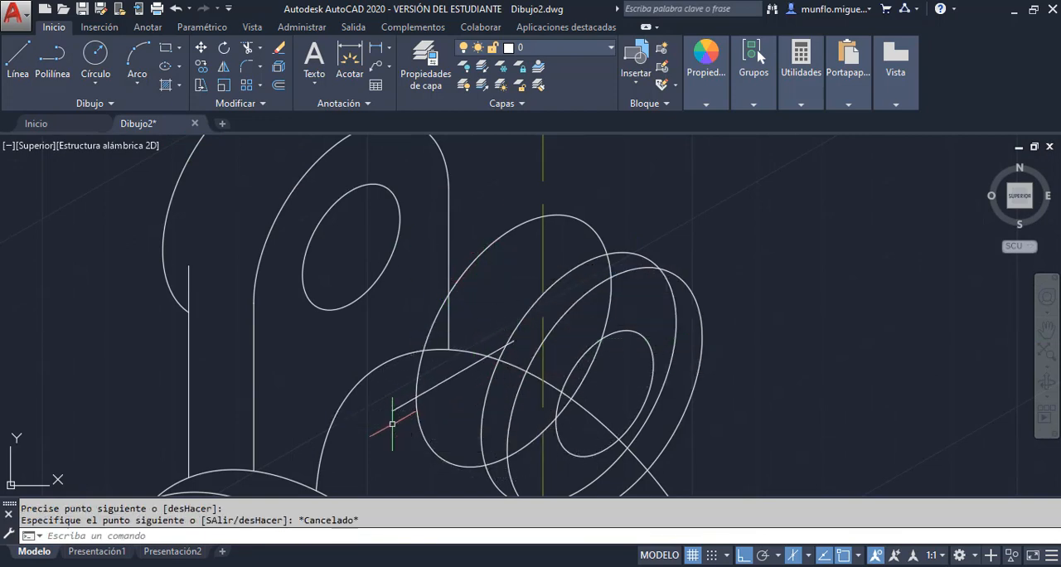
Trim the part of the slanted centre line that extends beyond the rearmost isocircle
click(246, 51)
key(Return)
key(Escape)
Draw a vertical line from the trimmed slanted line's outer end down past the front disc's rear edge
scroll(501, 299, up, 4)
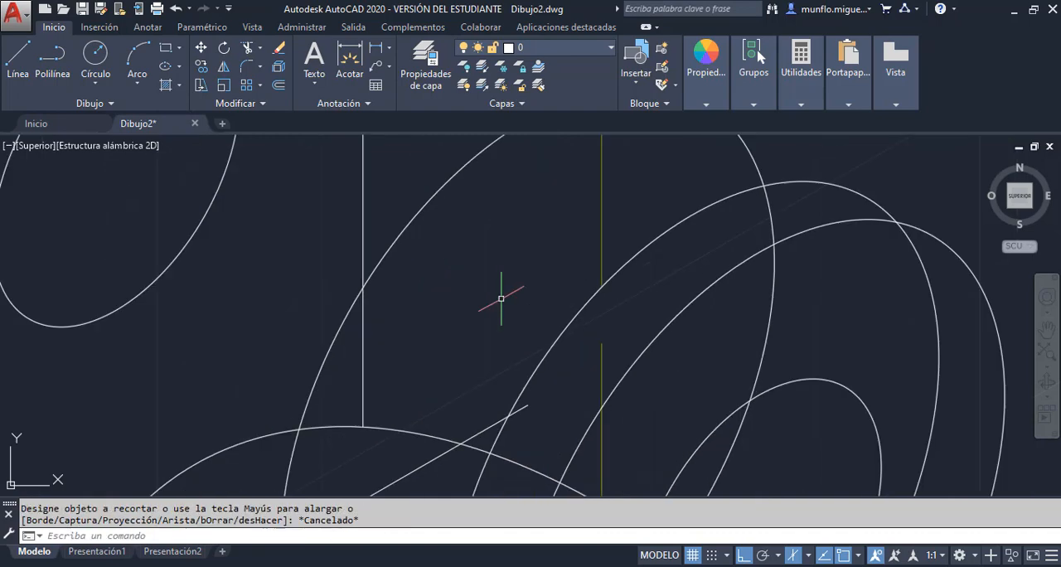
scroll(500, 299, down, 3)
scroll(489, 419, up, 4)
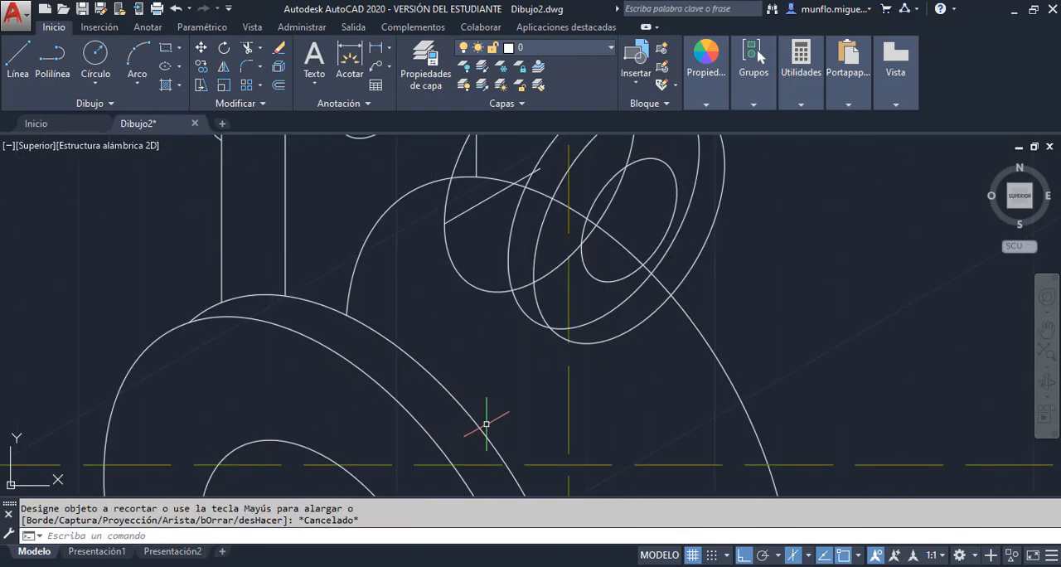
click(28, 67)
click(444, 222)
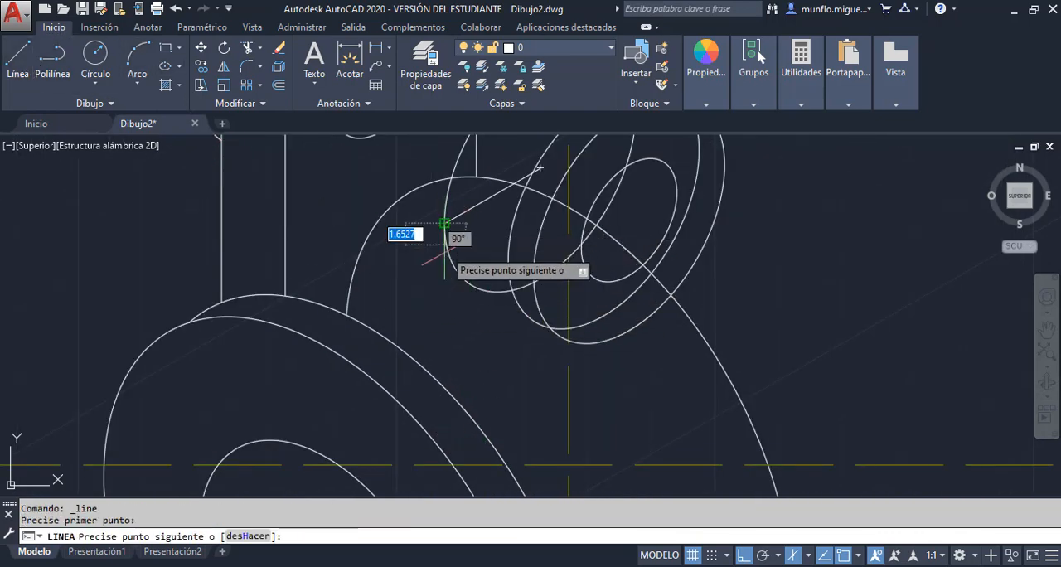
click(444, 414)
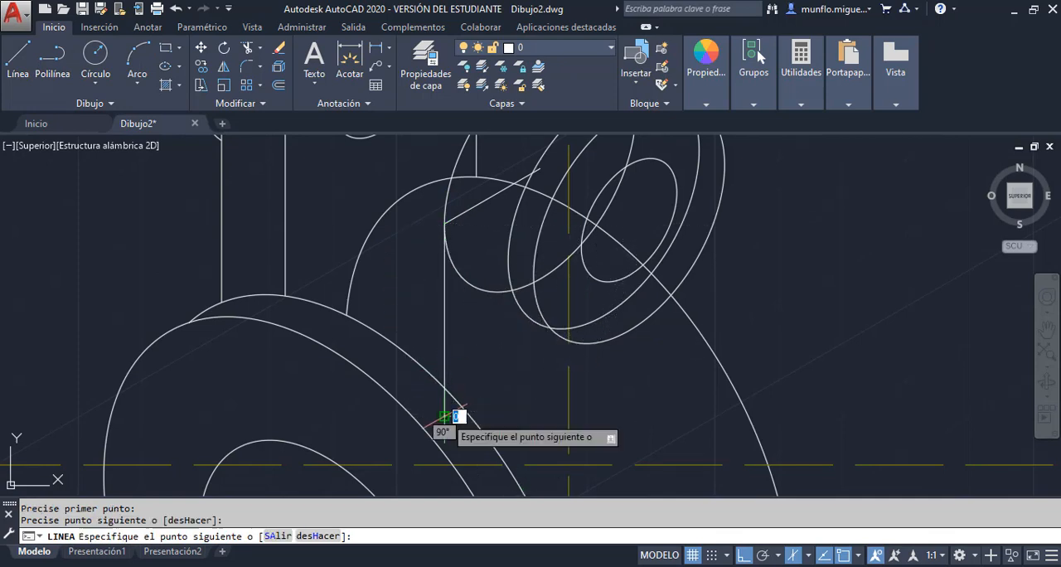
key(Escape)
Trim the second lug's vertical line where it crosses the front disc's rear edge and erase the slanted construction line
click(247, 47)
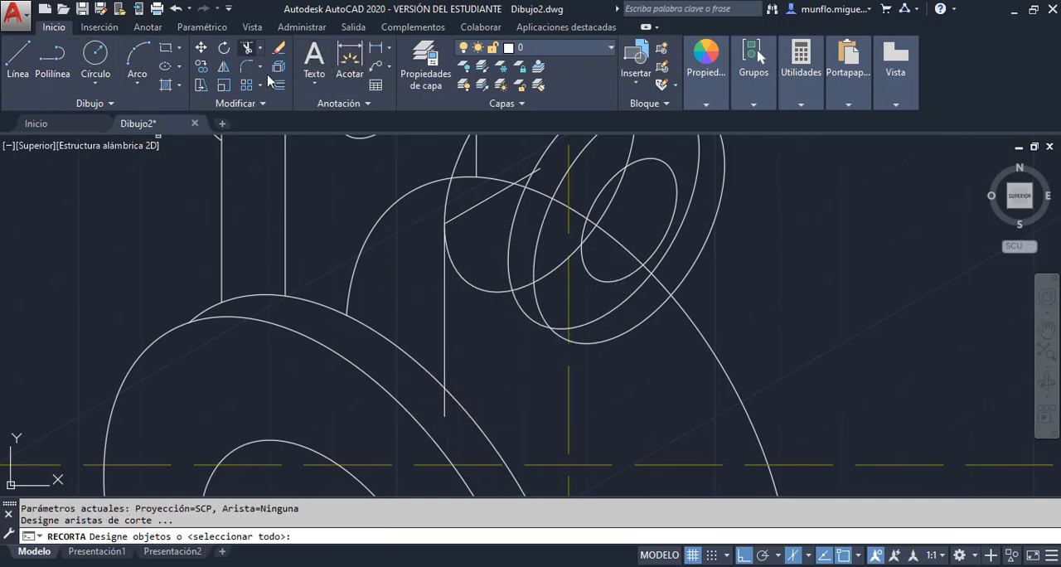
key(Return)
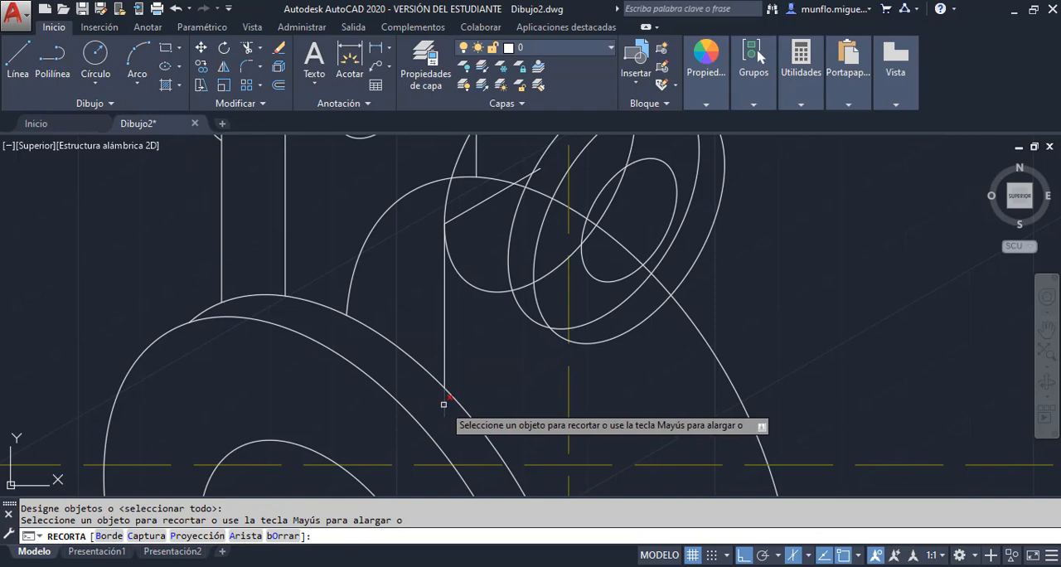
click(445, 403)
scroll(422, 365, up, 1)
key(Escape)
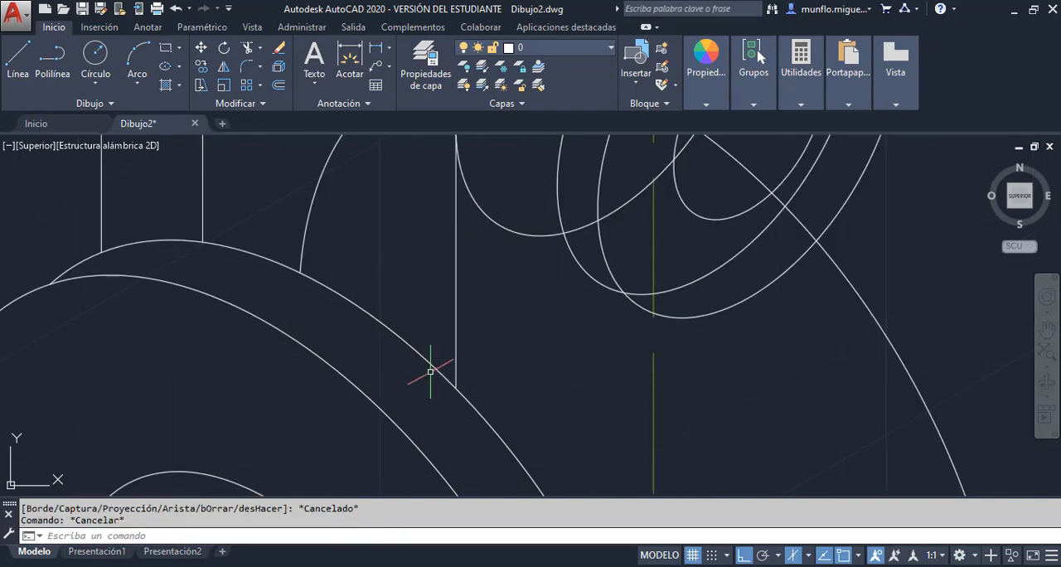
scroll(426, 368, down, 3)
click(457, 266)
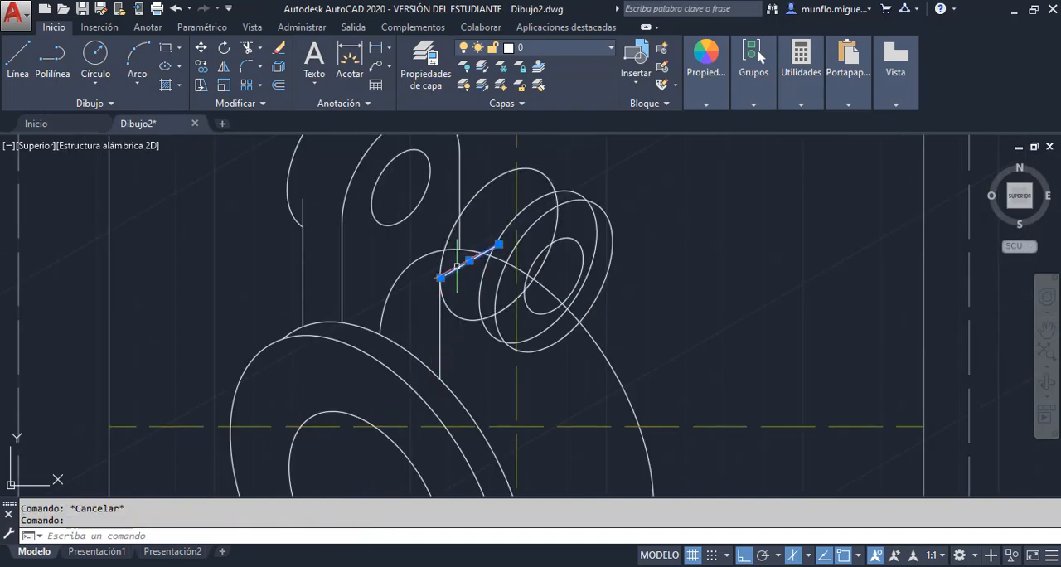
Draw a line from the second lug's middle isocircle centre, sloping down along the right isoplane past the isocircle's edge
click(18, 58)
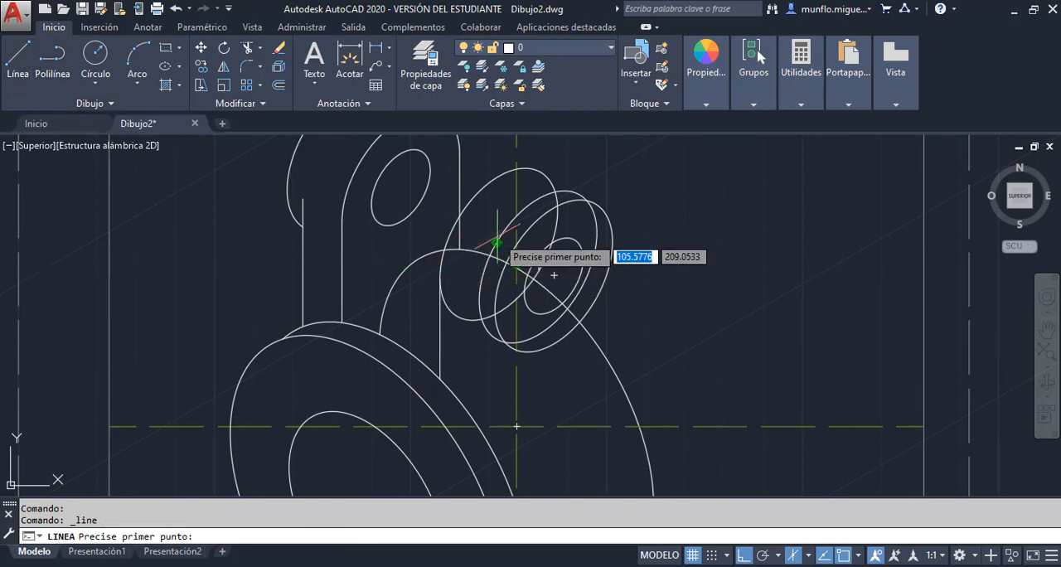
click(539, 267)
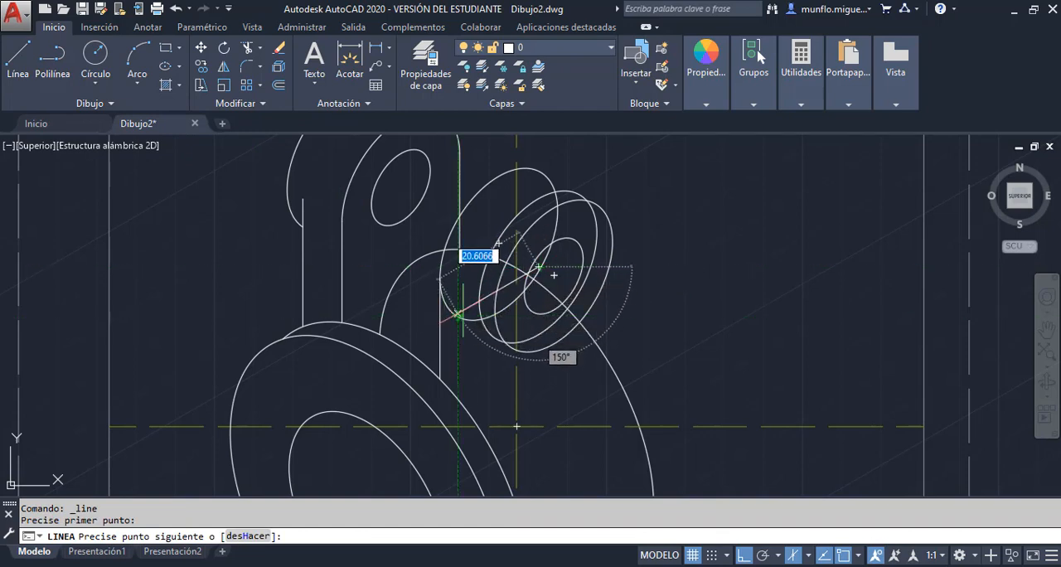
scroll(461, 309, up, 4)
click(448, 310)
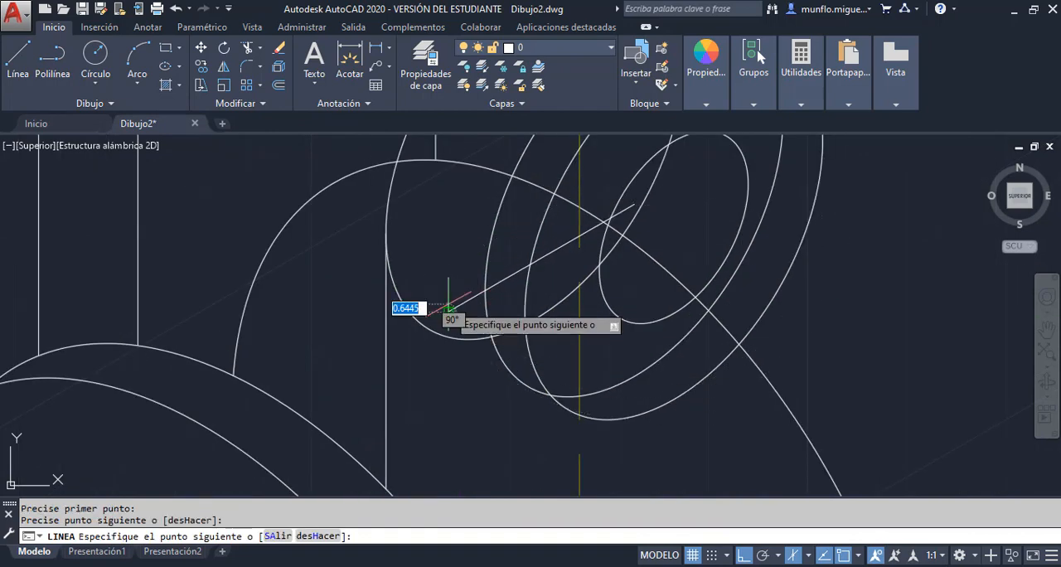
key(Escape)
Trim the part of the slanted centre line that extends beyond the second lug's middle isocircle
click(247, 49)
key(Return)
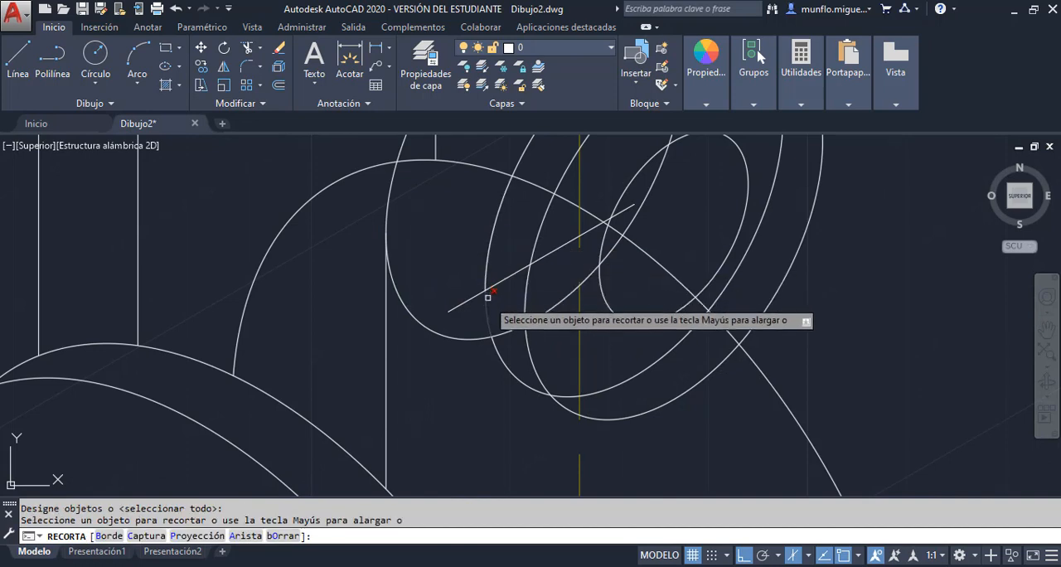
click(482, 290)
click(466, 304)
key(Escape)
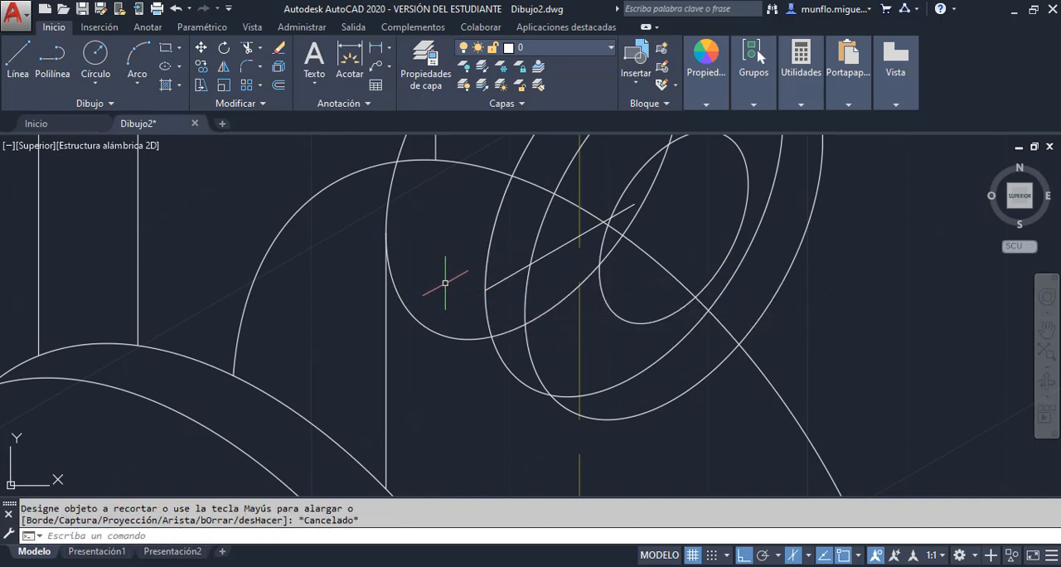
Draw a vertical line from the slanted line's end on the middle isocircle down past the front disc's rear edge
click(18, 67)
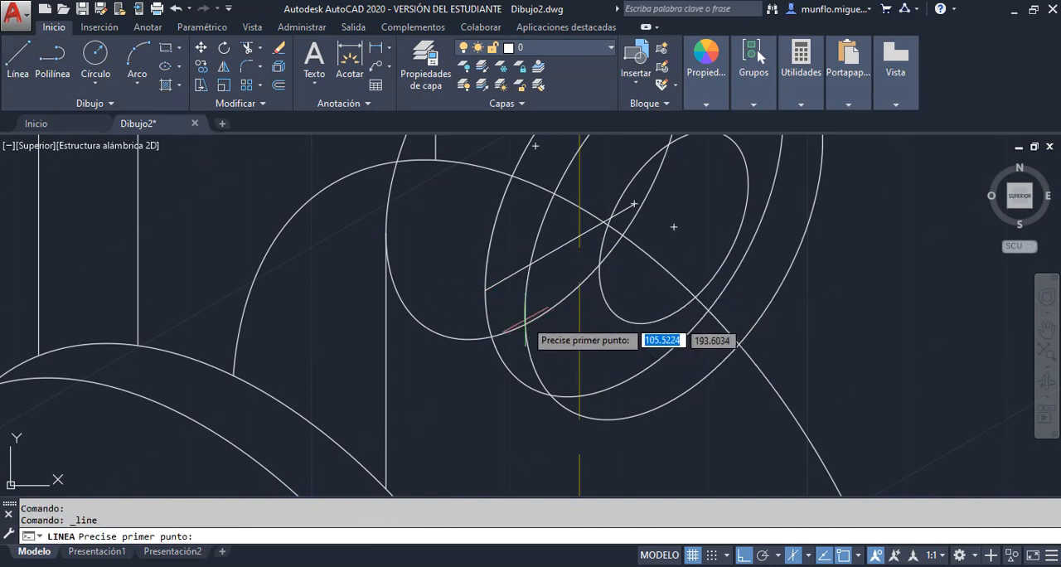
click(485, 290)
scroll(486, 290, down, 4)
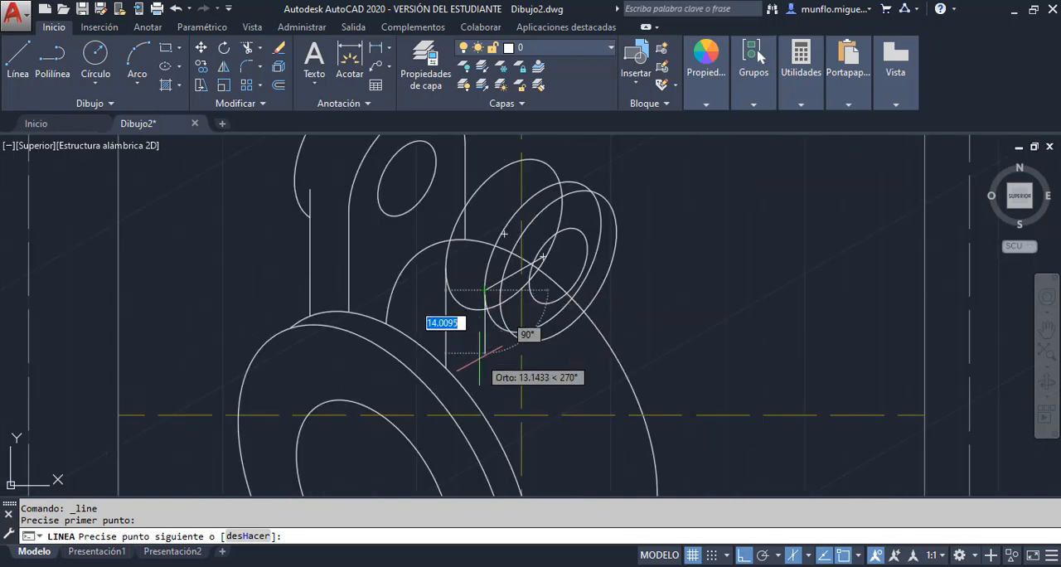
click(483, 435)
key(Escape)
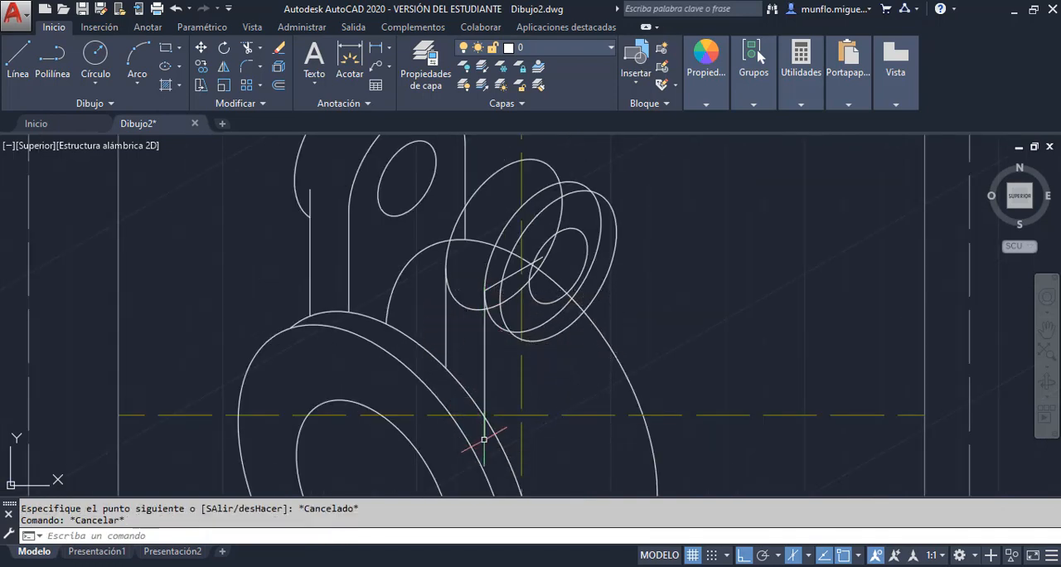
Trim the new vertical line at the front disc's rear edge and erase the slanted line from the middle isocircle's centre
click(248, 48)
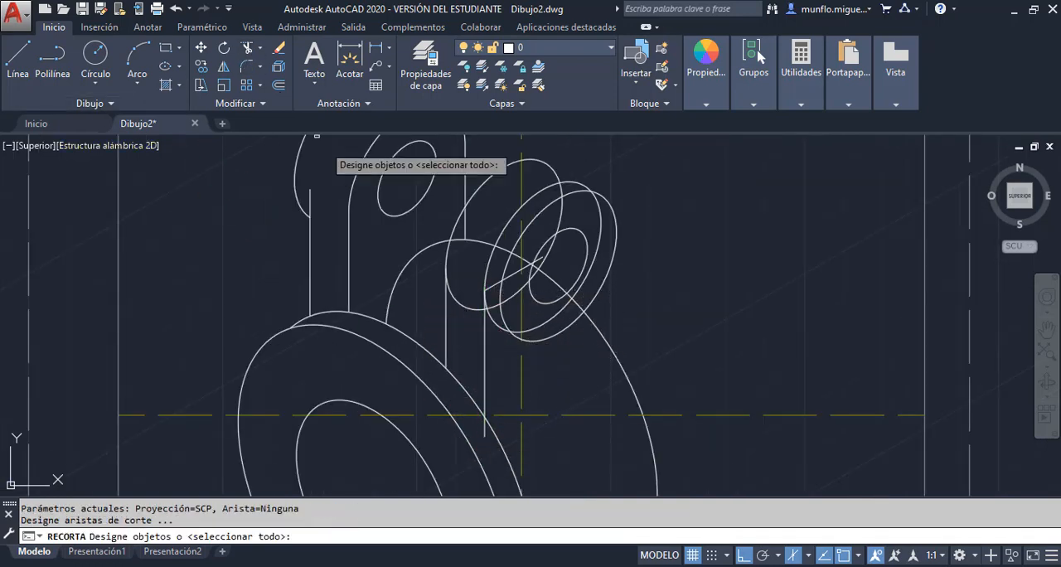
key(Return)
click(484, 431)
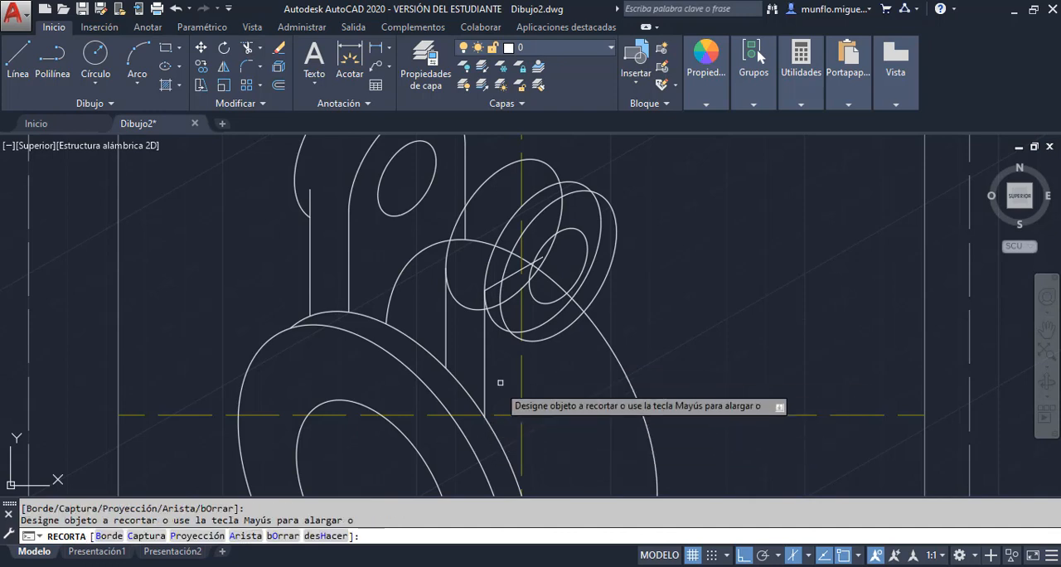
key(Escape)
click(514, 274)
key(Delete)
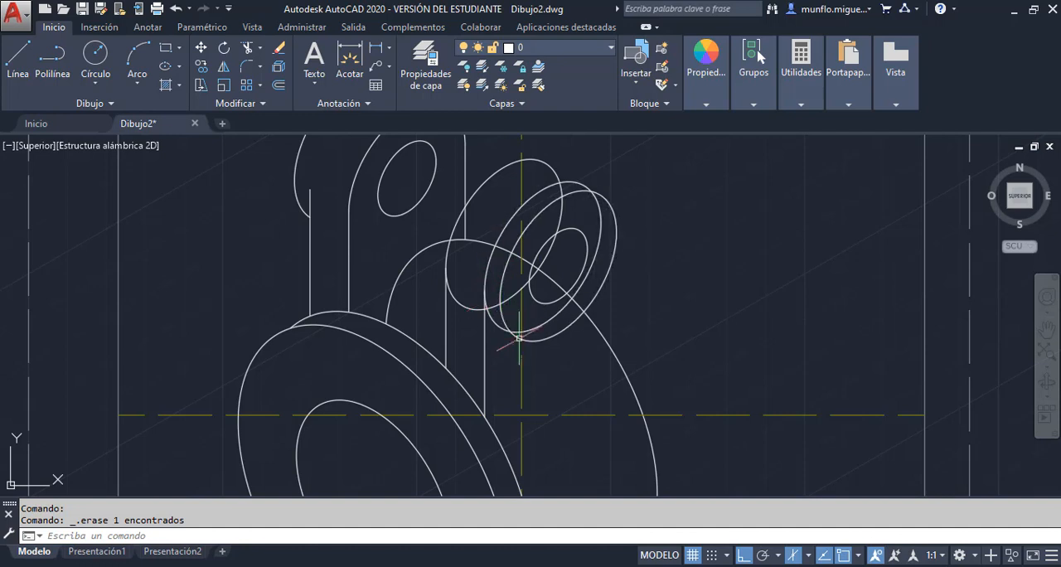
Draw a short slanted line joining the lower edges of the second lug's middle and front isocircles
scroll(519, 338, up, 5)
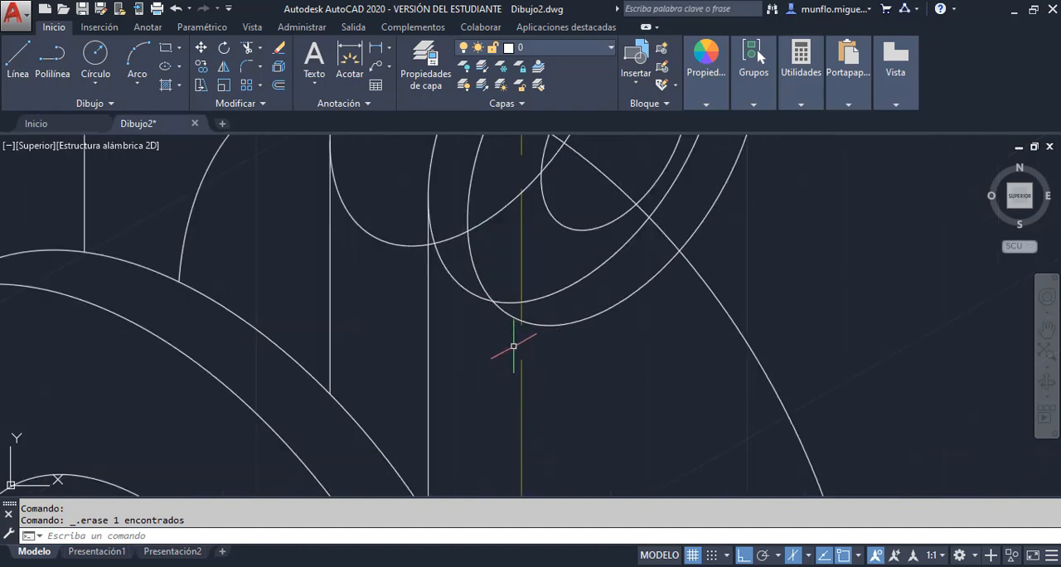
click(18, 60)
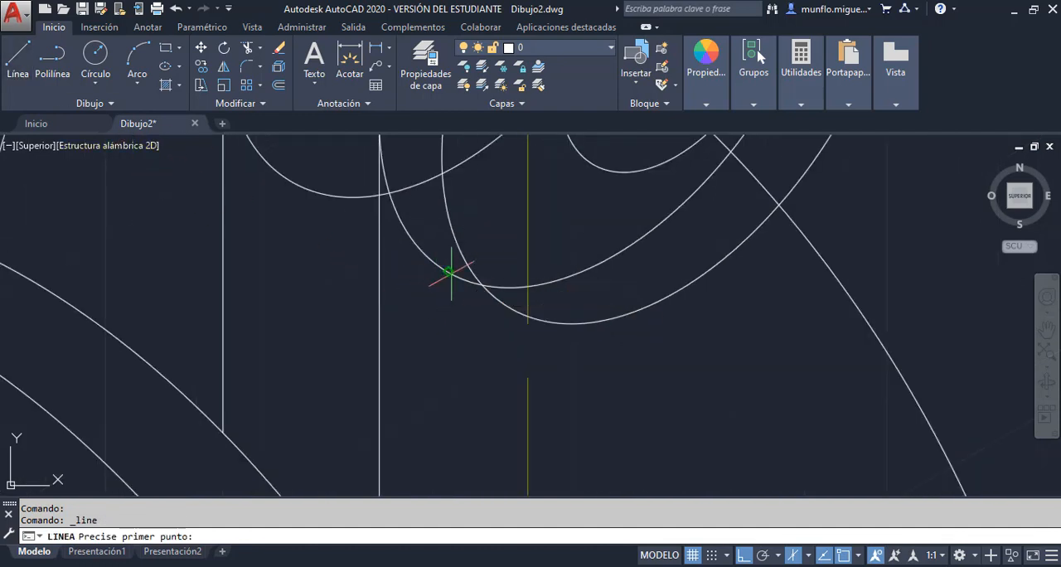
click(509, 307)
key(Escape)
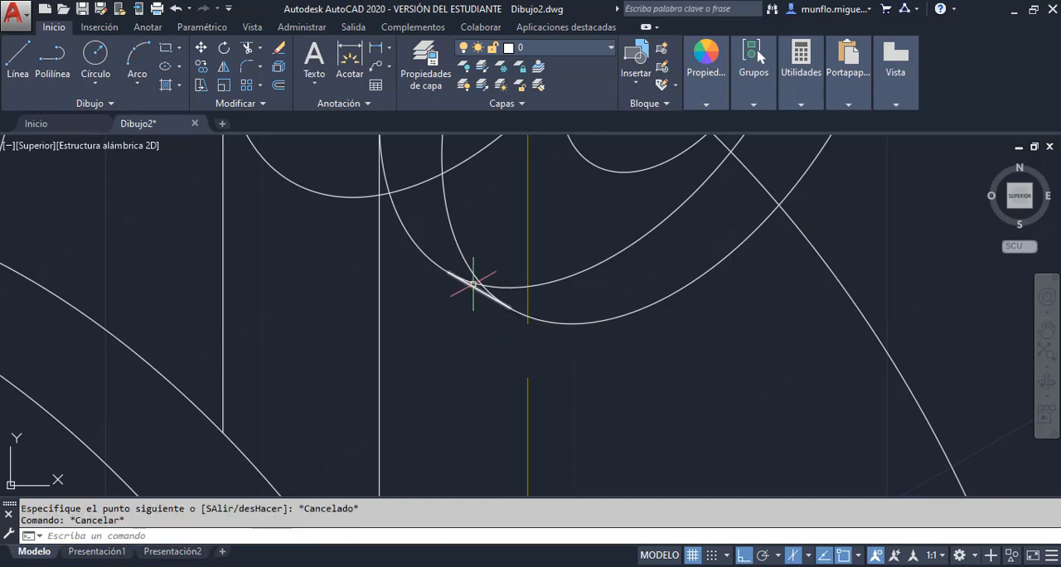
Trim the second lug's middle isocircle to the lower arc between the vertical line and the short slanted line, erasing the leftover upper arc
scroll(527, 338, down, 3)
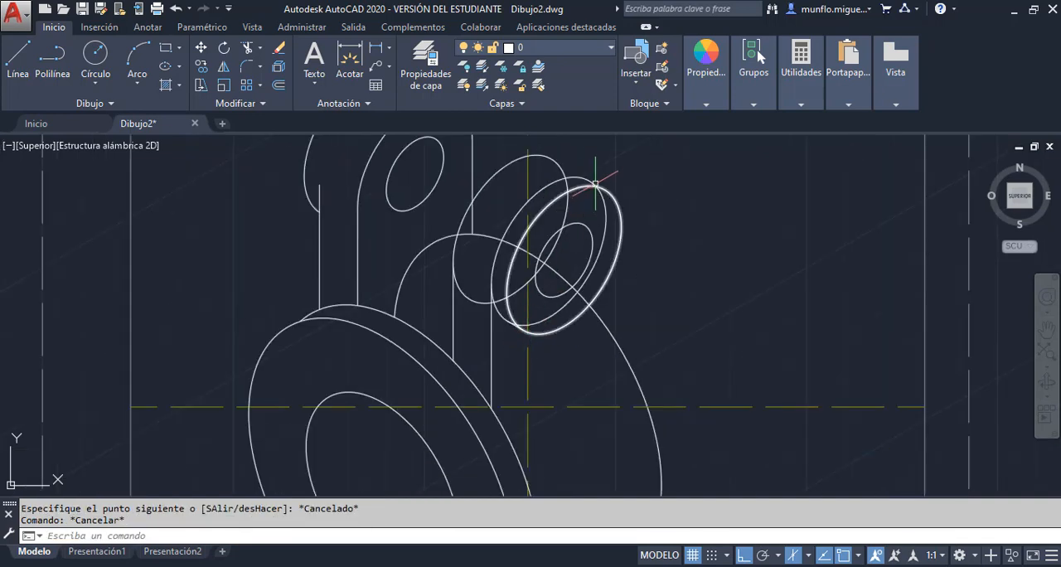
click(249, 49)
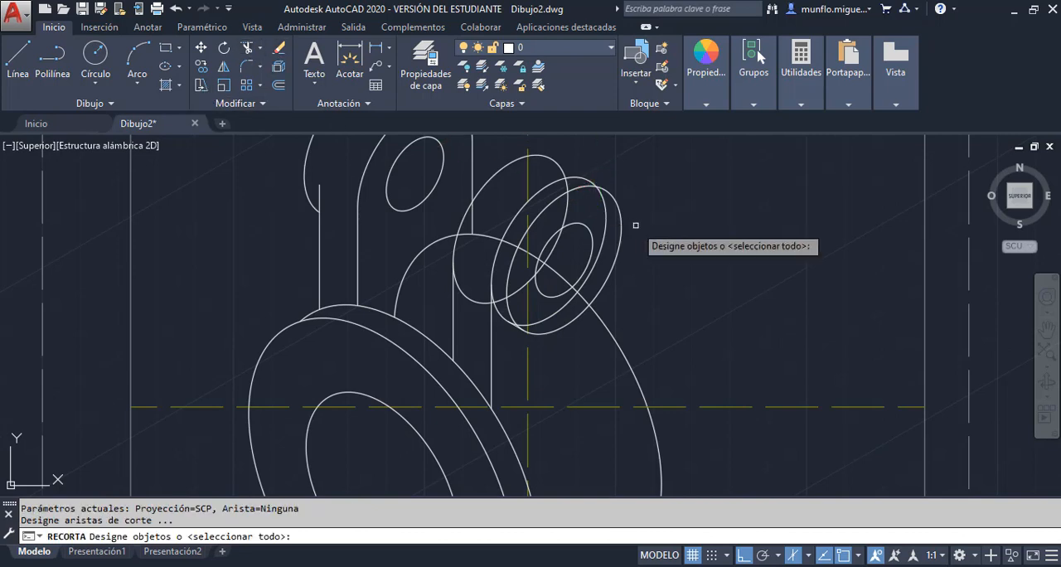
key(Return)
click(584, 177)
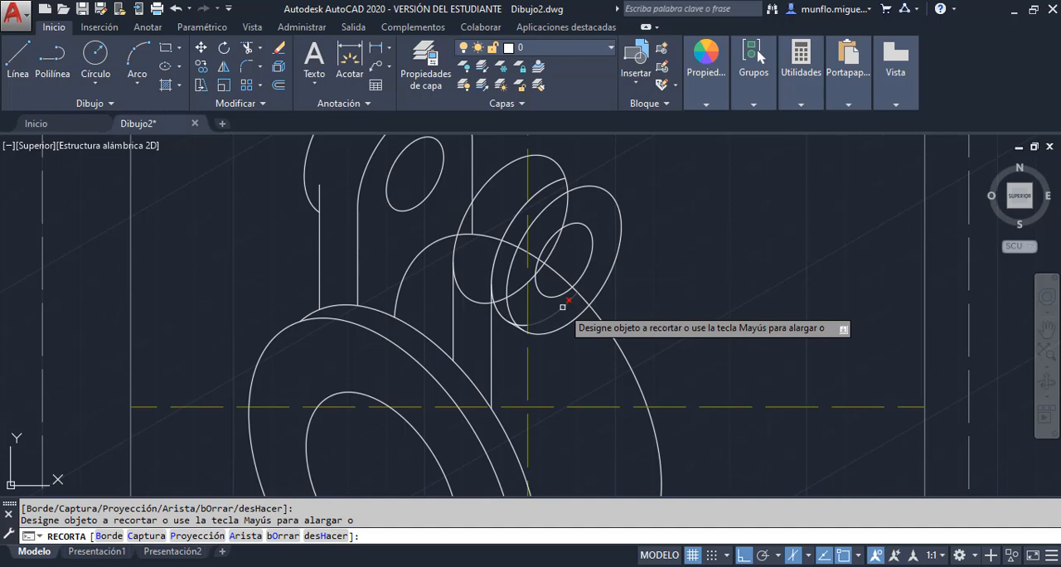
scroll(522, 312, up, 5)
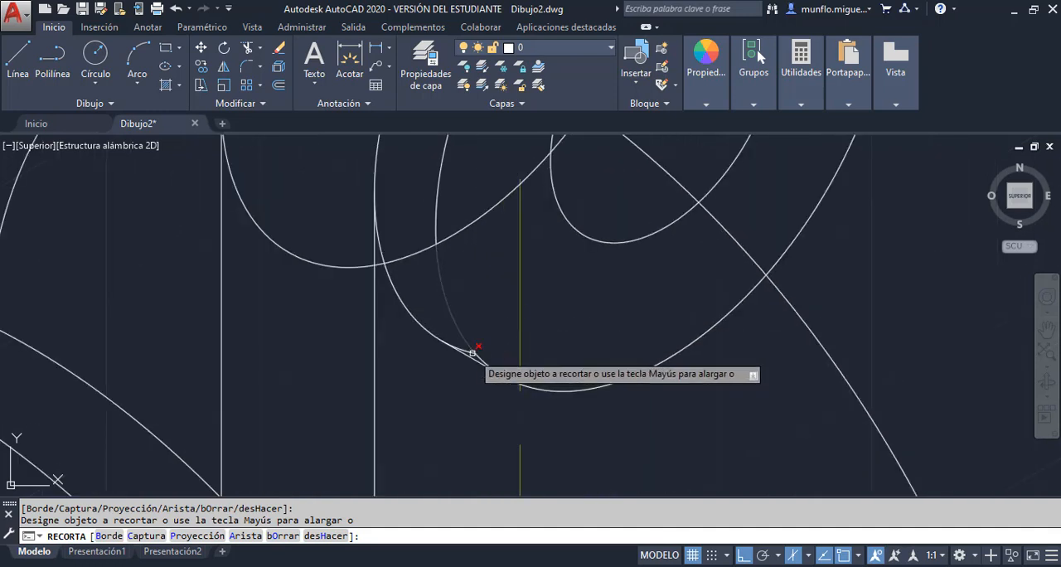
scroll(473, 342, up, 2)
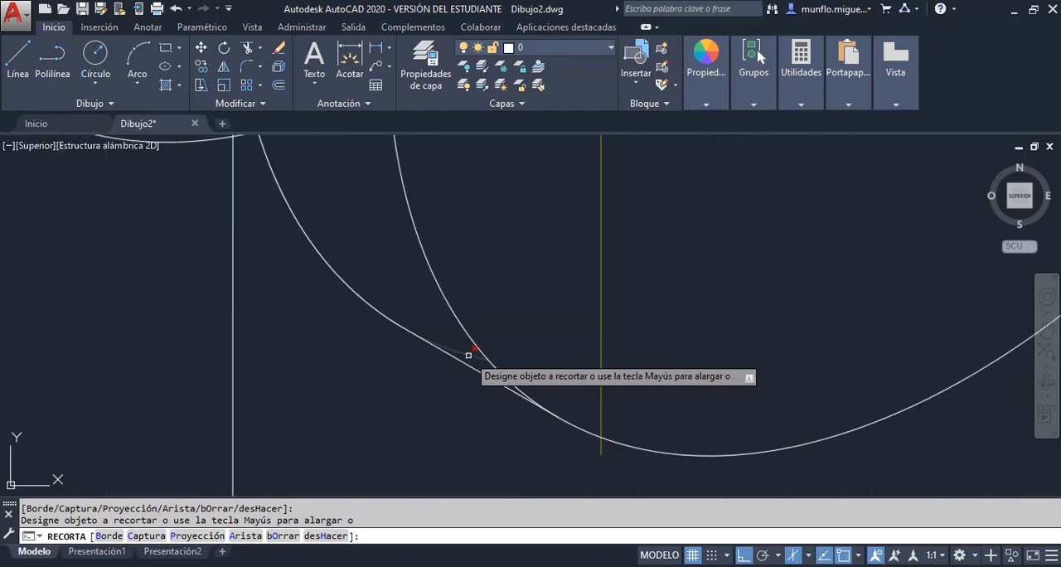
scroll(476, 347, down, 5)
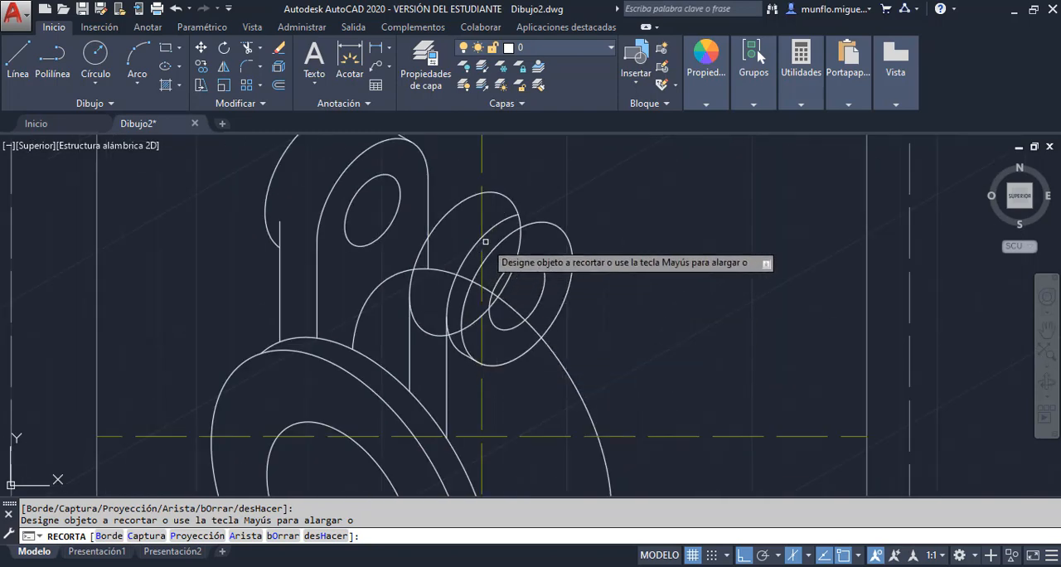
scroll(486, 241, up, 3)
scroll(486, 242, down, 3)
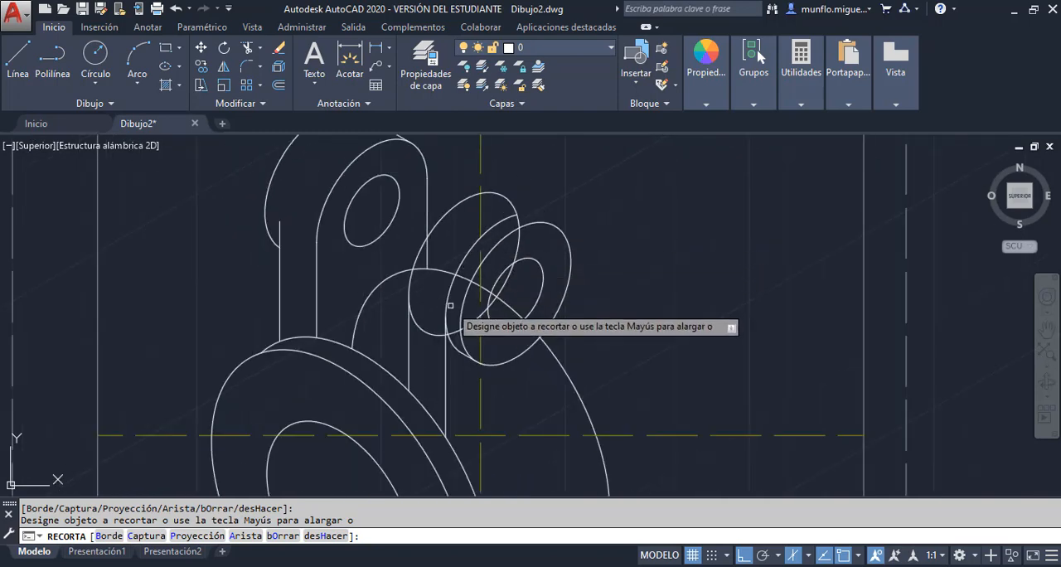
key(Escape)
click(478, 240)
key(Delete)
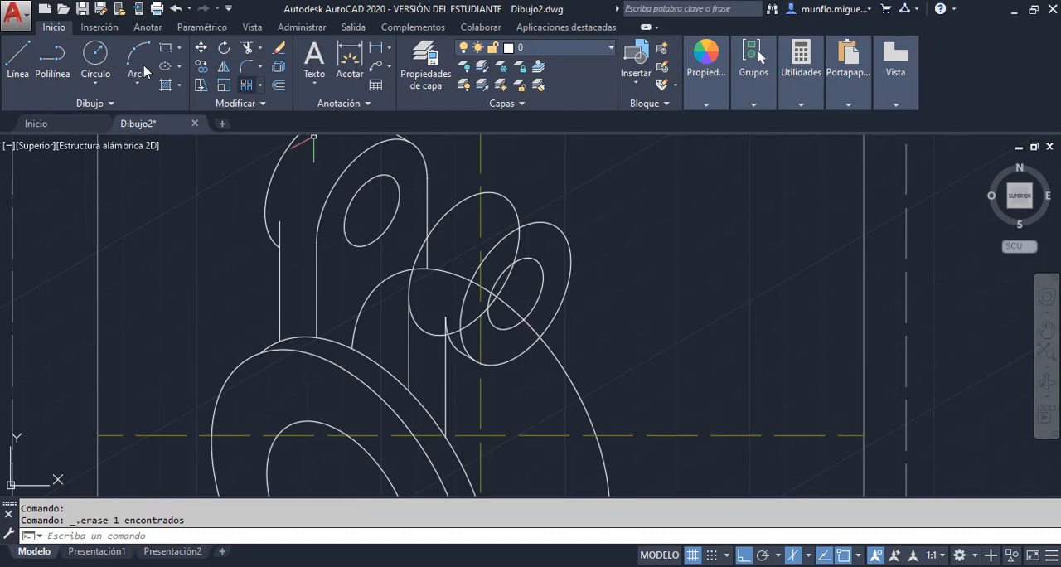
Draw a slanted line joining the upper edges of the second lug's rearmost and front isocircles
click(19, 58)
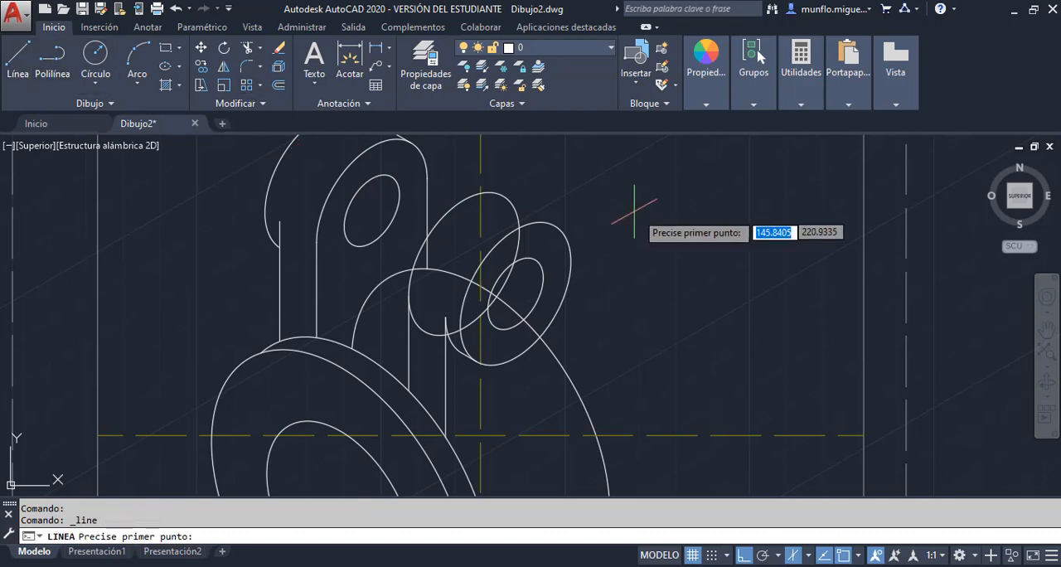
click(503, 196)
click(547, 221)
key(Escape)
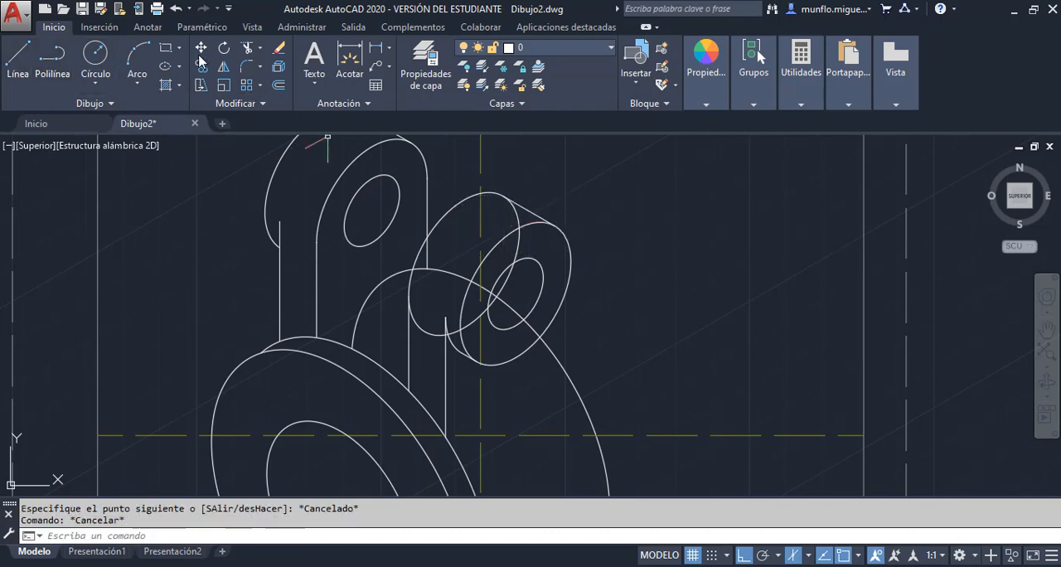
Trim the hidden lower and right portions of the second lug's rearmost isocircle and erase the leftover arc crossing the front face
click(244, 49)
key(Return)
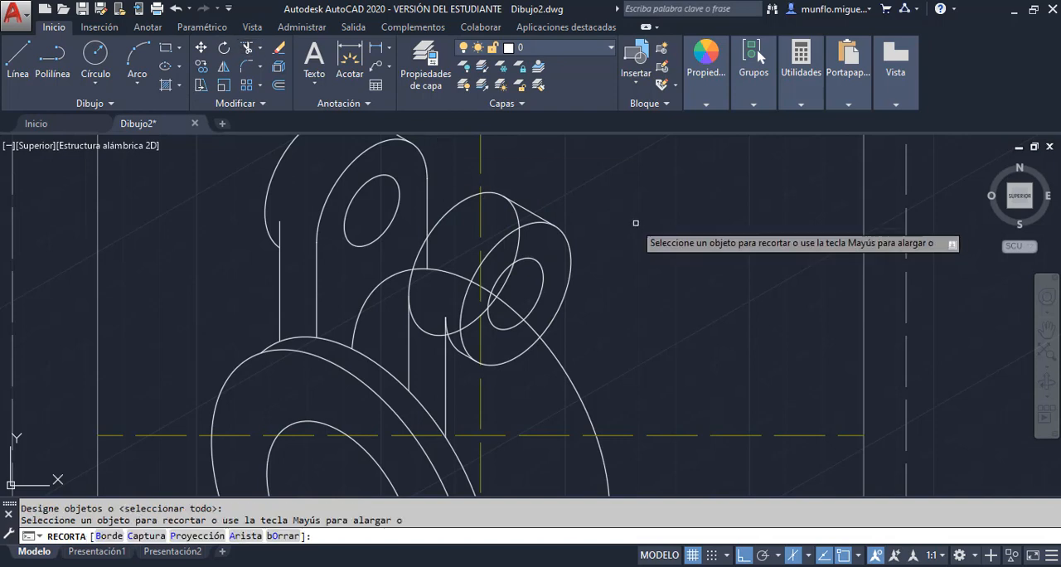
click(519, 217)
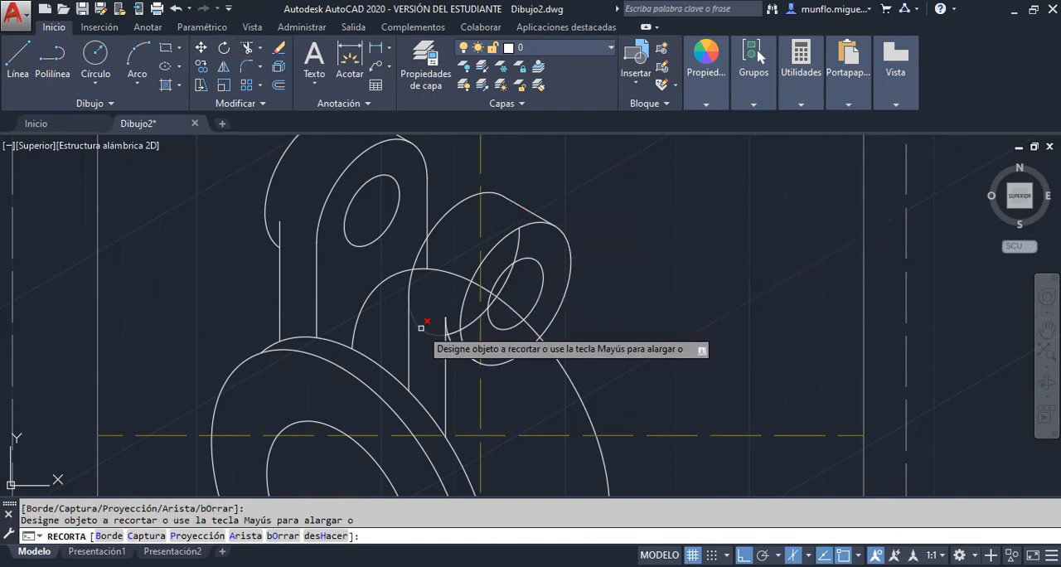
key(Escape)
click(519, 247)
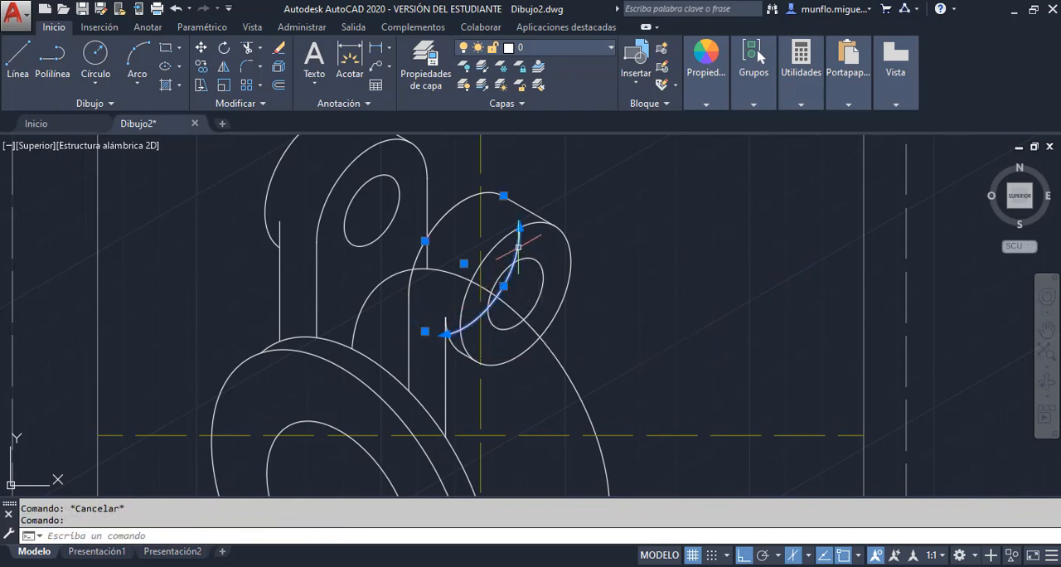
key(Delete)
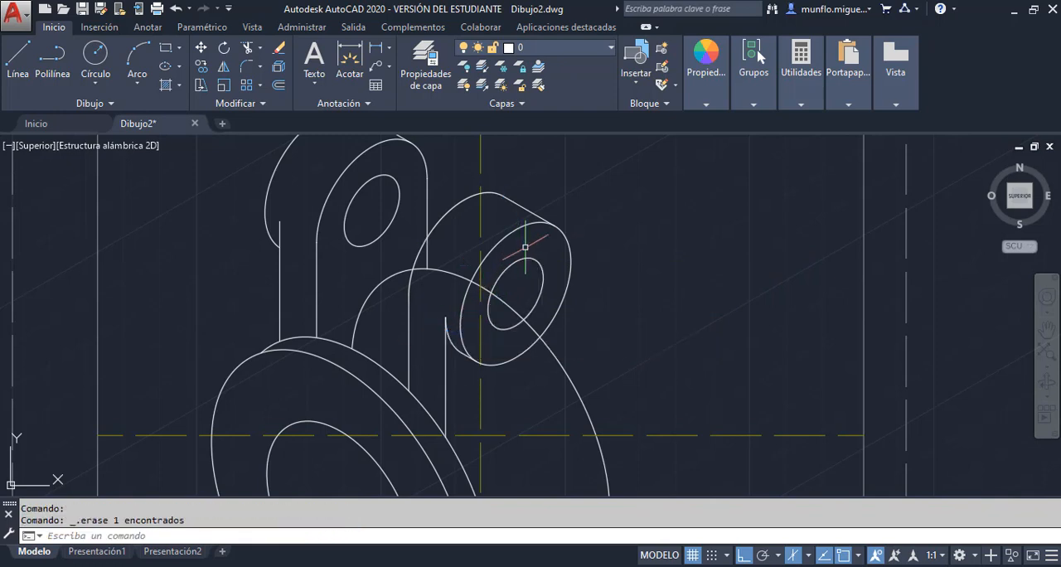
scroll(583, 277, up, 2)
scroll(581, 269, down, 4)
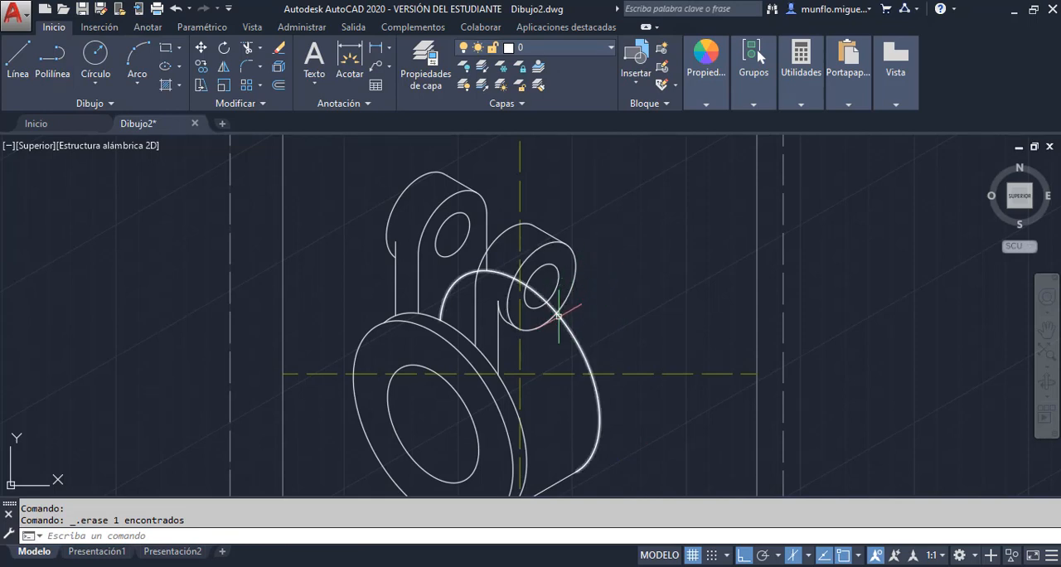
scroll(502, 293, down, 2)
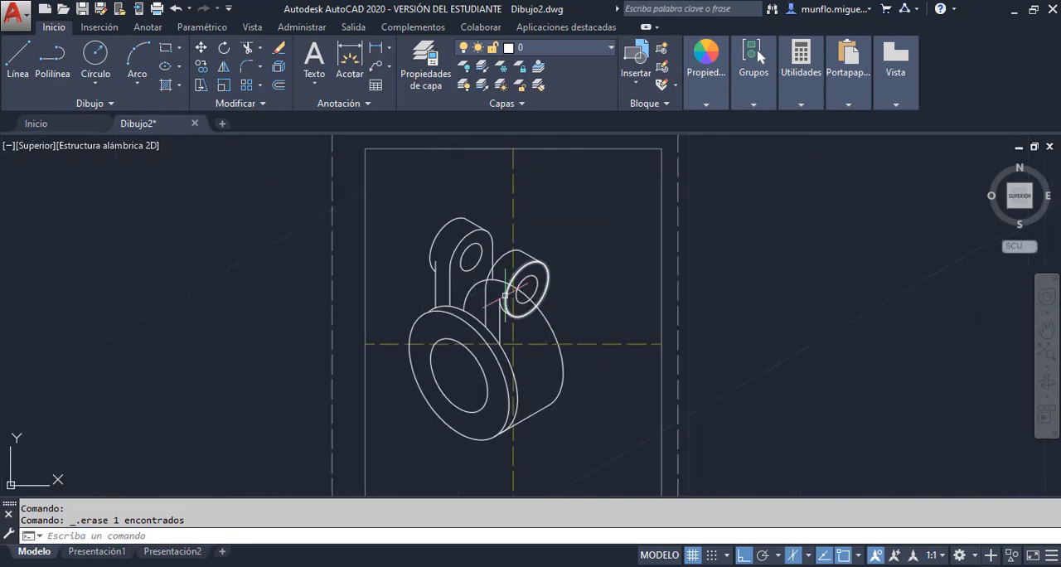
scroll(508, 302, up, 4)
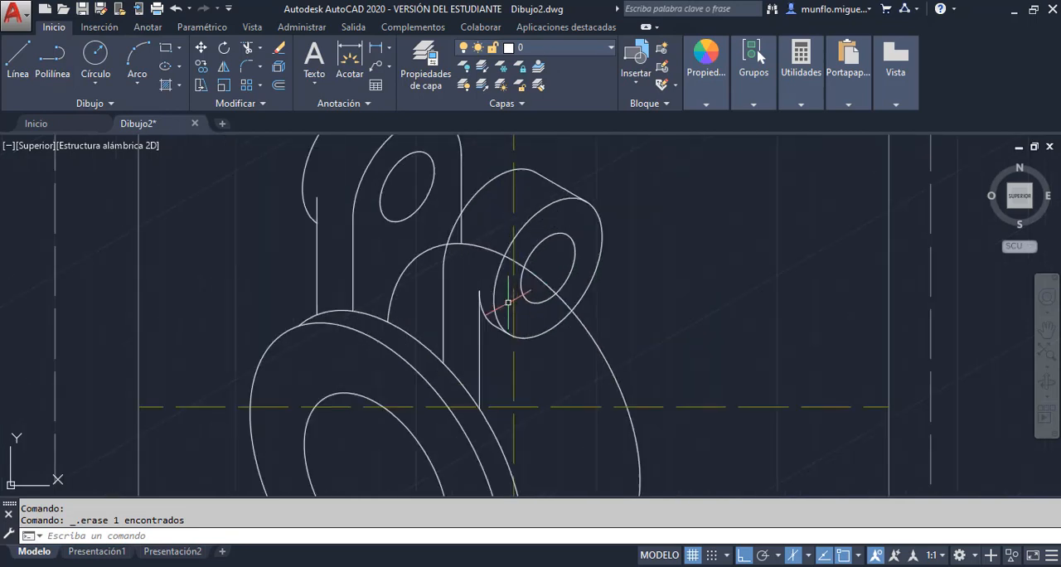
Draw a 15 mm construction line at 30° from inside the second lug's front face, continuing with a vertical line about 31 mm downward
click(18, 56)
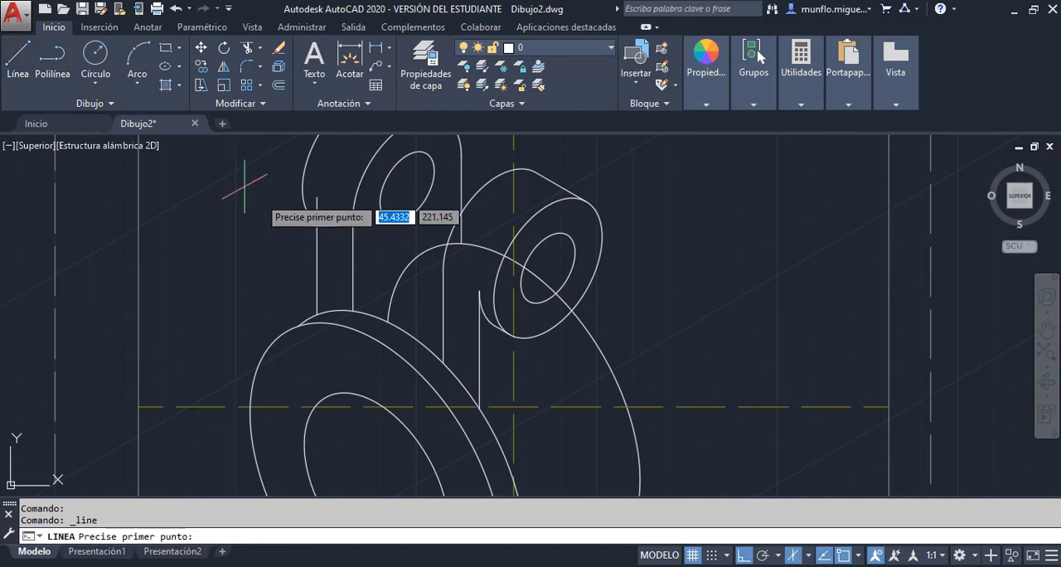
click(533, 259)
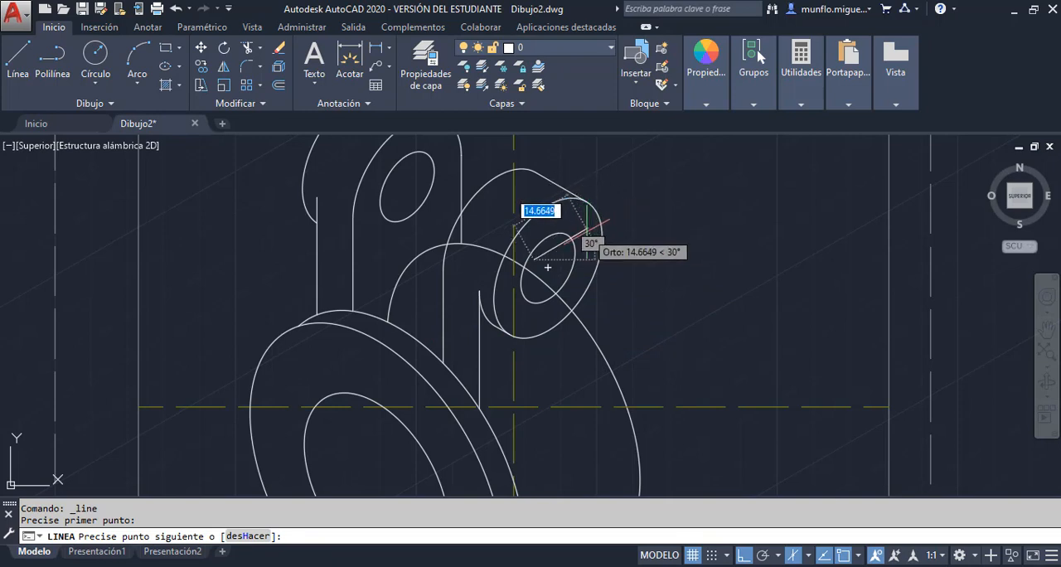
text(15)
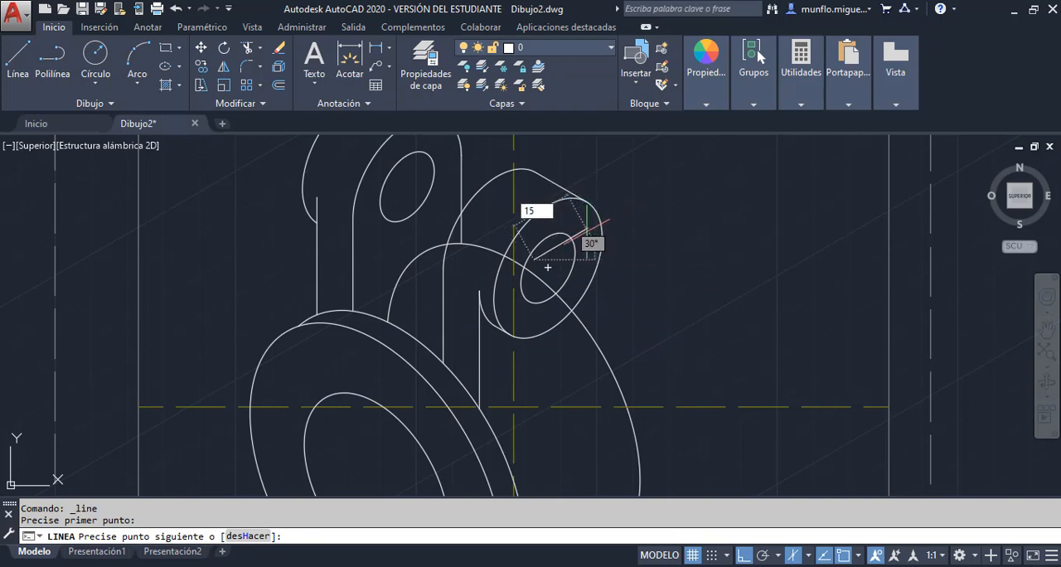
key(Return)
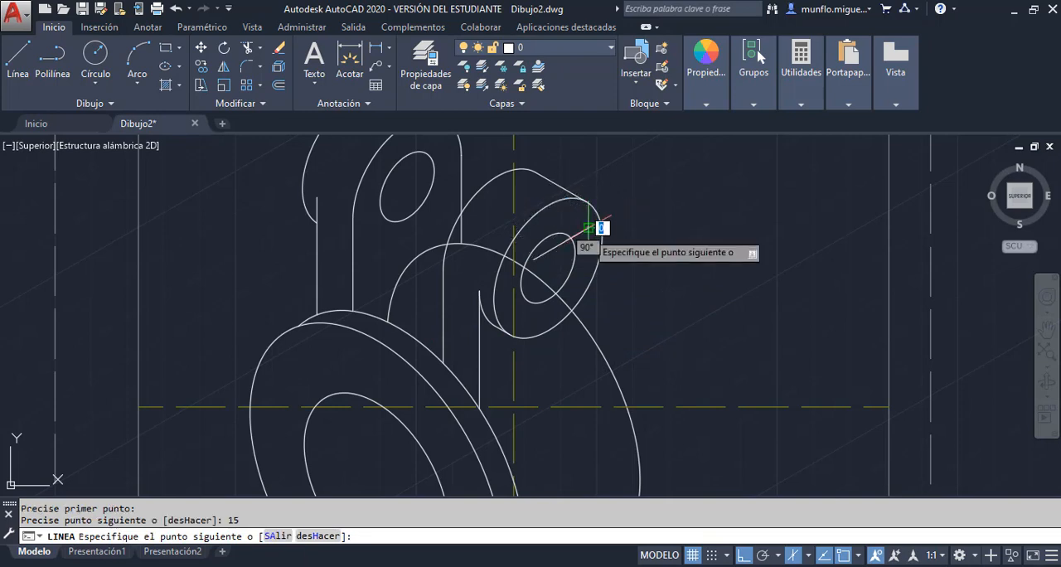
click(582, 360)
key(Escape)
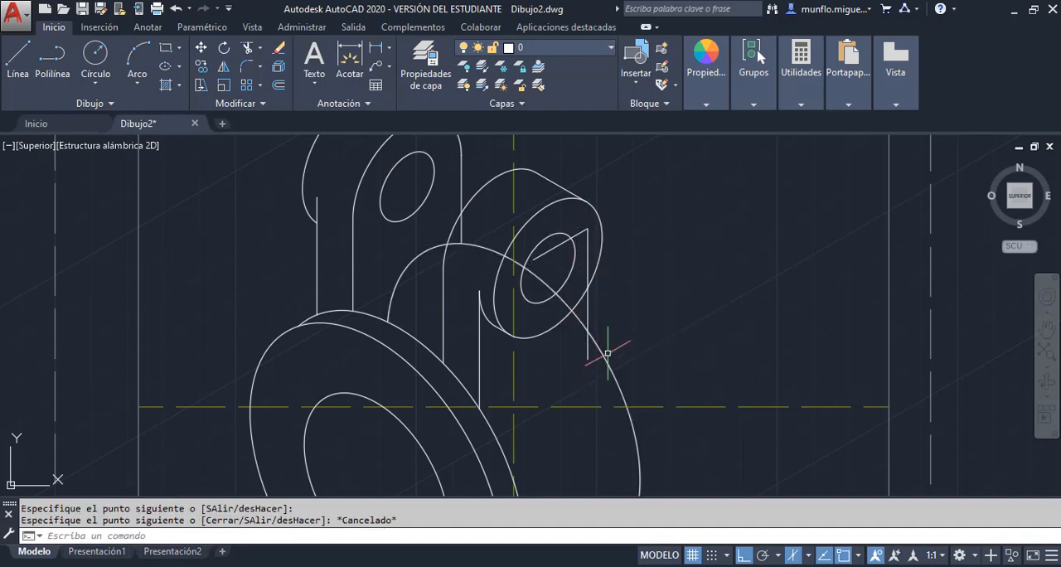
Erase the 15 mm construction line and trim the new vertical line to the stretch between the lug's front isocircle and the cylinder's rear arc
click(550, 248)
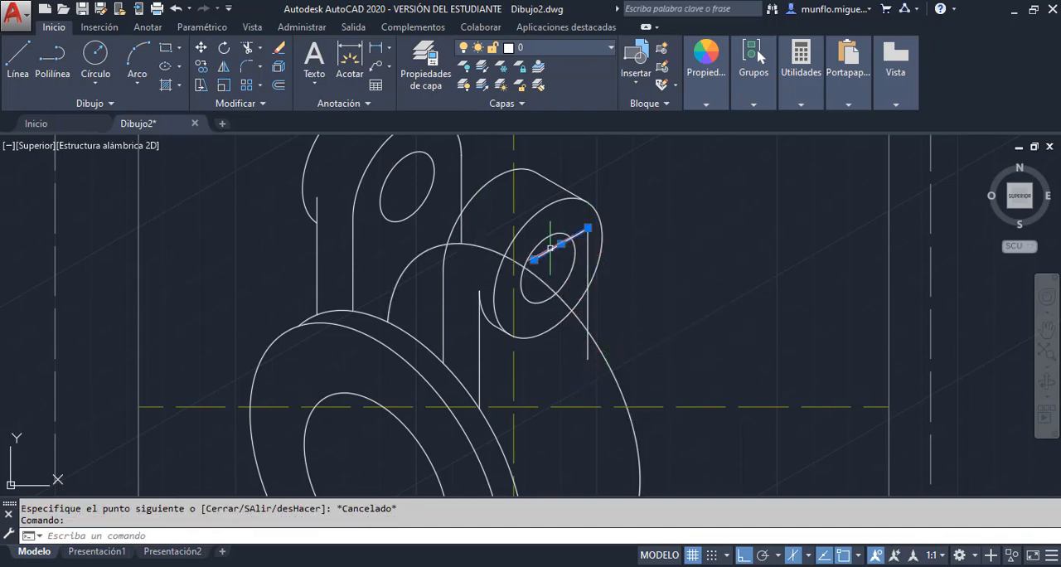
key(Delete)
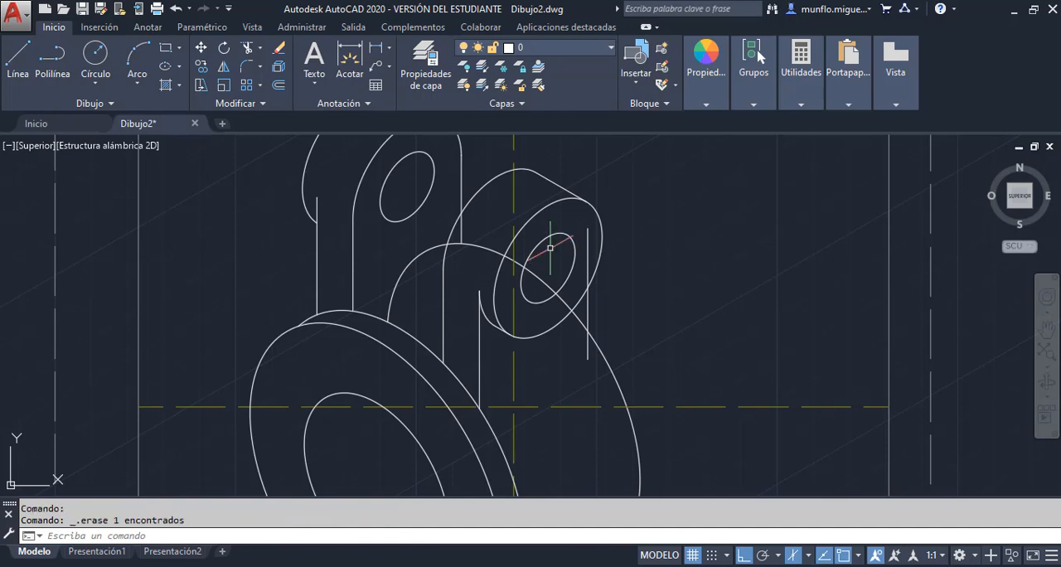
click(247, 48)
key(Return)
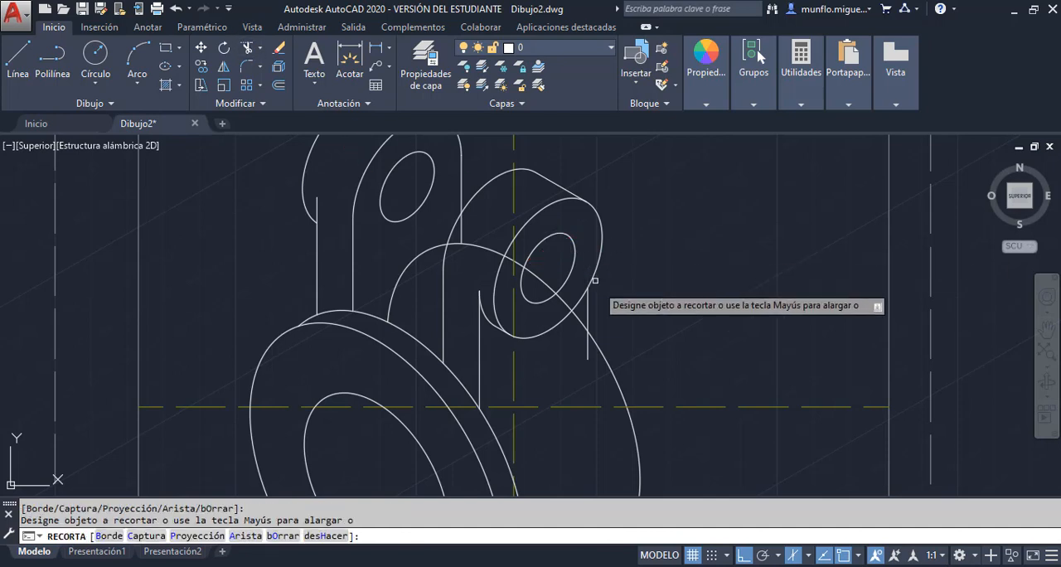
key(Escape)
key(Return)
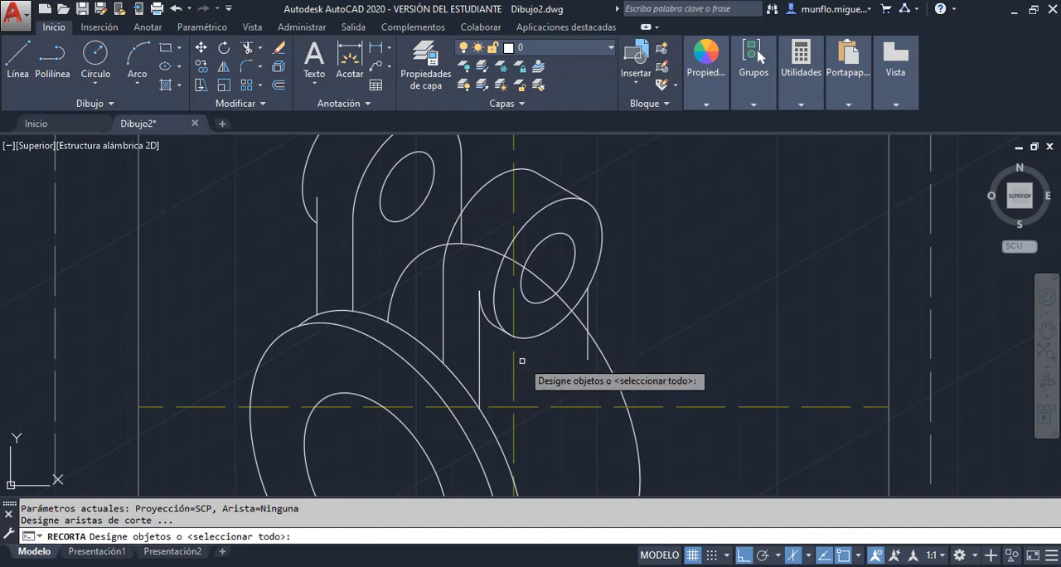
key(Return)
key(Escape)
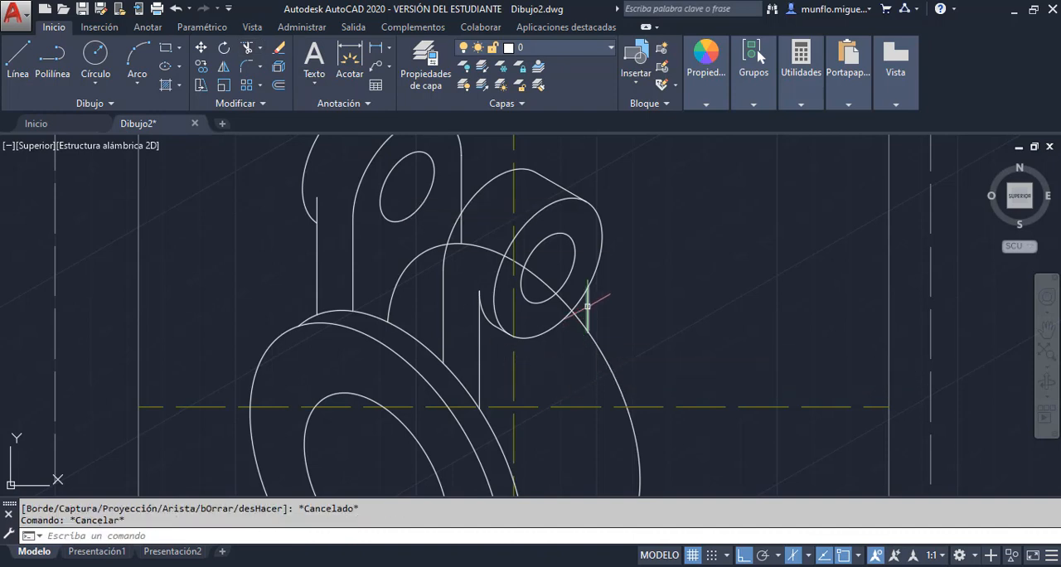
Check the PDF, and join the lower end of the second lug's short right vertical to the foot of its left vertical with a line
key(alt+Tab)
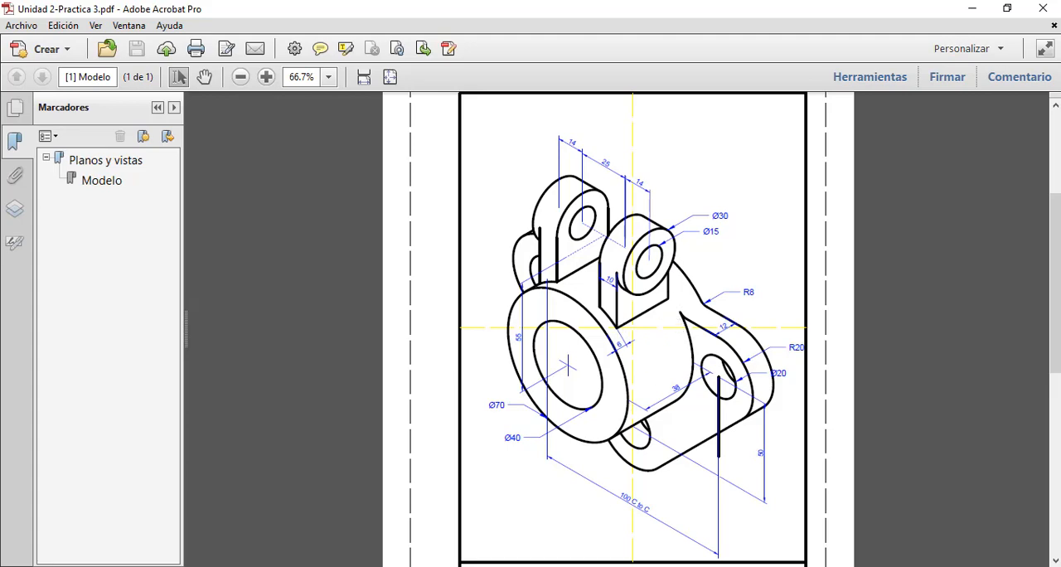
key(alt+Tab)
click(18, 56)
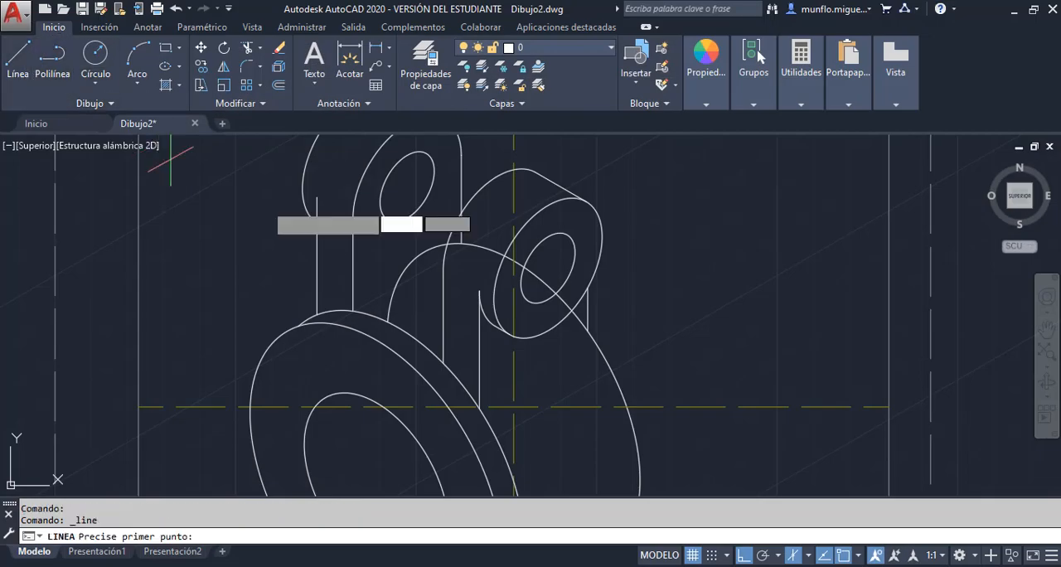
click(587, 330)
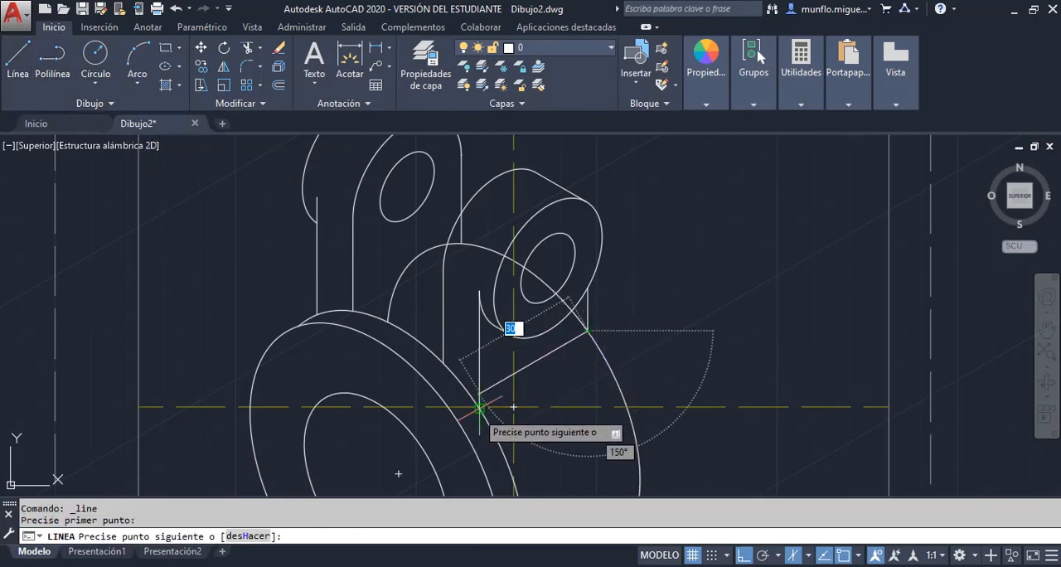
click(479, 407)
key(Escape)
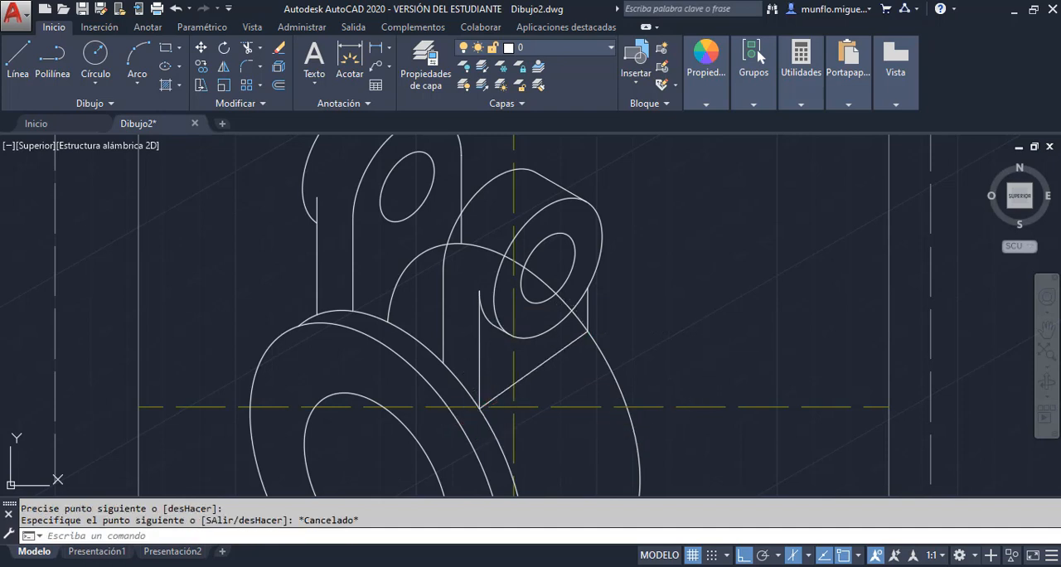
key(Escape)
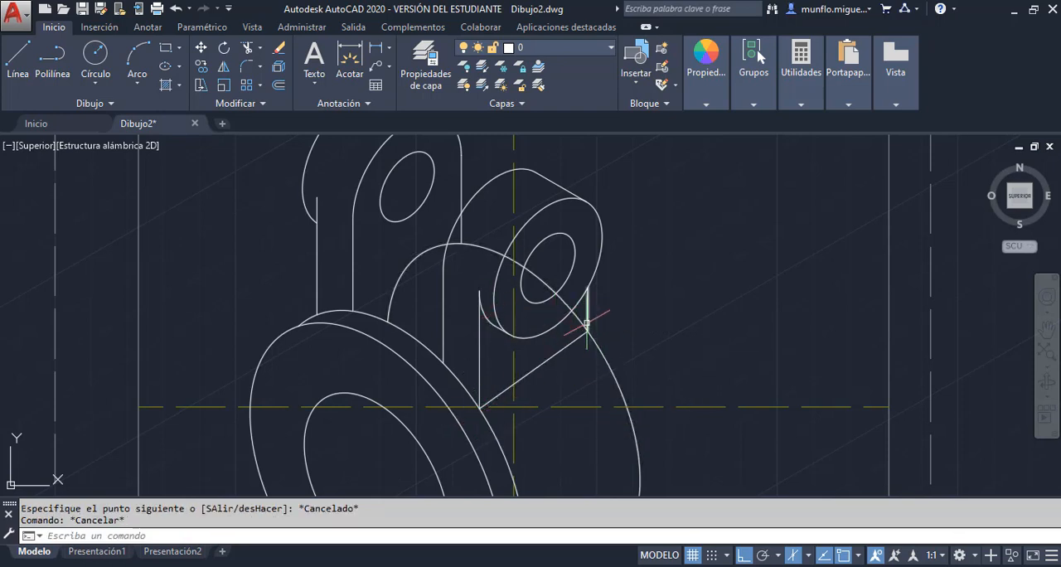
Trim the cylinder's rear arc between the second lug's front isocircle and short vertical line, and erase the leftover arc behind the lugs
click(247, 47)
key(Return)
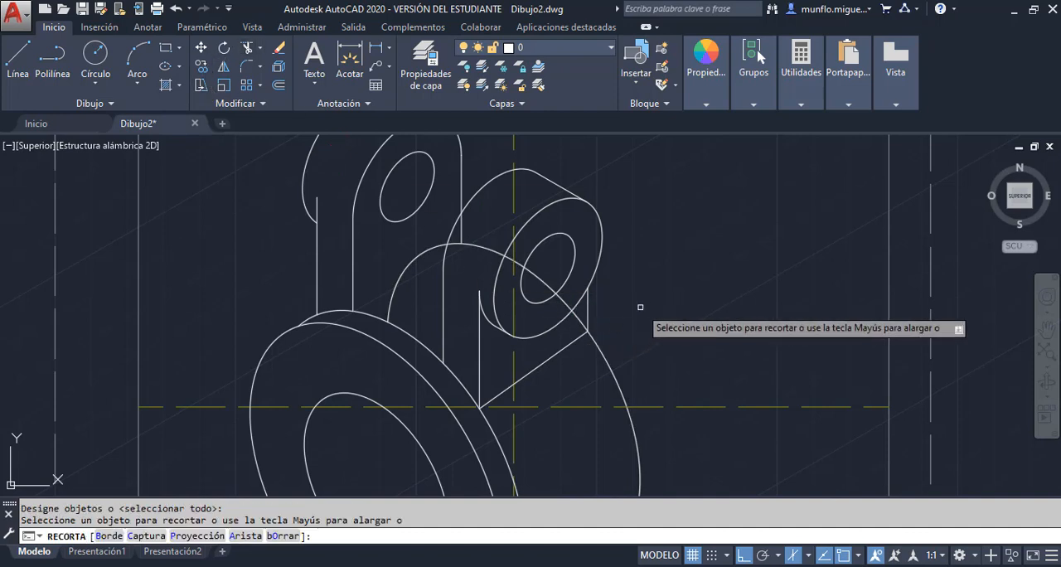
click(580, 322)
key(Escape)
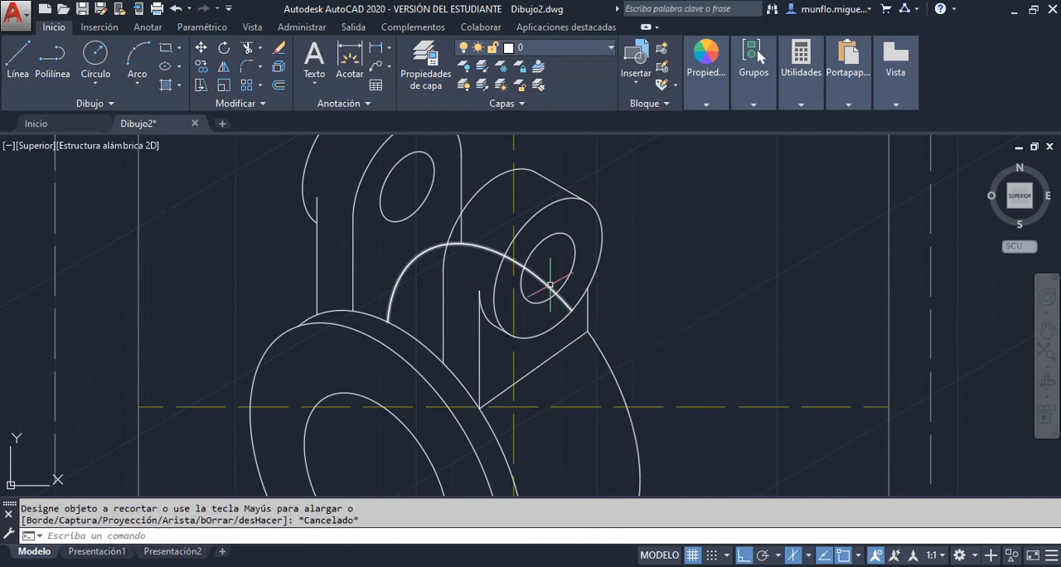
click(550, 284)
key(Delete)
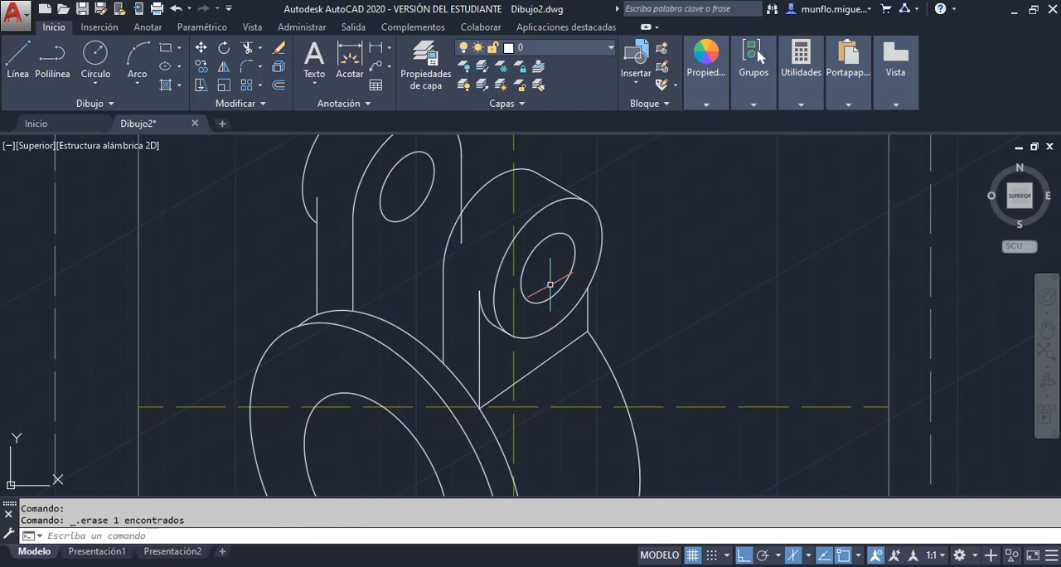
Trim the lower end of the first lug's right vertical line where it passes behind the second lug's rear arc
scroll(562, 282, down, 3)
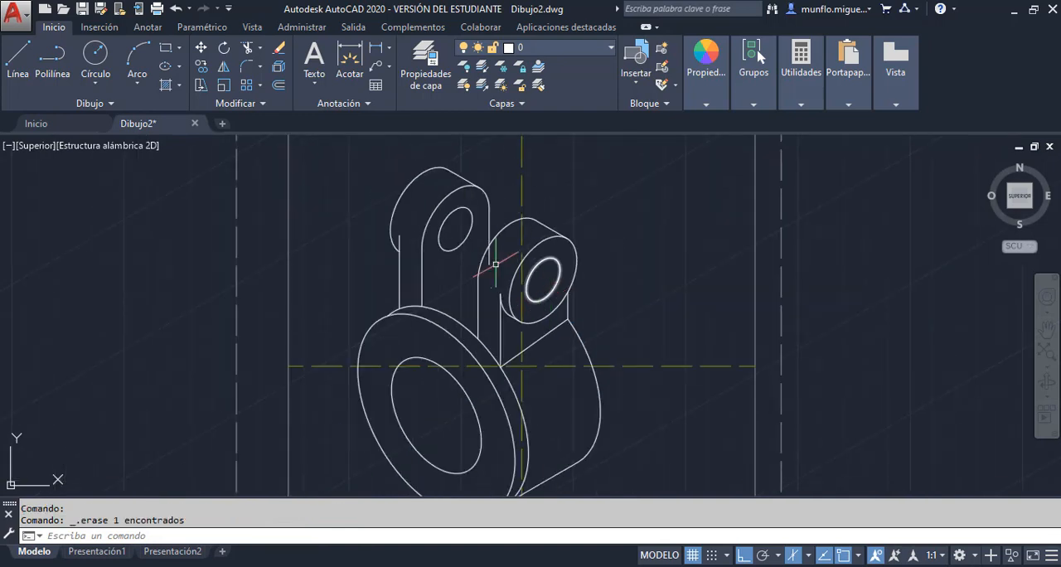
click(245, 52)
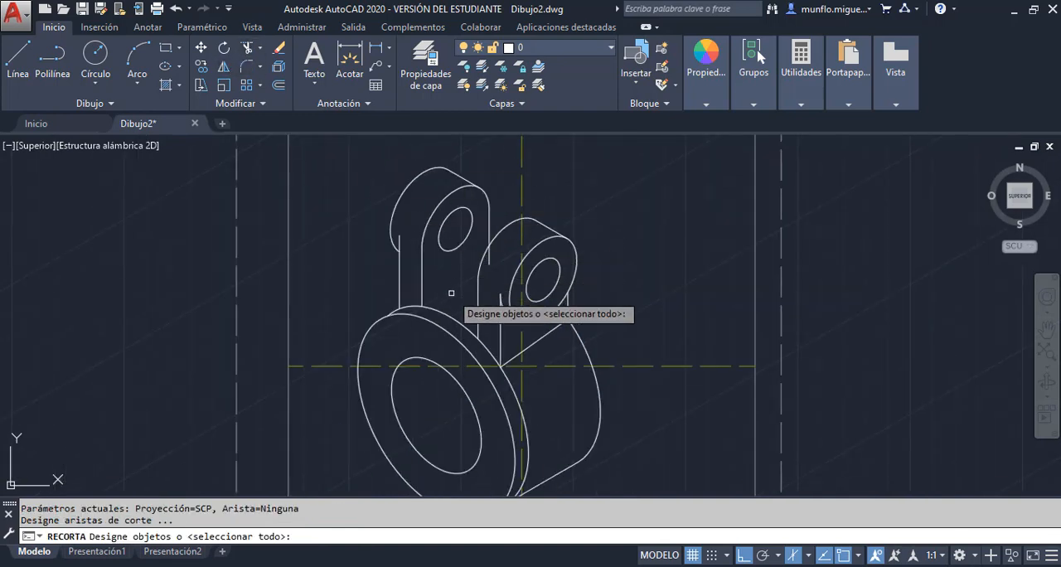
key(Return)
click(491, 258)
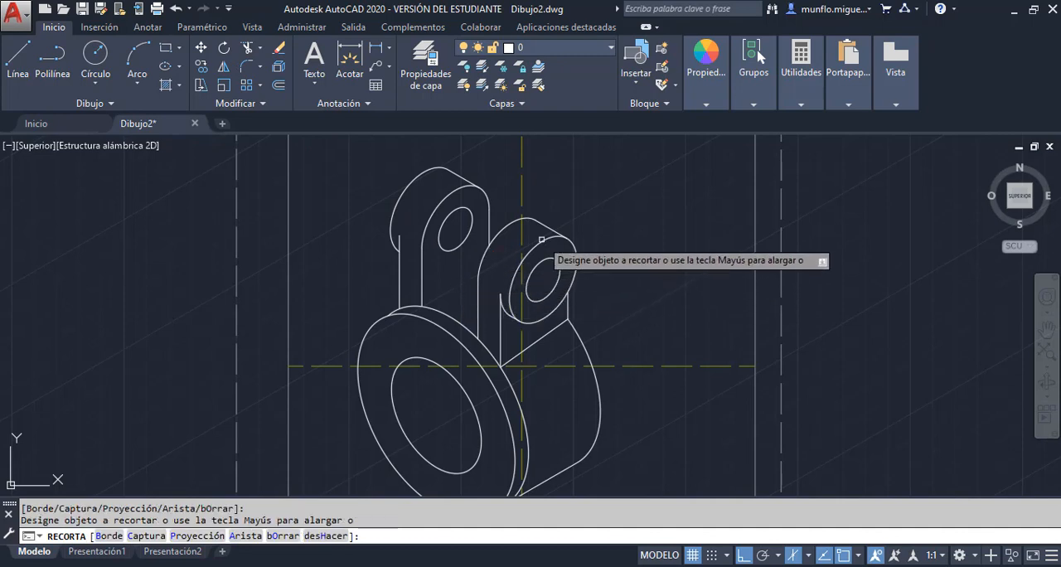
key(Escape)
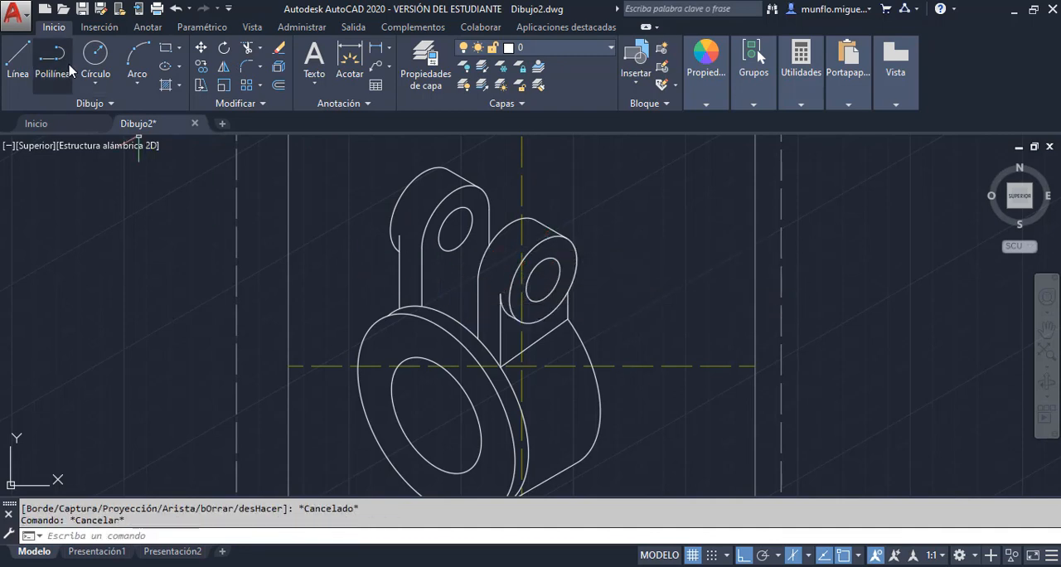
Draw a 30° line from the foot of the first lug's front left vertical toward the second lug, and trim it at that lug's edge
click(19, 58)
click(421, 307)
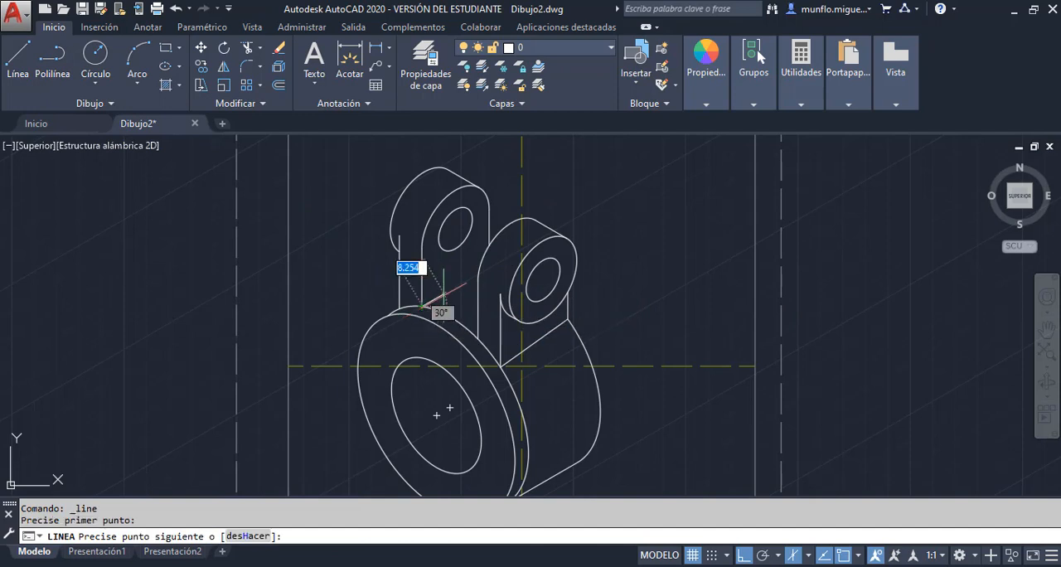
click(501, 261)
key(Escape)
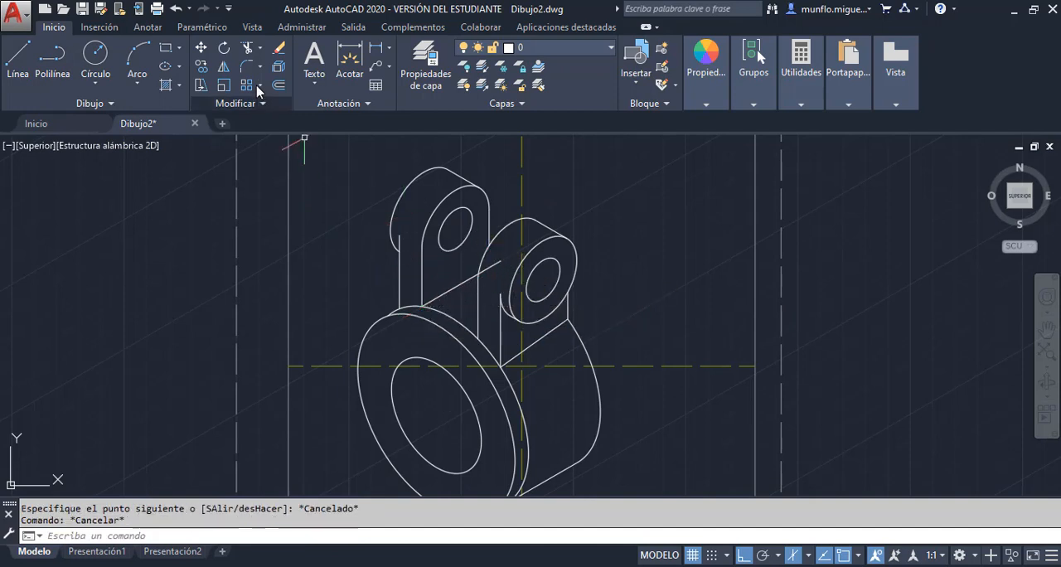
click(247, 47)
key(Return)
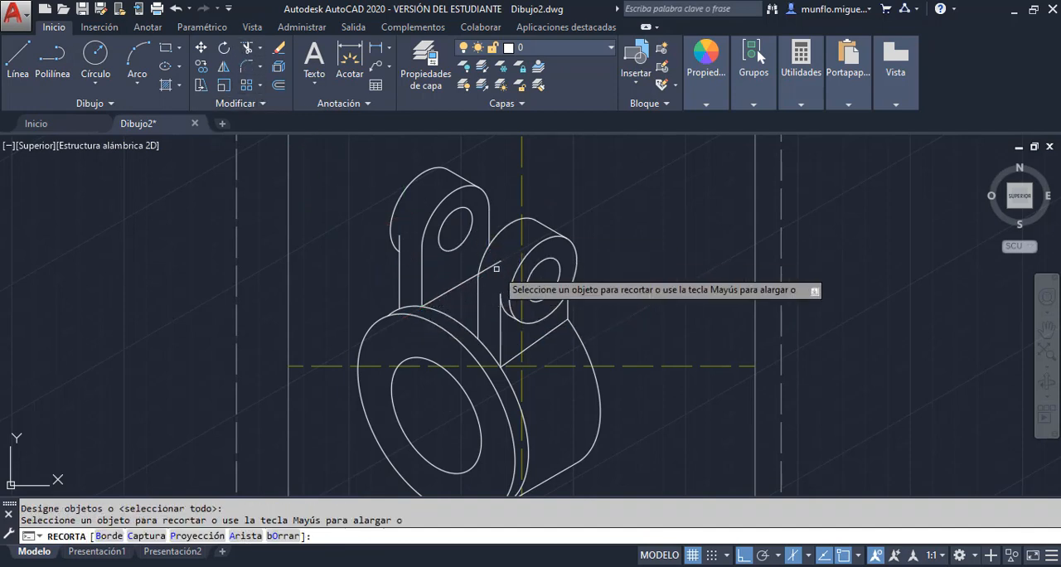
key(Escape)
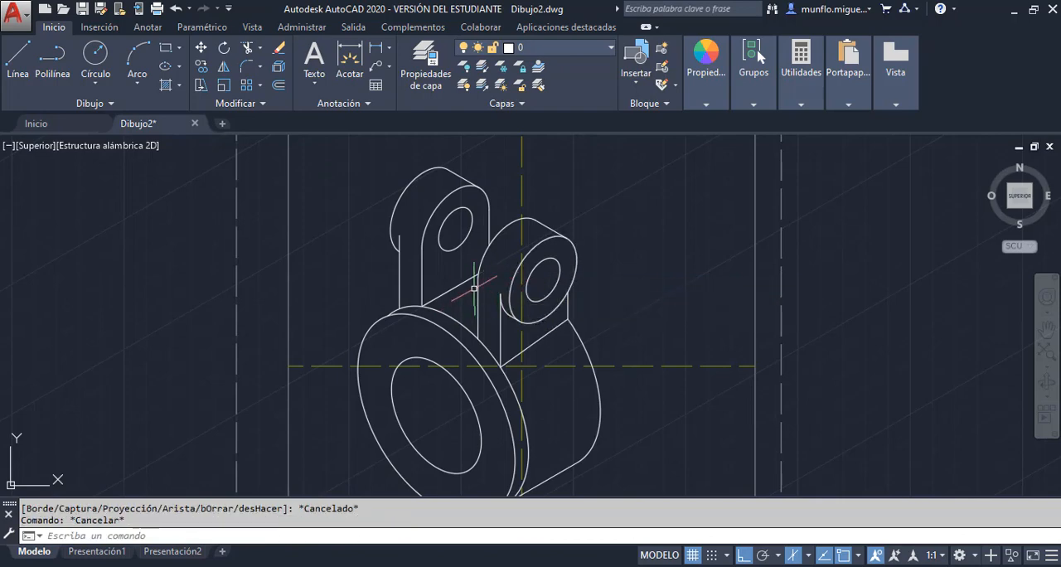
Compare the second lug's base with the PDF and erase the slanted line joining the feet of its two vertical edges
key(alt+Tab)
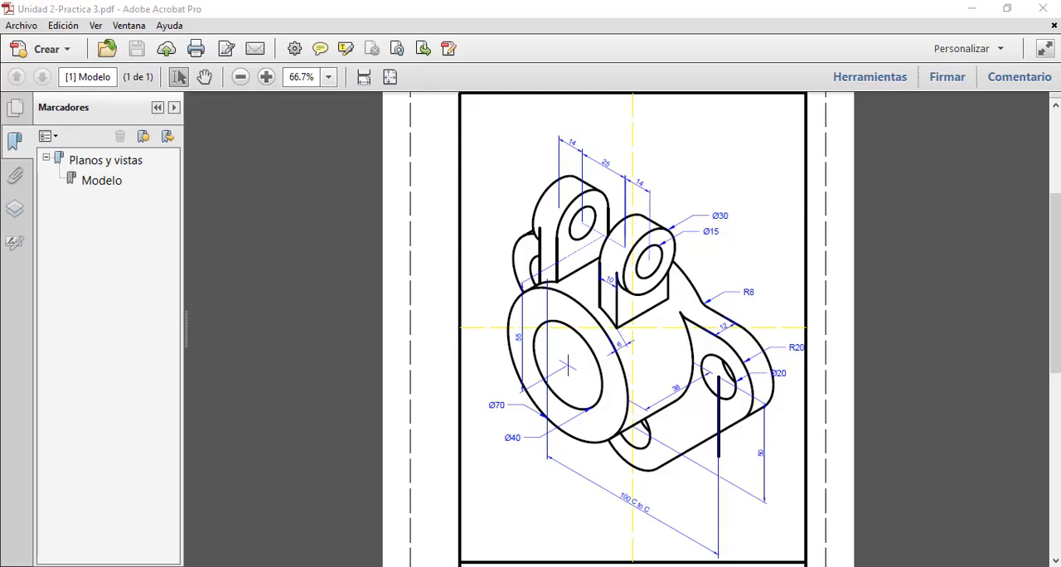
key(alt+Tab)
scroll(547, 365, up, 5)
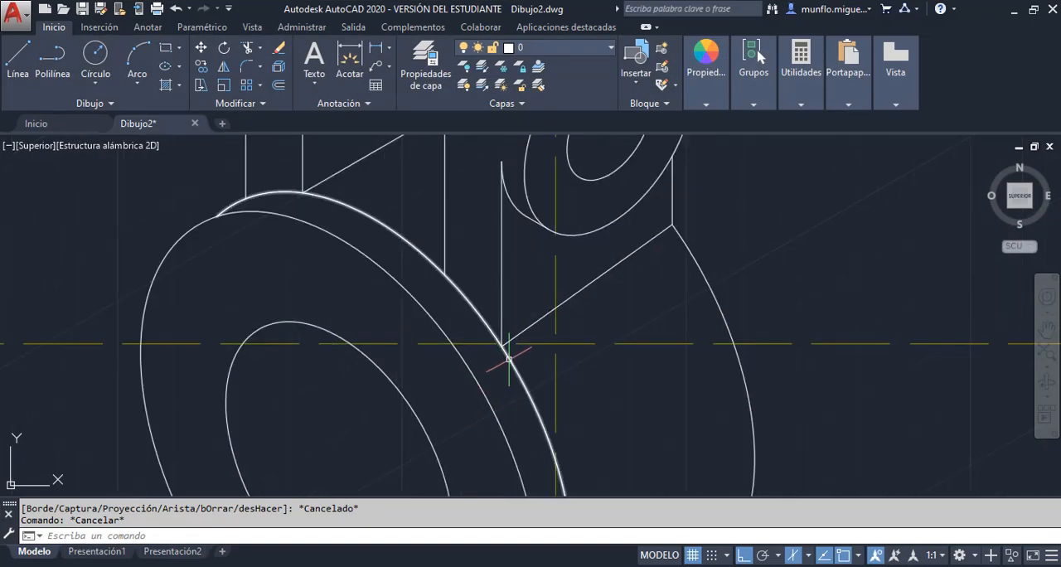
scroll(556, 365, down, 5)
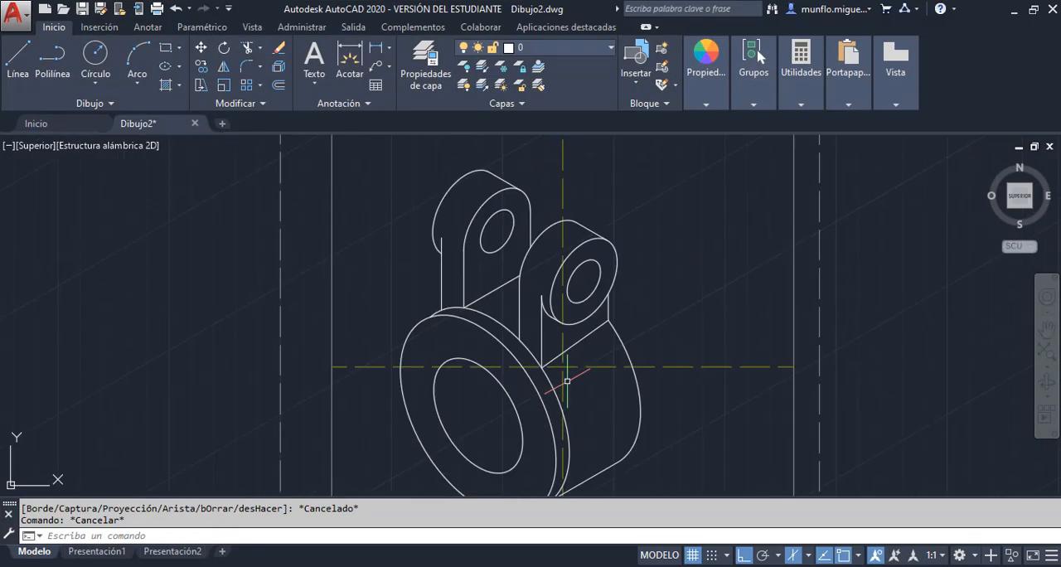
click(583, 342)
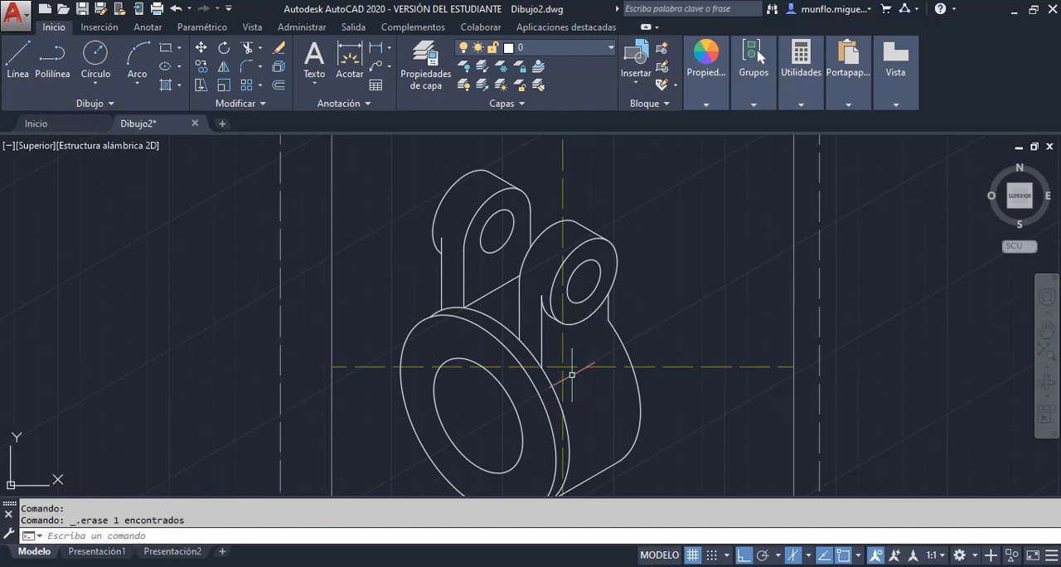
Draw a 30° line from the foot of the second lug's right vertical edge toward the front face and trim it at the rear rim arc
scroll(572, 375, up, 2)
scroll(440, 296, up, 2)
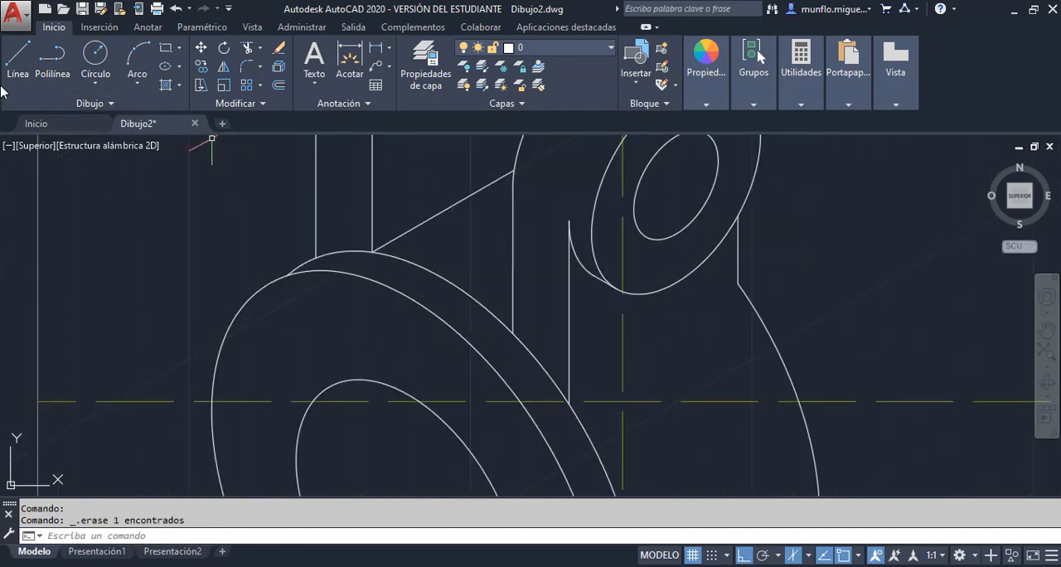
click(18, 57)
click(738, 284)
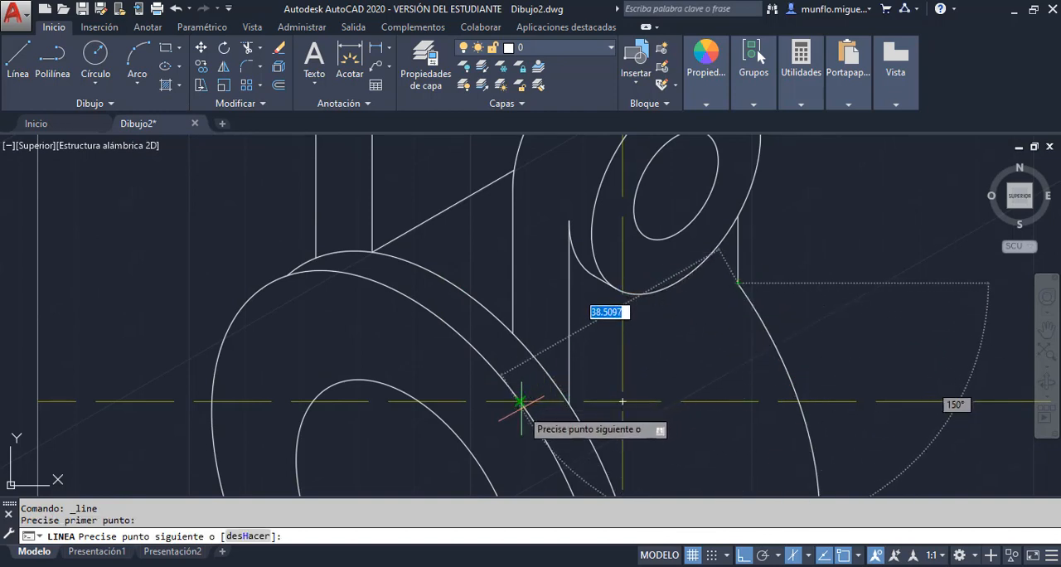
click(498, 417)
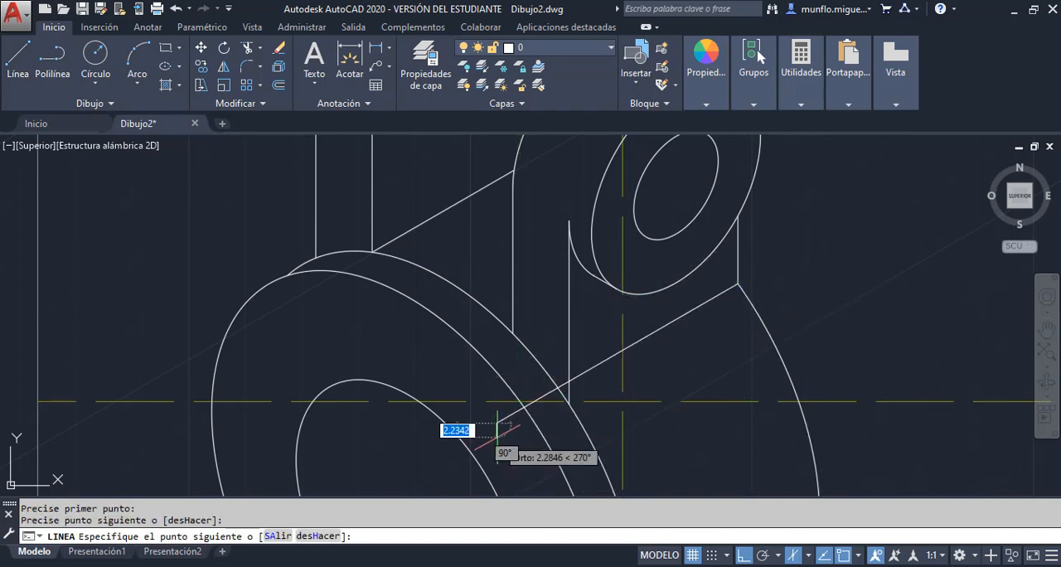
key(Escape)
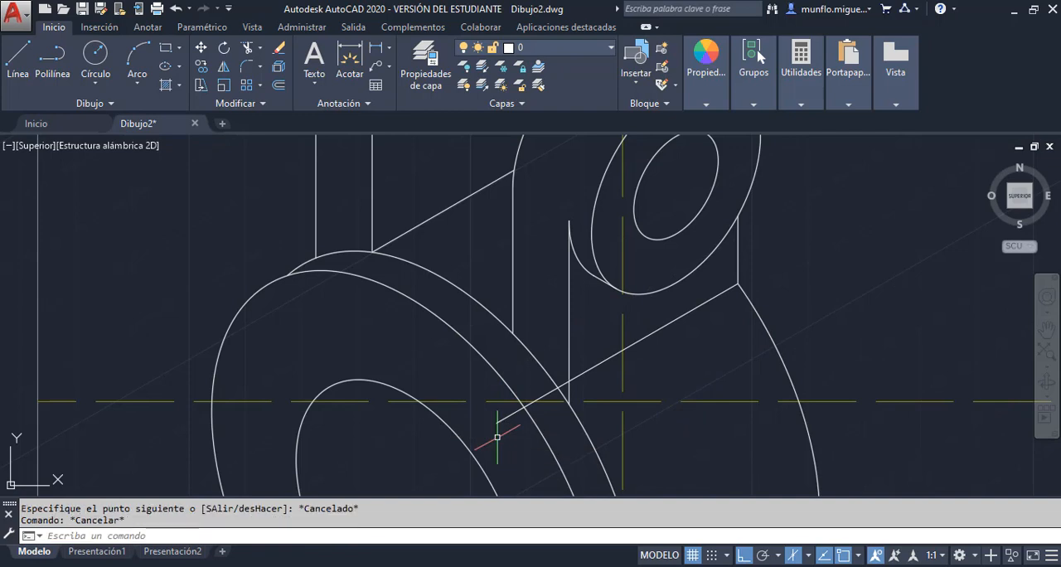
click(242, 53)
key(Return)
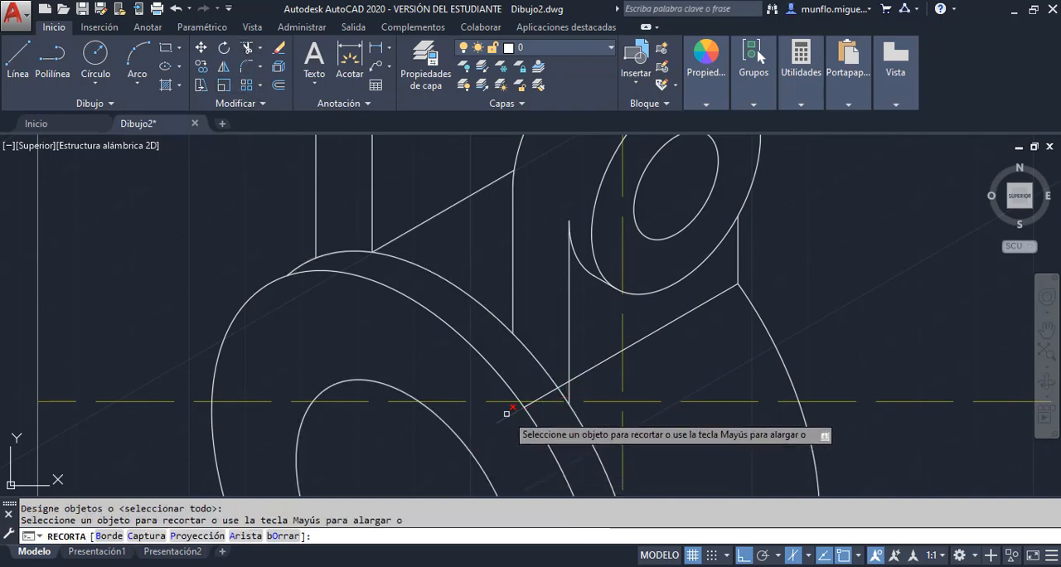
click(506, 412)
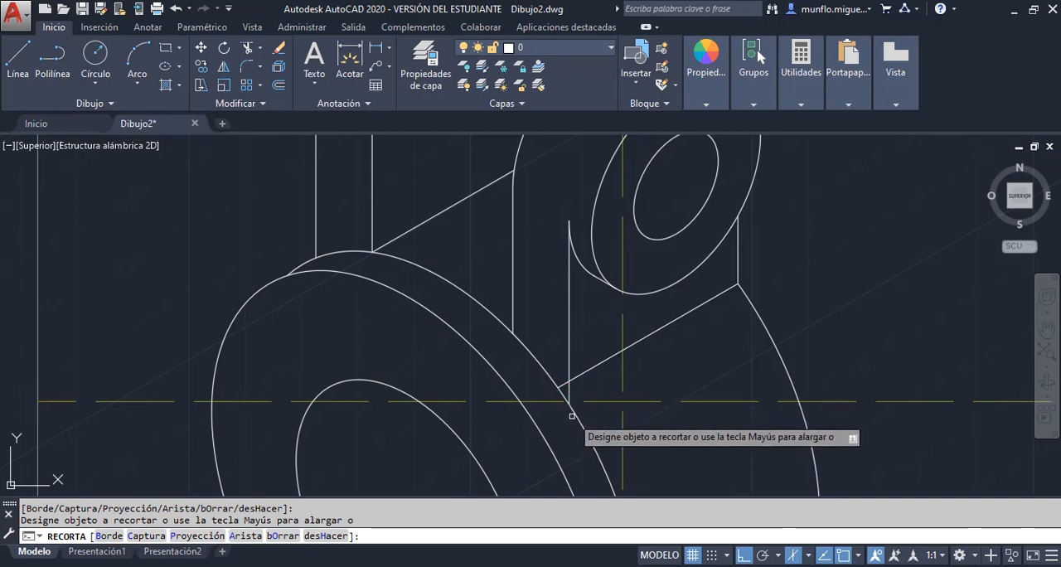
Leave the Trim command and erase the slanted 30° line at the second lug's base
mouse_move(629, 566)
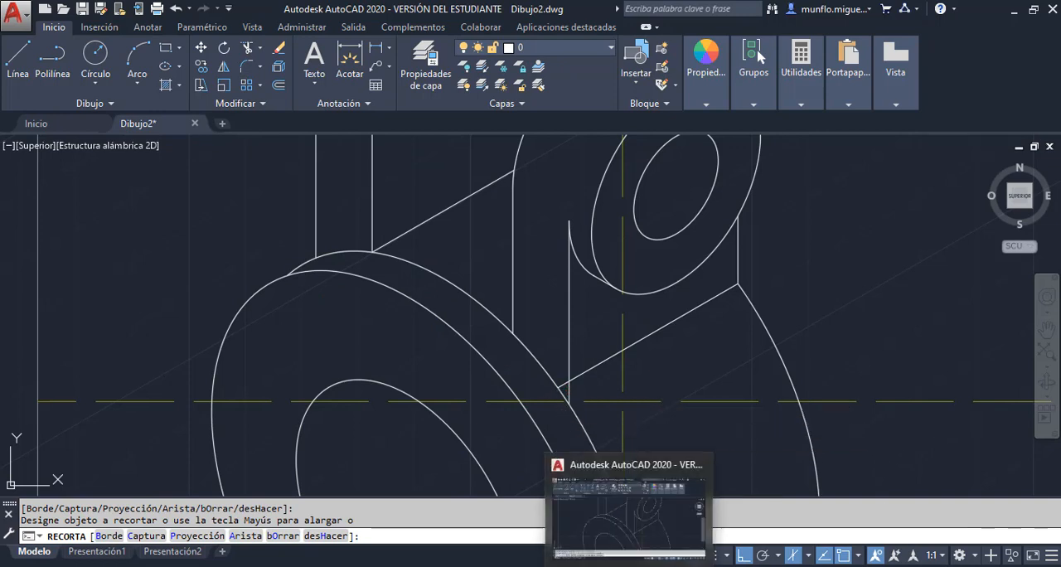
click(630, 566)
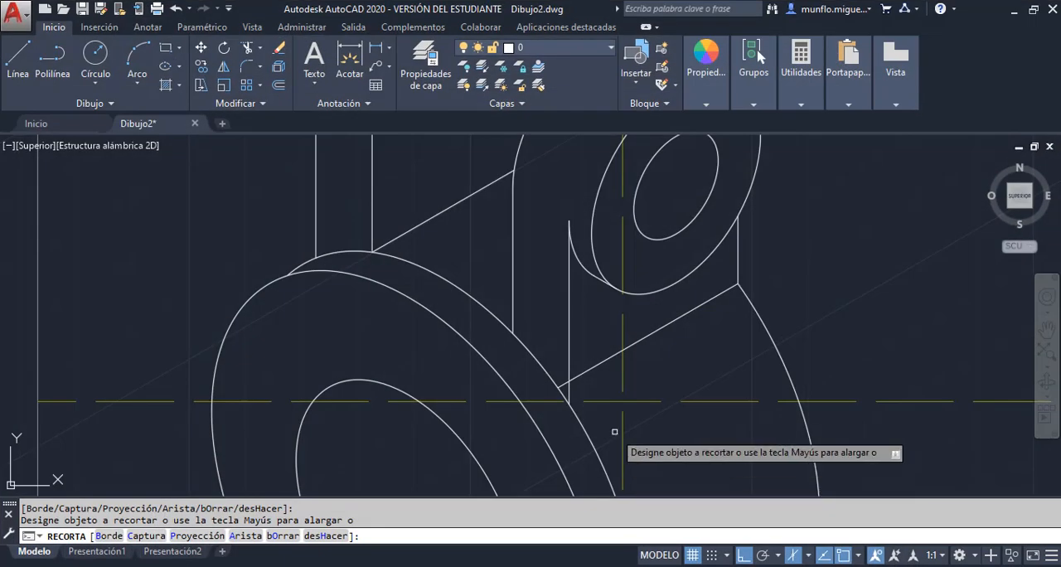
key(Escape)
key(Delete)
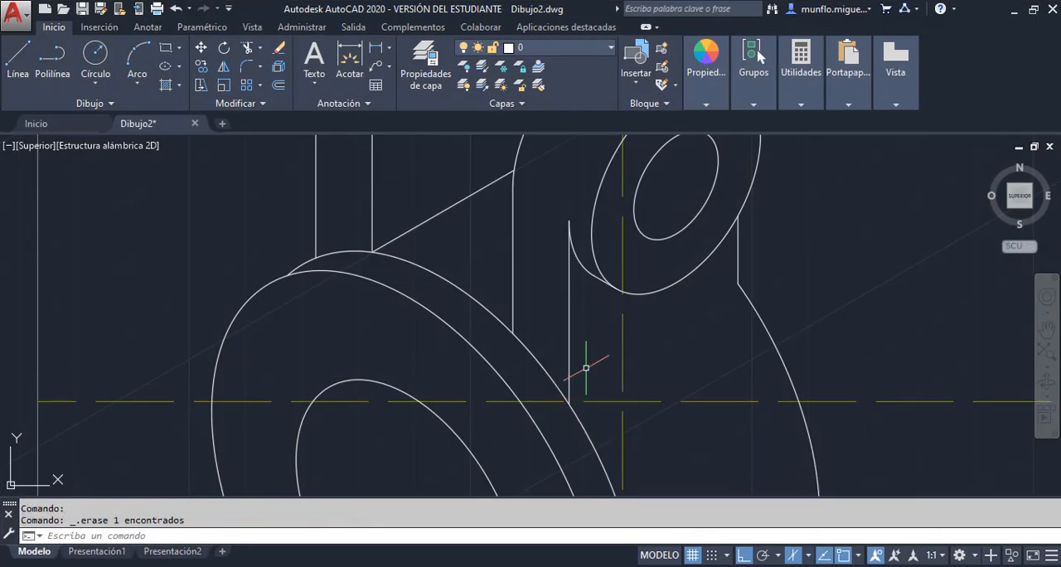
Trim the rear rim arc between the two lugs and beyond the foot of the second lug's front left vertical
click(248, 50)
key(Return)
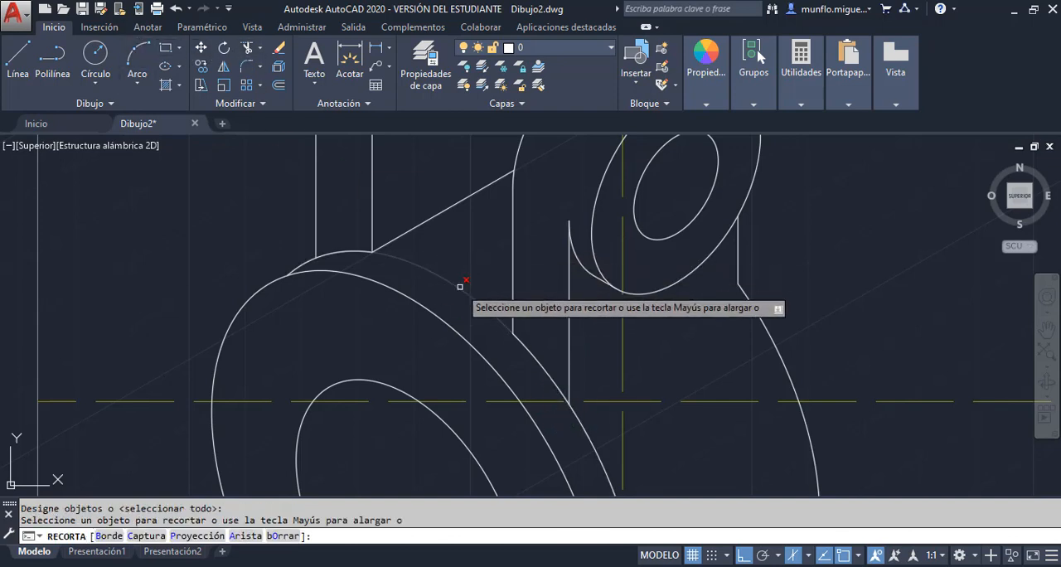
click(460, 286)
scroll(457, 280, up, 3)
scroll(456, 240, down, 4)
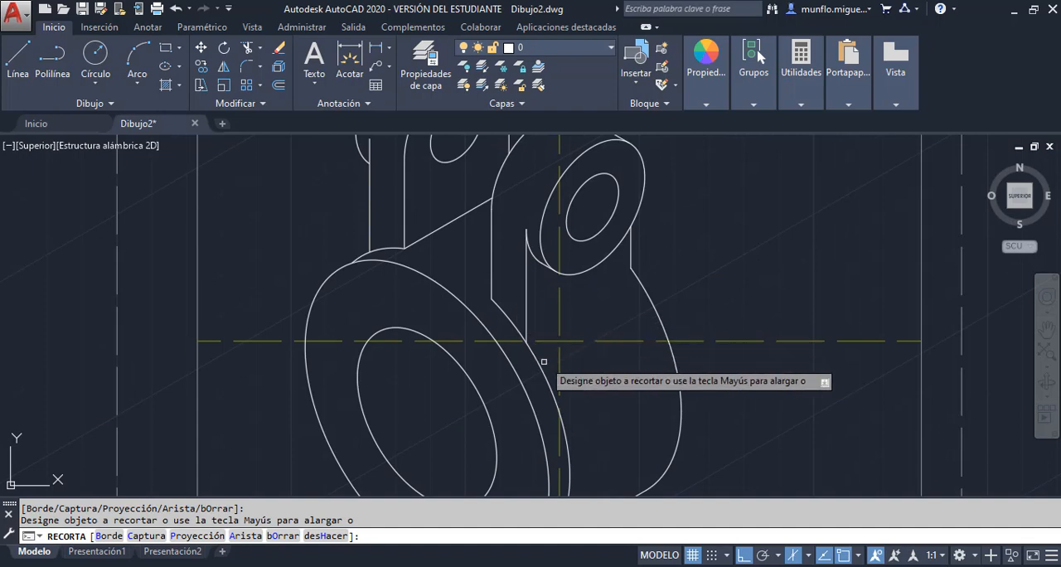
click(550, 383)
scroll(566, 372, up, 3)
scroll(581, 427, down, 3)
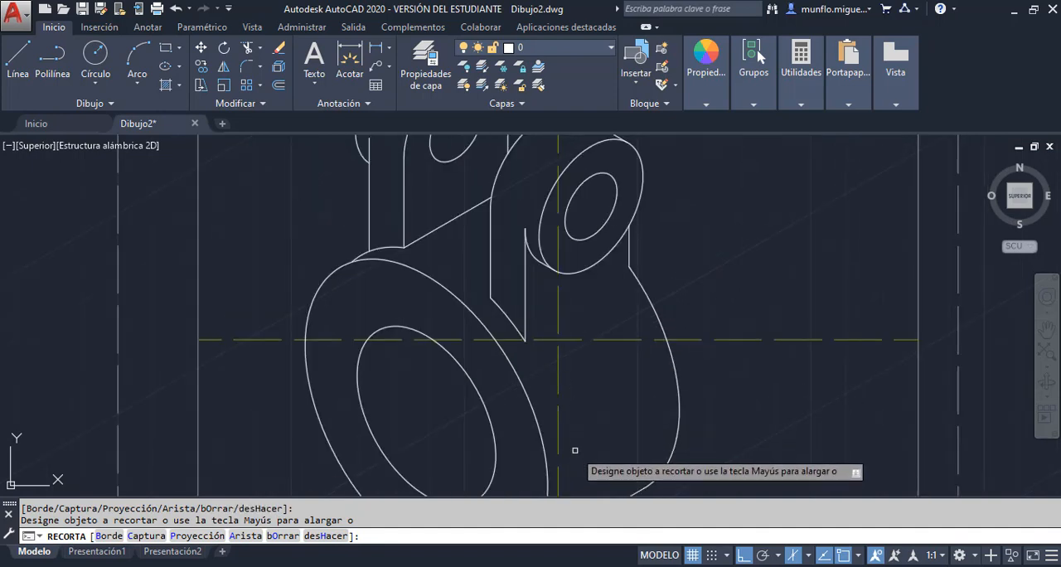
scroll(581, 431, down, 5)
key(Escape)
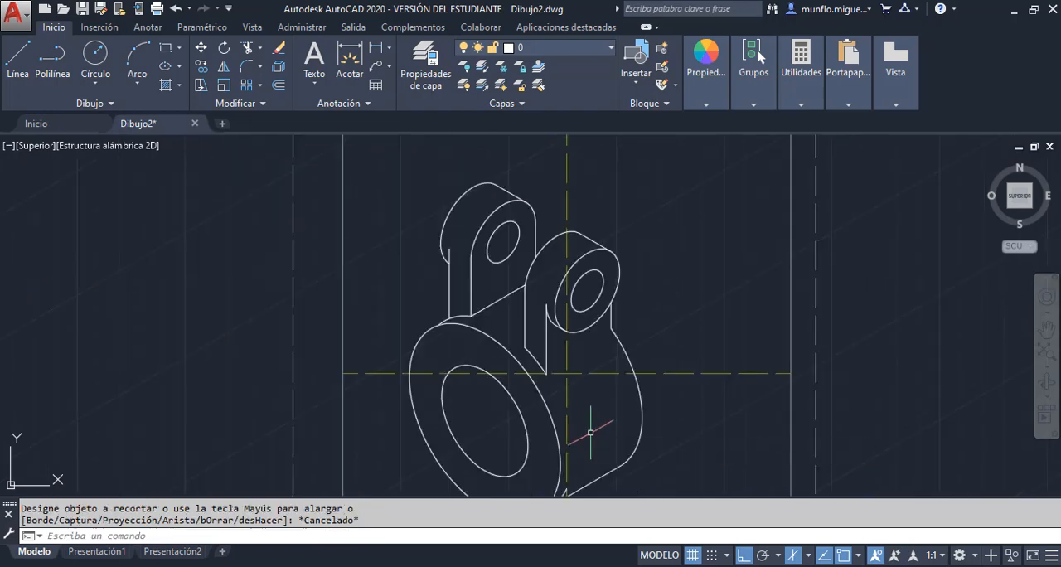
Erase the leftover piece of the rear rim arc near the cylinder's lower tangent line
scroll(601, 440, up, 4)
key(Escape)
scroll(584, 461, down, 4)
scroll(580, 470, up, 5)
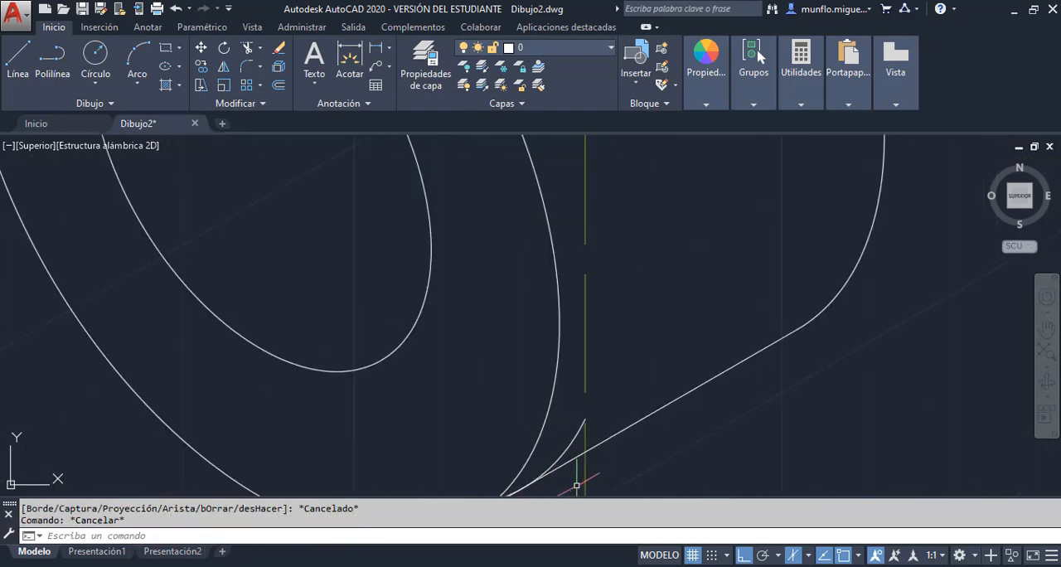
click(570, 441)
scroll(570, 440, up, 2)
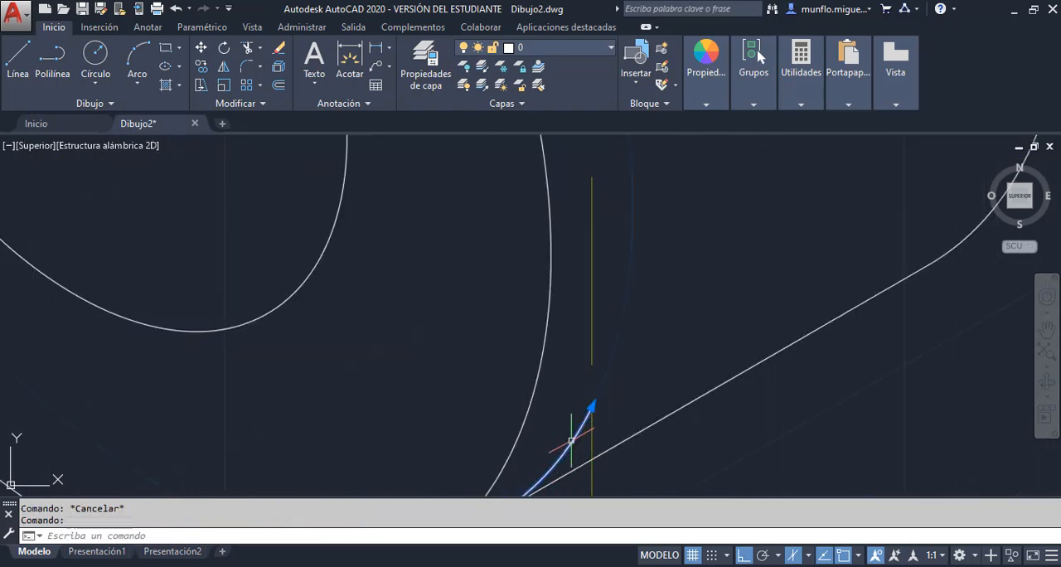
scroll(572, 440, down, 6)
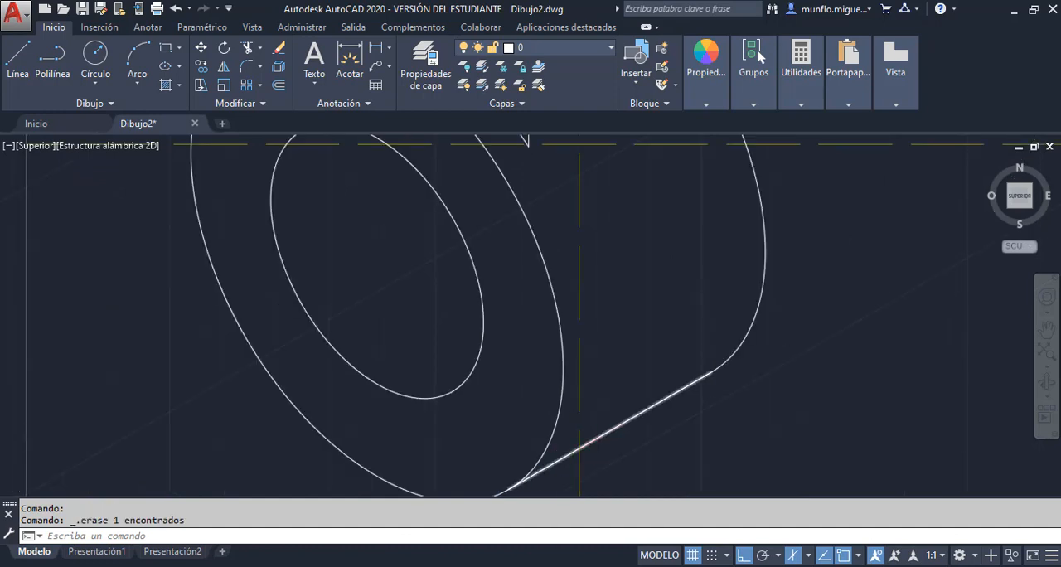
Try joining the feet of the second lug's right and front left verticals with a line, and erase it
scroll(608, 356, up, 2)
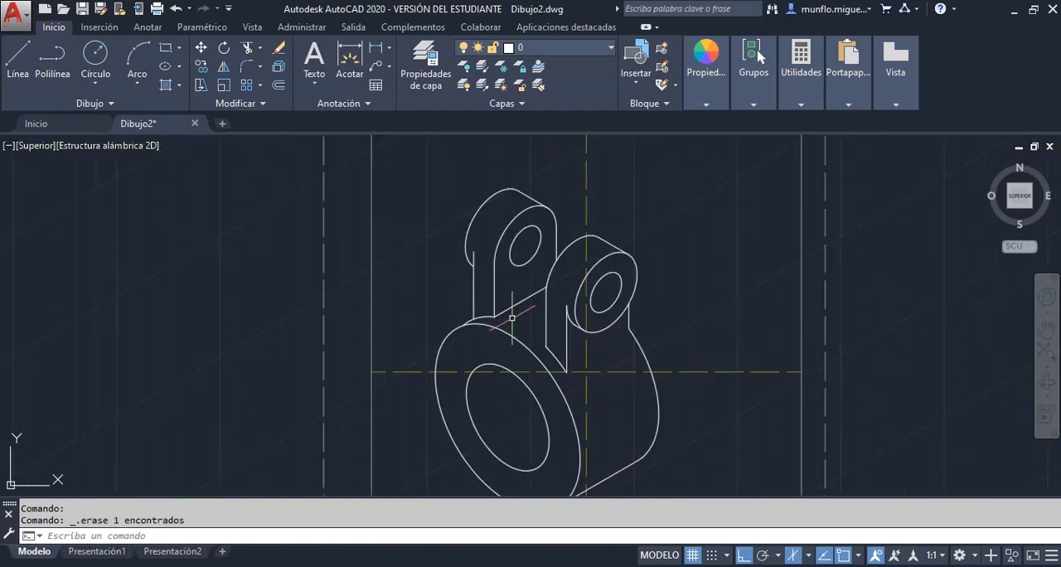
click(18, 57)
click(627, 331)
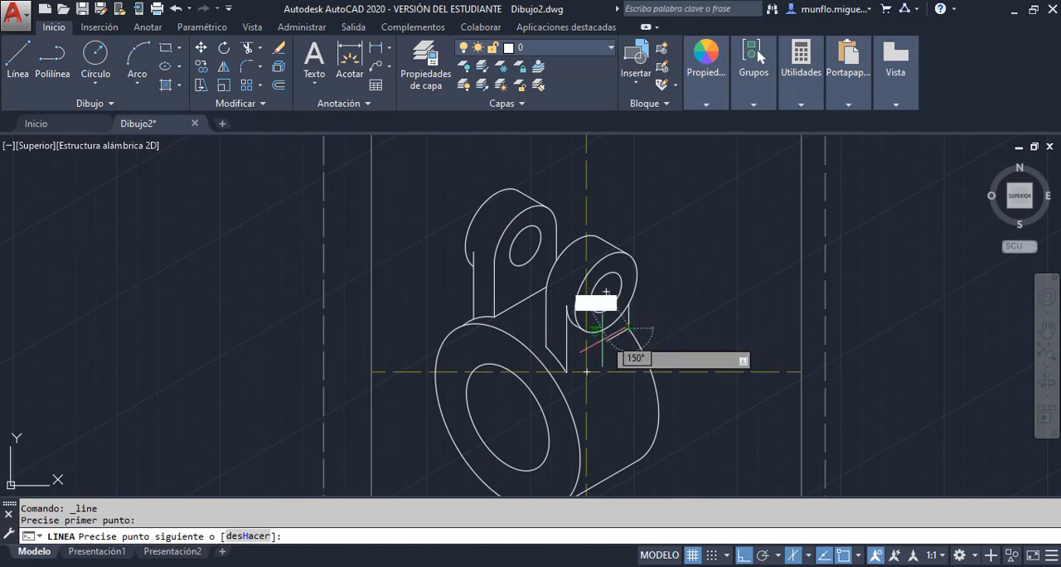
click(566, 368)
key(Escape)
key(Escape)
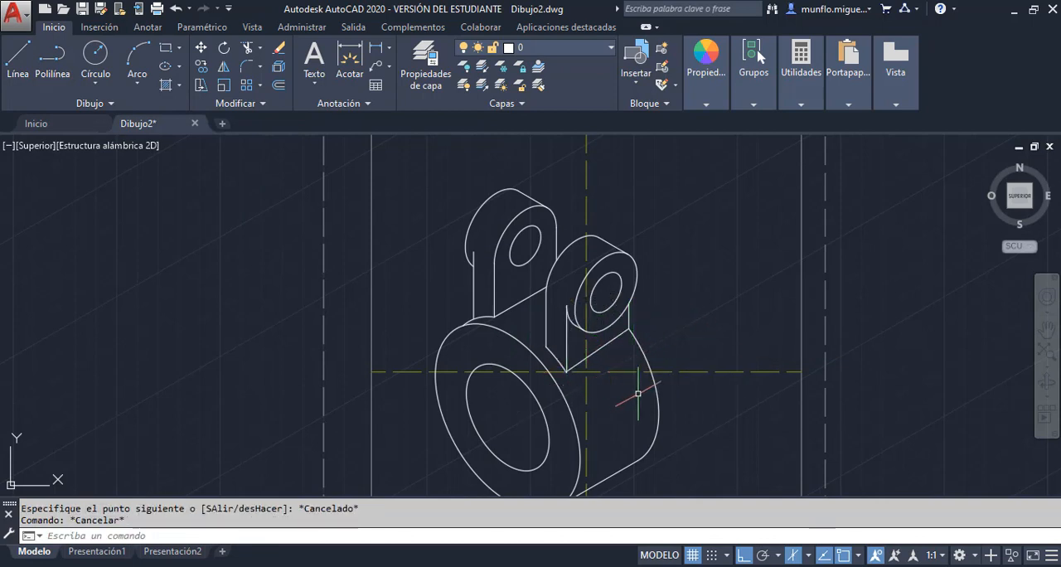
scroll(644, 360, up, 2)
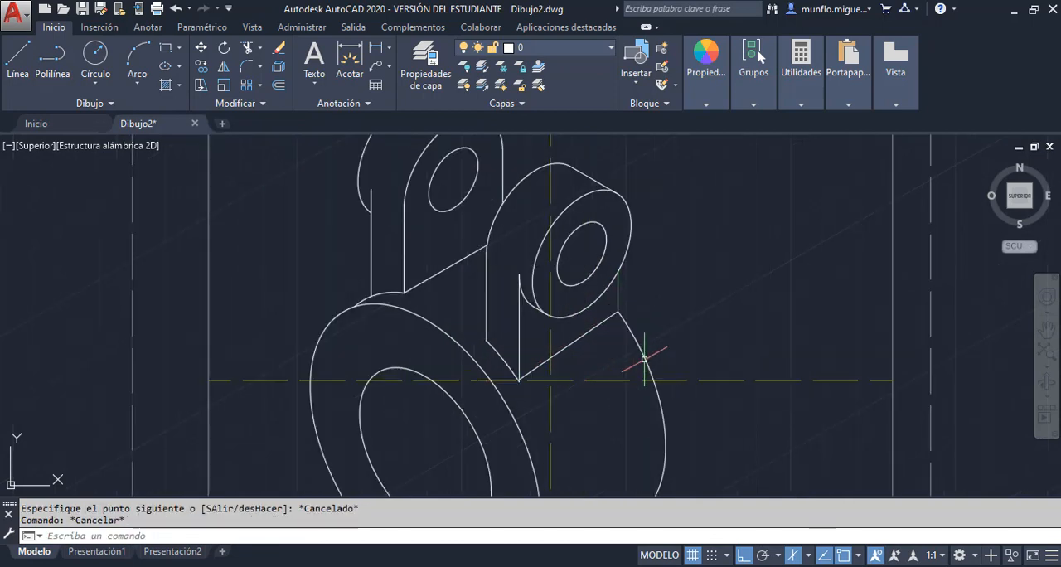
click(577, 340)
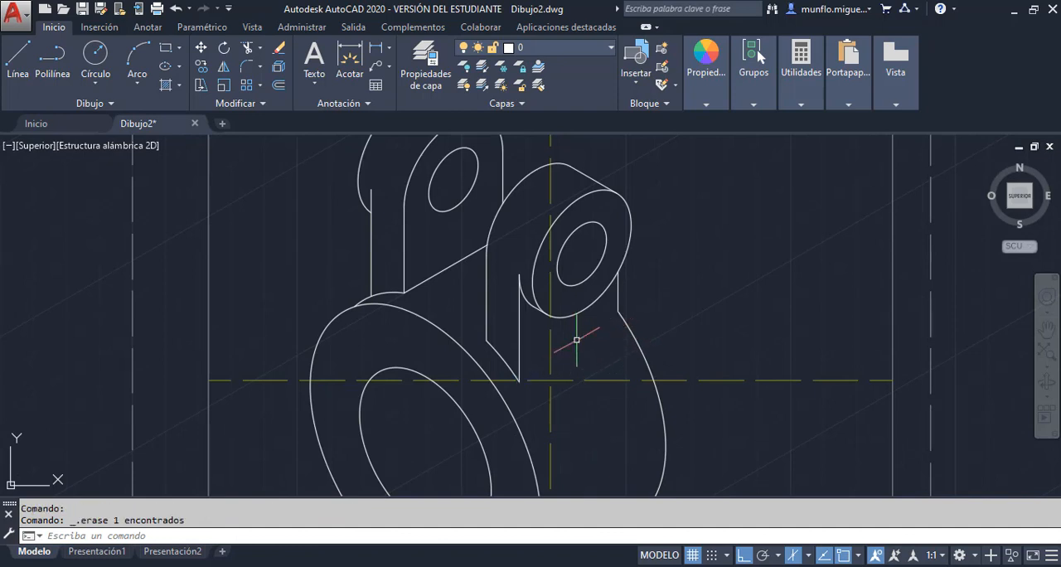
Draw a 30° line about 37 units long from the foot of the second lug's front left vertical past the cylinder's rear arc
scroll(580, 368, up, 2)
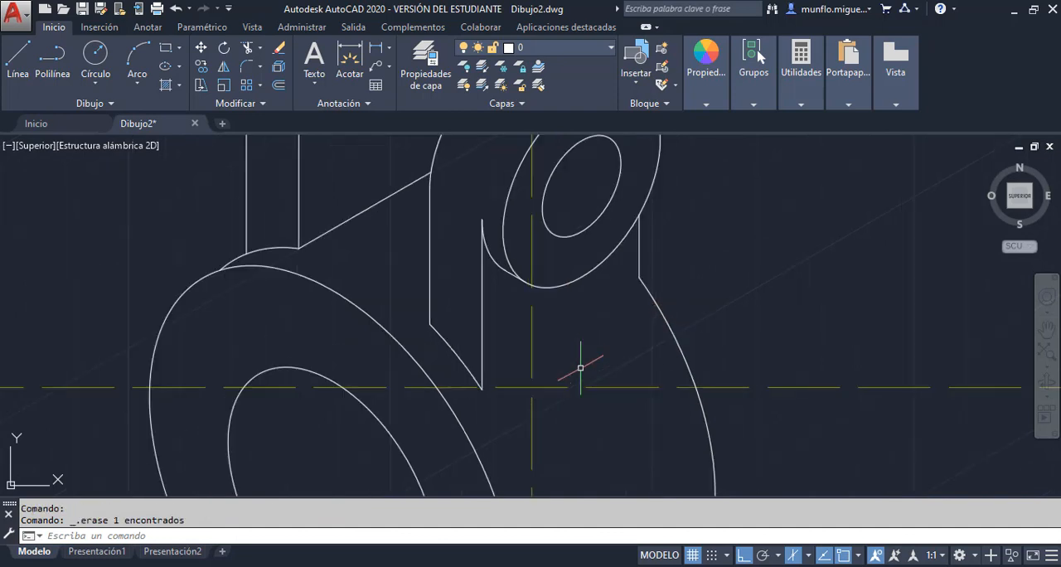
click(18, 58)
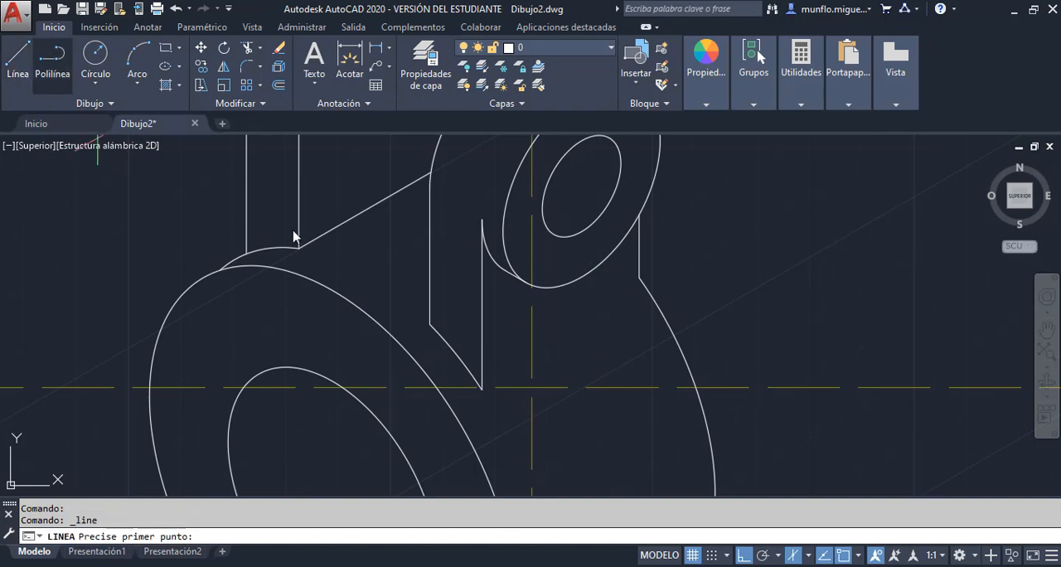
click(481, 386)
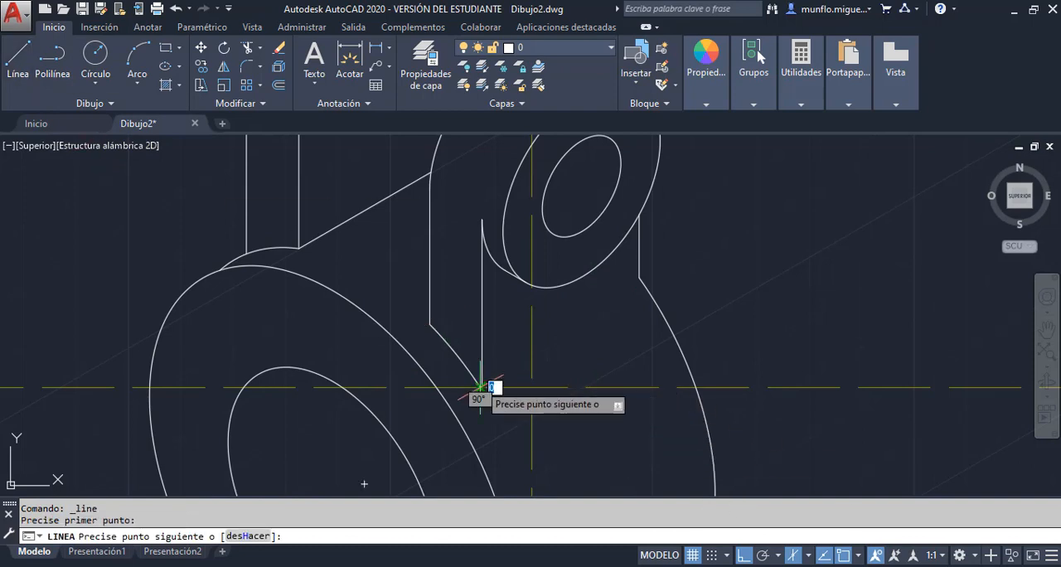
click(671, 277)
key(Escape)
Stretch the lower end of the second lug's right vertical about 5 units down, past the 30° base line
scroll(682, 281, up, 4)
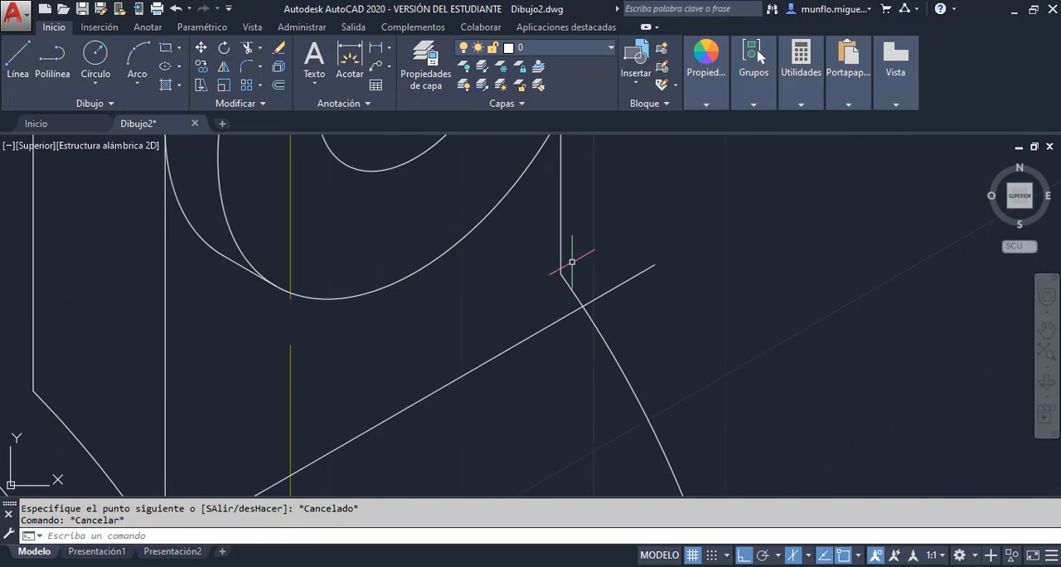
click(562, 252)
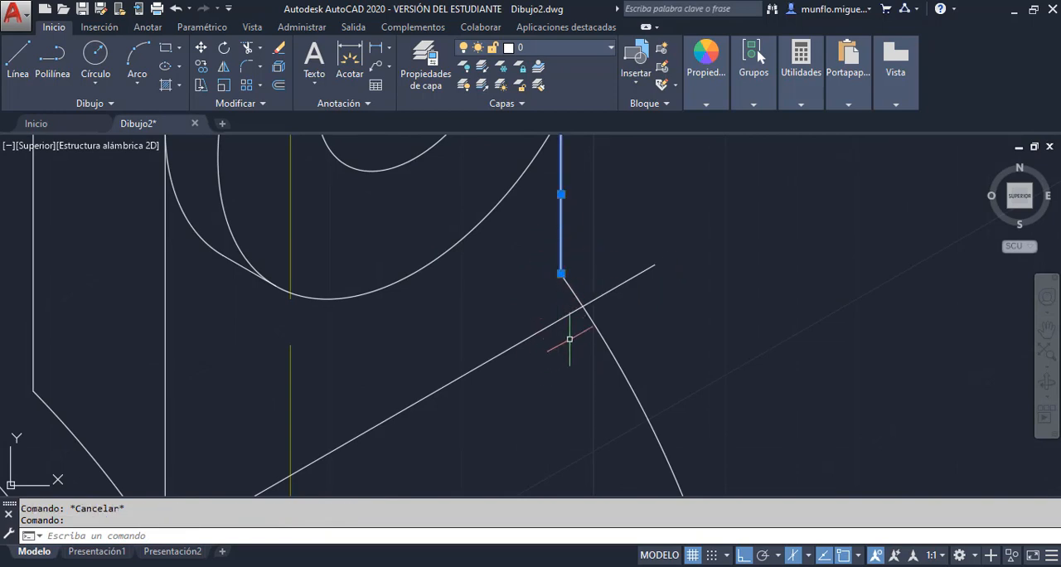
click(561, 274)
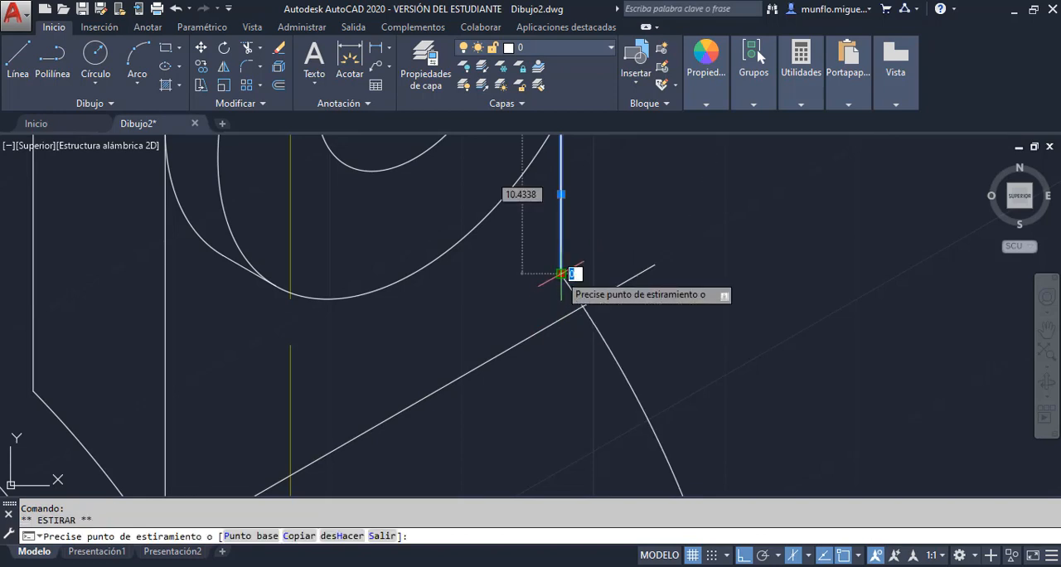
click(549, 355)
key(Escape)
key(Escape)
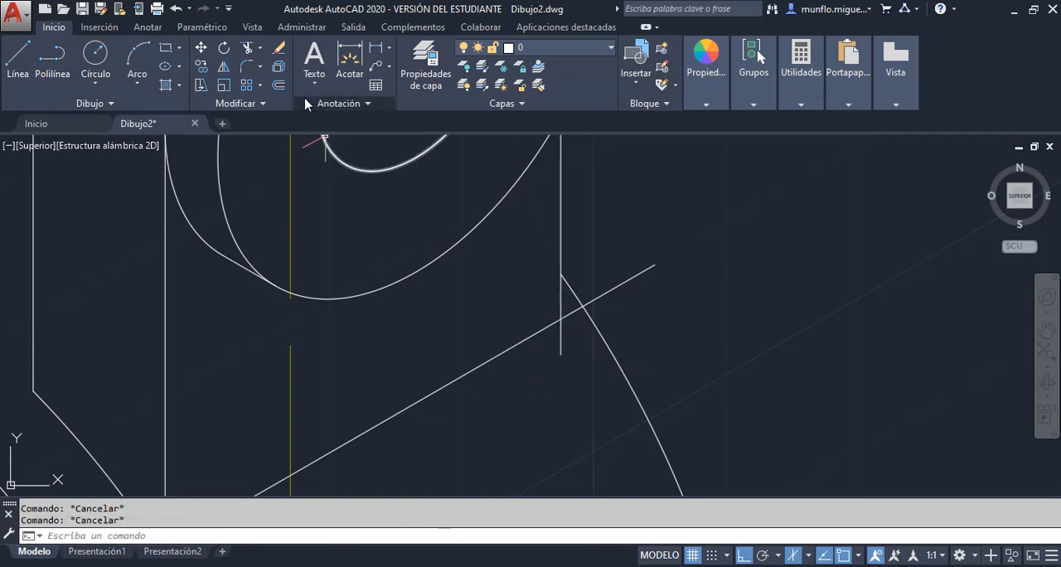
Trim the second lug's right vertical below the 30° base line, and that line beyond the cylinder's rear arc
click(247, 48)
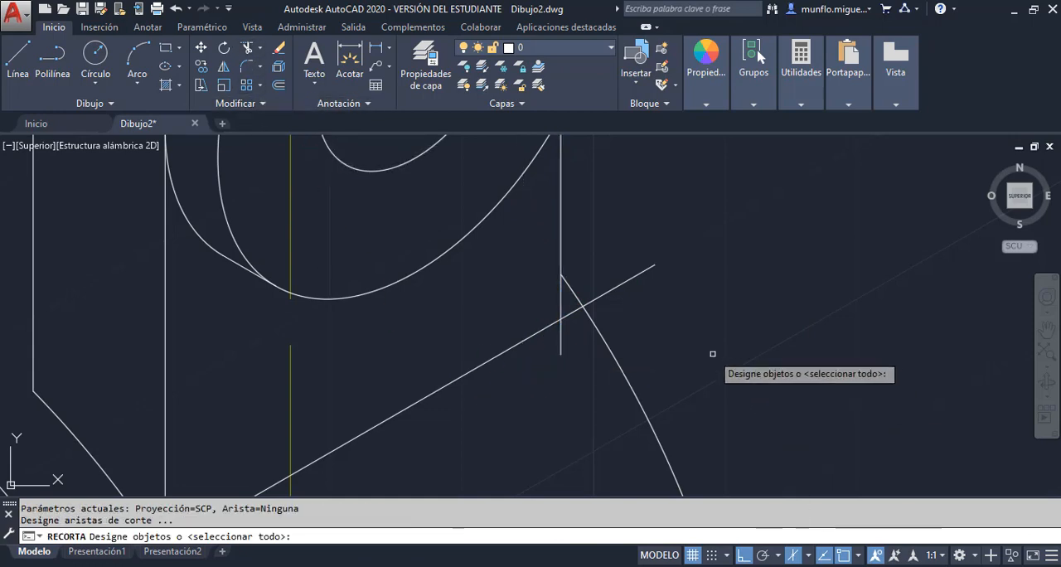
key(Return)
click(562, 339)
click(621, 285)
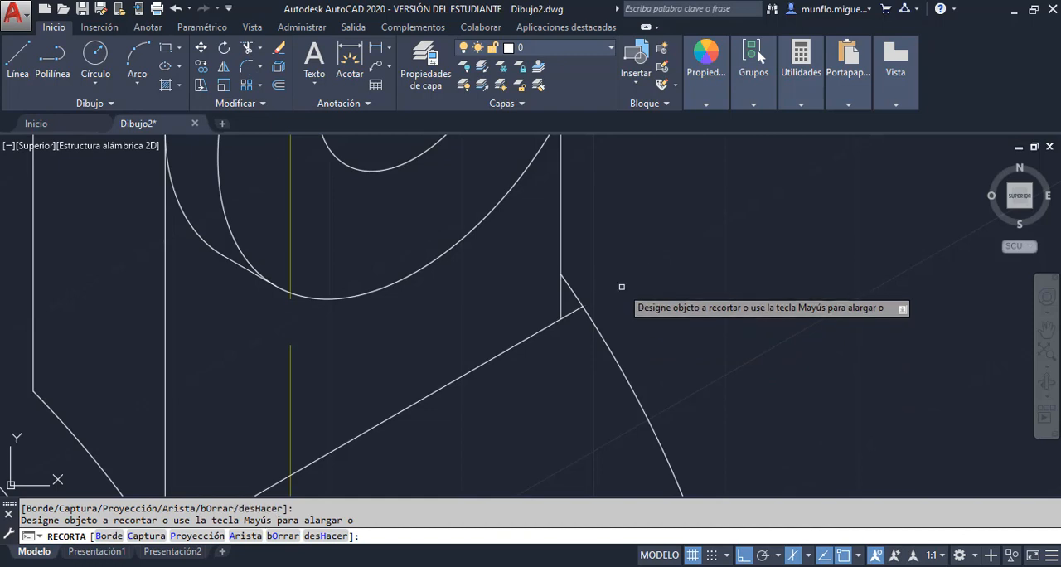
key(Escape)
Inspect both ends of the second lug's 30° base line and erase that line
scroll(645, 313, down, 4)
middle_drag(645, 312, 391, 213)
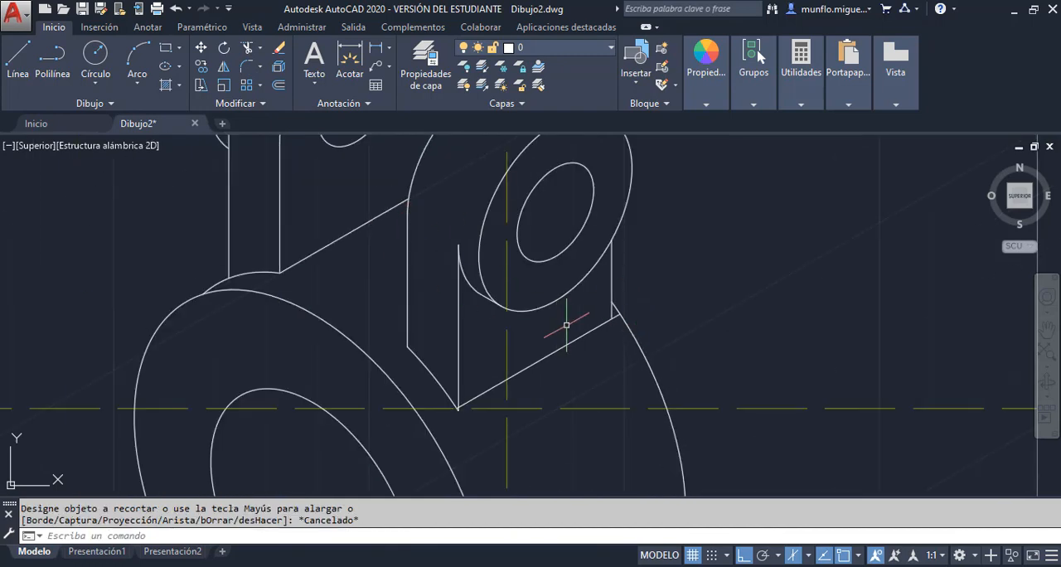
scroll(566, 325, down, 5)
scroll(590, 324, up, 3)
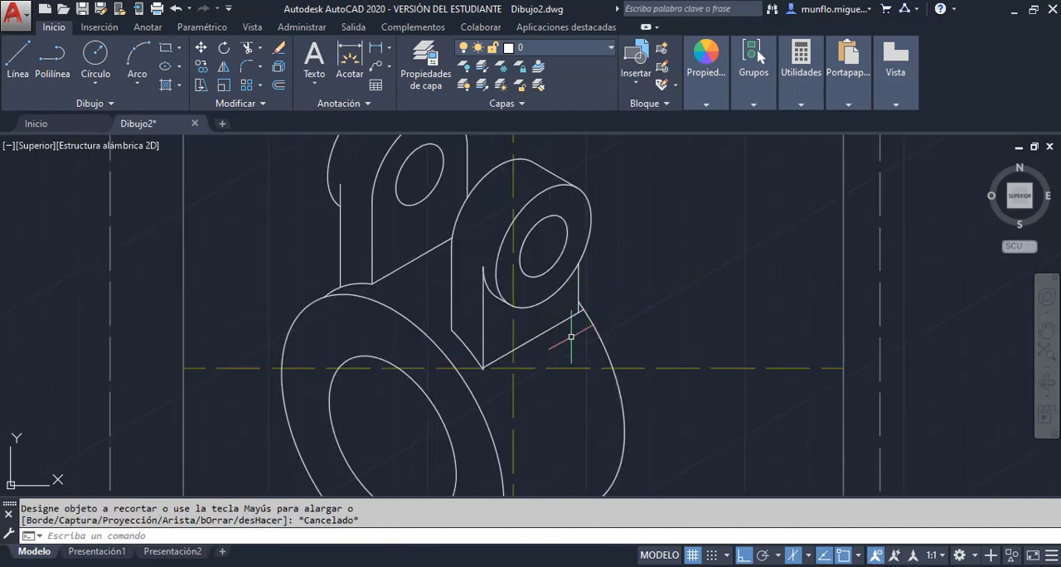
scroll(501, 370, up, 4)
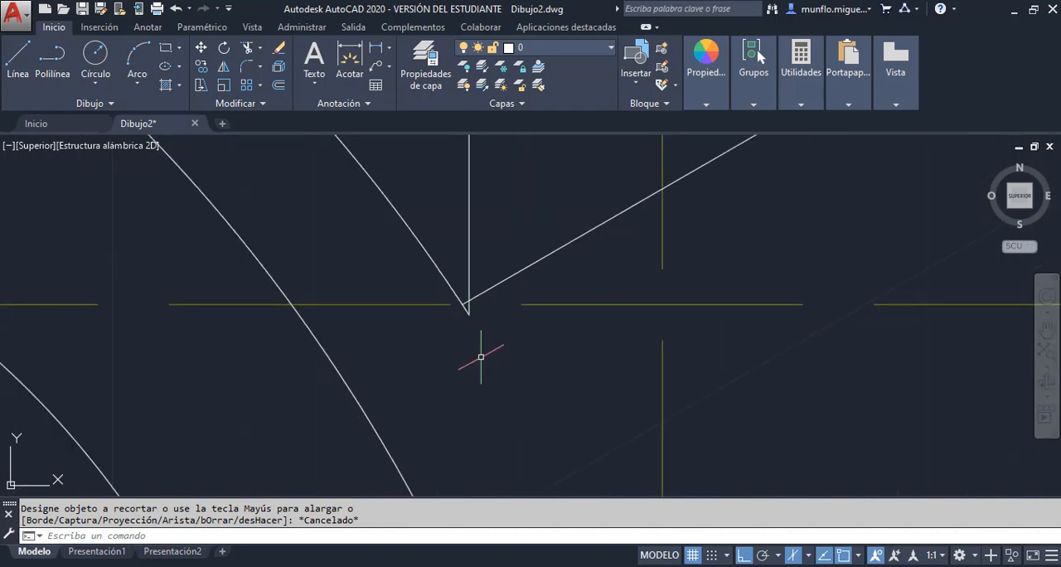
scroll(477, 311, down, 3)
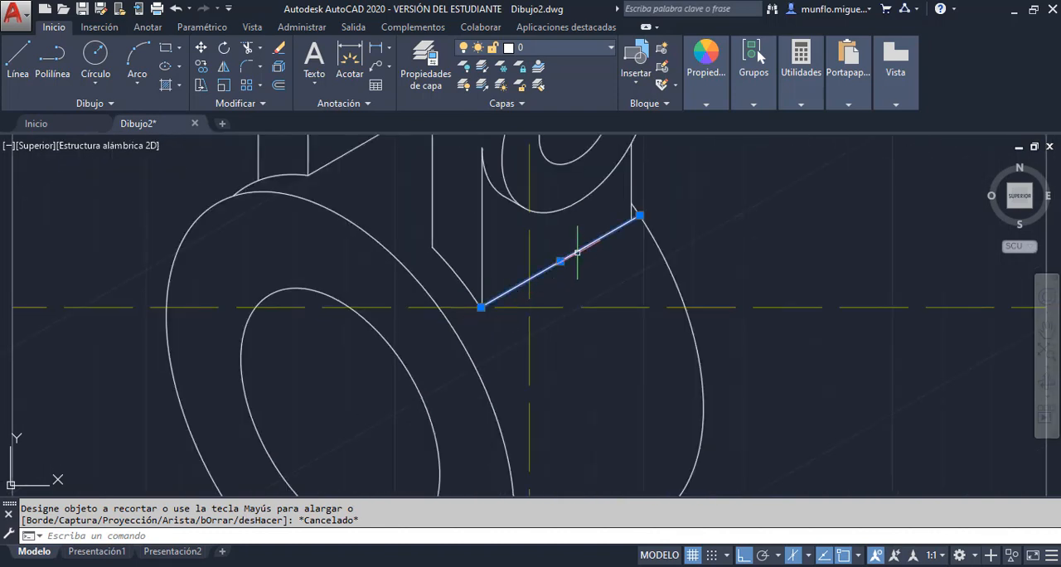
key(Delete)
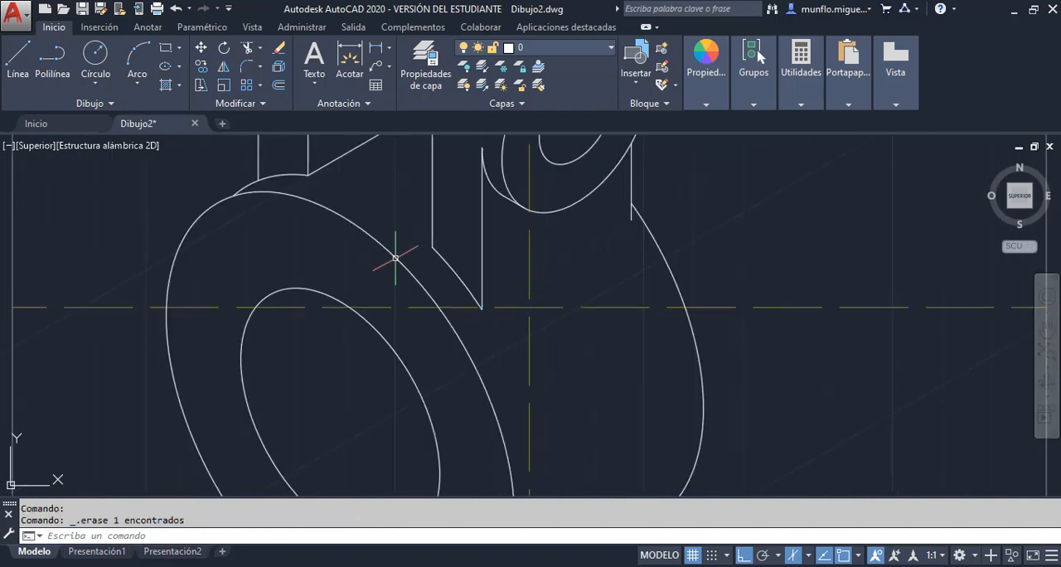
Draw a 30° line from the foot of the second lug's front left vertical past the cylinder's rear arc
click(19, 58)
click(483, 309)
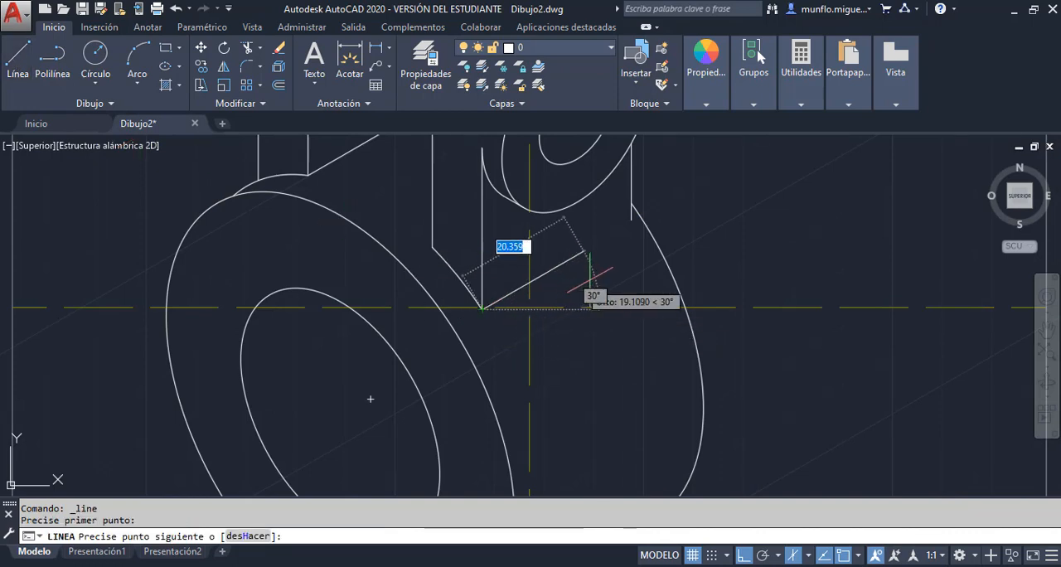
key(Escape)
scroll(643, 221, up, 8)
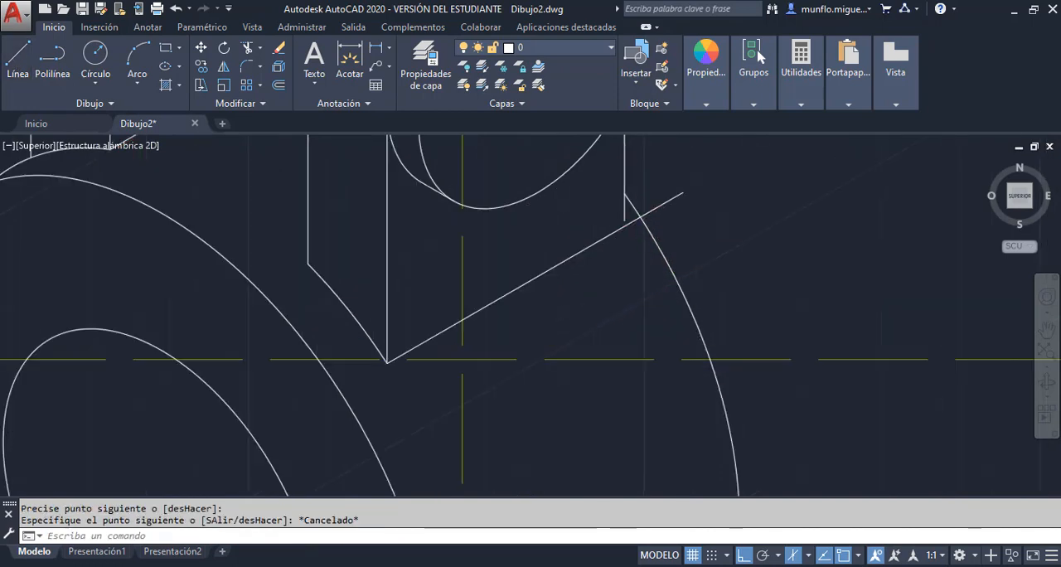
Stretch the lower end of the second lug's right vertical straight down past the new 30° base line
click(568, 221)
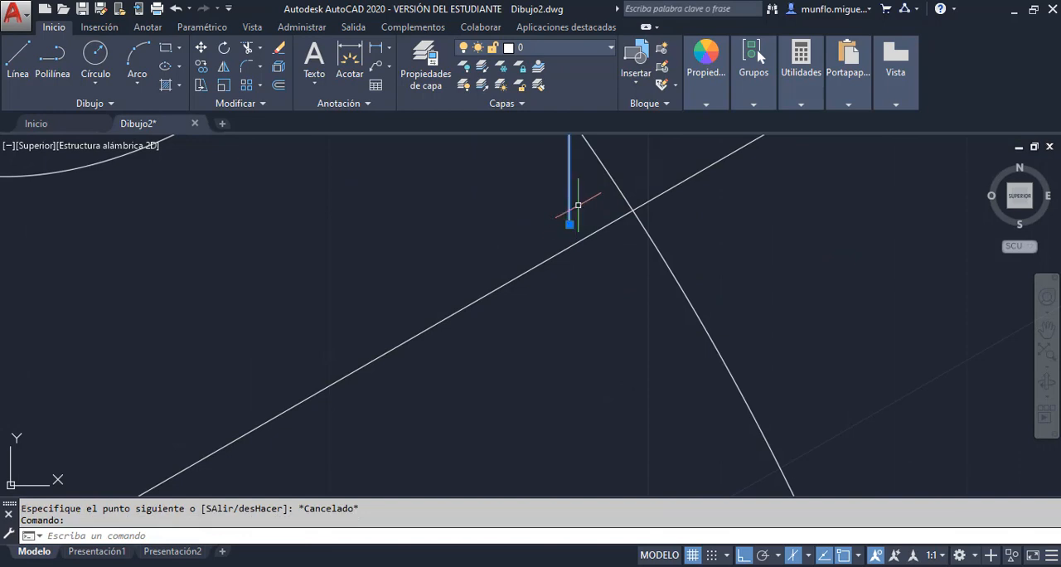
click(569, 224)
click(570, 283)
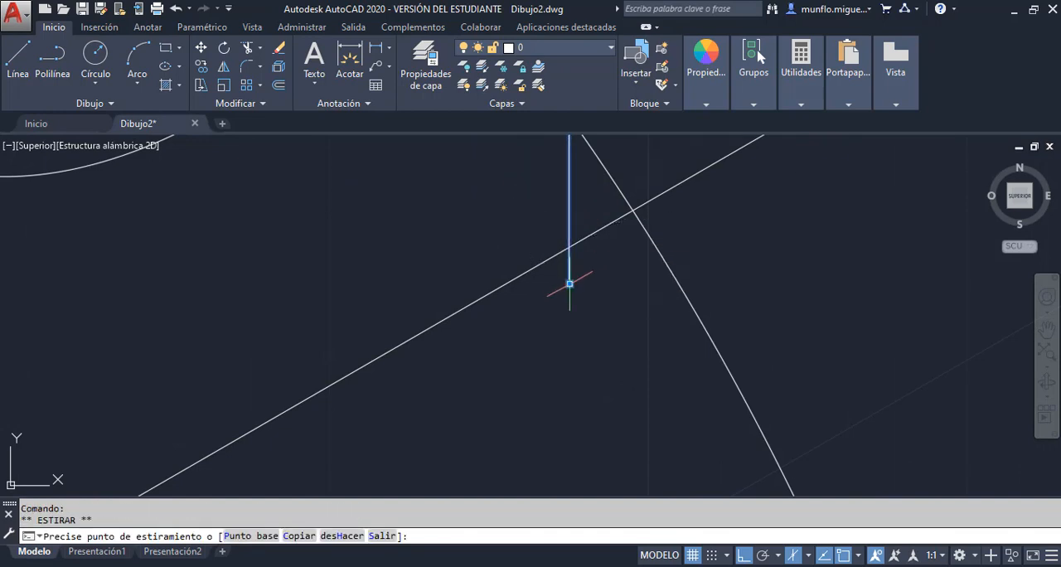
key(Escape)
Trim the second lug's right vertical below the base line and the base line beyond the cylinder's rear arc
click(251, 50)
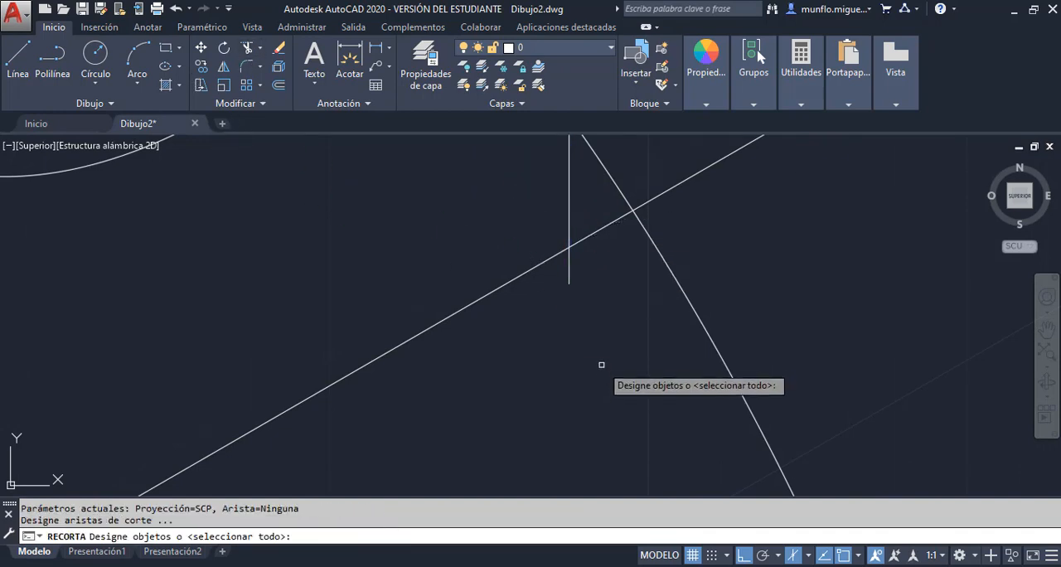
key(Return)
click(568, 272)
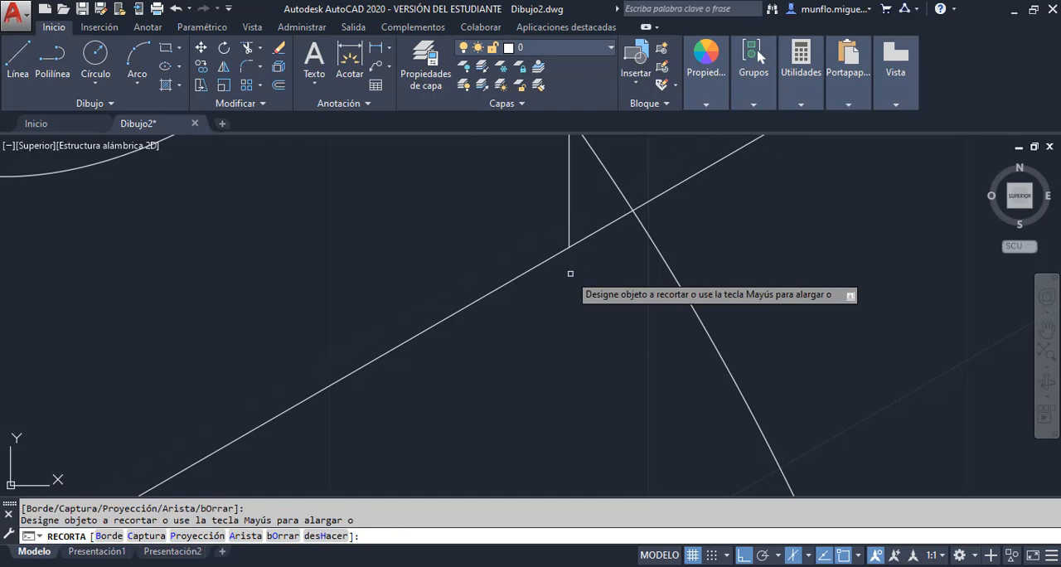
click(647, 201)
key(Escape)
scroll(654, 203, down, 3)
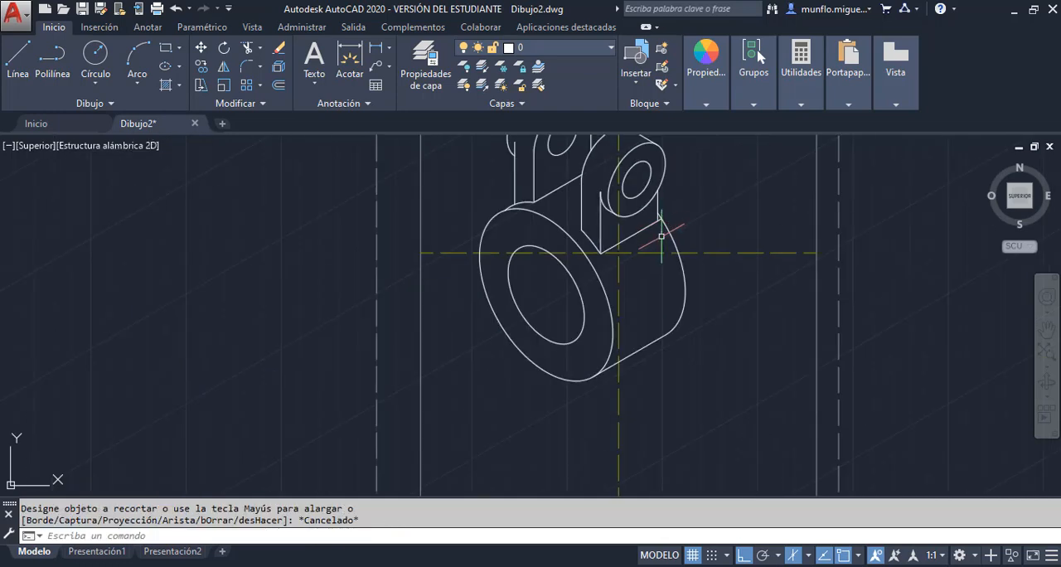
Inspect the second lug's base and the whole part, and switch to the Unidad 2-Practica 3 PDF in Adobe Acrobat Pro
scroll(655, 203, up, 3)
scroll(654, 203, down, 3)
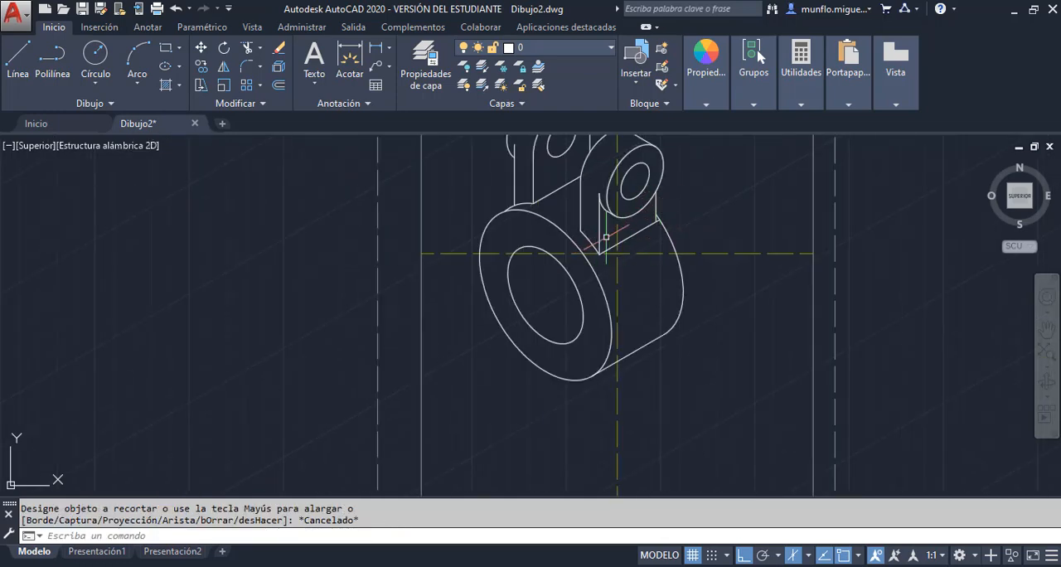
scroll(626, 298, up, 1)
scroll(626, 307, down, 4)
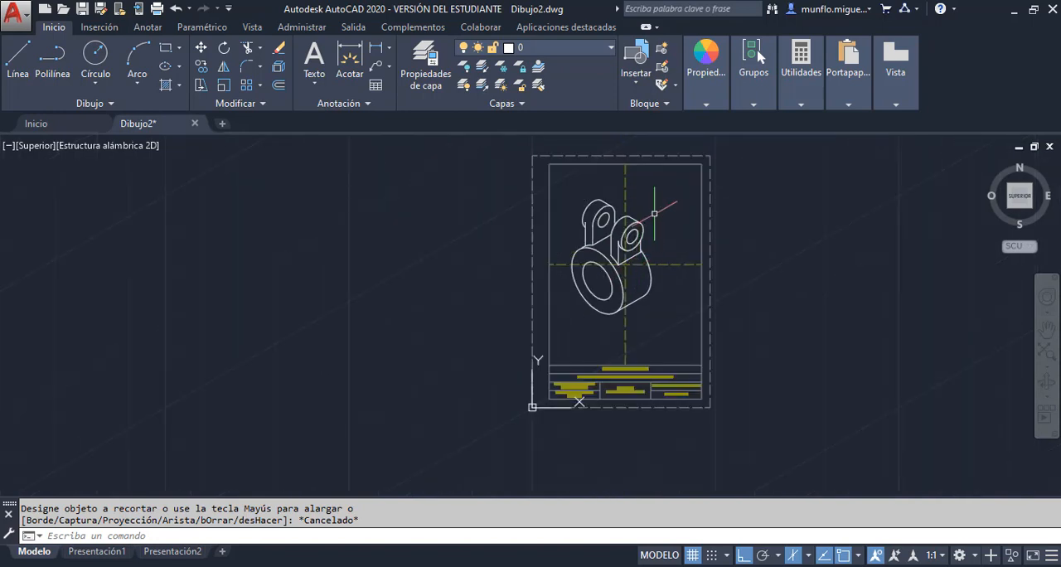
scroll(652, 220, up, 3)
scroll(663, 248, down, 1)
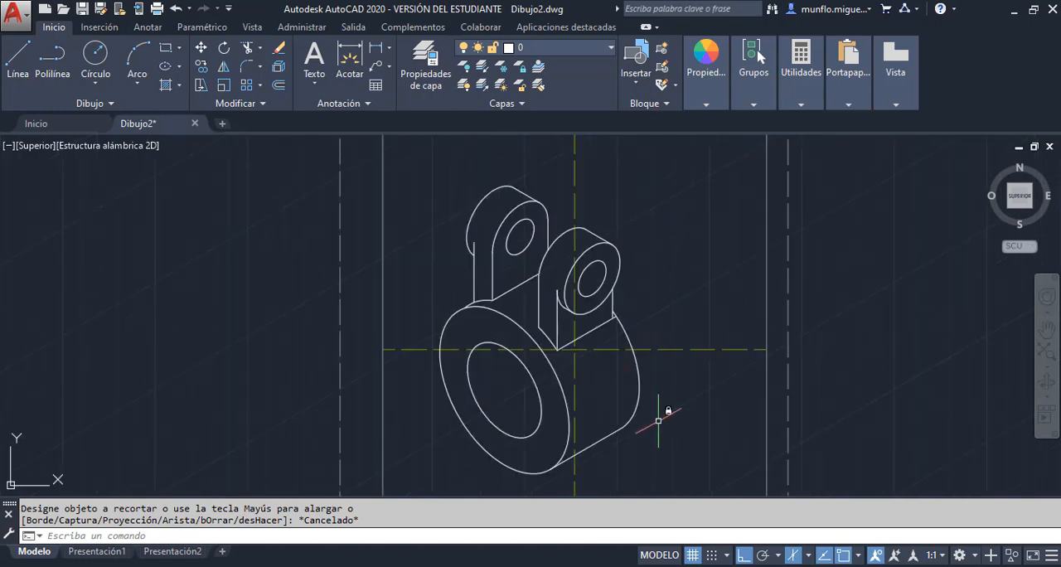
key(alt+Tab)
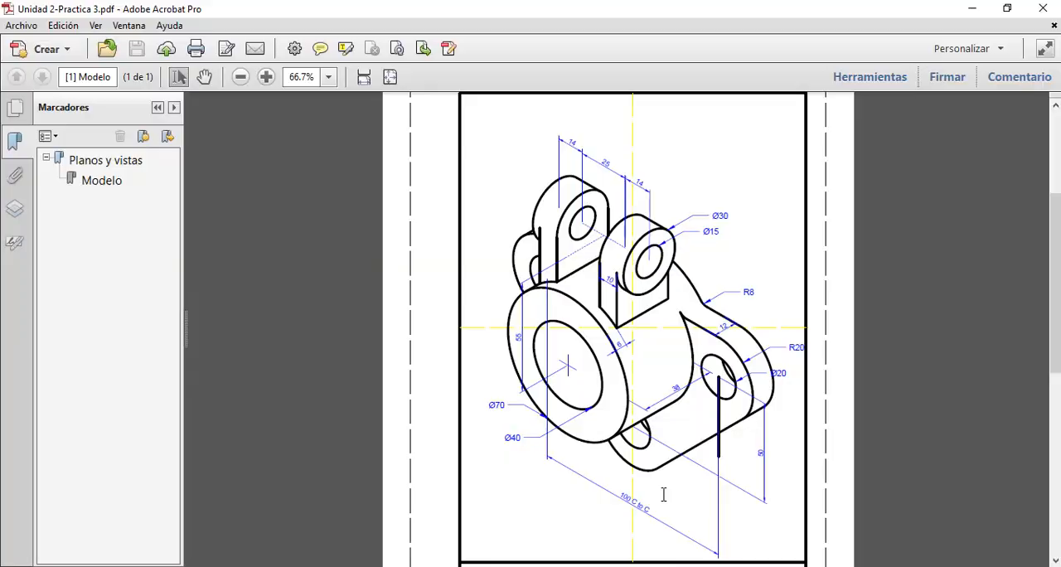
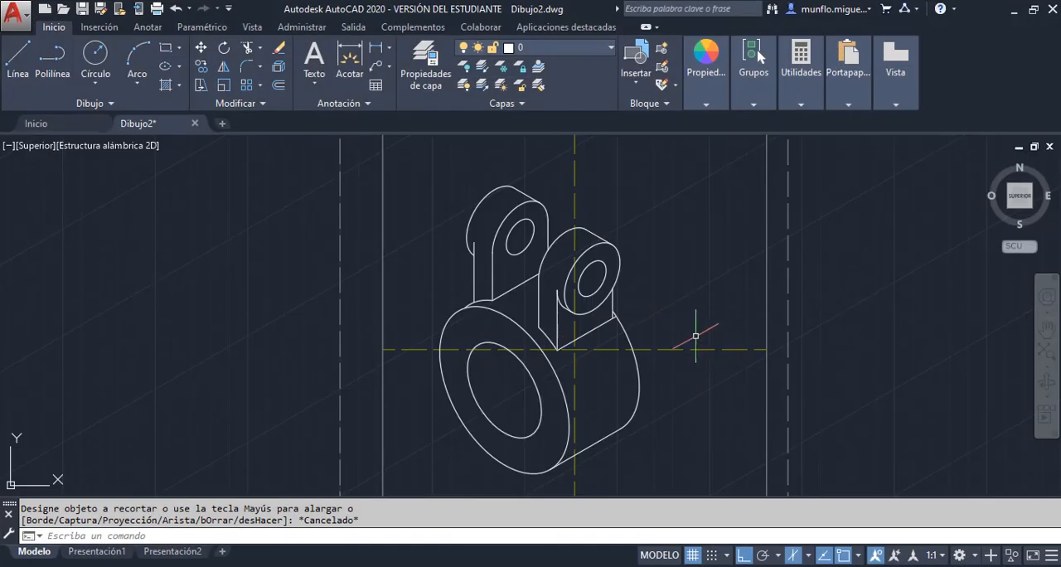
Switch to AutoCAD and draw a 12-unit guide line at 30° upward from the intersection of the yellow centre lines
scroll(695, 336, up, 2)
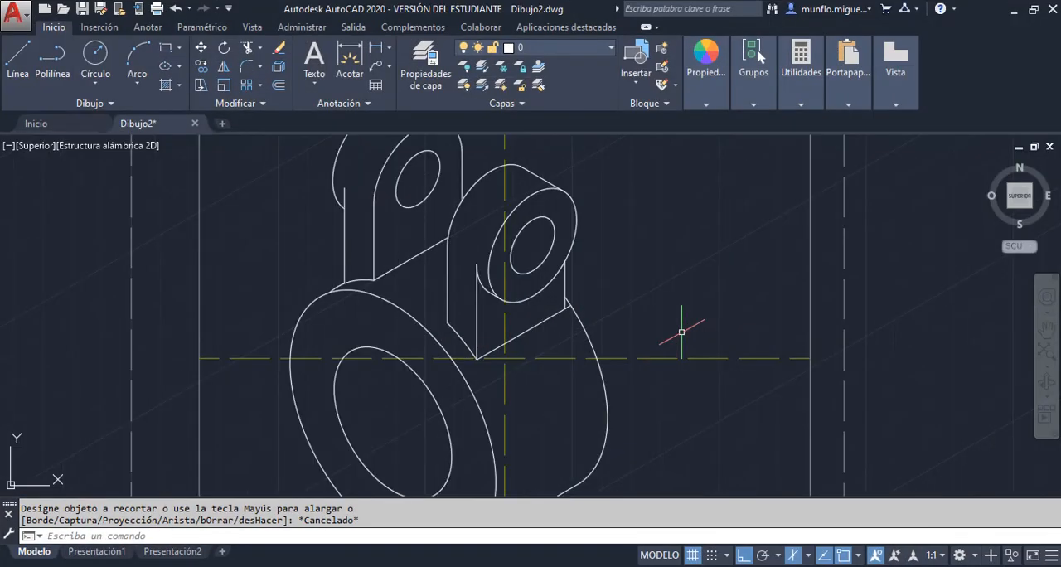
click(19, 62)
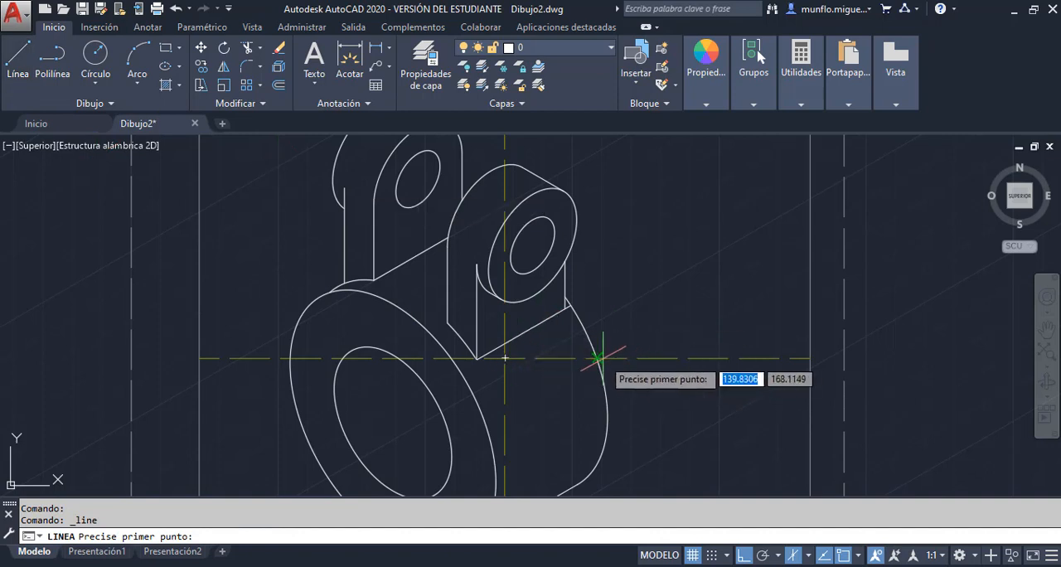
click(505, 358)
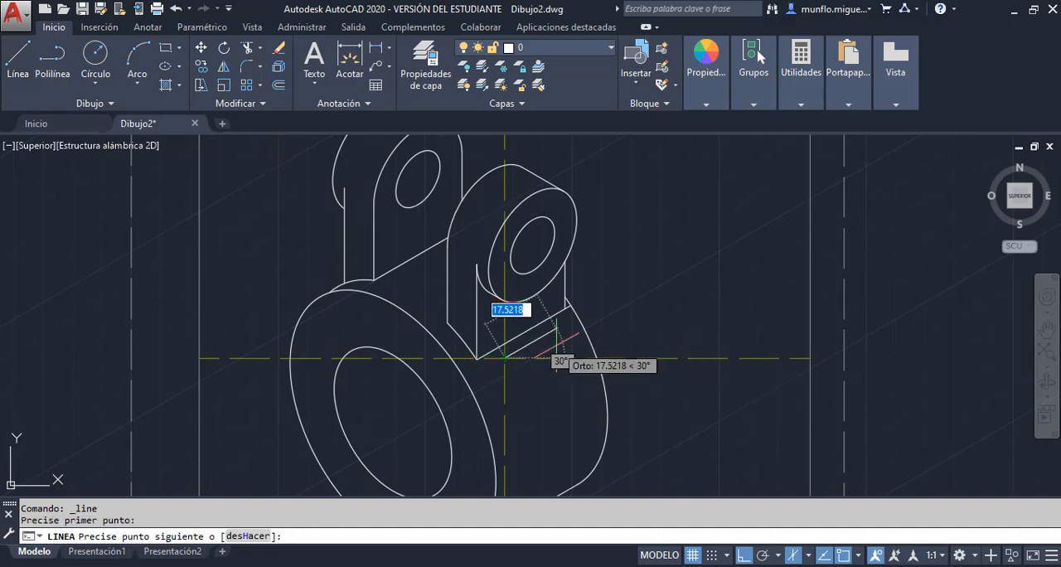
text(12)
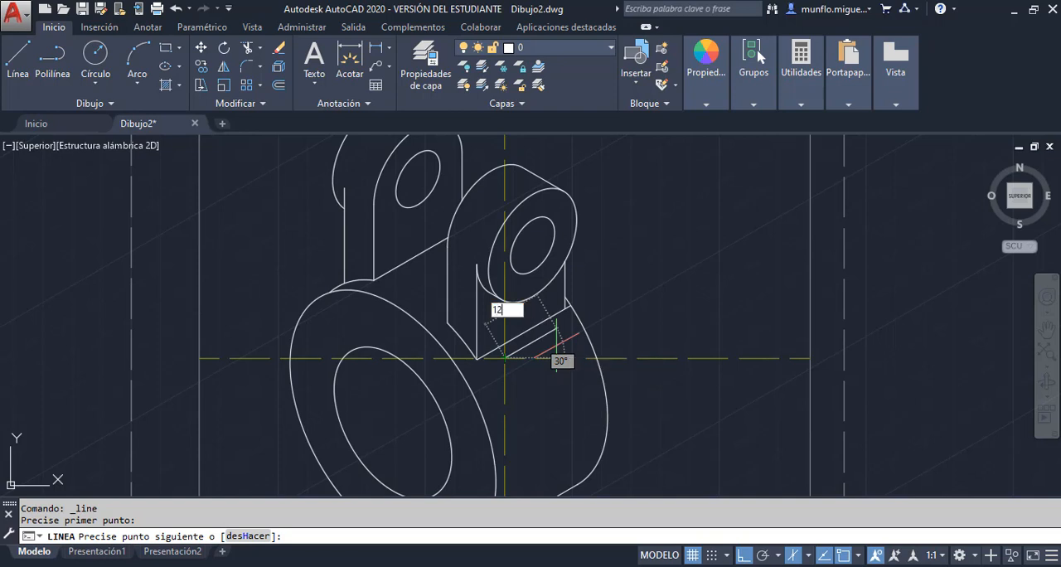
key(Return)
key(Escape)
key(Escape)
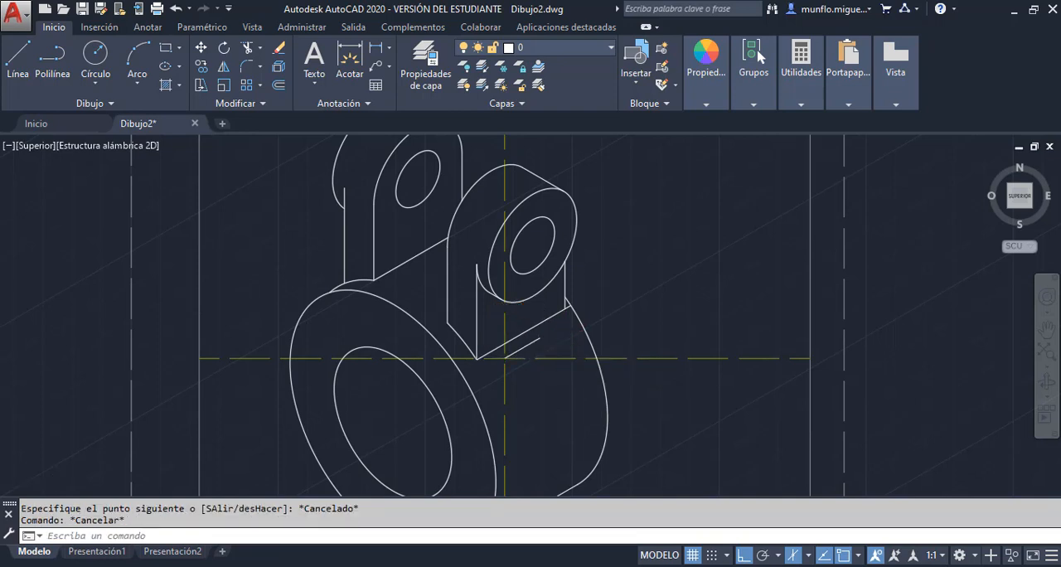
Copy the cylinder's outer front isocircle from its centre to the upper end of the 12-unit guide line
scroll(563, 337, down, 2)
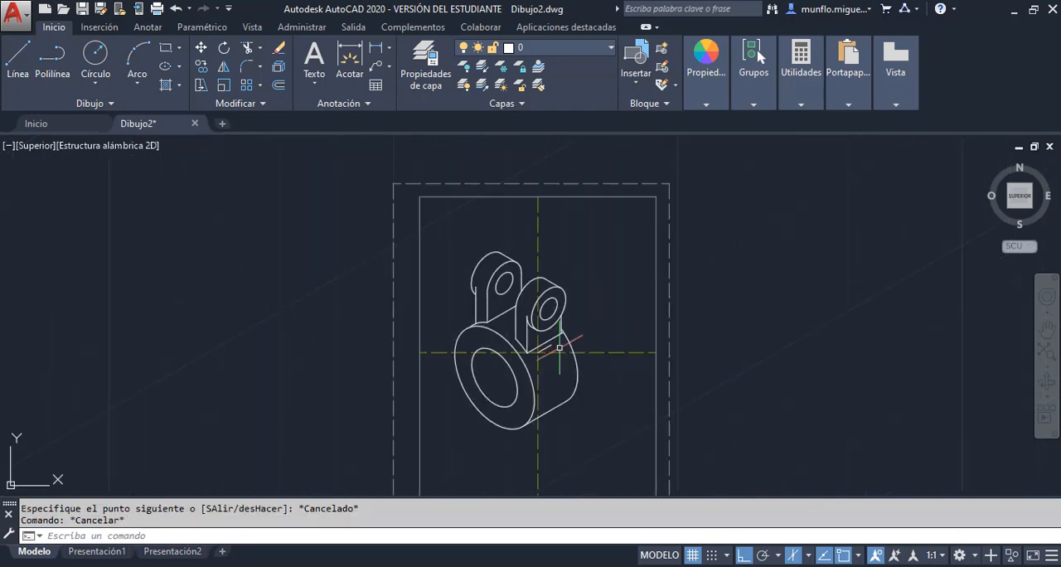
click(201, 66)
click(520, 373)
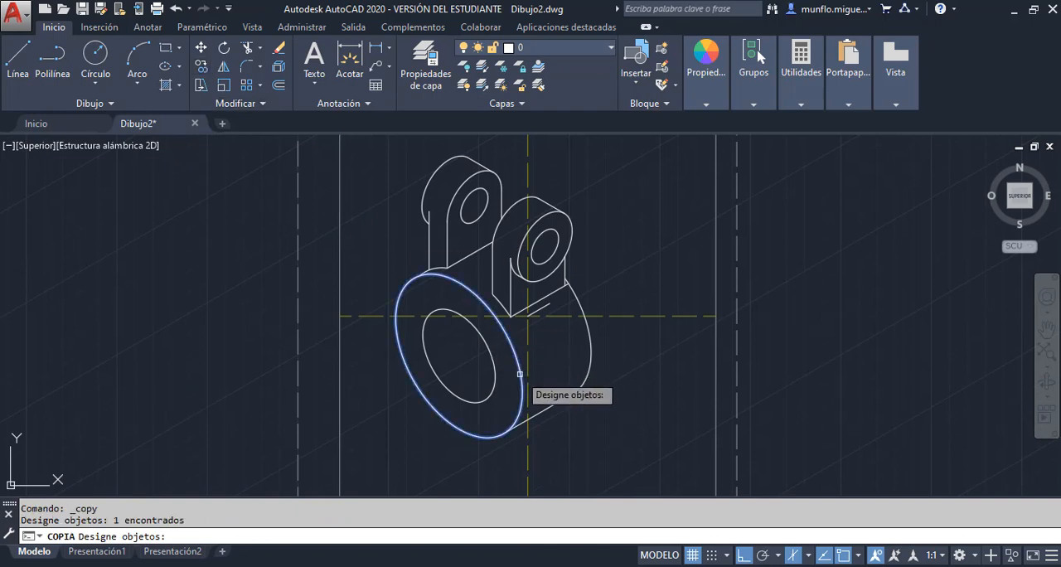
key(Return)
click(460, 355)
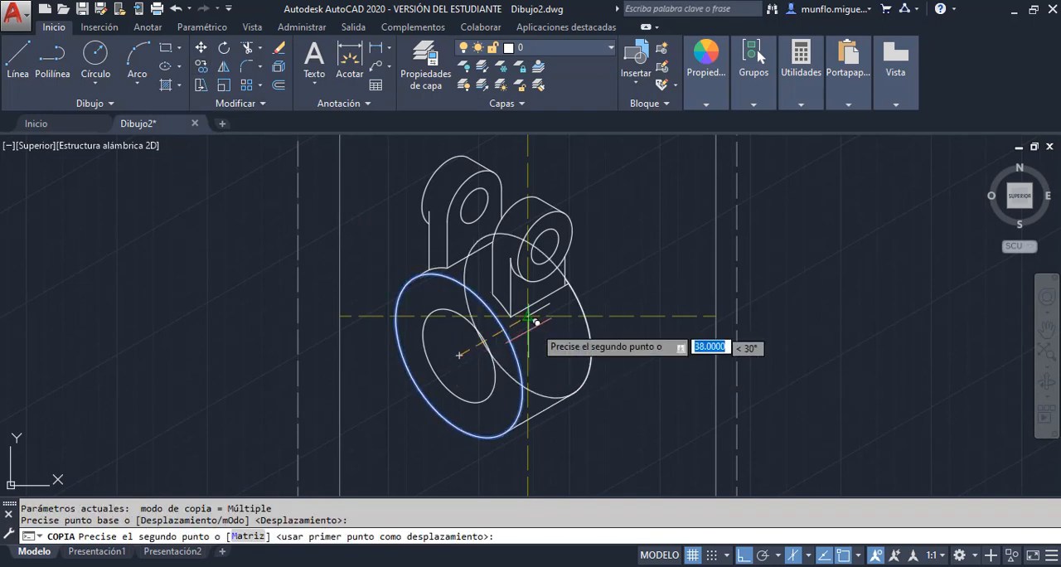
click(554, 297)
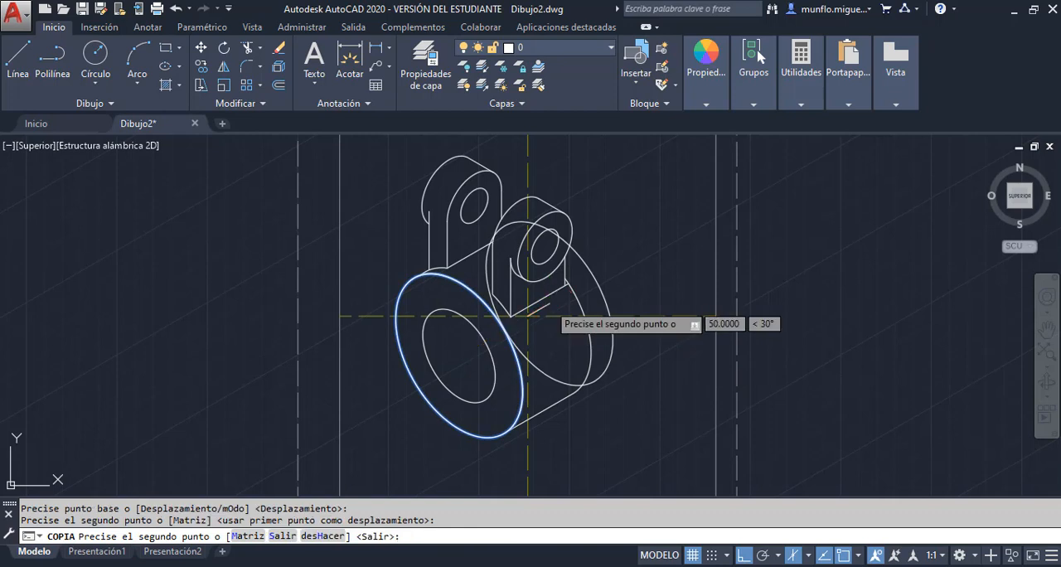
key(Escape)
Erase the 12-unit guide line at the centre-line intersection
click(550, 304)
mouse_move(550, 304)
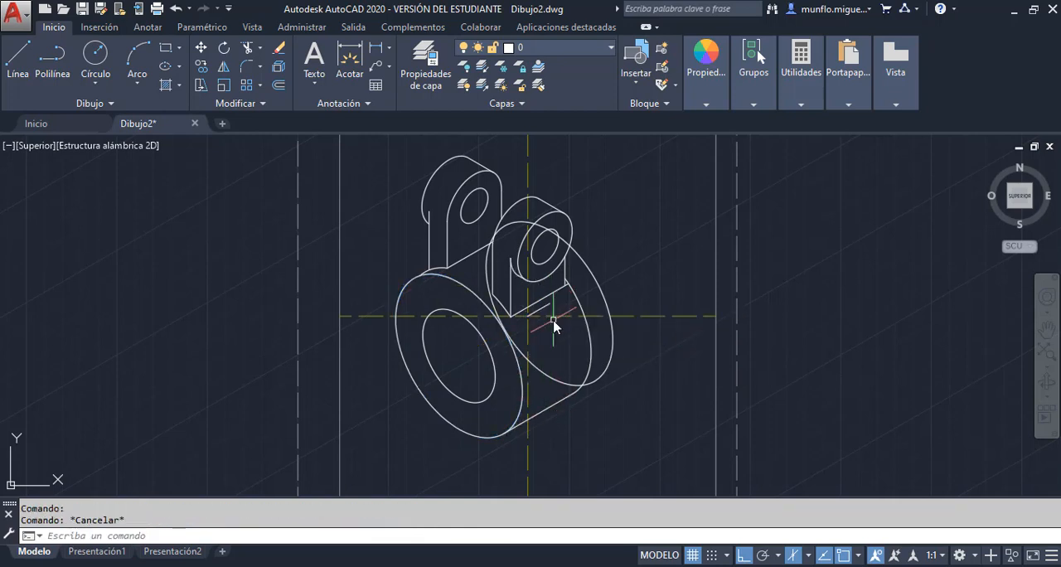
key(Delete)
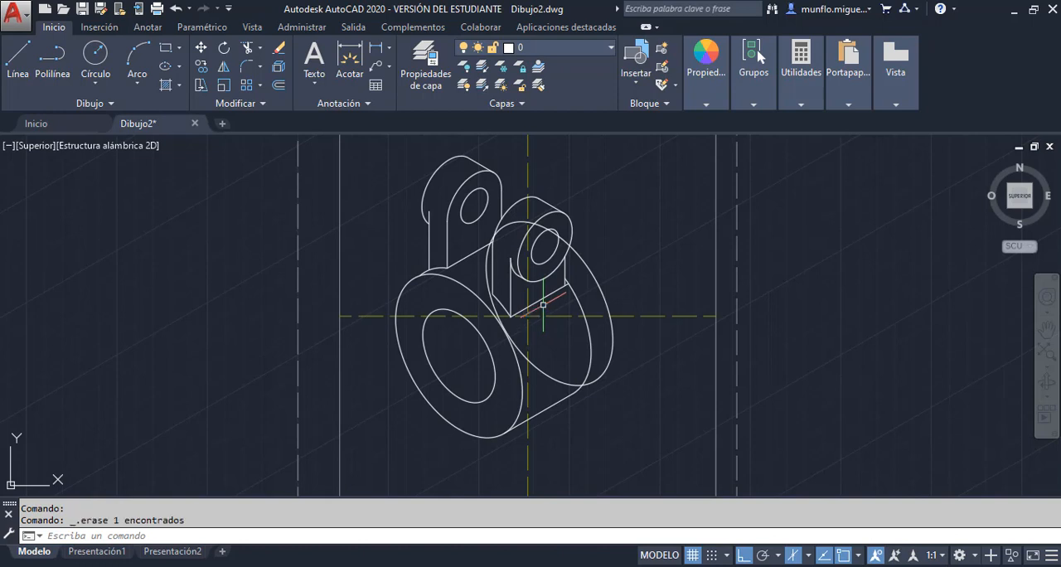
Trim the copied isocircle at the second lug and the cylinder's lower rear edge, and erase its leftover hidden arc
scroll(606, 228, down, 3)
scroll(586, 239, up, 5)
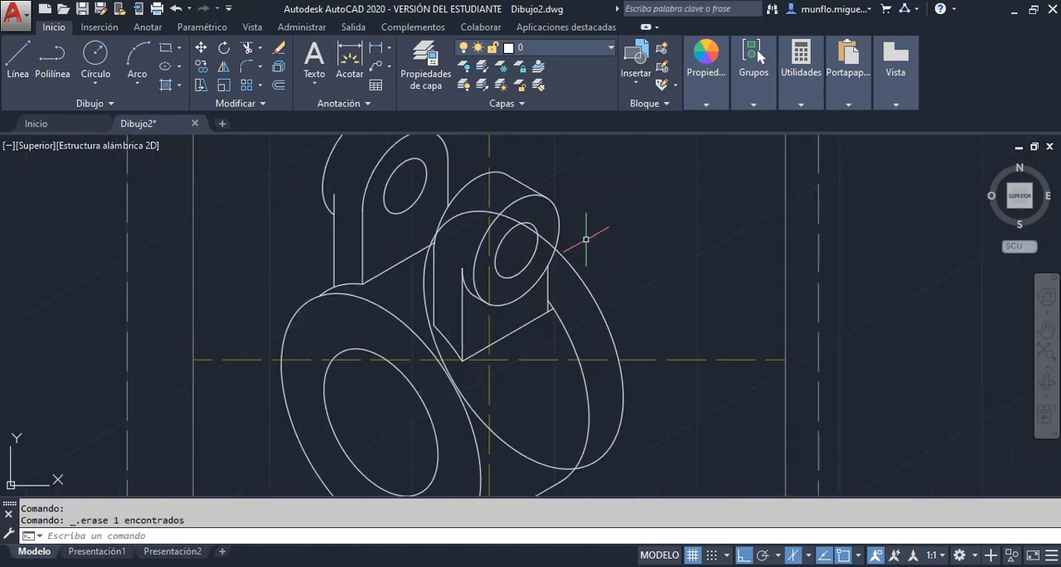
scroll(580, 247, up, 2)
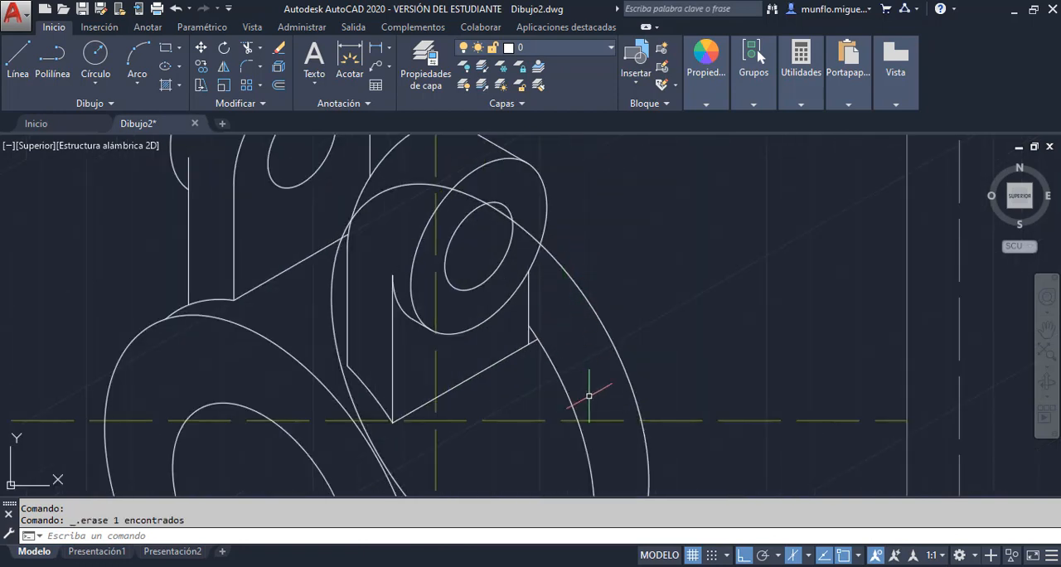
scroll(588, 395, down, 2)
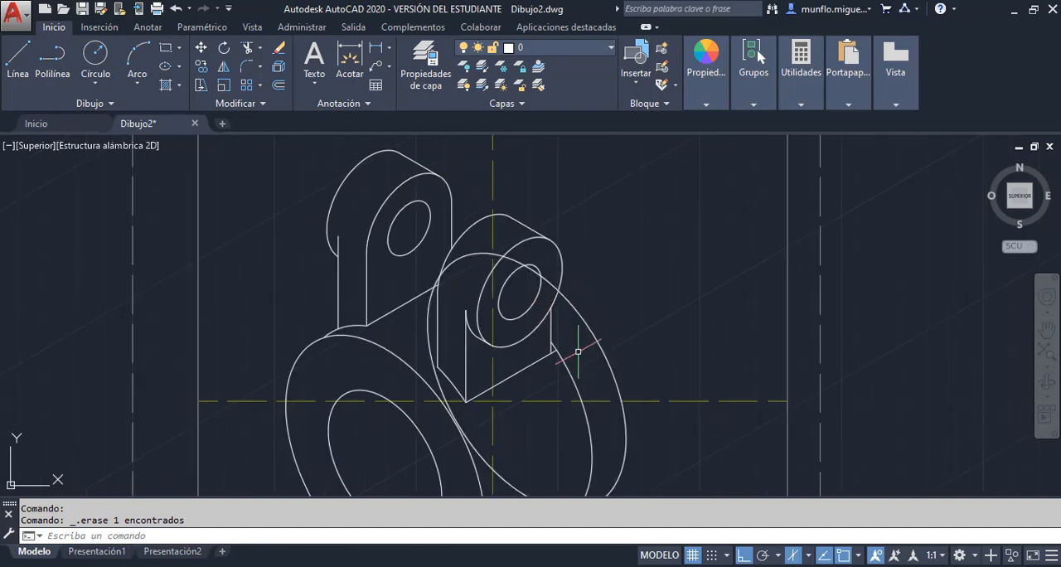
click(247, 48)
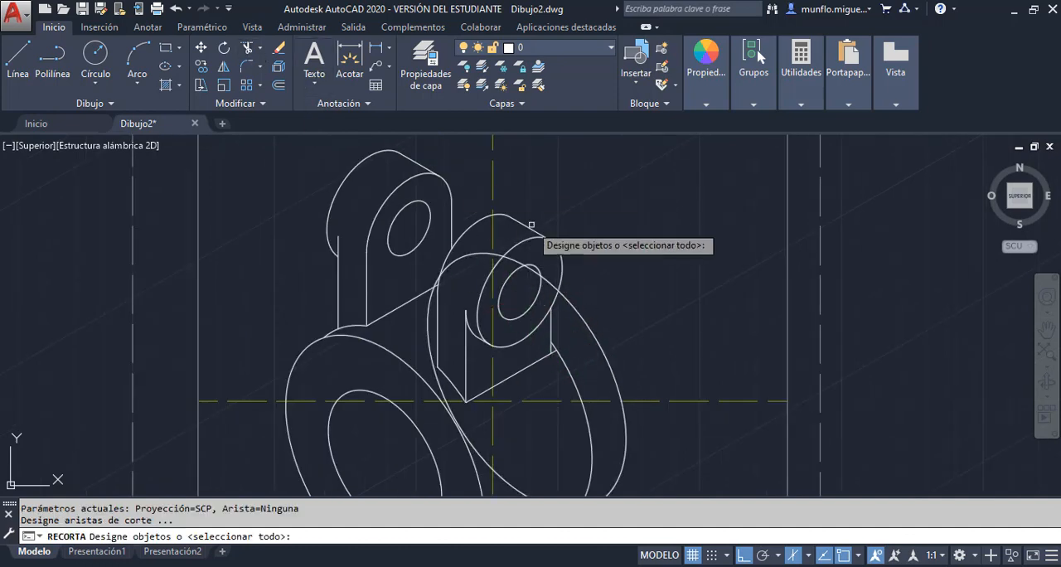
click(553, 288)
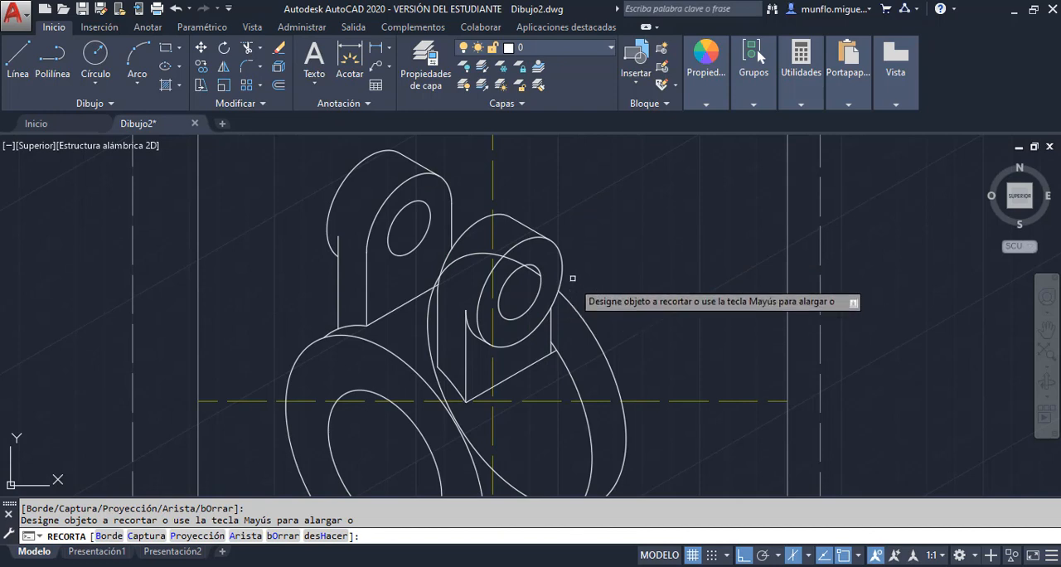
scroll(653, 298, up, 2)
scroll(645, 356, down, 5)
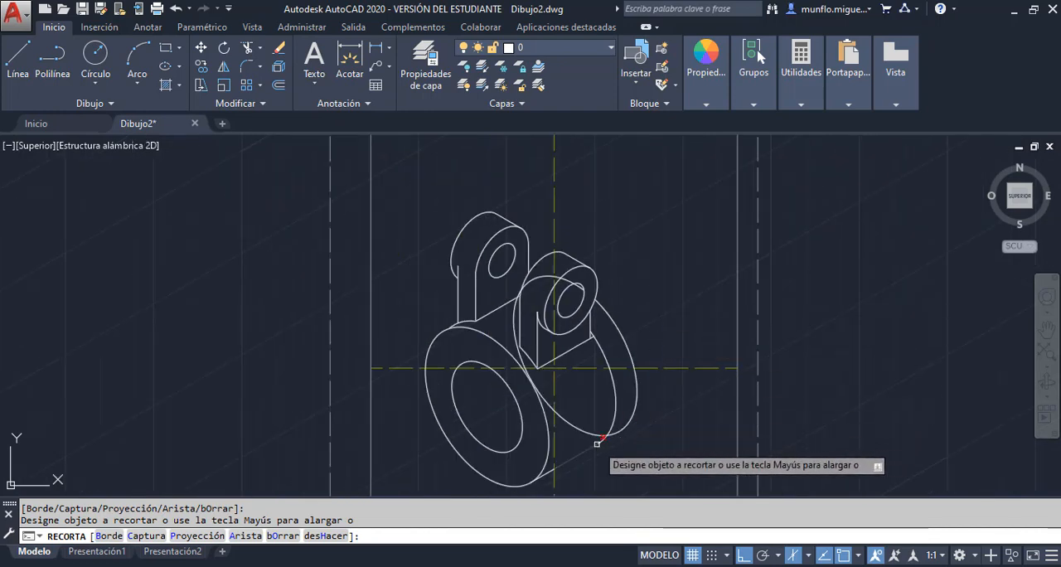
key(Escape)
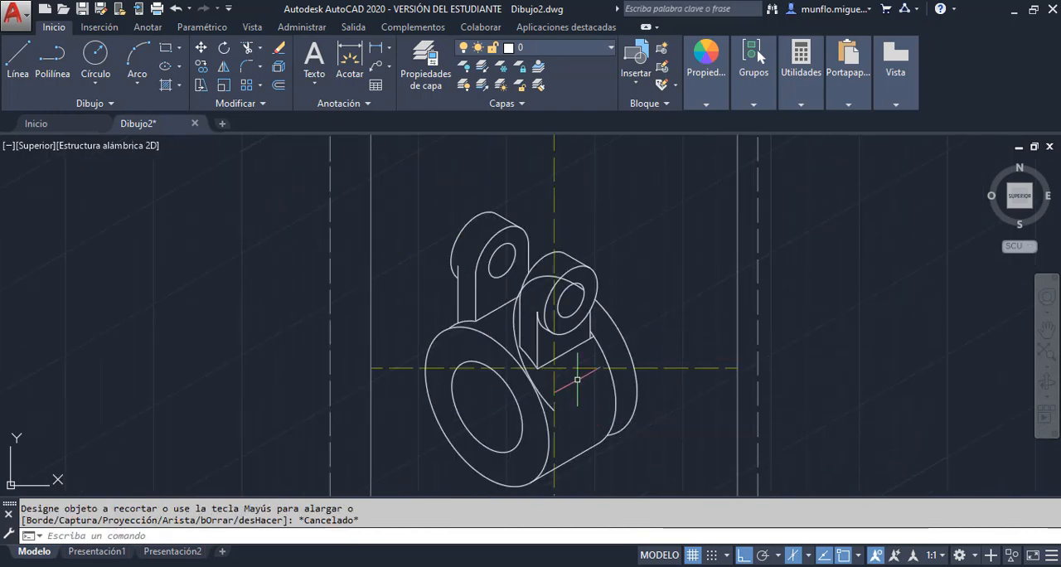
key(Escape)
click(546, 274)
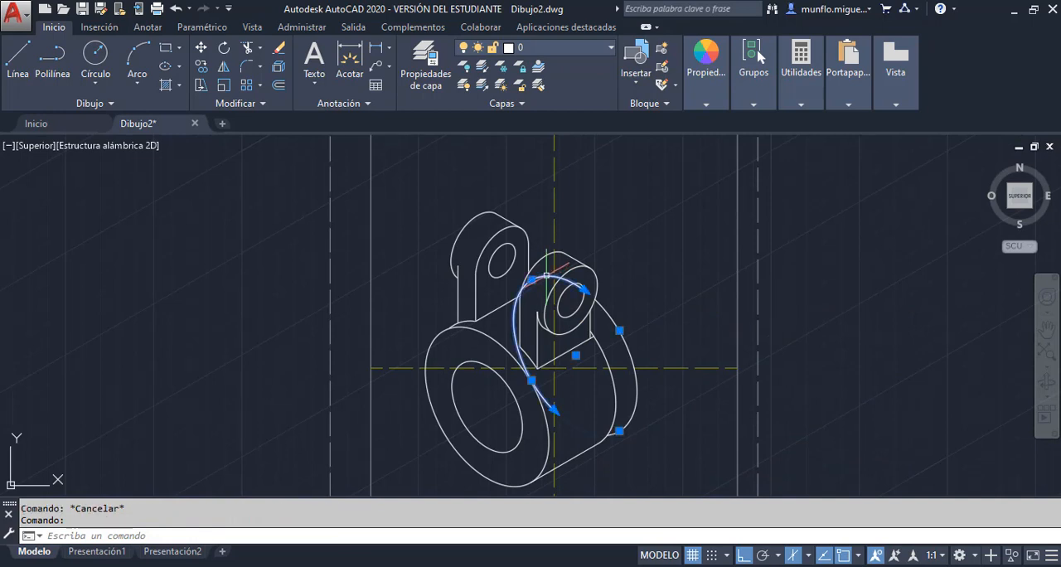
key(Delete)
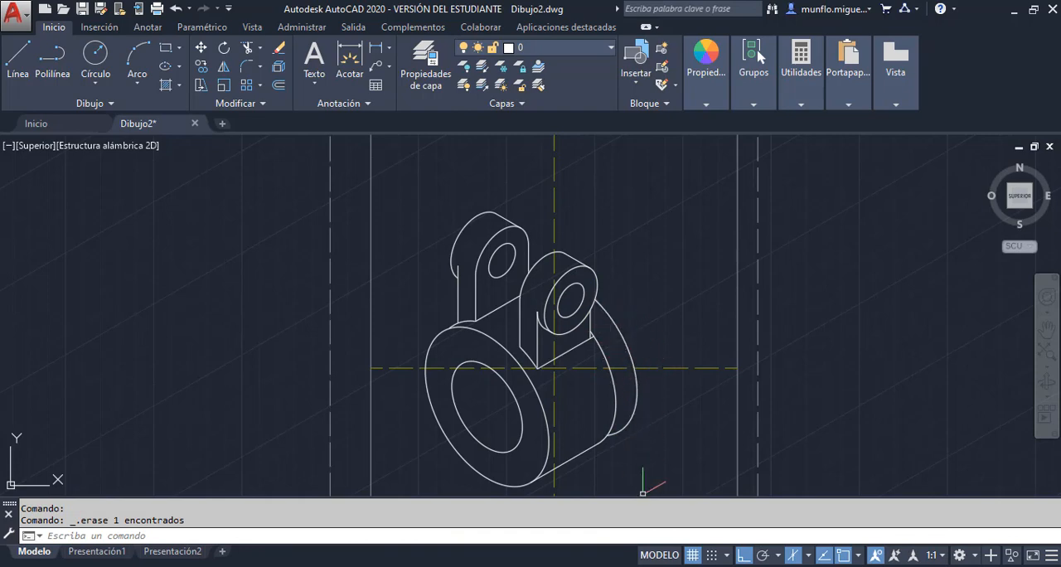
Draw a 50-unit line at 330° from the intersection of the yellow centre lines
key(alt+Tab)
scroll(687, 308, up, 2)
scroll(672, 323, down, 2)
scroll(662, 386, up, 2)
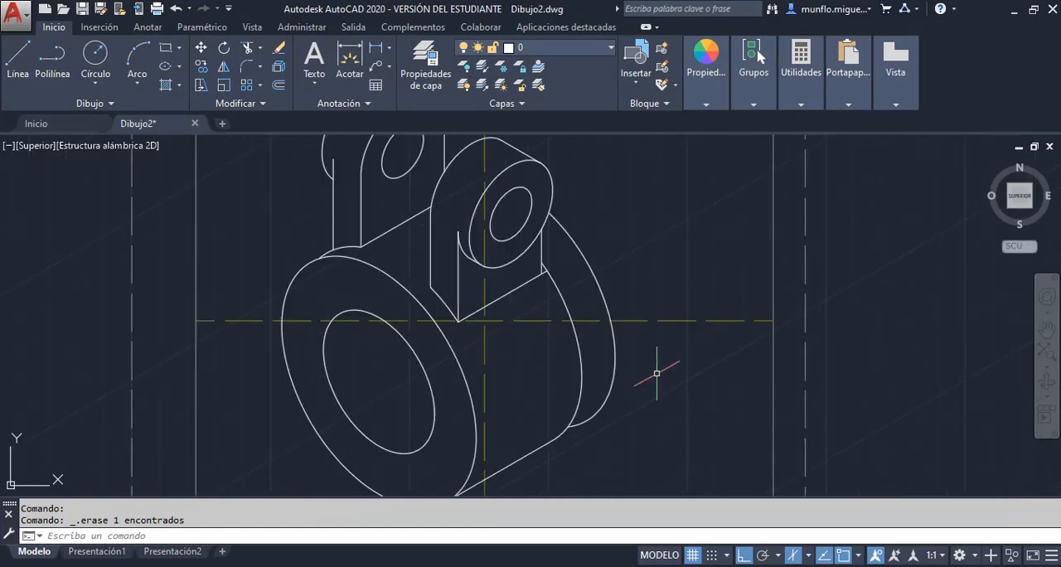
click(20, 56)
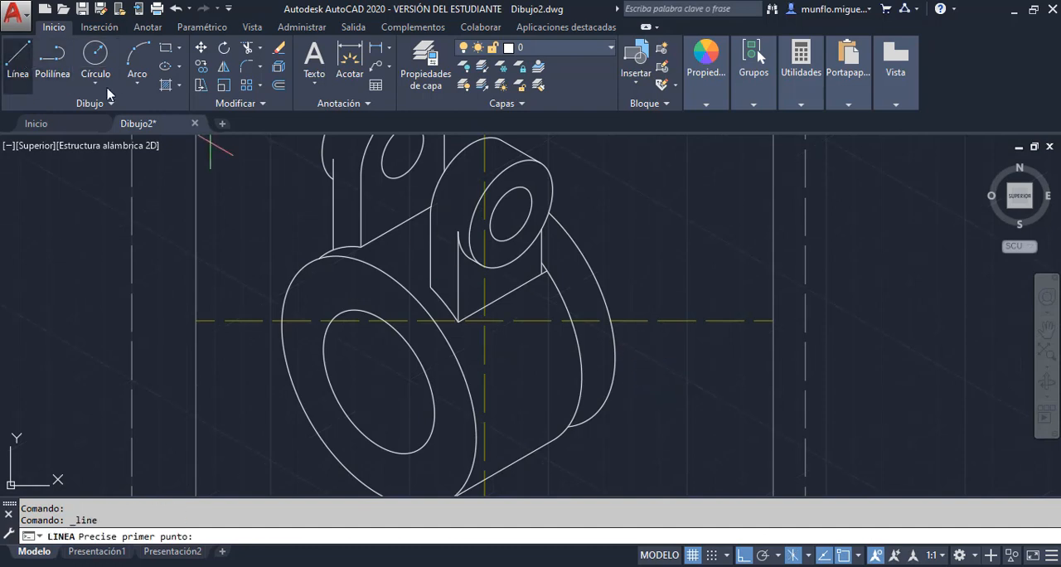
click(485, 321)
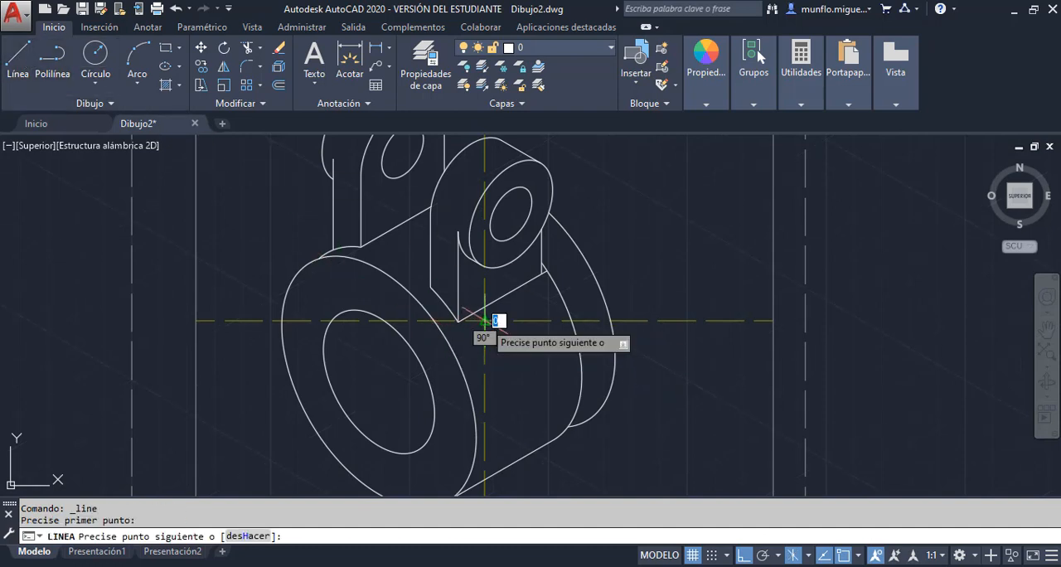
text(5)
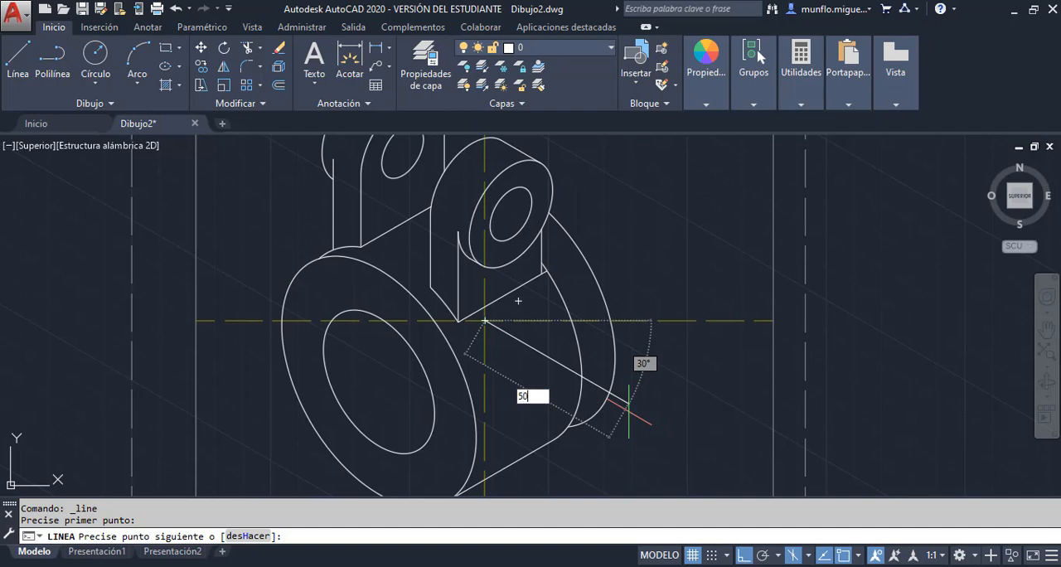
key(Return)
key(Escape)
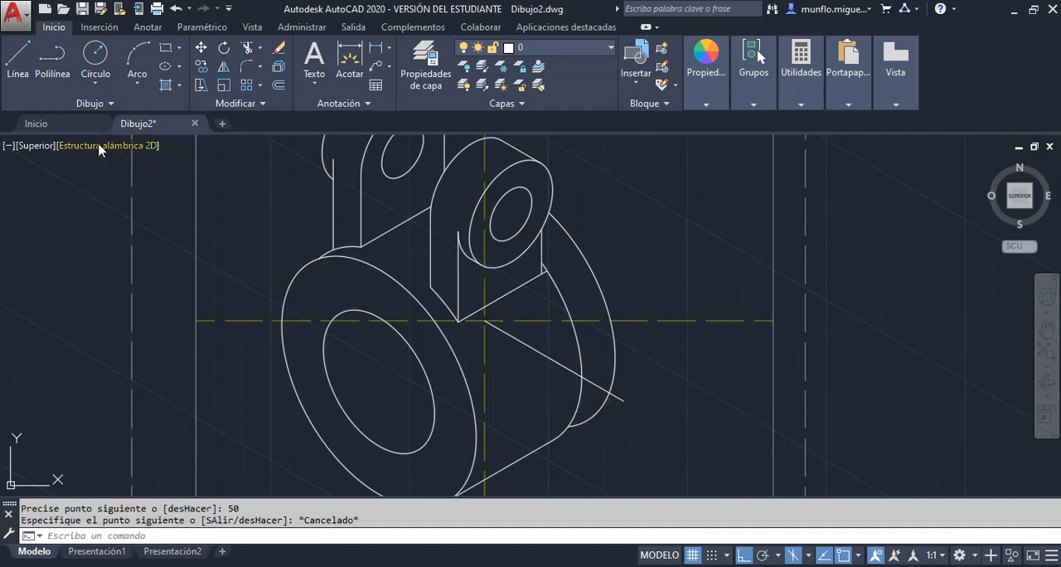
Draw a parallel 50-unit line at 330° from the centre of the rearmost flange arc
click(18, 56)
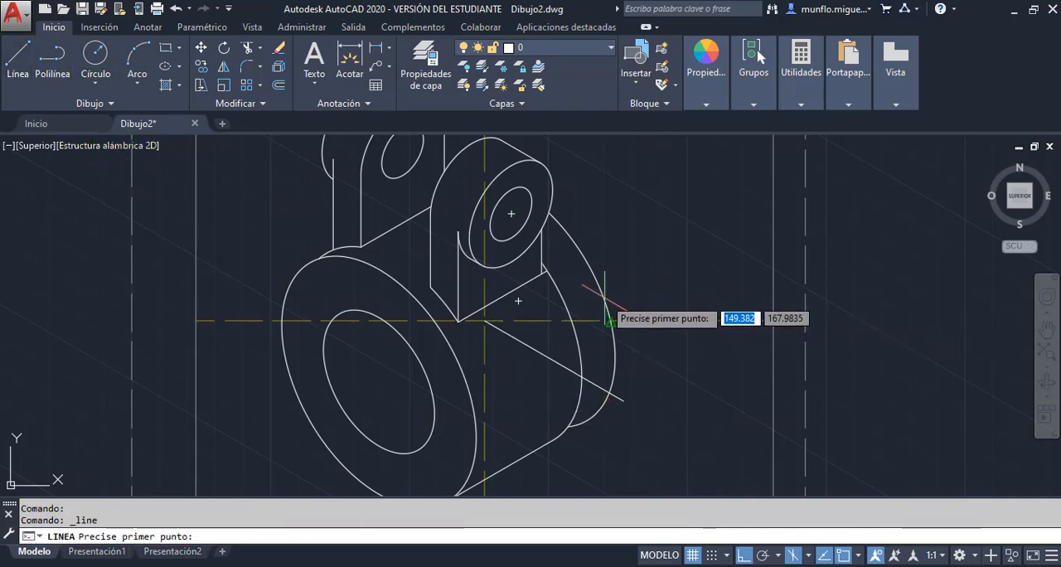
click(518, 300)
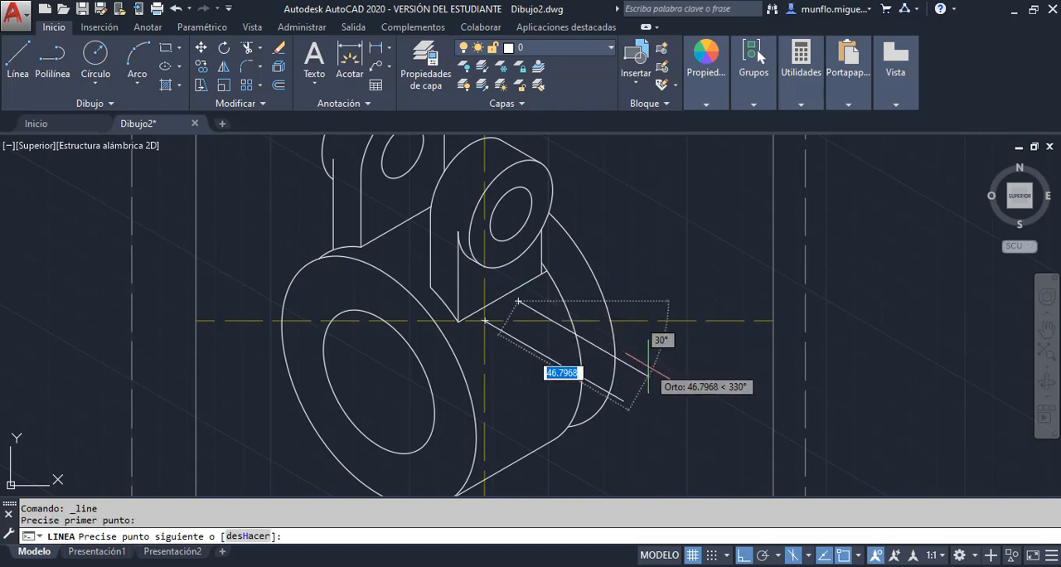
text(50)
key(Return)
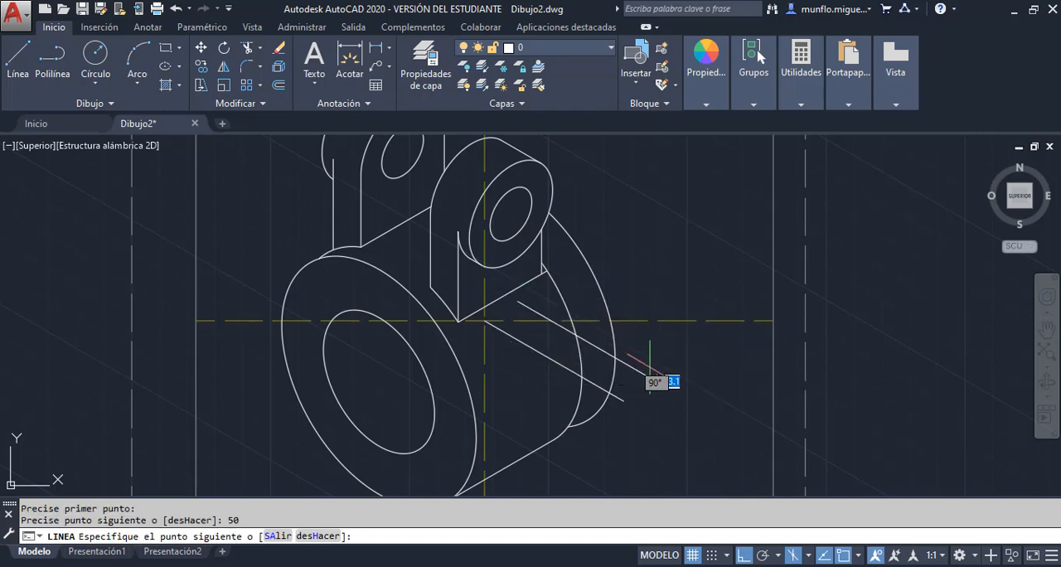
key(Escape)
scroll(662, 322, down, 2)
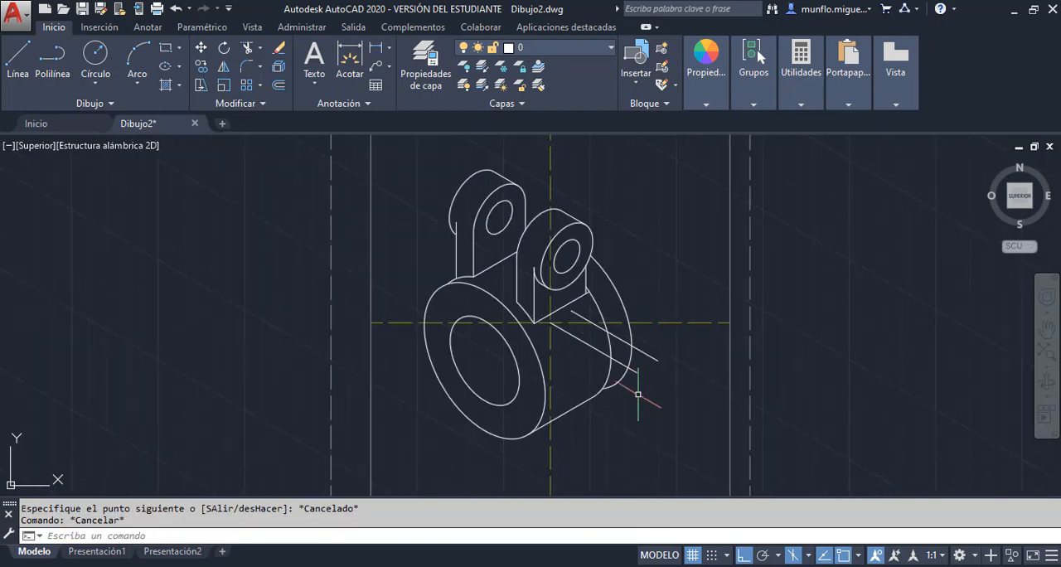
Check the flange dimensions in the PDF, and draw a 10-unit-radius isocircle at the end of the front 50-unit line
key(alt+Tab)
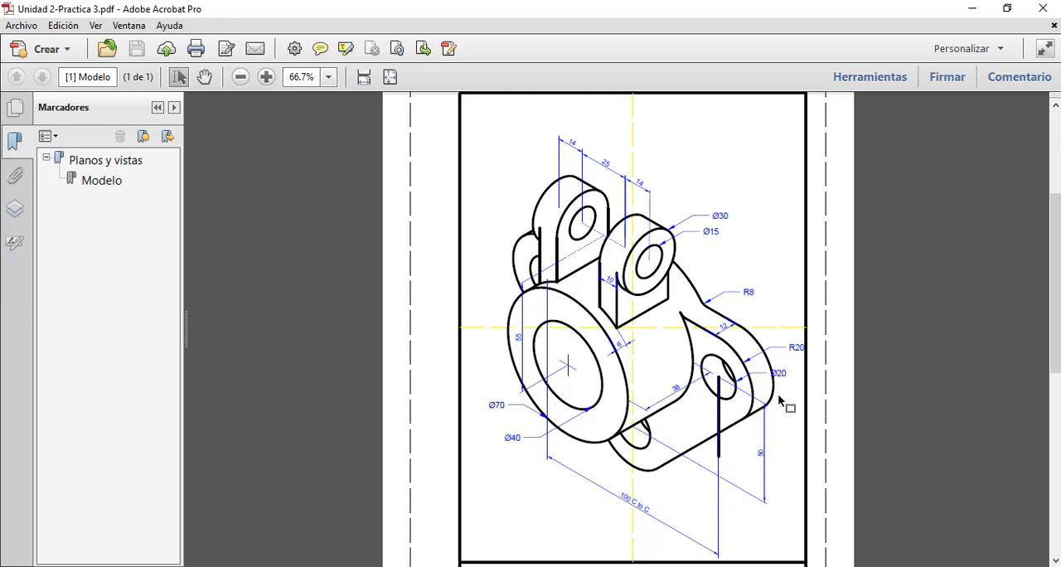
click(686, 566)
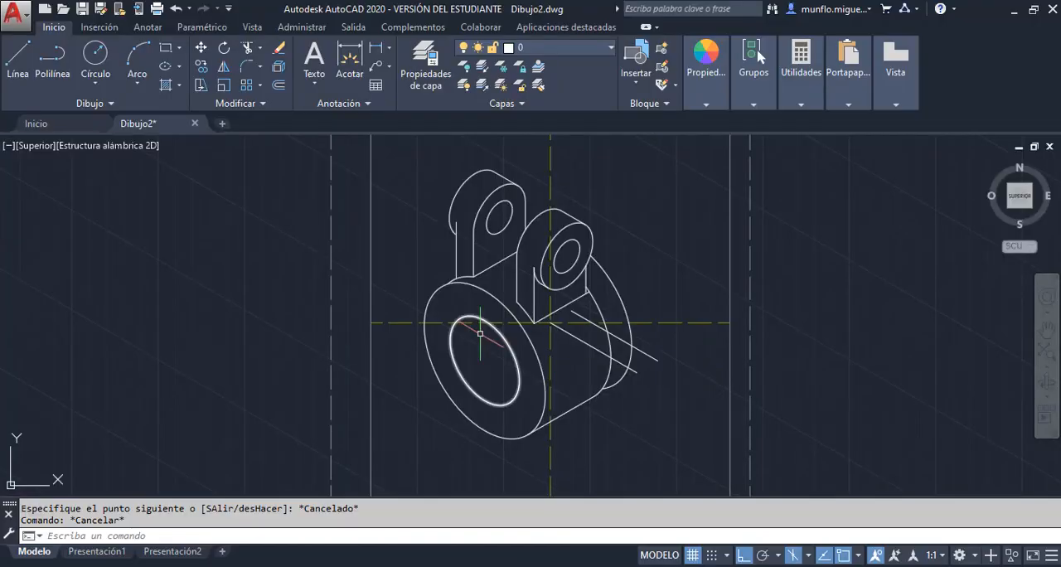
key(Escape)
scroll(653, 365, down, 2)
scroll(654, 369, up, 5)
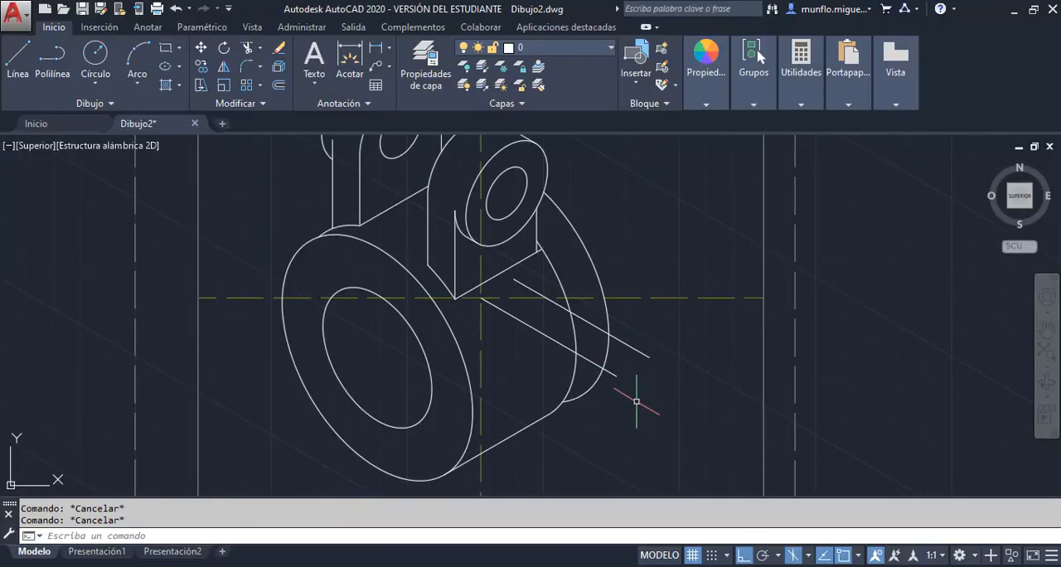
text(p)
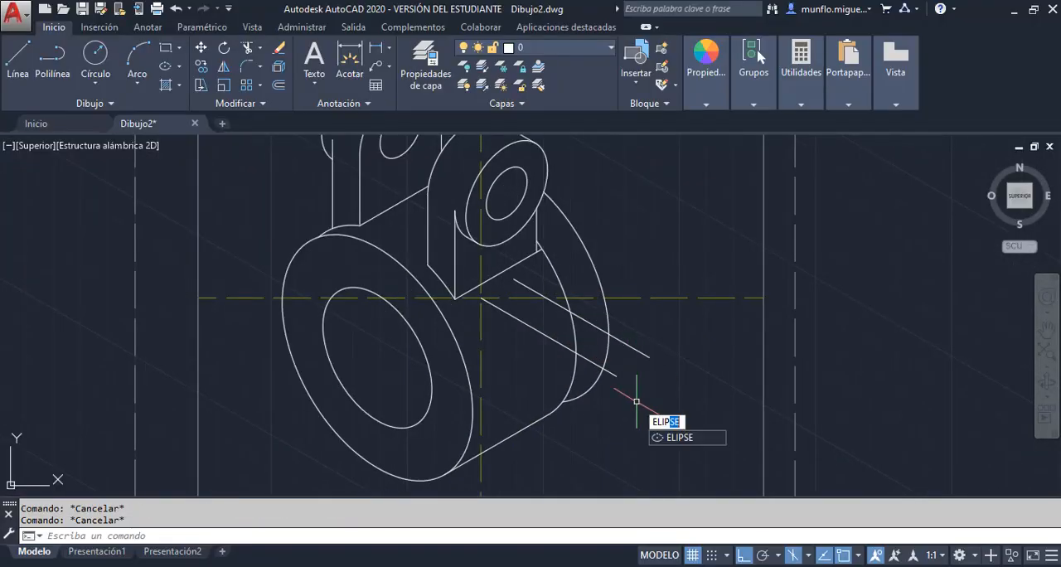
key(Return)
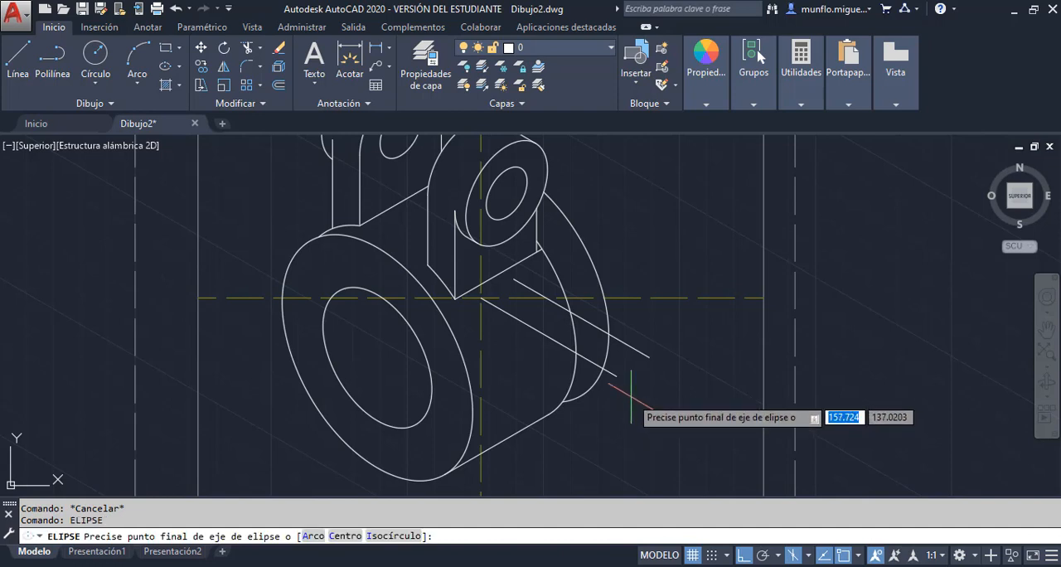
text(i)
key(Return)
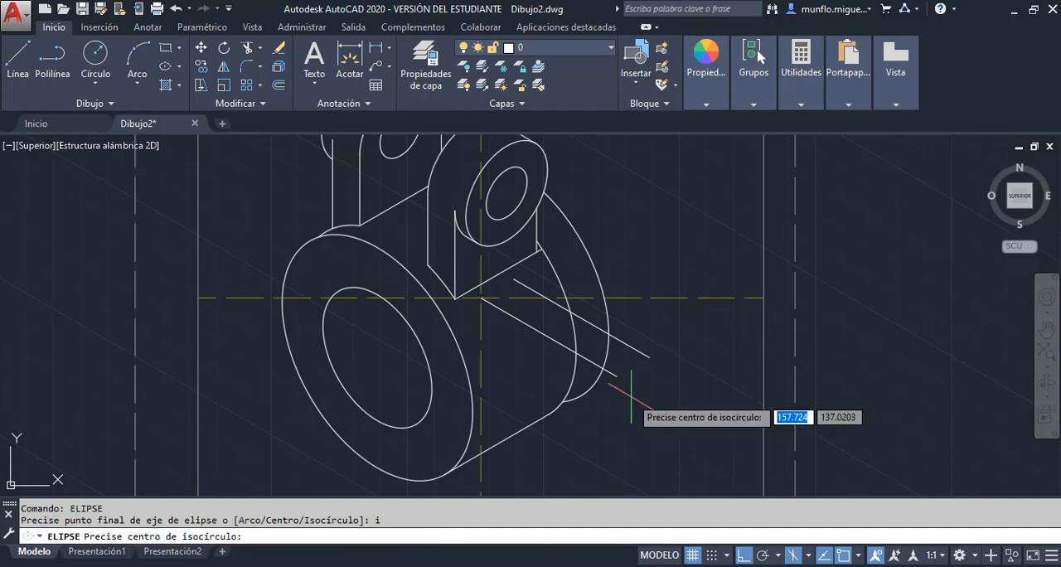
click(617, 375)
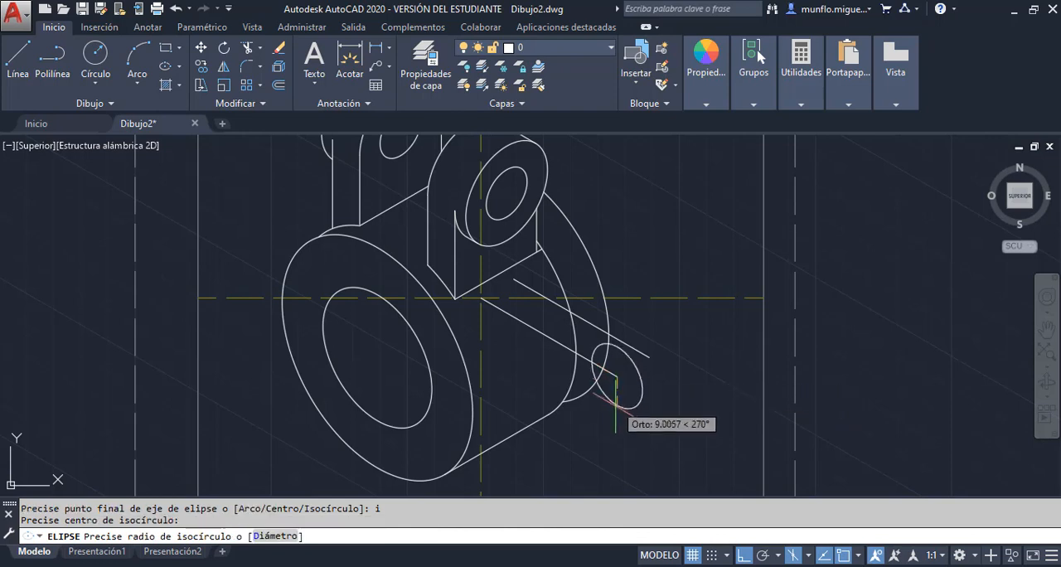
text(10)
key(Return)
key(Escape)
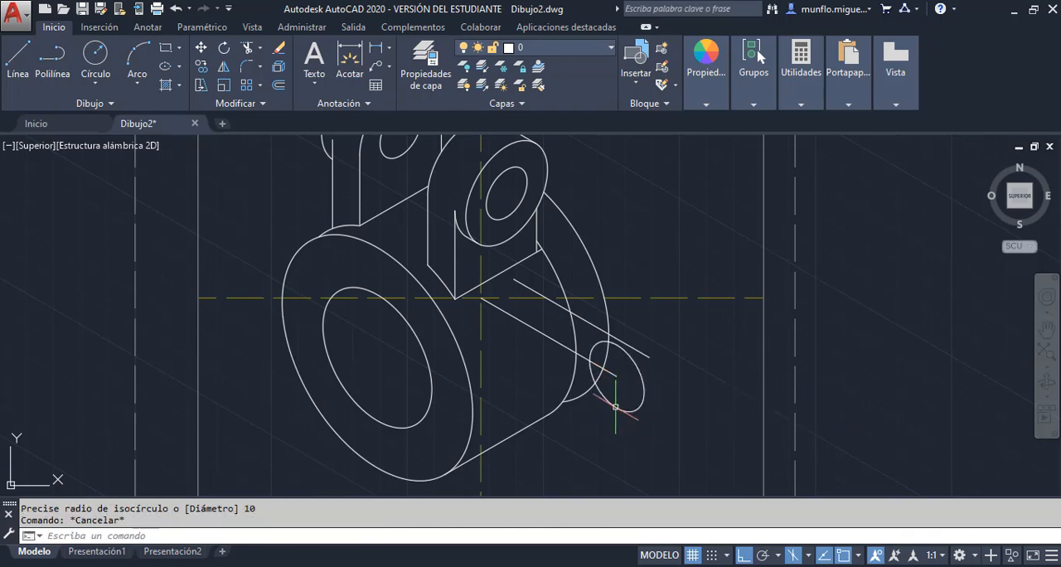
Draw a concentric isocircle with a radius of 20 around the flange's 10-unit-radius hole
text(elipse)
key(Return)
text(i)
key(Return)
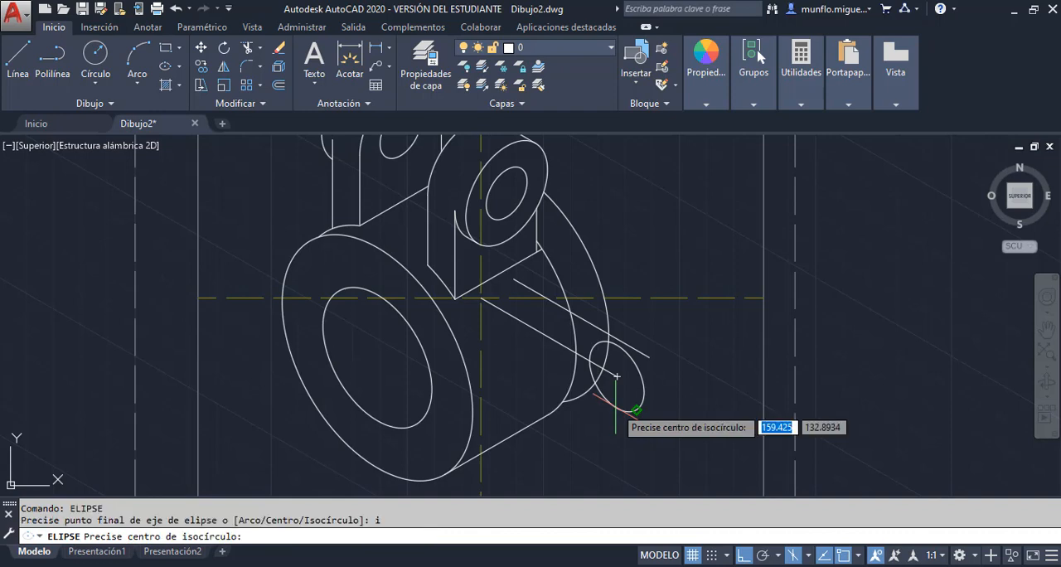
click(614, 375)
text(20)
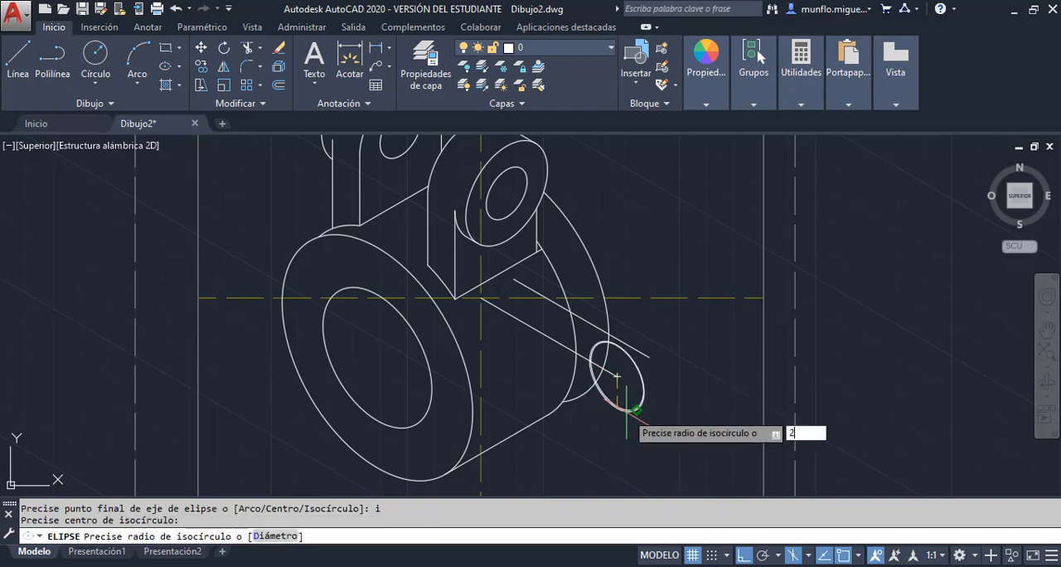
key(Return)
key(Escape)
key(Escape)
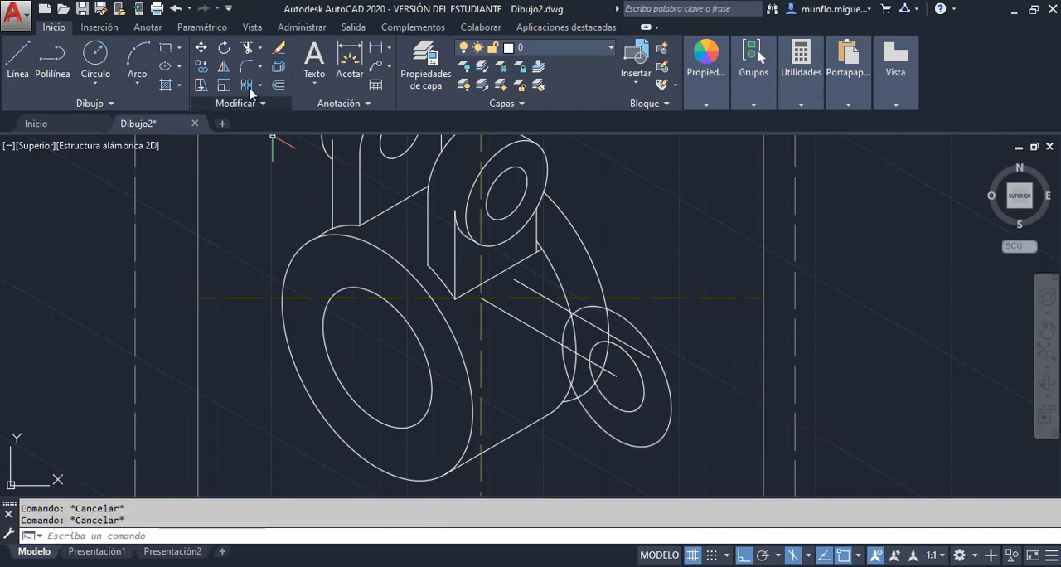
Copy both isocircles from the front 50-unit line's end to the rear line's end, and erase the two 50-unit guide lines
click(201, 67)
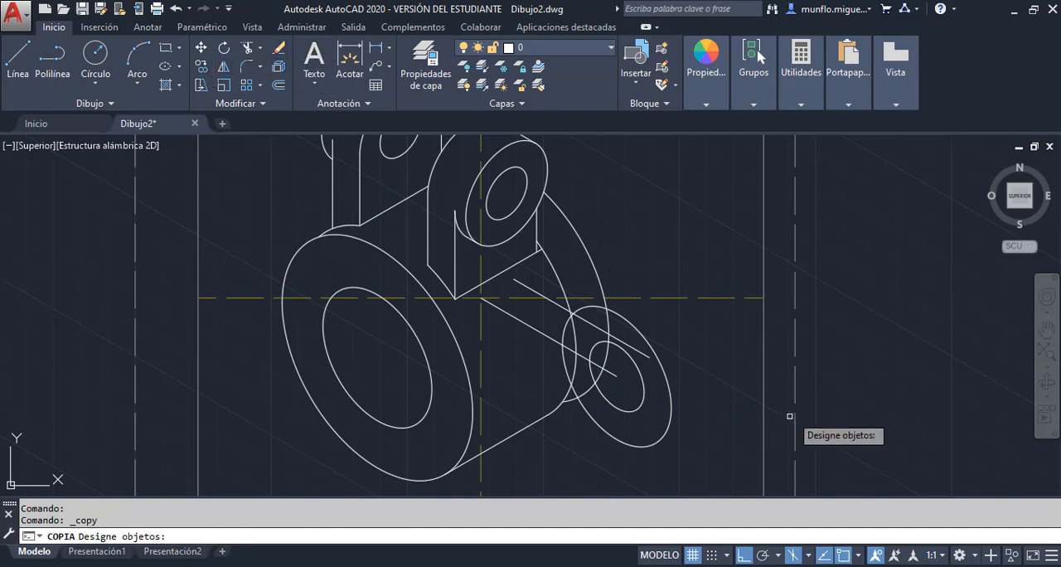
click(639, 399)
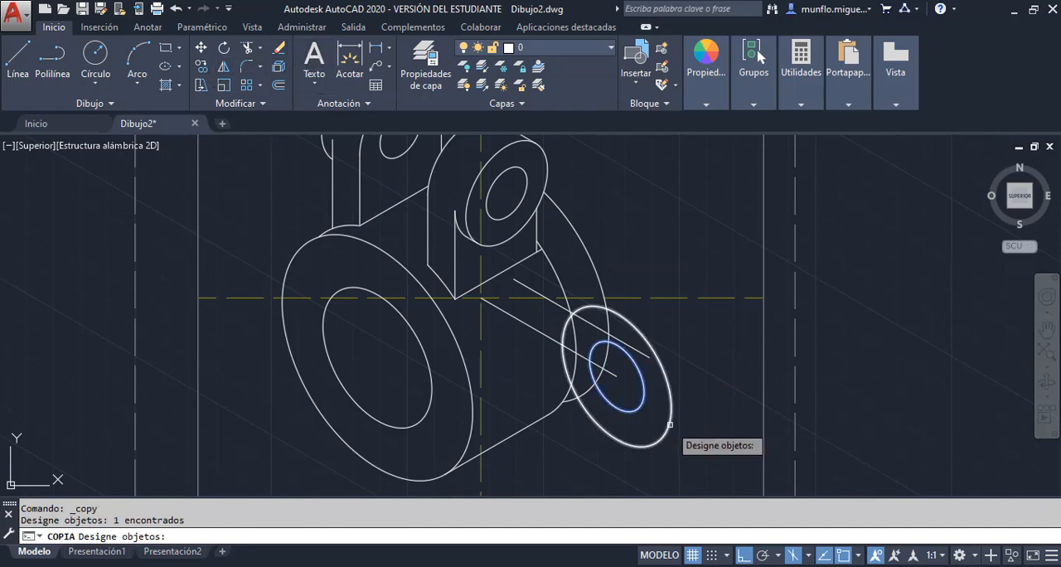
click(671, 421)
key(Return)
click(617, 376)
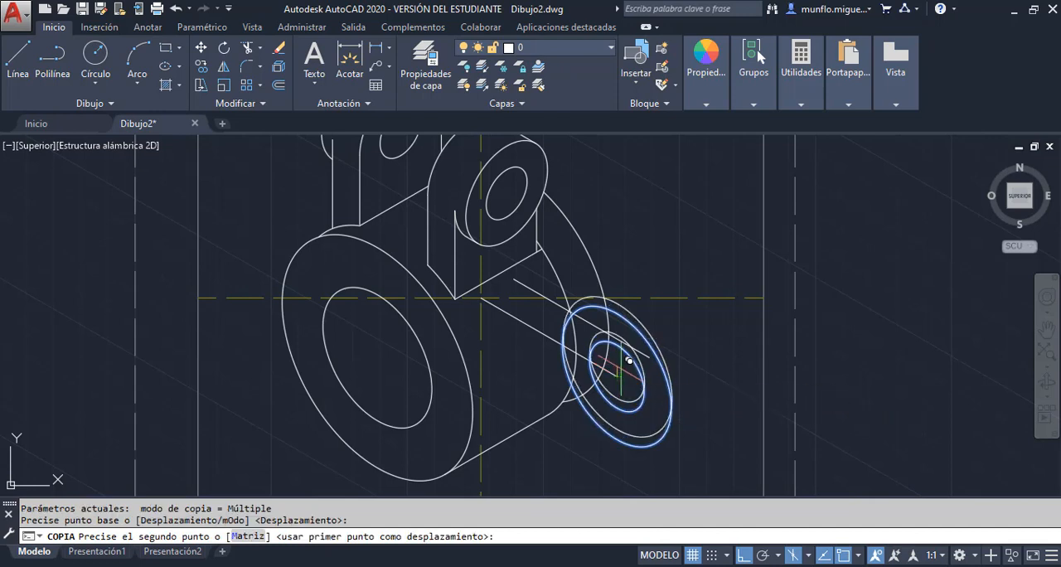
click(652, 356)
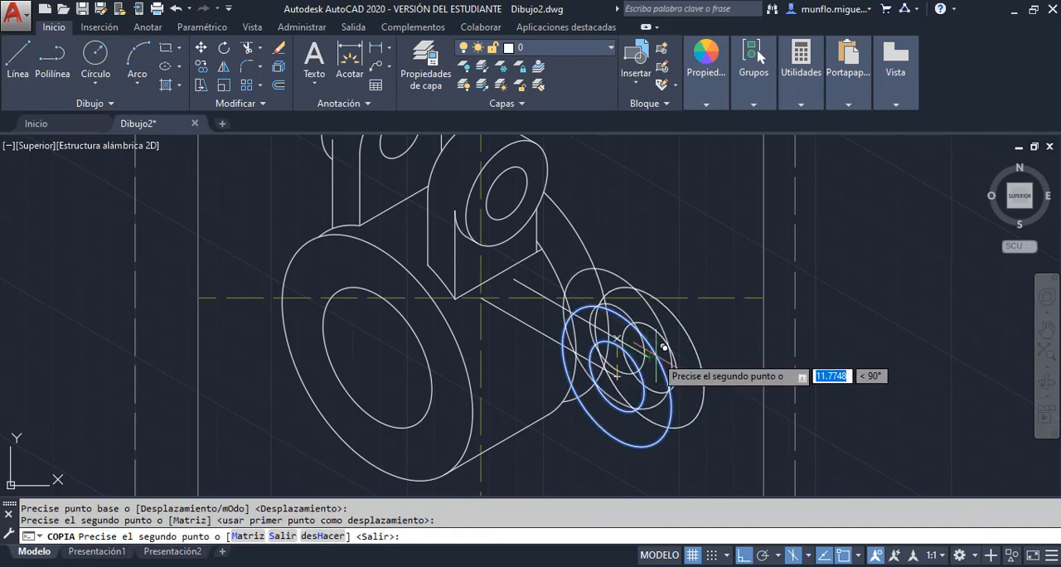
key(Escape)
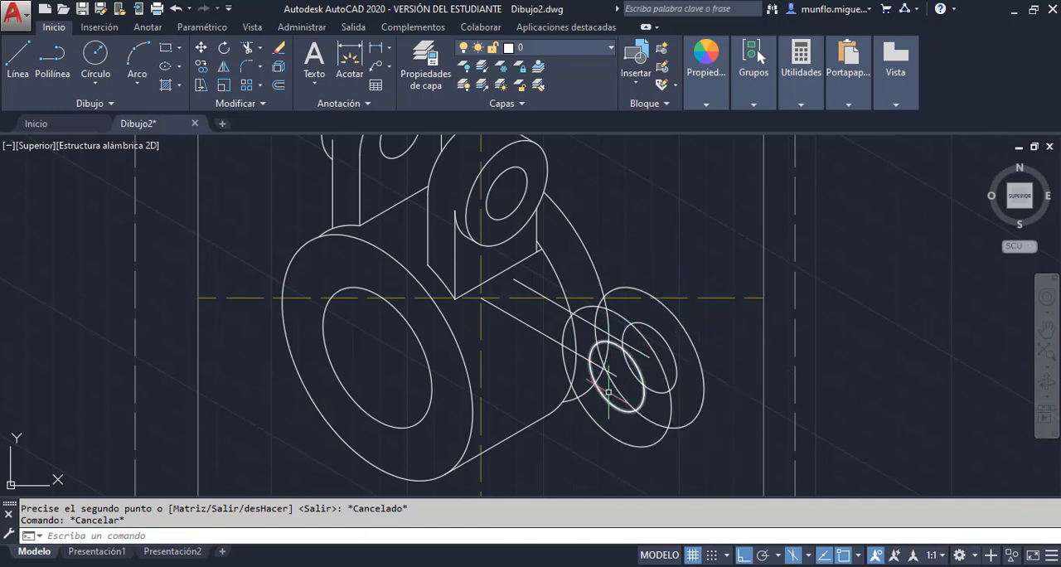
click(550, 338)
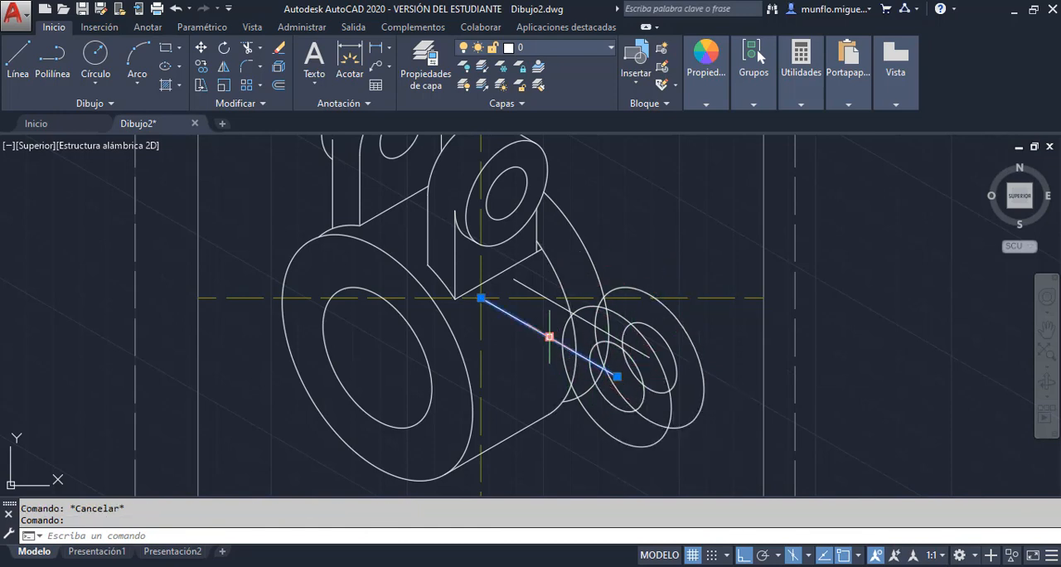
key(Delete)
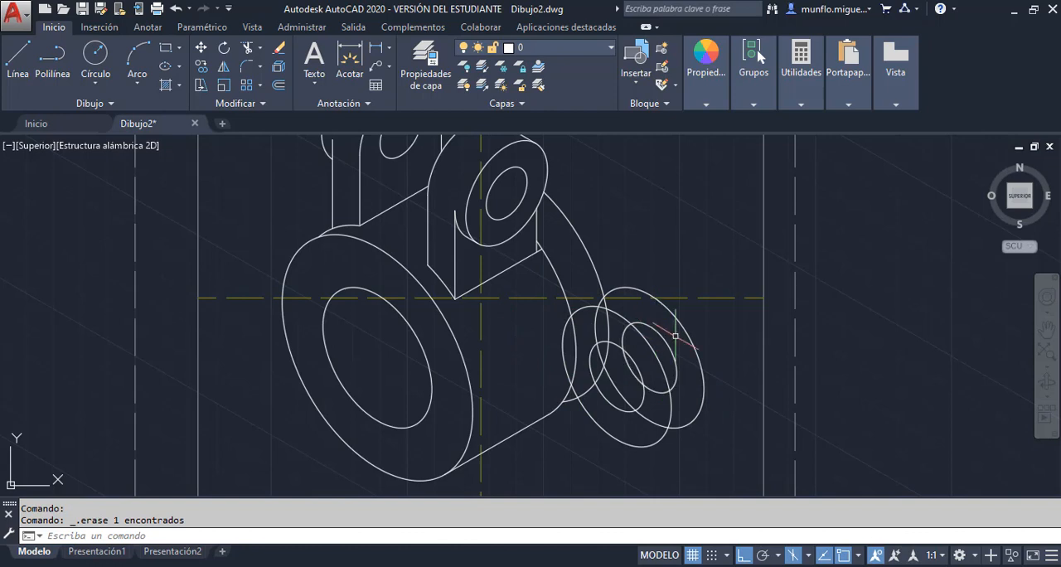
Draw a 20-unit line at 90° from the rear isocircles' centre, continuing at 150° past the rear flange arc
scroll(630, 257, up, 1)
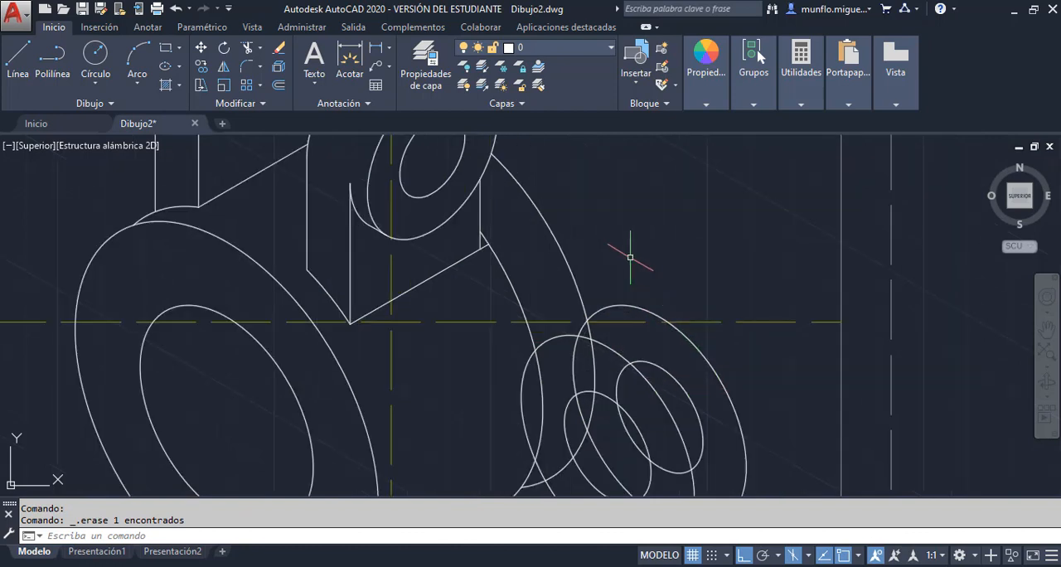
click(18, 57)
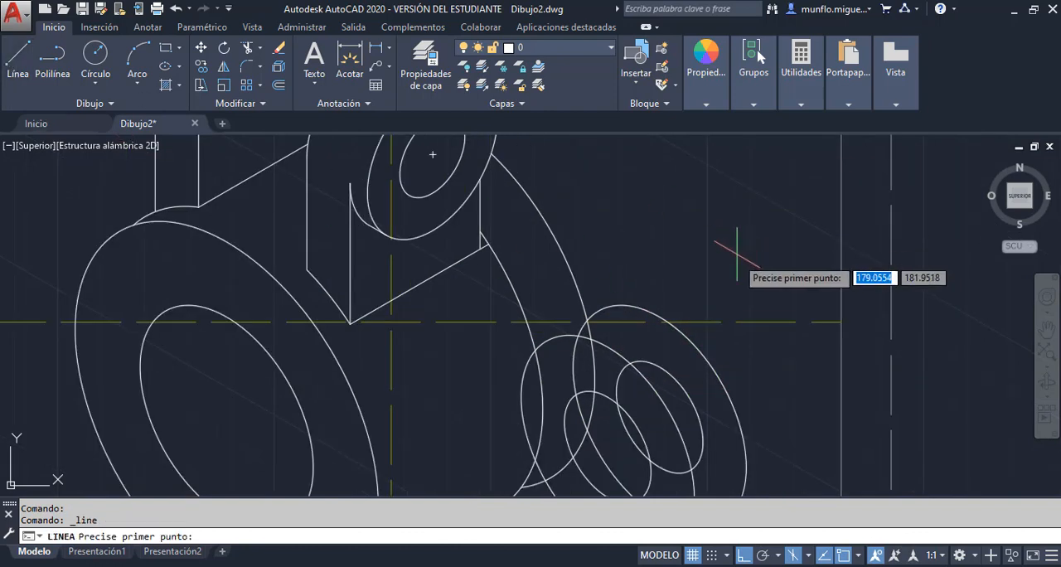
click(660, 416)
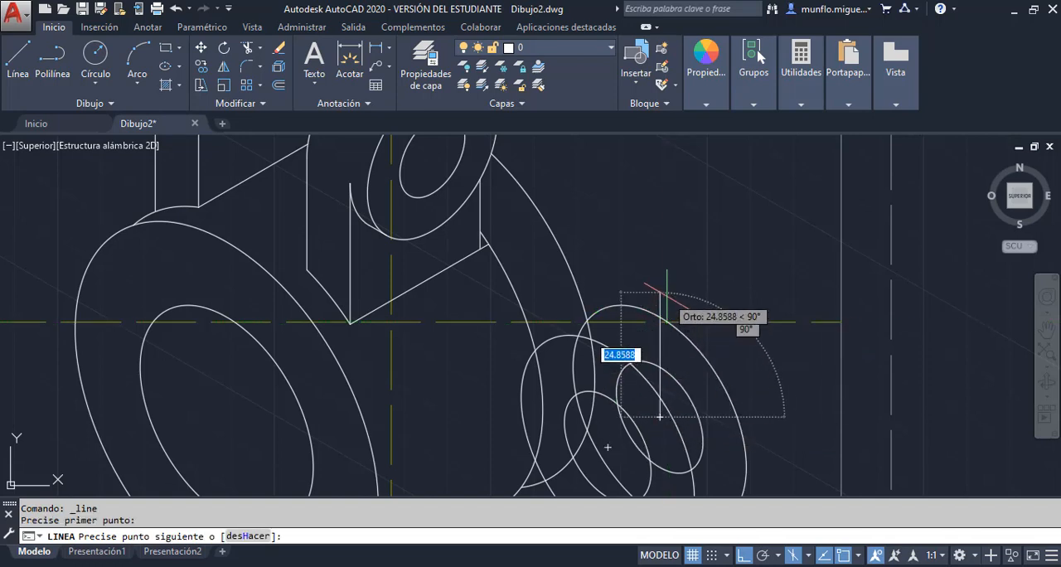
text(20)
key(Return)
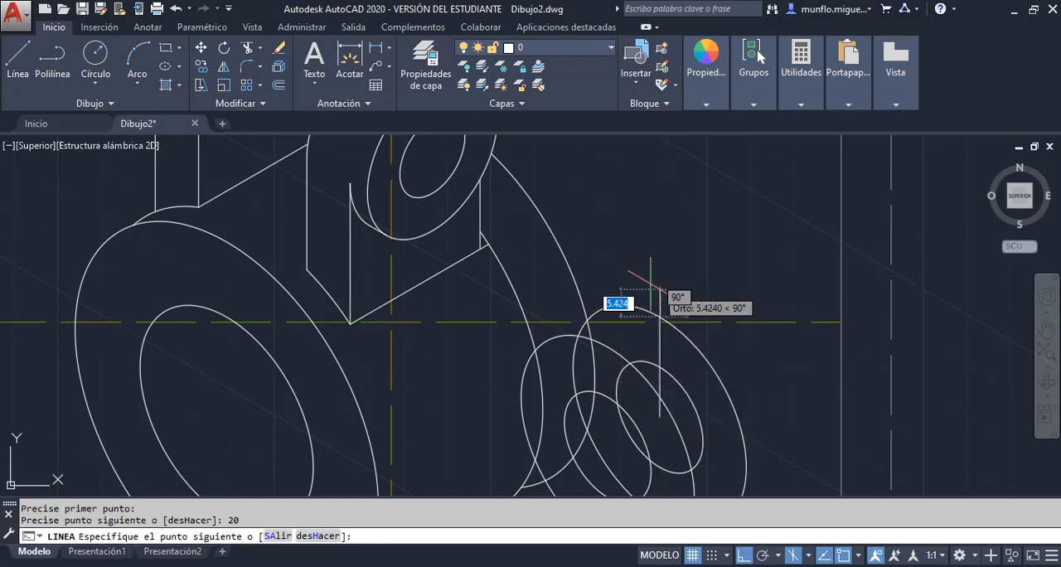
click(543, 249)
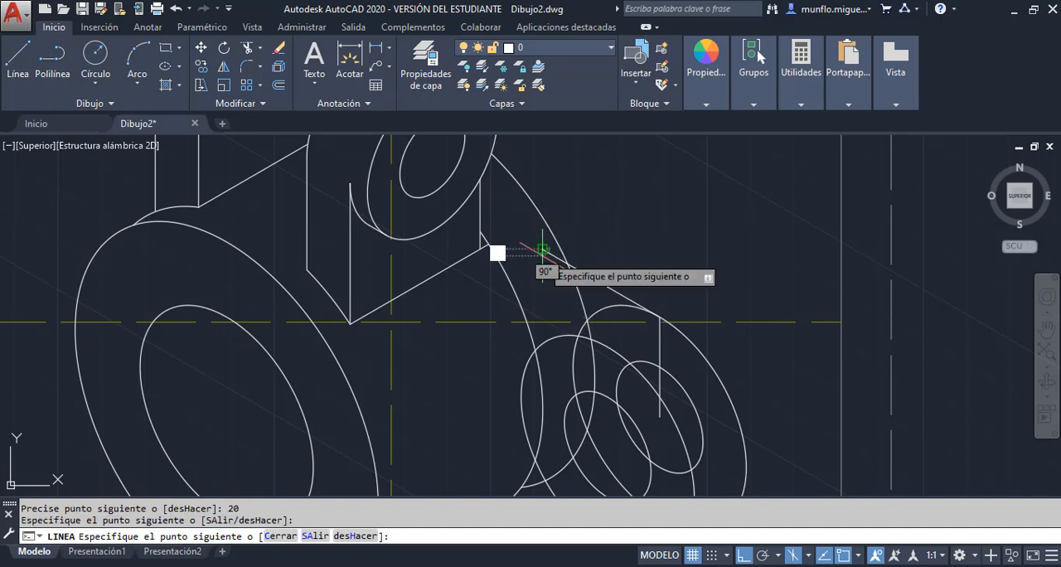
key(Escape)
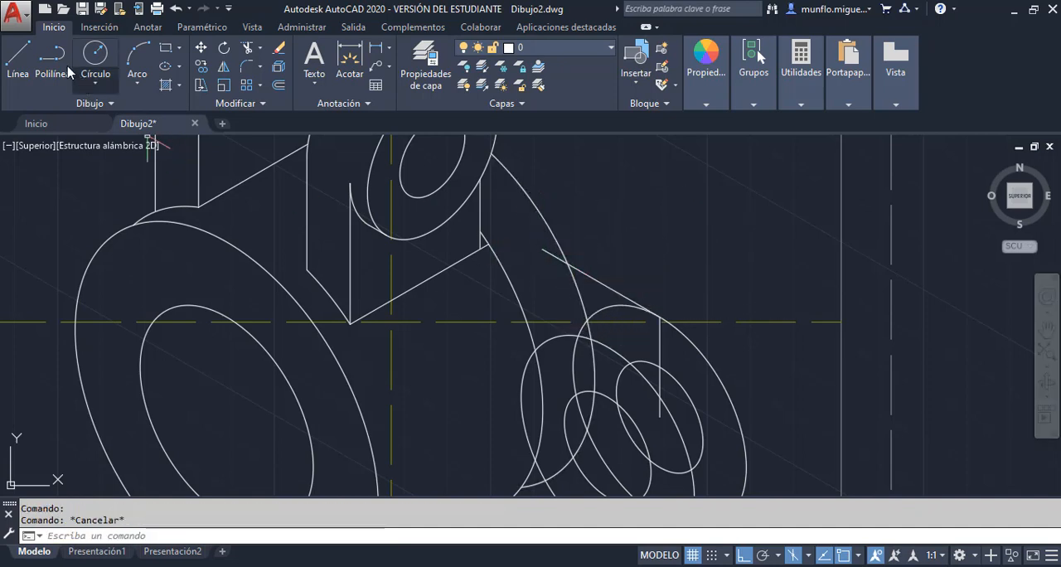
Draw a 20-unit line at 90° from the front isocircles' centre, continuing at 150° past the cylinder's rear arc
click(17, 73)
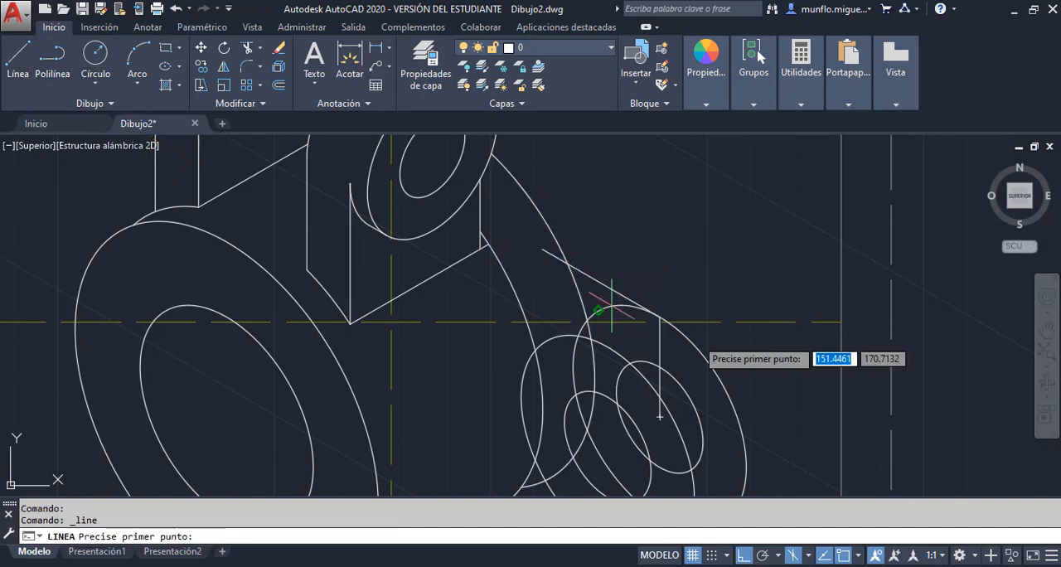
click(607, 446)
text(20)
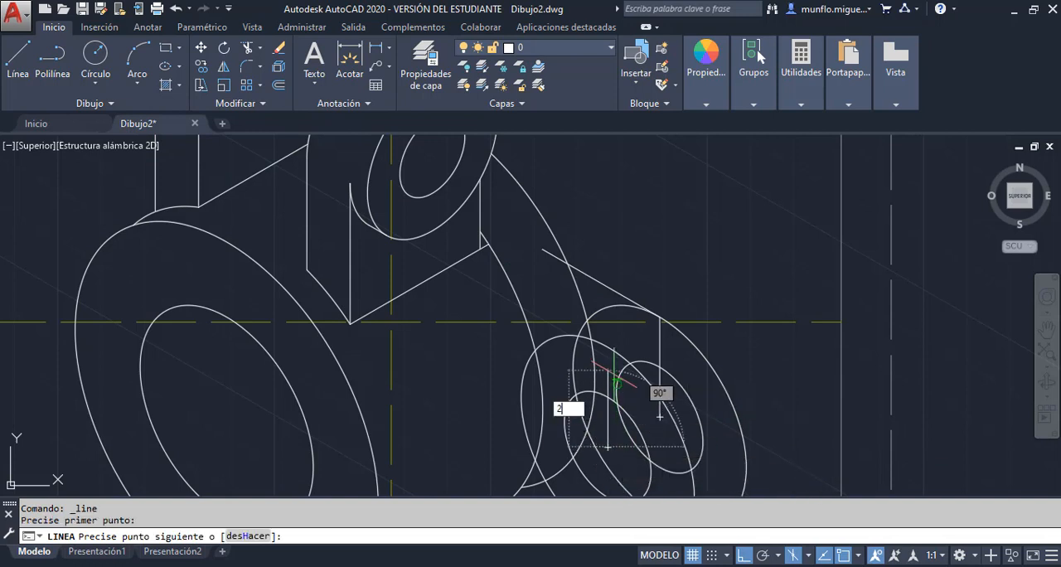
key(Return)
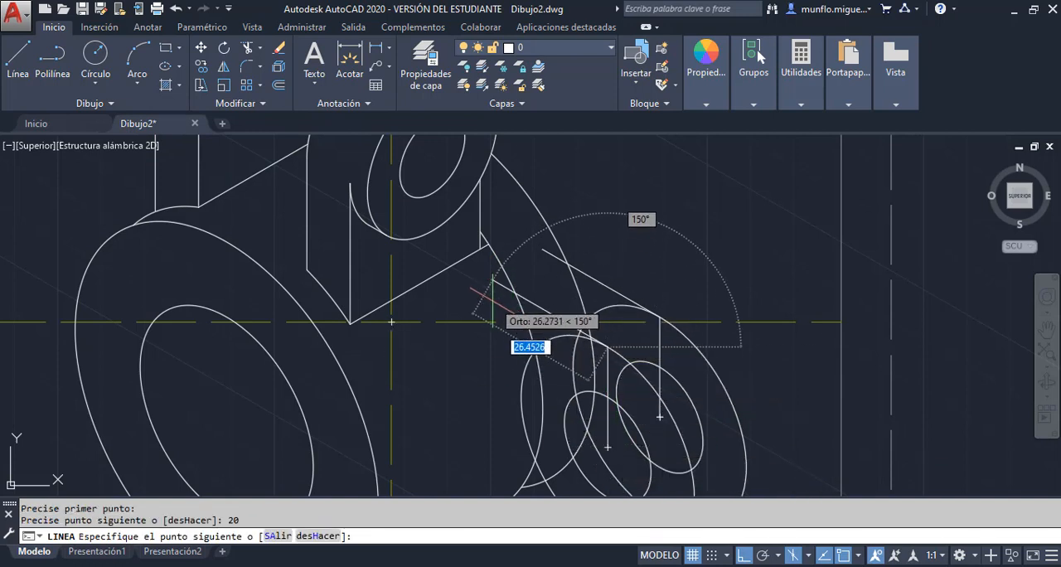
click(490, 279)
key(Escape)
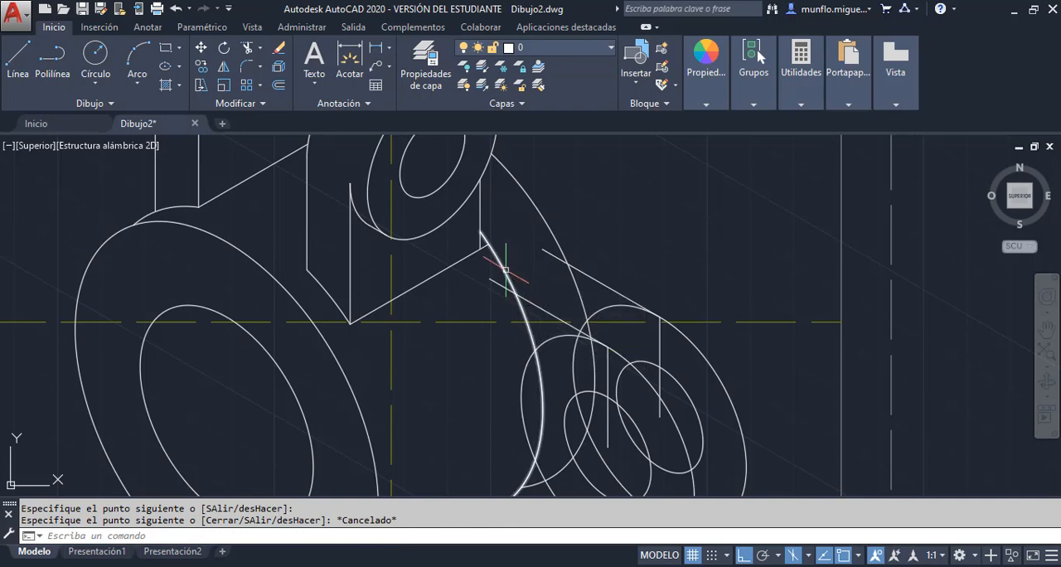
Erase the two vertical 20-unit guide lines at the front and rear isocircles
scroll(680, 259, up, 2)
scroll(675, 273, down, 6)
scroll(668, 278, up, 2)
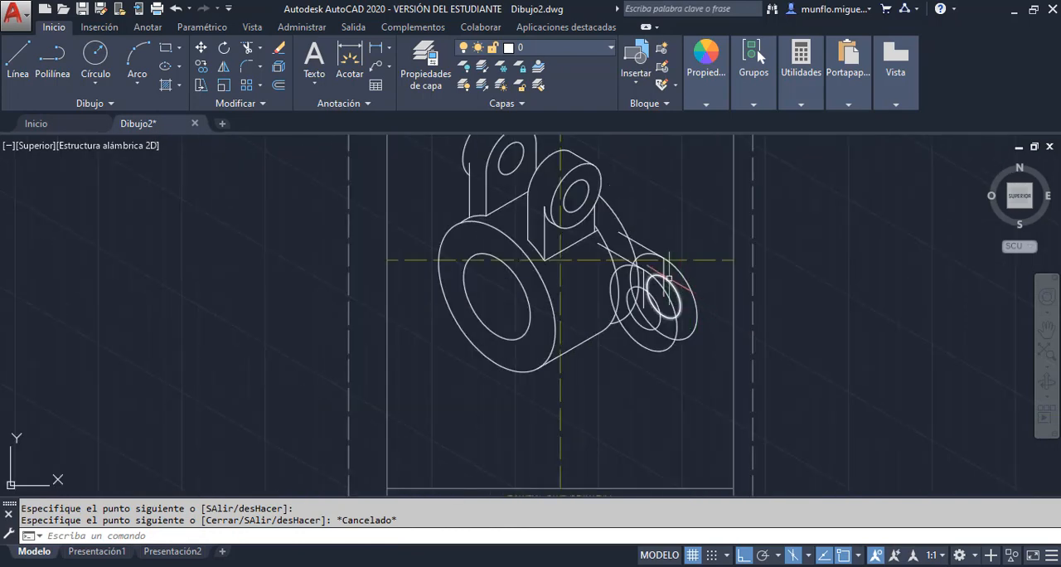
scroll(669, 278, up, 4)
click(653, 257)
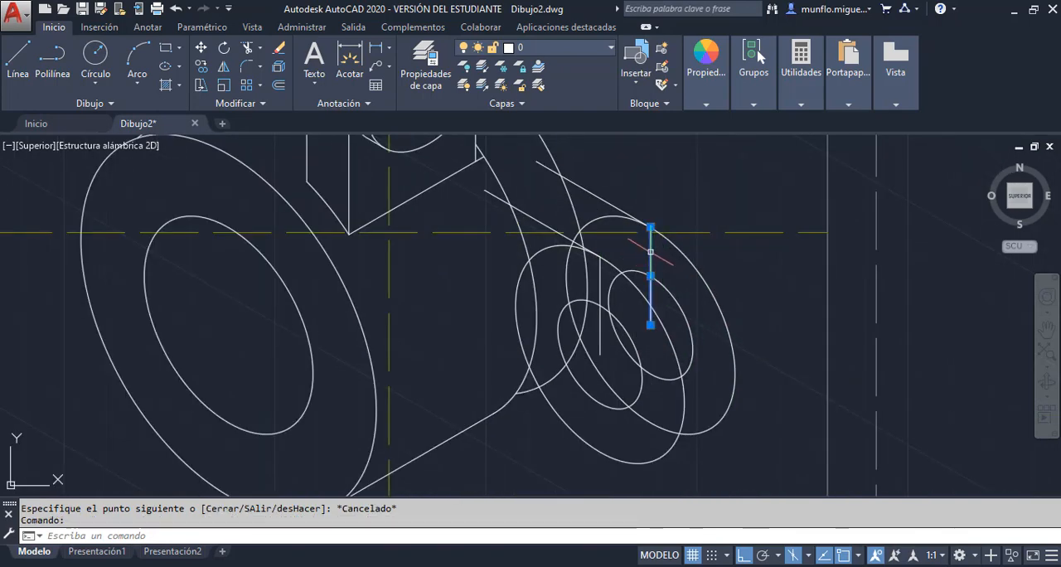
key(Delete)
click(598, 286)
key(Delete)
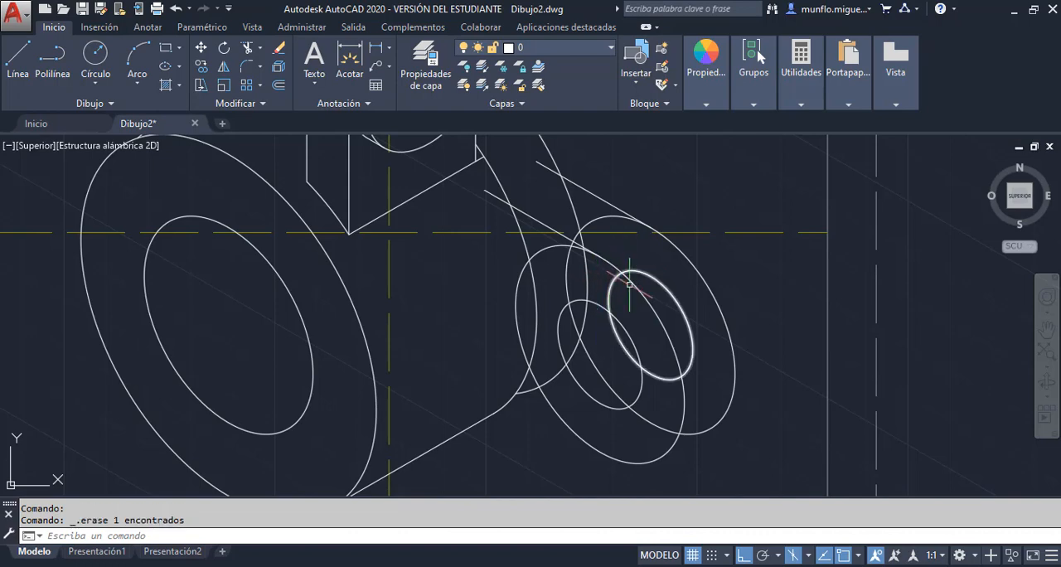
Trim the overhanging ends of the two flange edges and the arc portions at their intersections
scroll(630, 284, up, 2)
scroll(631, 285, down, 5)
scroll(587, 184, up, 4)
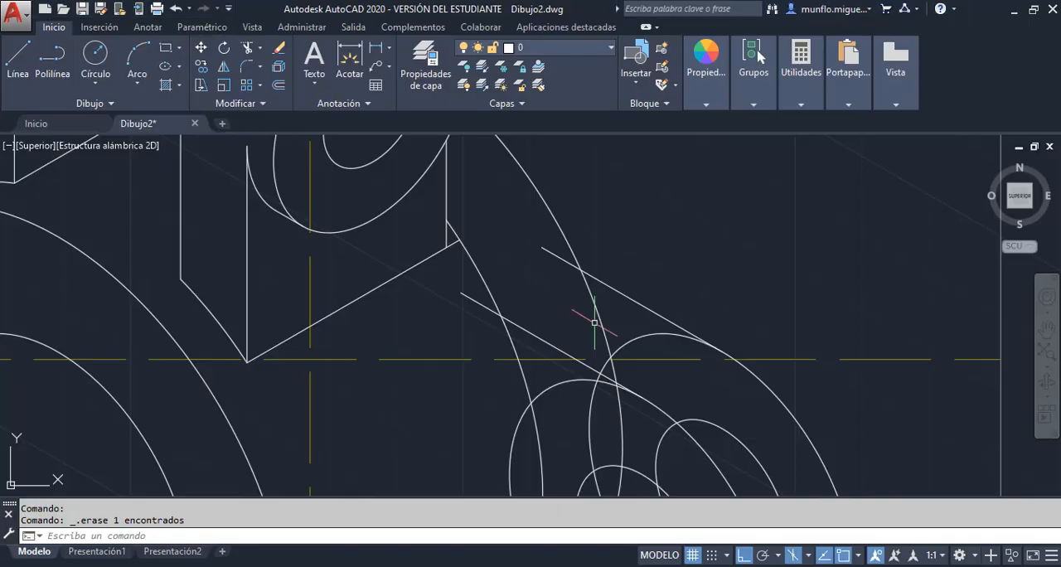
click(247, 47)
key(Return)
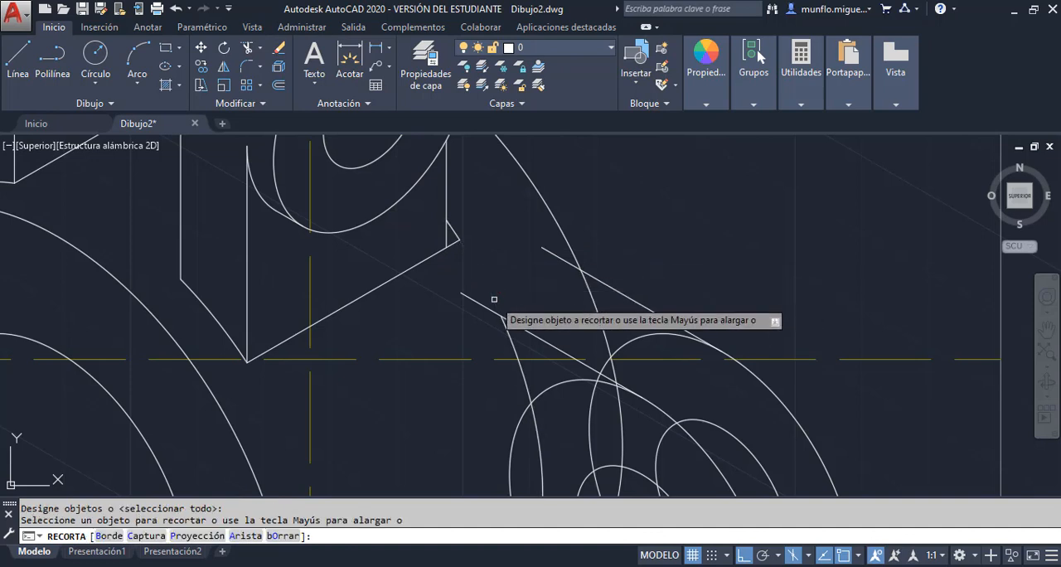
click(557, 263)
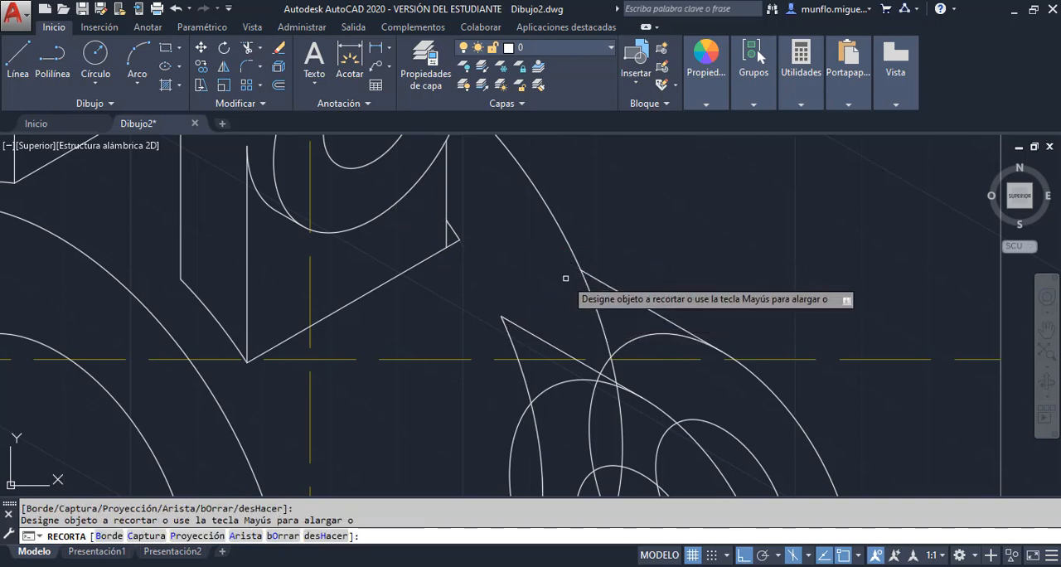
click(601, 318)
key(Escape)
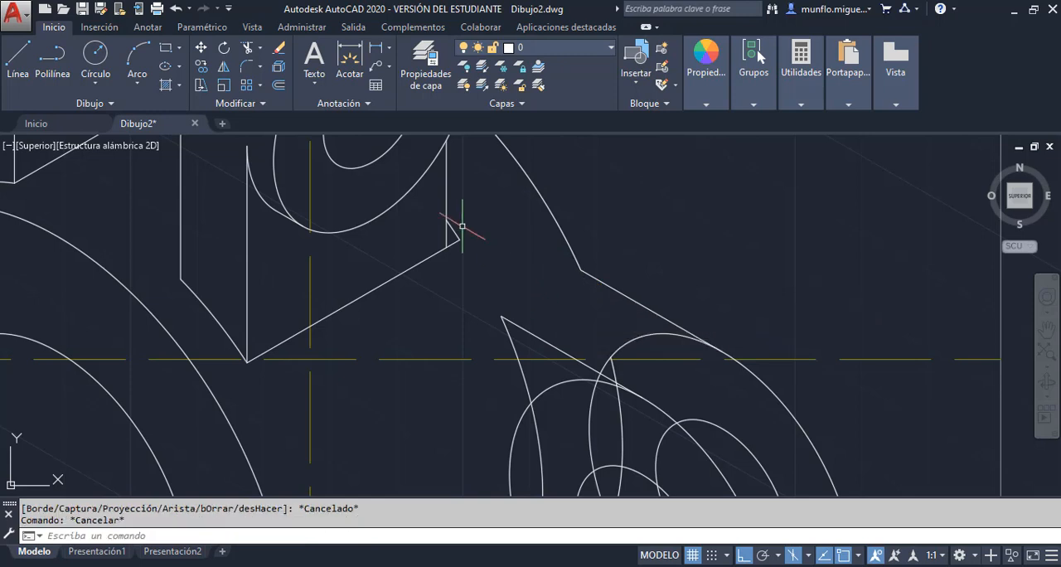
Erase the leftover arc fragment at the front lug's lower corner and trim the overhanging end of its bottom edge
click(457, 232)
key(Delete)
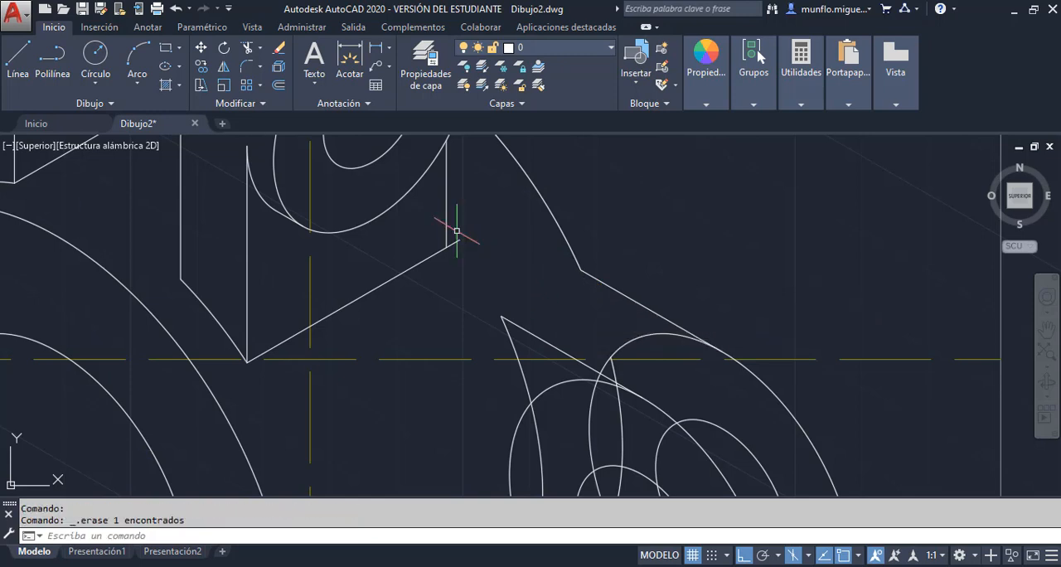
click(246, 49)
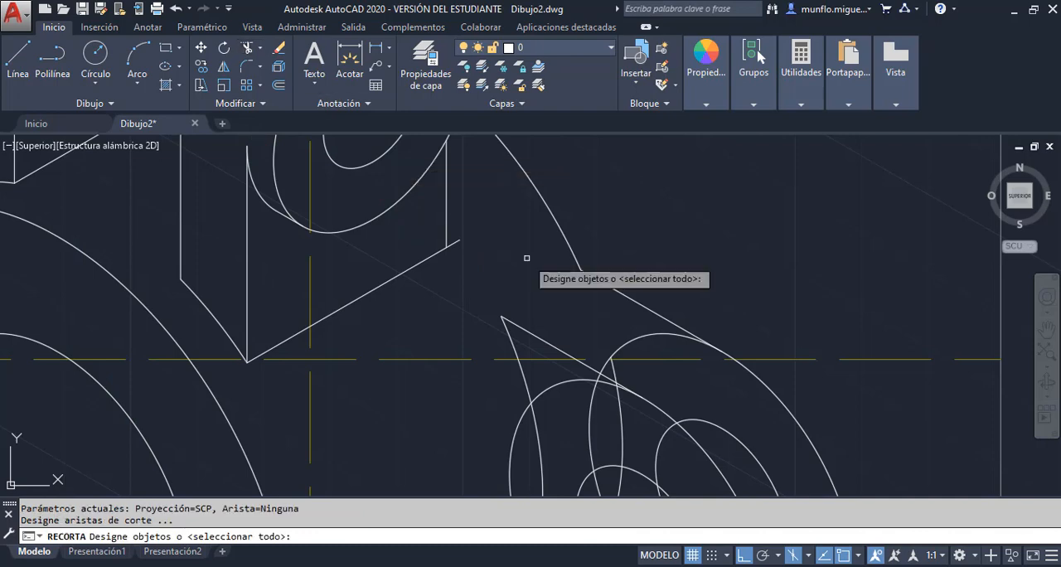
key(Return)
key(Escape)
scroll(506, 247, down, 5)
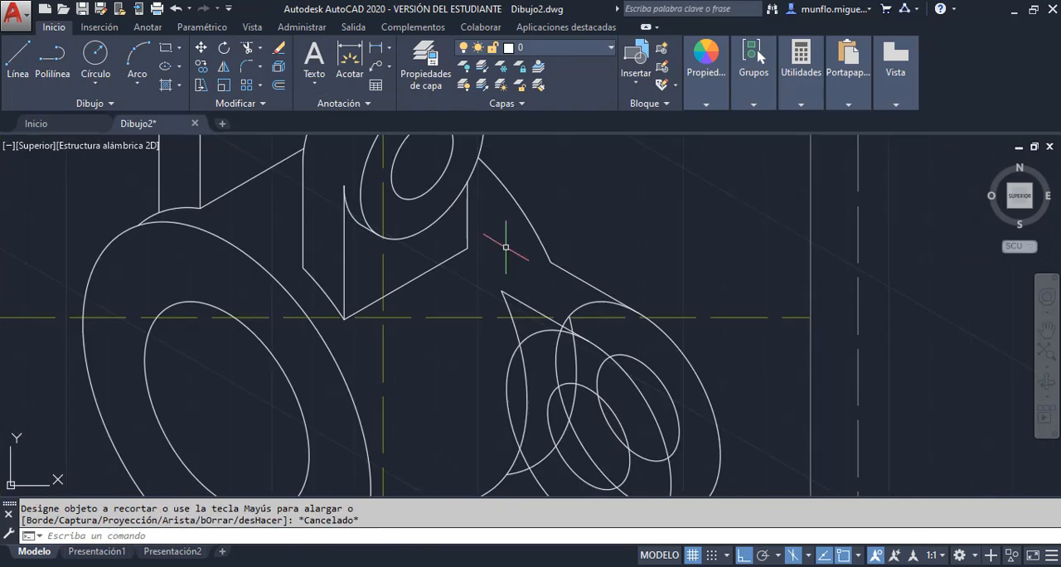
Erase the rear flange arc segment that crosses the isocircles of the ear
scroll(518, 286, up, 4)
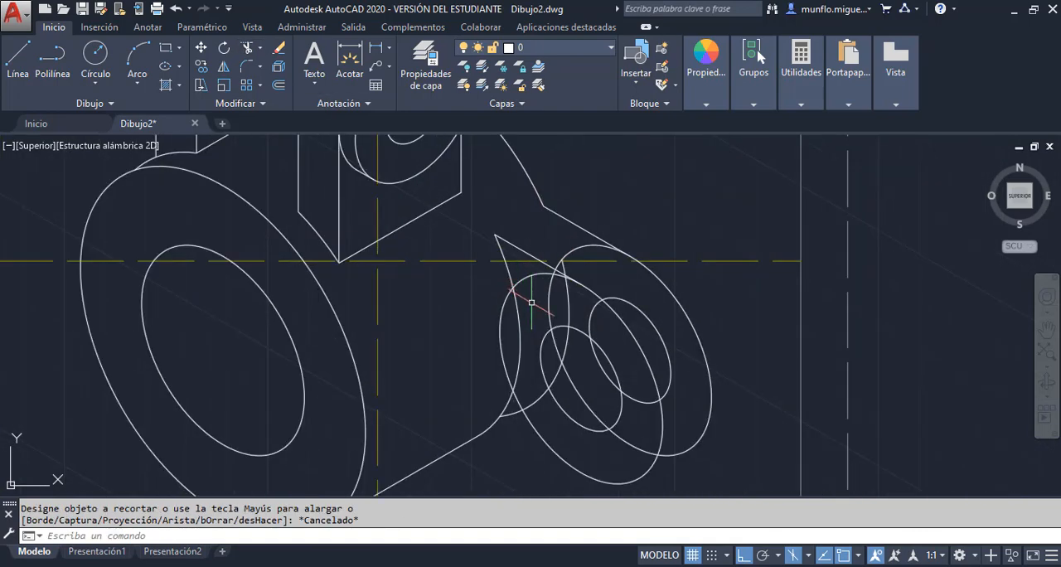
scroll(535, 308, up, 2)
scroll(544, 357, down, 3)
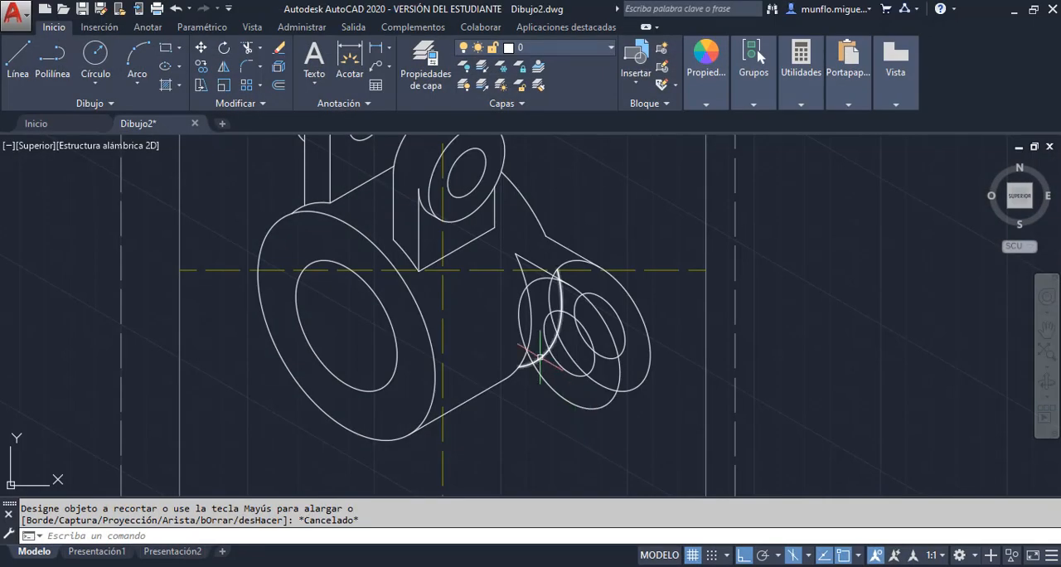
click(540, 357)
key(Delete)
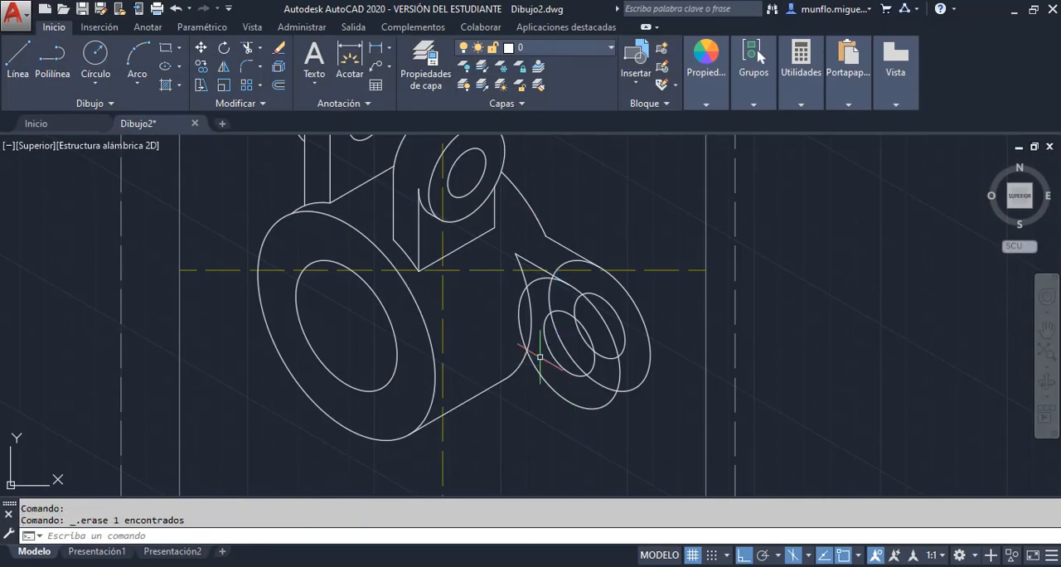
Draw a line joining the lower curves of the ear's front and rear outer isocircles
scroll(624, 306, up, 2)
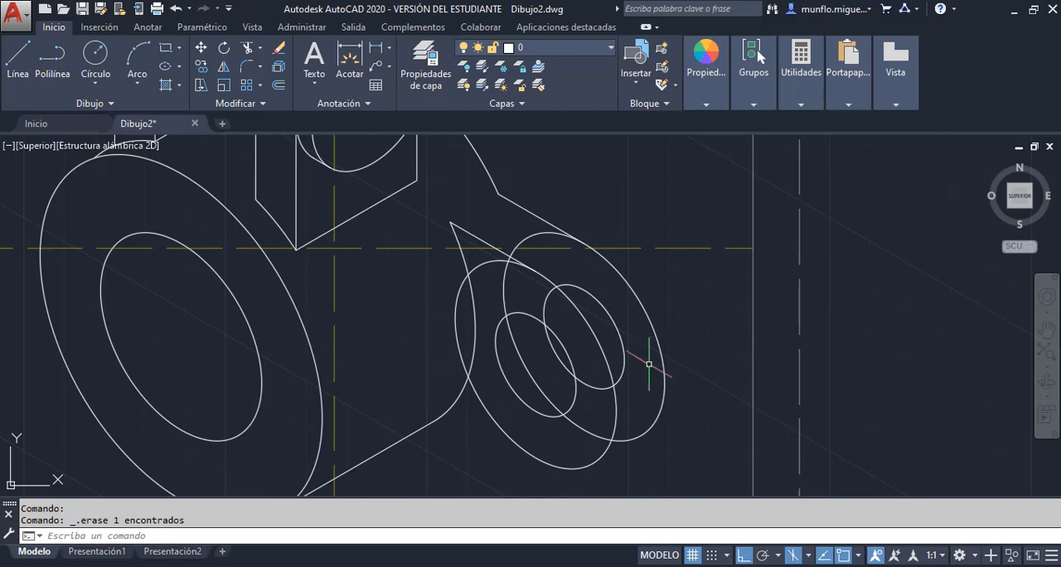
scroll(649, 364, down, 2)
scroll(644, 451, up, 2)
scroll(651, 426, down, 1)
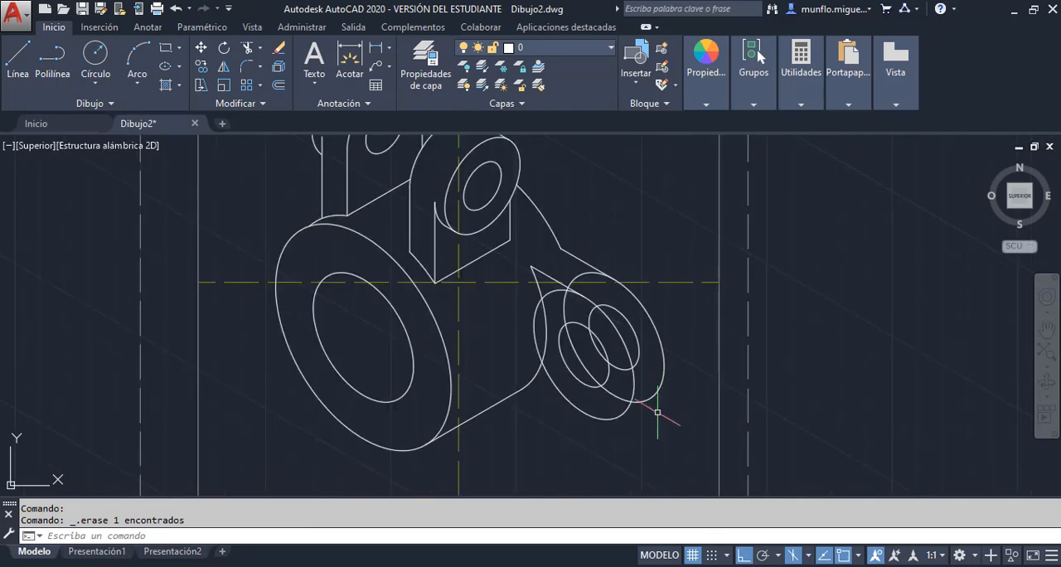
scroll(658, 412, down, 1)
scroll(647, 475, up, 1)
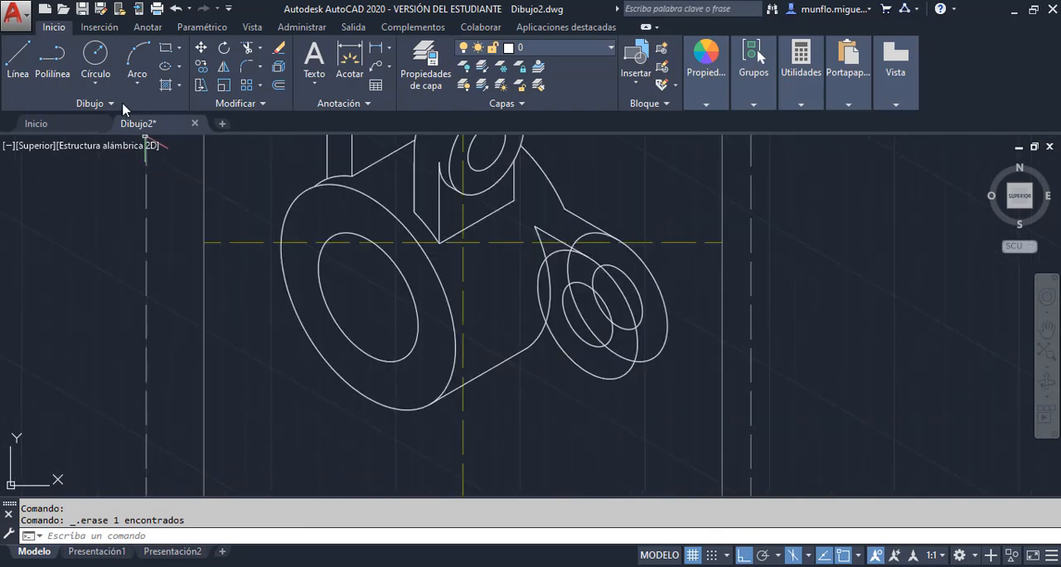
click(16, 63)
click(635, 386)
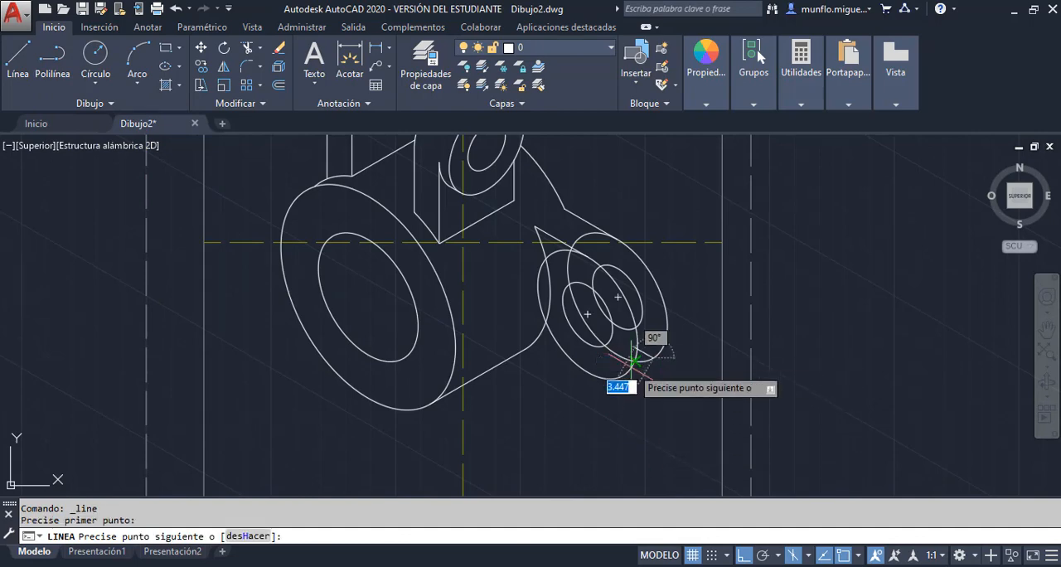
click(624, 377)
key(Escape)
key(Escape)
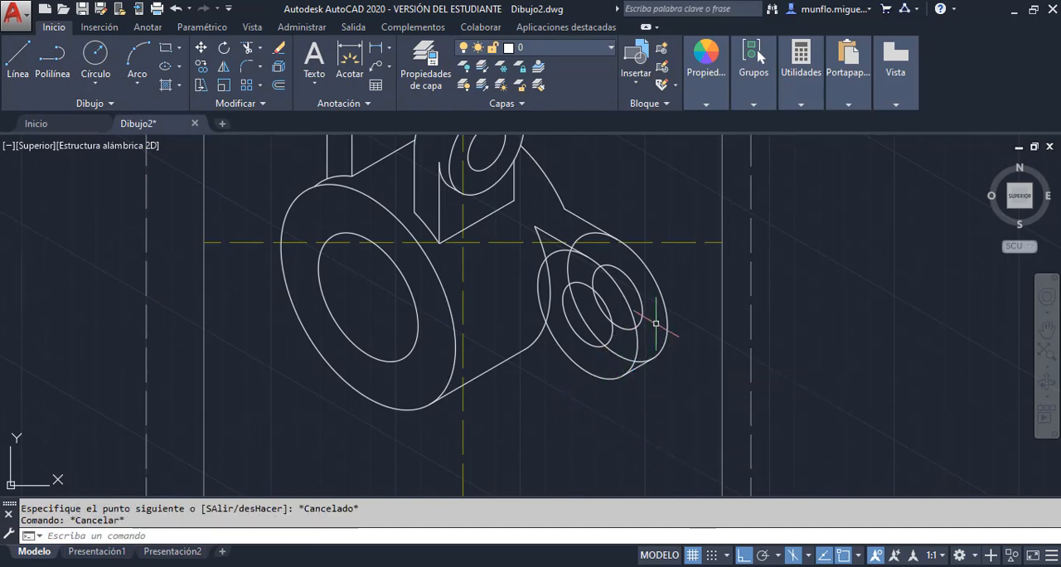
Trim the hidden portions of the ear's rear outer isocircle and rear hole, erasing the outer arc piece left inside the front face
scroll(655, 323, down, 3)
scroll(666, 317, up, 7)
scroll(656, 332, down, 5)
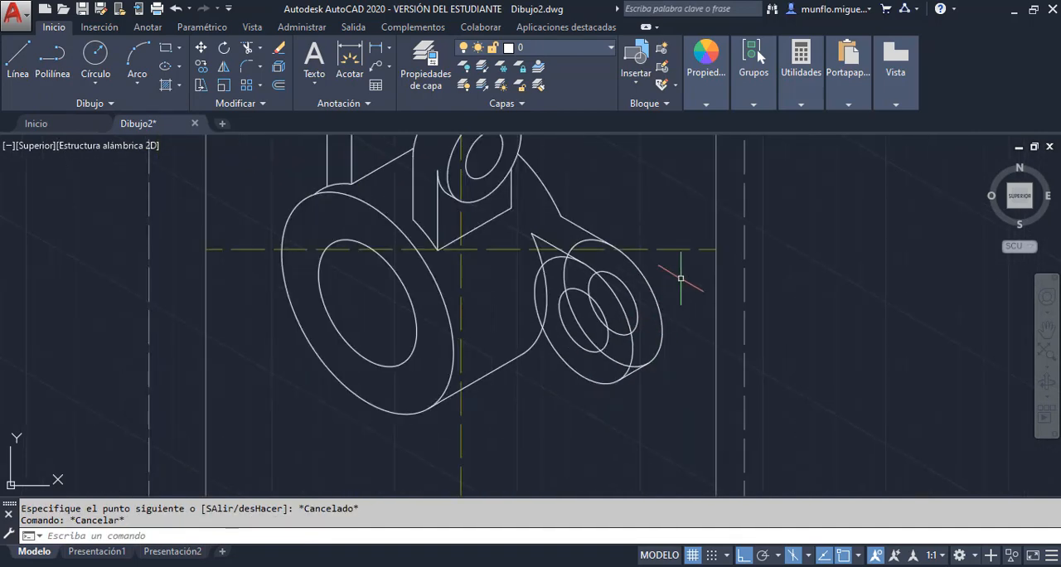
scroll(680, 279, up, 3)
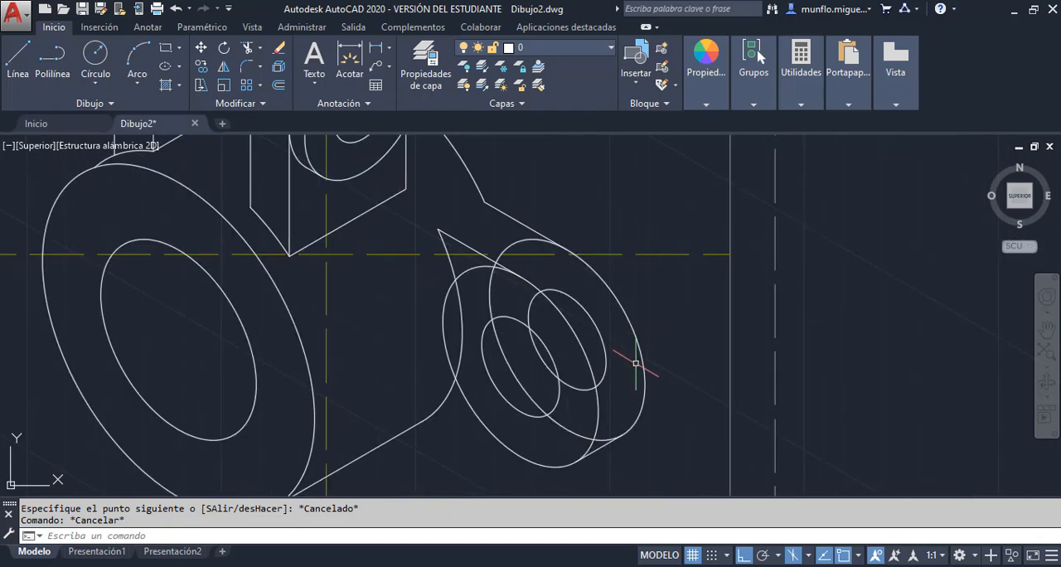
click(248, 48)
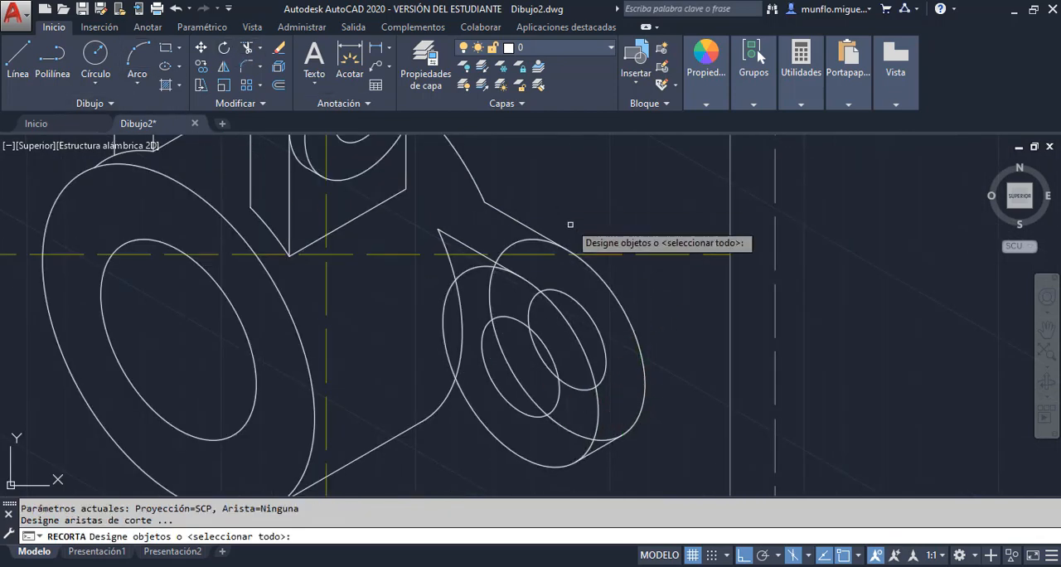
key(Return)
click(532, 238)
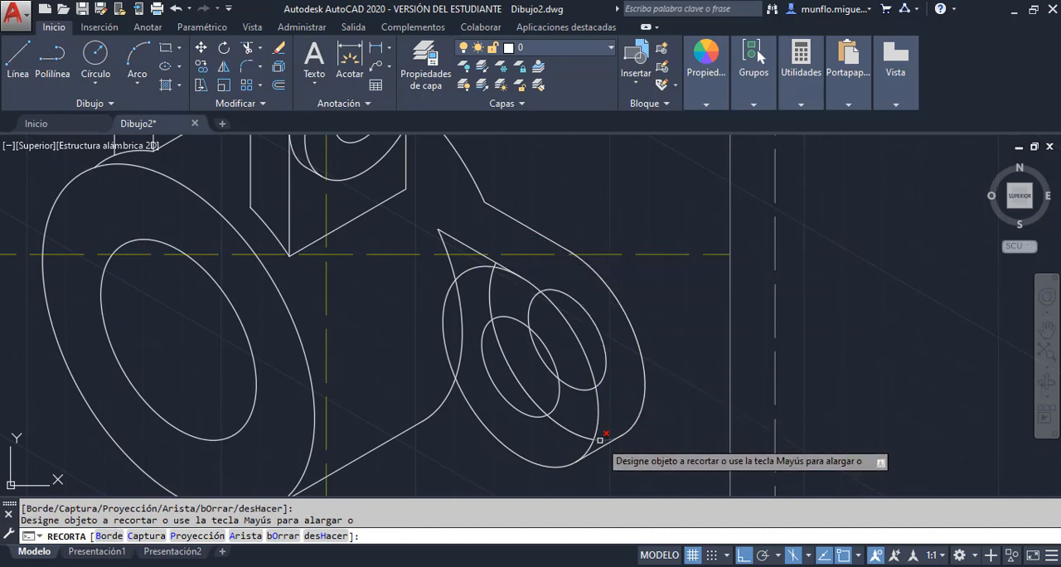
click(604, 374)
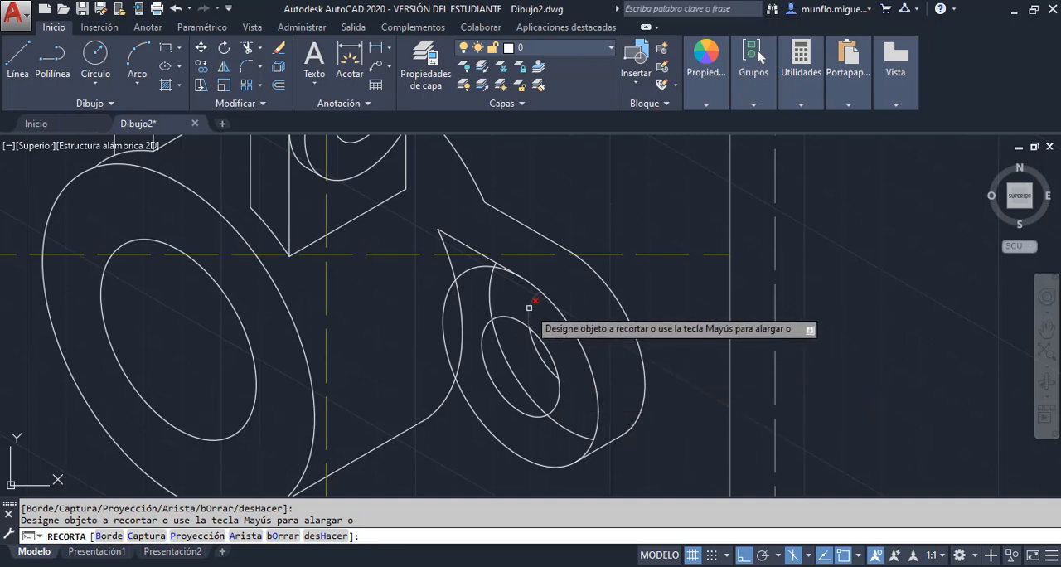
key(Escape)
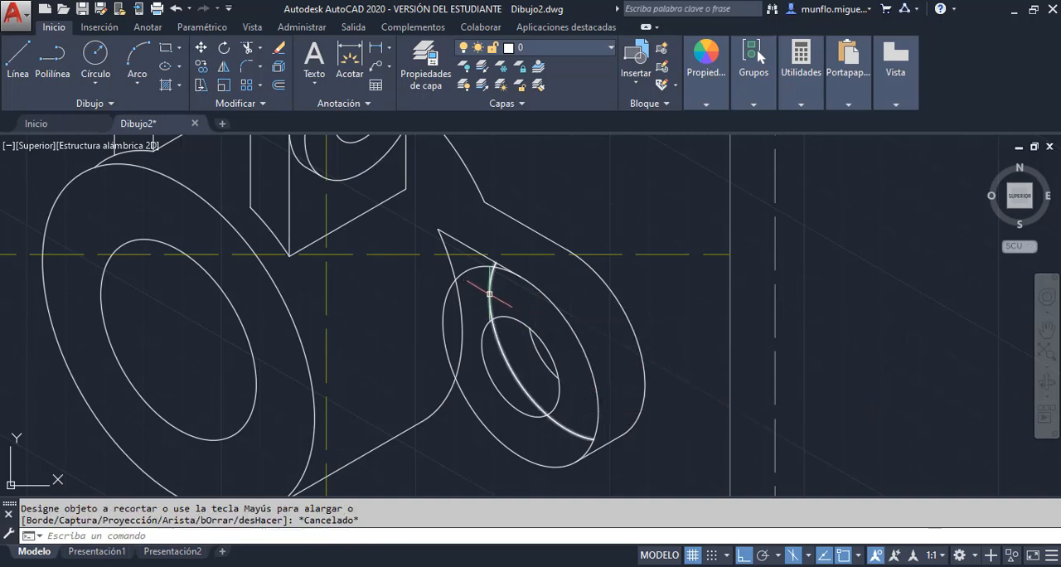
click(489, 293)
key(Delete)
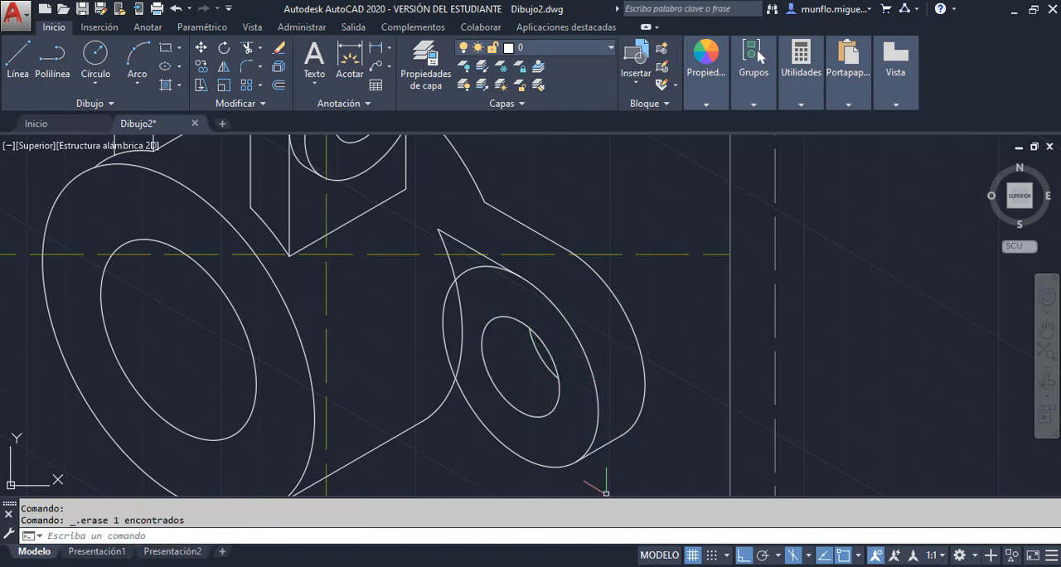
Consult the practice PDF, return to AutoCAD, and draw a 50-unit line at 270° from the intersection of the reference centre lines
key(alt+Tab)
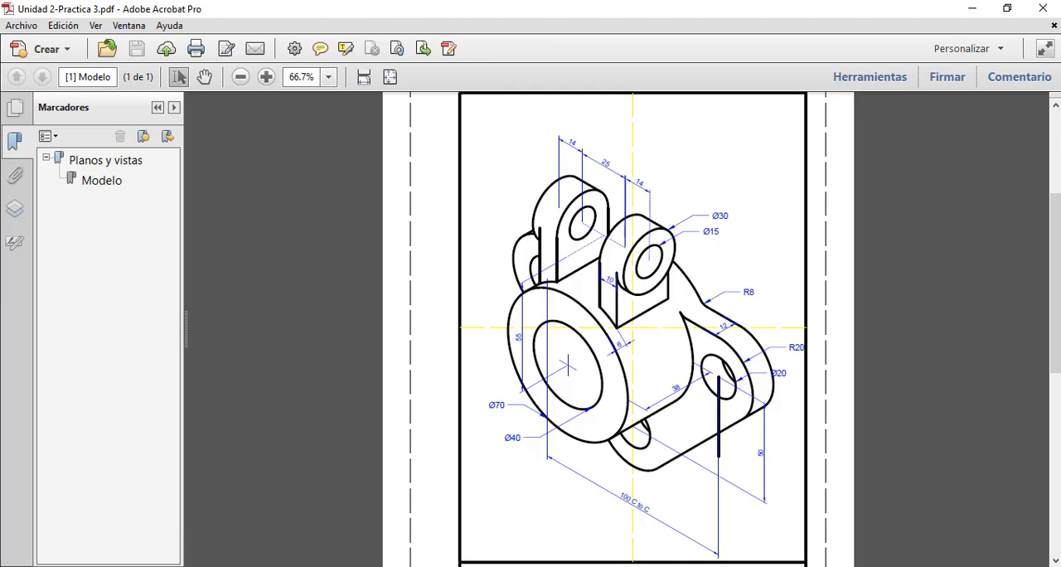
key(alt+Tab)
scroll(509, 396, up, 3)
scroll(550, 300, down, 8)
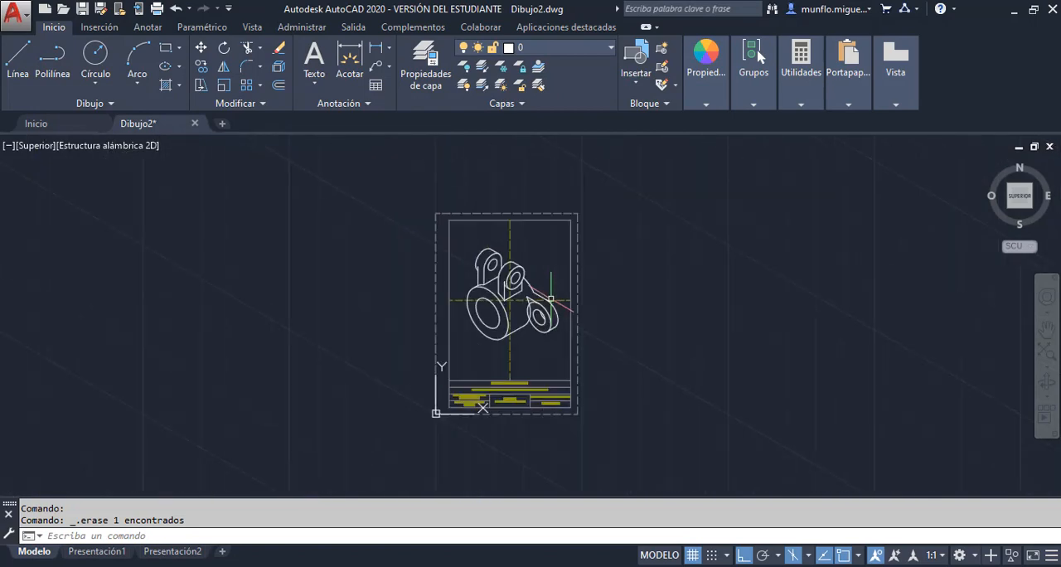
scroll(518, 353, up, 4)
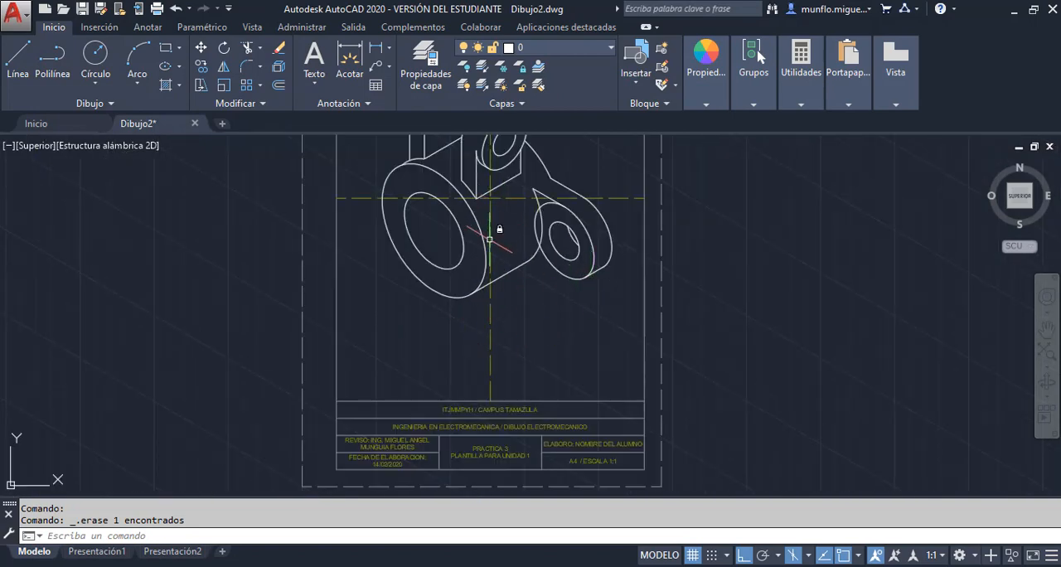
scroll(489, 240, up, 1)
scroll(481, 237, down, 1)
click(18, 59)
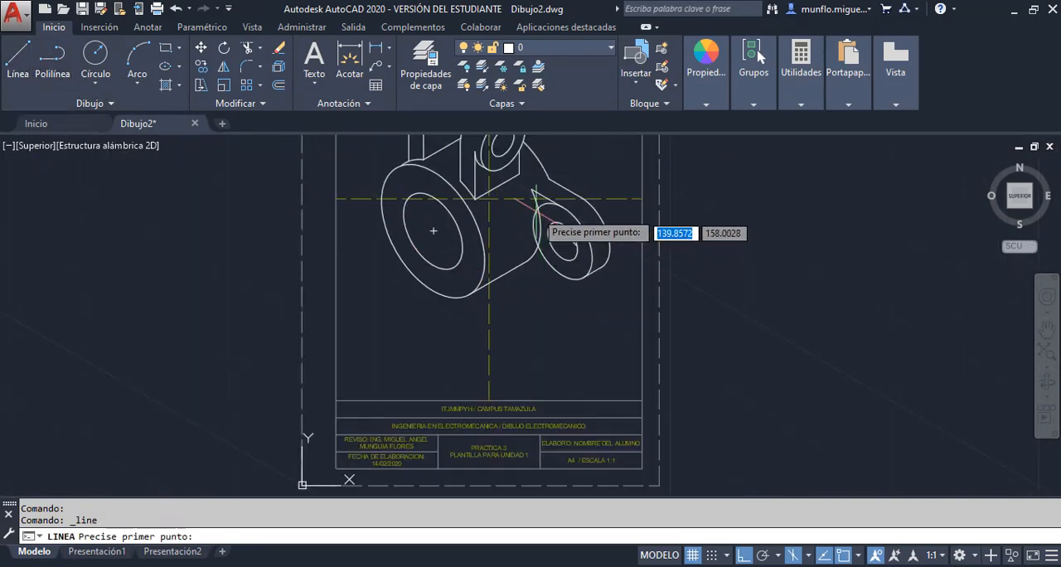
click(489, 199)
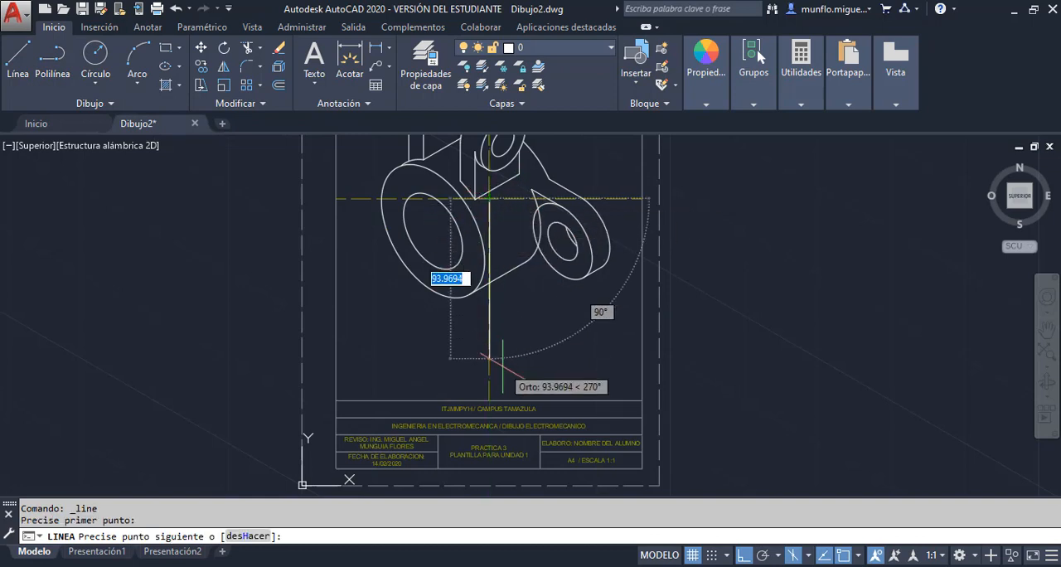
text(50)
key(Return)
key(Escape)
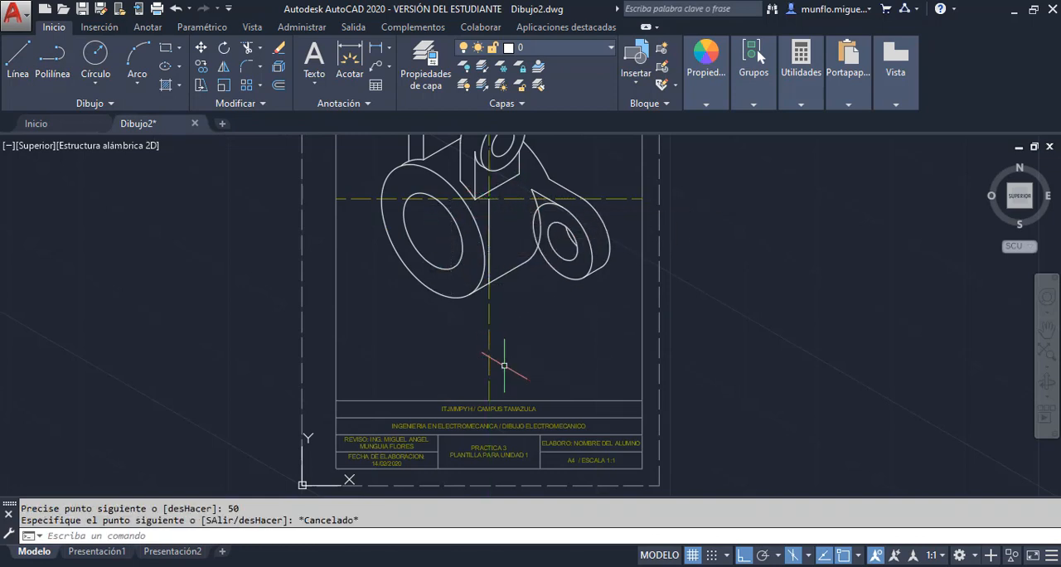
Turn off the Referencias layer
scroll(499, 270, up, 4)
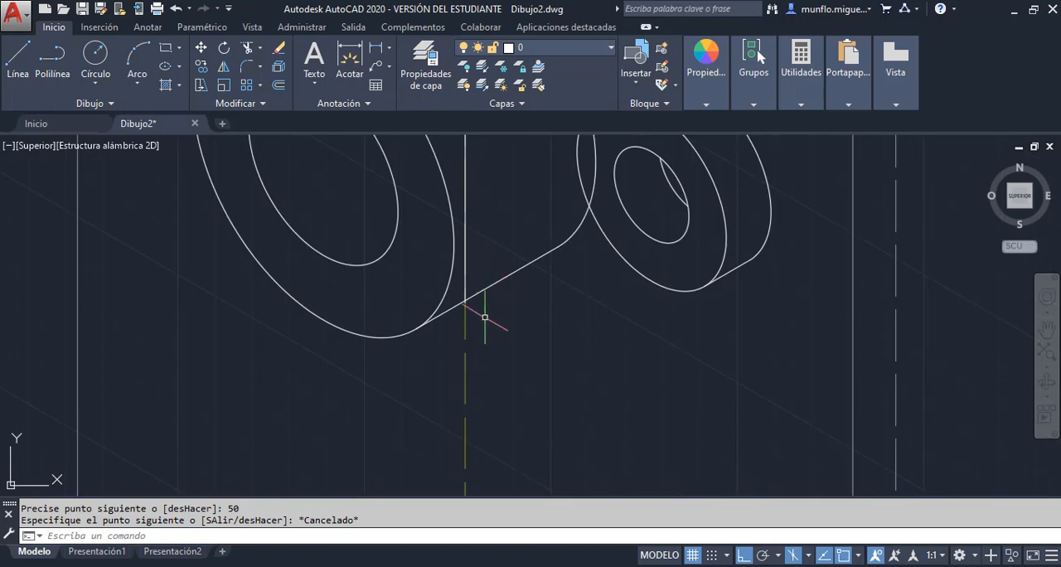
click(612, 50)
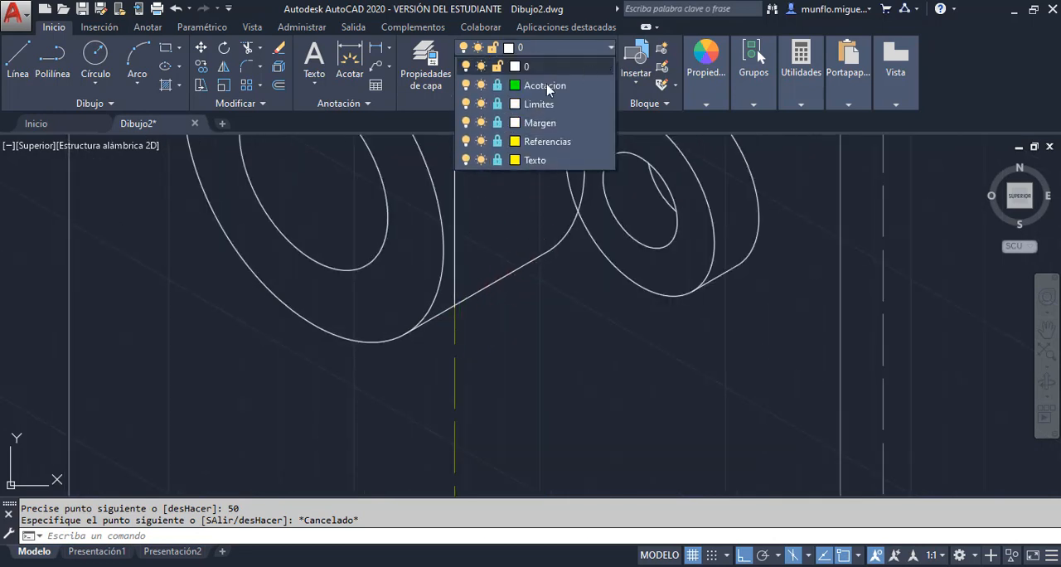
click(465, 142)
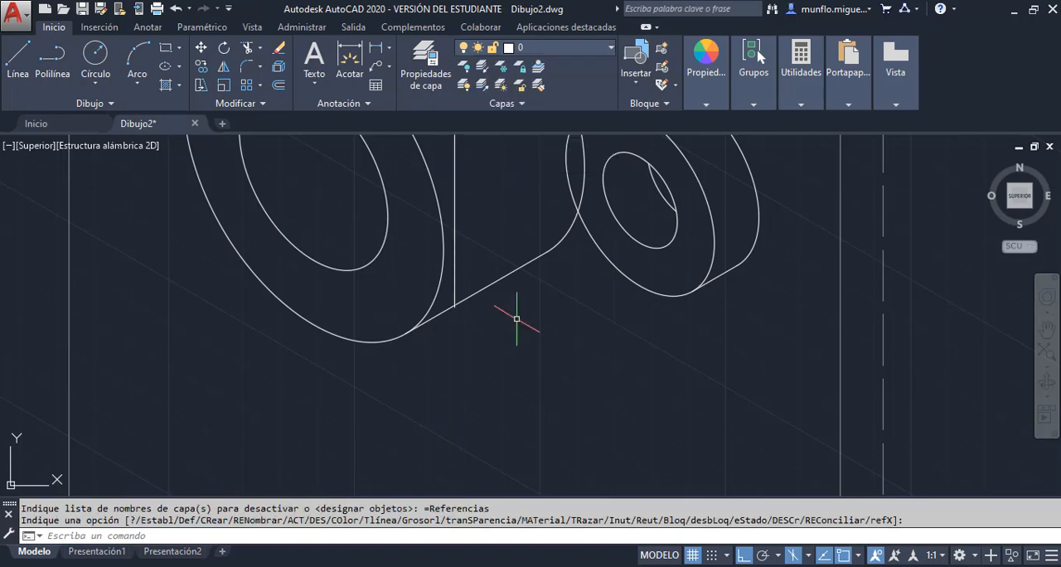
key(Escape)
Copy the ear's front outer isocircle and hole from their centre to the lower end of the vertical 50-unit line
scroll(521, 328, down, 4)
scroll(506, 307, up, 6)
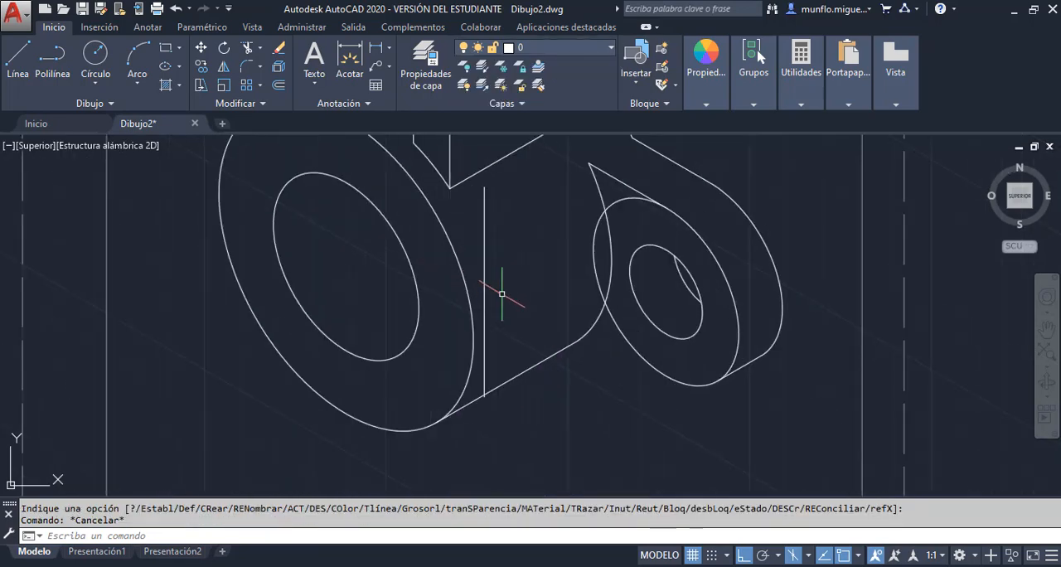
scroll(501, 298, up, 2)
scroll(471, 433, up, 4)
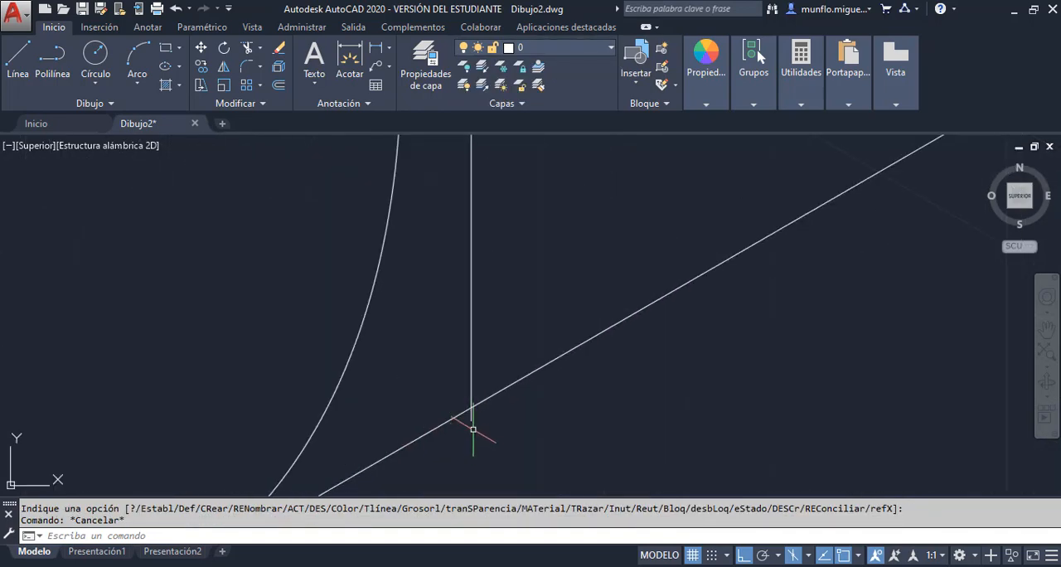
scroll(498, 427, down, 5)
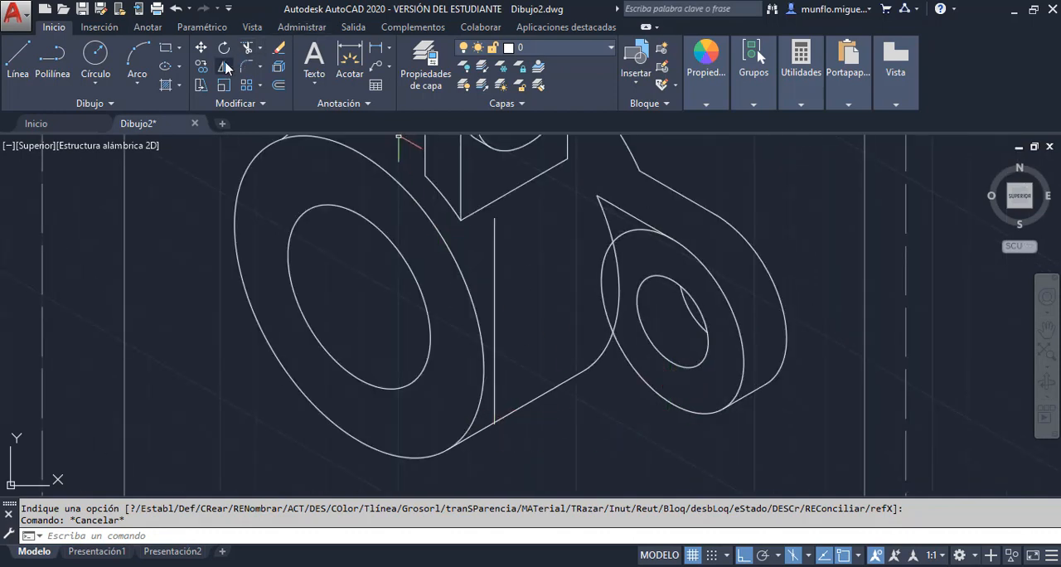
click(207, 71)
click(691, 367)
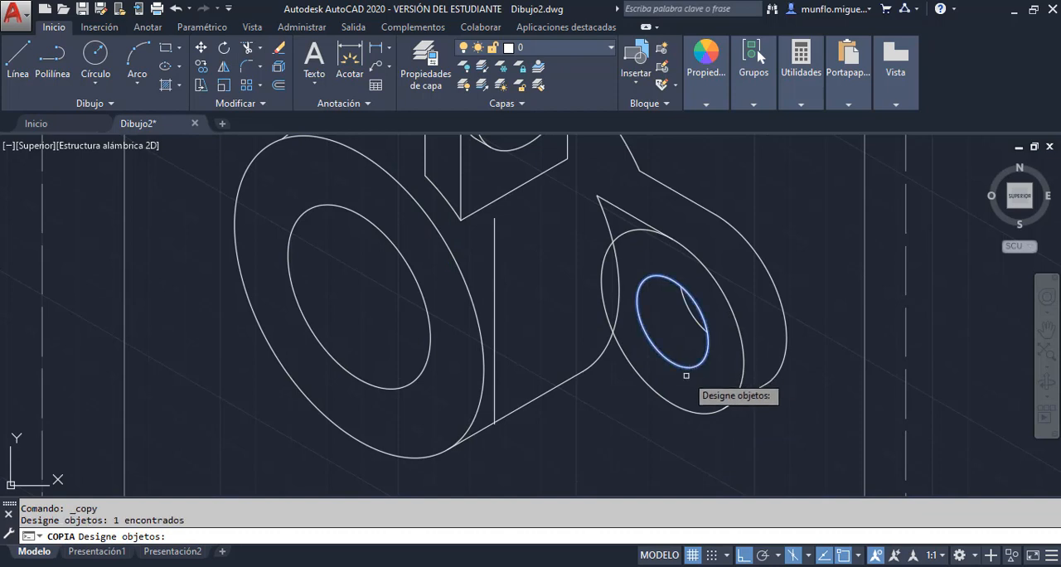
click(675, 404)
key(Return)
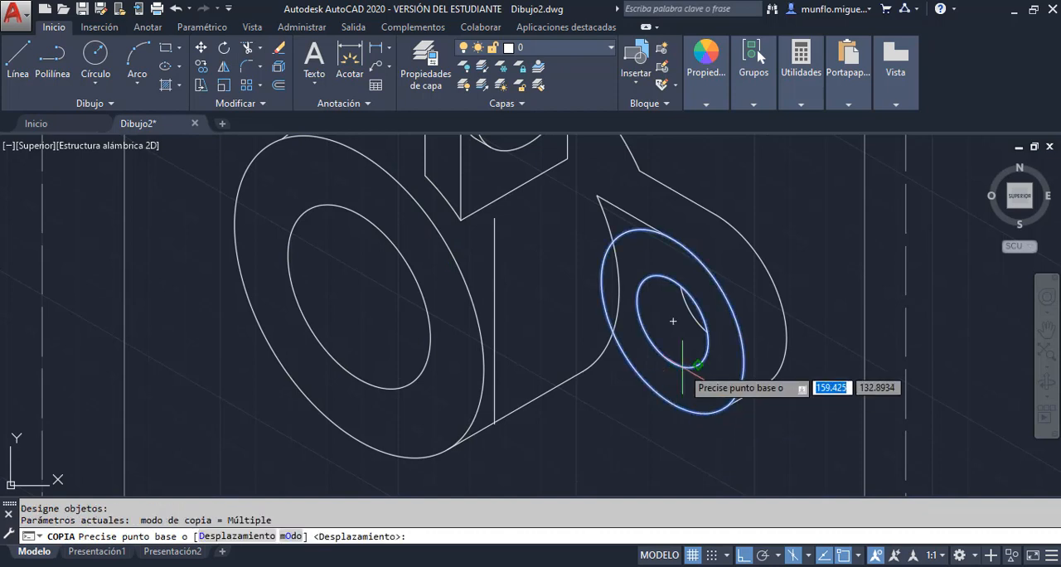
click(674, 321)
scroll(497, 422, up, 5)
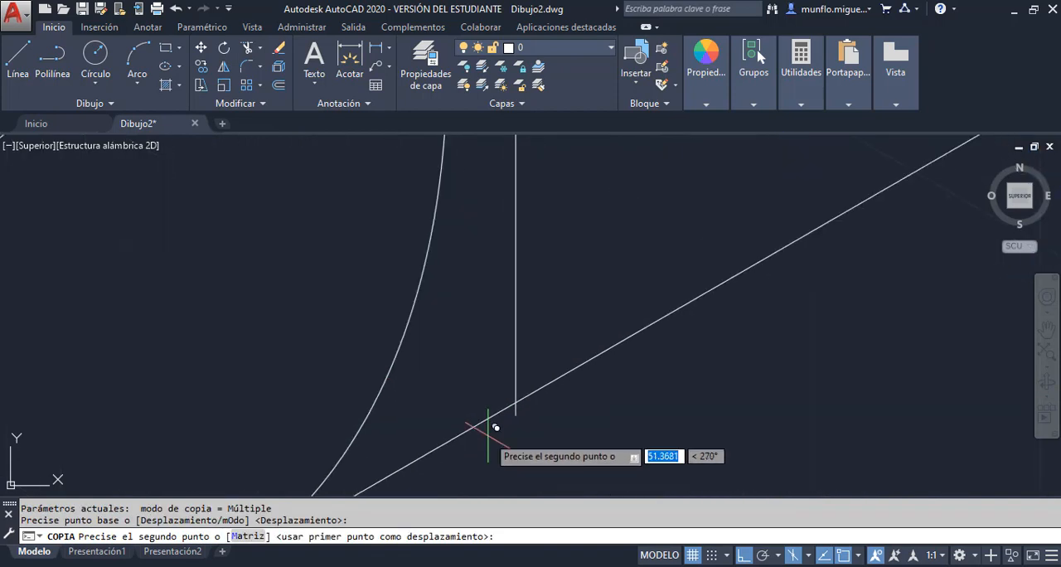
click(645, 311)
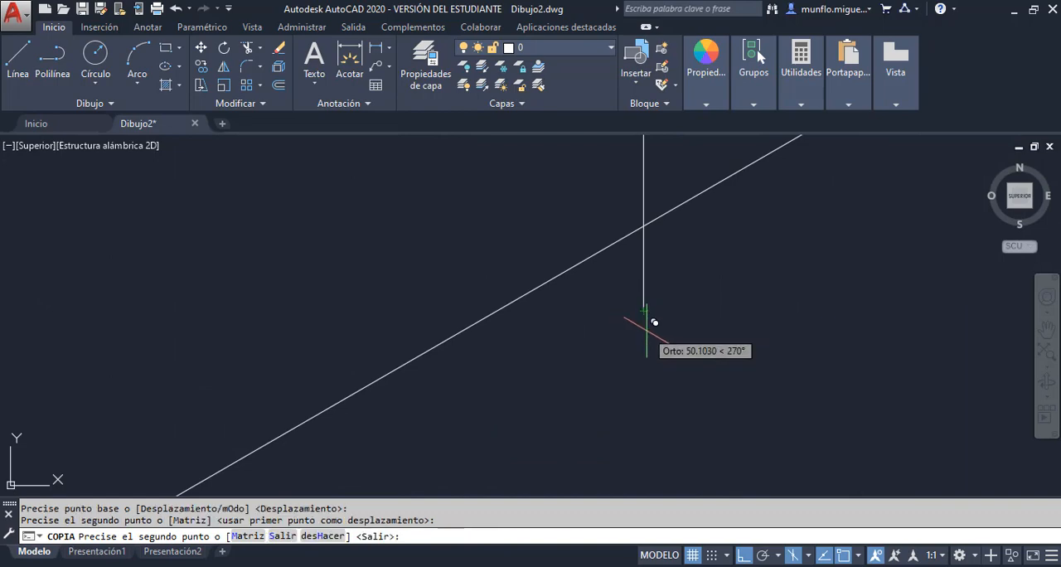
scroll(650, 319, down, 3)
scroll(667, 328, down, 4)
key(Escape)
key(Escape)
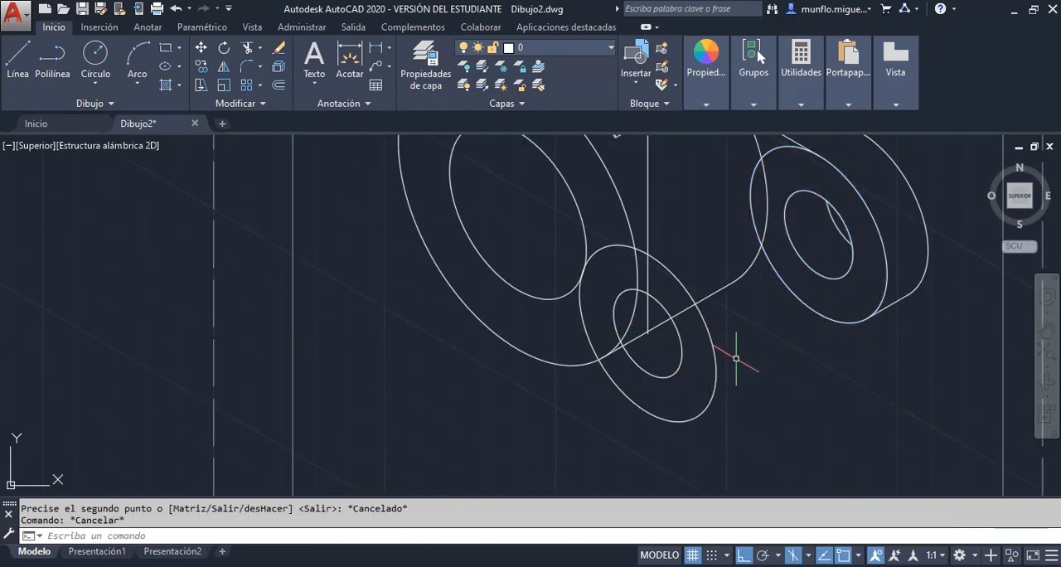
Erase the vertical 50-unit construction line above the lower ear's centre
scroll(729, 373, down, 3)
scroll(722, 335, up, 2)
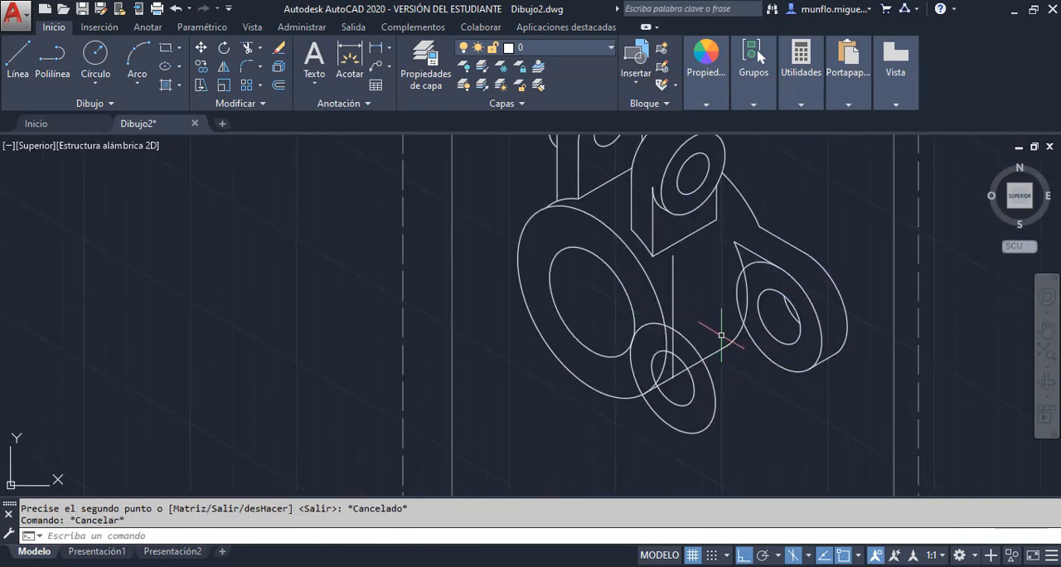
click(672, 294)
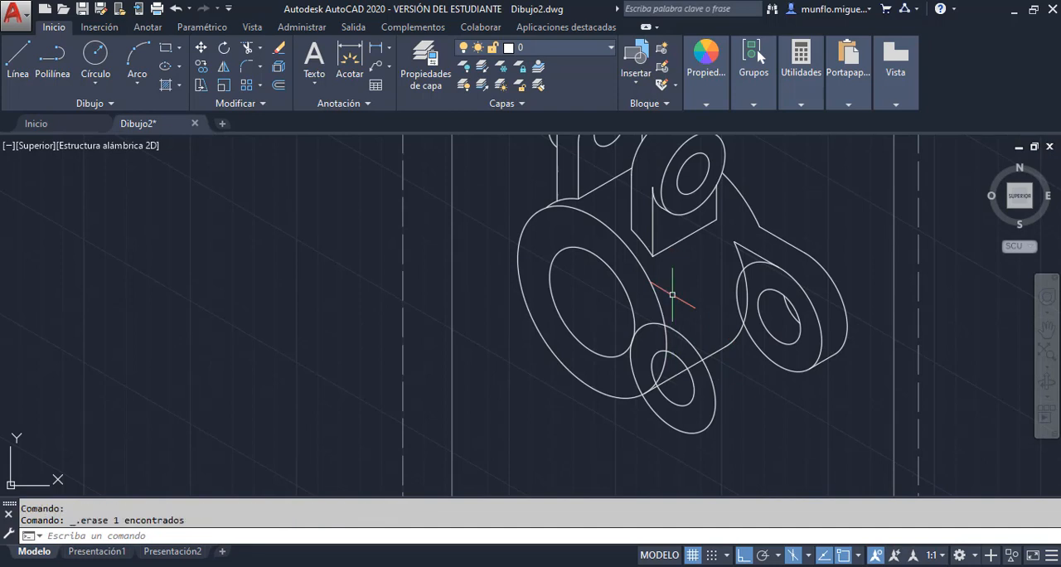
Switch to the isoplane with a 30° axis and draw a 12-unit line at 30° from the centre of the lower ear's hole
scroll(709, 396, up, 2)
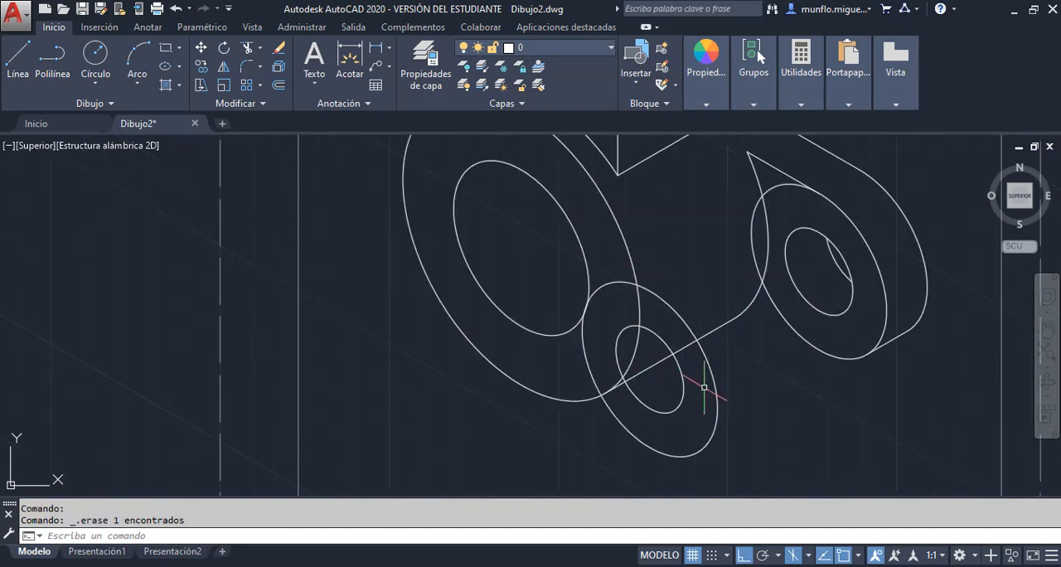
key(F5)
click(18, 53)
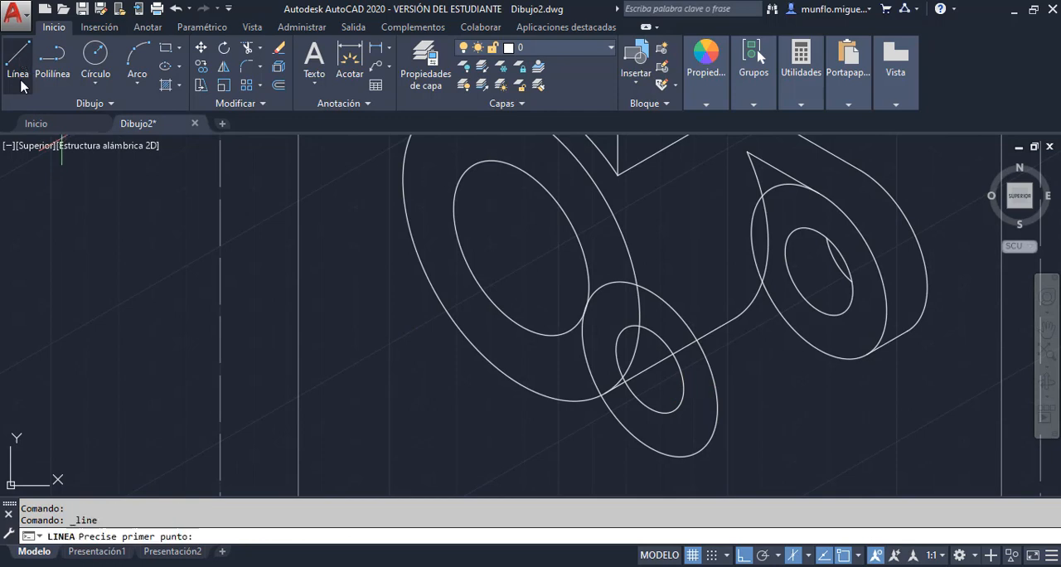
scroll(672, 395, down, 2)
scroll(654, 377, up, 3)
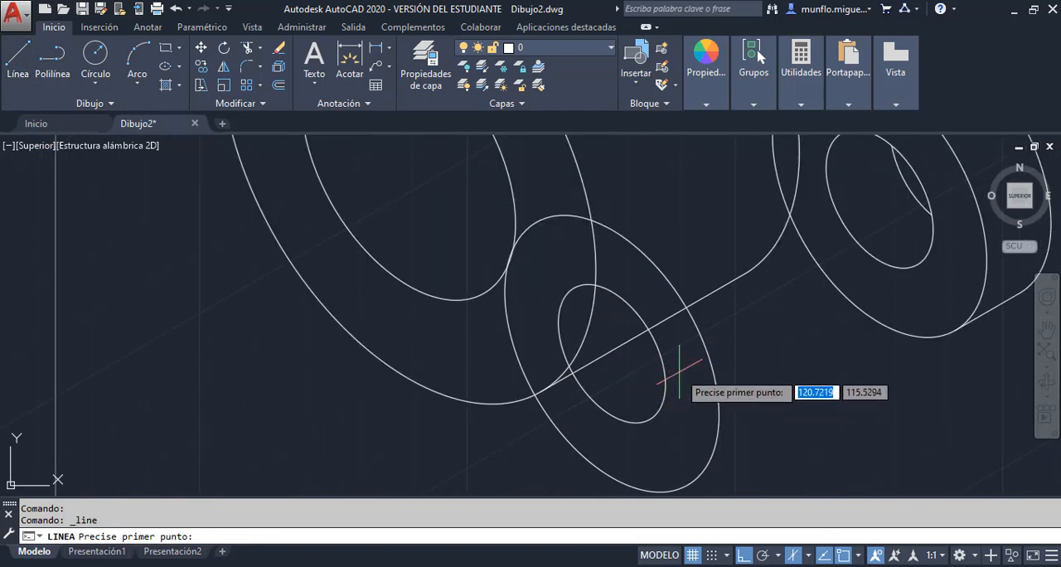
click(611, 354)
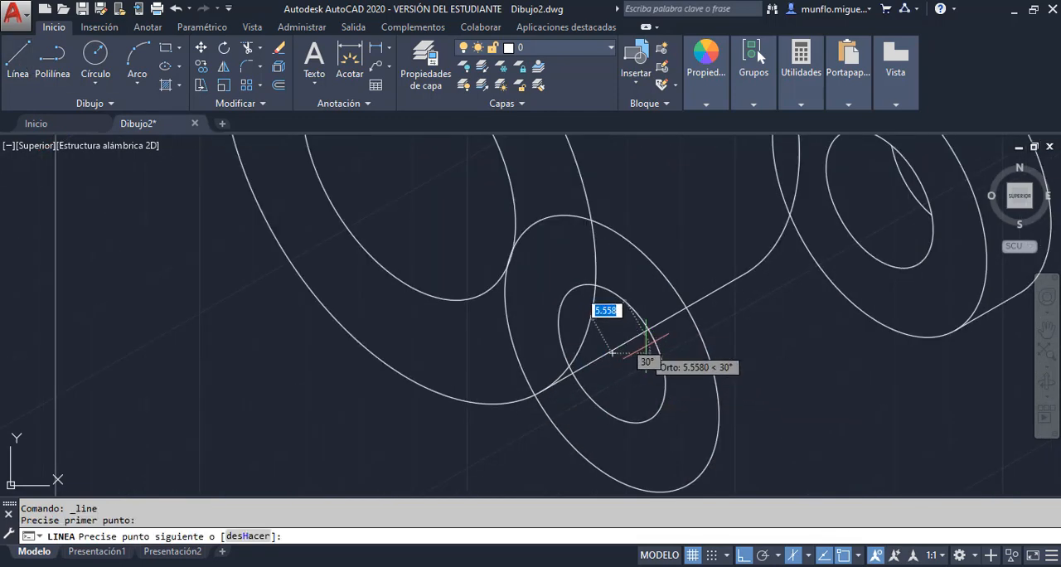
scroll(639, 355, up, 2)
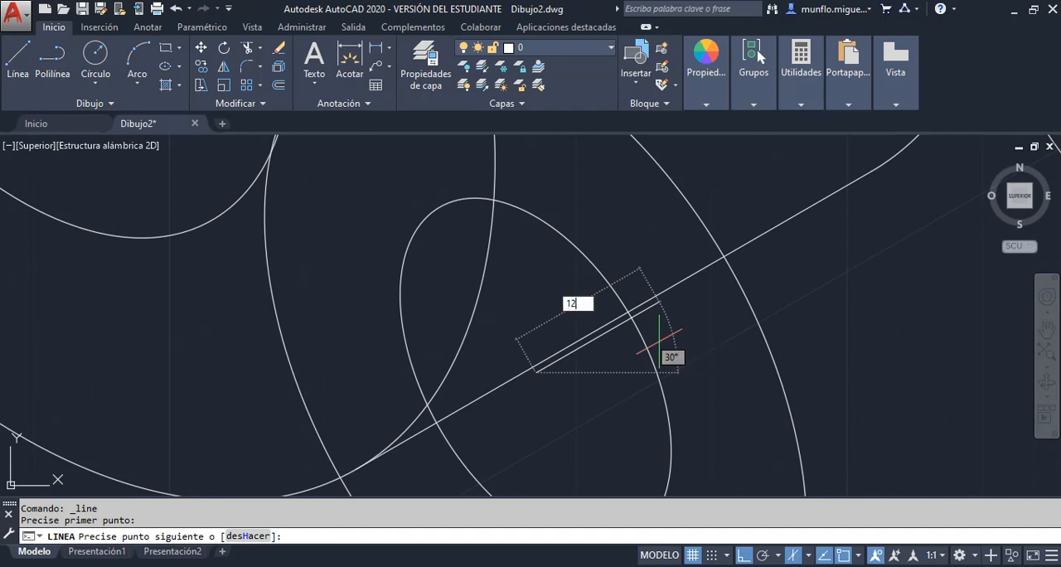
key(Return)
key(Escape)
scroll(767, 338, down, 3)
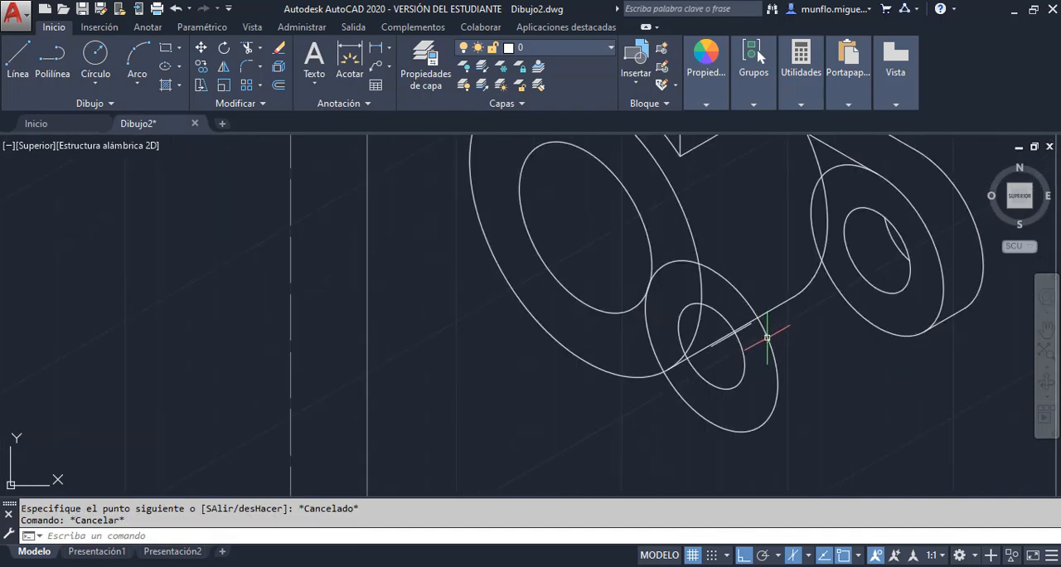
Copy the lower ear's outer isocircle and hole from their centre to the far end of the 12-unit line
click(201, 66)
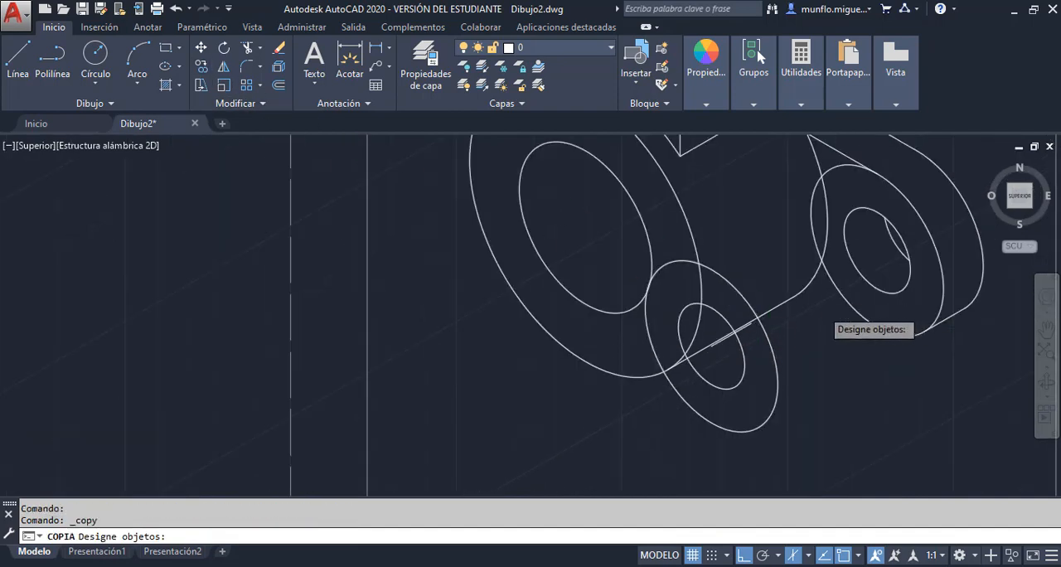
scroll(817, 313, up, 2)
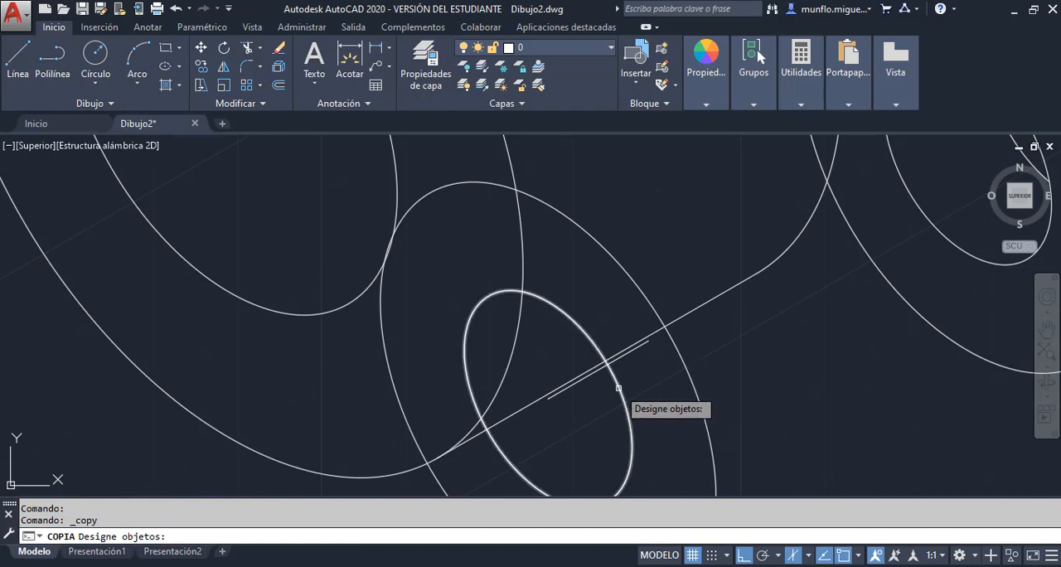
click(619, 396)
click(676, 368)
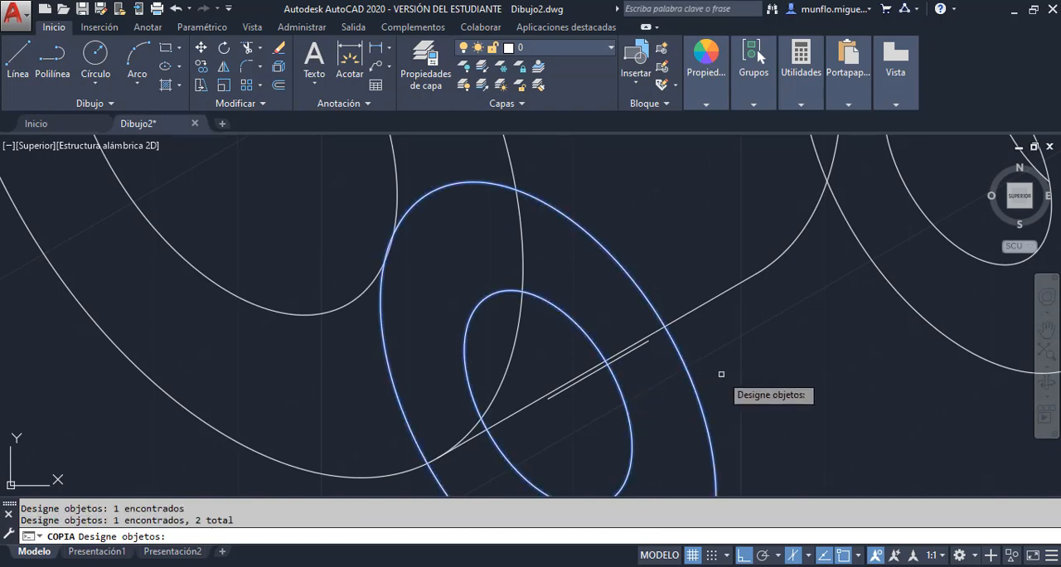
key(Return)
click(548, 399)
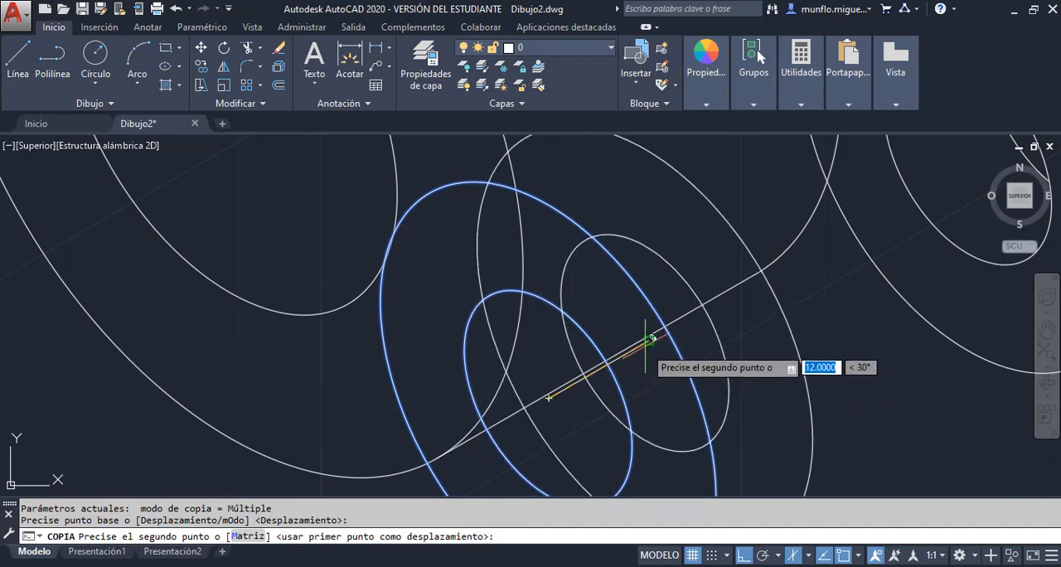
click(645, 345)
key(Escape)
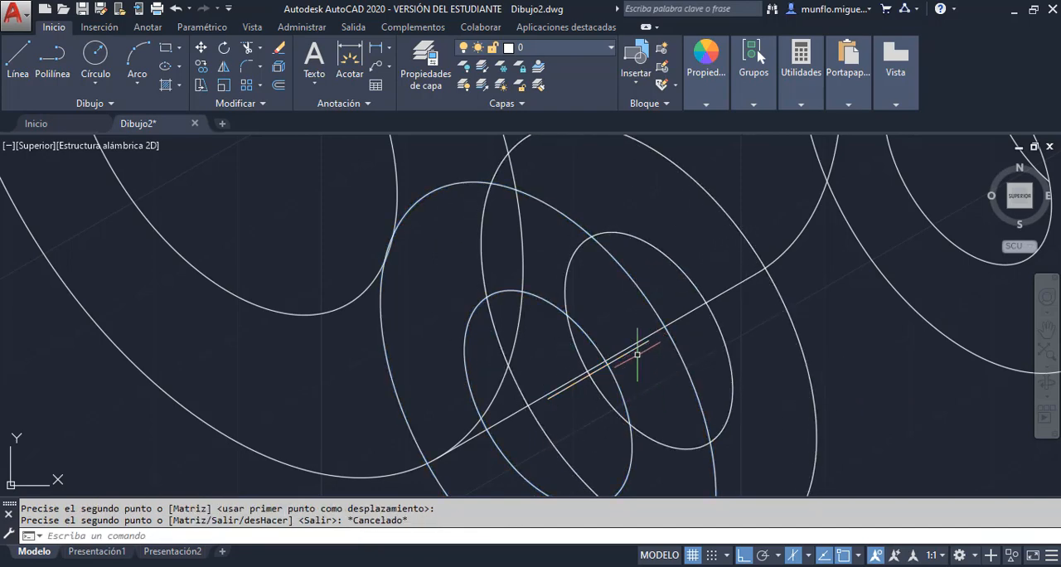
Erase the 12-unit guide line and the copied rear outer isocircle of the lower ear
click(634, 351)
key(Delete)
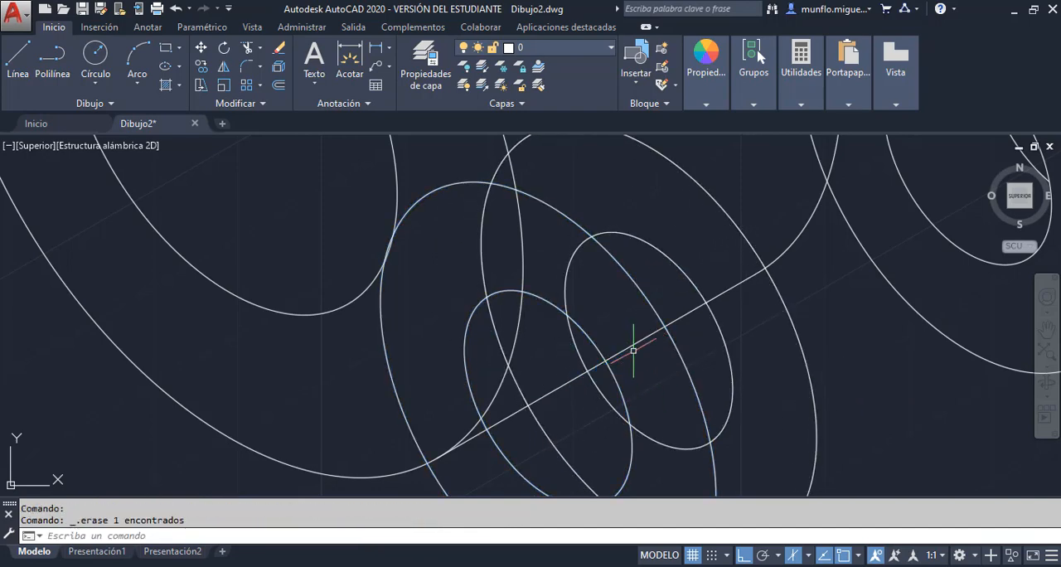
scroll(633, 350, down, 5)
scroll(686, 393, up, 5)
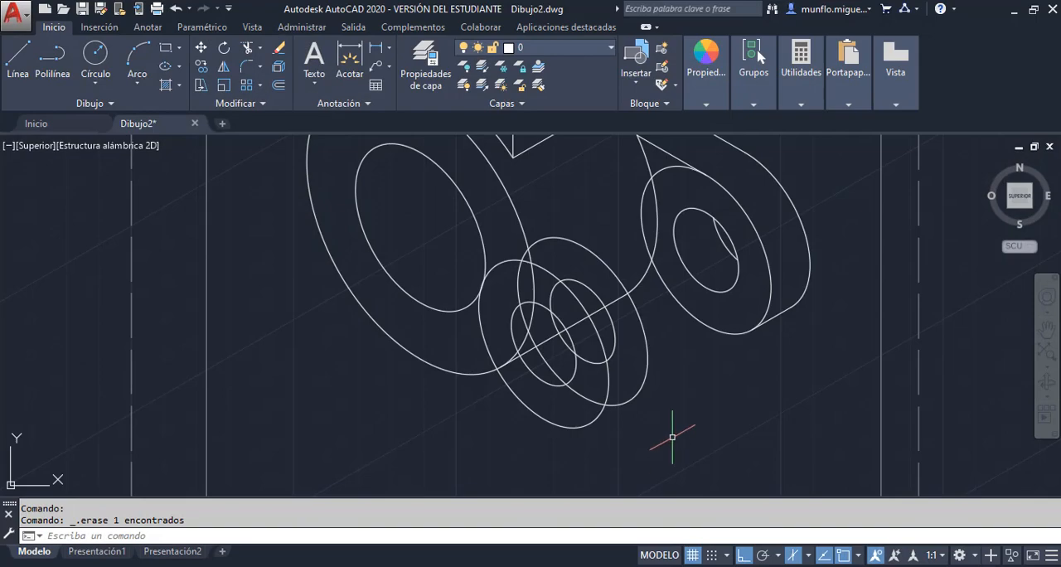
key(Escape)
click(640, 389)
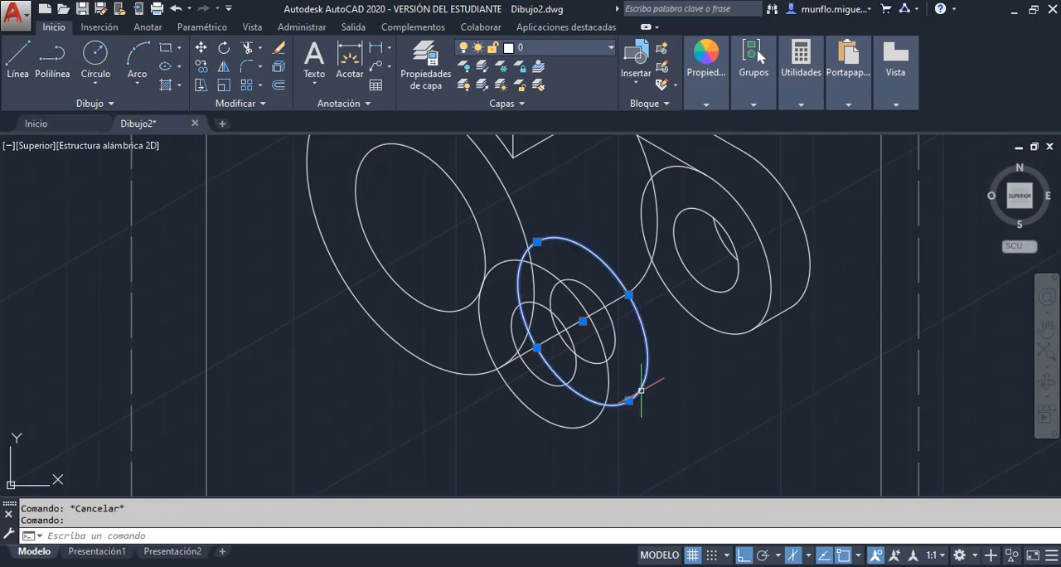
key(Delete)
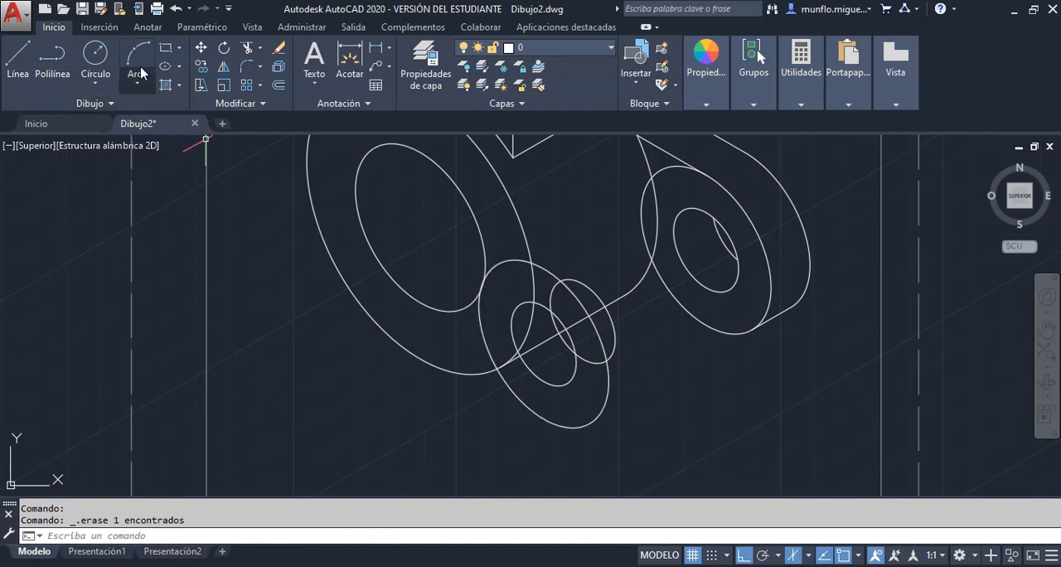
Draw a 30° line from the underside of the lower ear's outer isocircle to the near end of the right ear's bottom edge
click(16, 67)
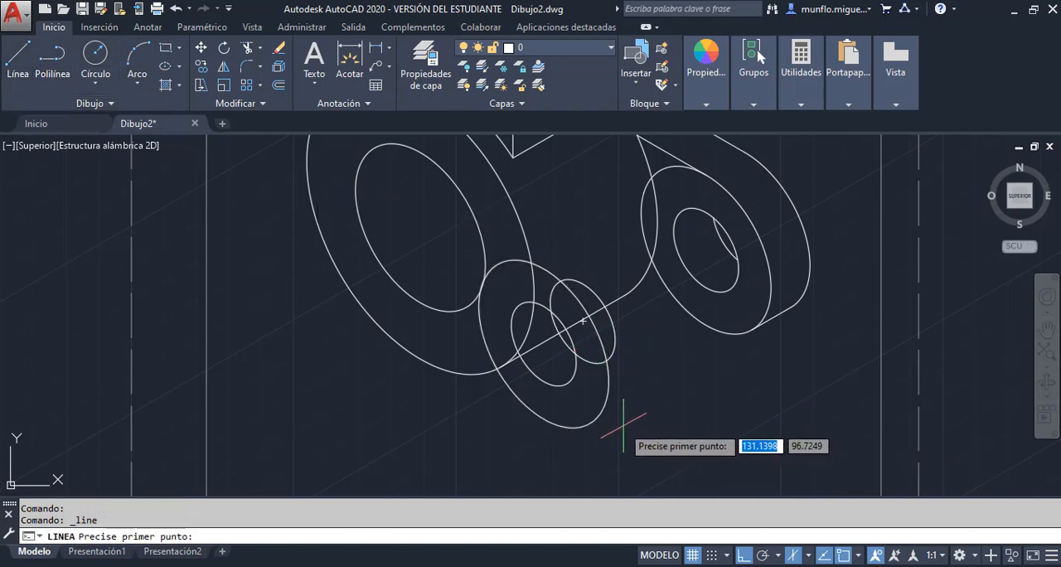
click(592, 424)
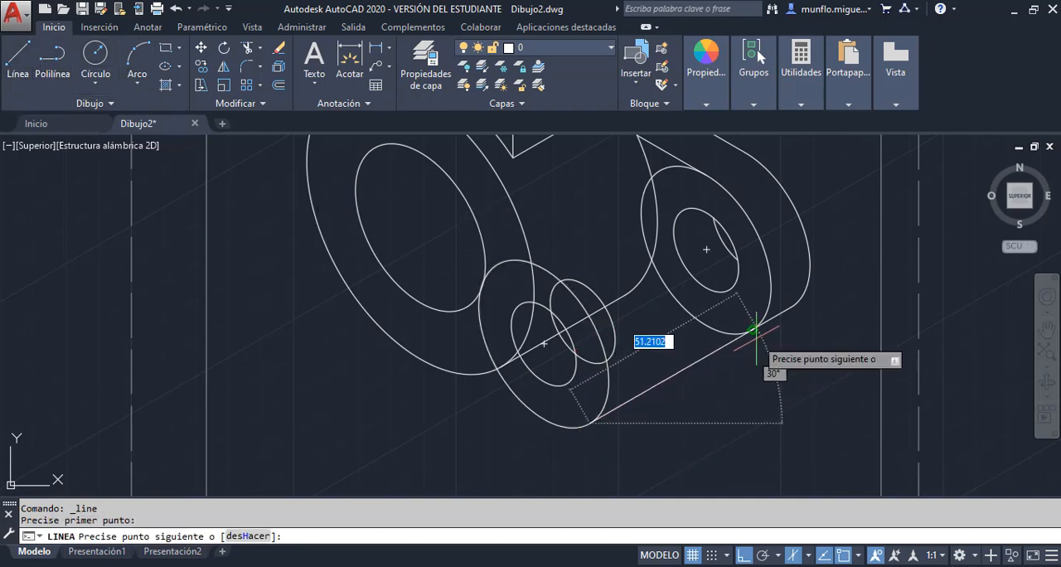
click(752, 330)
key(Escape)
key(Escape)
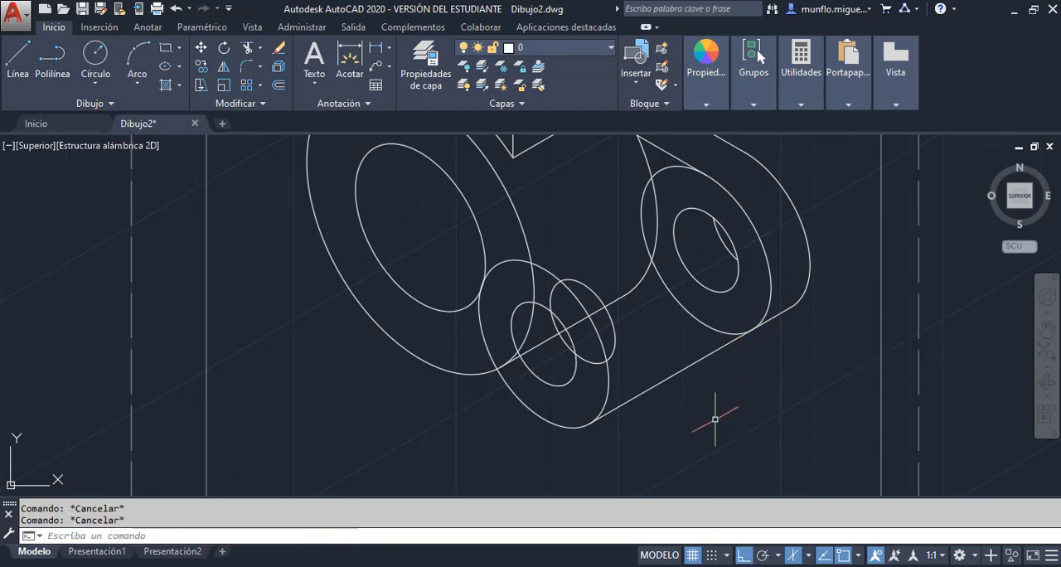
Trim the lower ear's outer isocircle beside the new edge and behind the cylinder face, and the rear hole outside the front hole
scroll(714, 420, down, 3)
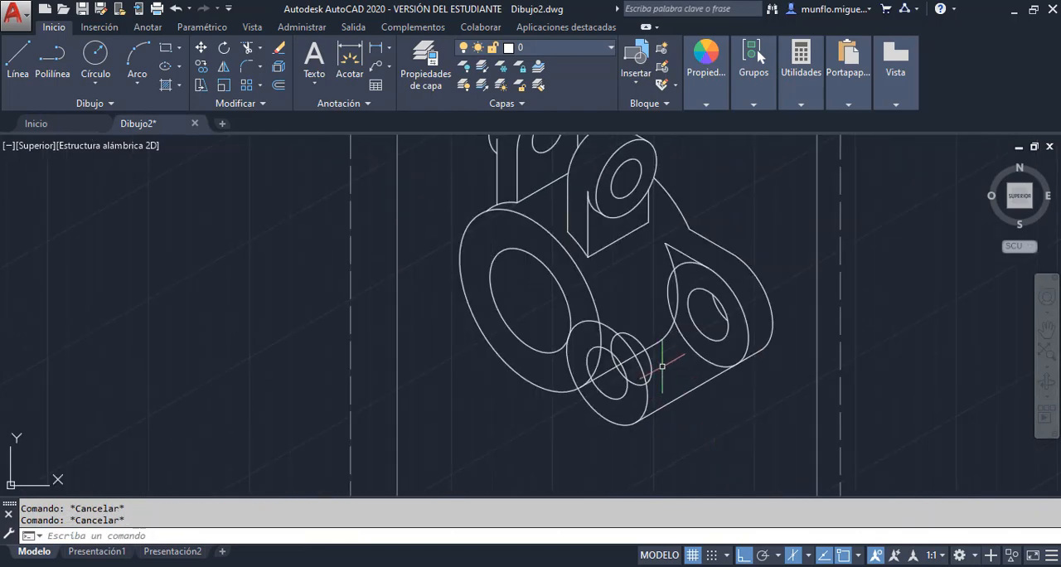
scroll(662, 365, up, 2)
scroll(656, 428, up, 2)
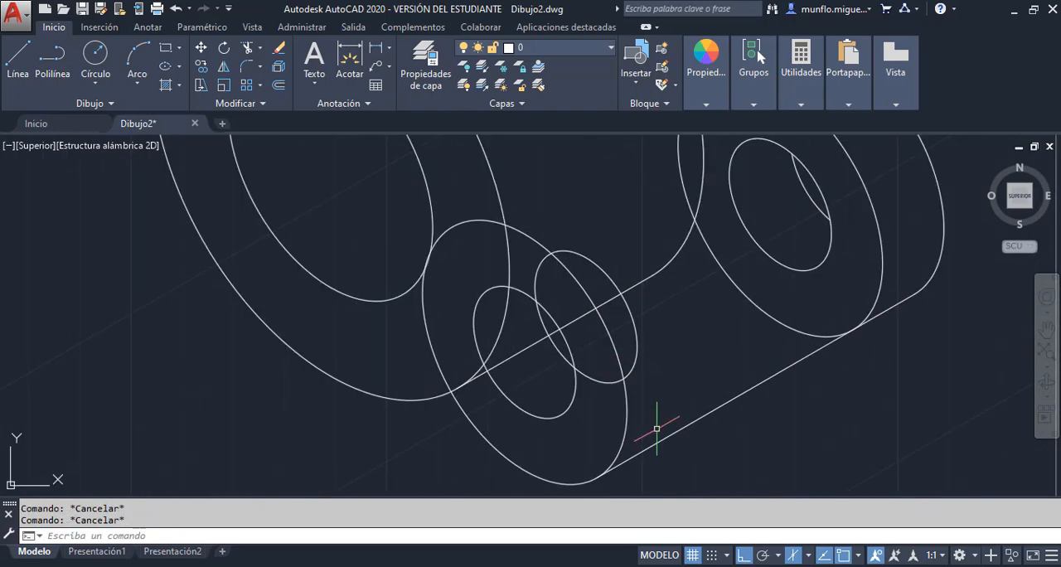
scroll(657, 429, down, 1)
scroll(640, 431, up, 2)
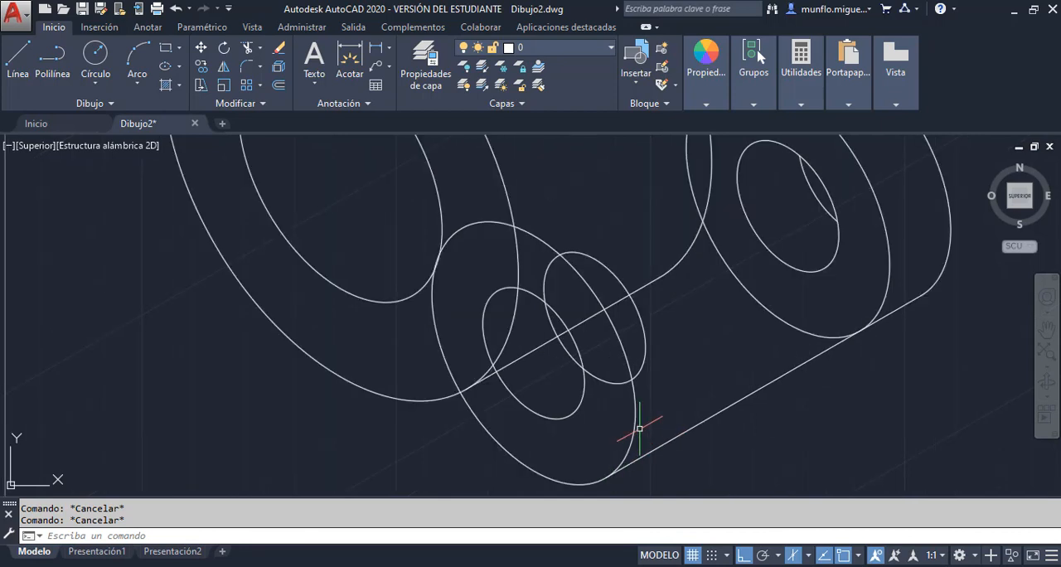
click(247, 52)
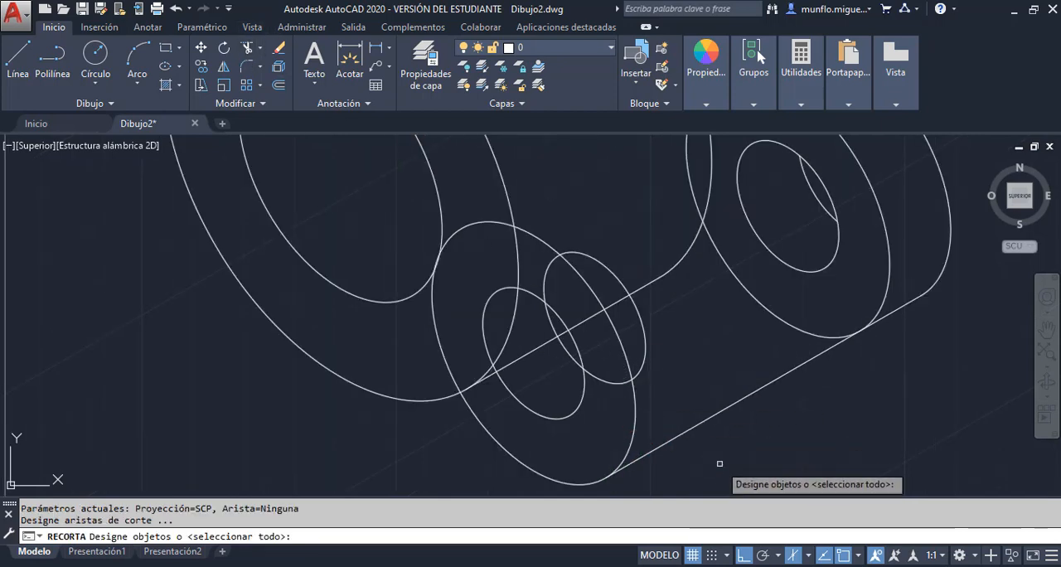
key(Return)
click(633, 435)
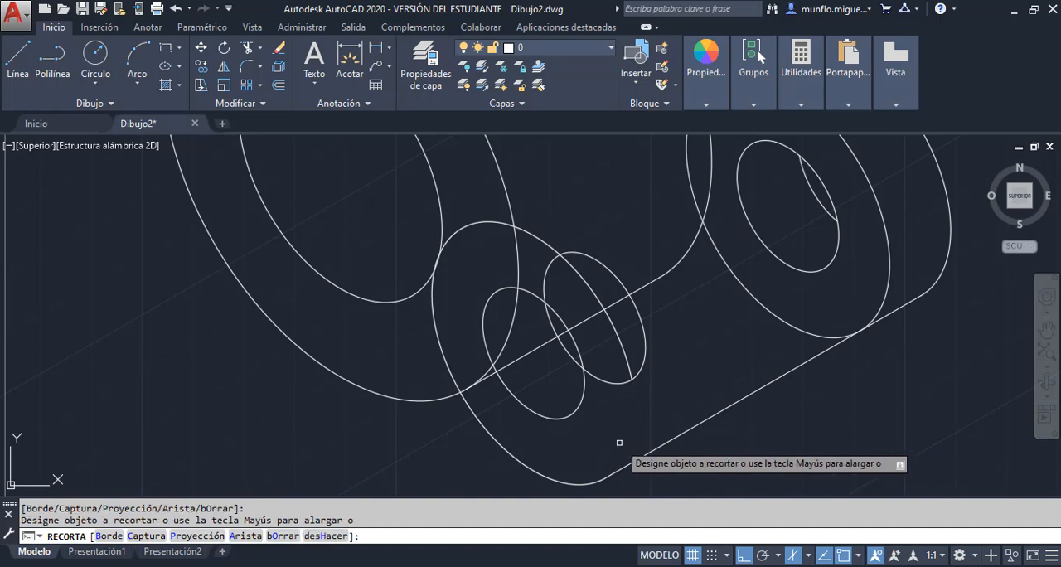
click(450, 367)
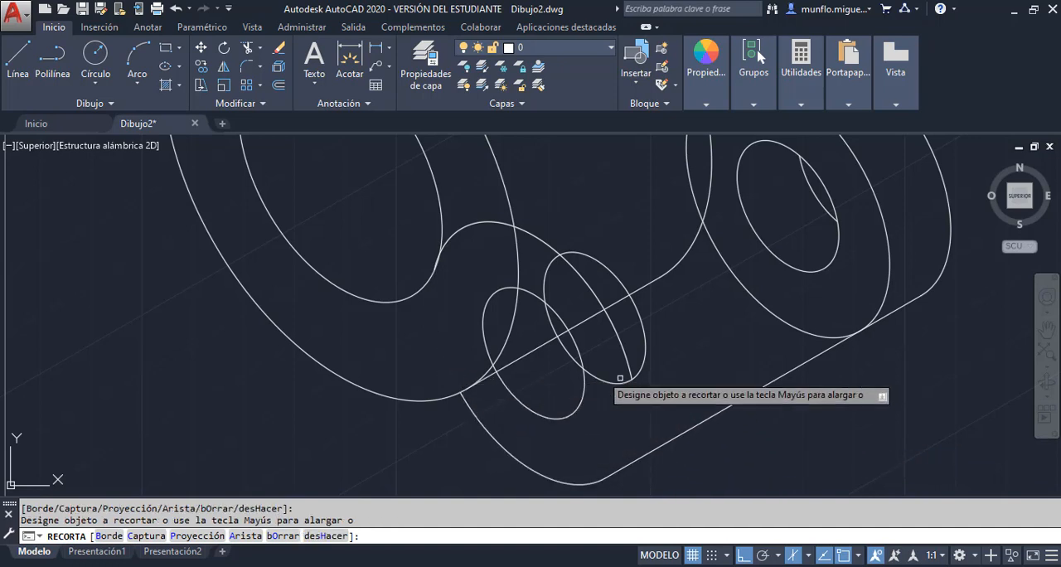
click(611, 375)
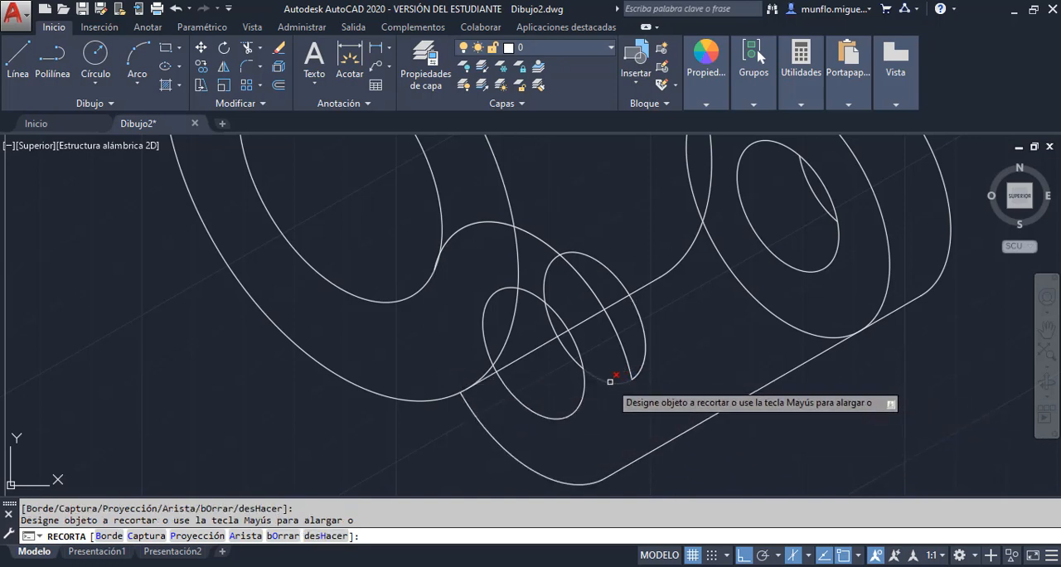
click(547, 292)
key(Escape)
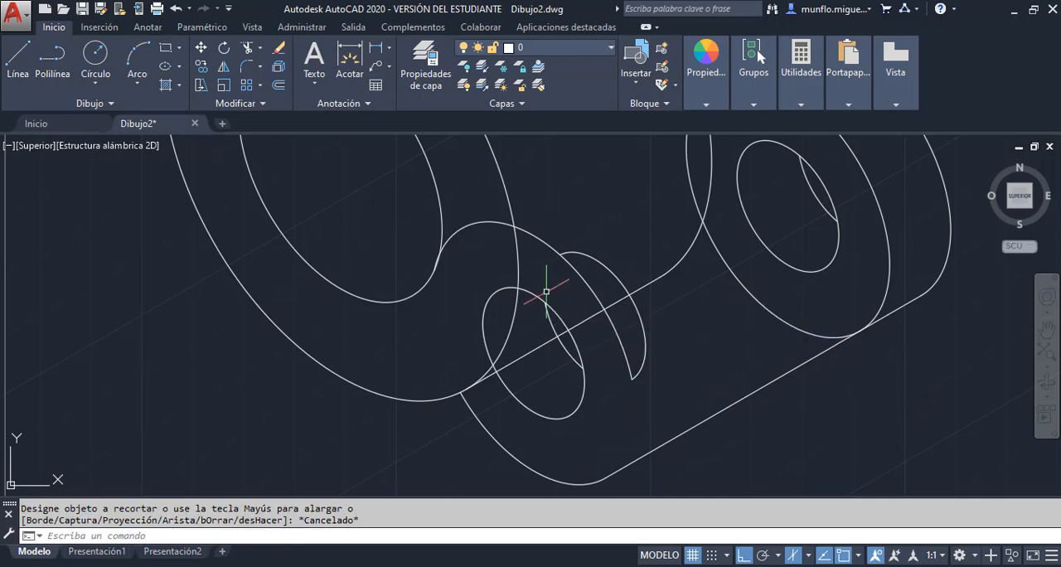
Erase the leftover upper arc of the lower ear's outer isocircle and the rear hole arc outside the front hole
click(618, 332)
key(Delete)
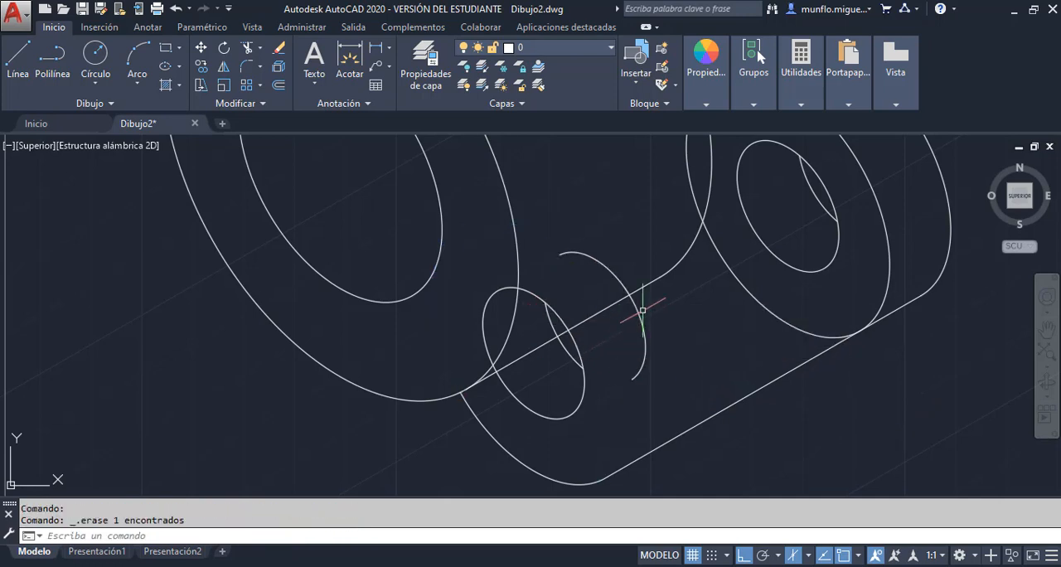
key(Delete)
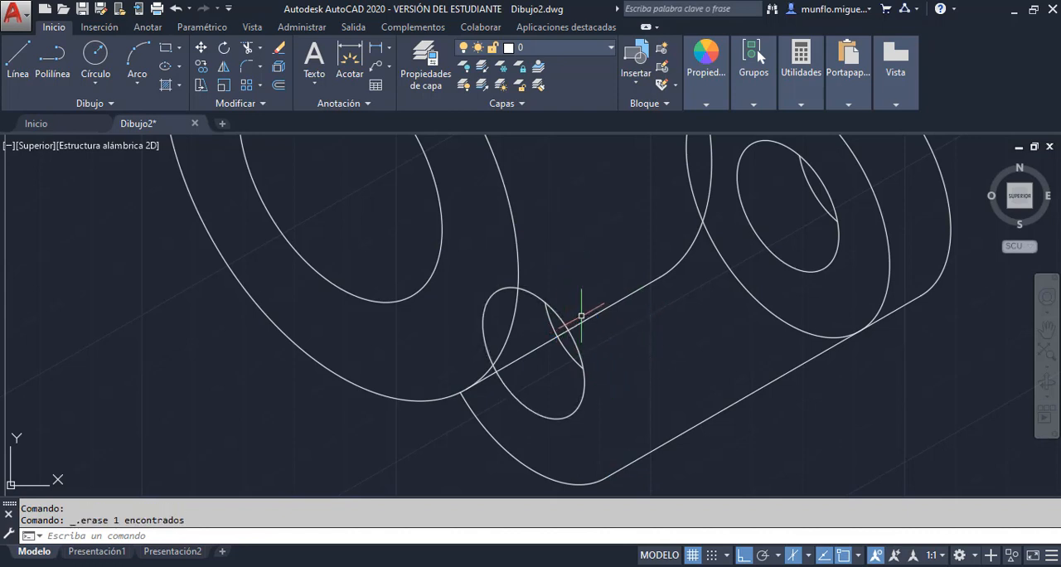
Trim the lower ear's front and rear hole arcs hidden behind the cylinder face and above the cylinder's bottom edge
click(249, 50)
key(Return)
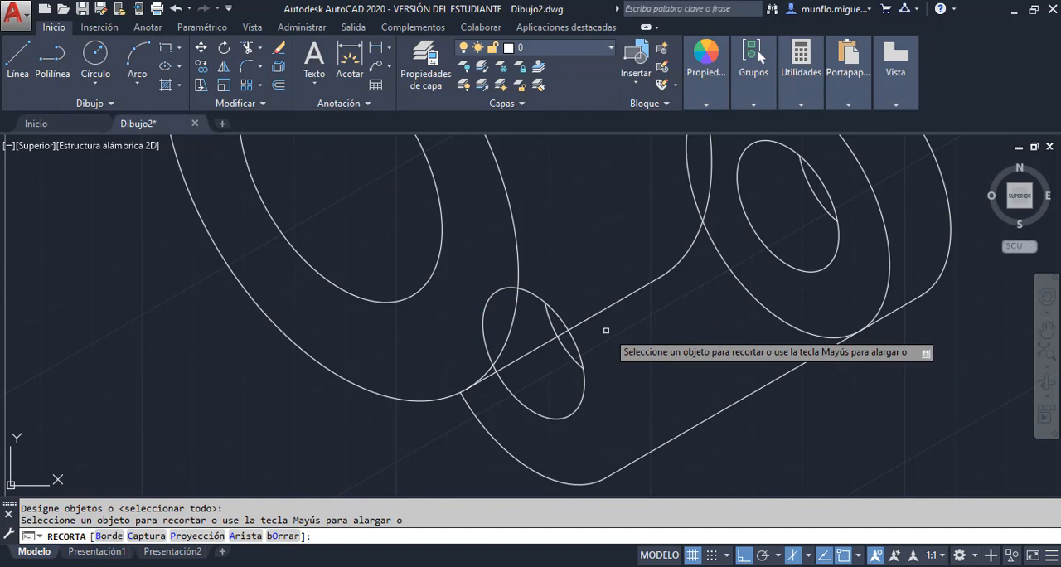
click(506, 287)
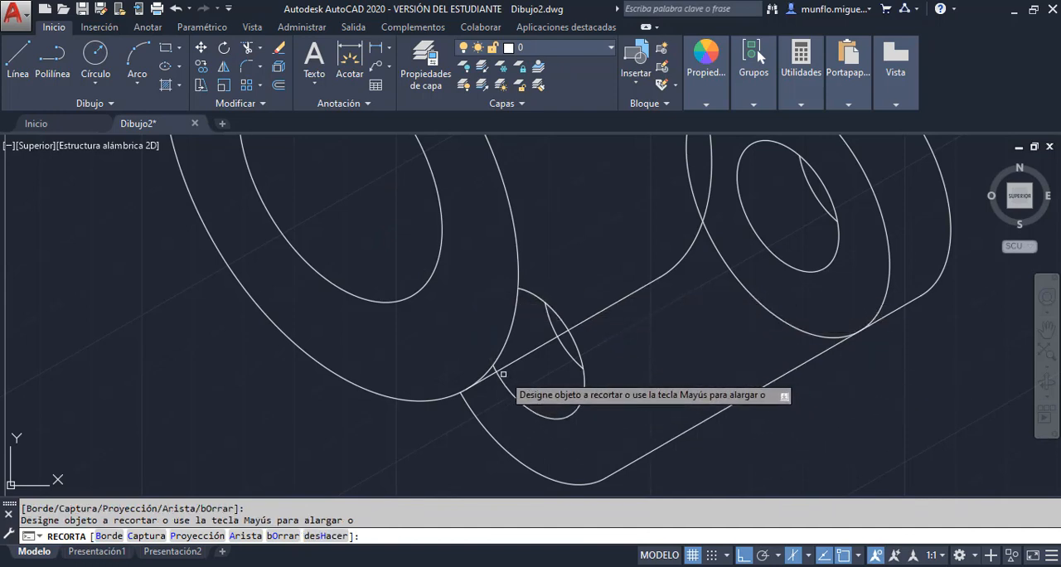
scroll(500, 377, up, 3)
scroll(500, 377, up, 2)
click(467, 346)
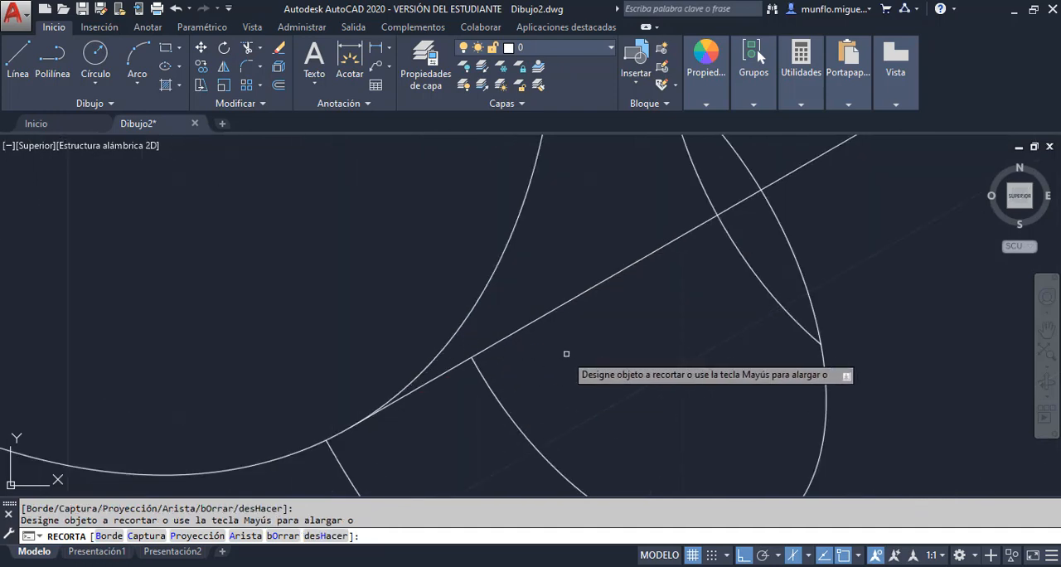
scroll(567, 353, down, 2)
click(651, 240)
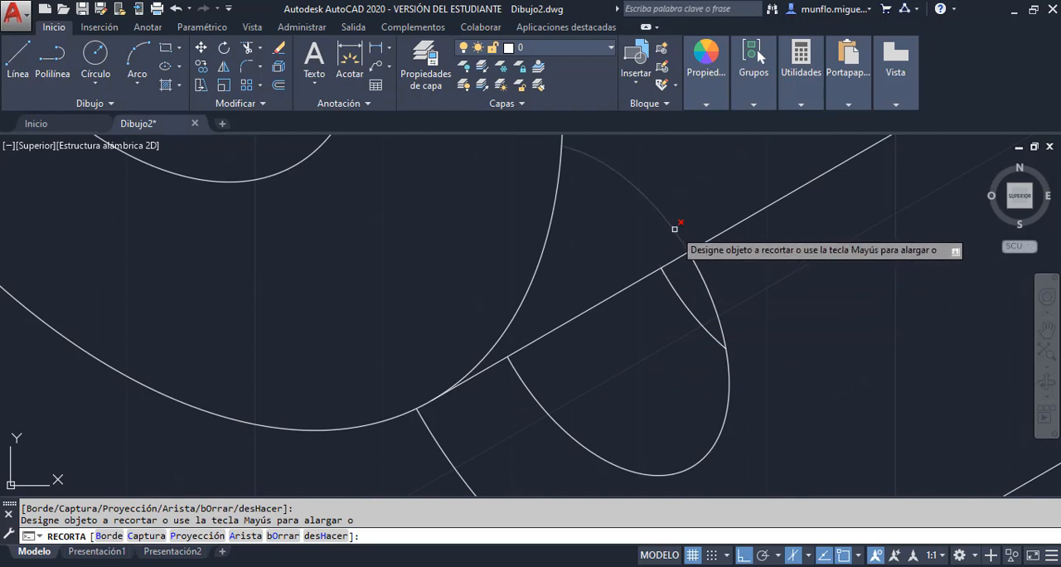
click(674, 227)
key(Escape)
scroll(788, 314, down, 4)
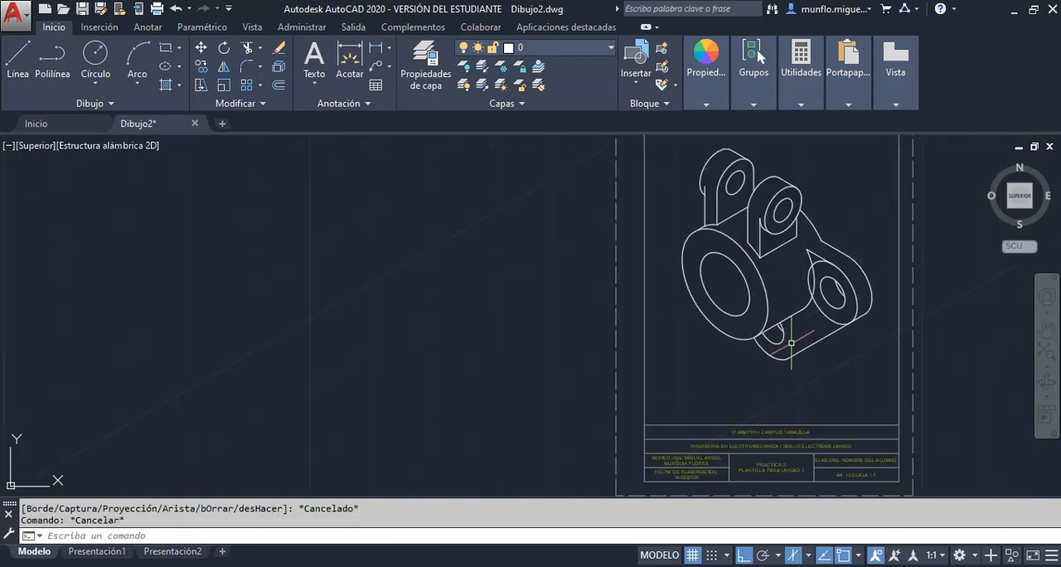
Following the Unidad 2-Practica 3 PDF, trim the right ear's front outer isocircle between its upper tangent edge and the cylinder's rear curve
scroll(801, 309, up, 2)
scroll(806, 306, up, 2)
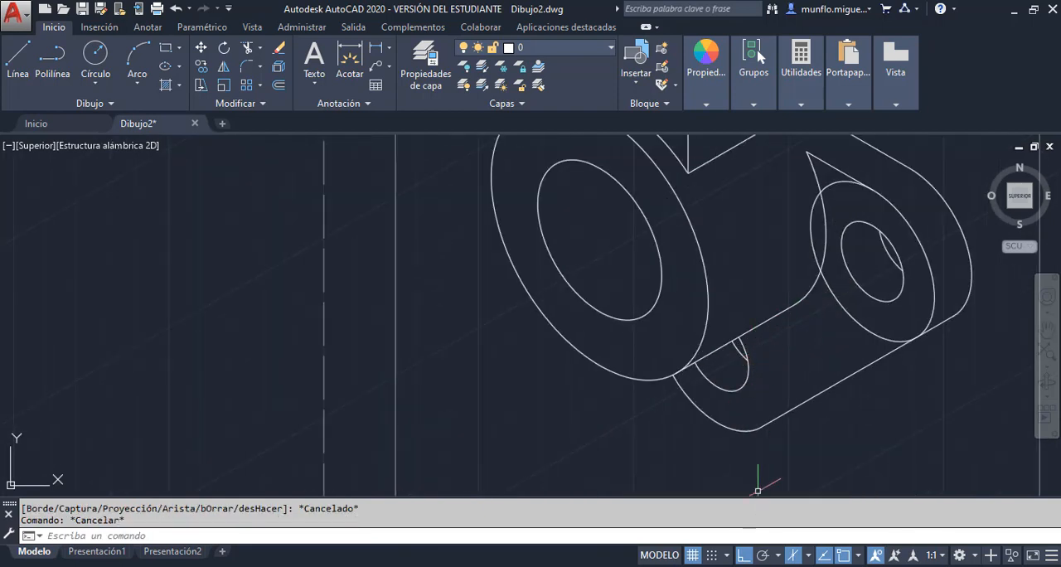
key(alt+Tab)
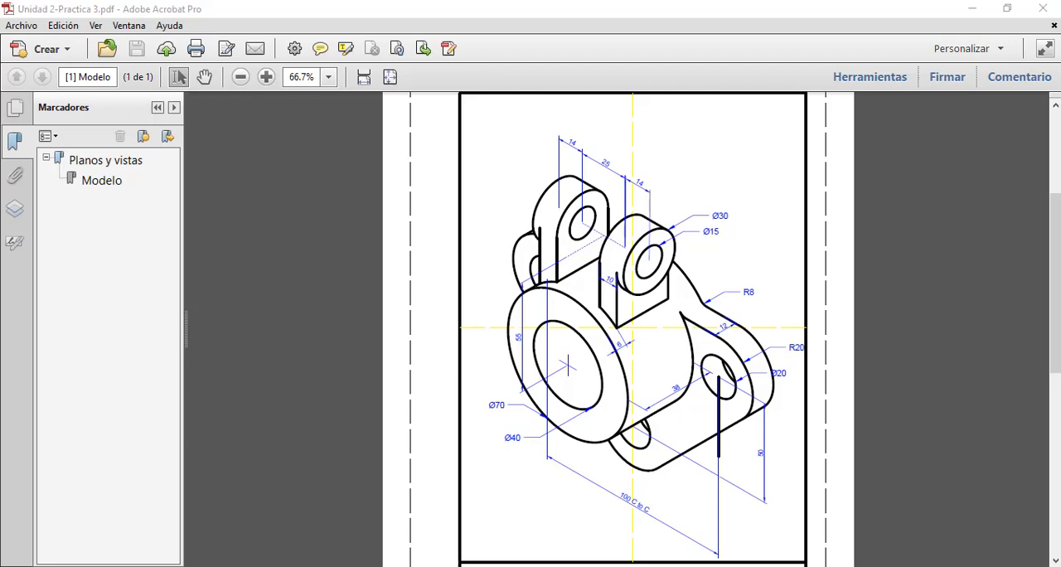
key(alt+Tab)
scroll(747, 408, up, 2)
scroll(747, 408, down, 3)
scroll(881, 323, up, 3)
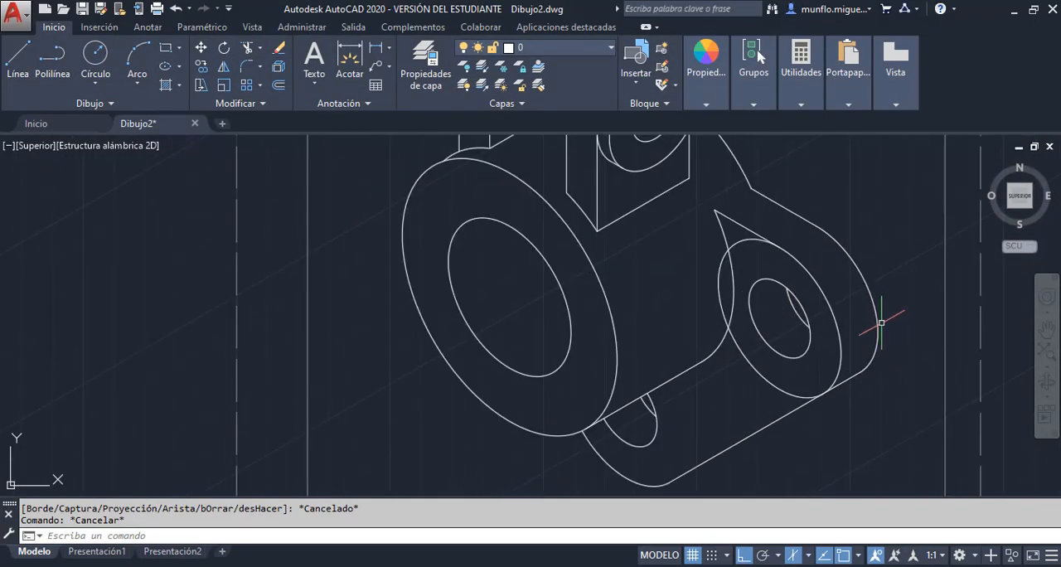
click(254, 53)
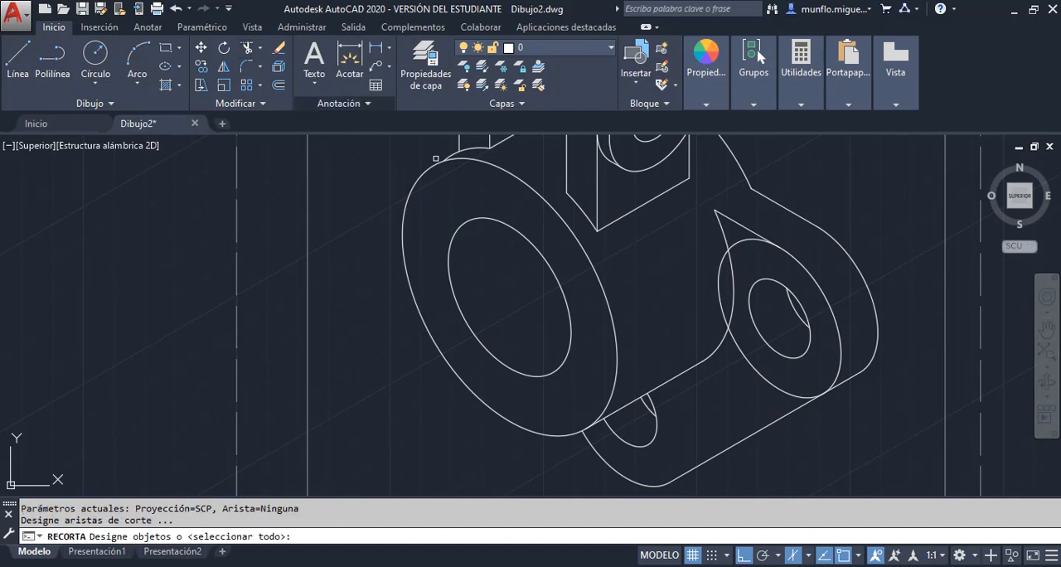
key(Return)
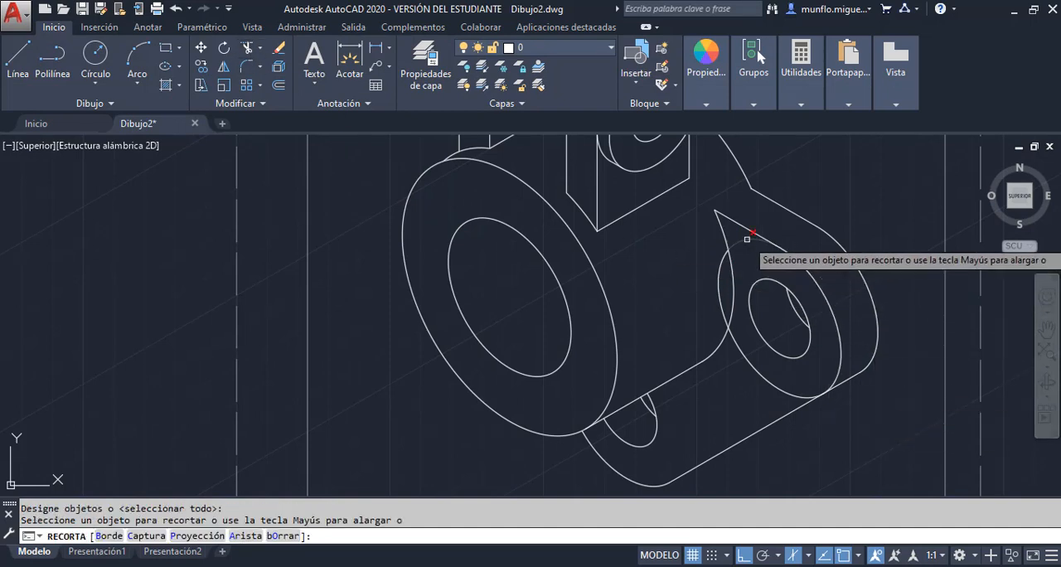
click(720, 261)
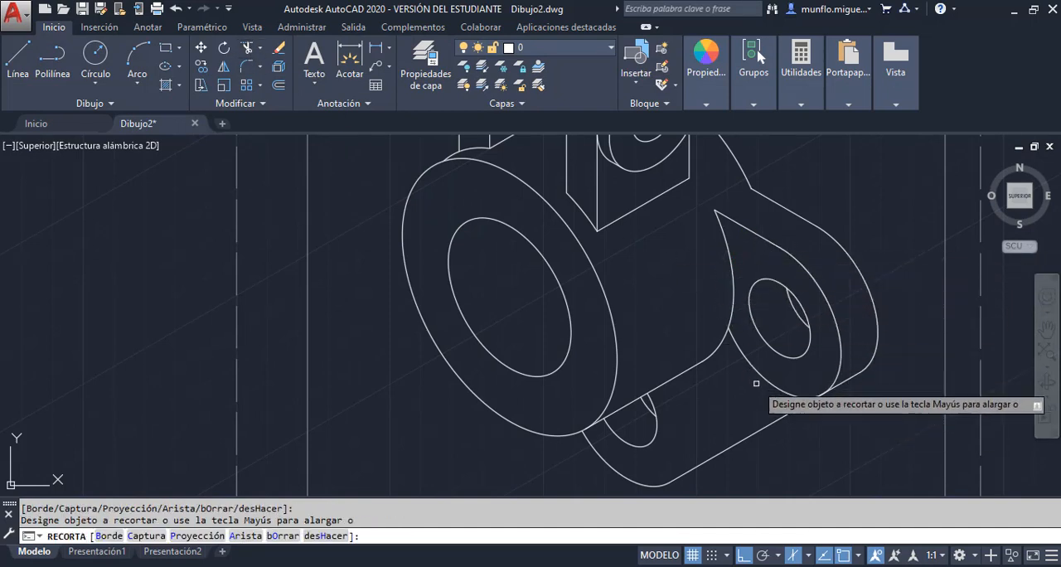
key(Escape)
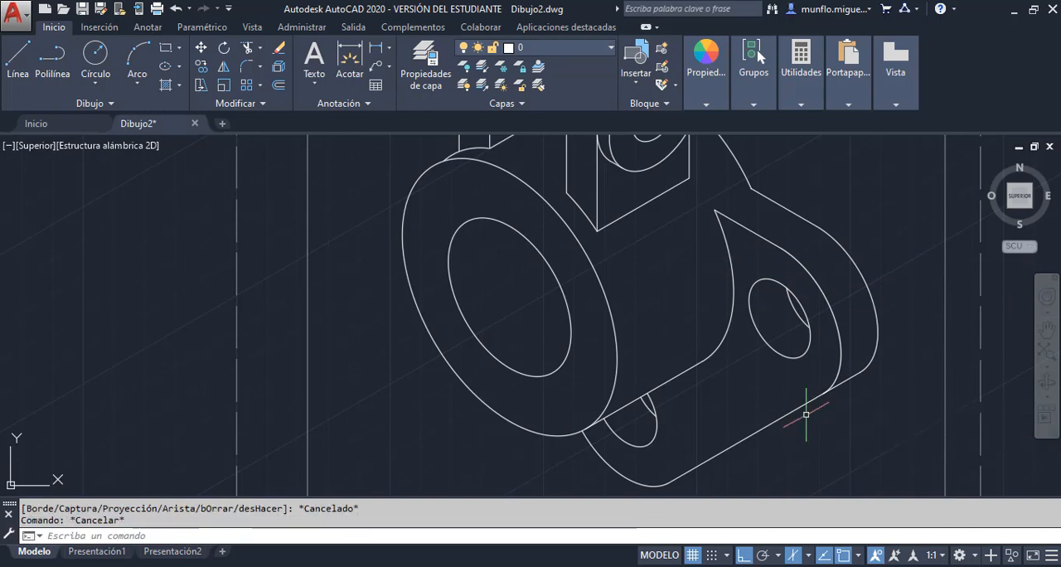
After consulting the PDF, draw a 50-unit line at 150° in the left isoplane from the centre of the cylinder's rear curve beside the right ear
scroll(806, 414, down, 2)
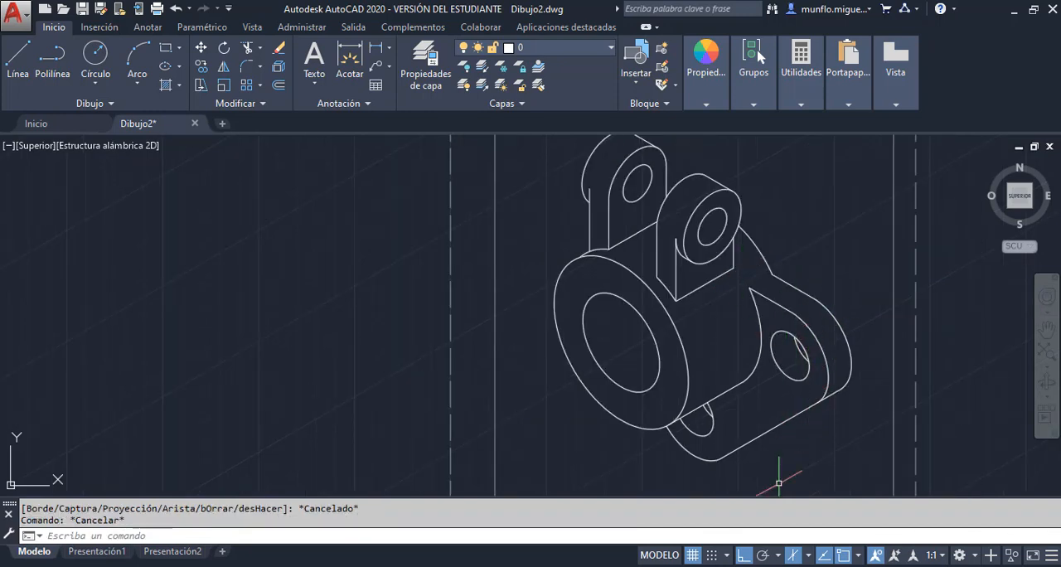
key(alt+Tab)
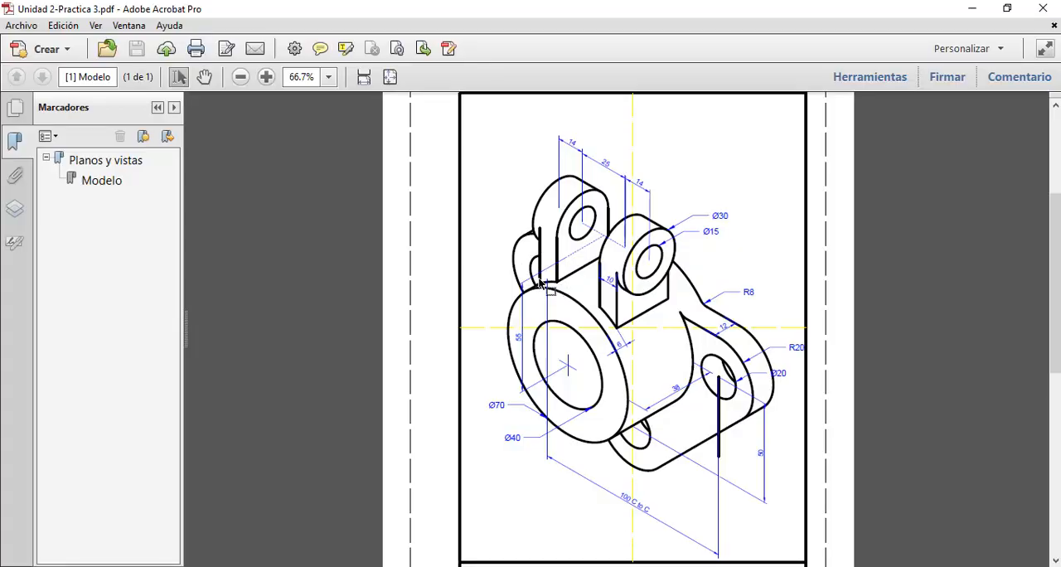
click(609, 566)
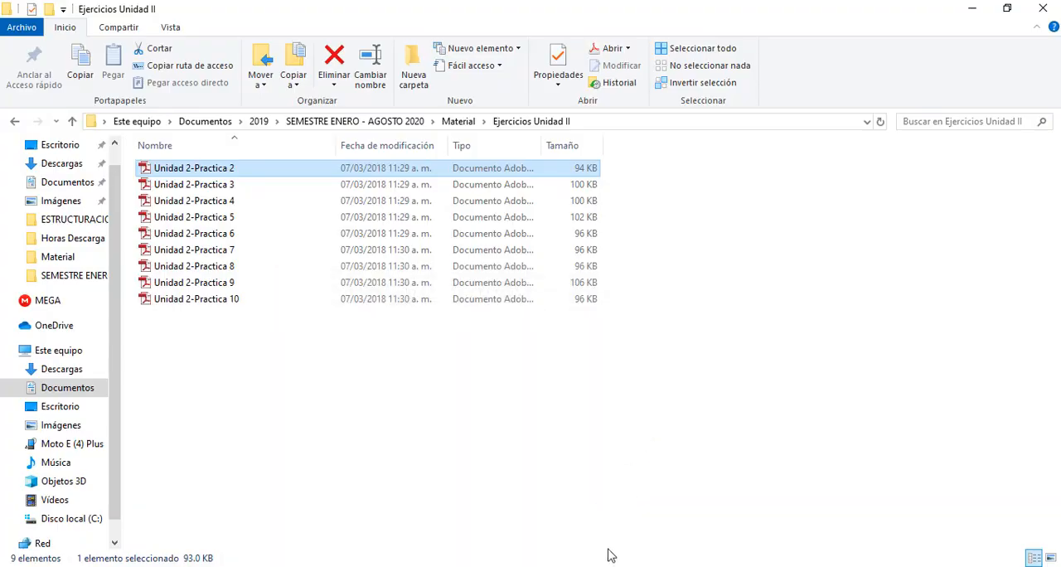
click(611, 566)
click(638, 566)
scroll(679, 310, down, 3)
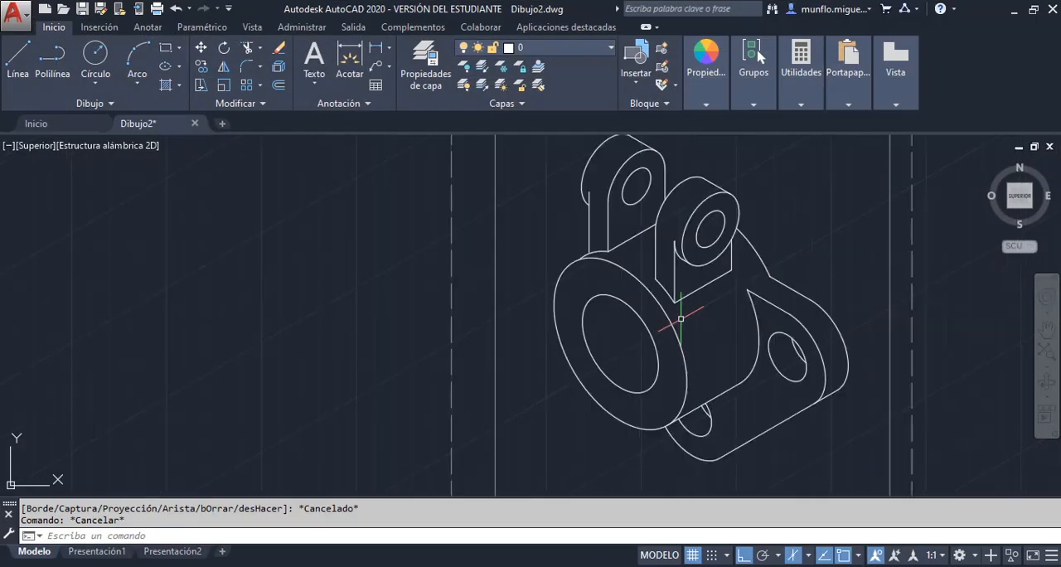
click(18, 58)
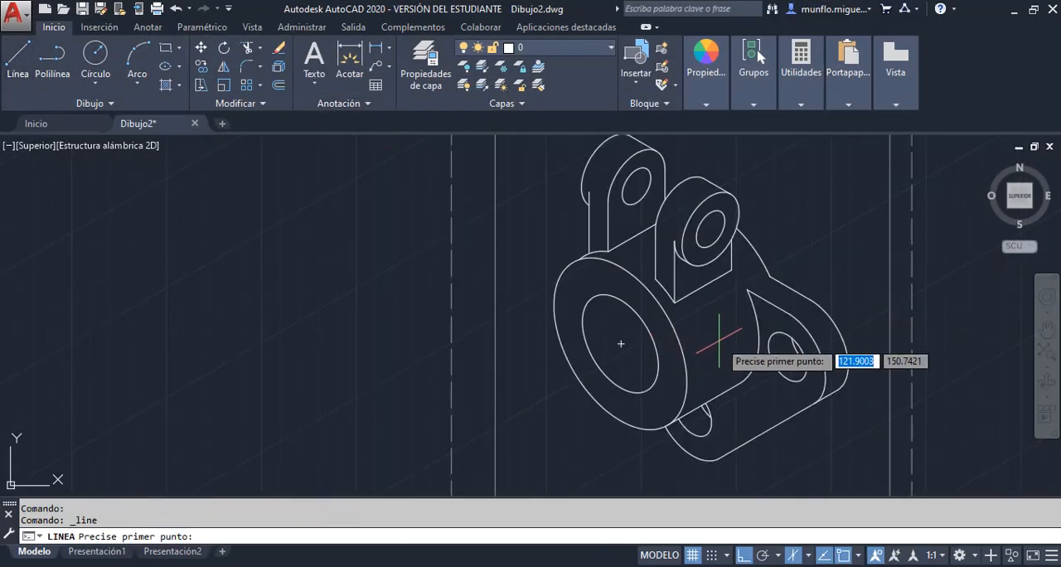
click(693, 303)
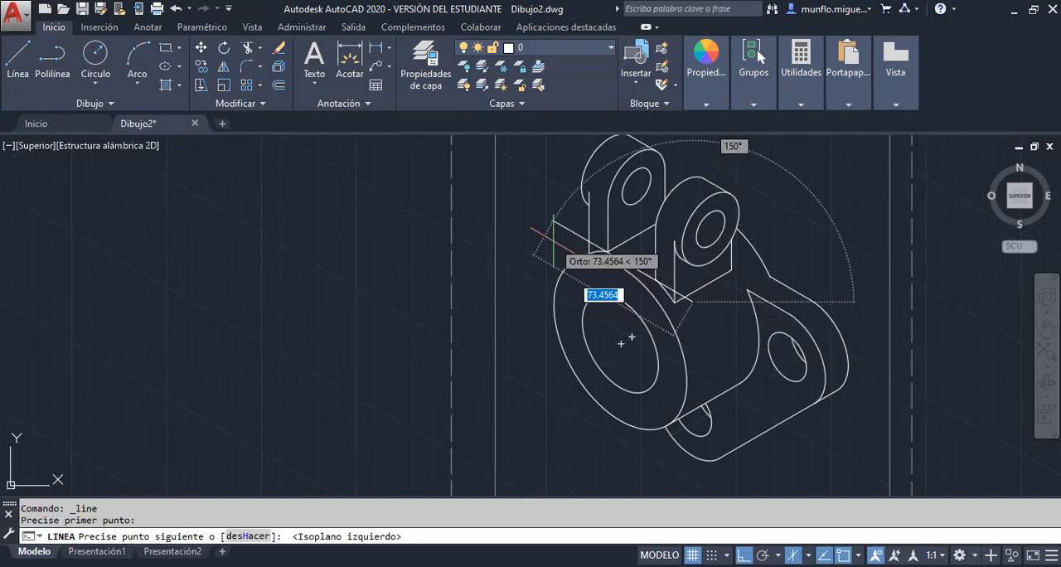
text(50)
key(Return)
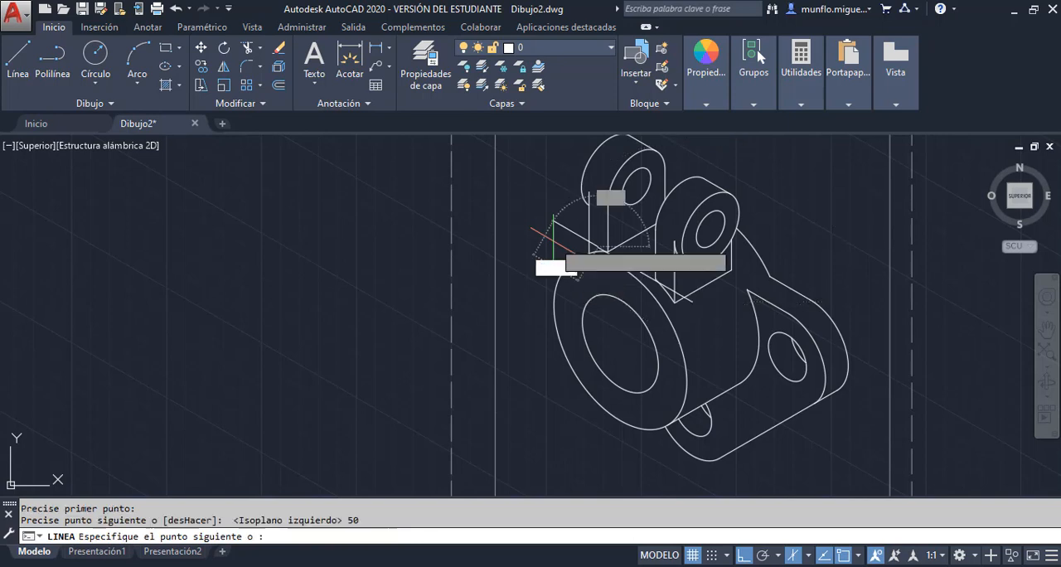
key(Escape)
scroll(598, 253, down, 2)
scroll(598, 253, up, 4)
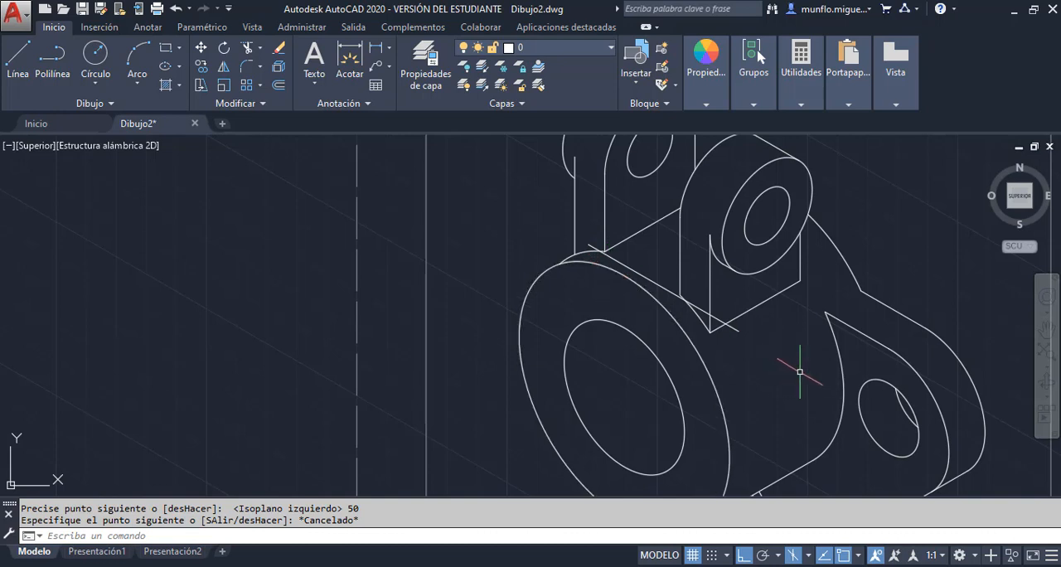
Copy the right ear's front hole isocircle from its centre to the far end of the 50-unit construction line
click(200, 66)
click(877, 455)
key(Return)
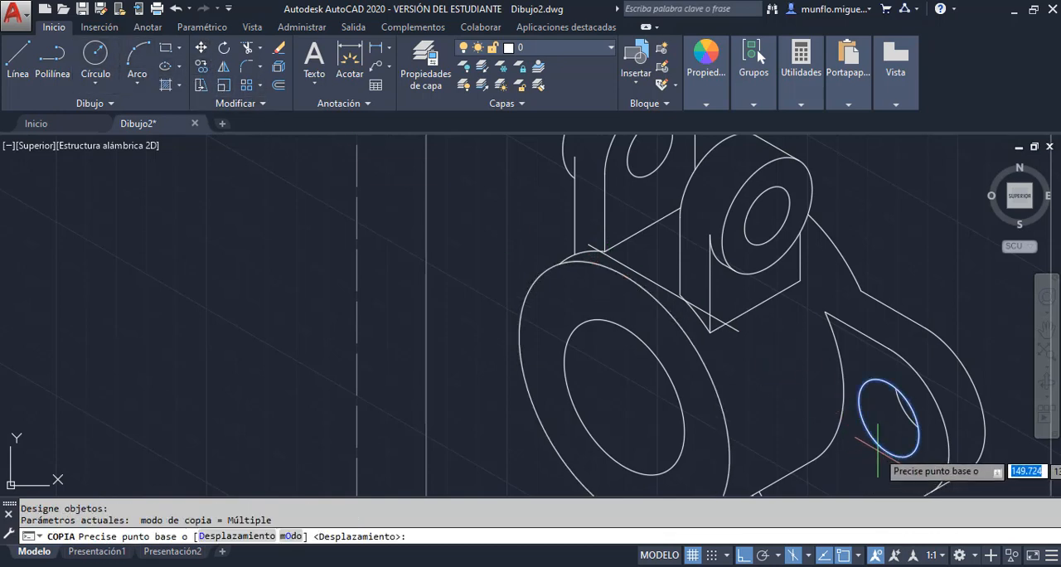
click(894, 413)
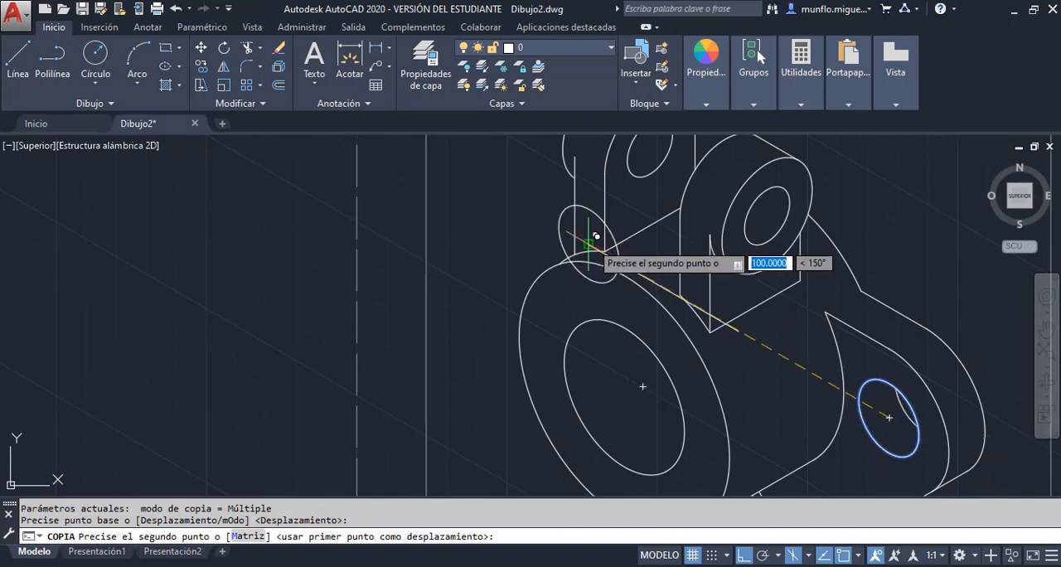
click(588, 239)
key(Escape)
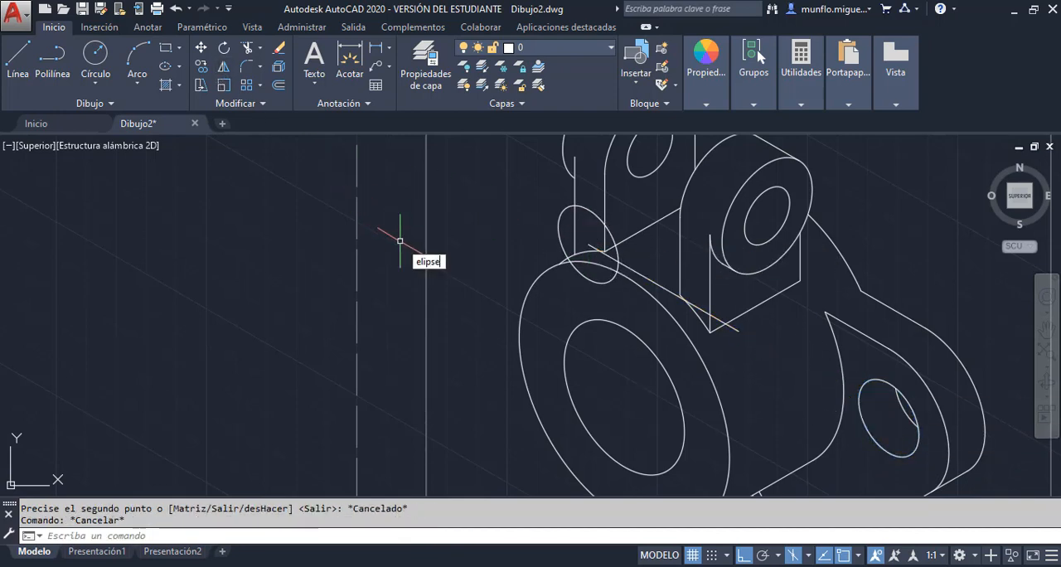
Draw an isocircle of radius 20 concentric with the copied hole behind the cylinder's upper edge
key(Return)
text(i)
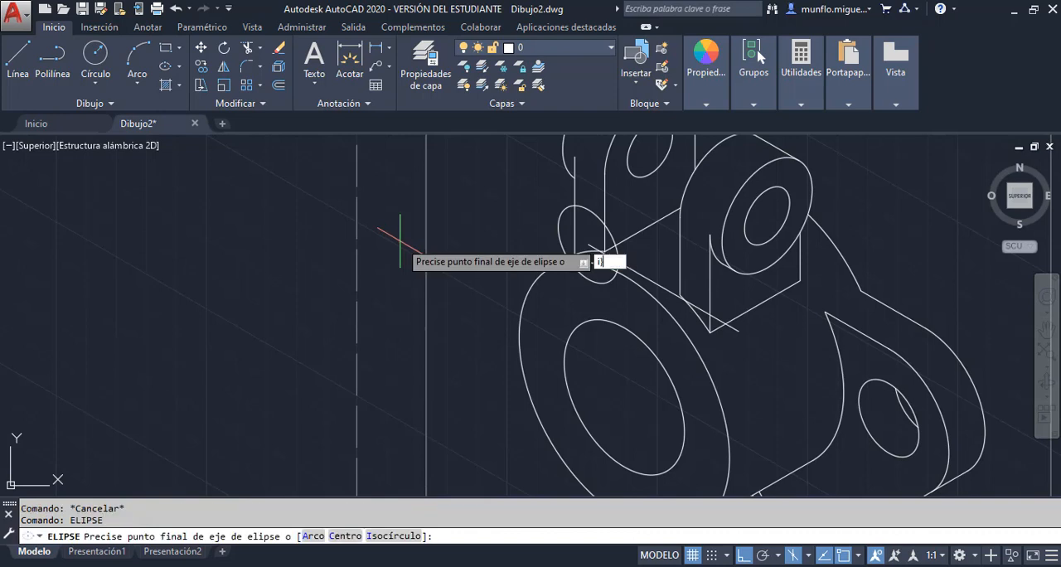
key(Return)
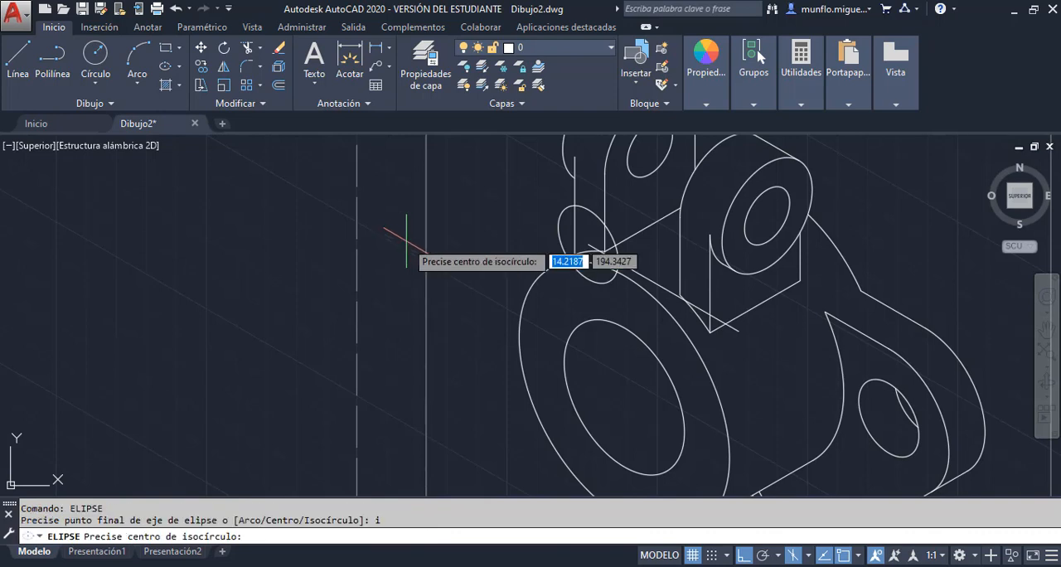
click(588, 244)
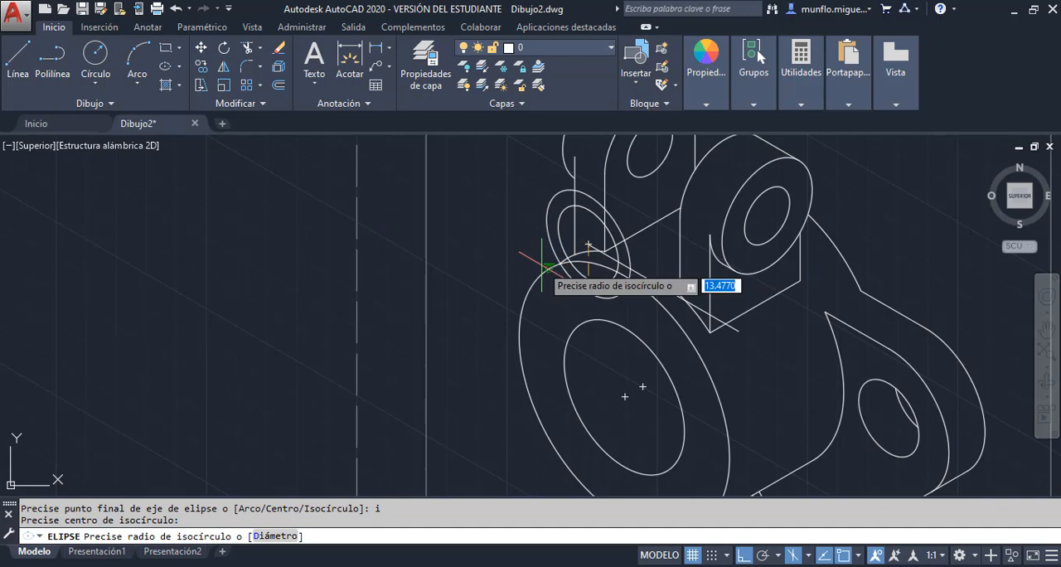
text(20)
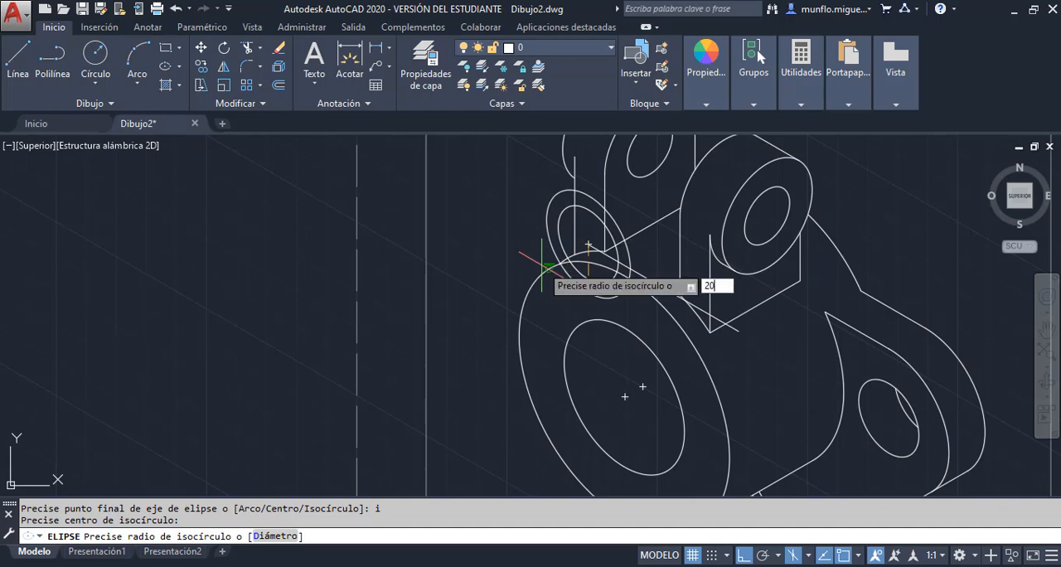
key(Return)
key(Escape)
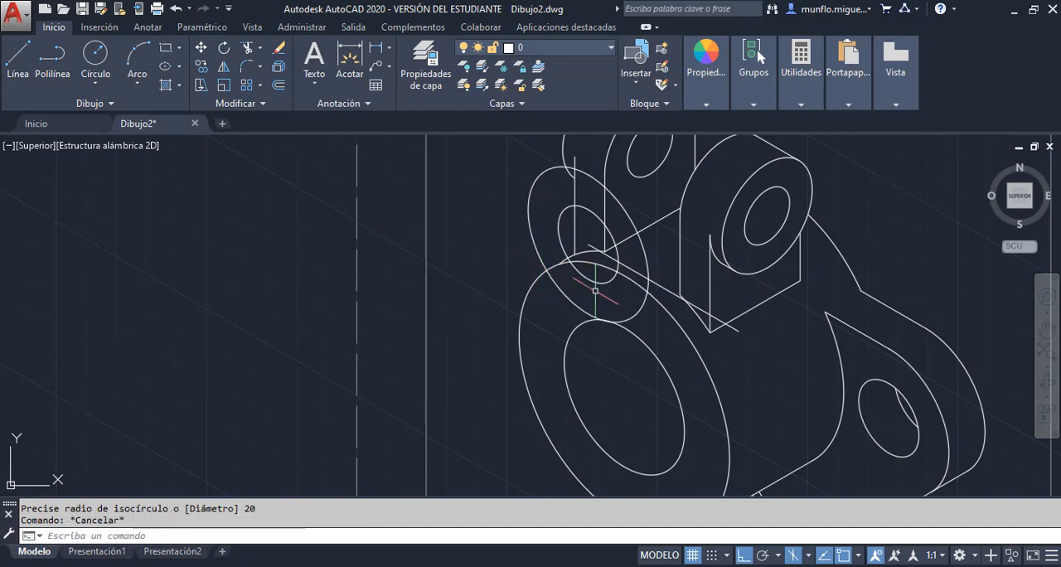
key(Escape)
Erase the 50-unit construction line running from the copied hole's centre to the cylinder's axis
scroll(612, 296, down, 3)
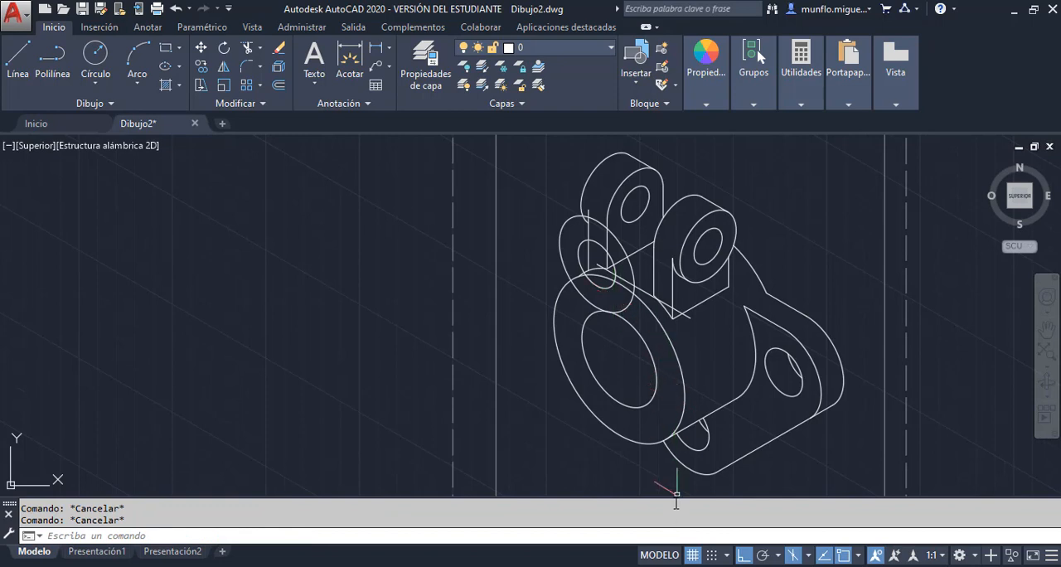
scroll(612, 270, up, 2)
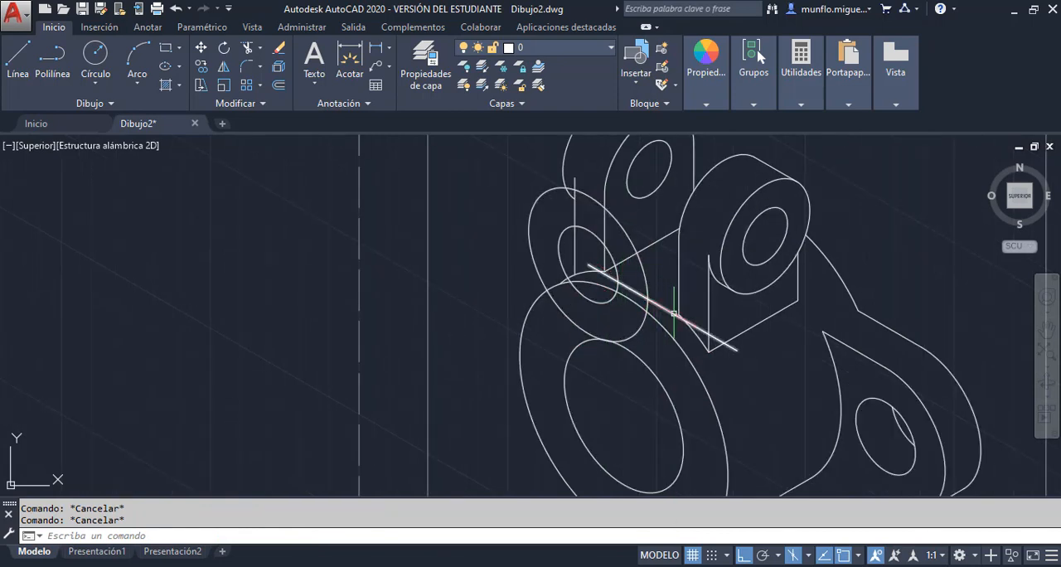
click(674, 313)
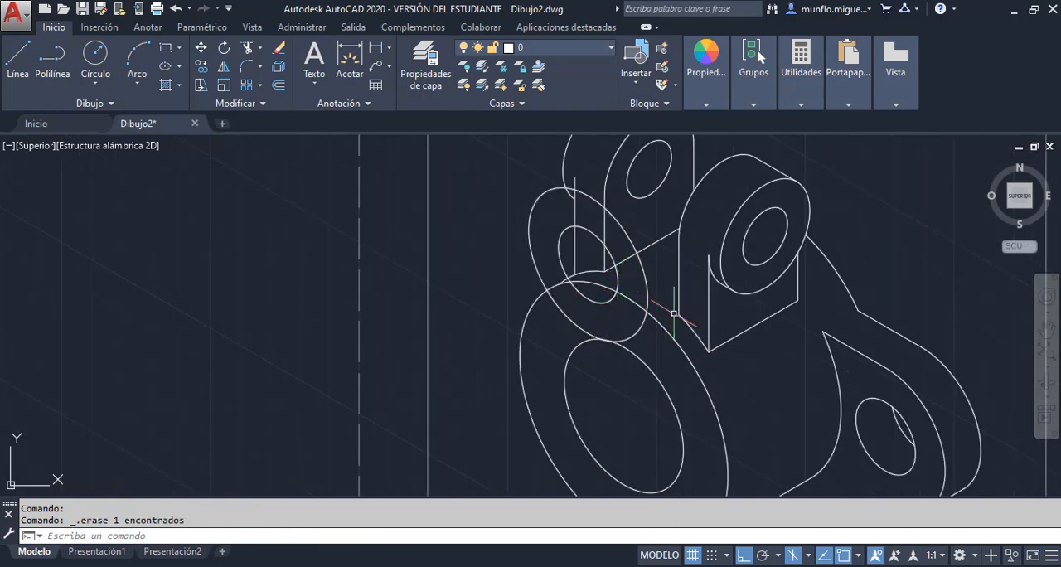
Switch to the right isoplane and draw a 12-unit line at 30° from the centre of the copied hole
scroll(606, 277, up, 2)
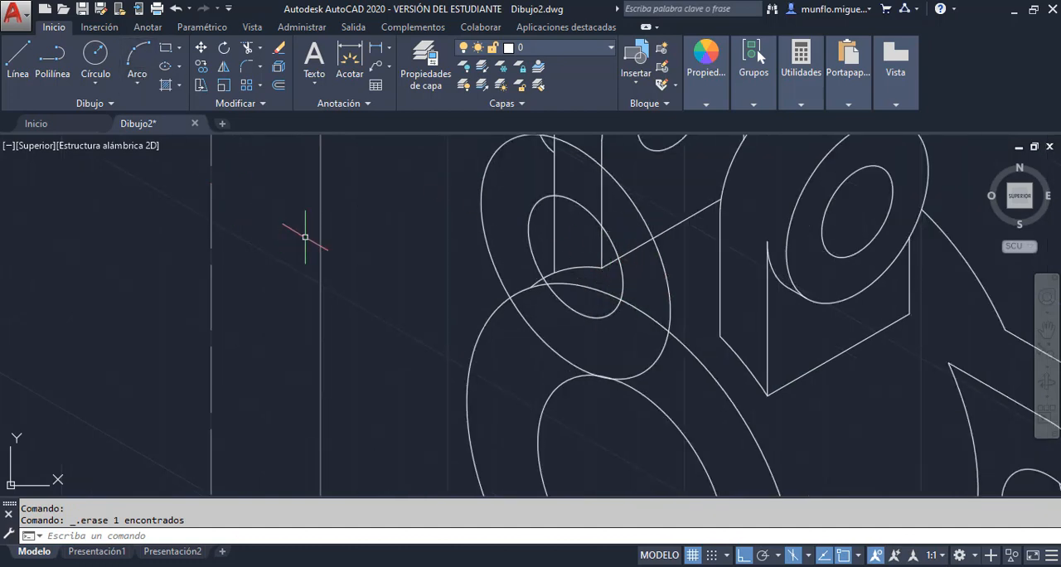
key(F5)
key(F5)
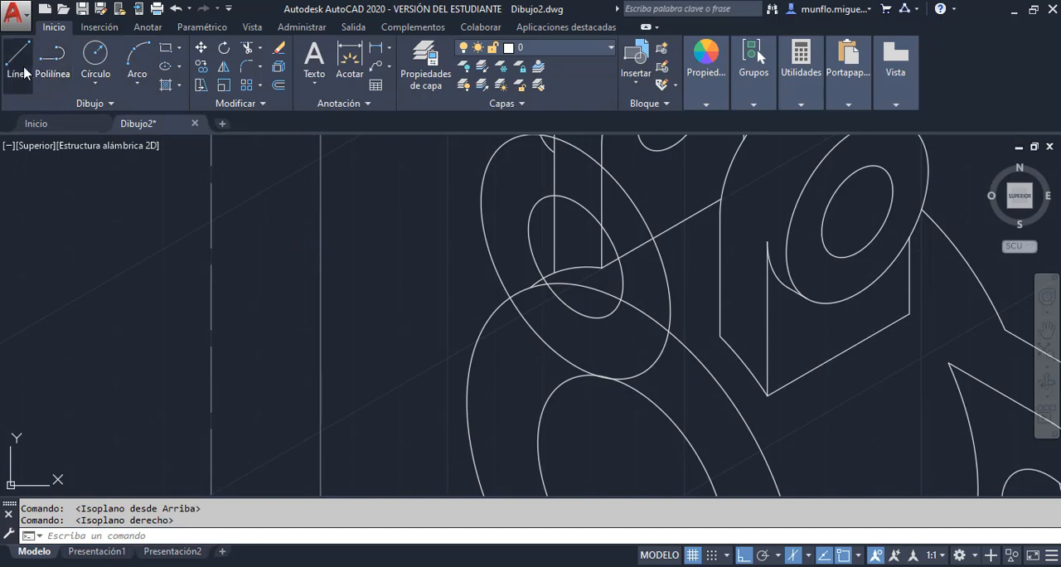
click(24, 73)
click(569, 265)
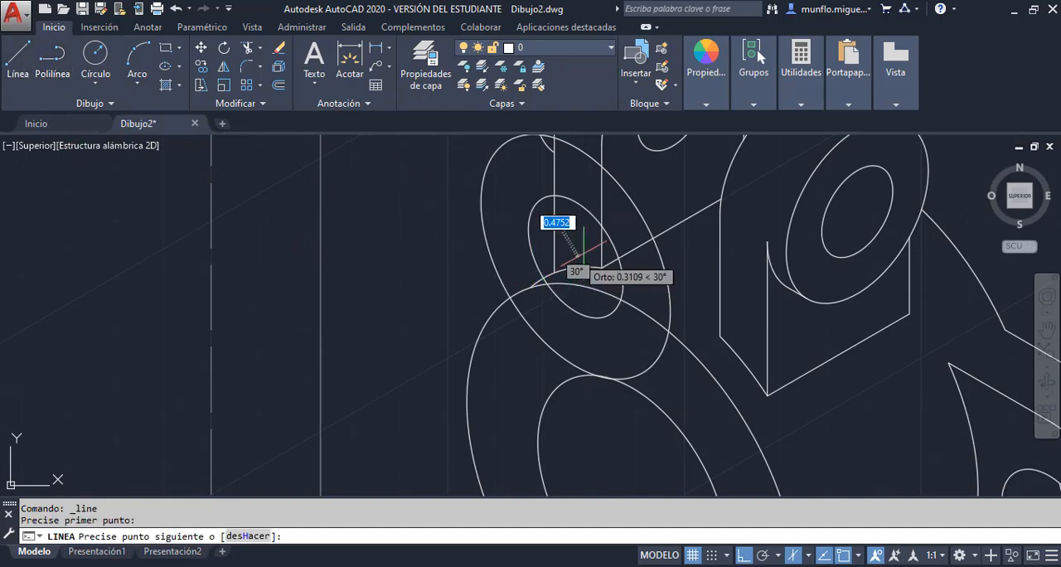
text(15)
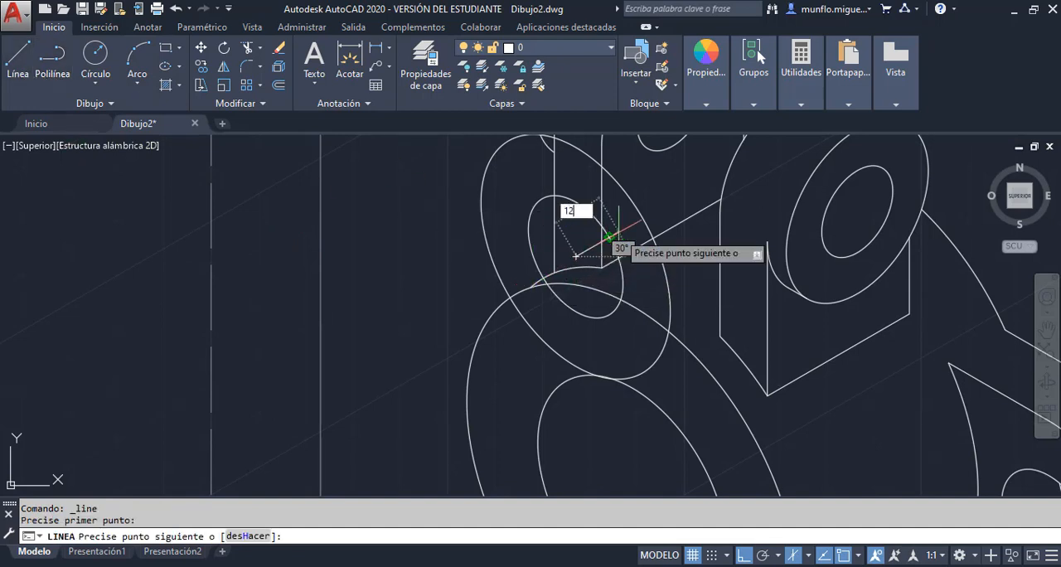
key(Return)
key(Escape)
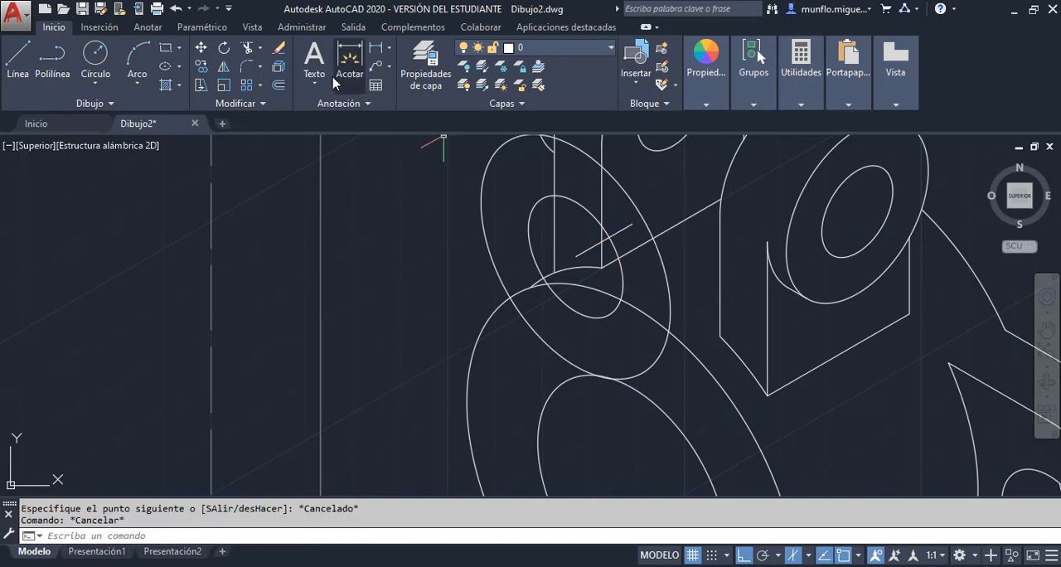
Copy the upper rear ear's radius 20 isocircle from its centre to the far end of the 12-unit line
click(202, 68)
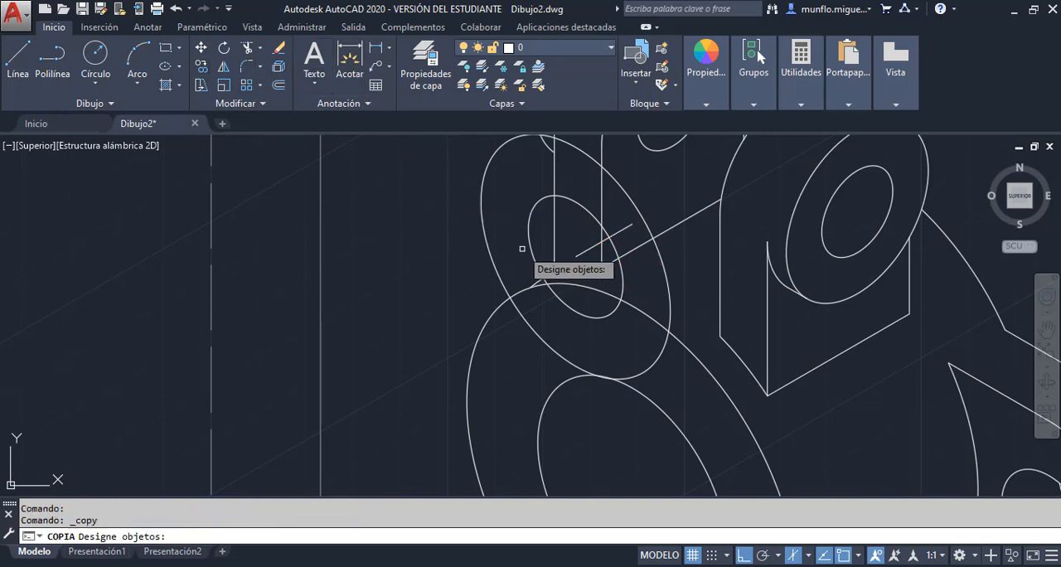
click(670, 284)
key(Return)
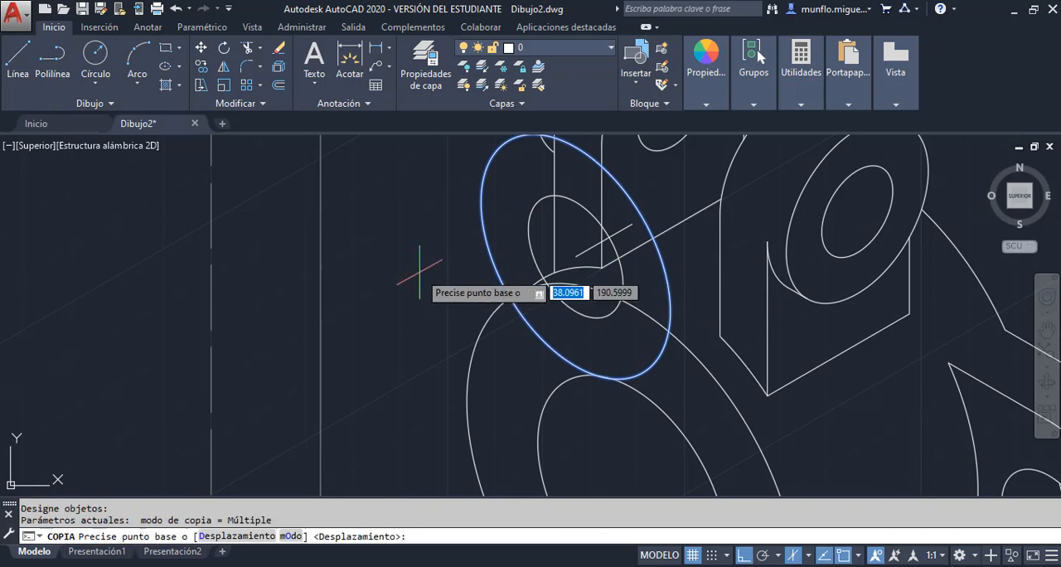
click(577, 256)
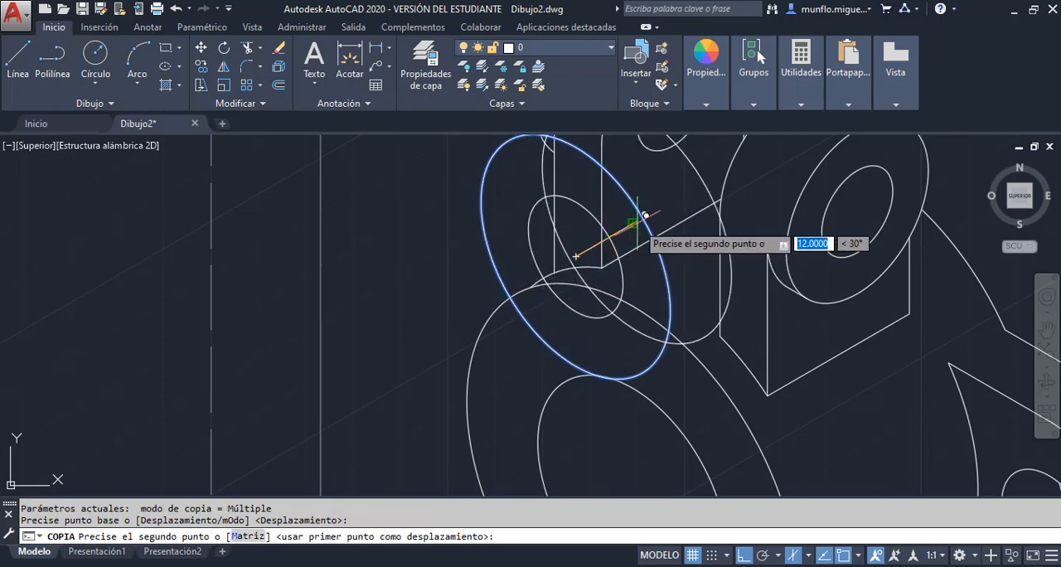
click(634, 224)
key(Escape)
key(Escape)
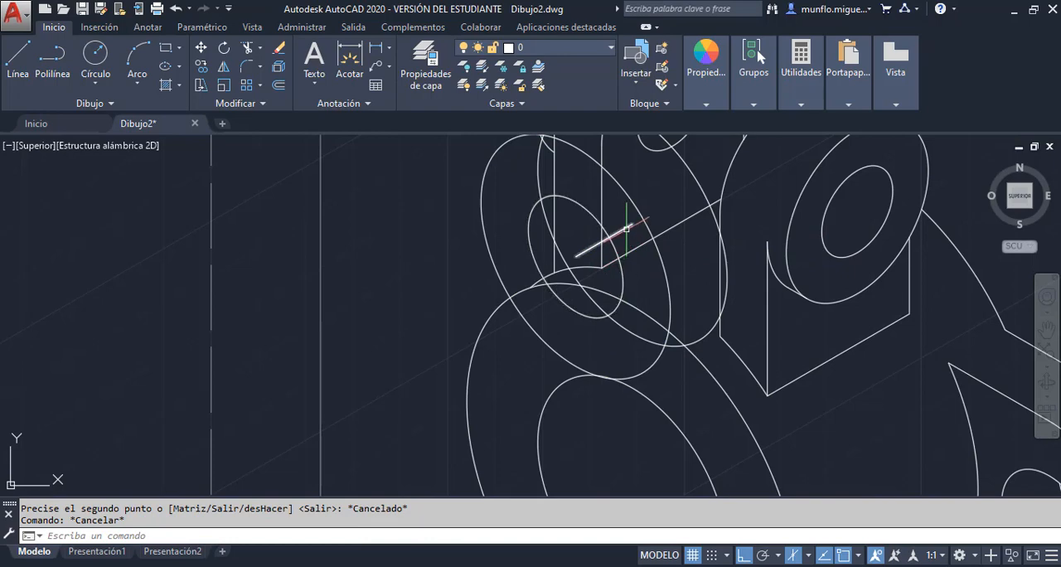
Erase the 12-unit construction line and draw a 30° line tangent to the upper edges of the ear's two radius 20 isocircles
click(627, 228)
key(Delete)
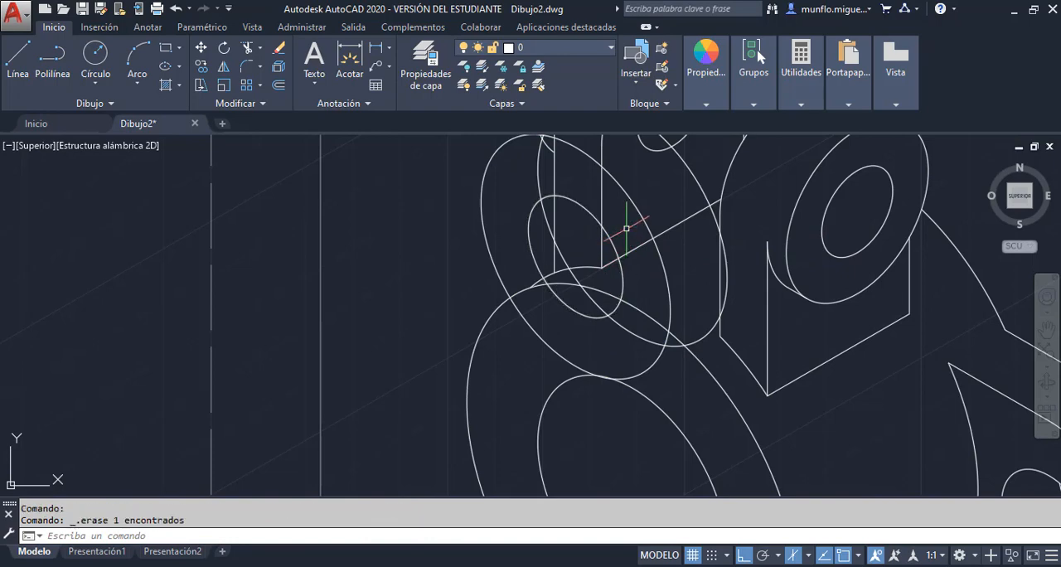
scroll(627, 227, down, 3)
scroll(613, 210, up, 5)
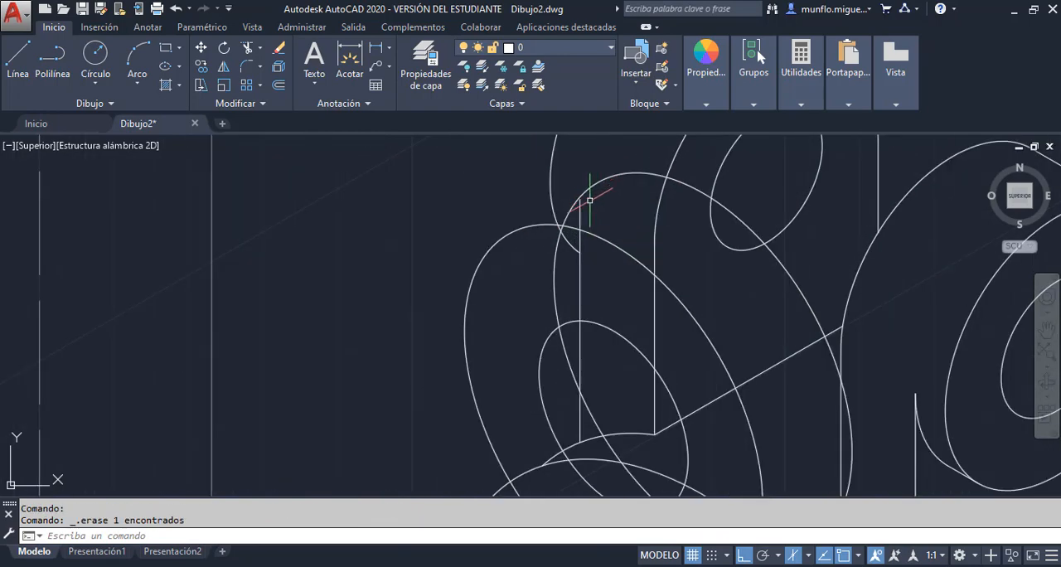
click(18, 56)
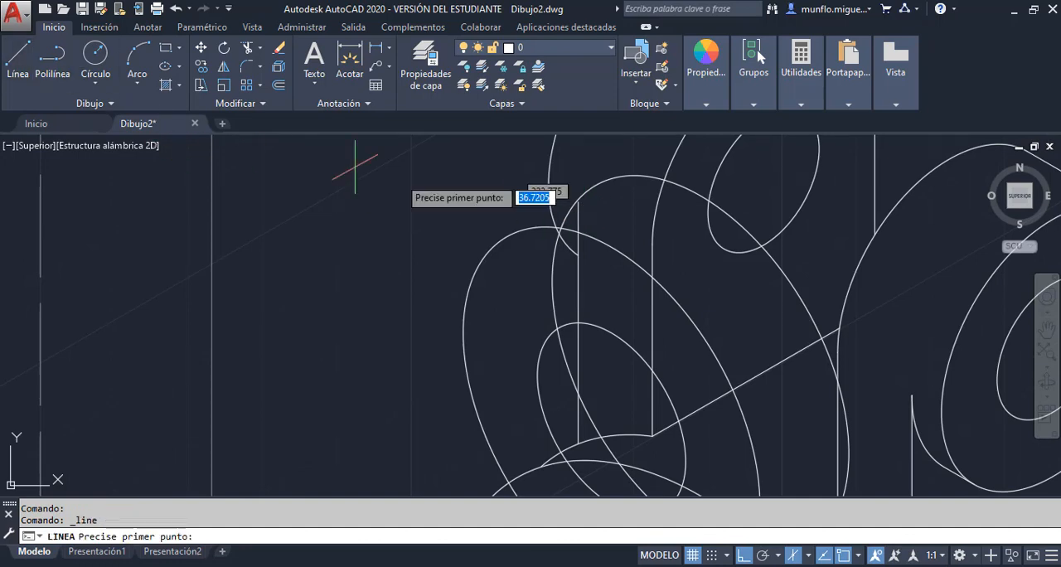
click(507, 237)
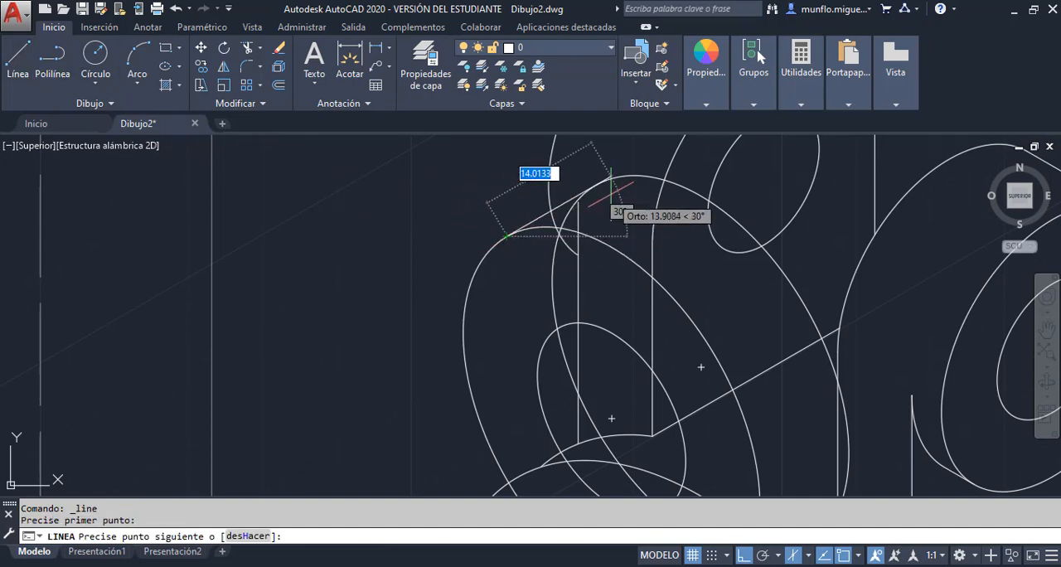
key(Escape)
Trim the portion of the upper rear ear's hole-side radius 20 isocircle that lies inside the cylinder's front face
scroll(618, 241, down, 4)
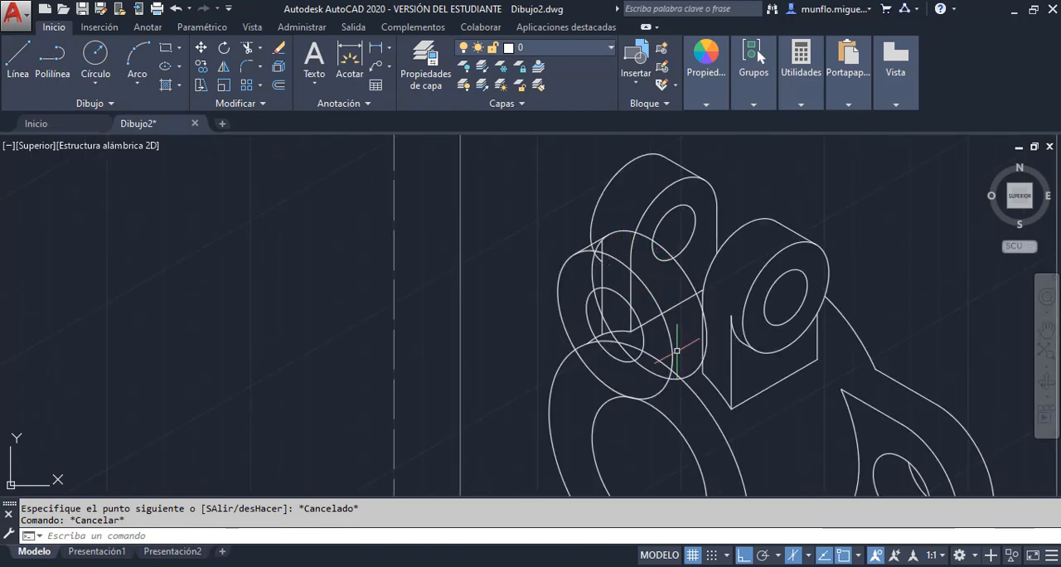
scroll(677, 351, down, 2)
scroll(681, 371, up, 2)
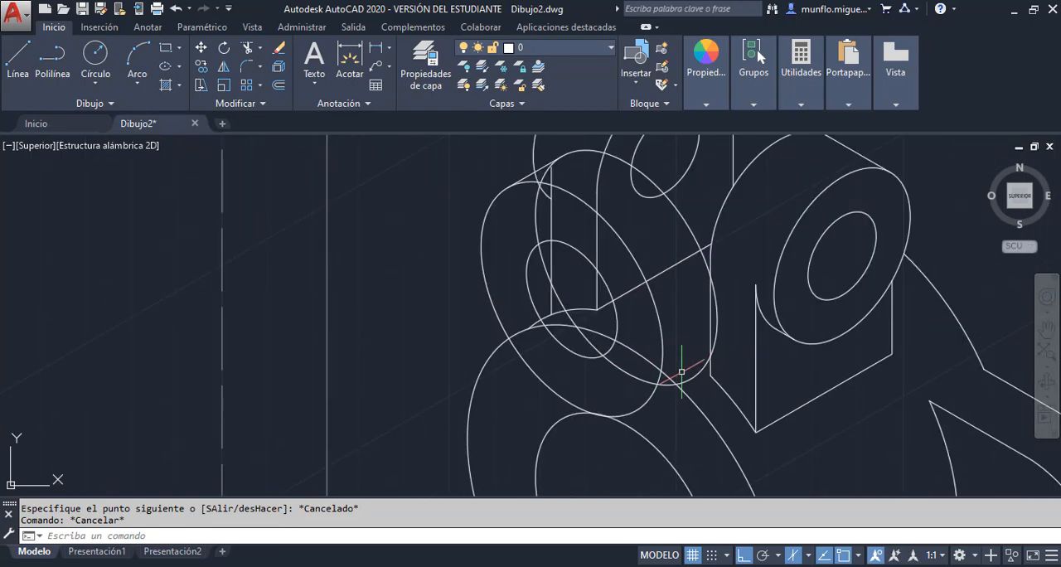
scroll(681, 367, down, 4)
scroll(682, 382, up, 1)
scroll(681, 378, up, 4)
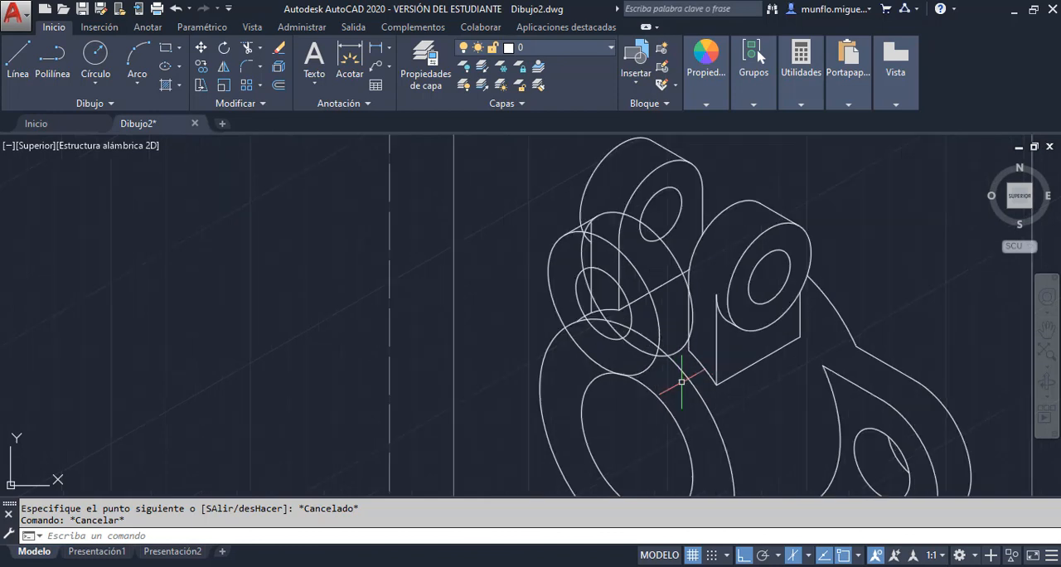
click(248, 48)
key(Return)
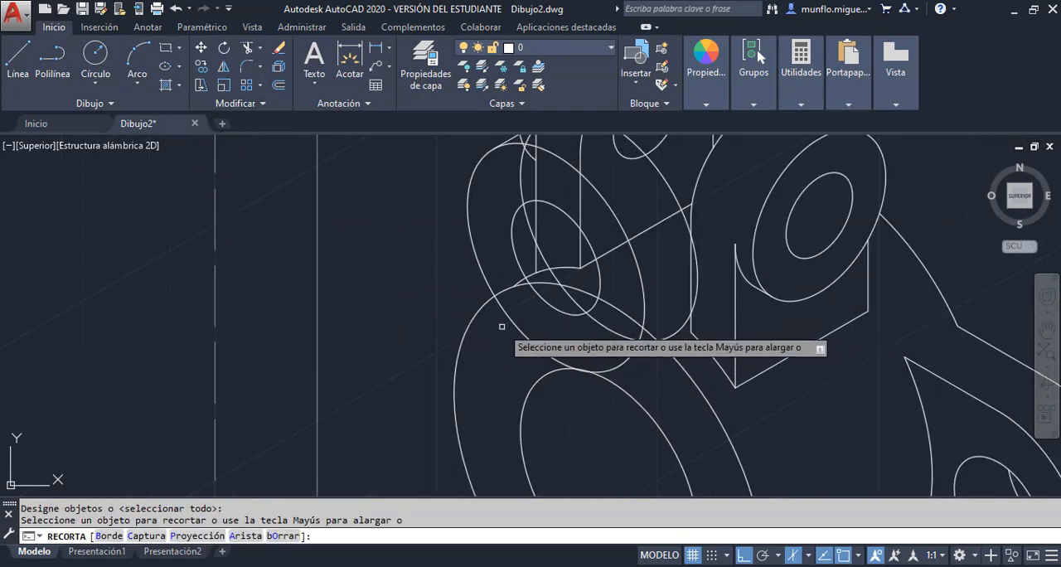
click(508, 319)
scroll(526, 332, down, 3)
scroll(544, 236, up, 2)
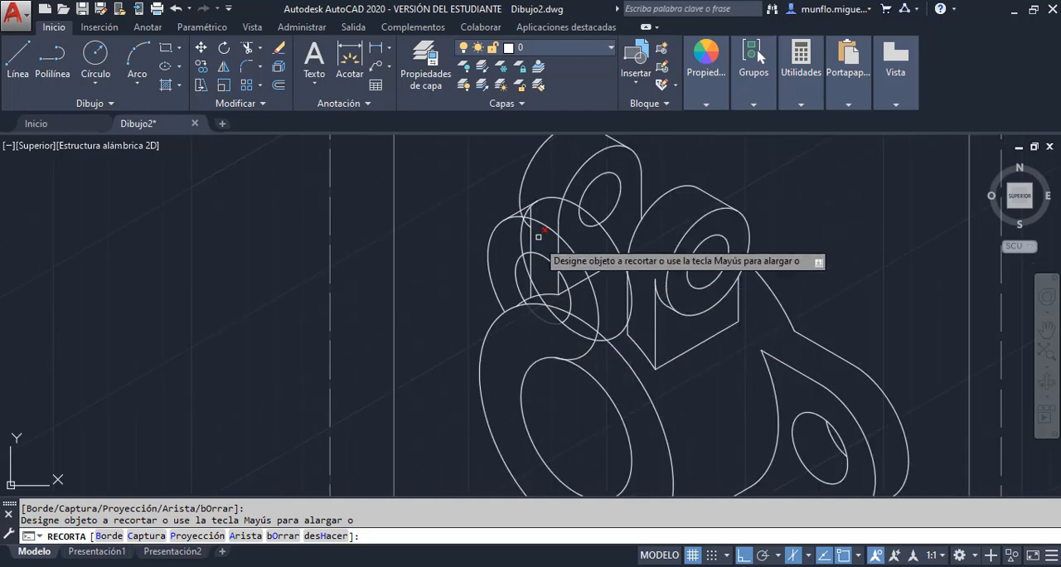
Trim the tangent line where it meets the rear lug's outline and erase the copied radius 20 isocircle behind the lug
scroll(550, 253, up, 2)
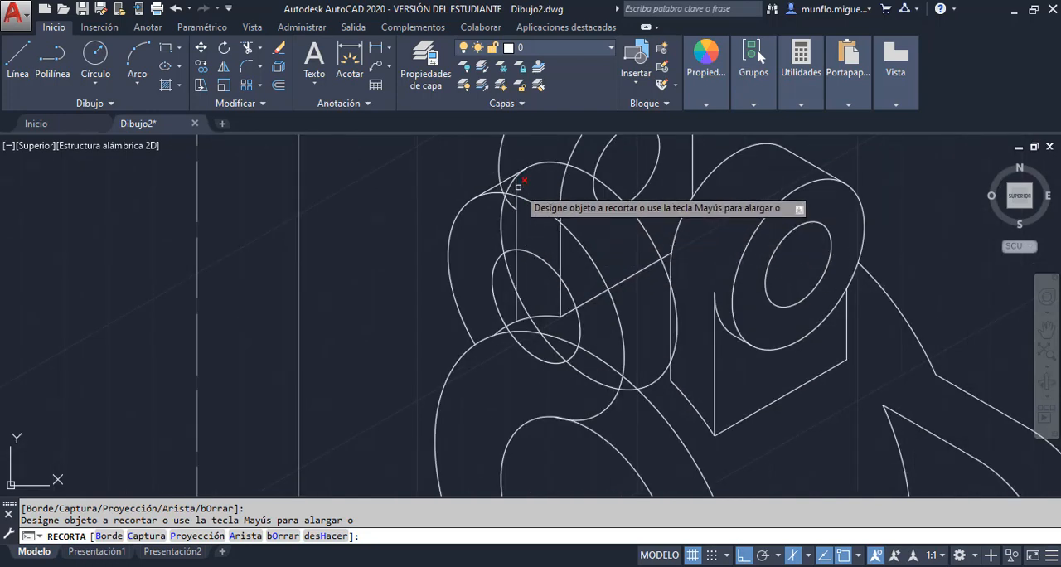
scroll(517, 187, up, 2)
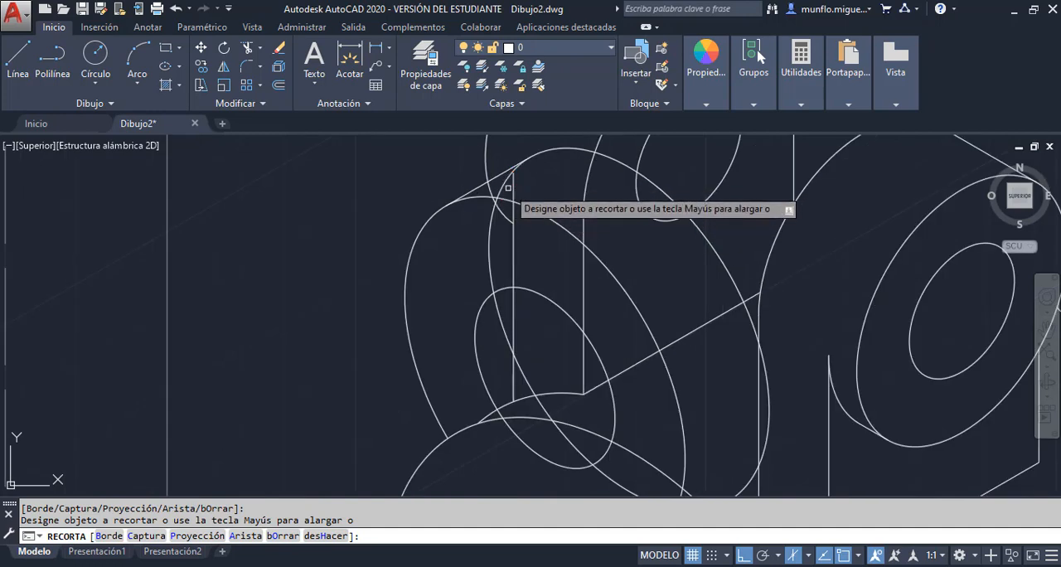
click(509, 181)
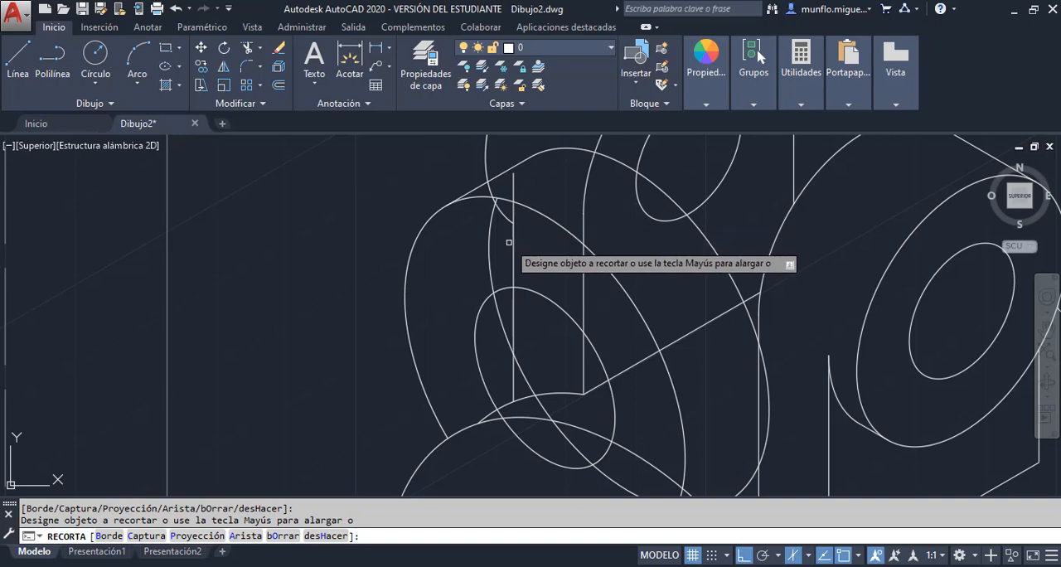
scroll(505, 218, up, 5)
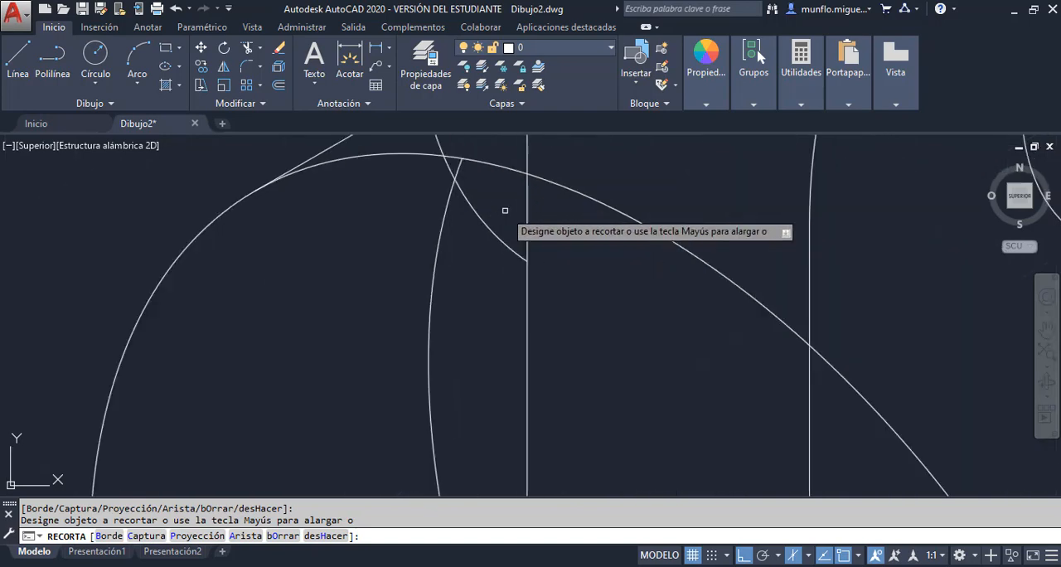
scroll(478, 213, down, 6)
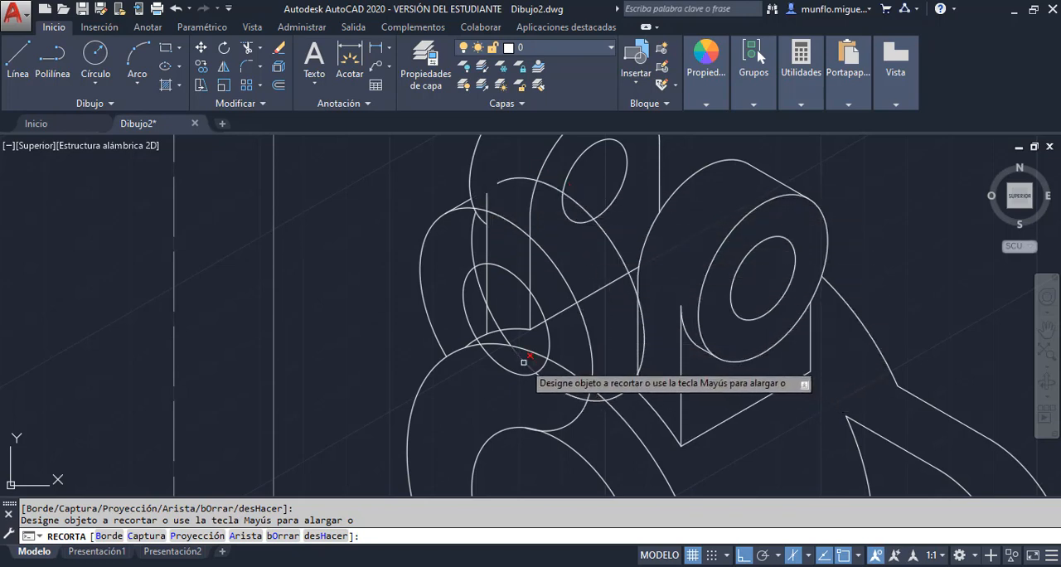
key(Escape)
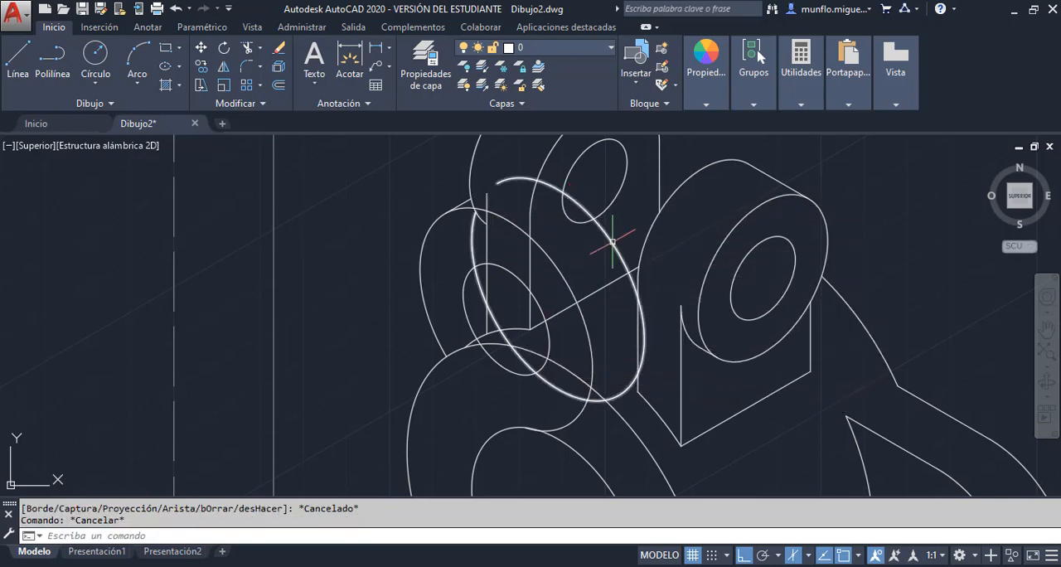
click(597, 257)
key(Delete)
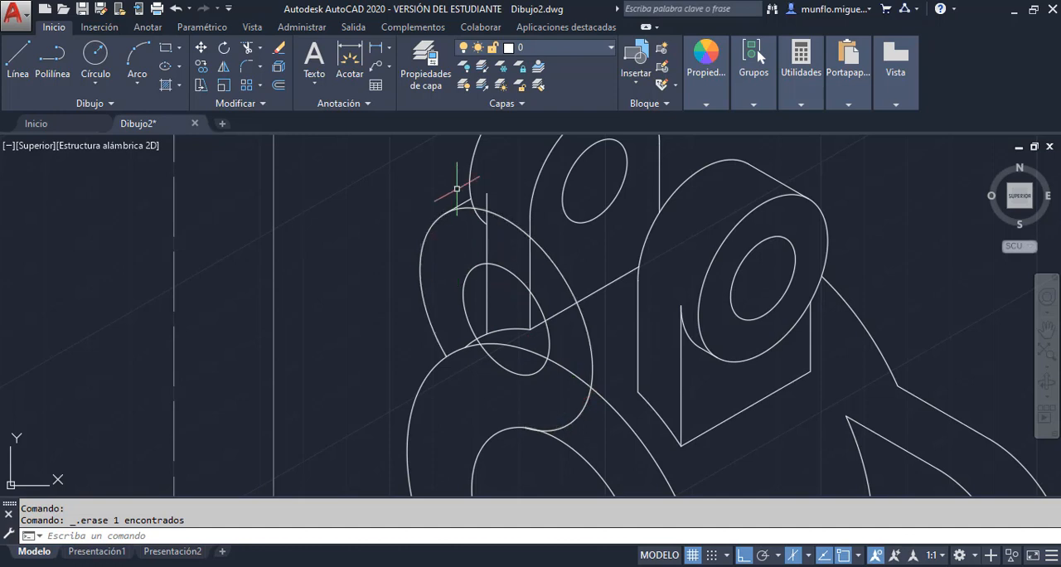
Trim the ear's remaining radius 20 isocircle at the rear lug's outline and erase its leftover arc crossing the lug and cylinder
scroll(439, 176, up, 2)
click(247, 51)
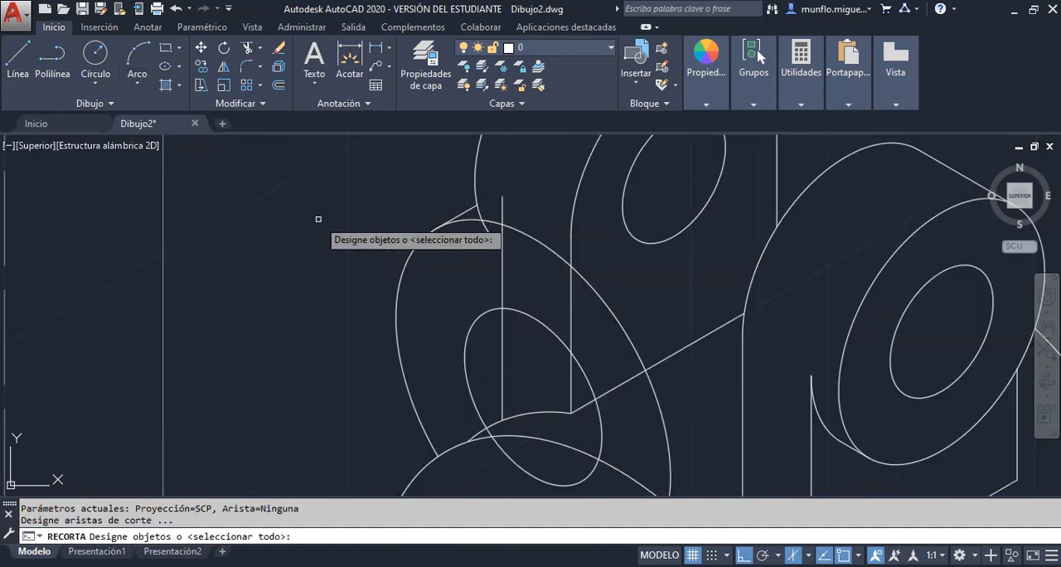
key(Return)
click(489, 220)
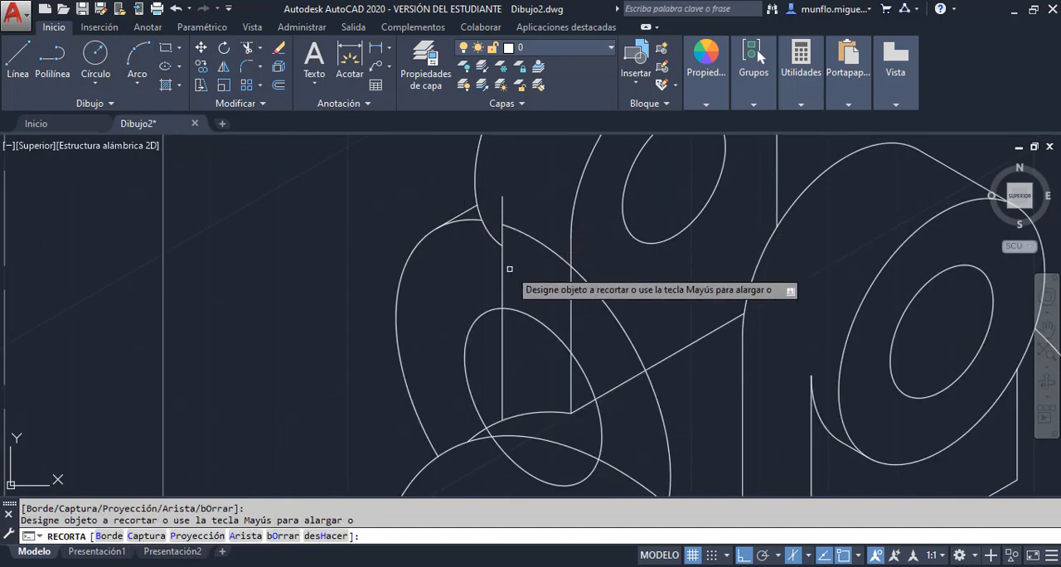
scroll(537, 295, down, 2)
key(Escape)
key(Escape)
click(542, 259)
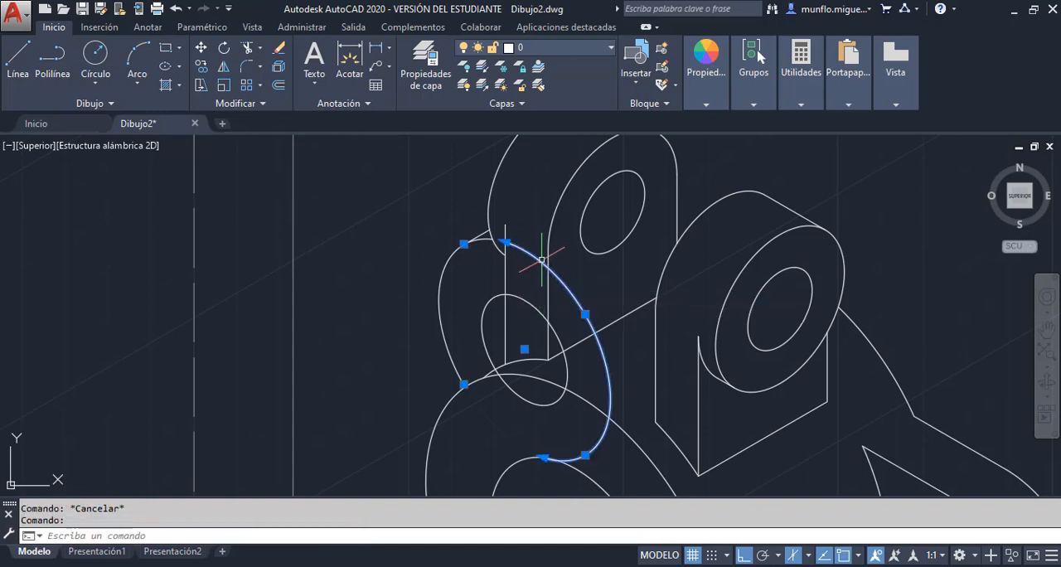
key(Delete)
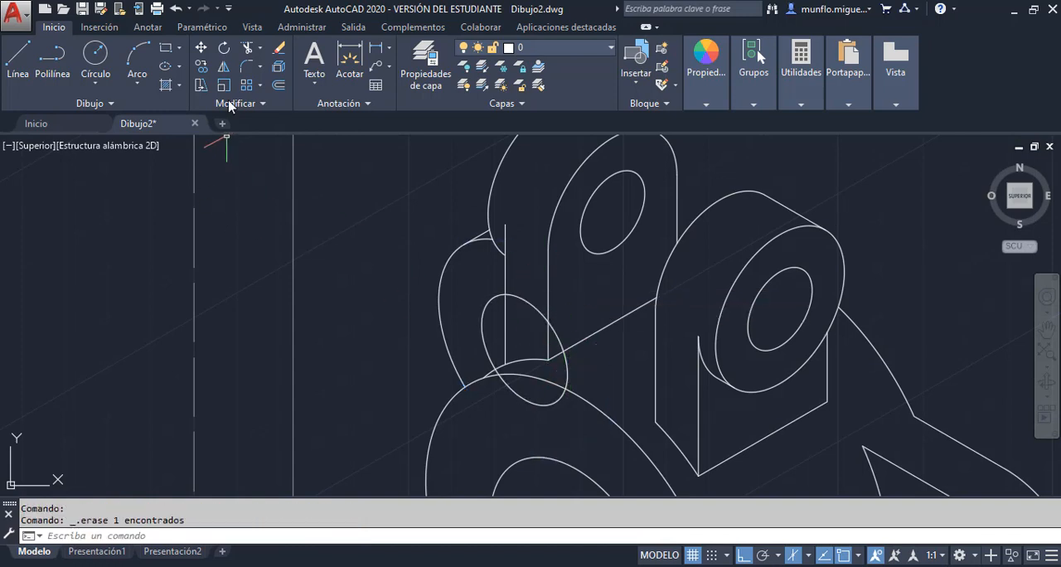
Trim the ear's hole isocircle at the rear lug's vertical edges and the cylinder's outline, and erase its leftover arc
click(247, 48)
key(Return)
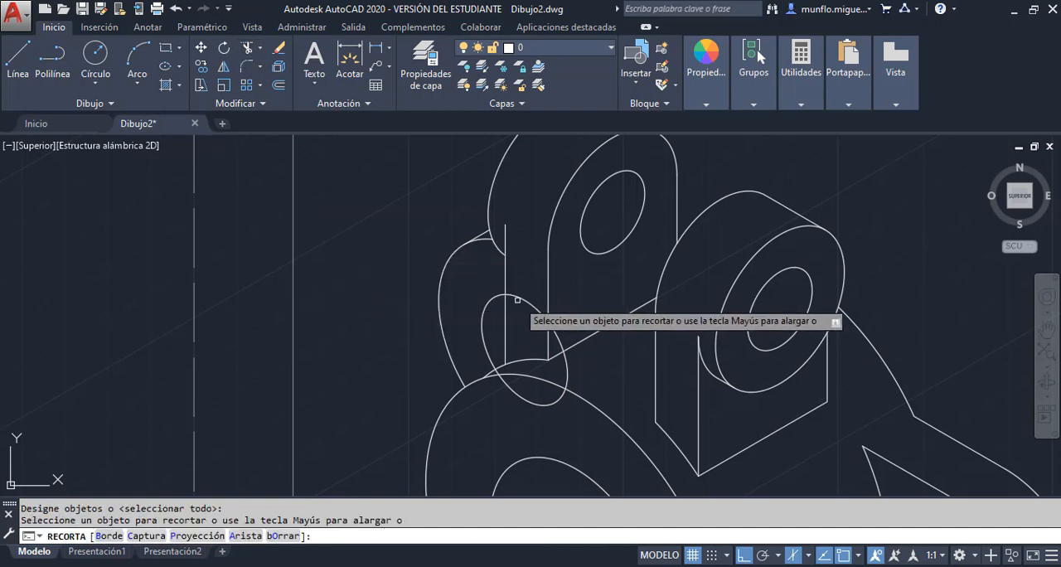
scroll(514, 365, up, 4)
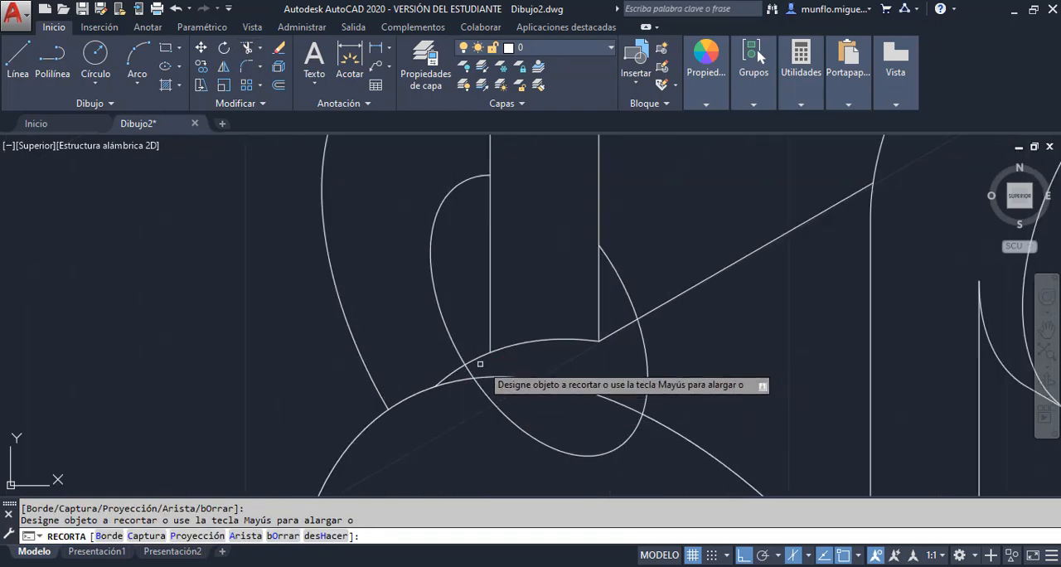
key(Escape)
scroll(514, 381, down, 4)
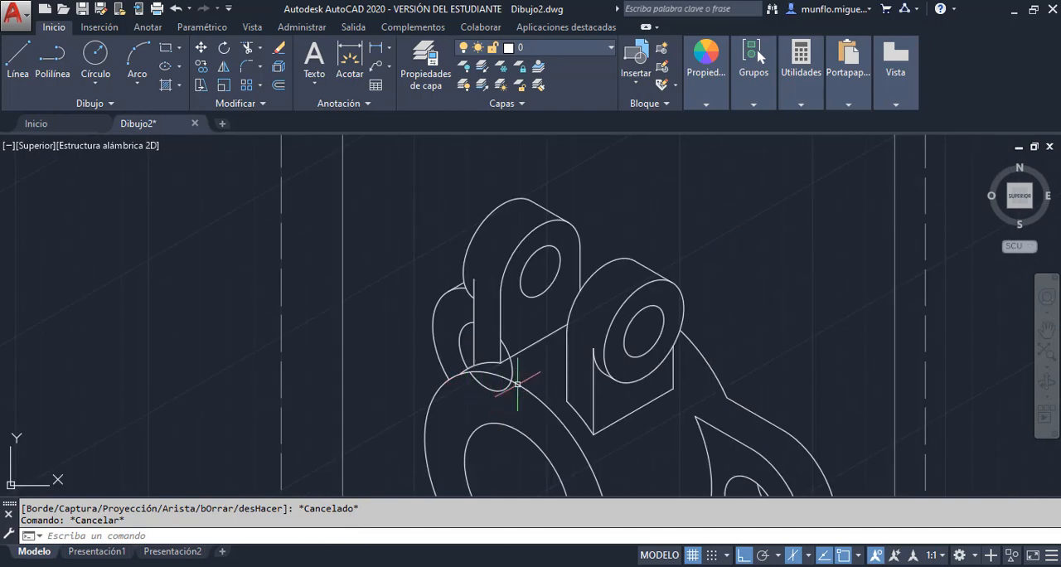
click(514, 373)
key(Delete)
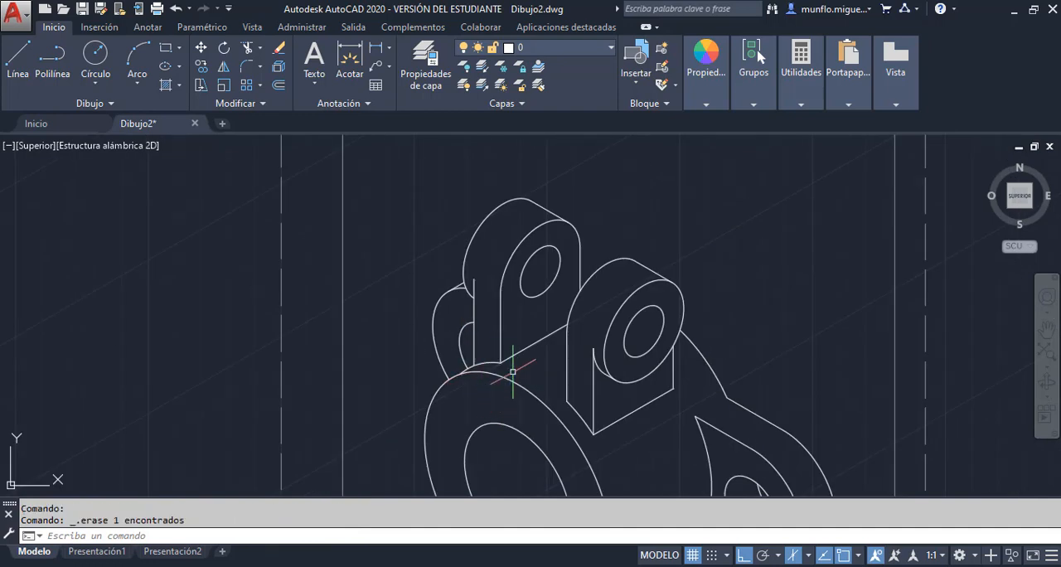
Compare the isometric drawing with the part shown in Unidad 2-Practica 3.pdf in Adobe Acrobat Pro and return to AutoCAD
scroll(446, 351, down, 2)
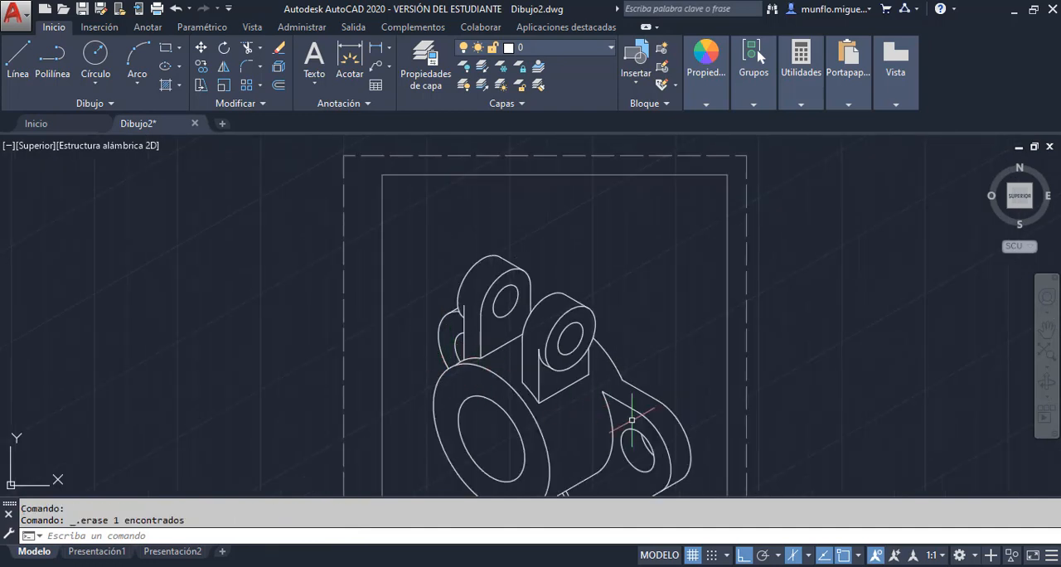
scroll(486, 328, up, 3)
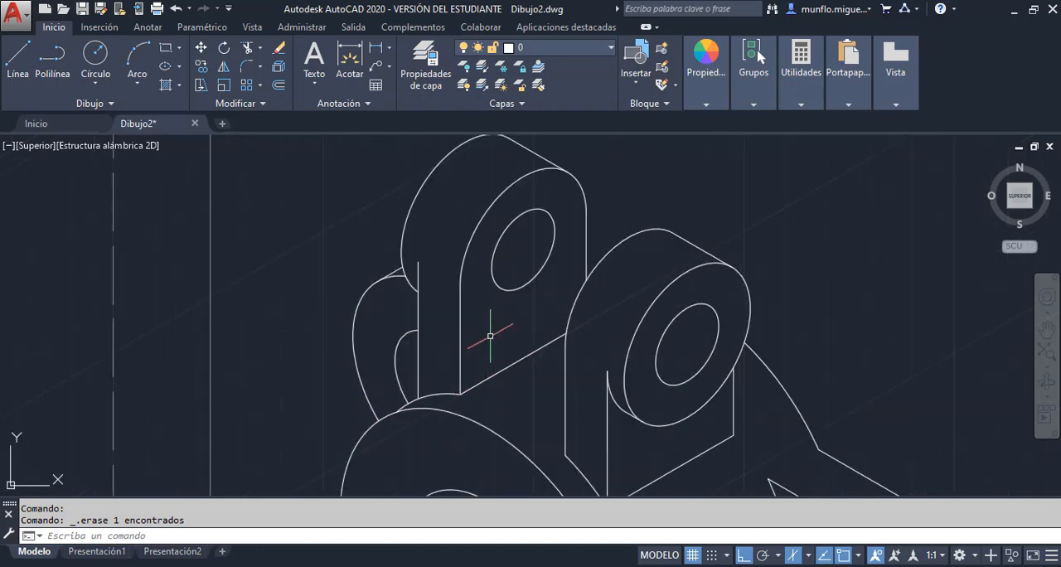
scroll(558, 442, down, 5)
scroll(558, 442, up, 4)
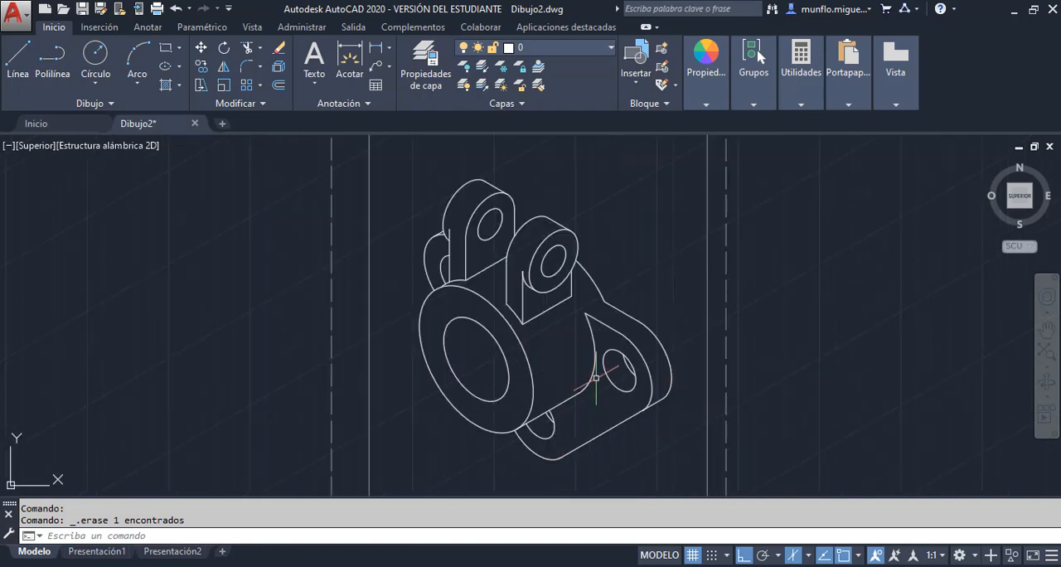
scroll(596, 378, up, 2)
scroll(605, 324, down, 2)
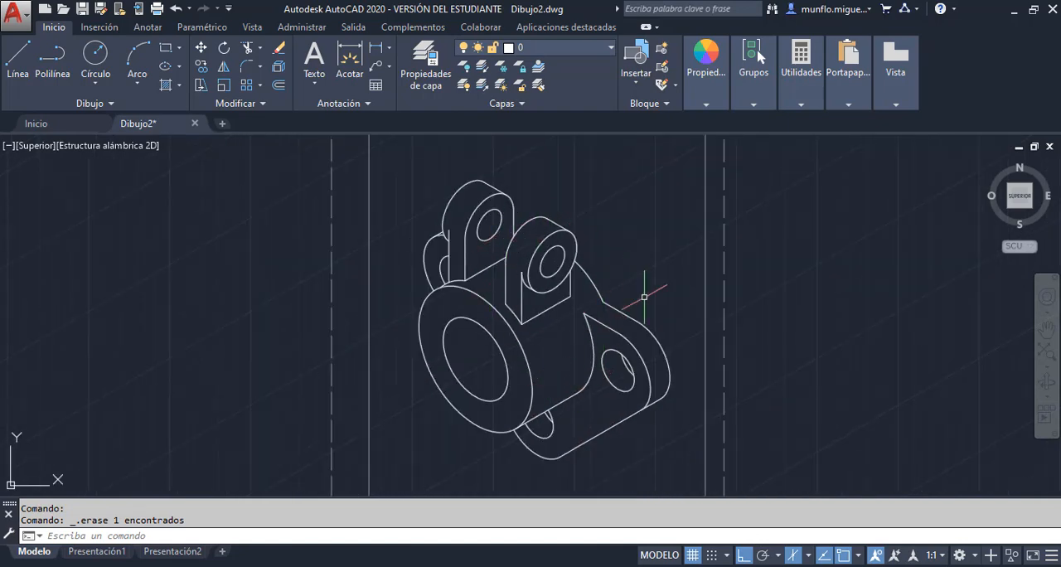
key(alt+Tab)
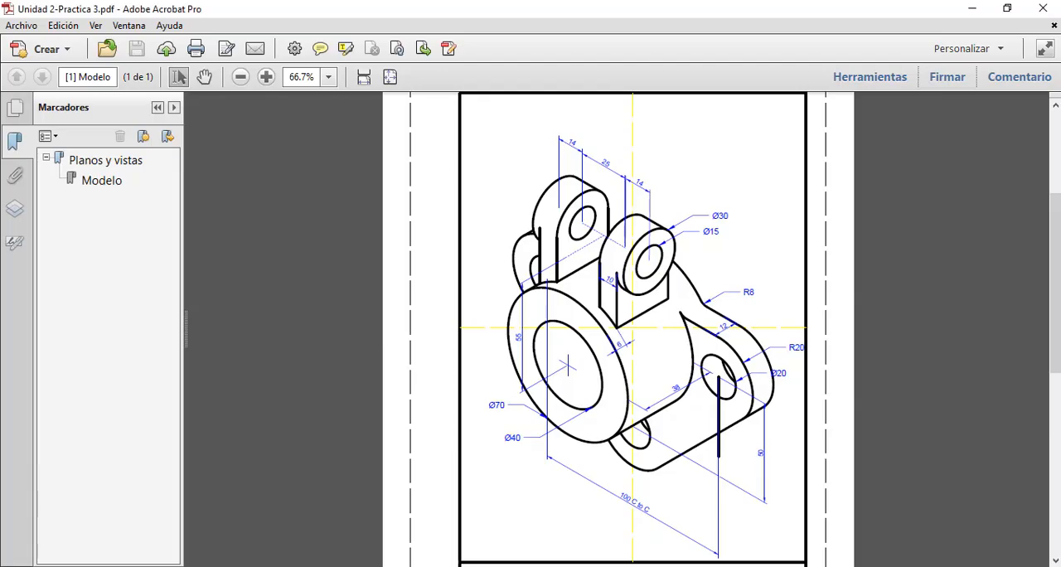
scroll(703, 461, down, 3)
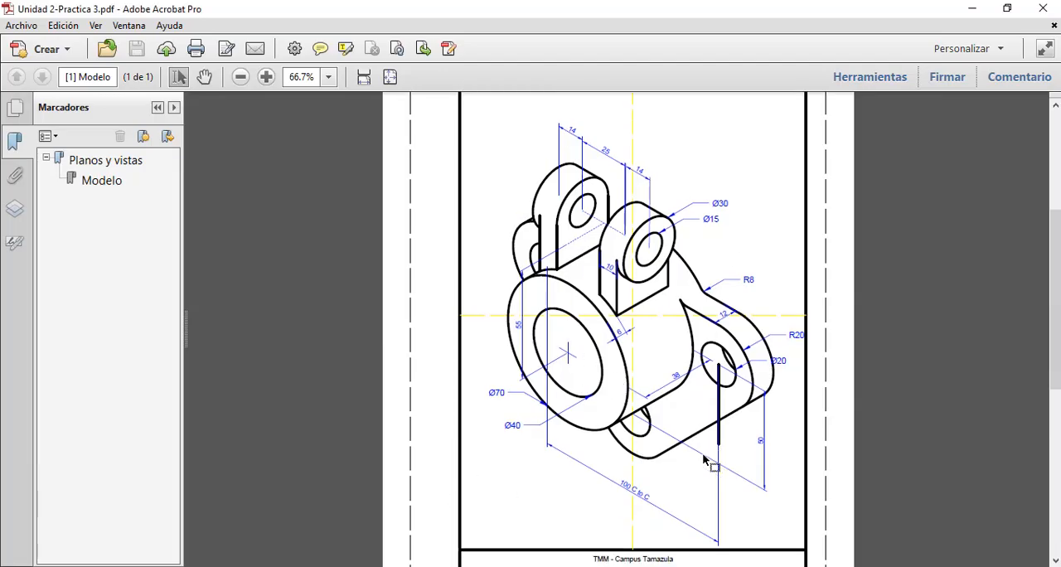
scroll(703, 461, up, 2)
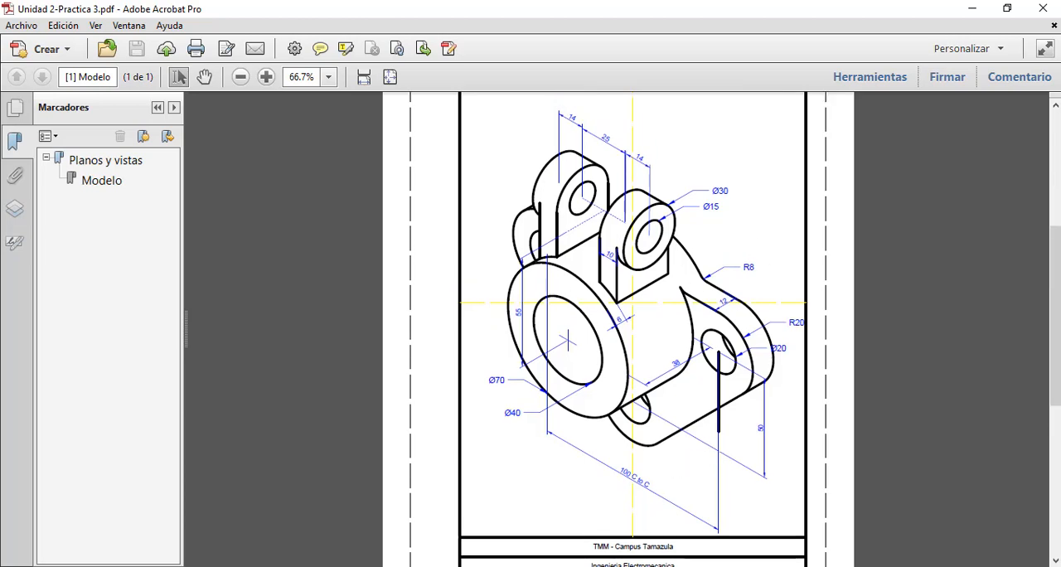
key(alt+Tab)
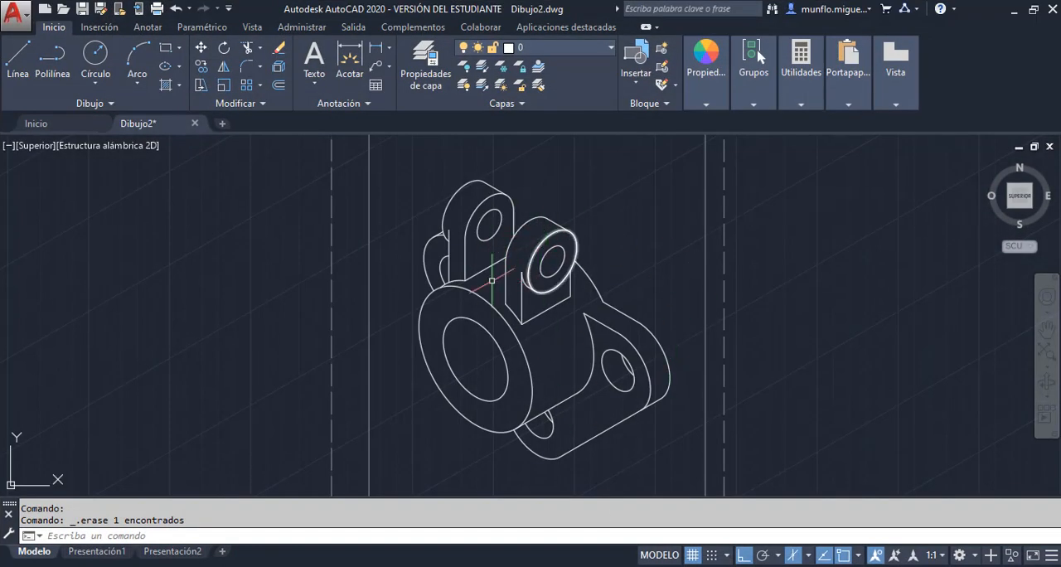
key(alt+Tab)
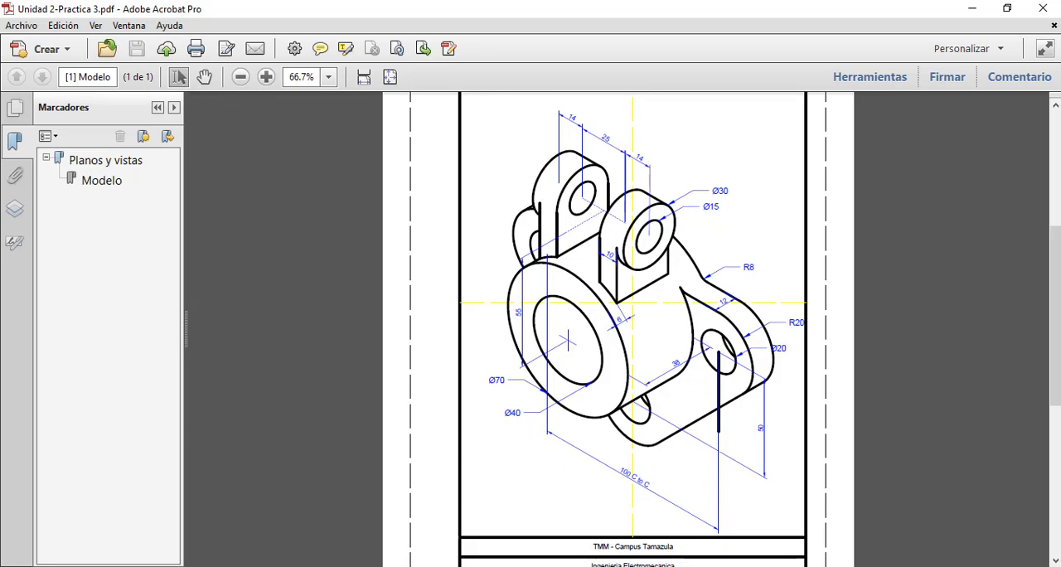
key(alt+Tab)
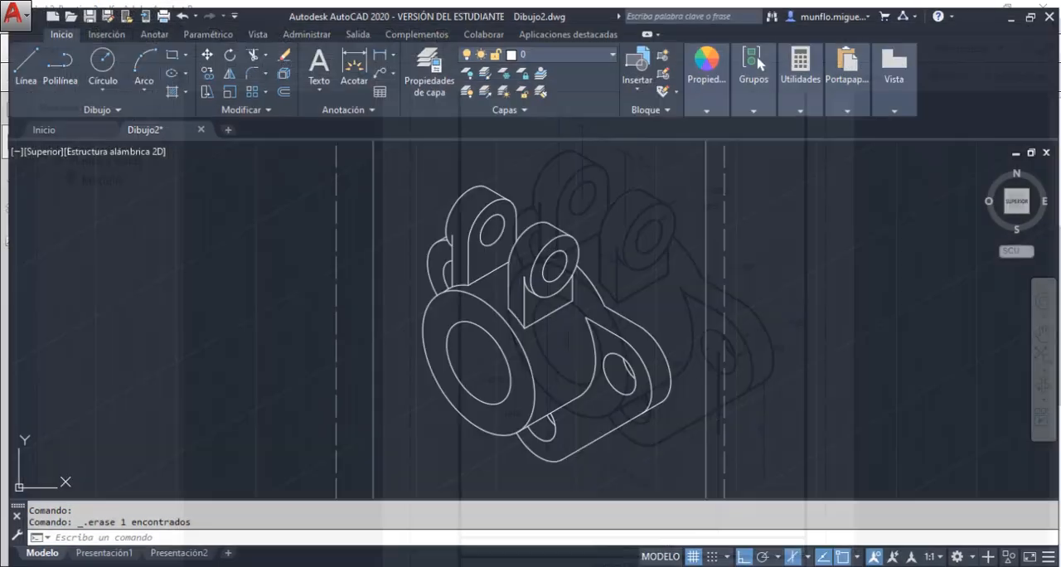